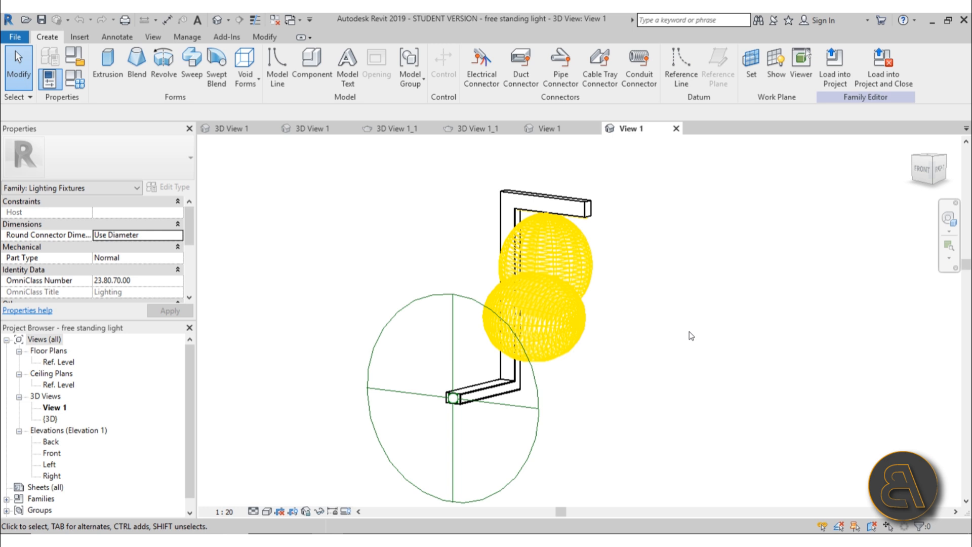
# Examine the freestanding light family and its two light sources in 3D, and the rendering of the finished light
pyautogui.keyDown('shift'); pyautogui.moveTo(655, 248); pyautogui.dragTo(668, 330, button='middle'); pyautogui.keyUp('shift')
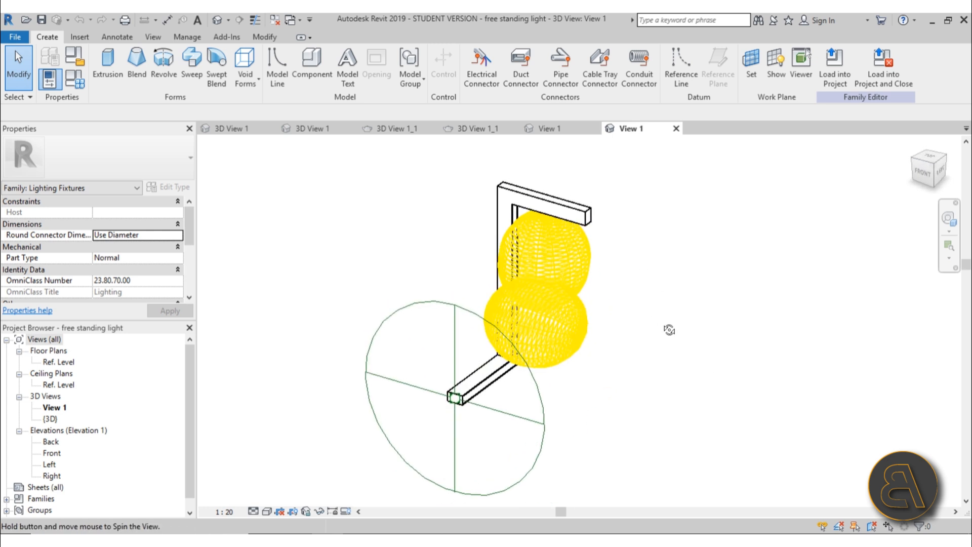
pyautogui.scroll(3, 567, 263)
pyautogui.scroll(-2, 567, 239)
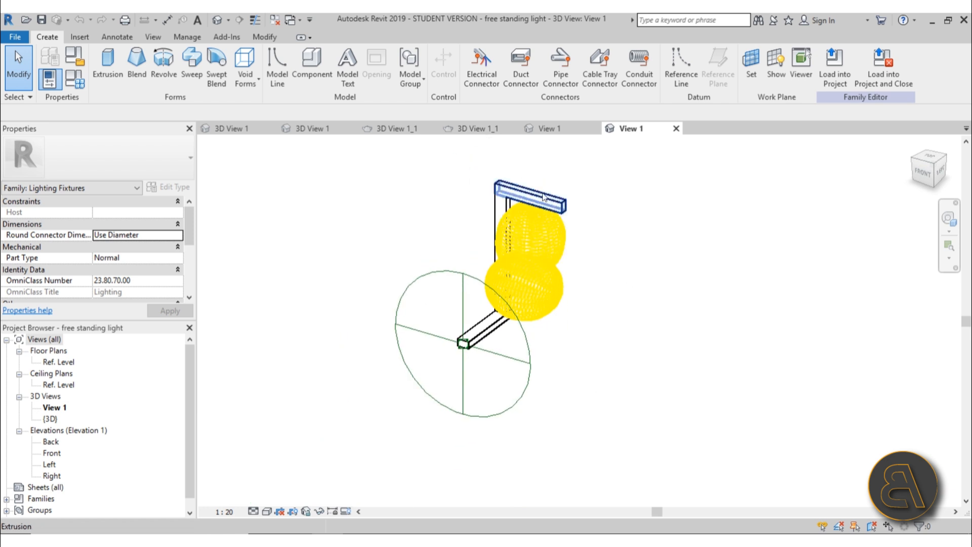
pyautogui.scroll(4, 574, 229)
pyautogui.scroll(-1, 527, 152)
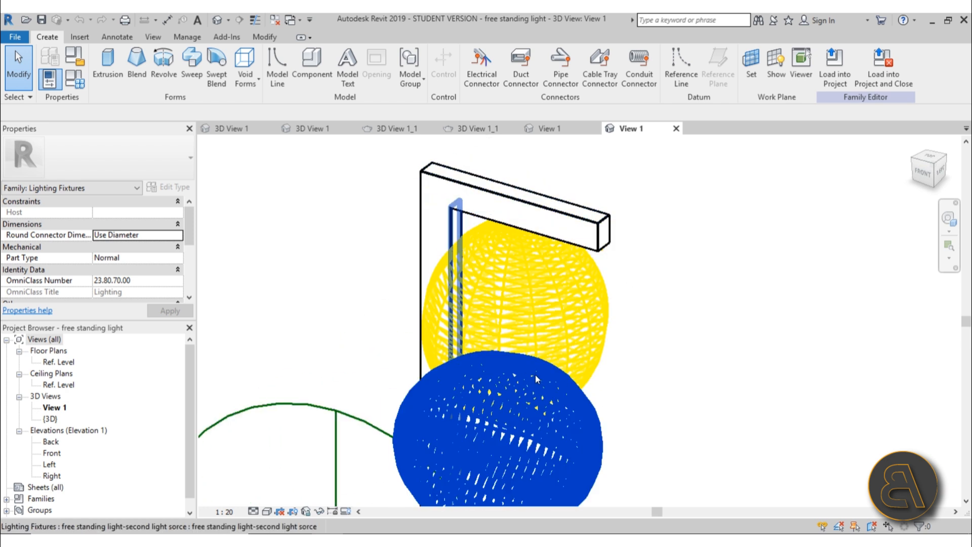
pyautogui.keyDown('shift'); pyautogui.moveTo(535, 375); pyautogui.dragTo(514, 240, button='middle'); pyautogui.keyUp('shift')
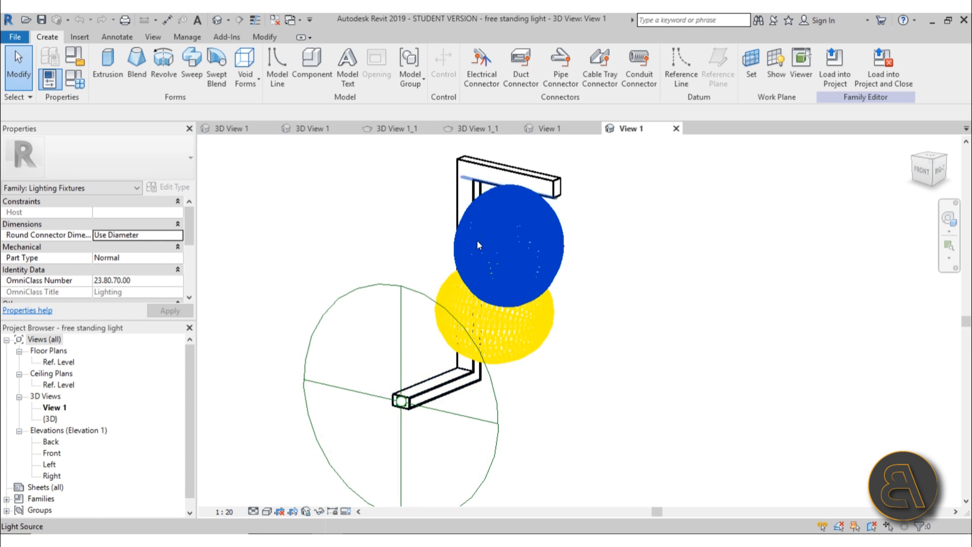
pyautogui.click(394, 128)
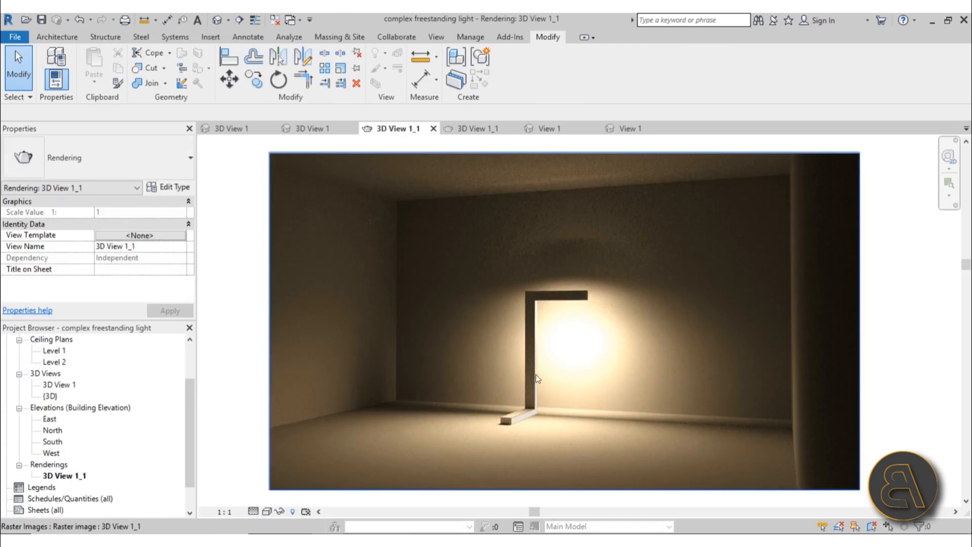
pyautogui.scroll(3, 550, 394)
pyautogui.scroll(-3, 520, 431)
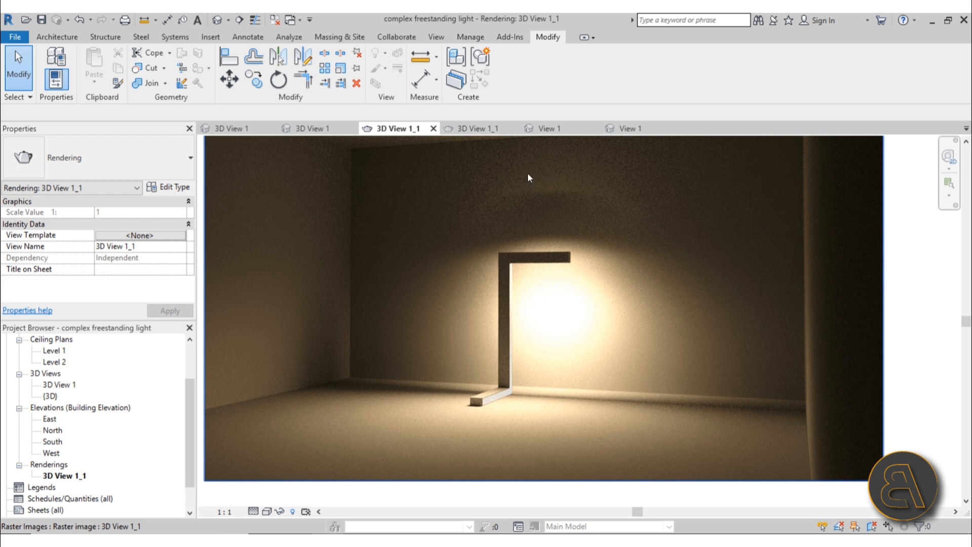
# Examine the recessed ceiling rendering and the LED strip running along the ceiling edge in its 3D view
pyautogui.click(465, 128)
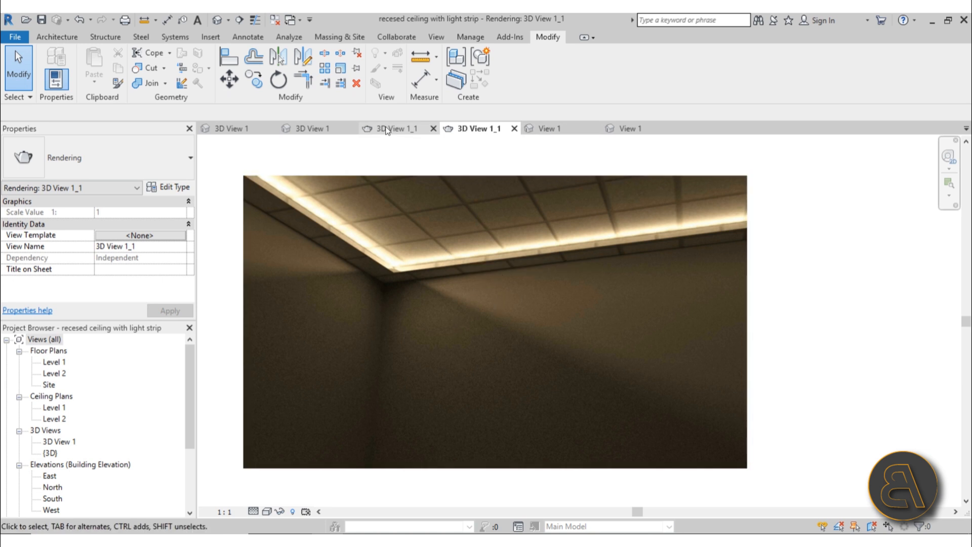
pyautogui.click(309, 129)
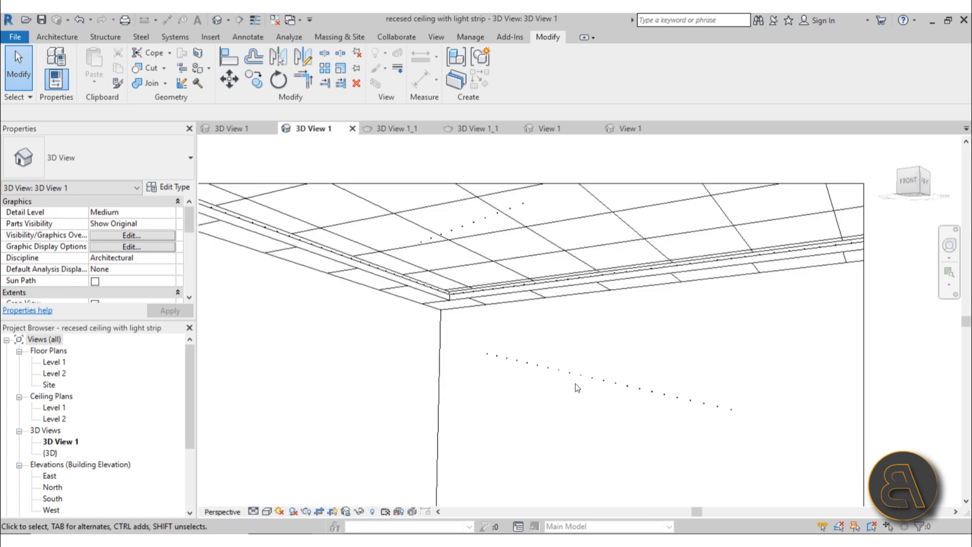
pyautogui.moveTo(457, 337); pyautogui.dragTo(452, 329, button='middle')
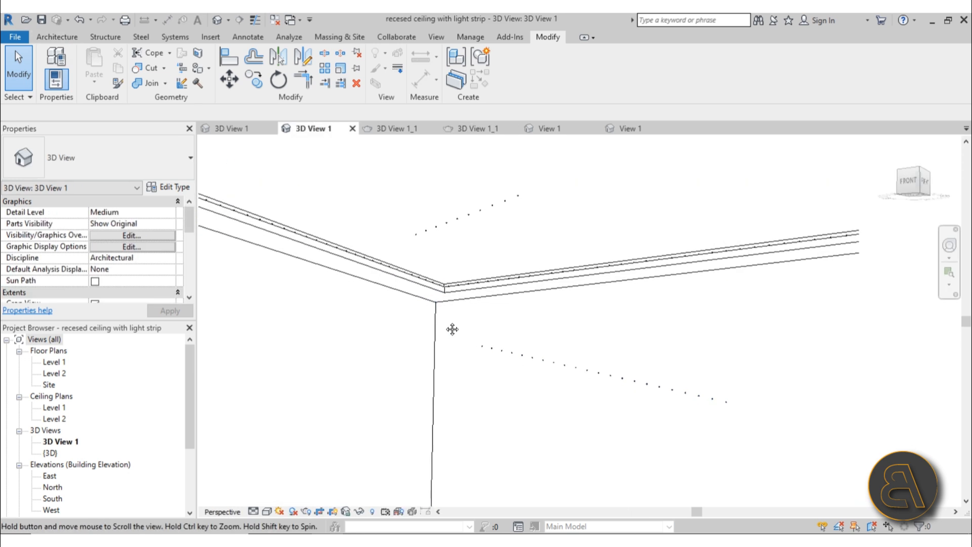
pyautogui.scroll(6, 453, 283)
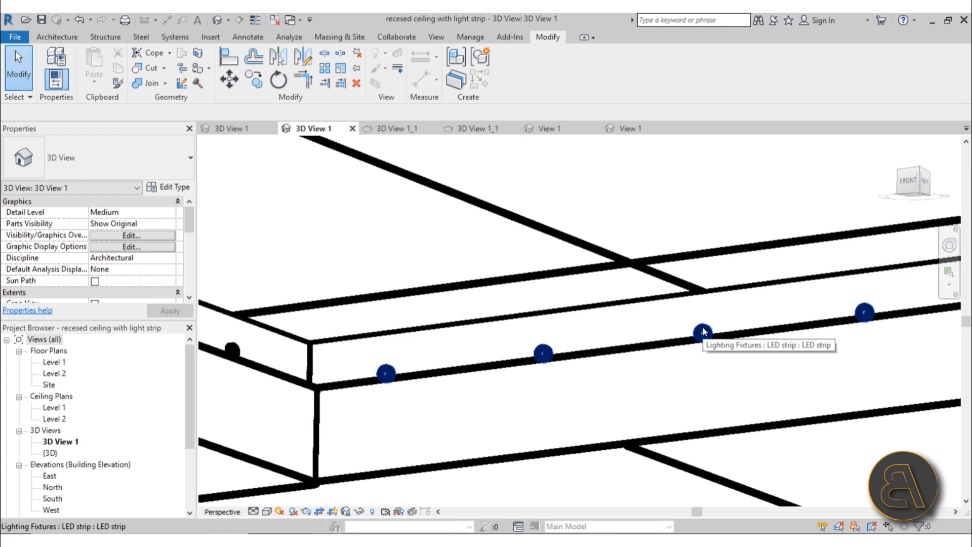
pyautogui.scroll(-4, 532, 355)
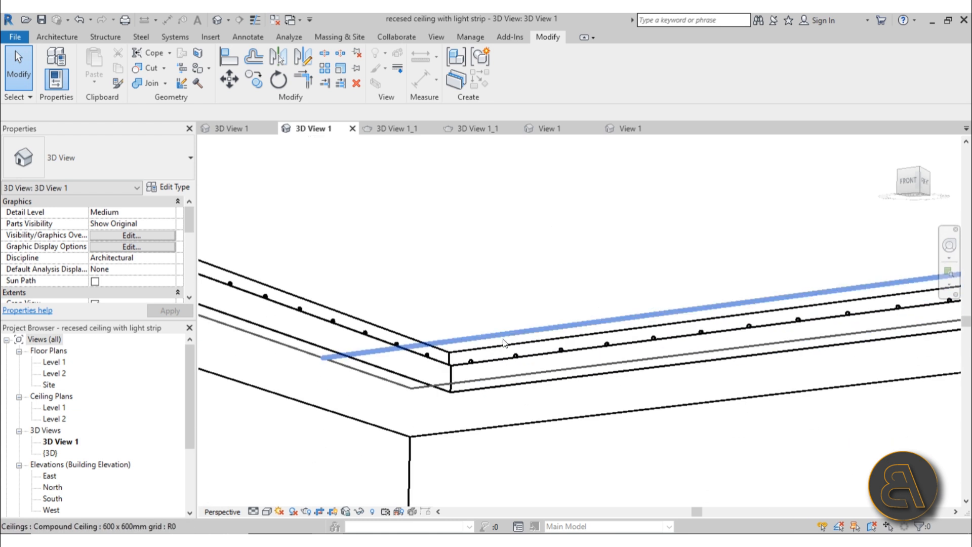
pyautogui.scroll(-3, 504, 343)
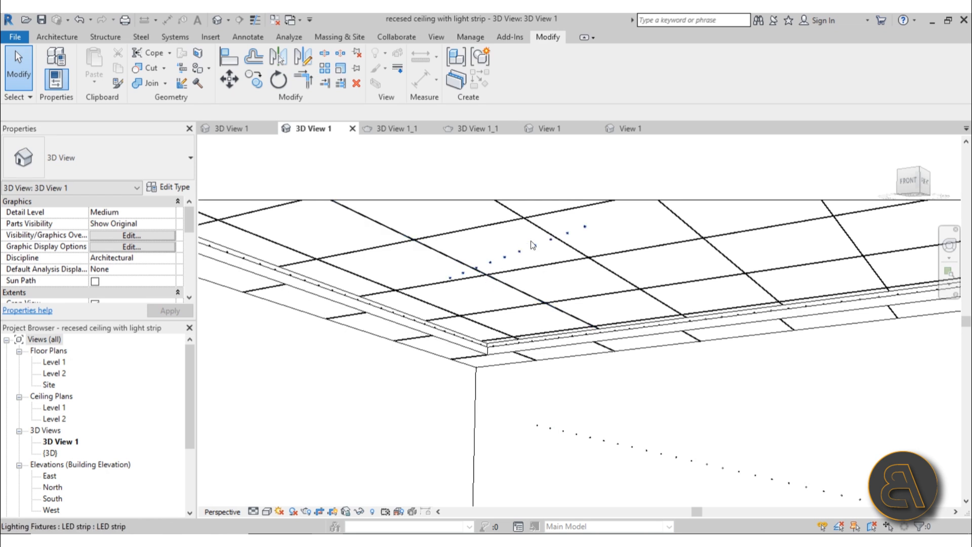
pyautogui.scroll(-3, 530, 241)
# Place an LED strip component about 1460 mm long diagonally on the wall face, crossing the existing wall strip
pyautogui.click(70, 38)
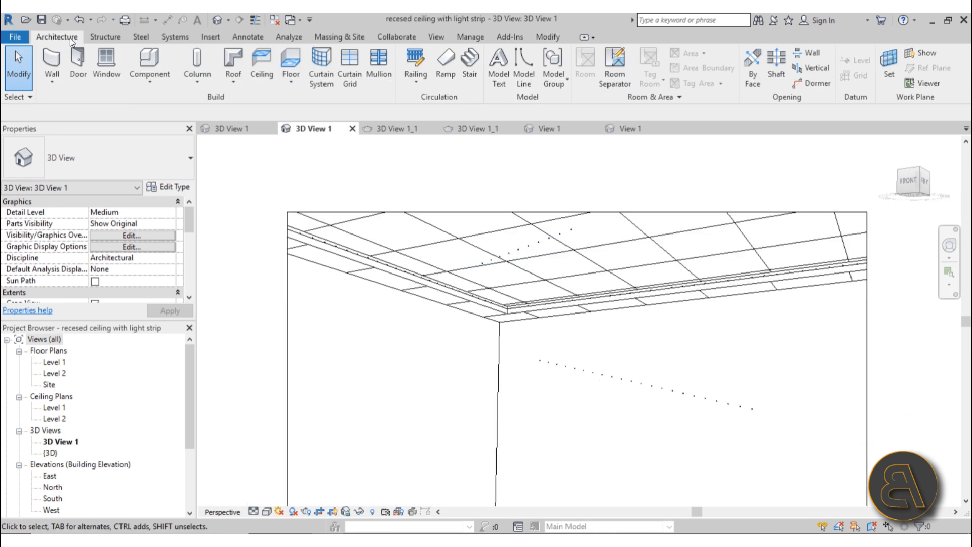
pyautogui.click(147, 60)
pyautogui.scroll(-3, 483, 348)
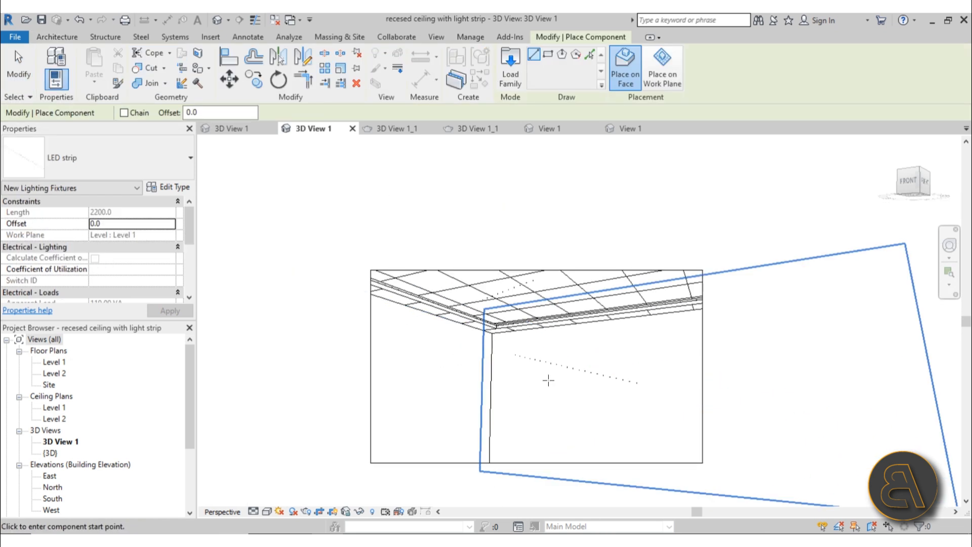
pyautogui.scroll(3, 548, 380)
pyautogui.click(547, 405)
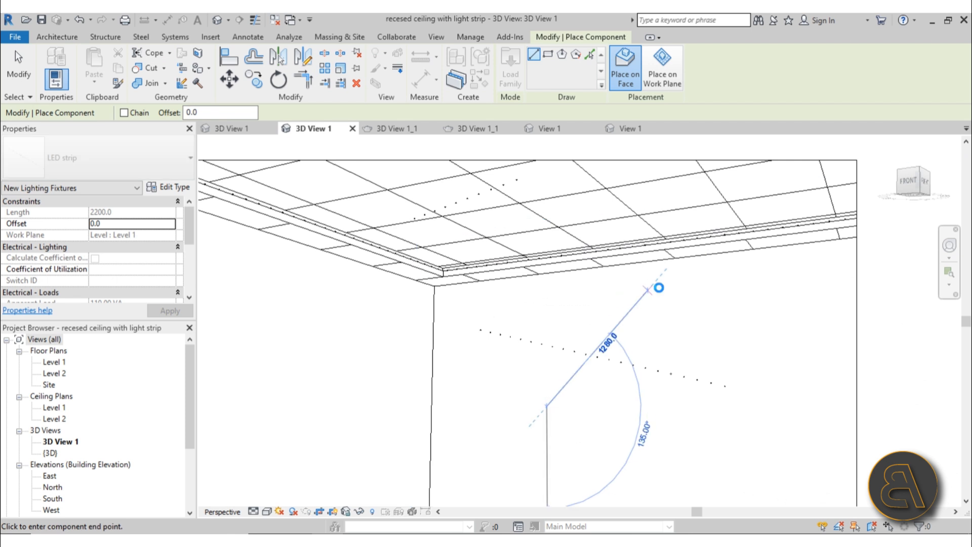
pyautogui.click(679, 290)
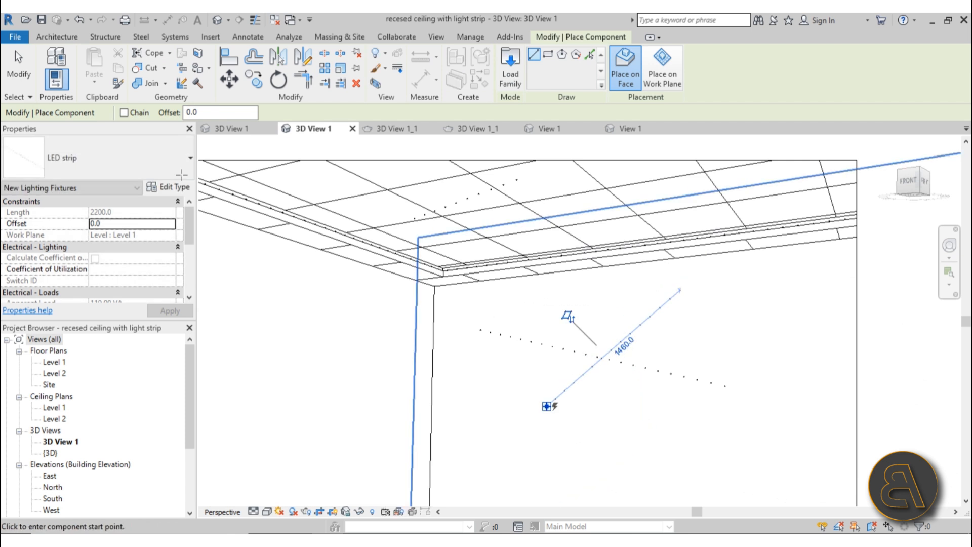
pyautogui.press('Escape')
pyautogui.press('Escape')
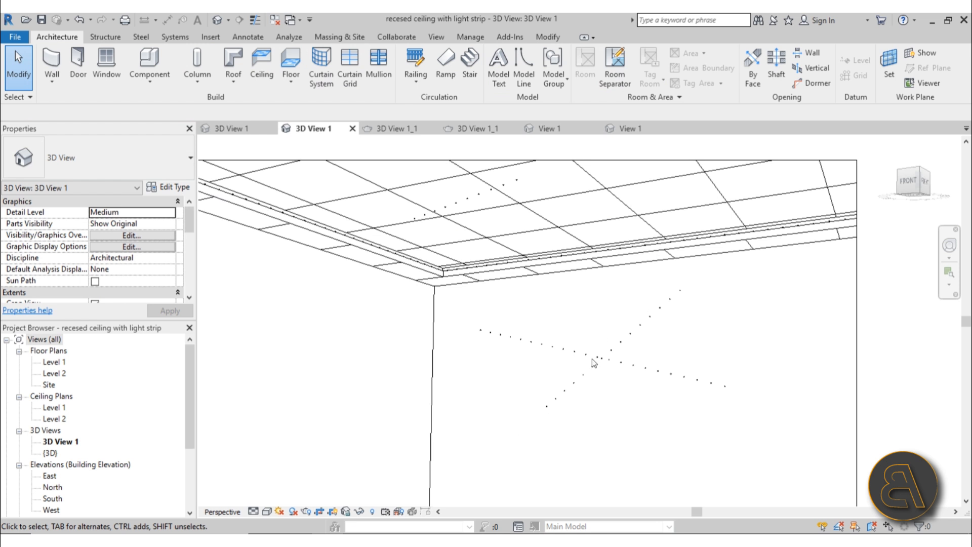
# Inspect the individual lights along the diagonal LED strip on the wall
pyautogui.scroll(3, 577, 402)
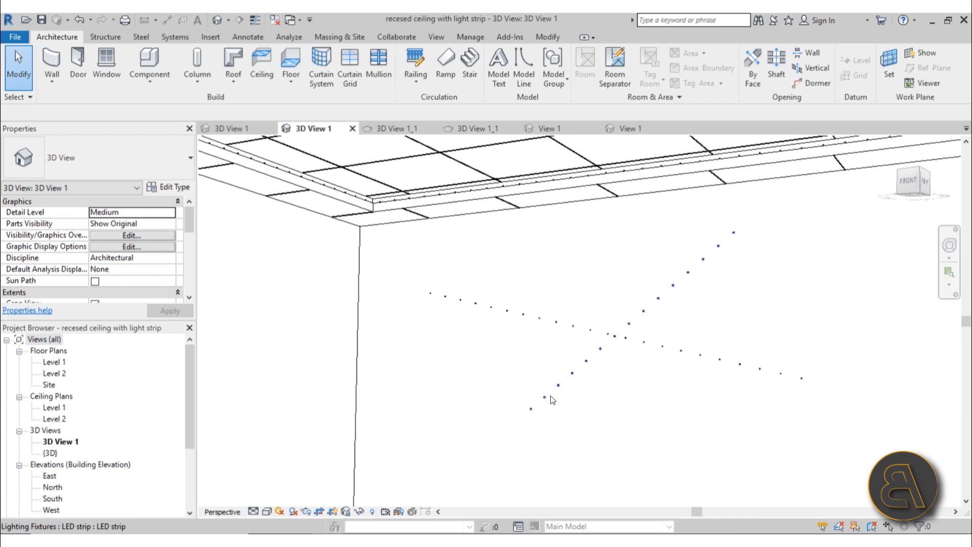
pyautogui.scroll(6, 573, 377)
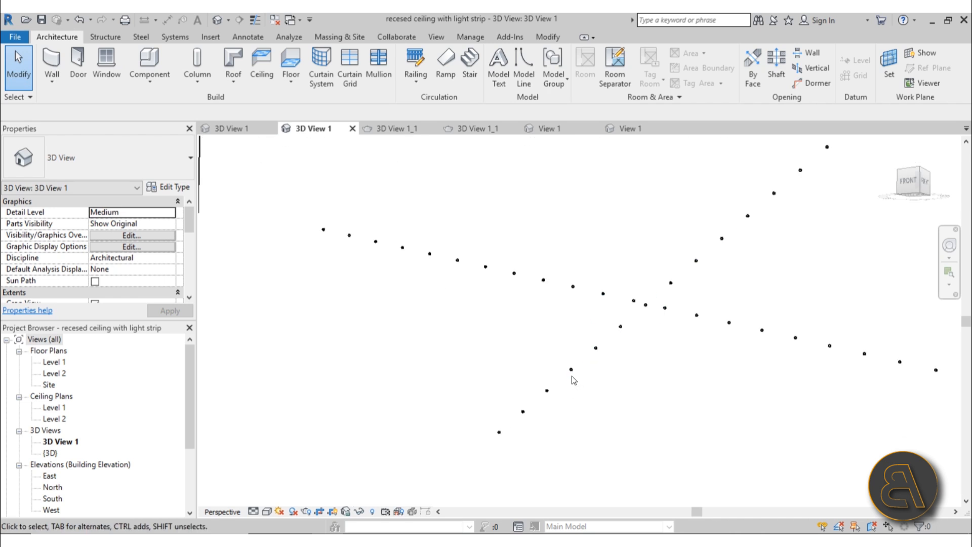
pyautogui.scroll(-6, 558, 361)
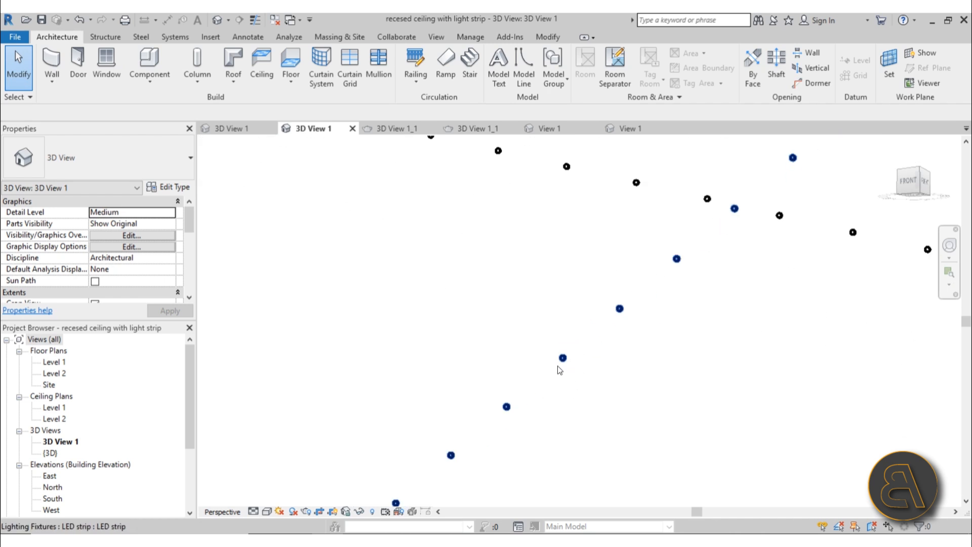
pyautogui.scroll(-5, 484, 323)
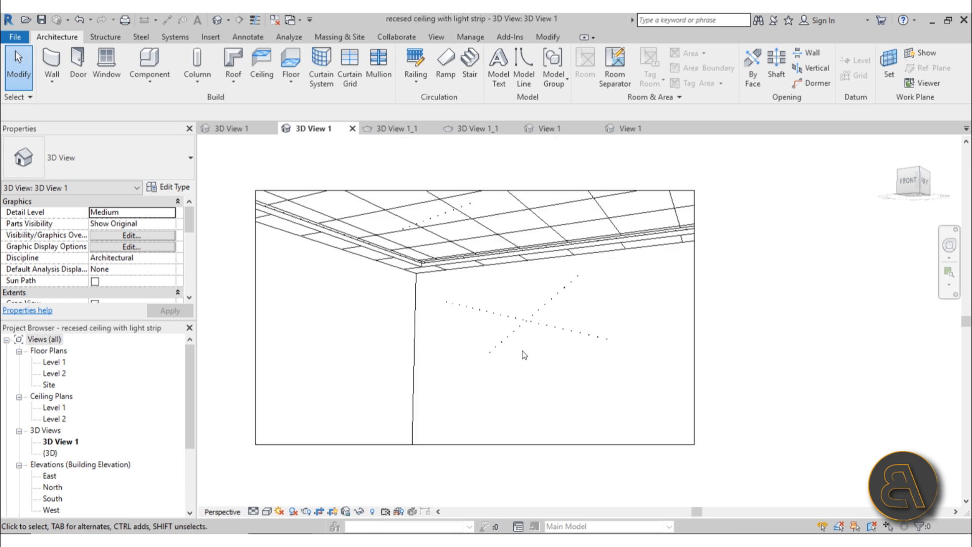
pyautogui.moveTo(521, 347); pyautogui.dragTo(506, 355, button='middle')
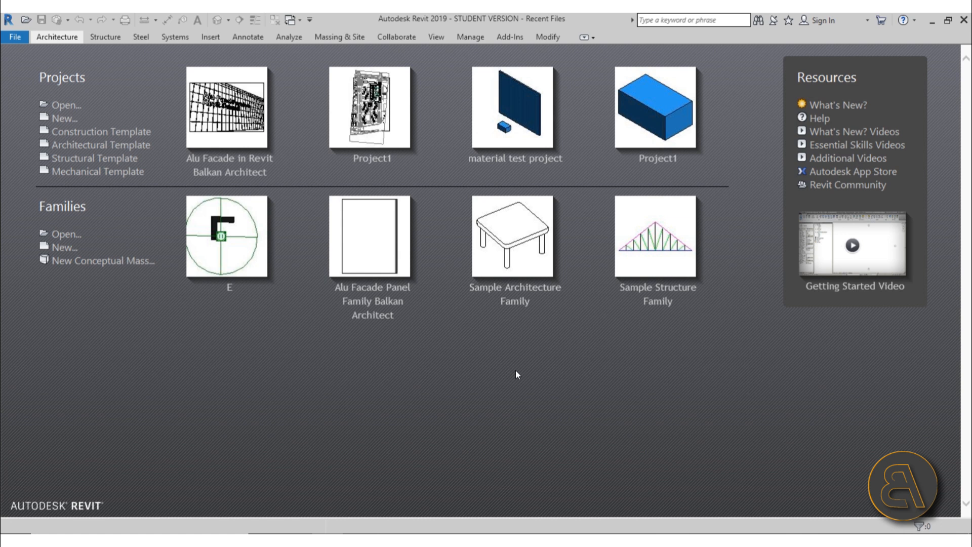
# Create a new family from the Metric Lighting Fixture template
pyautogui.click(60, 248)
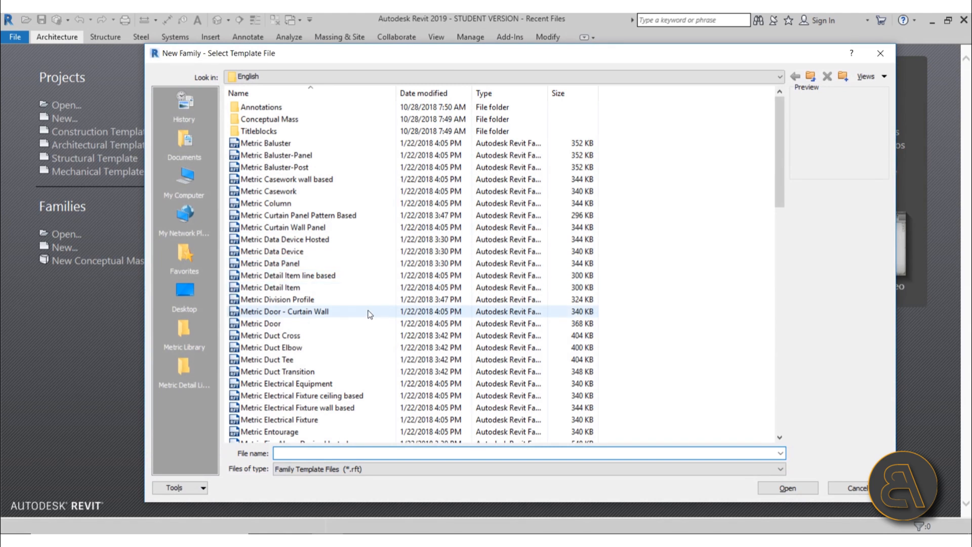
pyautogui.scroll(-4, 366, 299)
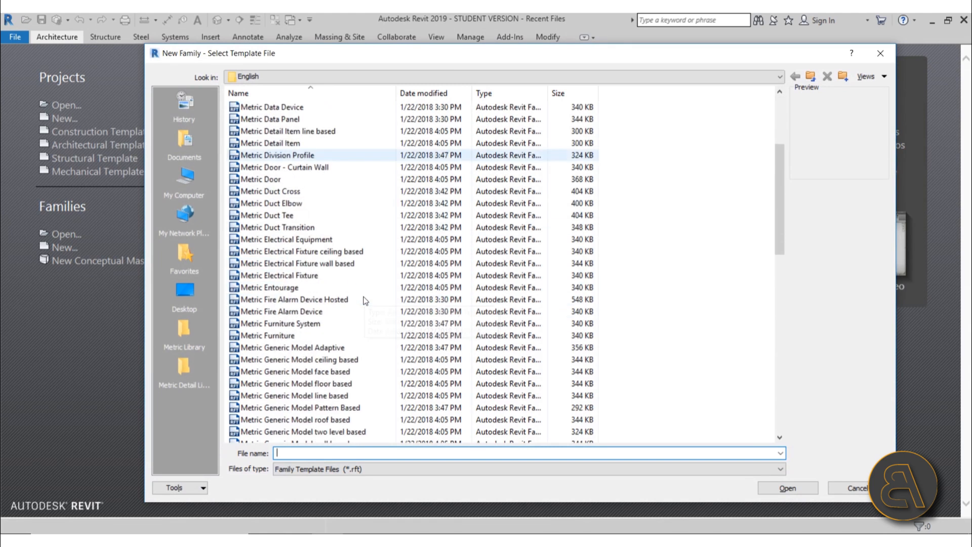
pyautogui.scroll(-3, 365, 301)
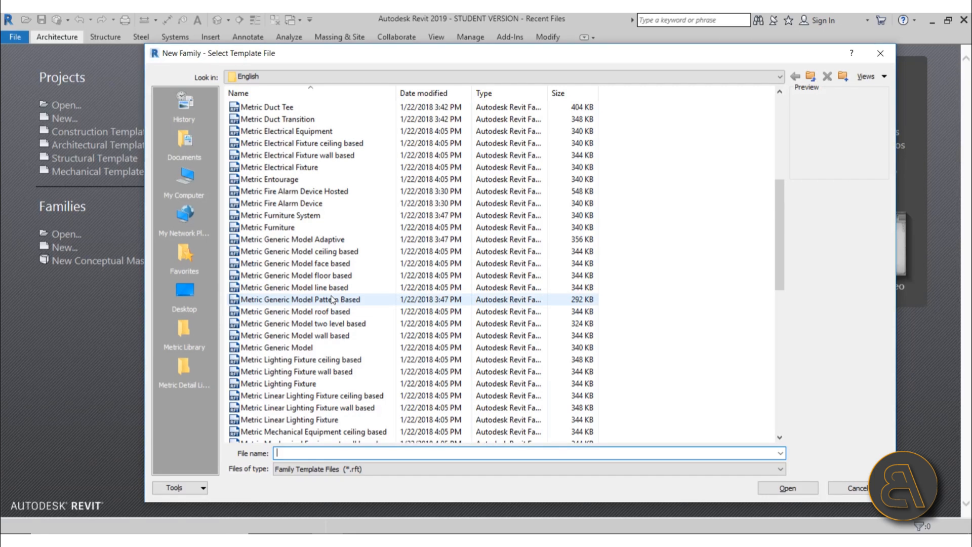
pyautogui.scroll(-2, 304, 344)
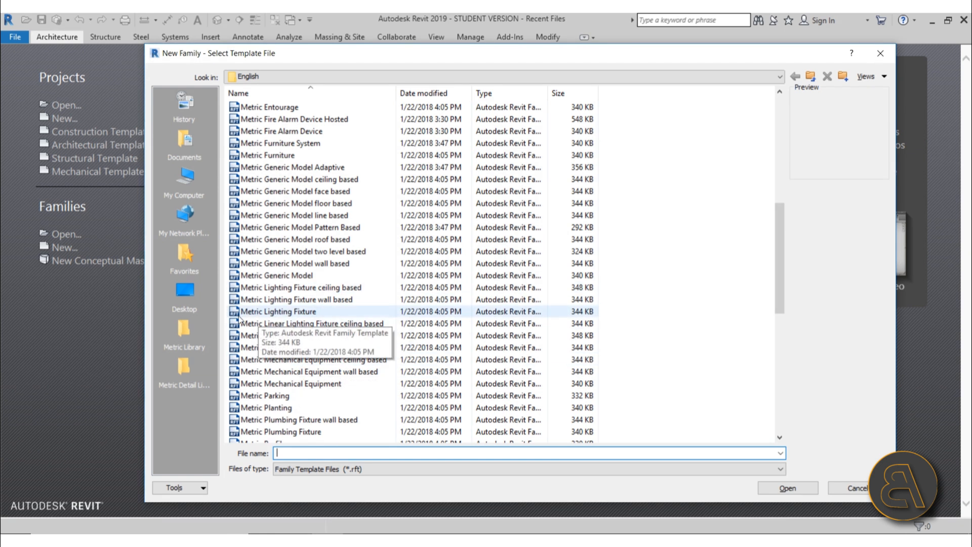
pyautogui.click(306, 312)
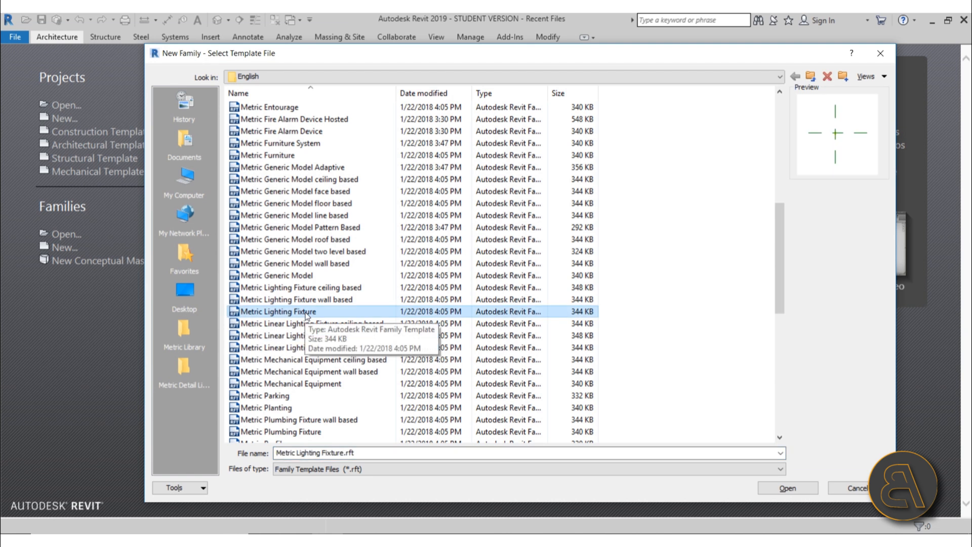
pyautogui.click(780, 489)
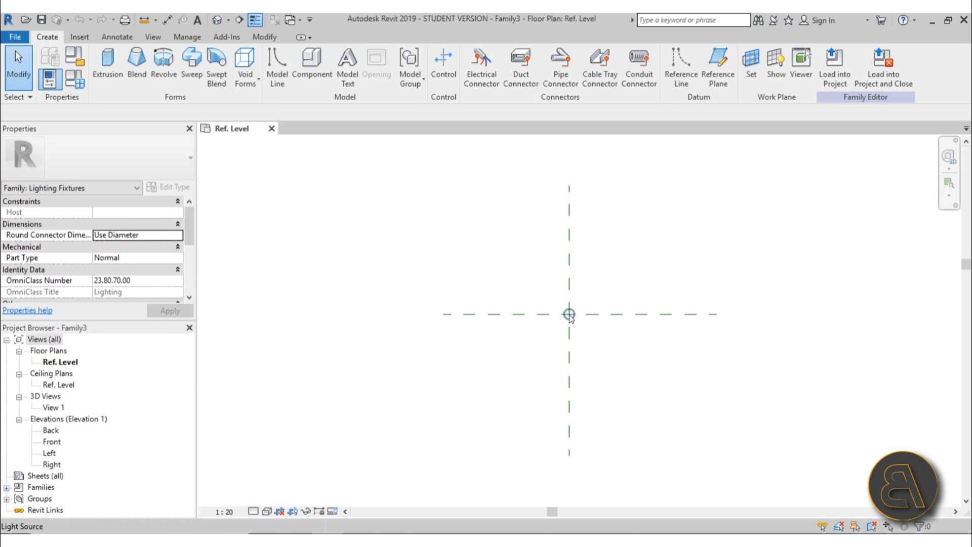
# Examine the template's light source in the reference level plan and in the default 3D view
pyautogui.click(569, 314)
pyautogui.click(636, 369)
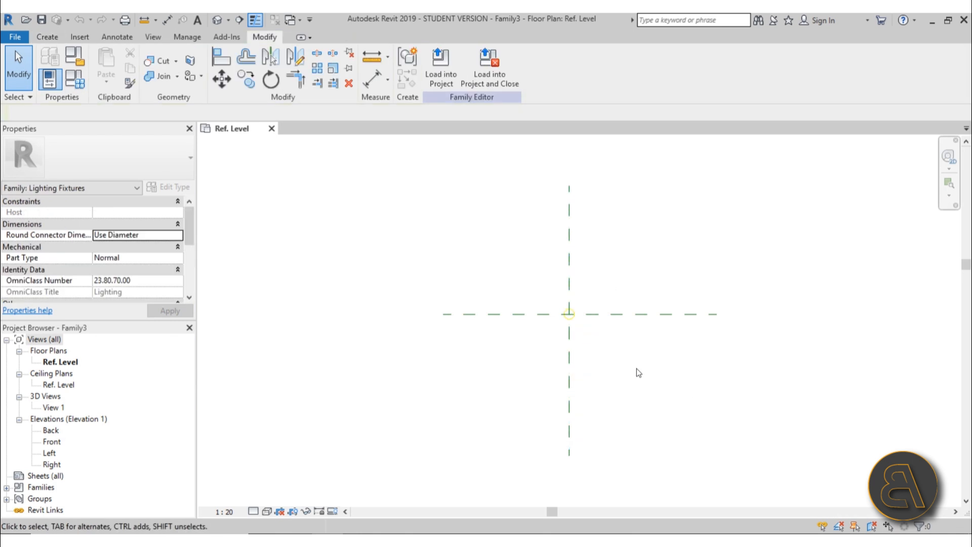
pyautogui.click(569, 314)
pyautogui.click(549, 364)
pyautogui.click(219, 21)
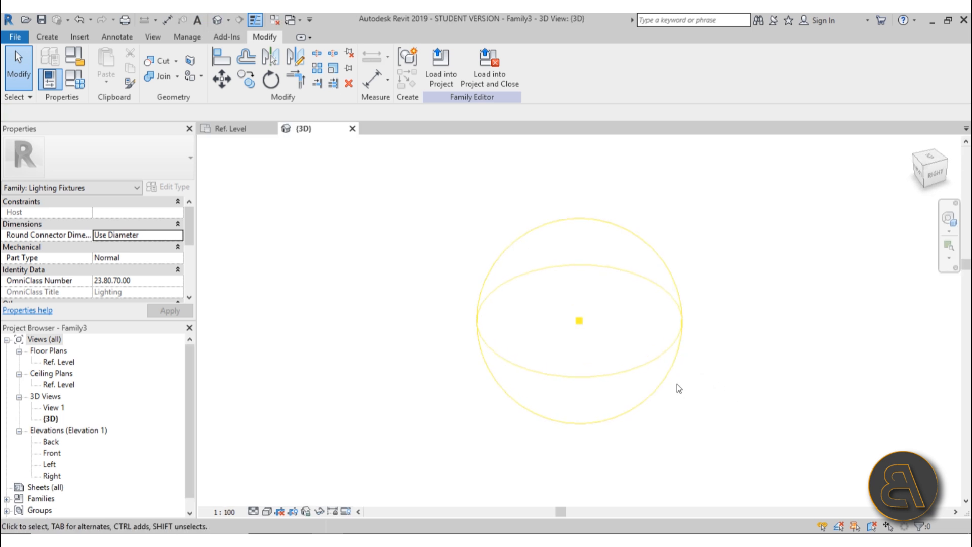
pyautogui.click(637, 367)
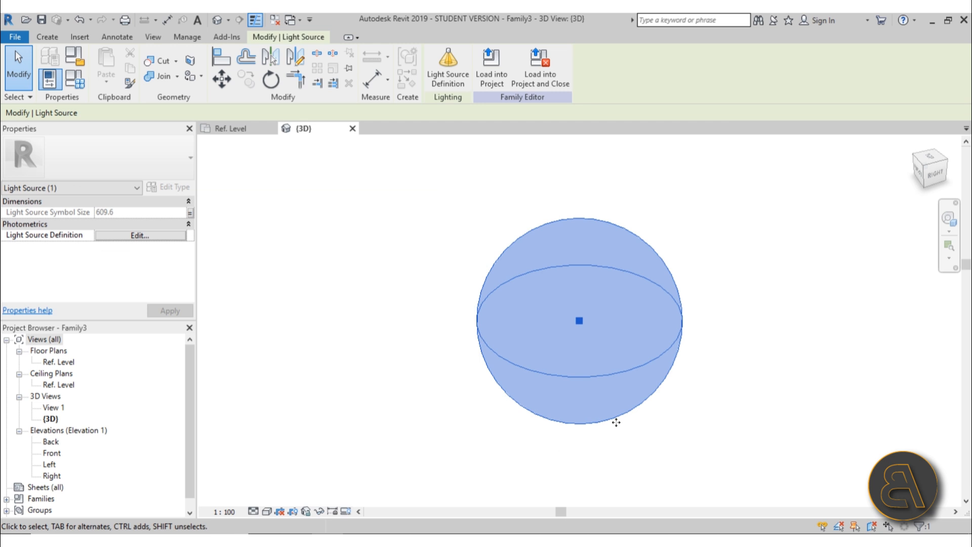
pyautogui.click(703, 374)
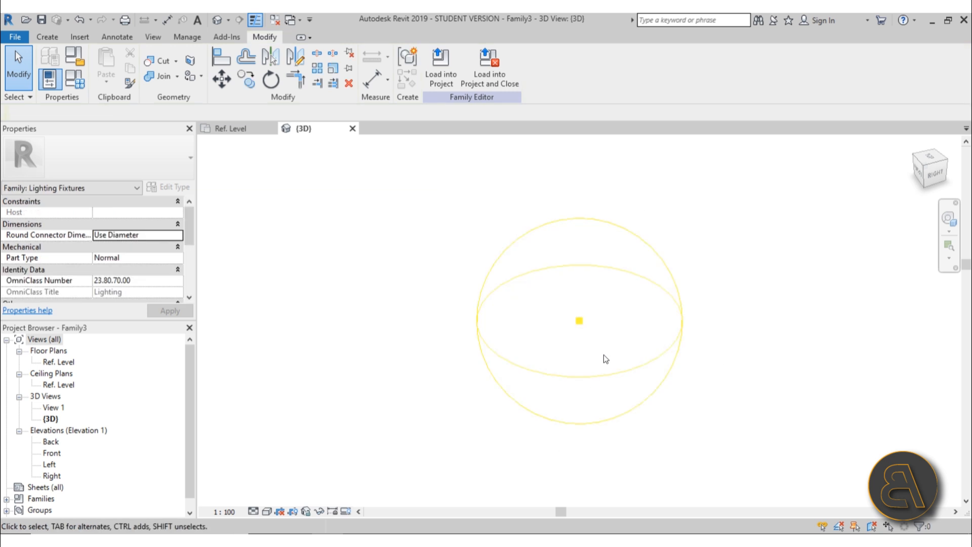
pyautogui.click(599, 375)
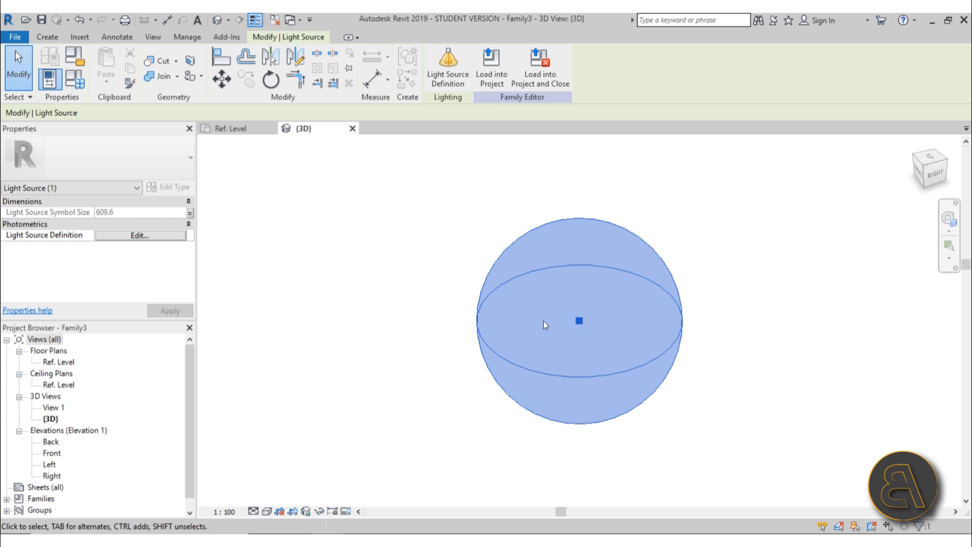
pyautogui.press('Escape')
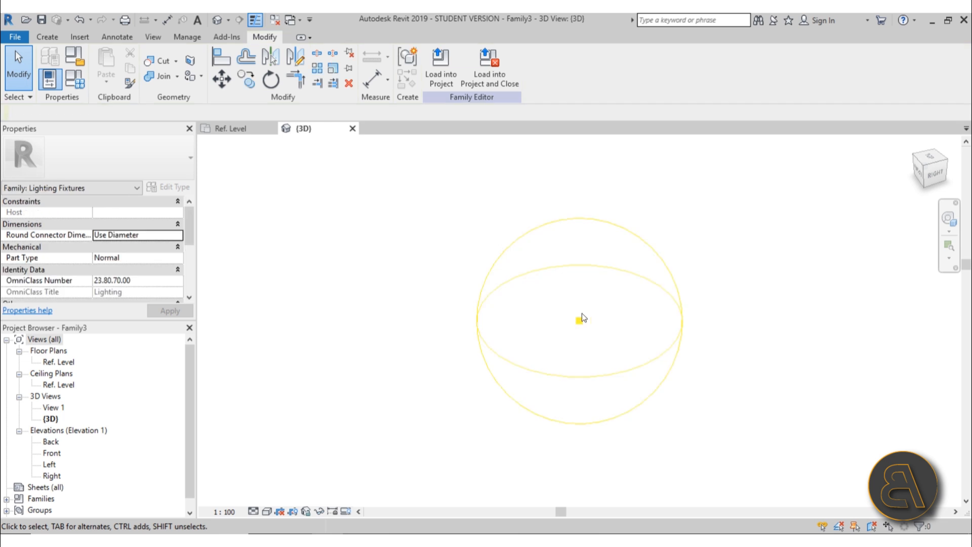
# Open the Front elevation and lower the Light Source Elevation reference plane to about 540 mm above the reference level
pyautogui.doubleClick(56, 453)
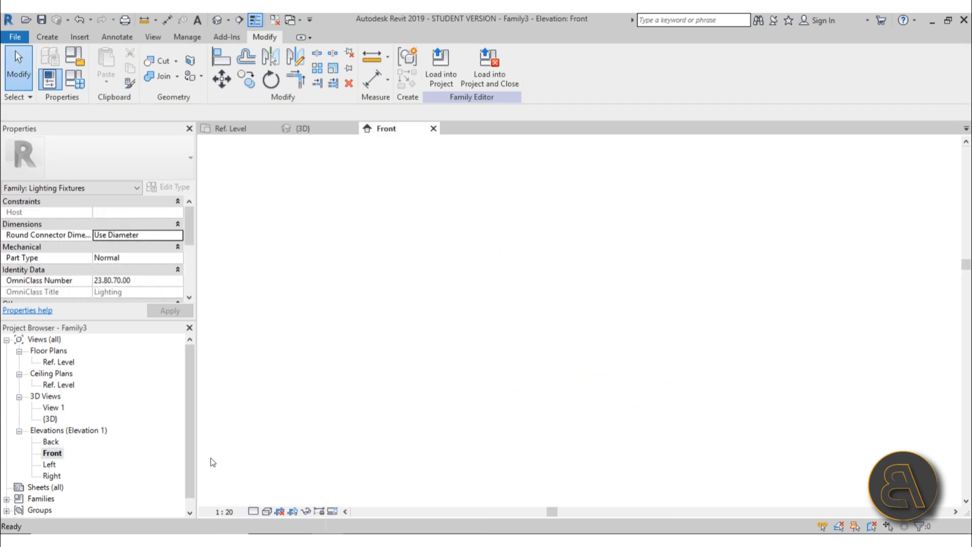
pyautogui.scroll(1, 466, 290)
pyautogui.click(562, 219)
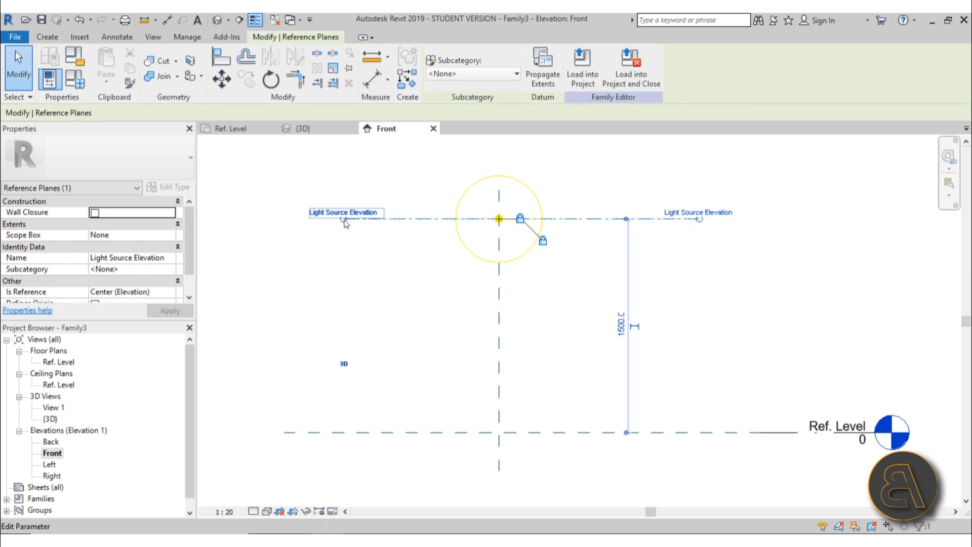
pyautogui.moveTo(655, 219); pyautogui.dragTo(653, 355)
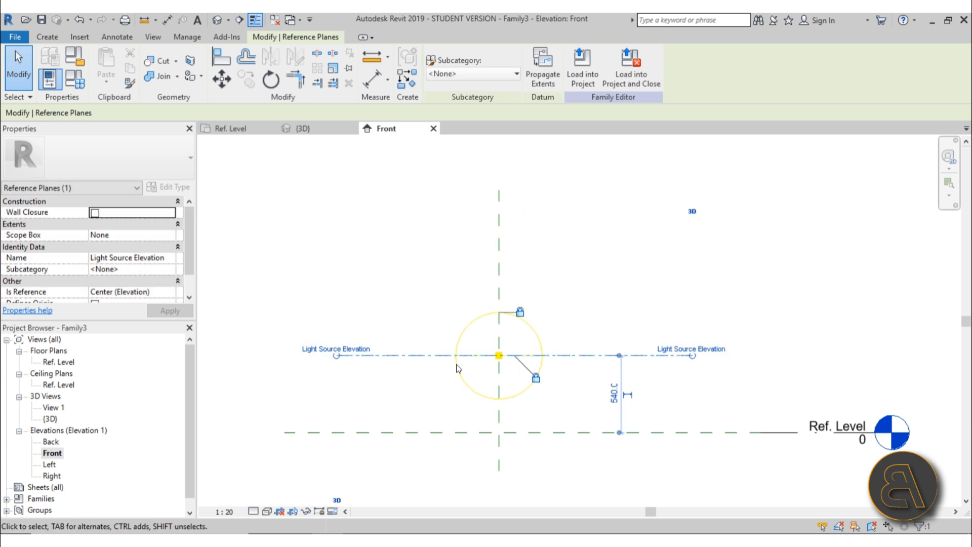
# Review the family type parameters, including the light source symbol size and the photometric settings
pyautogui.click(49, 81)
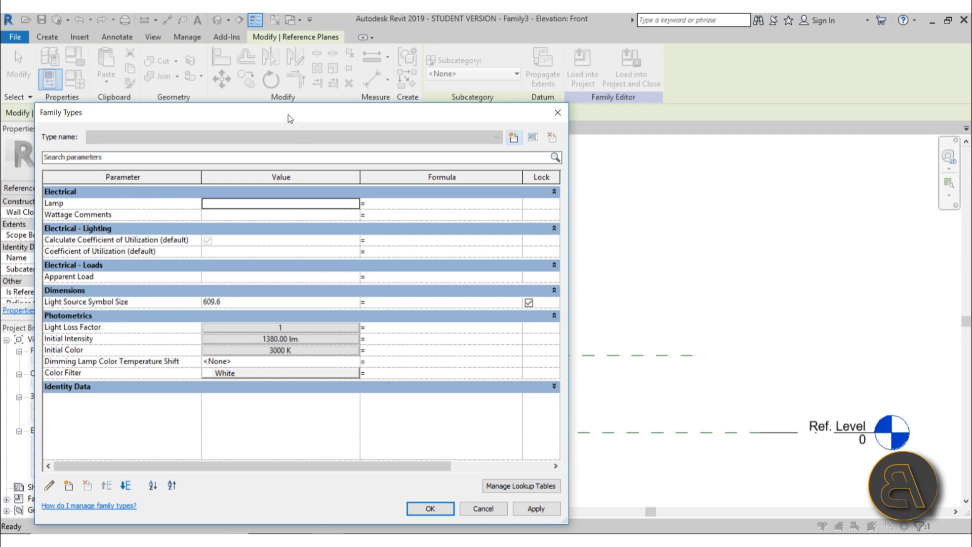
pyautogui.moveTo(290, 119); pyautogui.dragTo(302, 89)
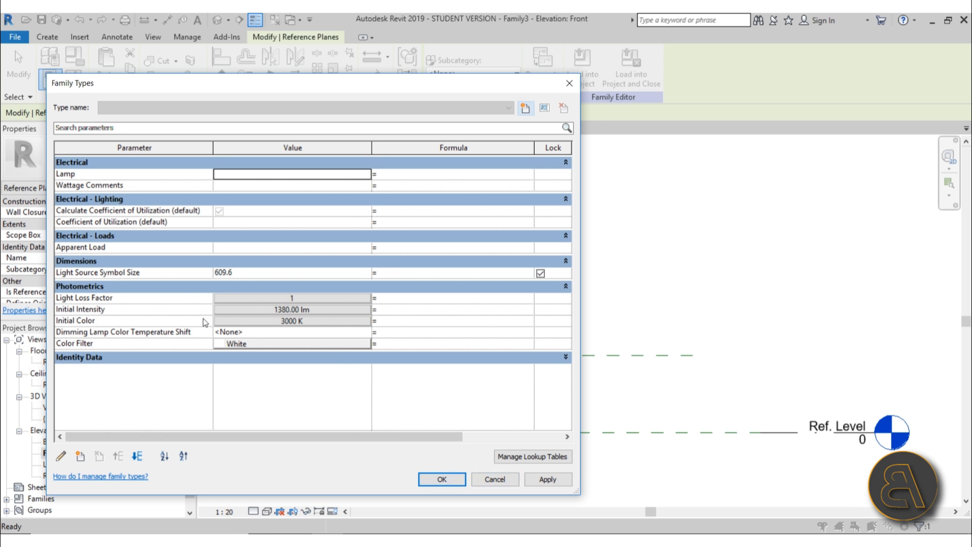
pyautogui.click(494, 479)
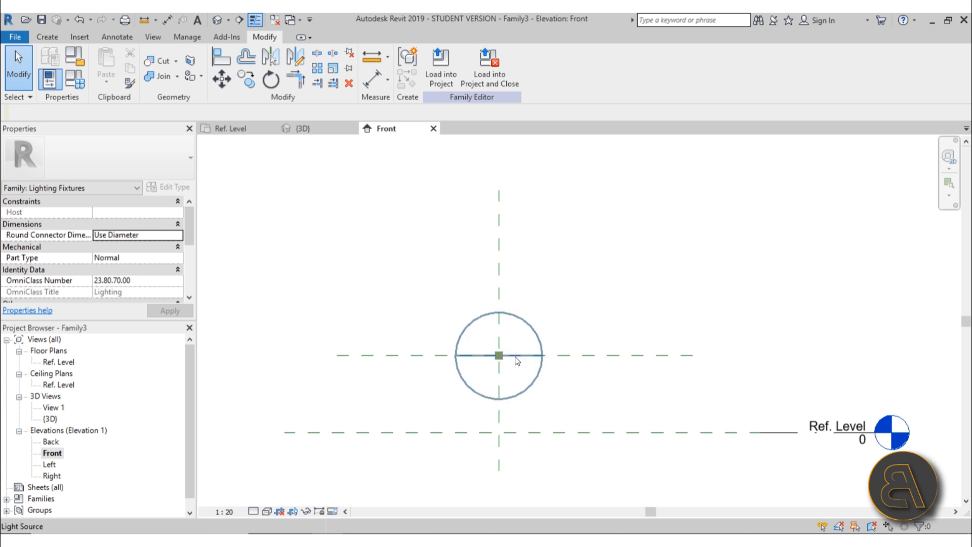
# Raise the Light Source Elevation reference plane to about 720 mm above the reference level
pyautogui.click(582, 356)
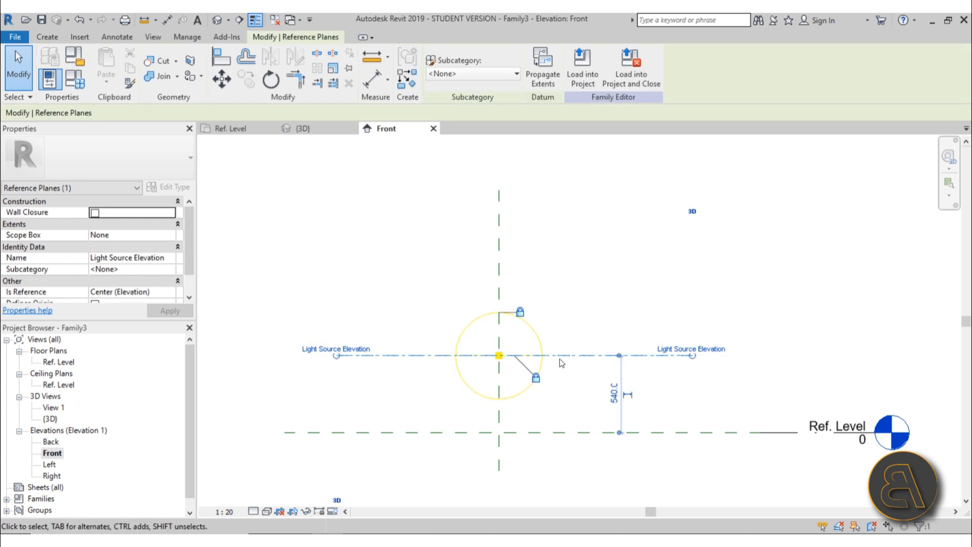
pyautogui.moveTo(560, 340); pyautogui.dragTo(560, 332)
pyautogui.click(558, 374)
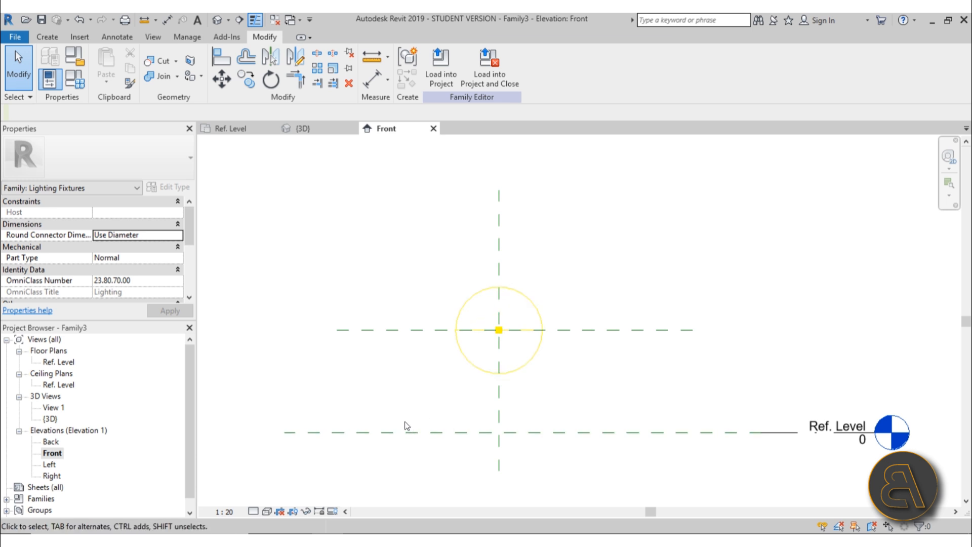
# Set the distance from the reference level to the Light Source Elevation plane to 1000 mm
pyautogui.click(498, 320)
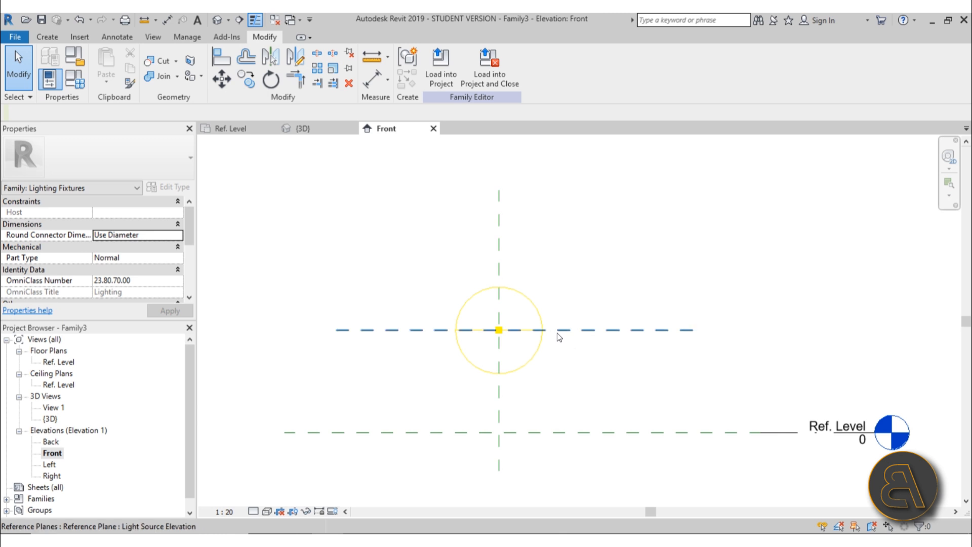
pyautogui.click(421, 330)
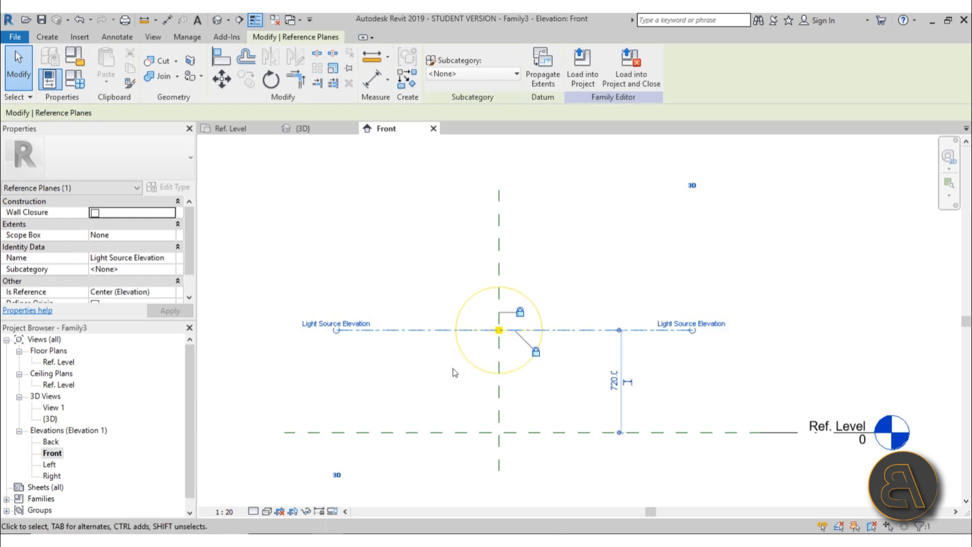
pyautogui.click(615, 383)
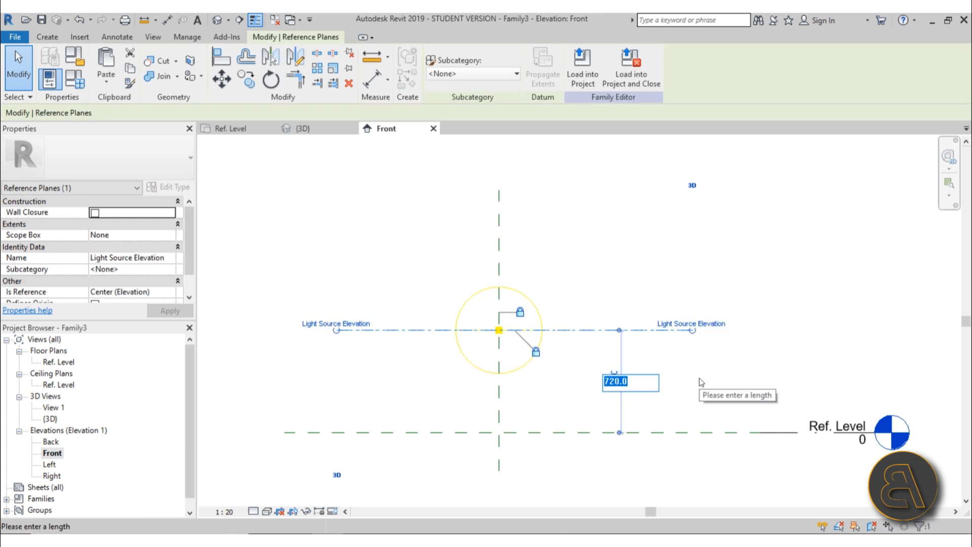
pyautogui.write('1000')
pyautogui.press('Return')
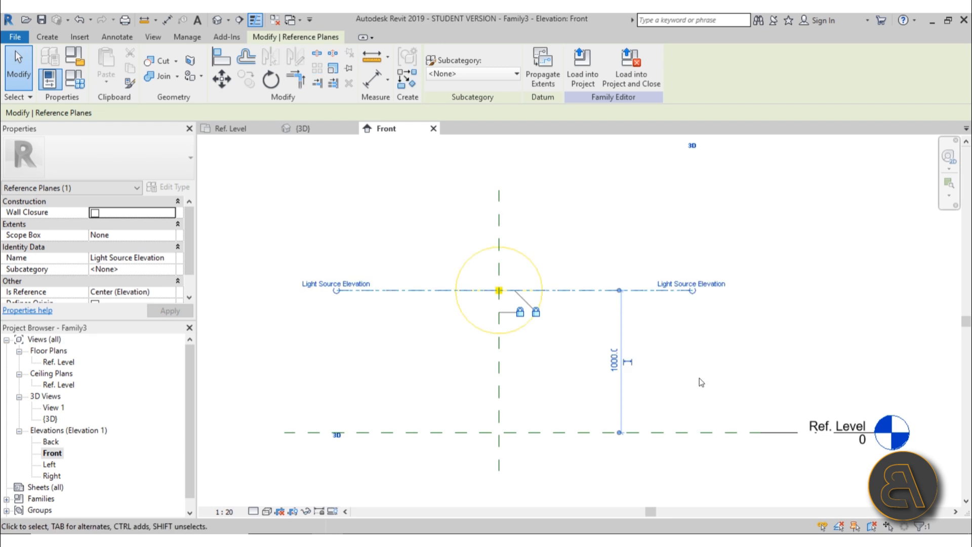
pyautogui.click(697, 357)
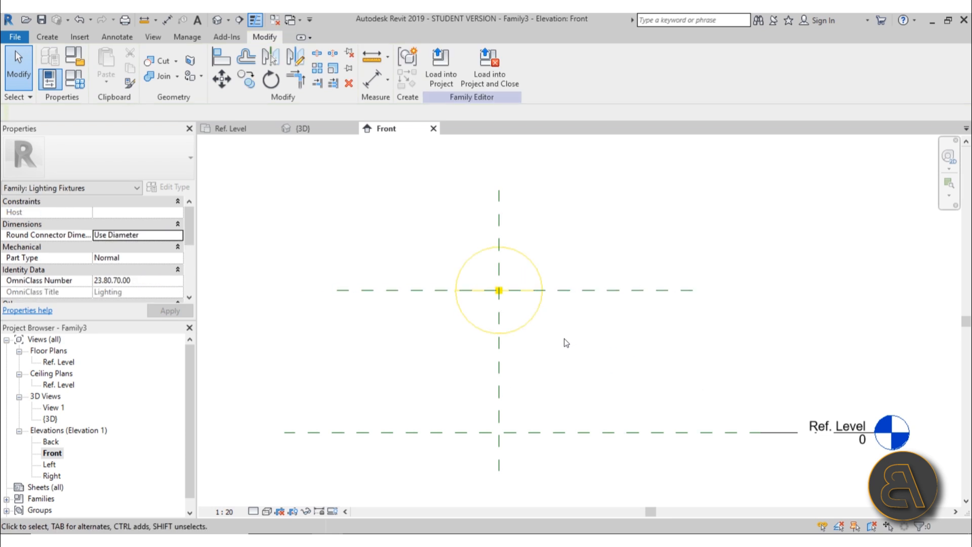
# Change the family's length units to centimeters
pyautogui.press('u')
pyautogui.press('n')
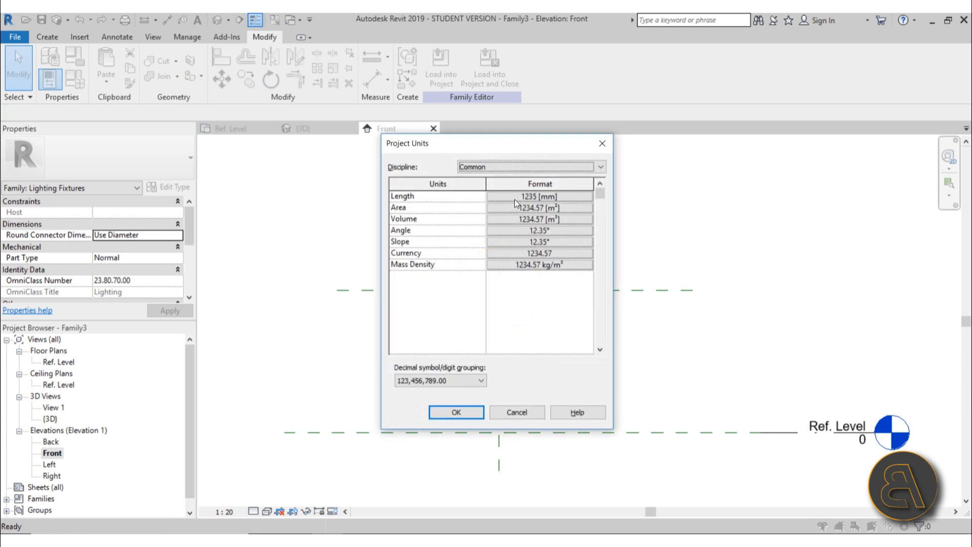
pyautogui.click(528, 203)
pyautogui.click(484, 220)
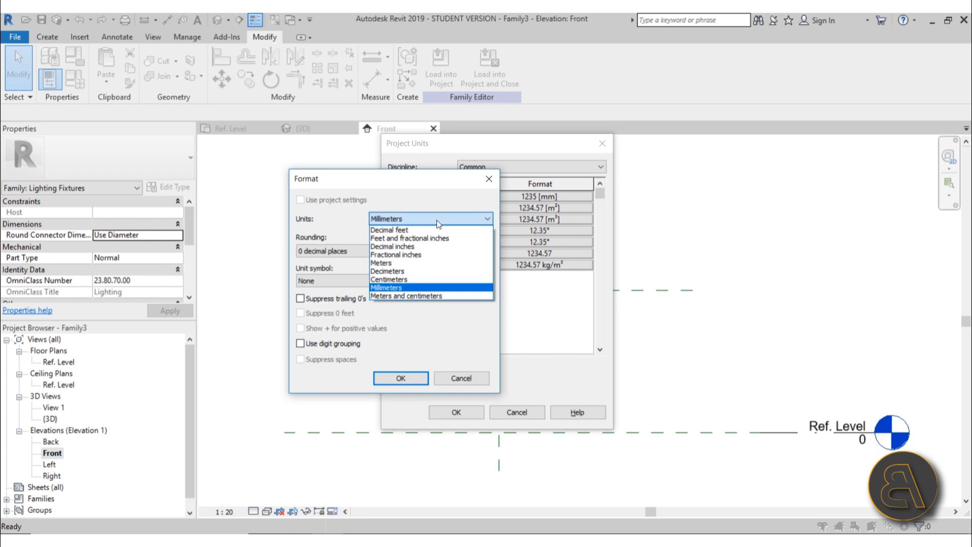
pyautogui.click(409, 279)
pyautogui.click(400, 378)
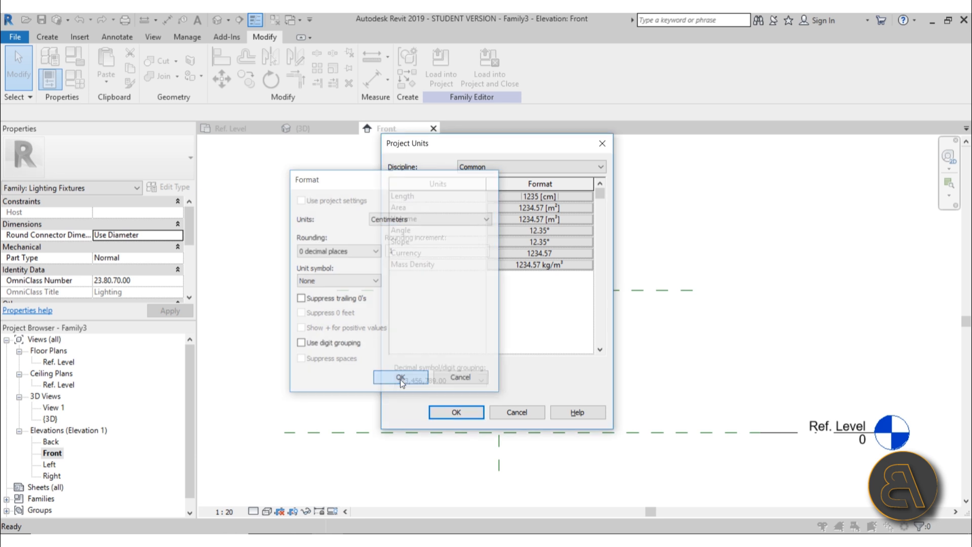
pyautogui.click(464, 411)
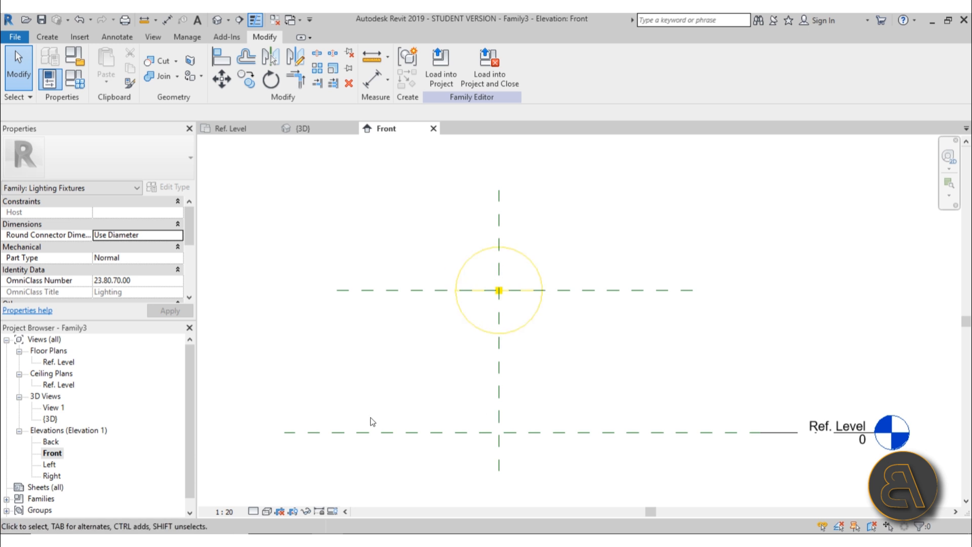
# Begin an extrusion in the Ref. Level floor plan, using the Light Source Elevation reference plane as its work plane
pyautogui.click(500, 327)
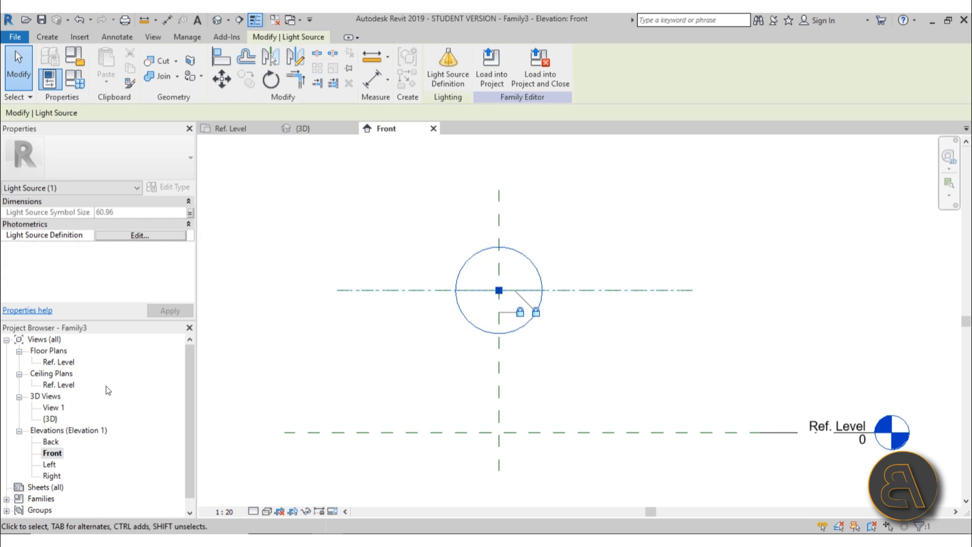
pyautogui.press('Escape')
pyautogui.doubleClick(55, 361)
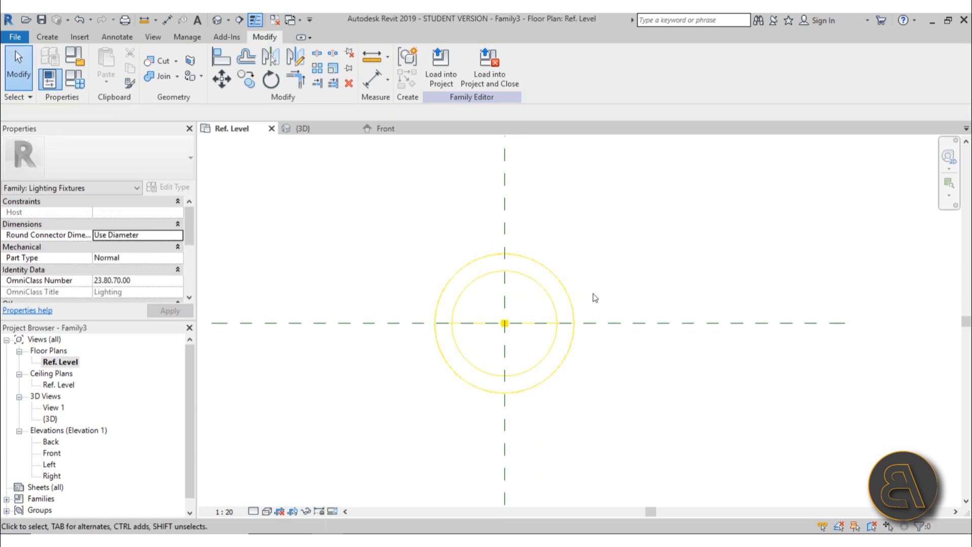
pyautogui.scroll(-2, 592, 297)
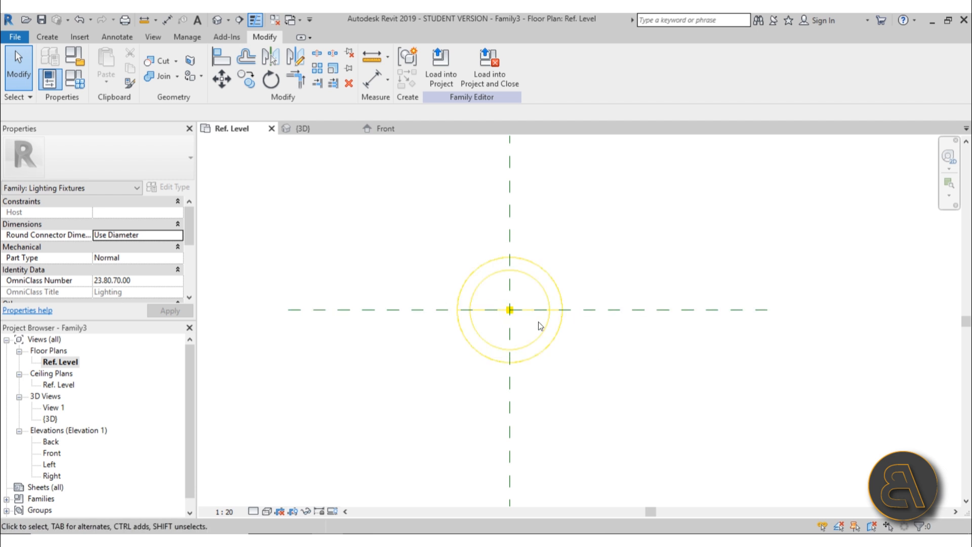
pyautogui.click(51, 37)
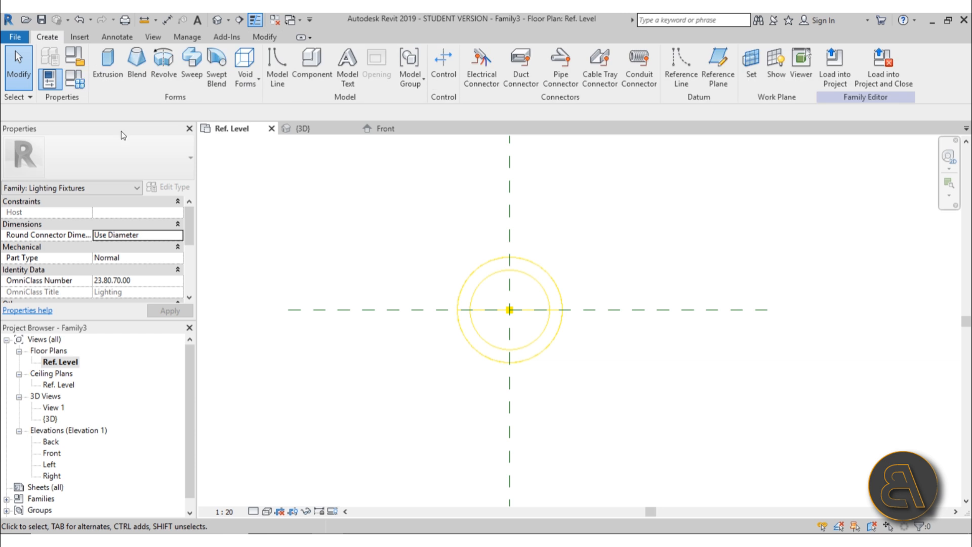
pyautogui.click(115, 75)
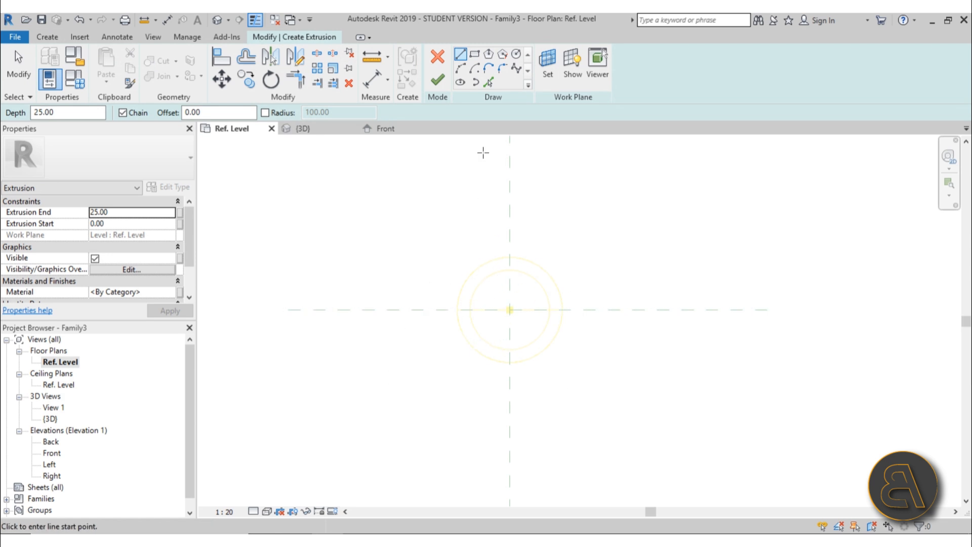
pyautogui.click(548, 75)
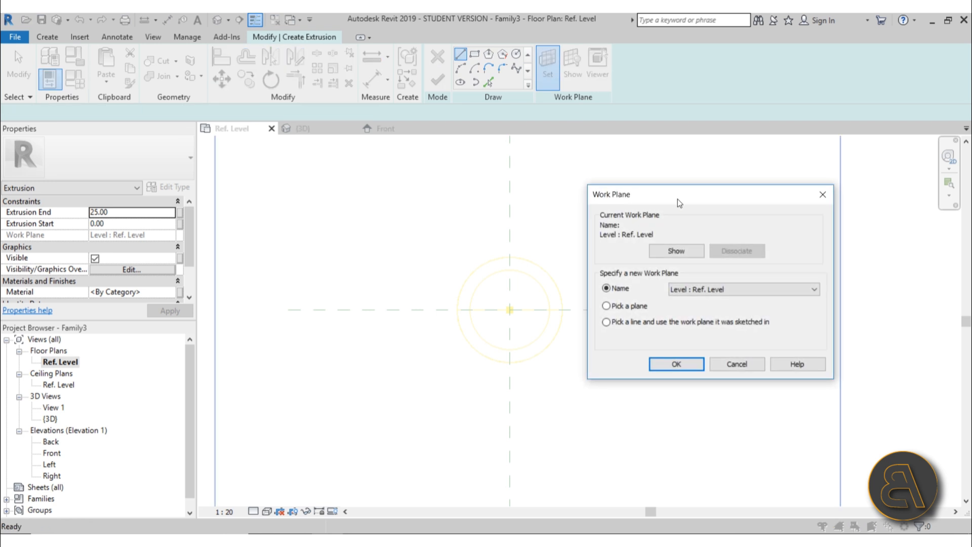
pyautogui.moveTo(677, 199); pyautogui.dragTo(642, 175)
pyautogui.click(667, 265)
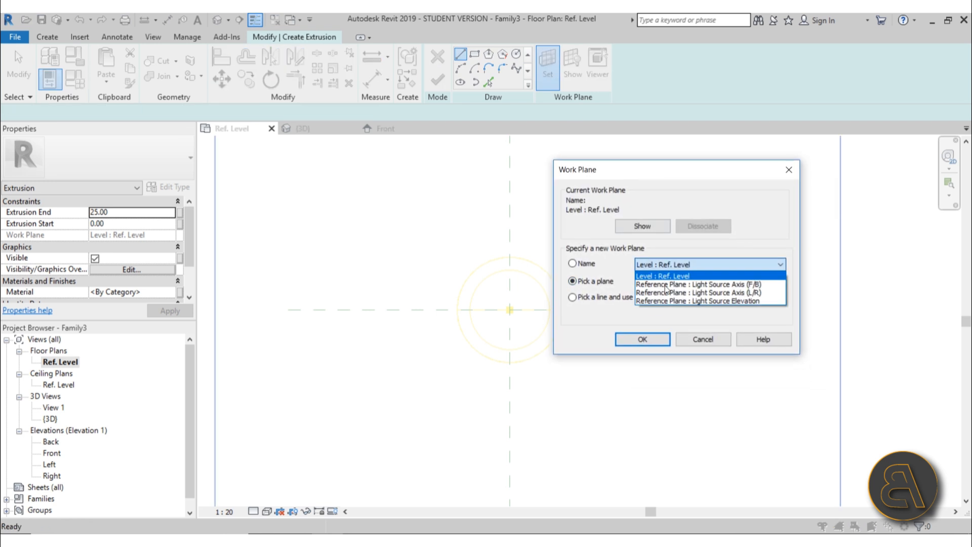
pyautogui.click(699, 301)
pyautogui.click(643, 340)
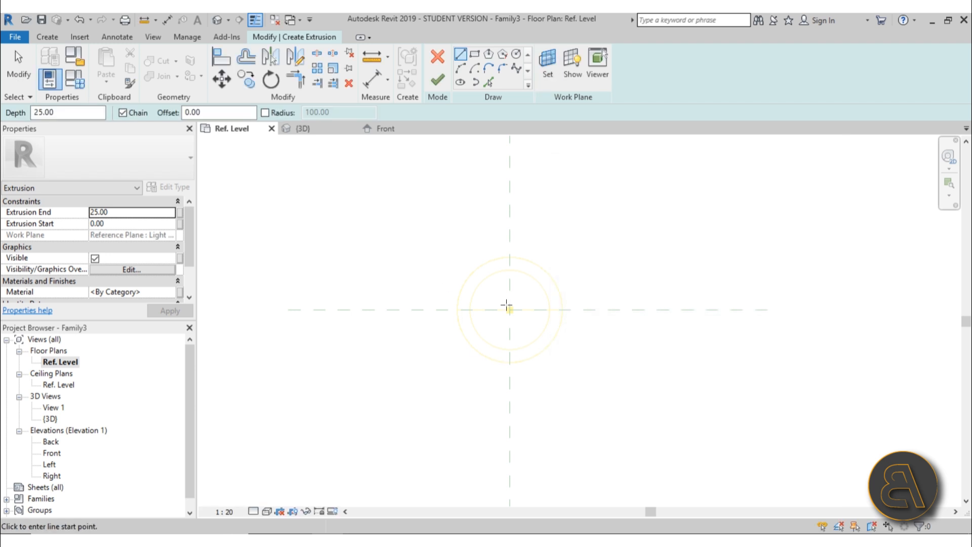
# Sketch a horizontal rectangle about 112 cm long and 14 cm wide across the light source
pyautogui.click(475, 59)
pyautogui.click(418, 297)
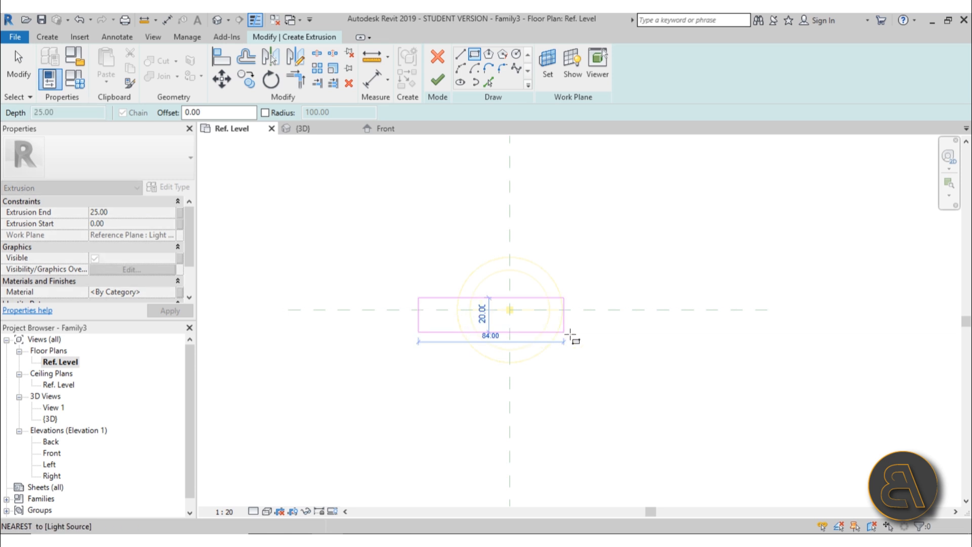
pyautogui.click(613, 322)
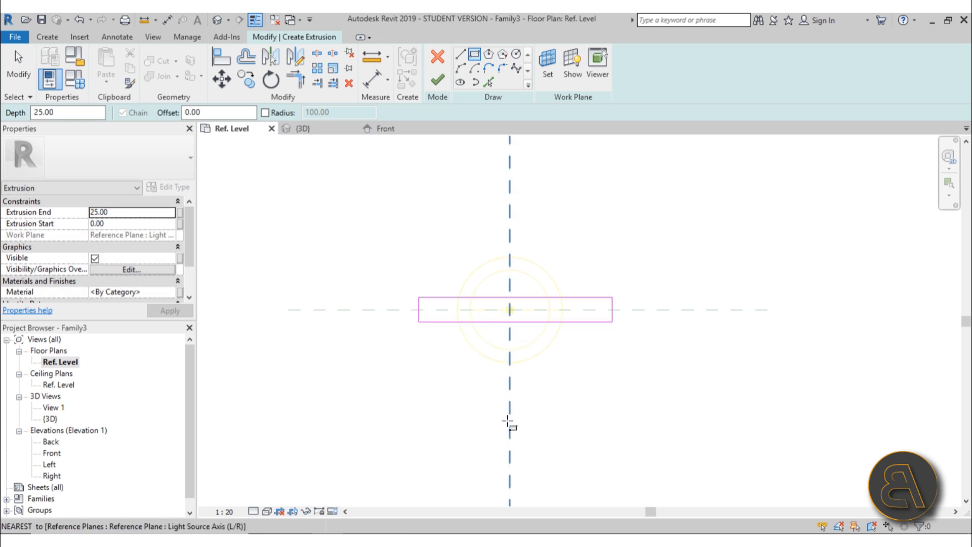
pyautogui.press('Escape')
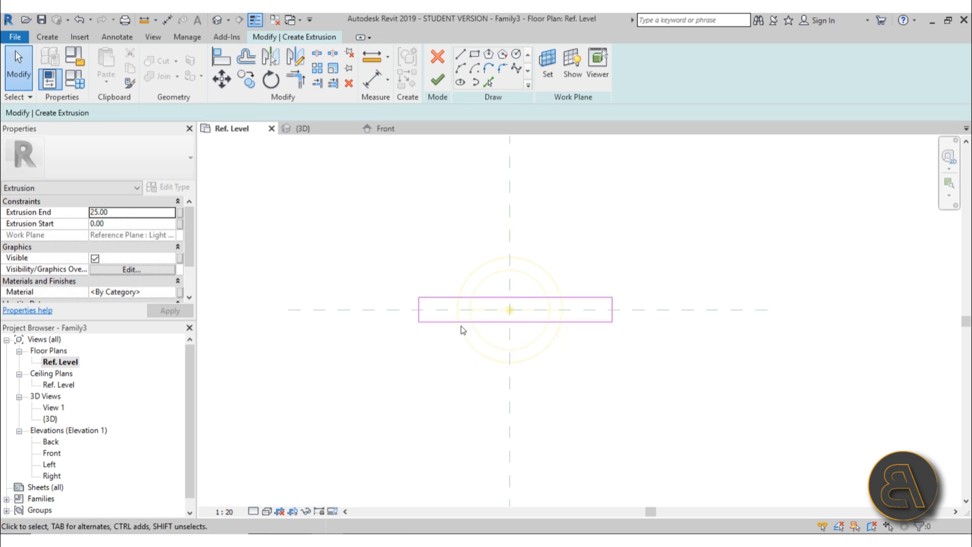
# Set the rectangle's left edge 30 cm from the vertical Light Source Axis (L/R) plane
pyautogui.scroll(2, 448, 311)
pyautogui.click(408, 310)
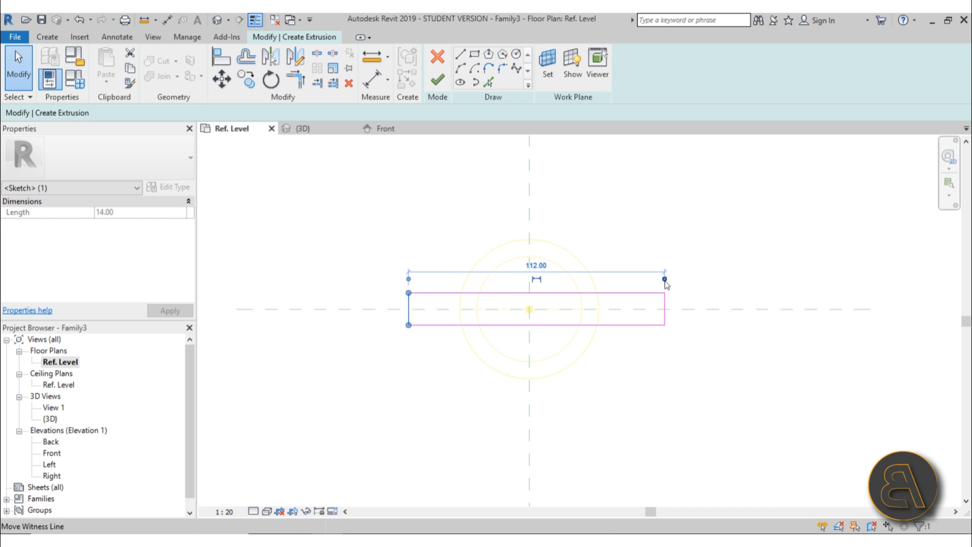
pyautogui.moveTo(665, 279); pyautogui.dragTo(531, 223)
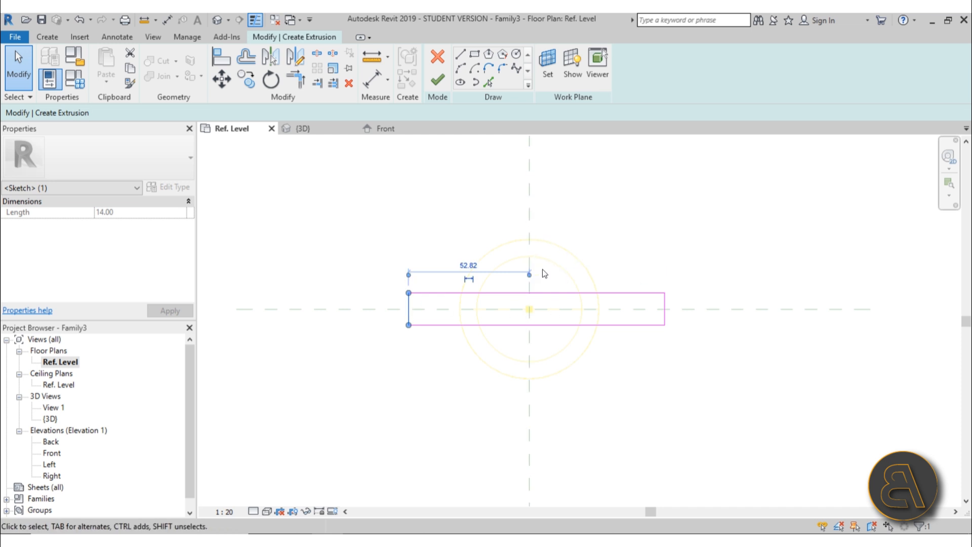
pyautogui.click(469, 265)
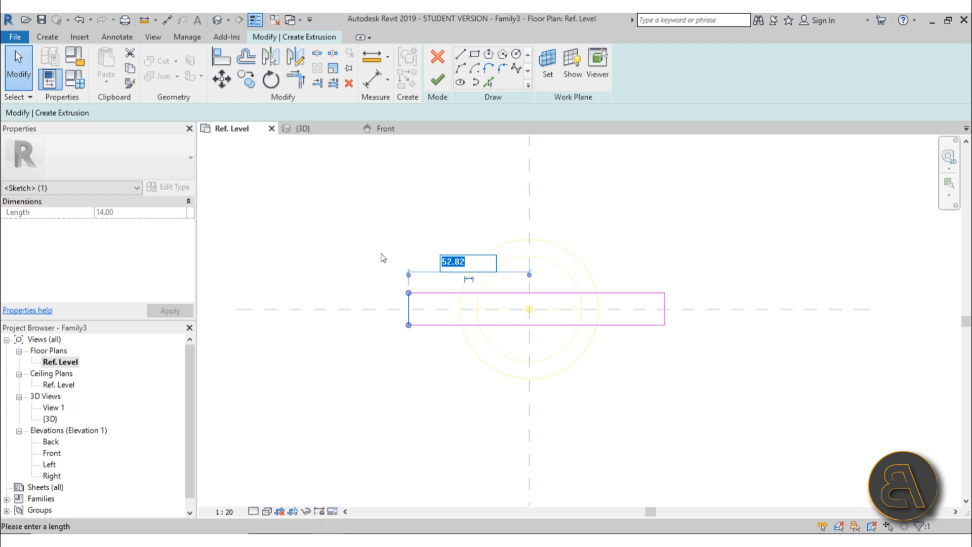
pyautogui.write('30')
pyautogui.press('Return')
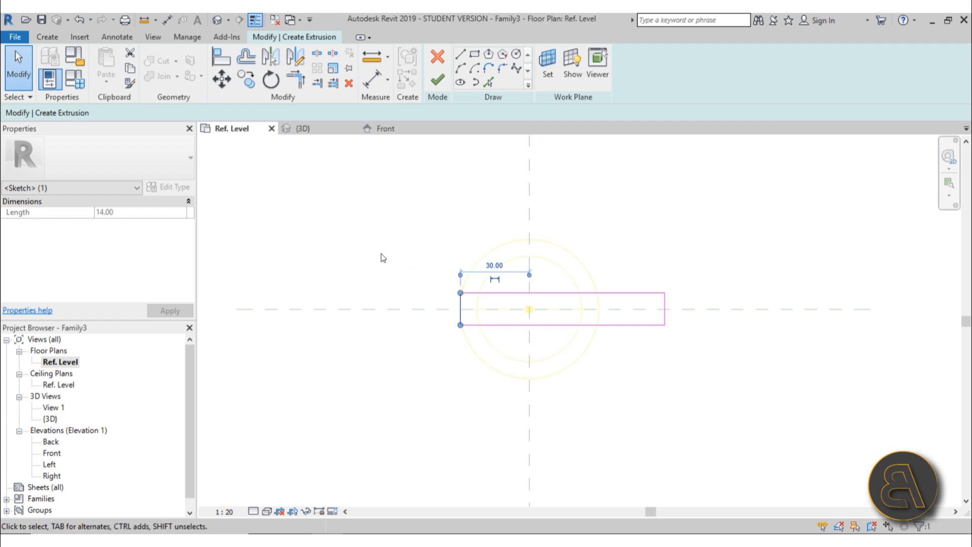
# Set the rectangle's length to 60 cm by repositioning its right edge
pyautogui.click(665, 317)
pyautogui.click(560, 340)
pyautogui.write('60')
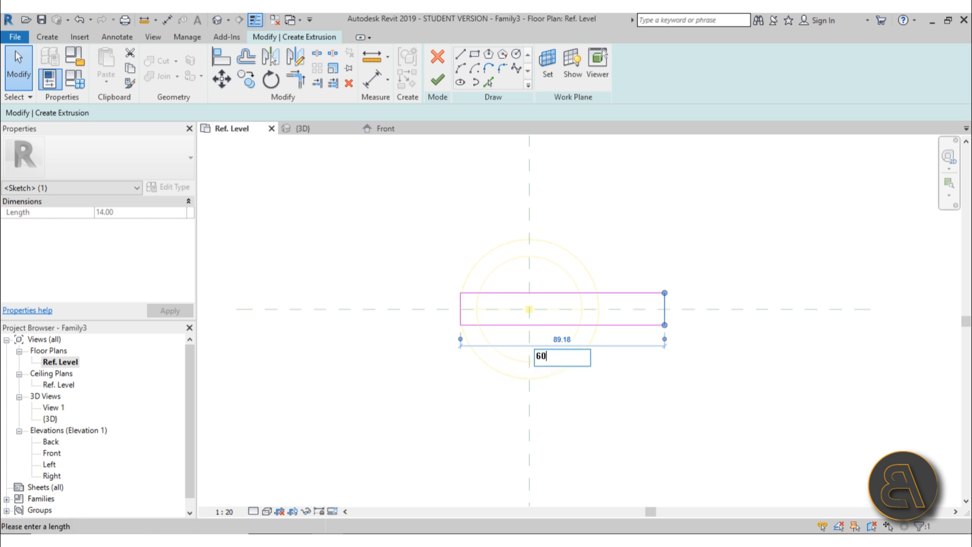
pyautogui.press('Return')
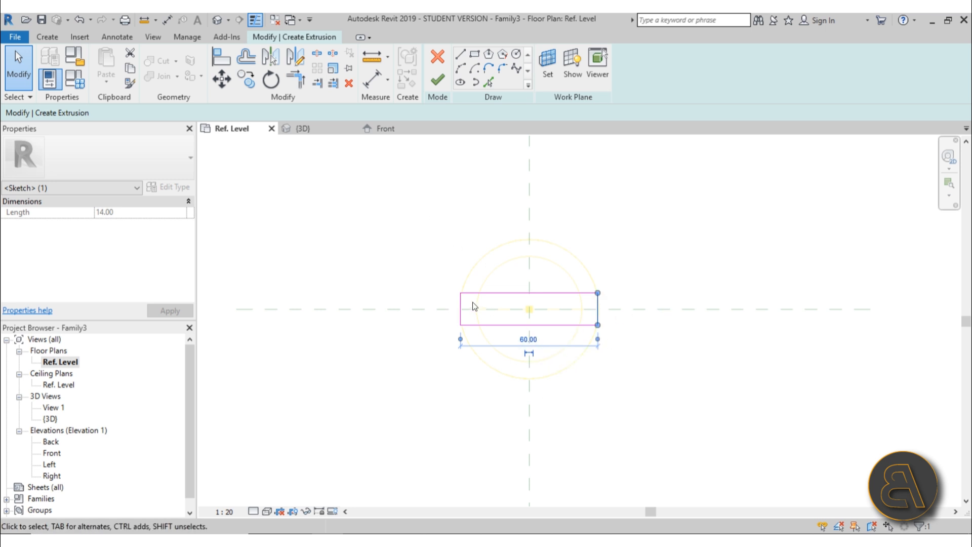
# Move the rectangle's upper edge toward the light source so the rectangle is about 10 cm wide
pyautogui.scroll(2, 472, 302)
pyautogui.click(475, 288)
pyautogui.moveTo(489, 287); pyautogui.dragTo(489, 303)
pyautogui.scroll(1, 676, 342)
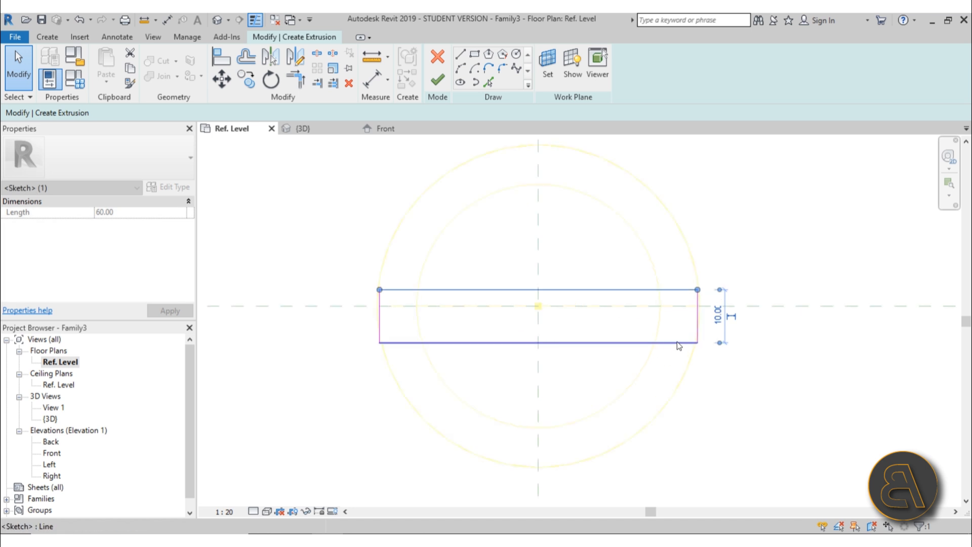
# Set the rectangle's upper edge 3 cm from the horizontal reference plane through the light source
pyautogui.scroll(1, 679, 344)
pyautogui.moveTo(733, 343); pyautogui.dragTo(734, 295)
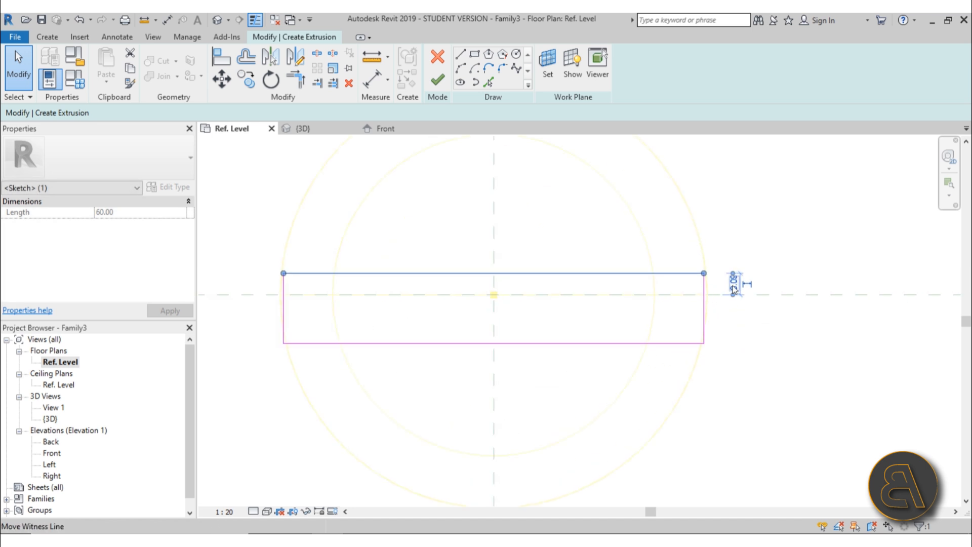
pyautogui.click(734, 286)
pyautogui.write('3')
pyautogui.press('Return')
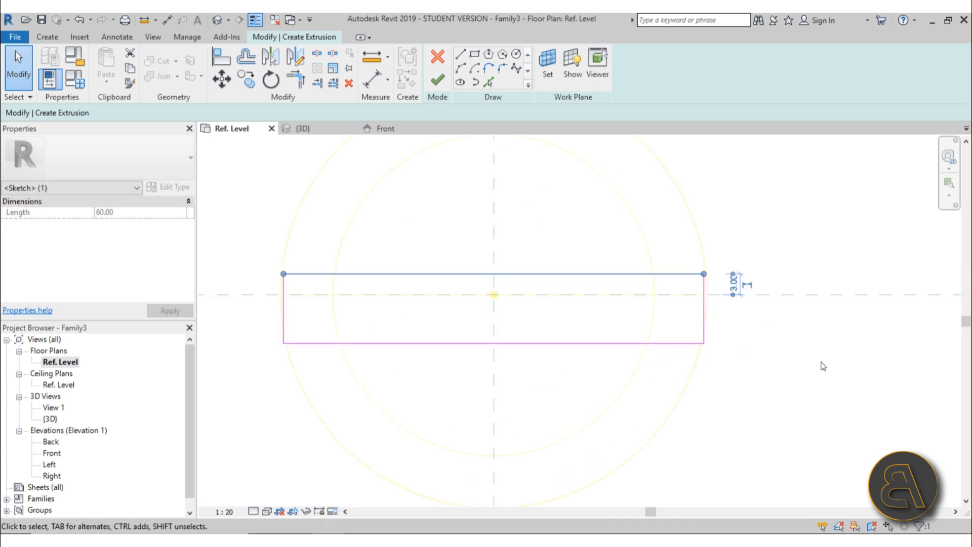
# Set the rectangle's width to 6 cm by repositioning its lower edge, and finish the extrusion sketch
pyautogui.click(666, 344)
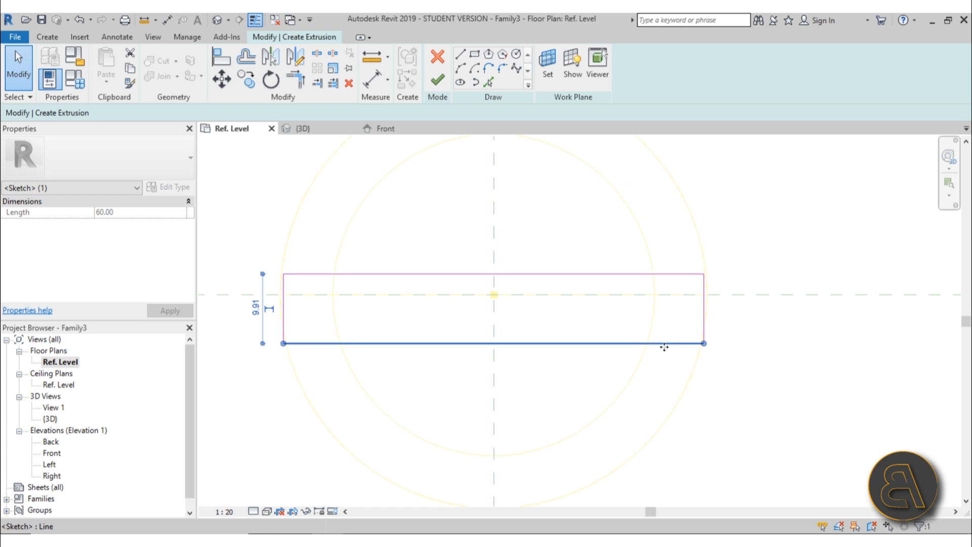
pyautogui.click(255, 311)
pyautogui.write('6')
pyautogui.press('Return')
pyautogui.click(374, 262)
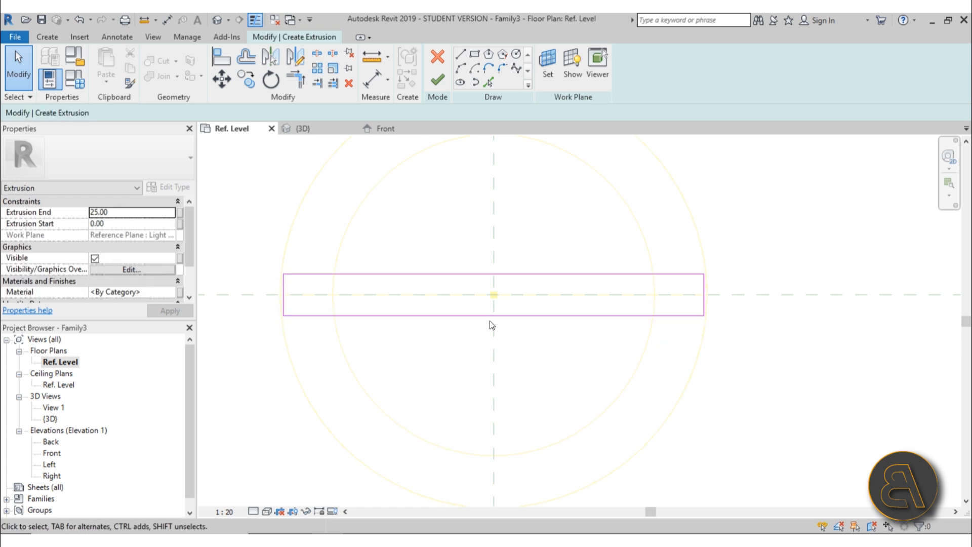
pyautogui.click(439, 80)
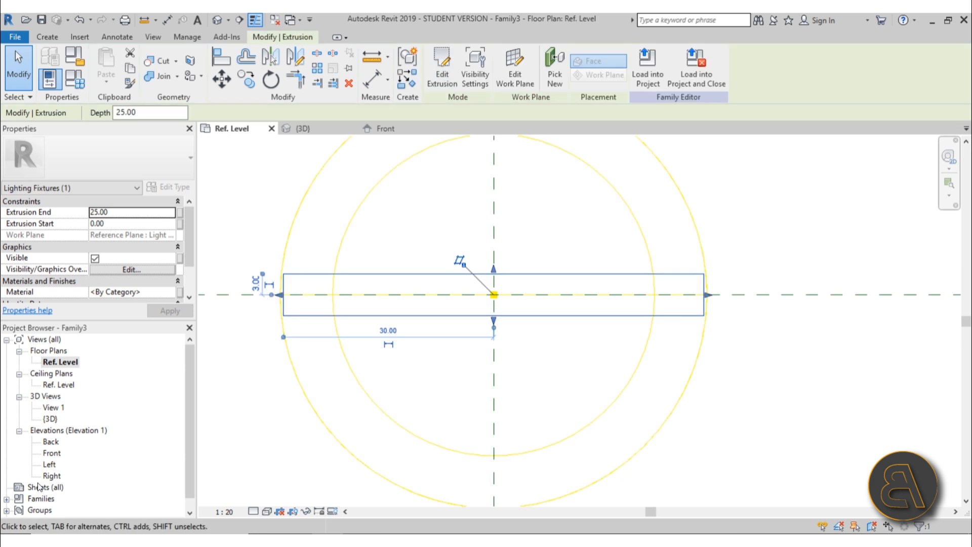
# In the Front elevation, set the extrusion's start to 1 cm above the light source plane
pyautogui.doubleClick(52, 452)
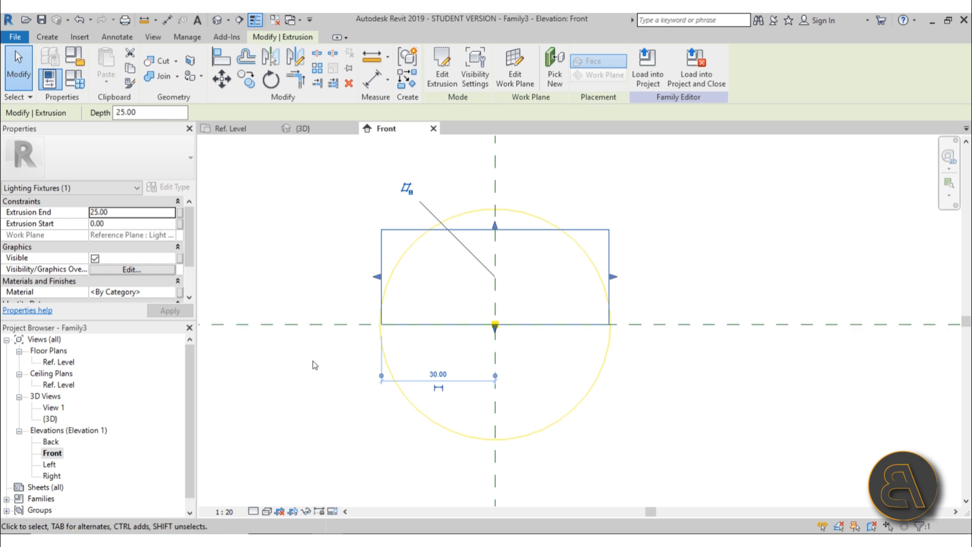
pyautogui.scroll(2, 377, 357)
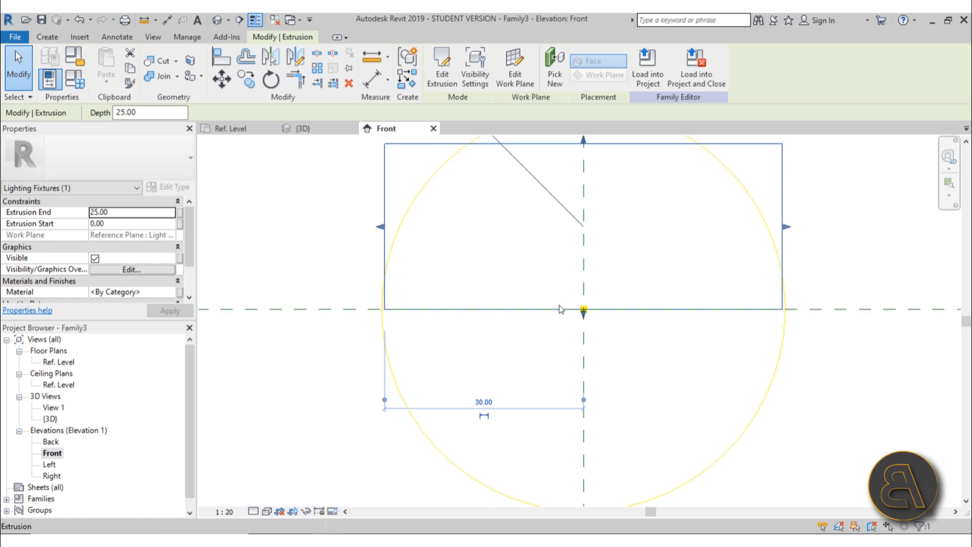
pyautogui.scroll(3, 582, 306)
pyautogui.scroll(2, 609, 319)
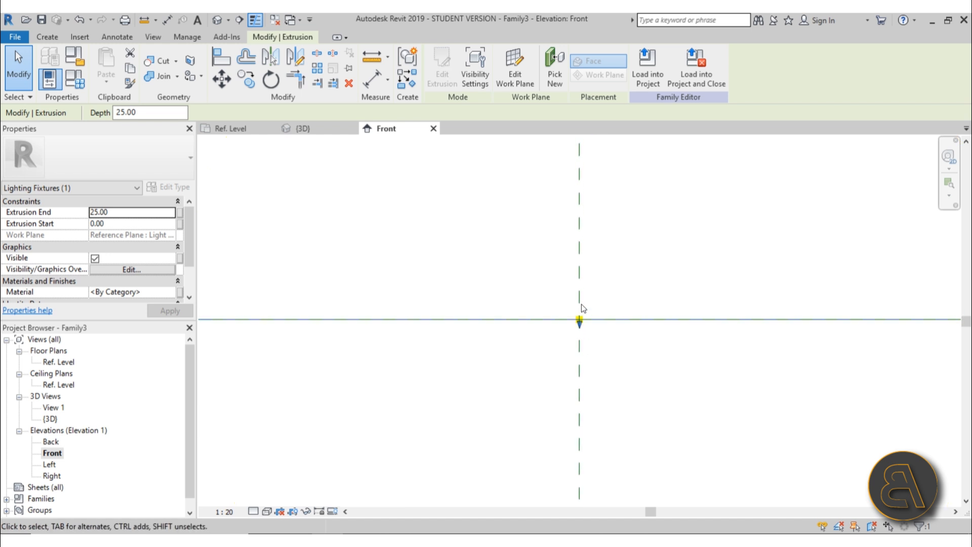
pyautogui.scroll(-4, 583, 314)
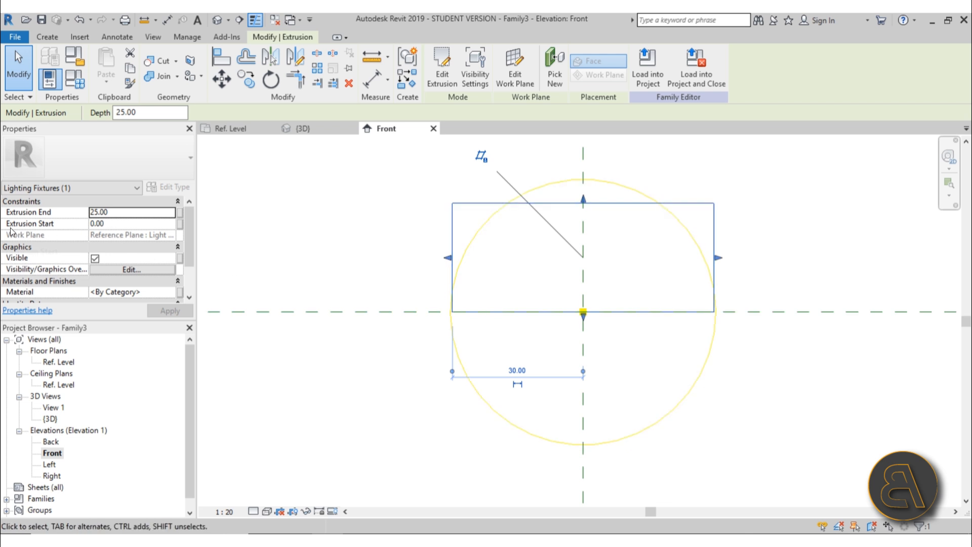
pyautogui.click(151, 225)
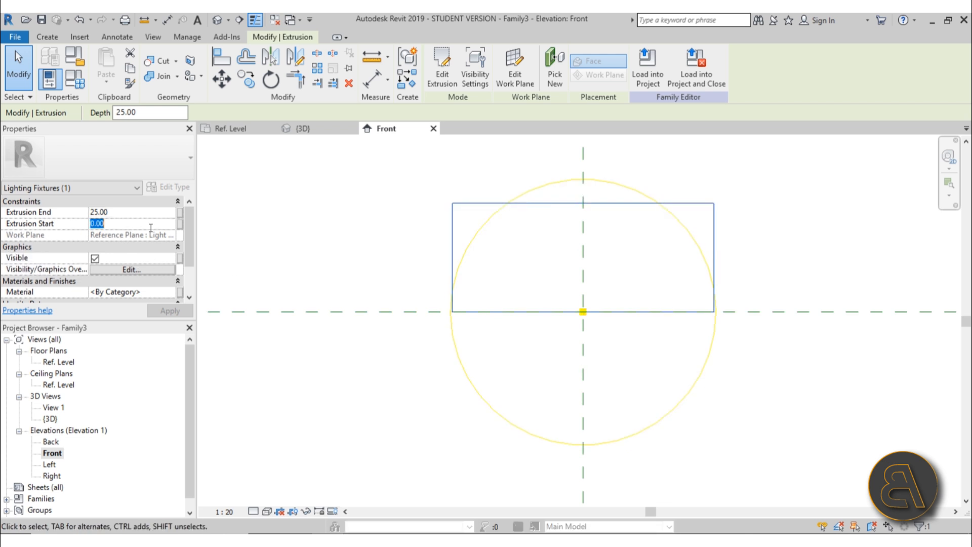
pyautogui.write('1')
pyautogui.press('Return')
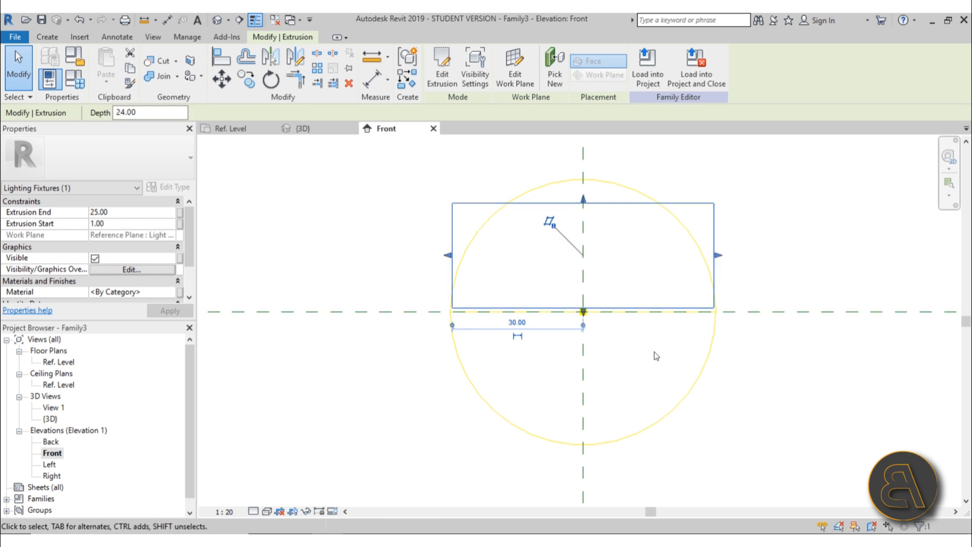
# Set the extrusion's end to 10 cm
pyautogui.moveTo(655, 354); pyautogui.dragTo(597, 362, button='middle')
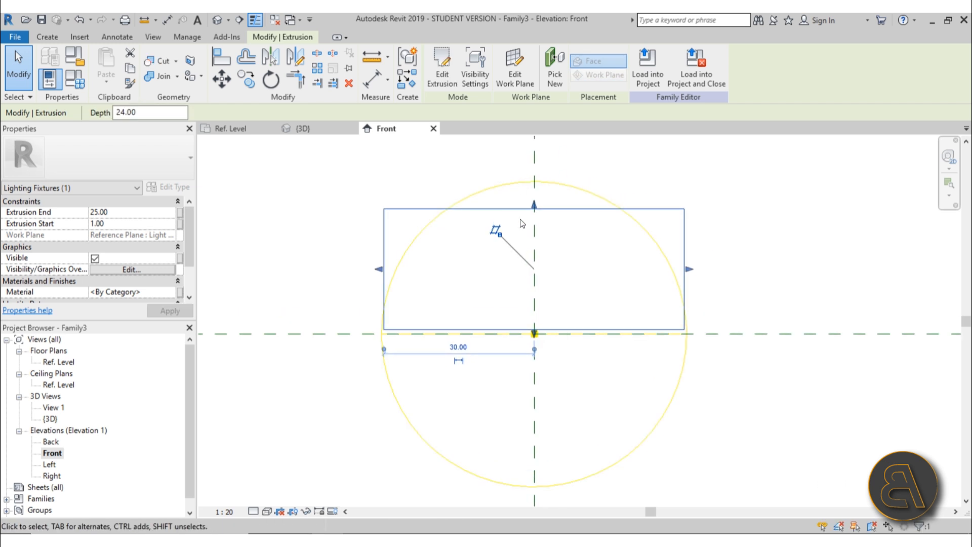
pyautogui.scroll(2, 521, 213)
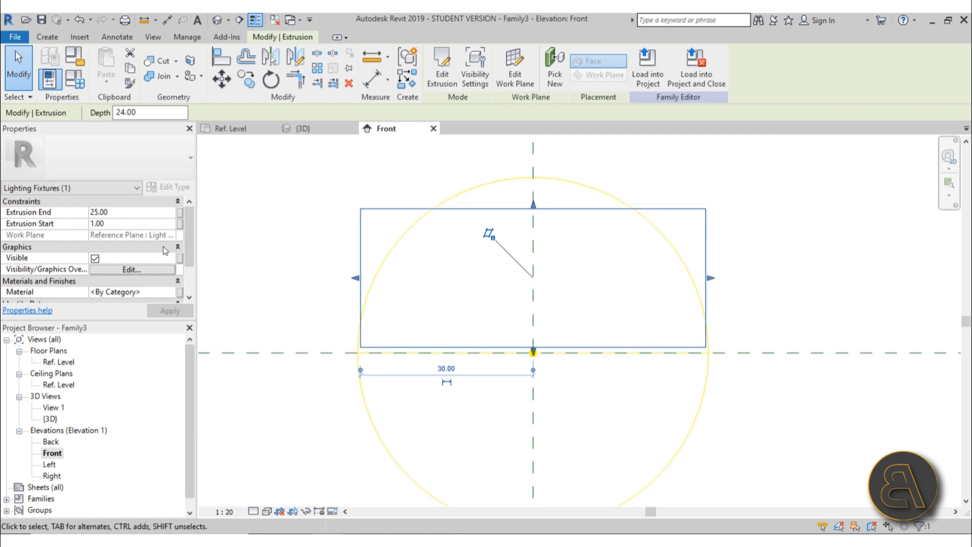
pyautogui.click(136, 212)
pyautogui.doubleClick(137, 213)
pyautogui.write('10')
pyautogui.click(170, 310)
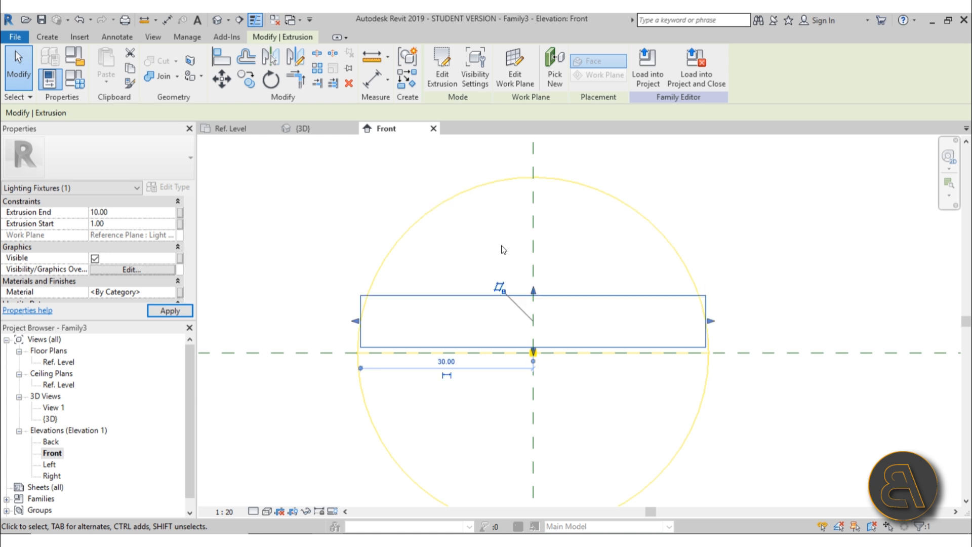
# Examine the extruded bar and its position relative to the light source in the 3D view
pyautogui.click(218, 19)
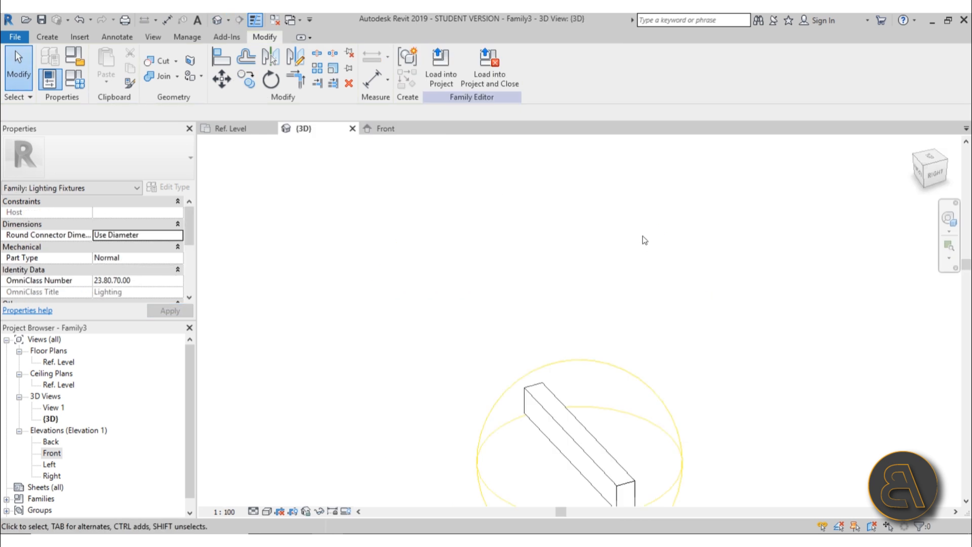
pyautogui.keyDown('shift'); pyautogui.moveTo(664, 366); pyautogui.dragTo(634, 380, button='middle'); pyautogui.keyUp('shift')
pyautogui.scroll(3, 635, 381)
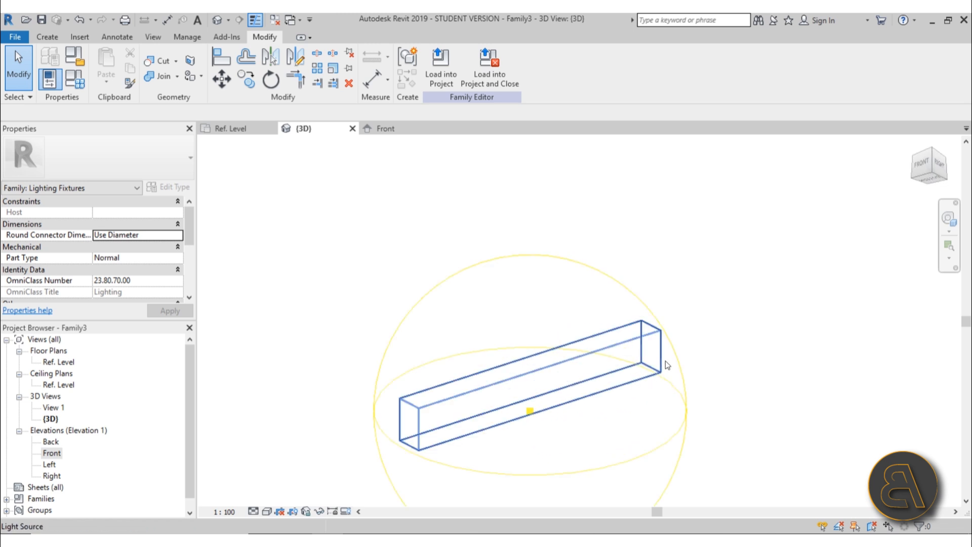
pyautogui.scroll(-5, 514, 239)
pyautogui.moveTo(536, 320); pyautogui.dragTo(538, 304, button='middle')
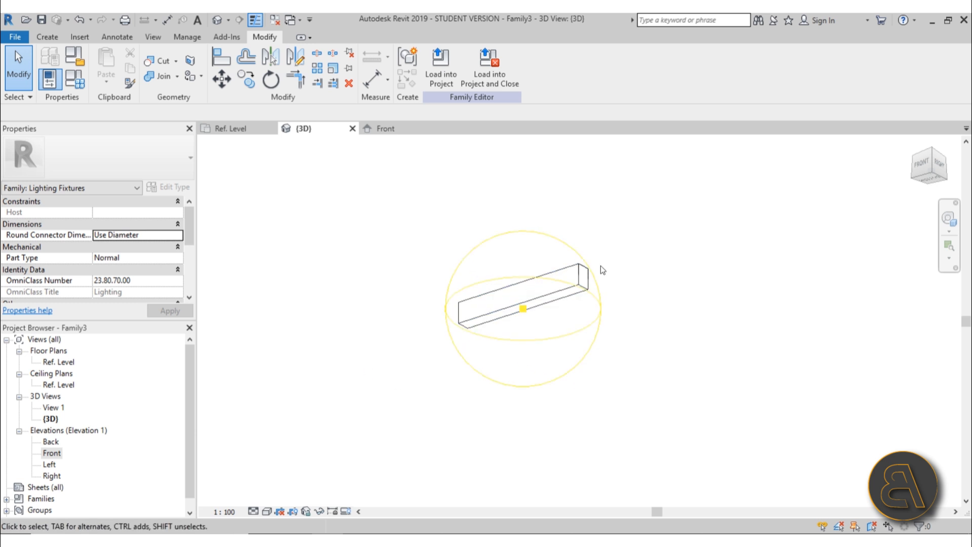
pyautogui.click(495, 314)
pyautogui.click(445, 412)
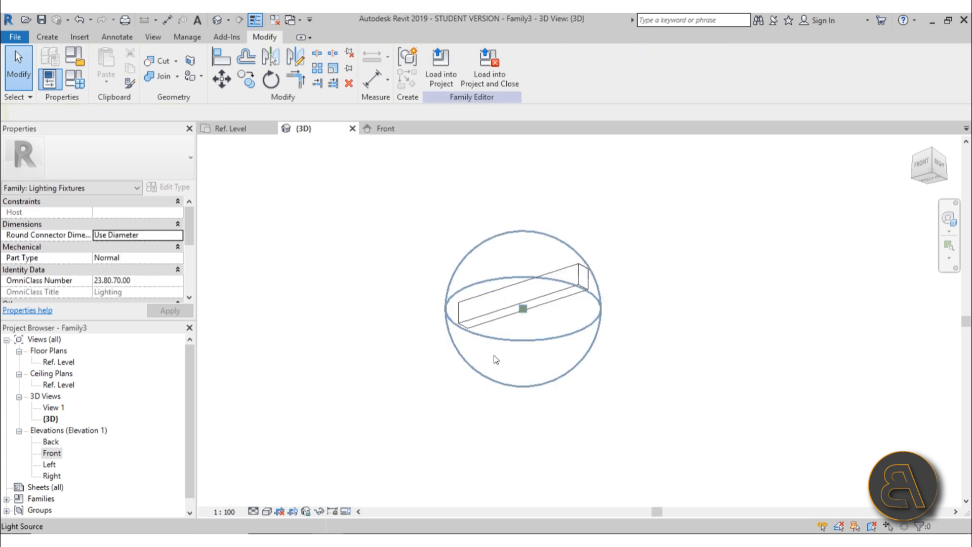
pyautogui.click(462, 306)
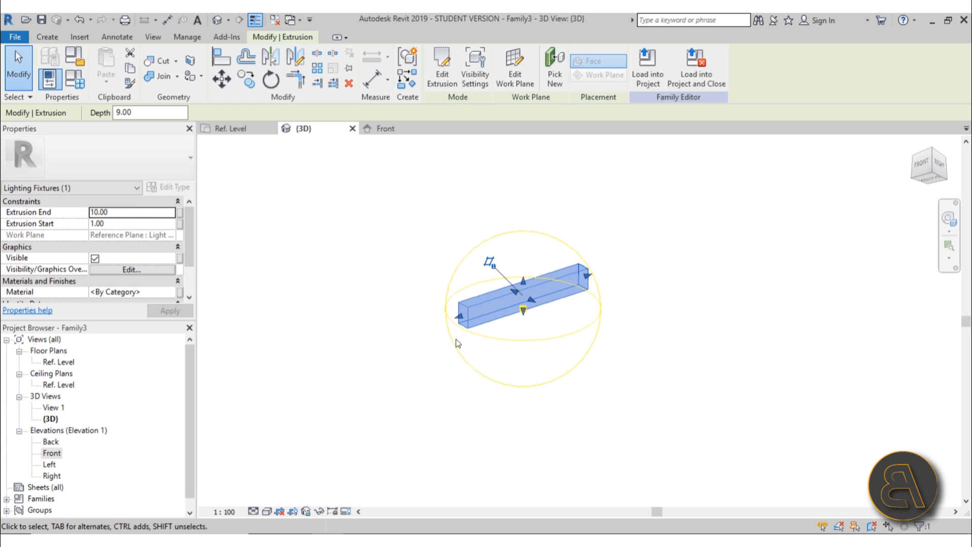
# In the Front elevation, move the Light Source Elevation plane up and down, leaving it about 104 cm above the Ref. Level
pyautogui.doubleClick(51, 453)
pyautogui.scroll(-5, 555, 324)
pyautogui.scroll(-2, 713, 341)
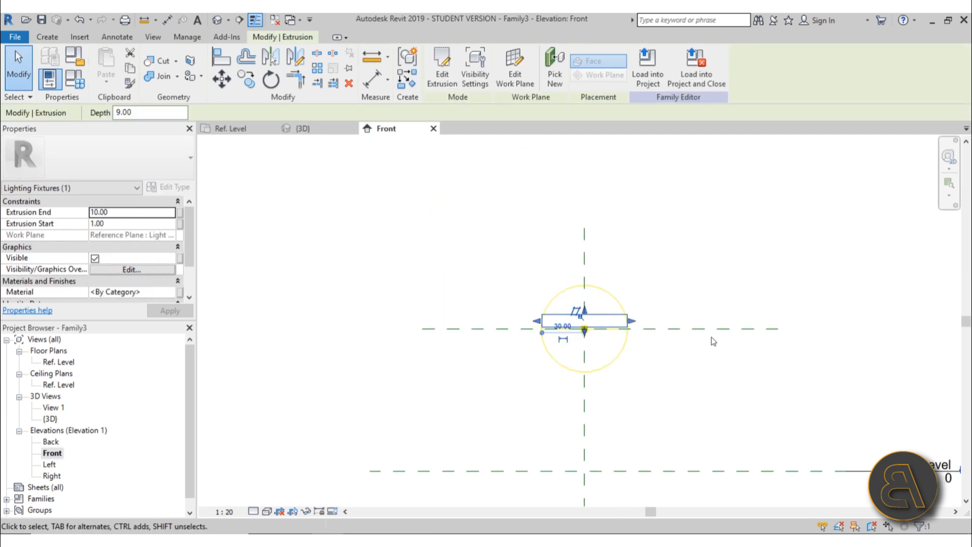
pyautogui.click(713, 341)
pyautogui.click(705, 328)
pyautogui.moveTo(689, 328); pyautogui.dragTo(609, 316)
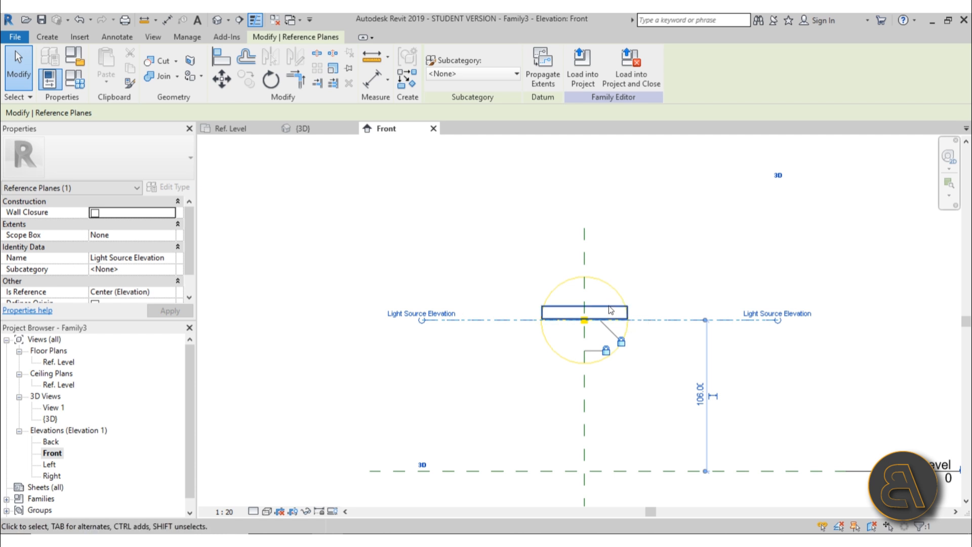
pyautogui.moveTo(663, 320); pyautogui.dragTo(671, 360)
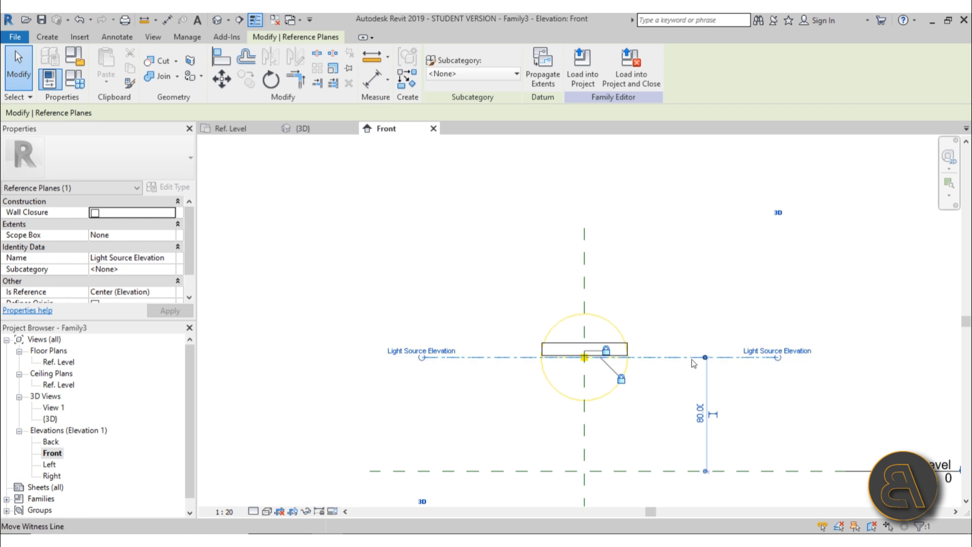
pyautogui.moveTo(674, 358); pyautogui.dragTo(671, 327)
pyautogui.scroll(3, 583, 301)
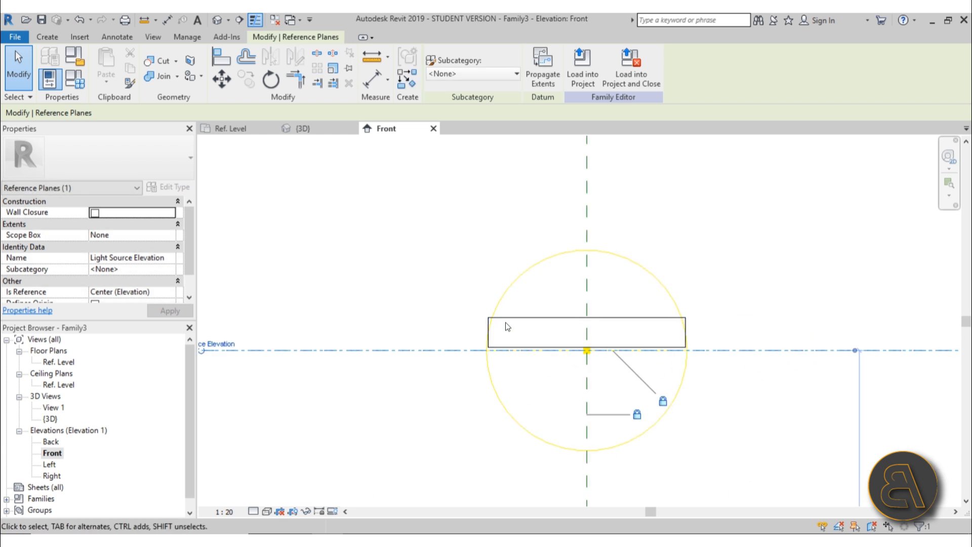
pyautogui.scroll(-3, 569, 332)
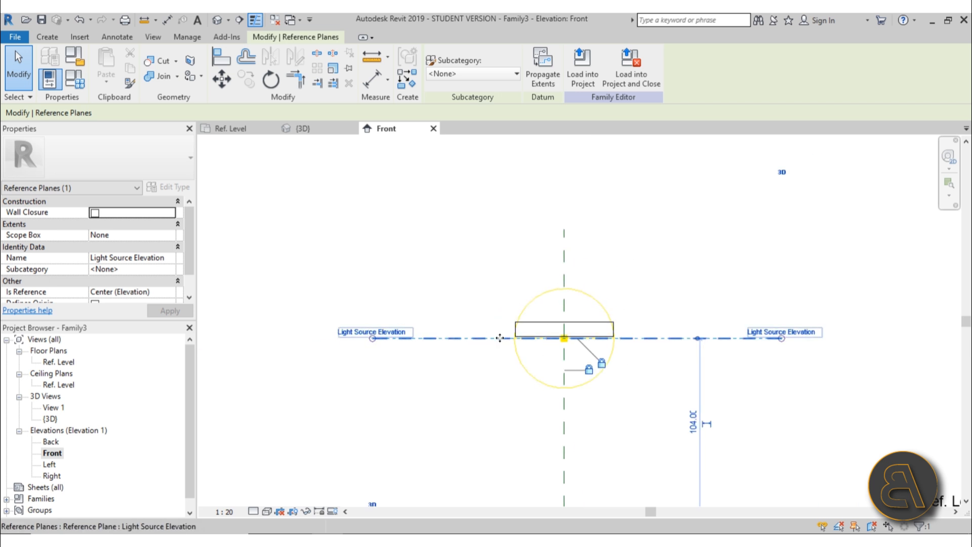
pyautogui.moveTo(619, 415); pyautogui.dragTo(623, 392, button='middle')
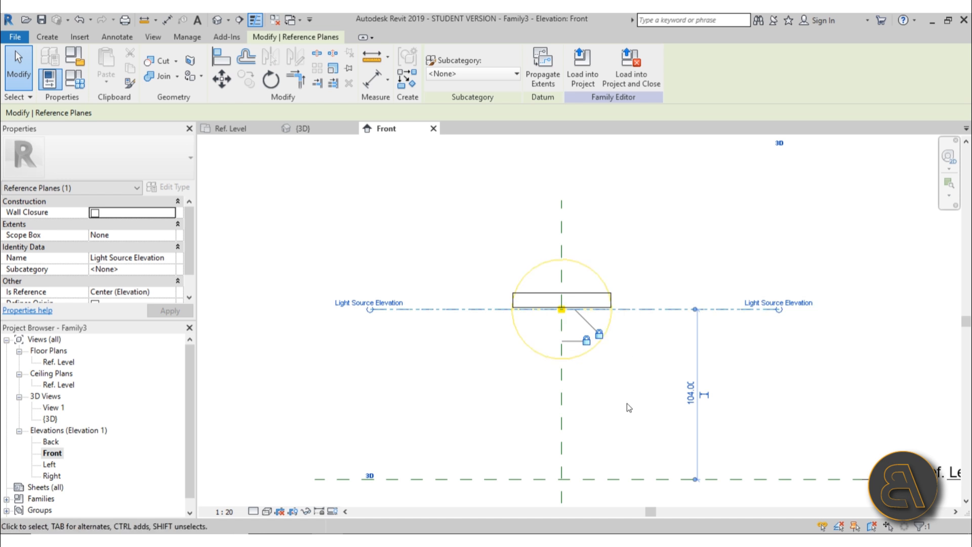
pyautogui.click(608, 340)
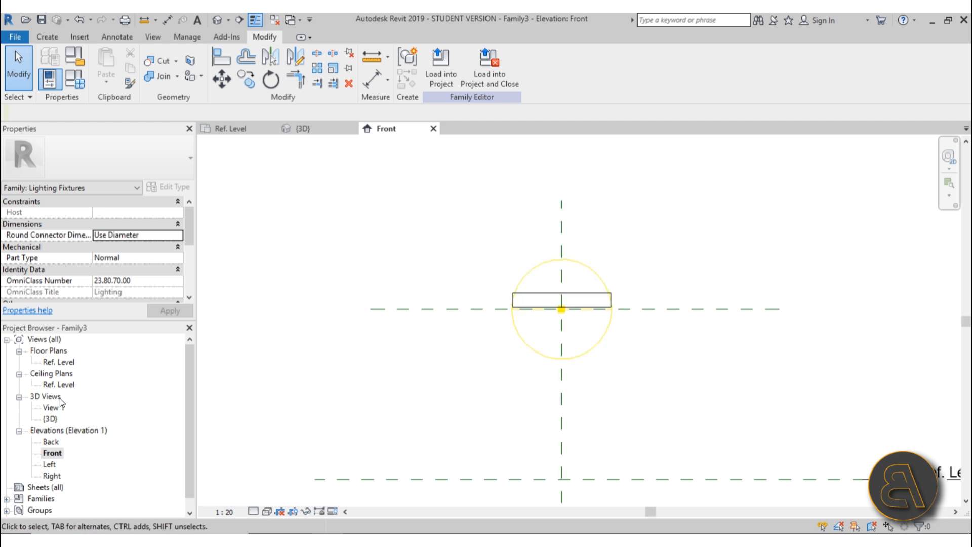
# Start a new extrusion in the Ref. Level floor plan with a rectangle about 7.8 by 6 cm over the bar's left end
pyautogui.doubleClick(58, 361)
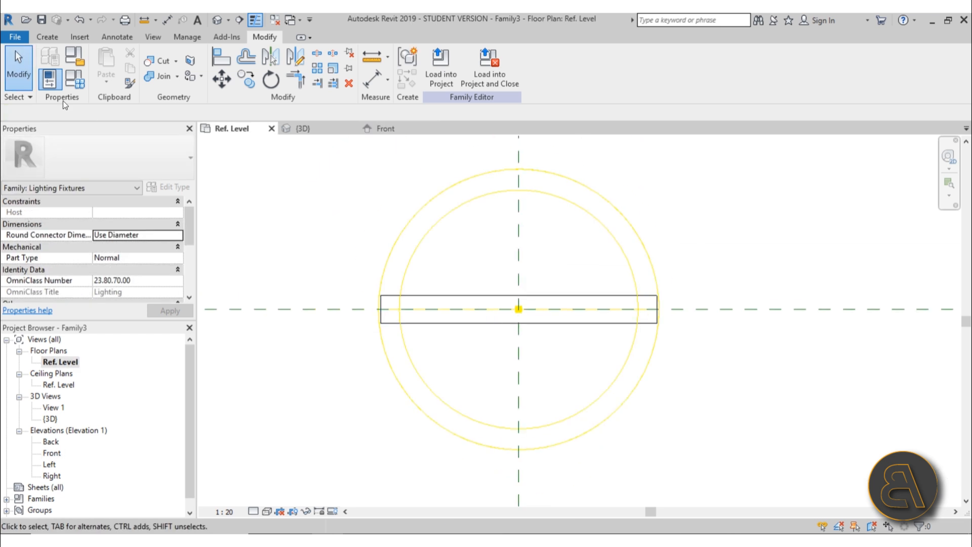
pyautogui.click(50, 35)
pyautogui.click(107, 65)
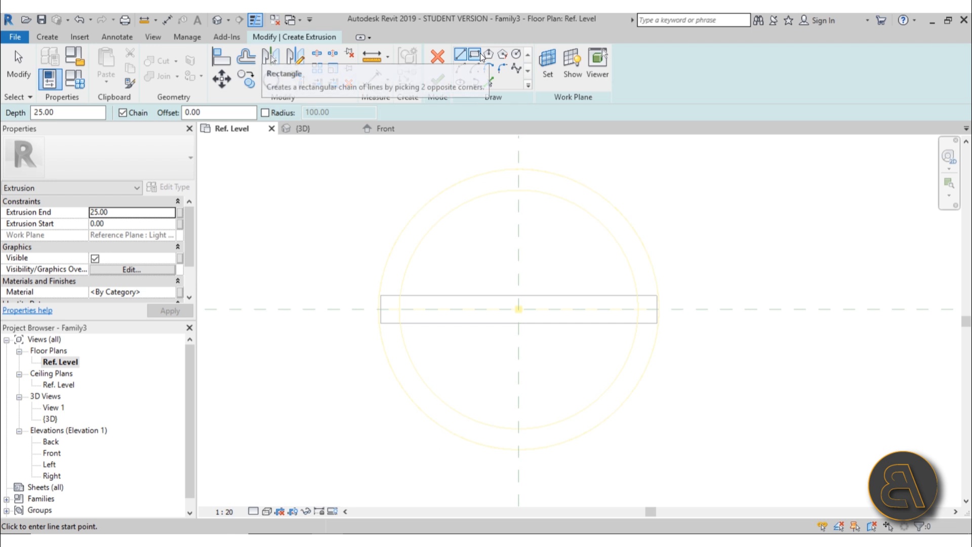
pyautogui.click(480, 53)
pyautogui.click(380, 296)
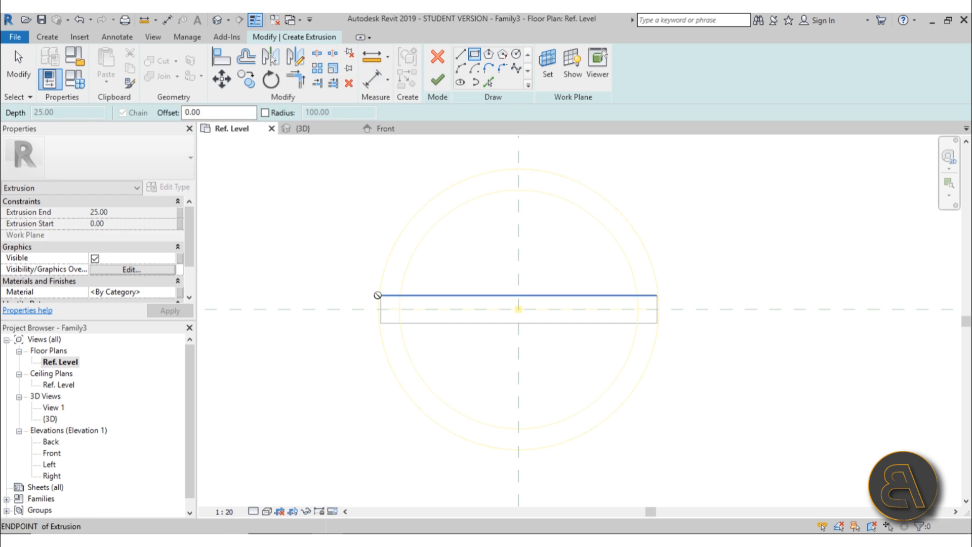
pyautogui.click(416, 323)
pyautogui.scroll(3, 380, 334)
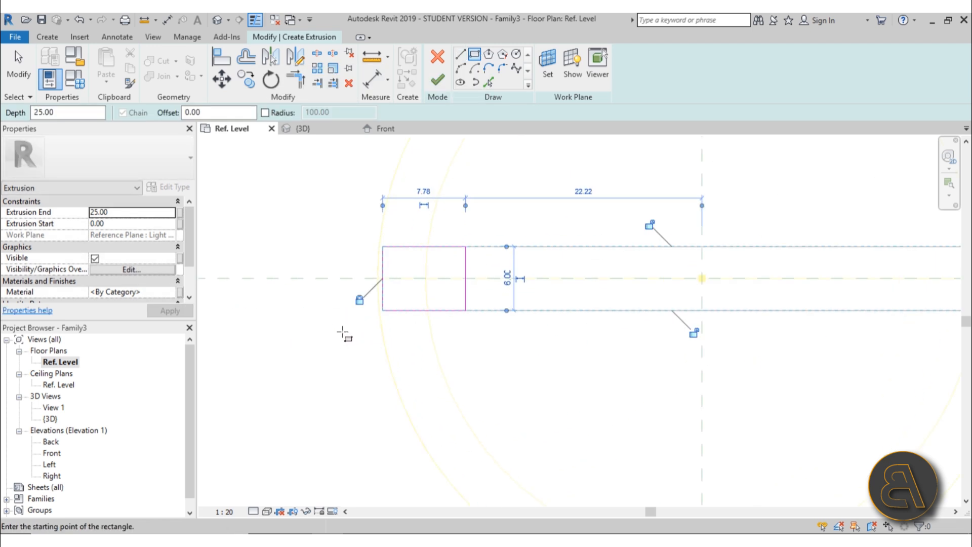
# Lock the new rectangle's upper and lower edges to the bar's long edges and leave the Rectangle tool
pyautogui.click(649, 227)
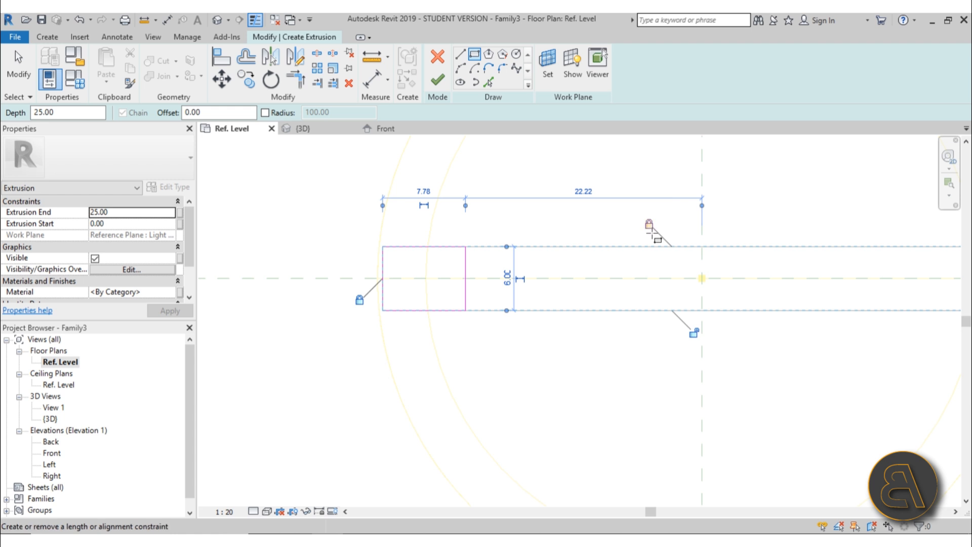
pyautogui.click(695, 332)
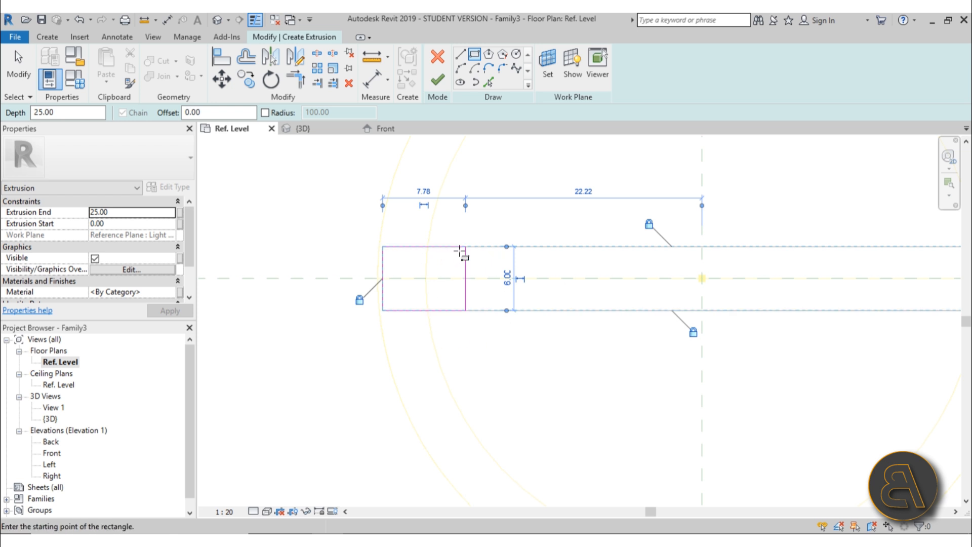
pyautogui.scroll(-2, 459, 252)
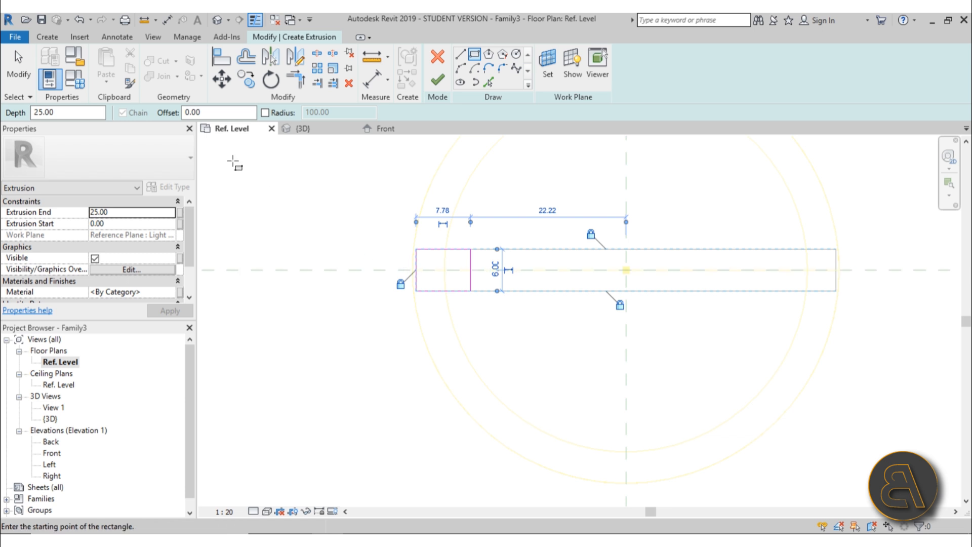
pyautogui.press('Escape')
pyautogui.press('Escape')
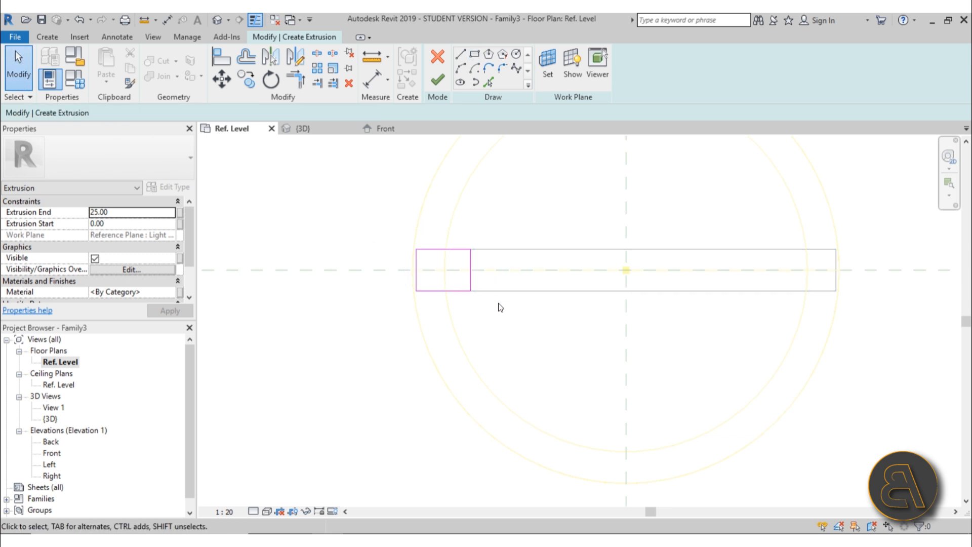
# Set the rectangle's width along the bar to 10 cm and finish the extrusion sketch
pyautogui.click(472, 275)
pyautogui.click(441, 221)
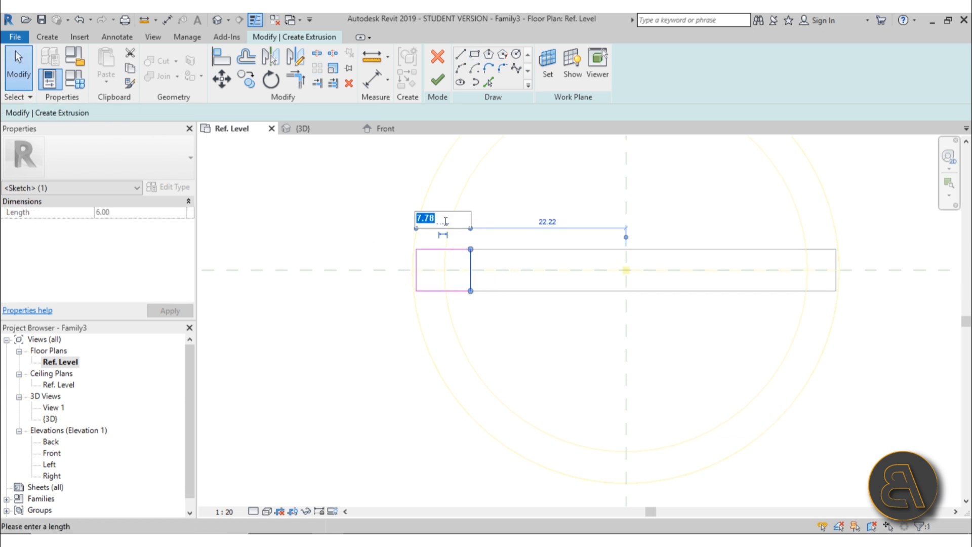
pyautogui.write('10')
pyautogui.press('Return')
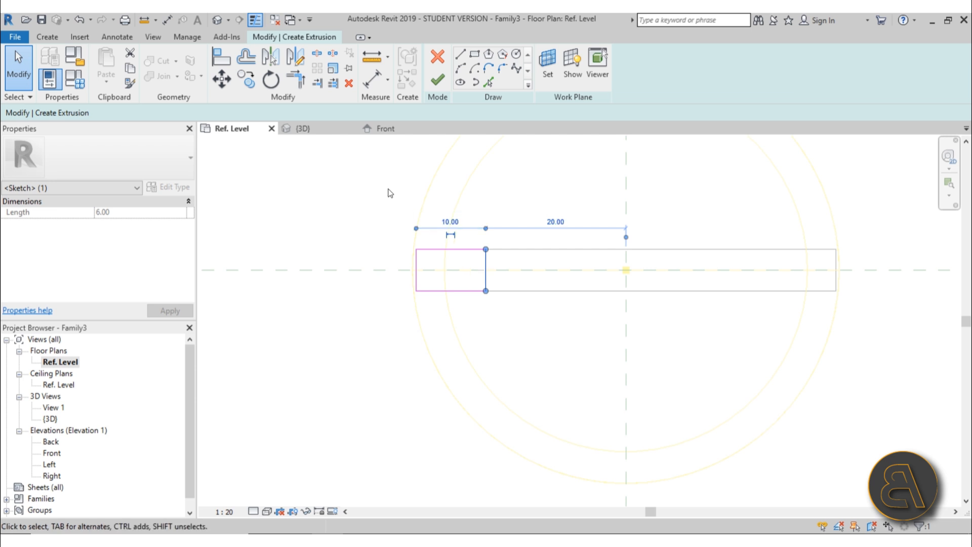
pyautogui.click(438, 84)
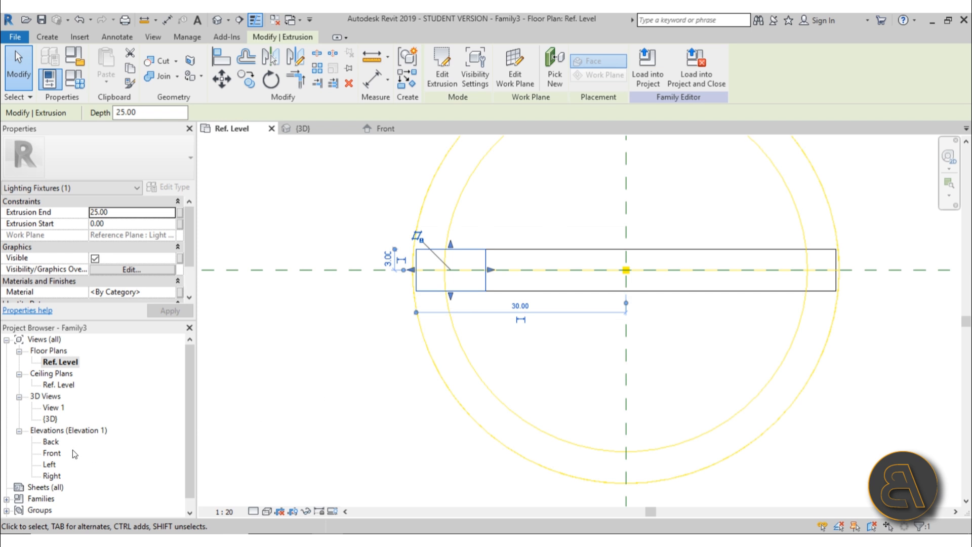
# In the Front elevation, stretch the new end extrusion's lower face down to the Ref. Level line
pyautogui.doubleClick(53, 454)
pyautogui.scroll(3, 610, 330)
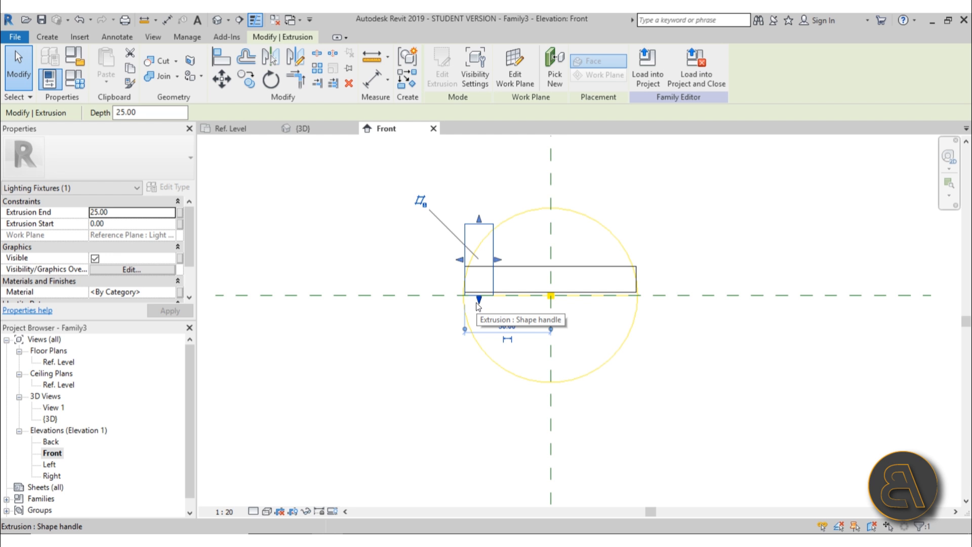
pyautogui.scroll(2, 478, 303)
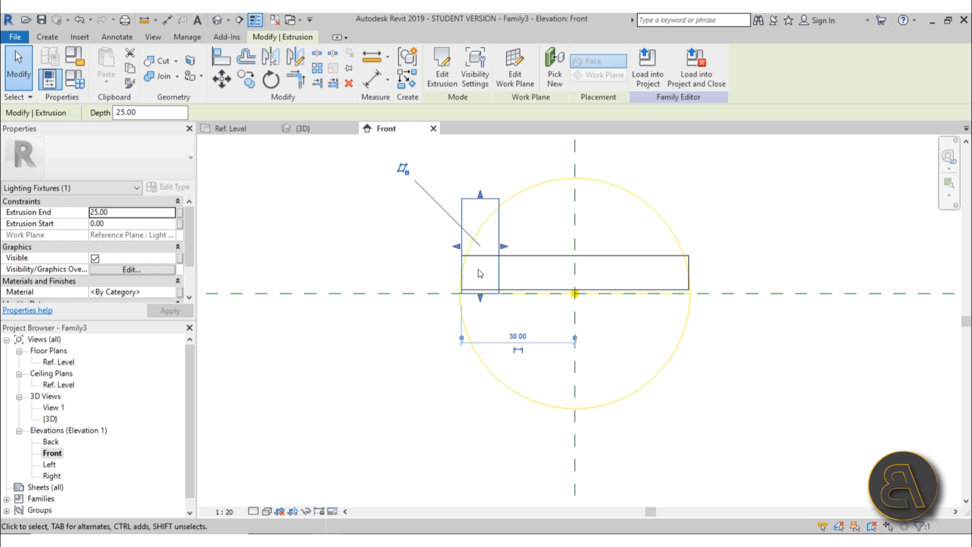
pyautogui.scroll(-4, 494, 271)
pyautogui.moveTo(509, 314); pyautogui.dragTo(475, 220, button='middle')
pyautogui.scroll(-1, 475, 274)
pyautogui.moveTo(474, 281); pyautogui.dragTo(475, 300, button='middle')
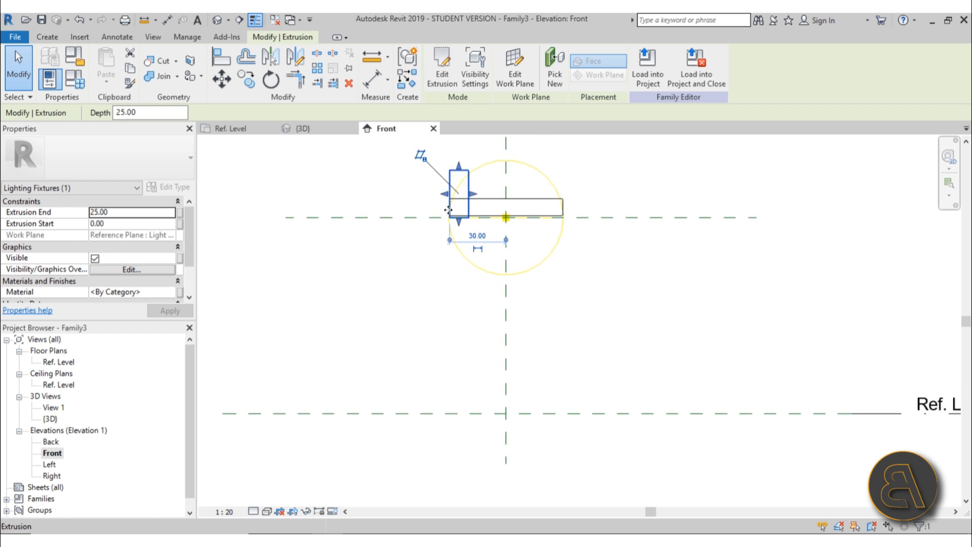
pyautogui.moveTo(458, 225); pyautogui.dragTo(437, 405)
pyautogui.scroll(-2, 401, 345)
pyautogui.scroll(1, 445, 354)
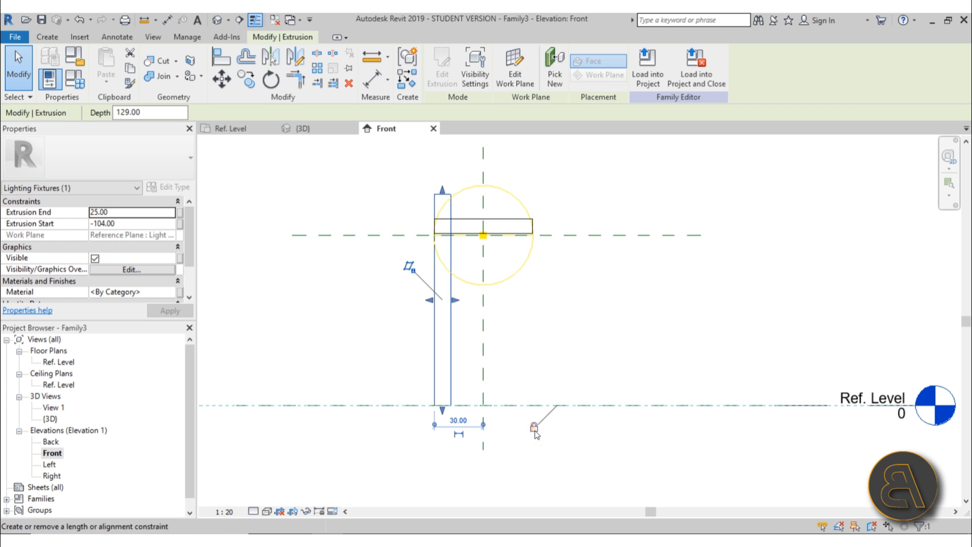
# Lower the vertical extrusion's upper face to the underside of the horizontal bar and deselect it
pyautogui.scroll(2, 423, 188)
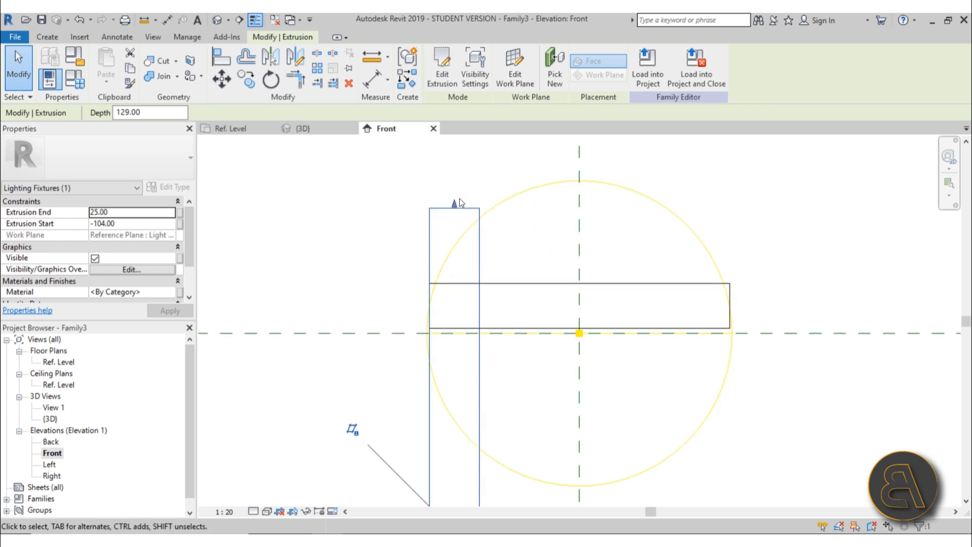
pyautogui.scroll(4, 468, 333)
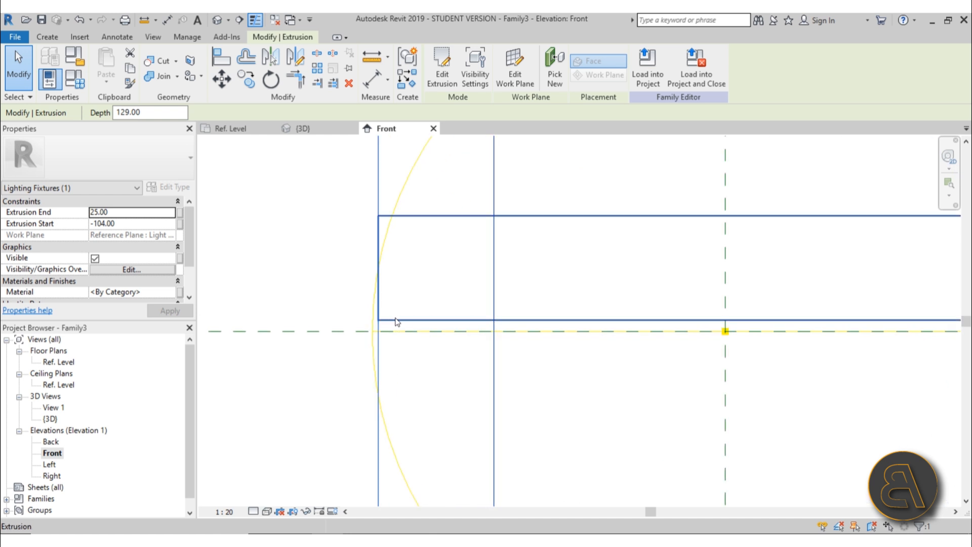
pyautogui.scroll(-3, 386, 297)
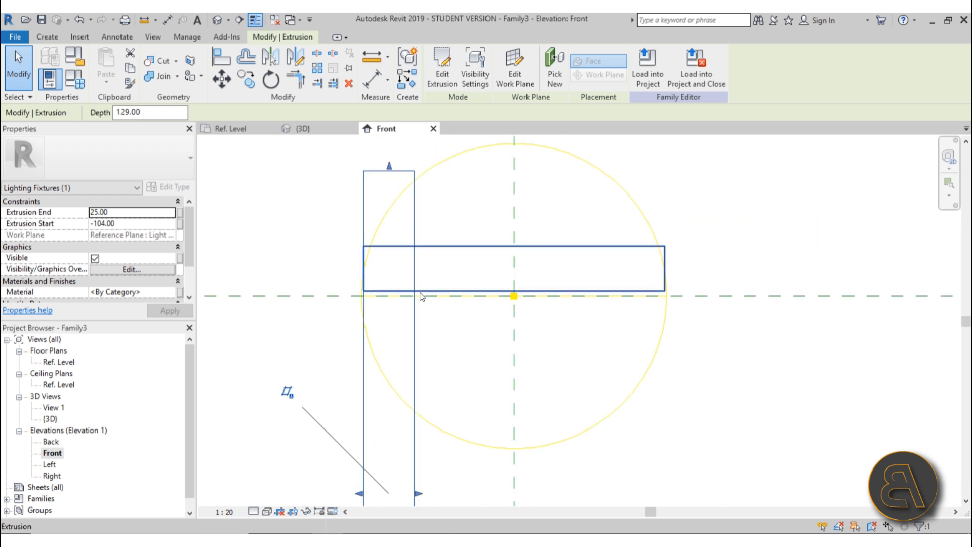
pyautogui.moveTo(393, 168); pyautogui.dragTo(391, 287)
pyautogui.click(484, 354)
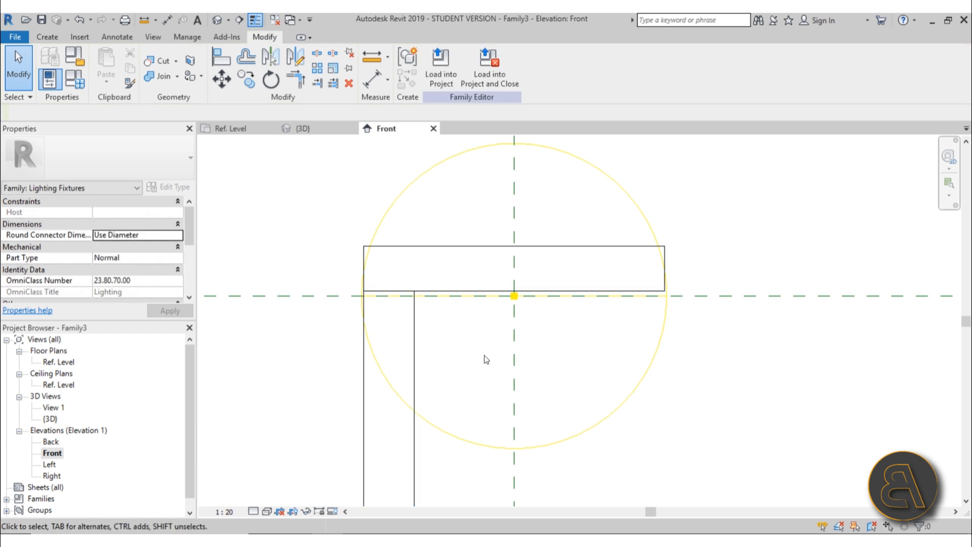
# Join the vertical post to the horizontal bar in the 3D view and inspect the combined shape
pyautogui.click(215, 21)
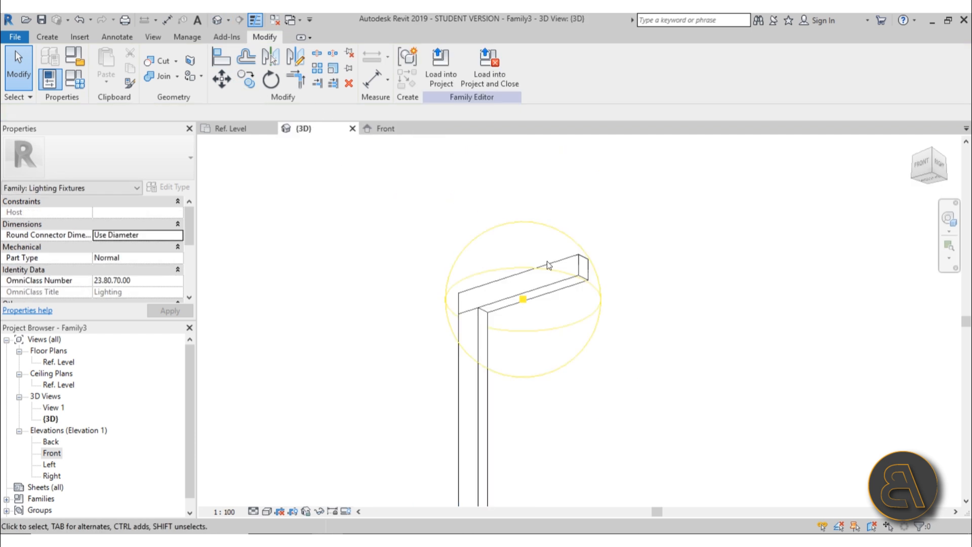
pyautogui.moveTo(541, 324)
pyautogui.keyDown('shift'); pyautogui.mouseDown(button='middle')
pyautogui.moveTo(556, 403)
pyautogui.moveTo(543, 324)
pyautogui.mouseUp(button='middle'); pyautogui.keyUp('shift')
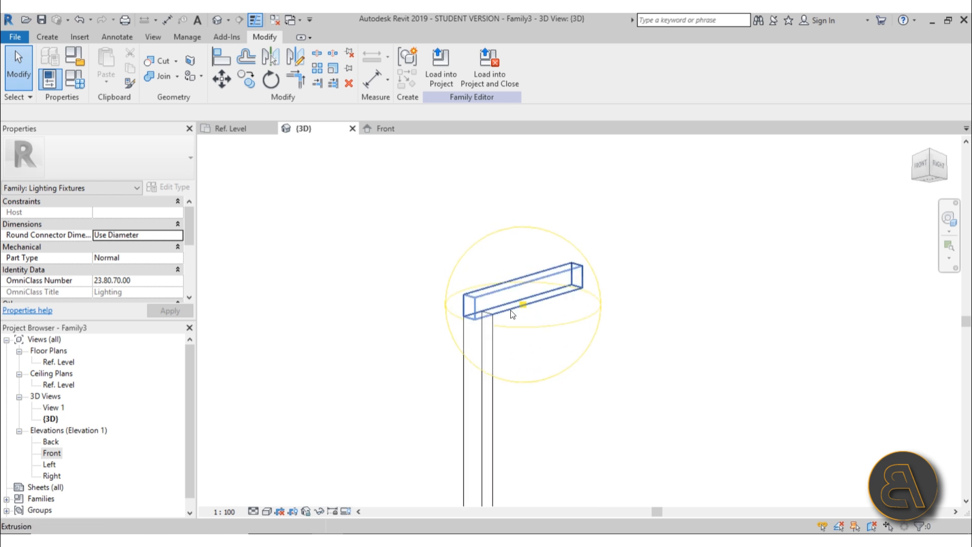
pyautogui.scroll(3, 499, 316)
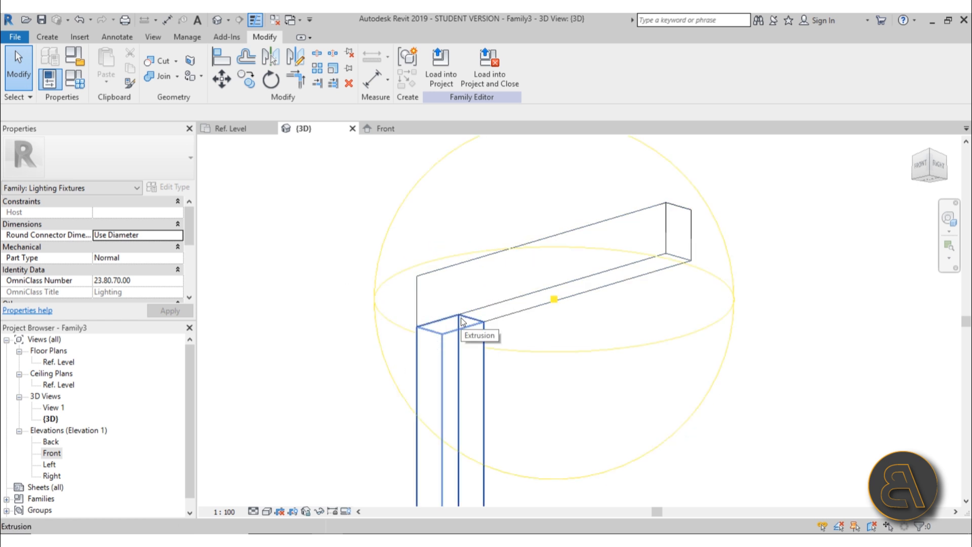
pyautogui.click(164, 80)
pyautogui.click(464, 310)
pyautogui.click(461, 324)
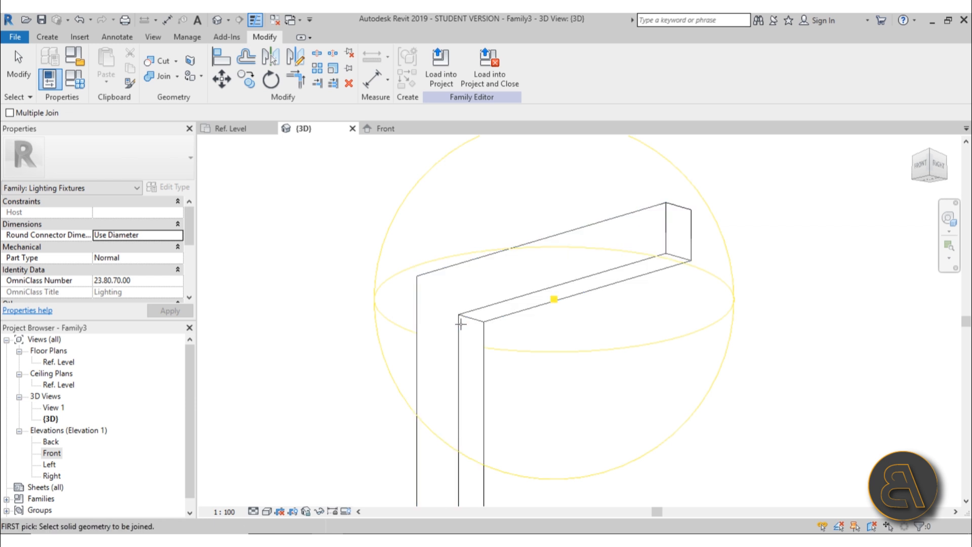
pyautogui.press('Escape')
pyautogui.scroll(-3, 434, 174)
pyautogui.keyDown('shift'); pyautogui.moveTo(434, 174); pyautogui.dragTo(453, 277, button='middle'); pyautogui.keyUp('shift')
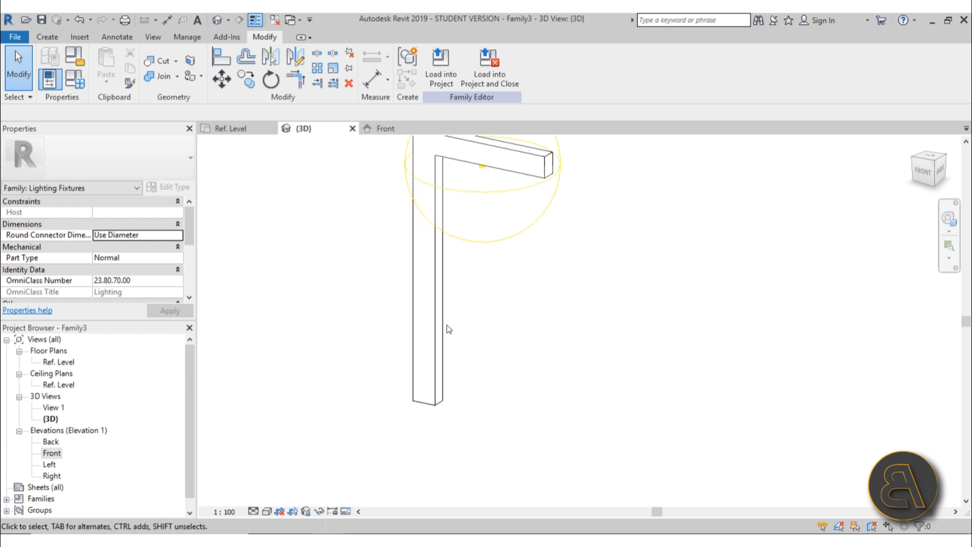
pyautogui.keyDown('shift'); pyautogui.moveTo(449, 329); pyautogui.dragTo(441, 390, button='middle'); pyautogui.keyUp('shift')
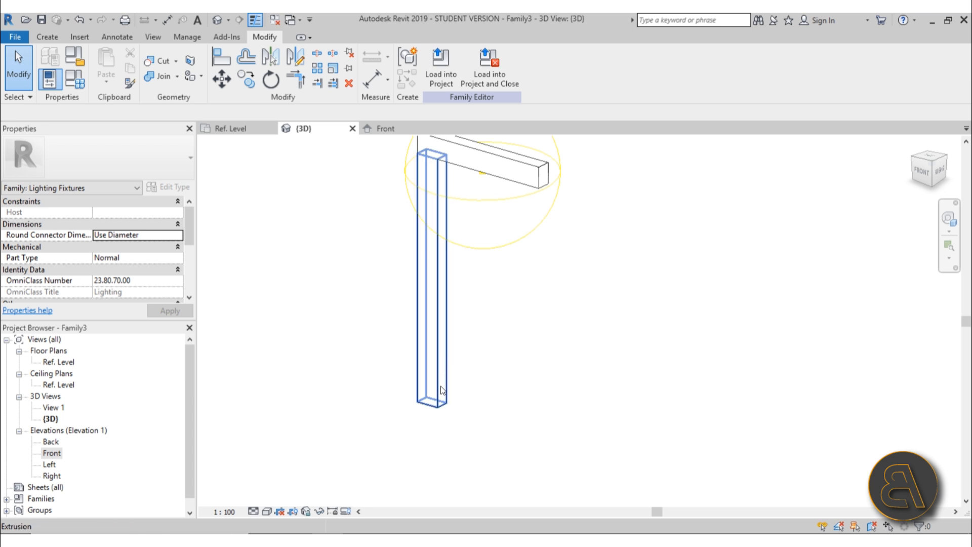
# Start a new extrusion in the Front elevation with a rectangle about 10 by 4.9 cm at the post's foot
pyautogui.doubleClick(53, 455)
pyautogui.scroll(-5, 382, 188)
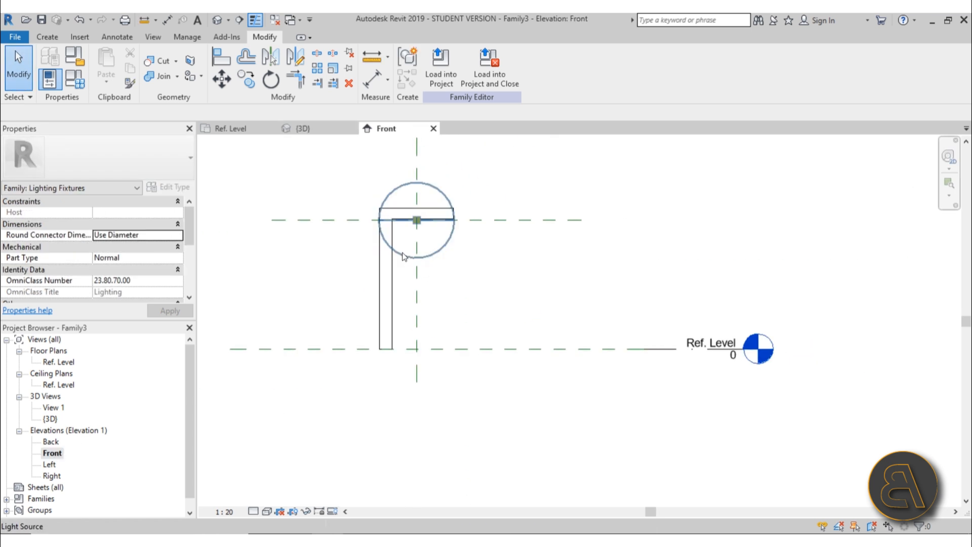
pyautogui.scroll(3, 390, 310)
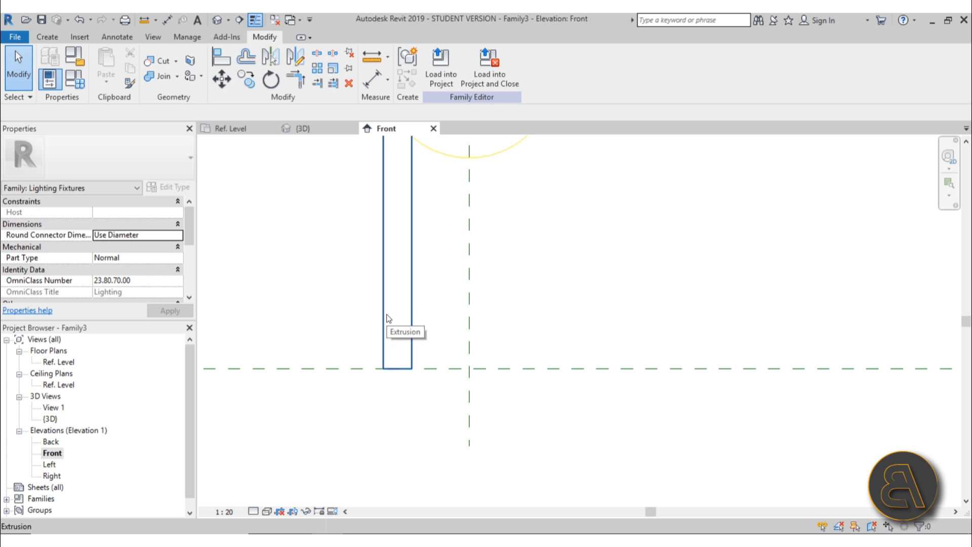
pyautogui.click(51, 40)
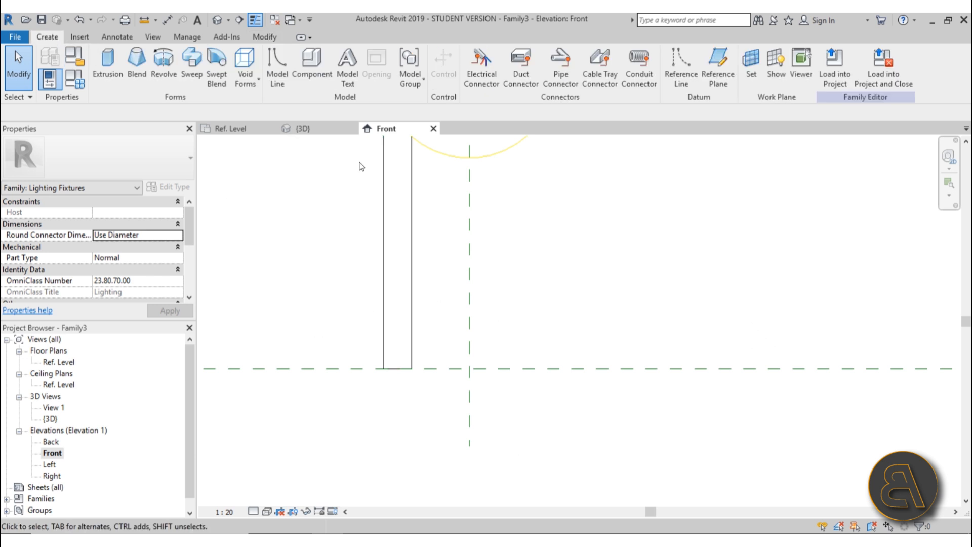
pyautogui.click(110, 77)
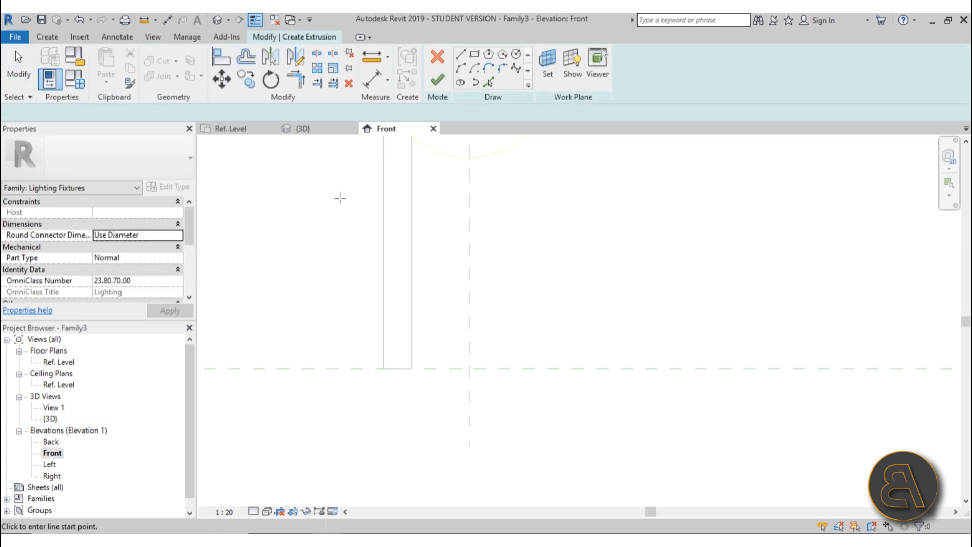
pyautogui.click(476, 54)
pyautogui.scroll(3, 394, 344)
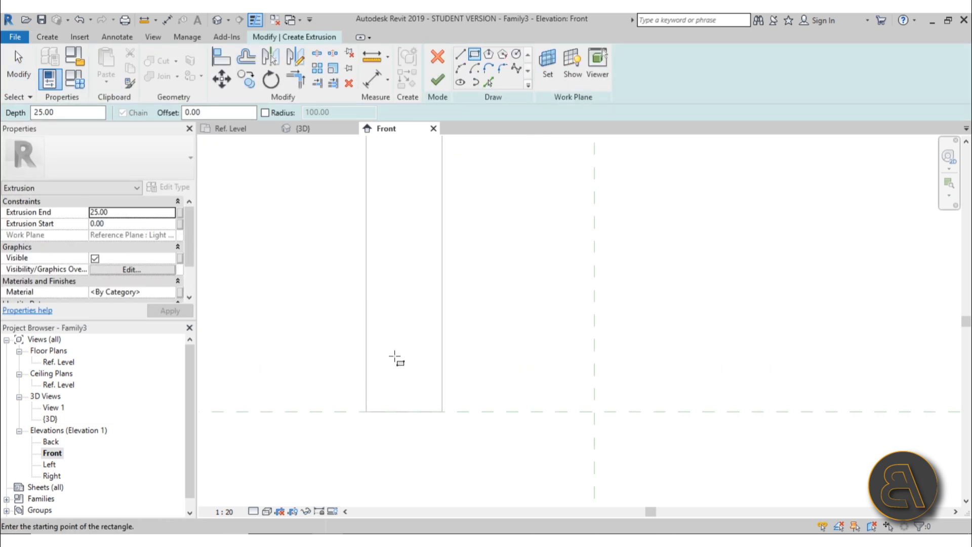
pyautogui.click(366, 411)
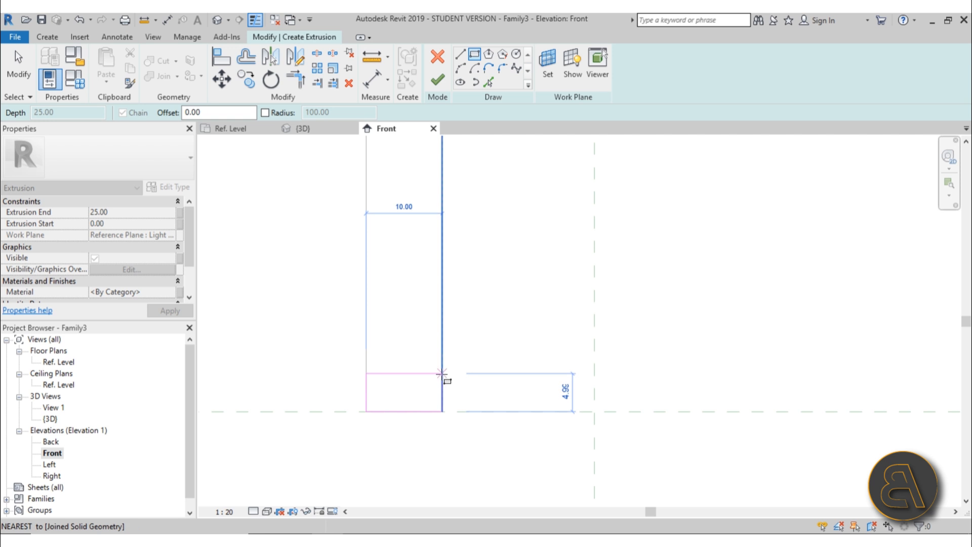
pyautogui.click(442, 374)
pyautogui.scroll(1, 385, 440)
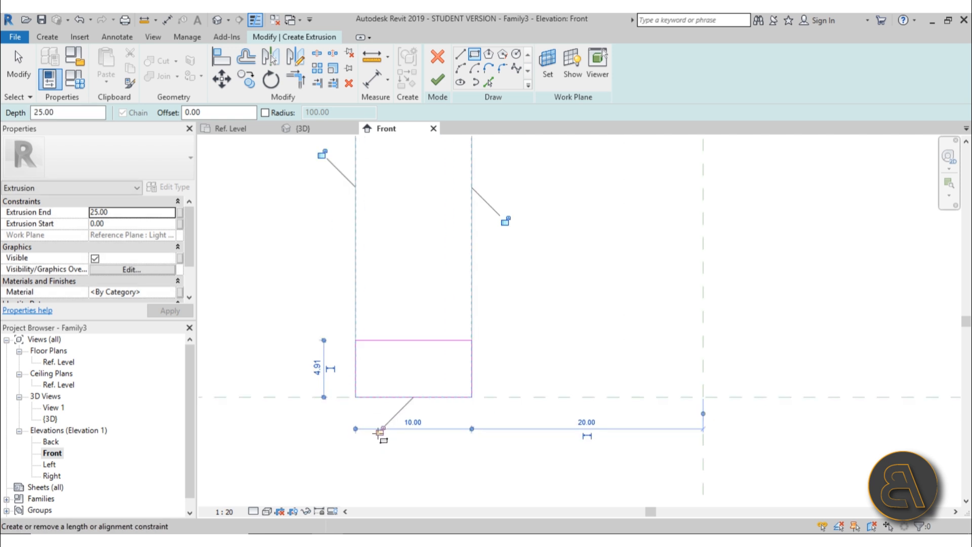
# Lock the rectangle's lower edge to the Ref. Level and its sides to the post's edges, and leave the Rectangle tool
pyautogui.click(379, 432)
pyautogui.click(331, 245)
pyautogui.click(492, 289)
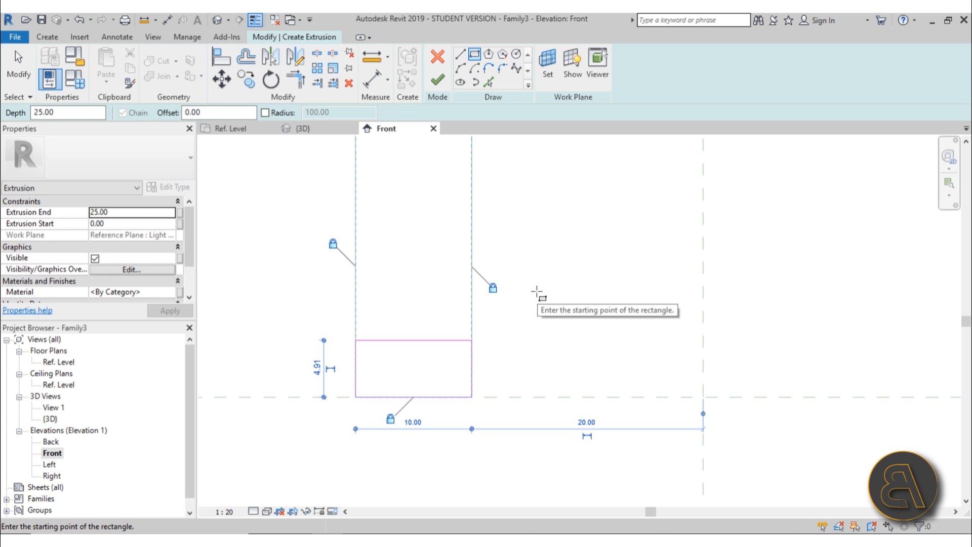
pyautogui.press('Escape')
pyautogui.press('Escape')
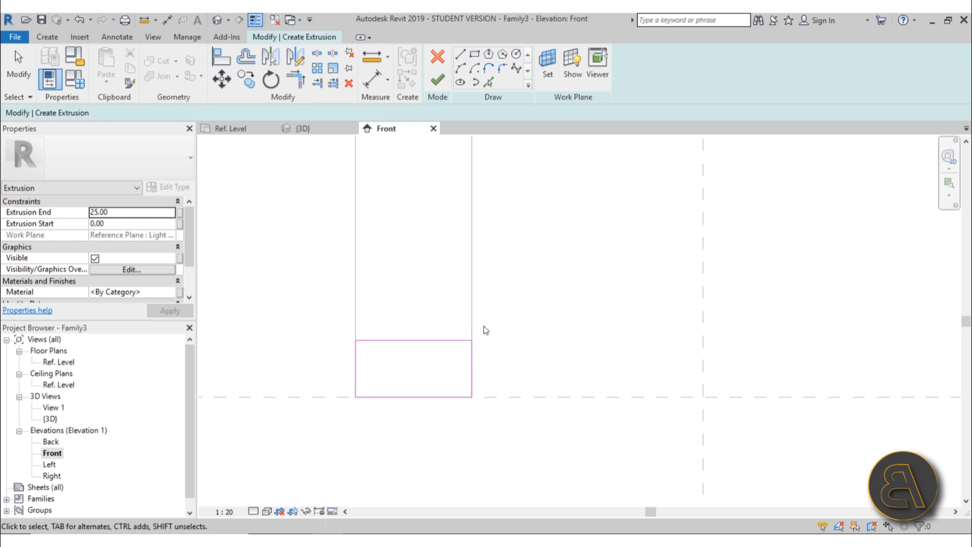
# Set the foot rectangle's height to 6 cm and finish the extrusion sketch
pyautogui.click(448, 341)
pyautogui.click(488, 372)
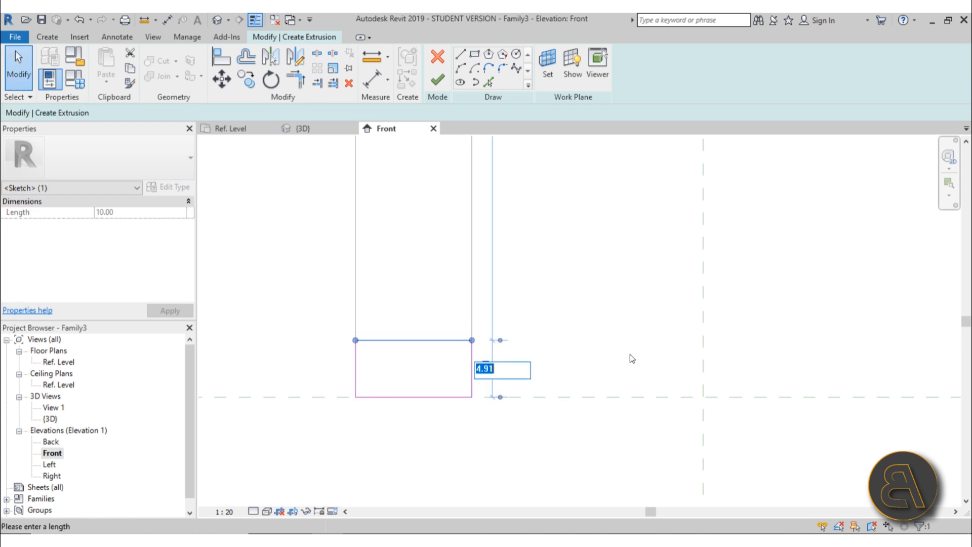
pyautogui.write('6')
pyautogui.press('Return')
pyautogui.click(548, 350)
pyautogui.scroll(-8, 548, 349)
pyautogui.moveTo(548, 349); pyautogui.dragTo(395, 525, button='middle')
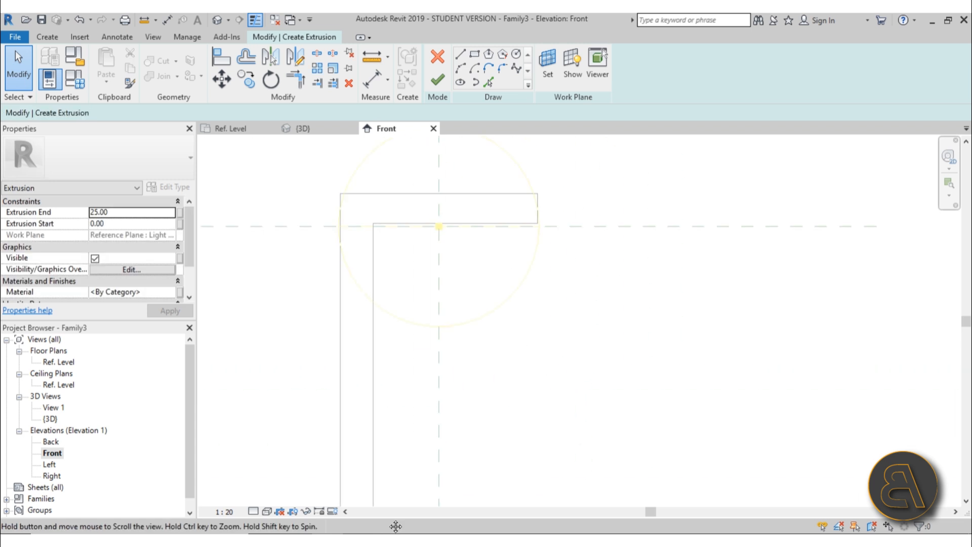
pyautogui.scroll(-1, 433, 407)
pyautogui.moveTo(433, 408); pyautogui.dragTo(449, 338, button='middle')
pyautogui.scroll(1, 529, 200)
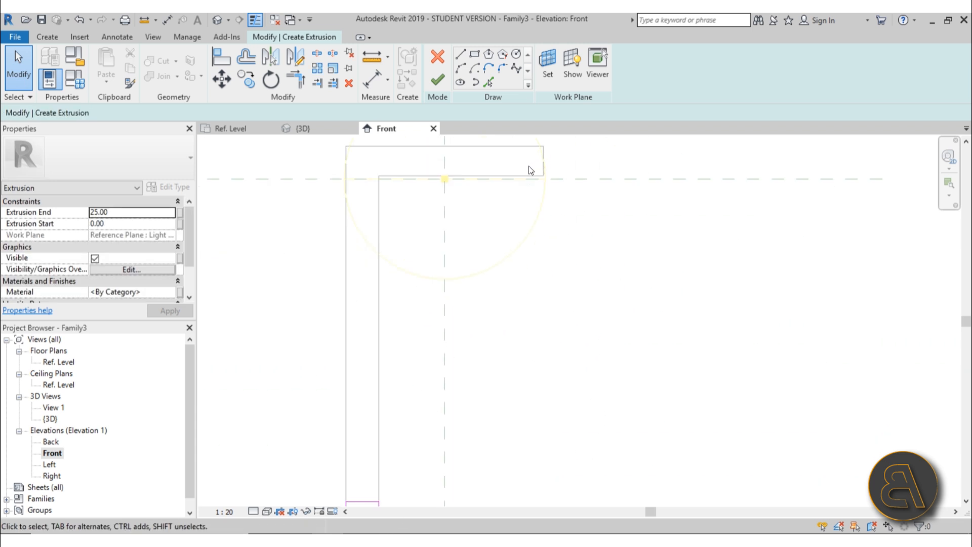
pyautogui.scroll(-2, 530, 169)
pyautogui.click(439, 82)
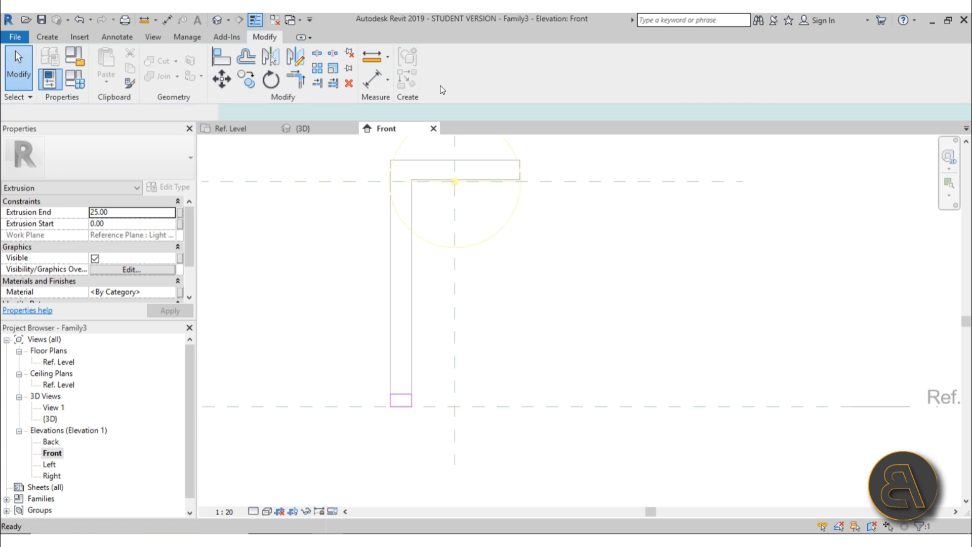
# In the Ref. Level plan, pull the foot extrusion's starting face forward to the bar's front edge, 3 cm off the centreline, and lock it there
pyautogui.doubleClick(64, 364)
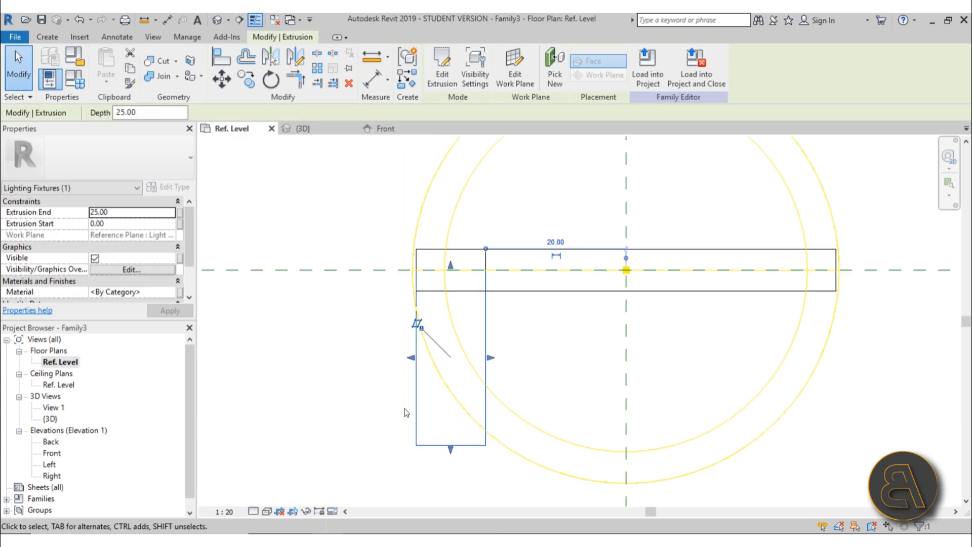
pyautogui.scroll(-3, 510, 256)
pyautogui.scroll(4, 487, 269)
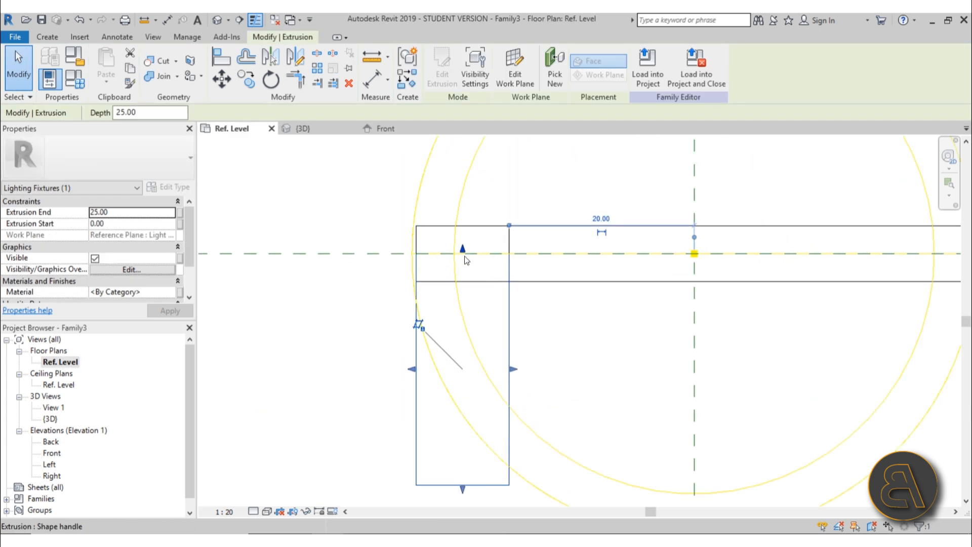
pyautogui.scroll(-2, 453, 279)
pyautogui.scroll(1, 494, 247)
pyautogui.scroll(1, 494, 247)
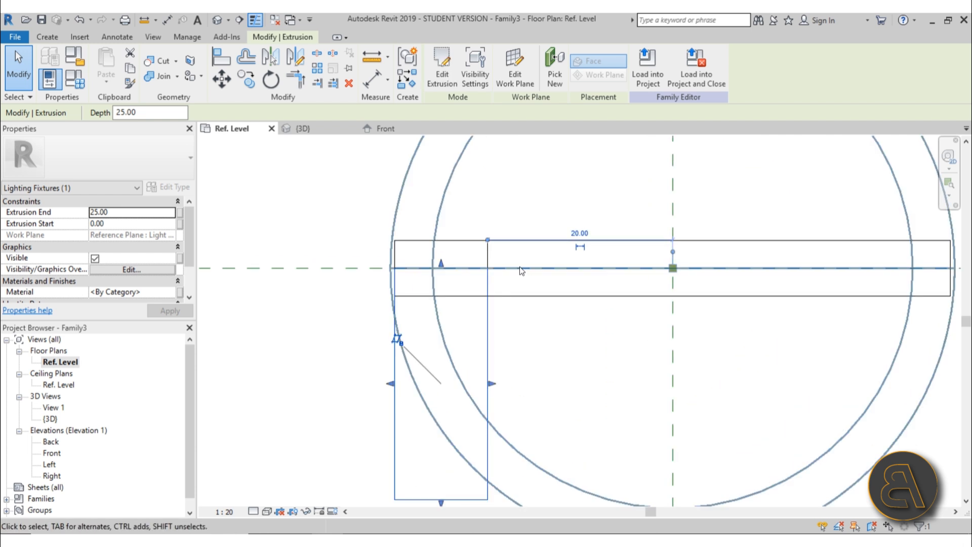
pyautogui.scroll(-1, 506, 285)
pyautogui.scroll(-3, 507, 285)
pyautogui.moveTo(513, 300); pyautogui.dragTo(510, 271, button='middle')
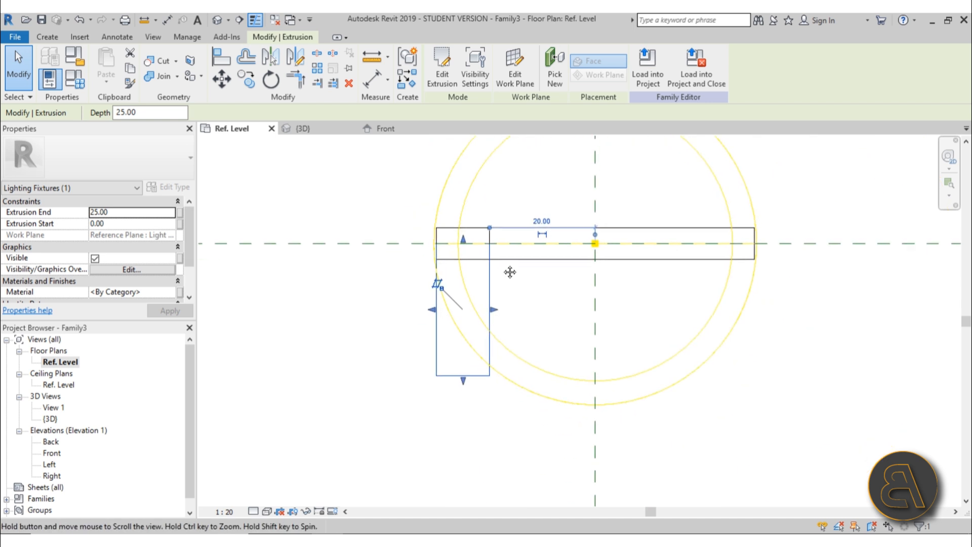
pyautogui.scroll(1, 495, 262)
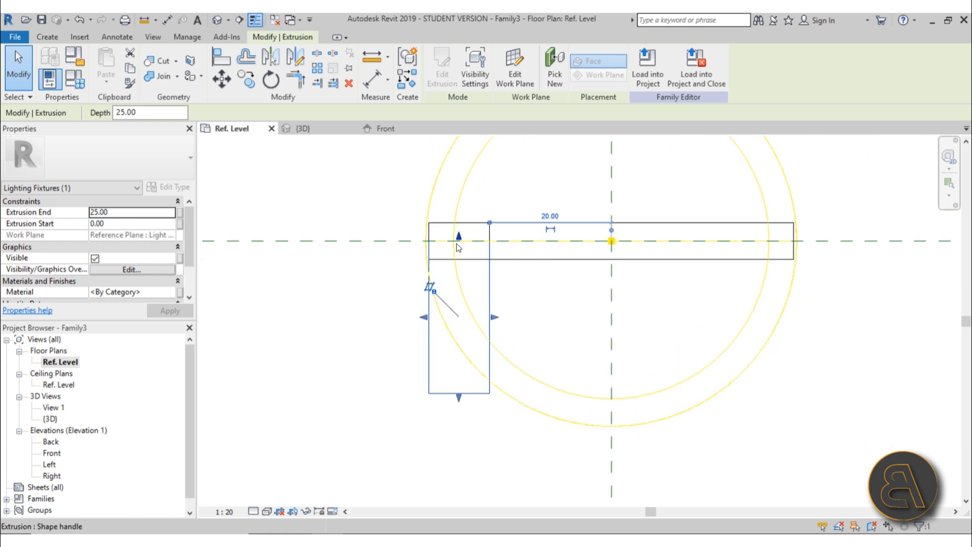
pyautogui.moveTo(459, 238); pyautogui.dragTo(459, 253)
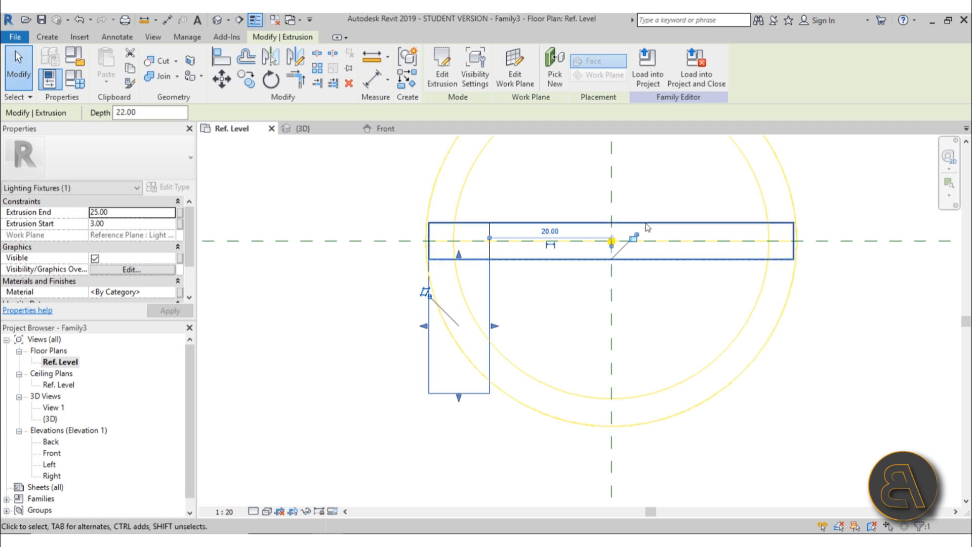
pyautogui.click(636, 237)
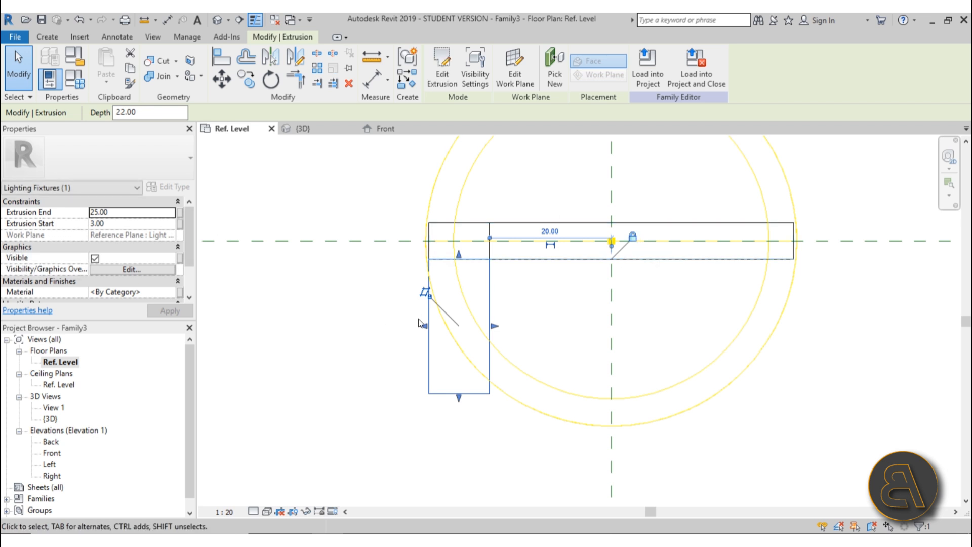
pyautogui.scroll(-2, 449, 278)
pyautogui.scroll(4, 443, 226)
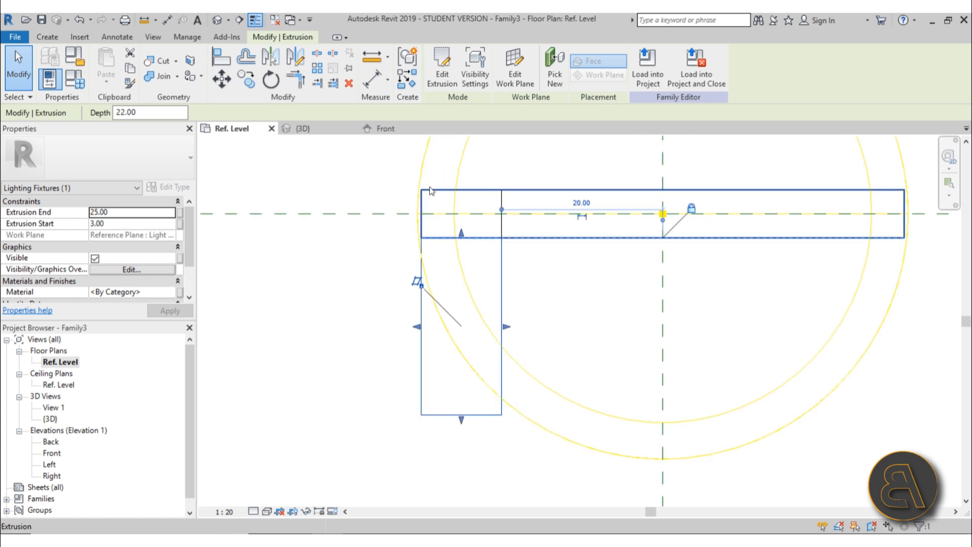
pyautogui.scroll(-2, 446, 189)
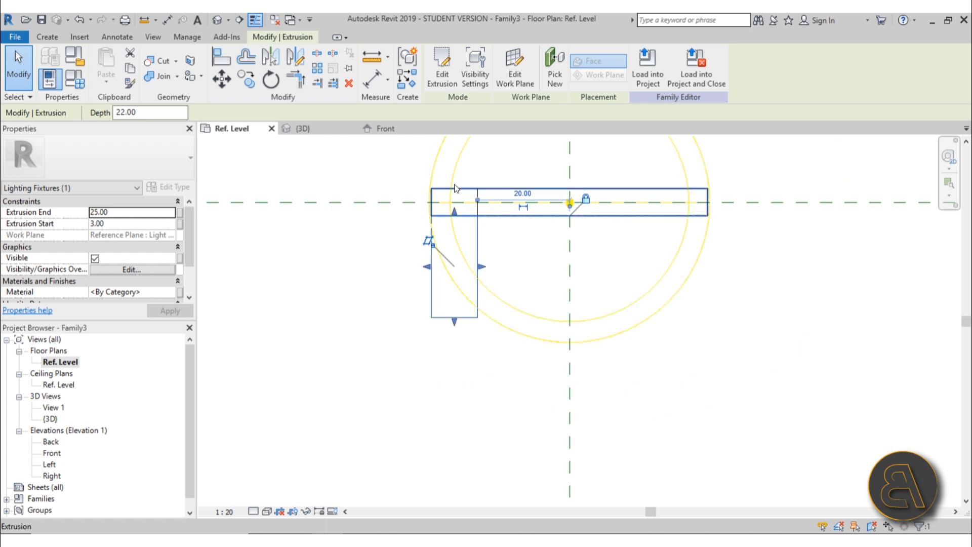
pyautogui.scroll(3, 454, 185)
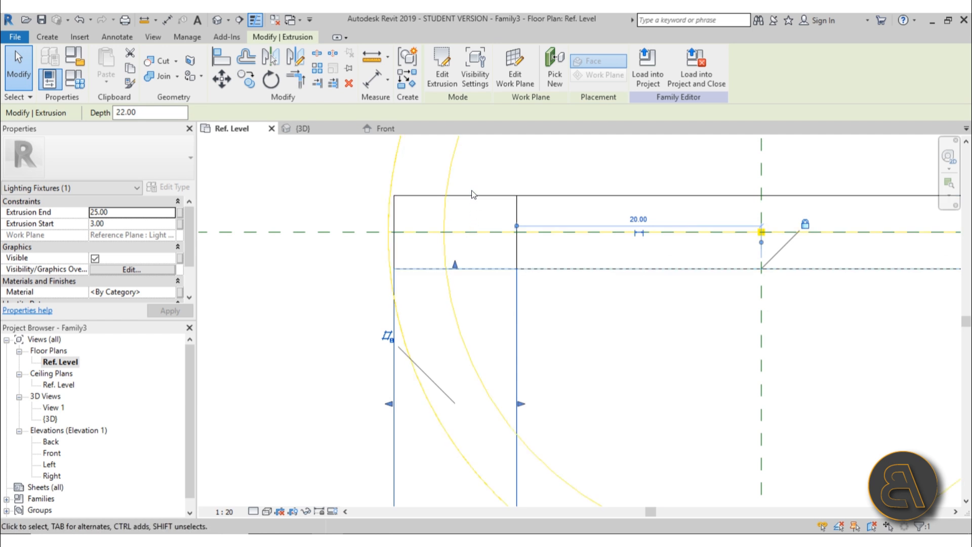
pyautogui.click(116, 216)
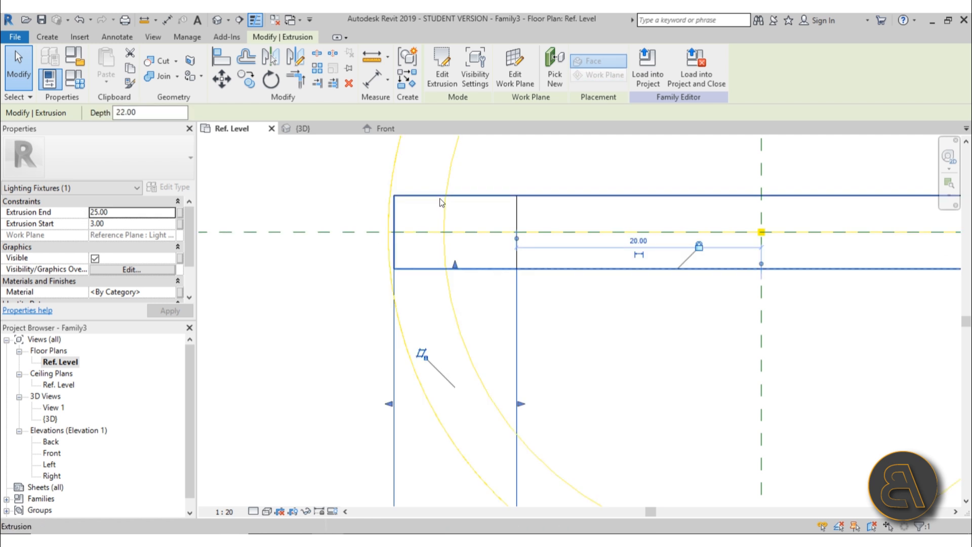
pyautogui.click(433, 232)
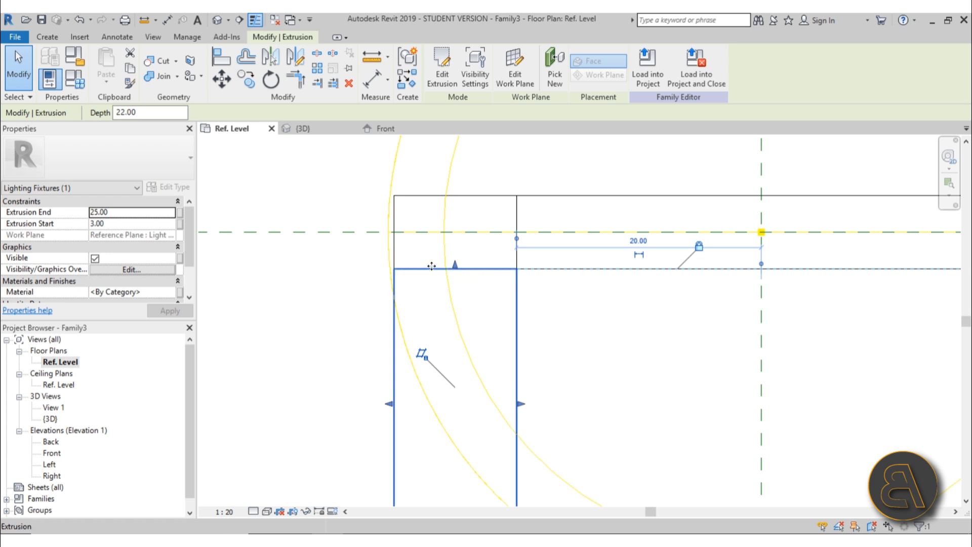
pyautogui.moveTo(453, 266)
pyautogui.mouseDown()
pyautogui.moveTo(453, 257)
pyautogui.moveTo(451, 269)
pyautogui.mouseUp()
pyautogui.click(77, 23)
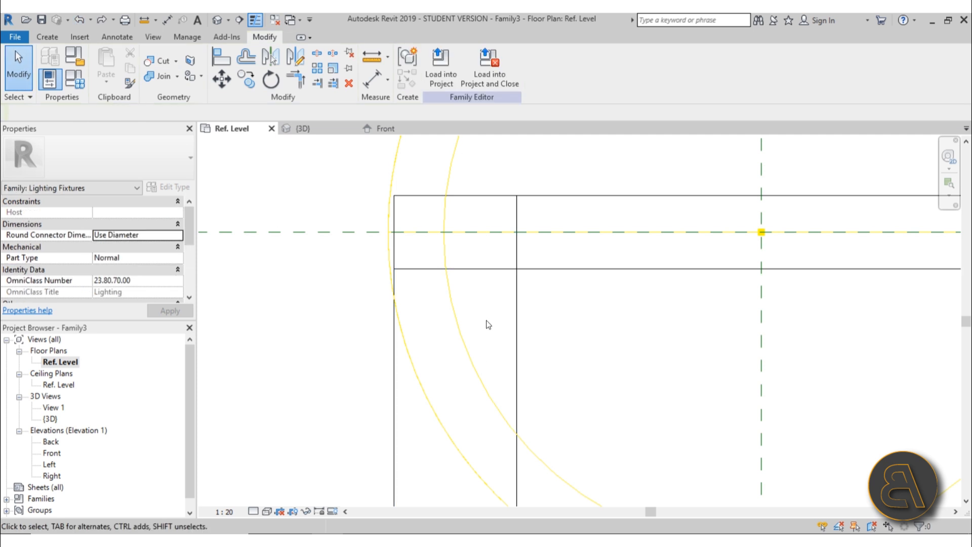
# Set the foot extrusion's Extrusion End to 54 cm
pyautogui.click(463, 272)
pyautogui.click(517, 291)
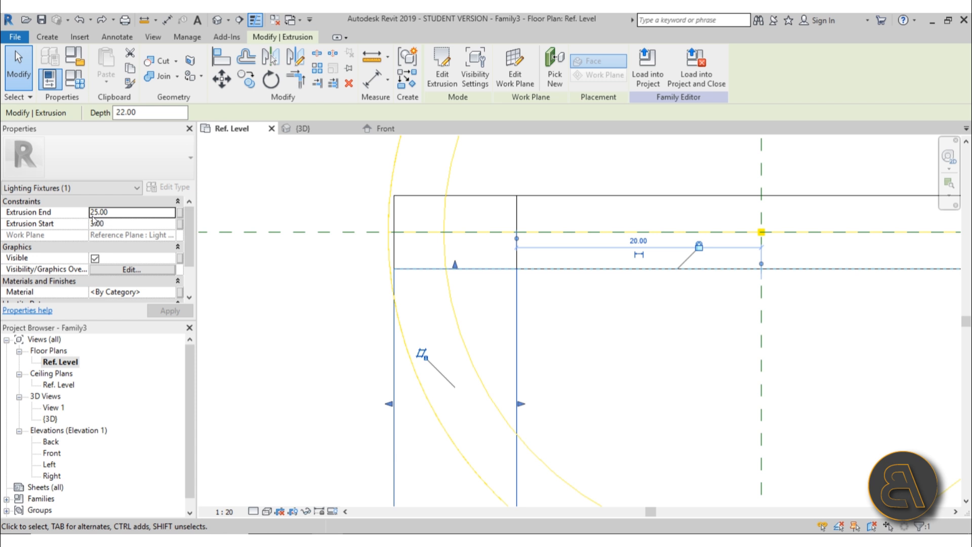
pyautogui.click(113, 205)
pyautogui.click(117, 204)
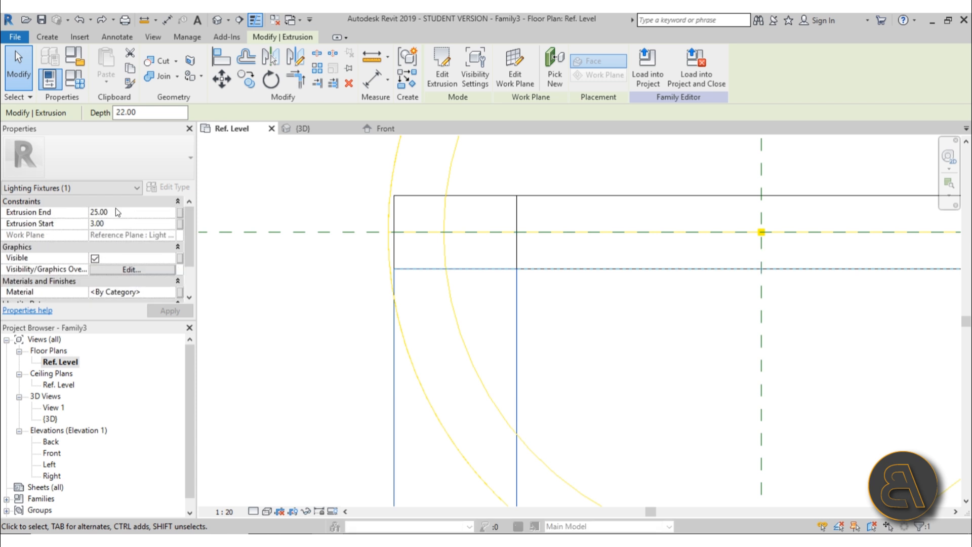
pyautogui.write('54')
pyautogui.click(181, 312)
pyautogui.scroll(-5, 426, 211)
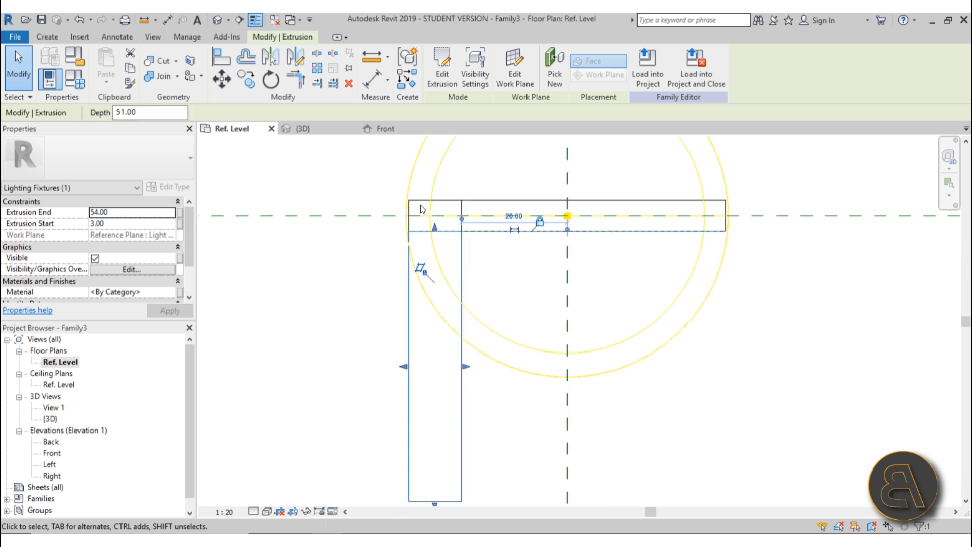
pyautogui.click(469, 347)
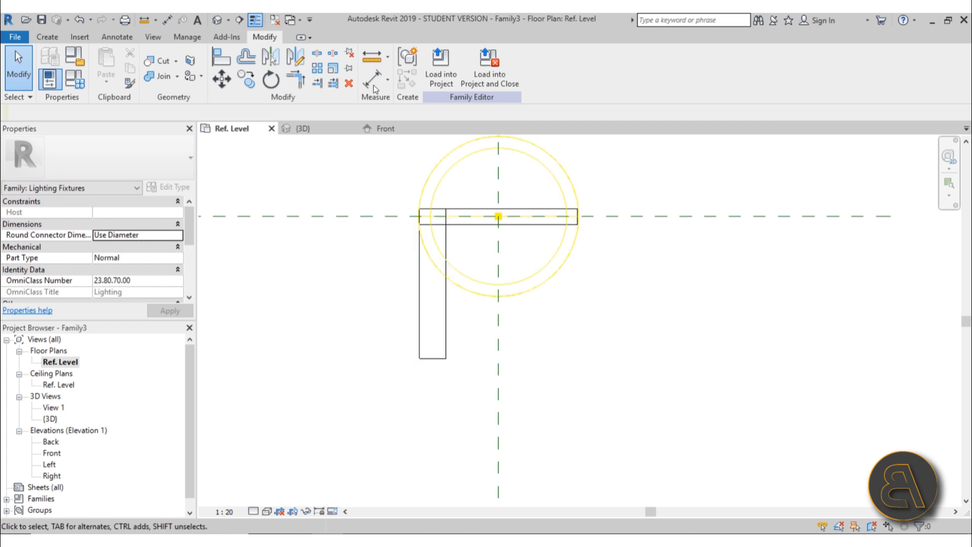
pyautogui.click(370, 69)
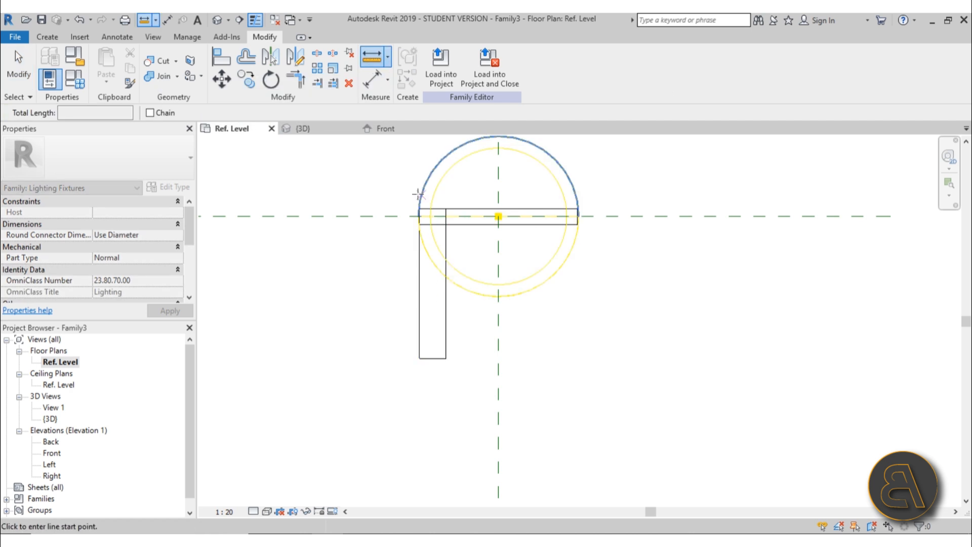
pyautogui.click(429, 208)
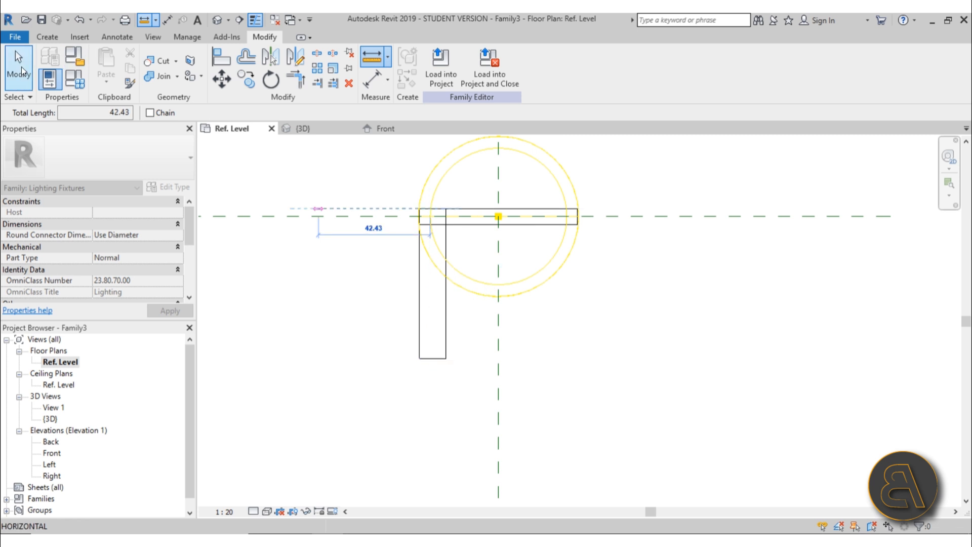
pyautogui.click(22, 71)
# Set the foot extrusion's Extrusion End to 57 cm
pyautogui.click(419, 341)
pyautogui.click(139, 212)
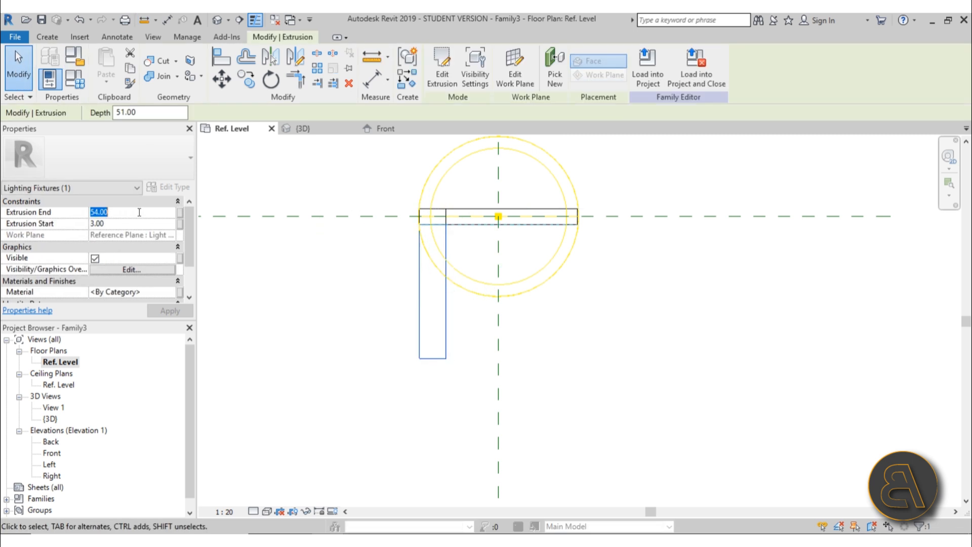
pyautogui.write('57')
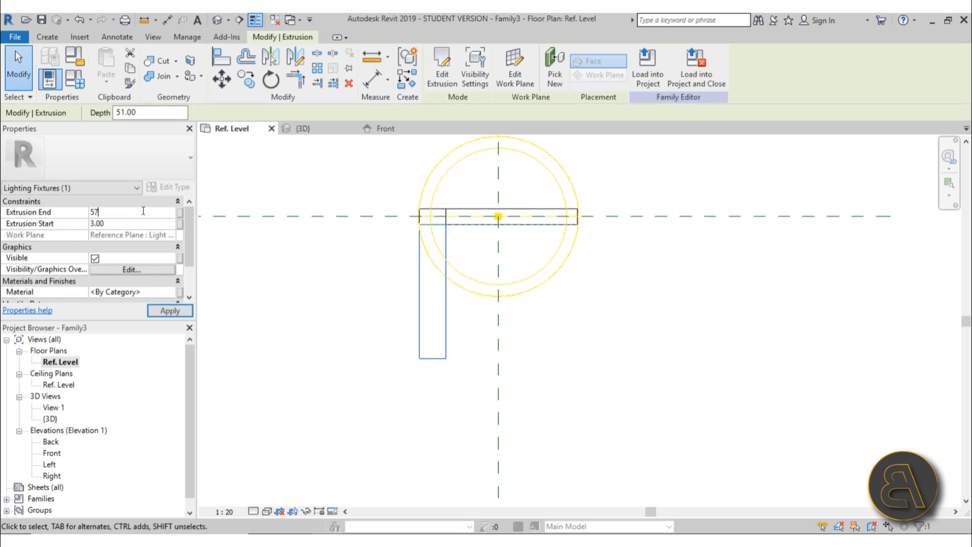
pyautogui.press('Return')
pyautogui.click(466, 311)
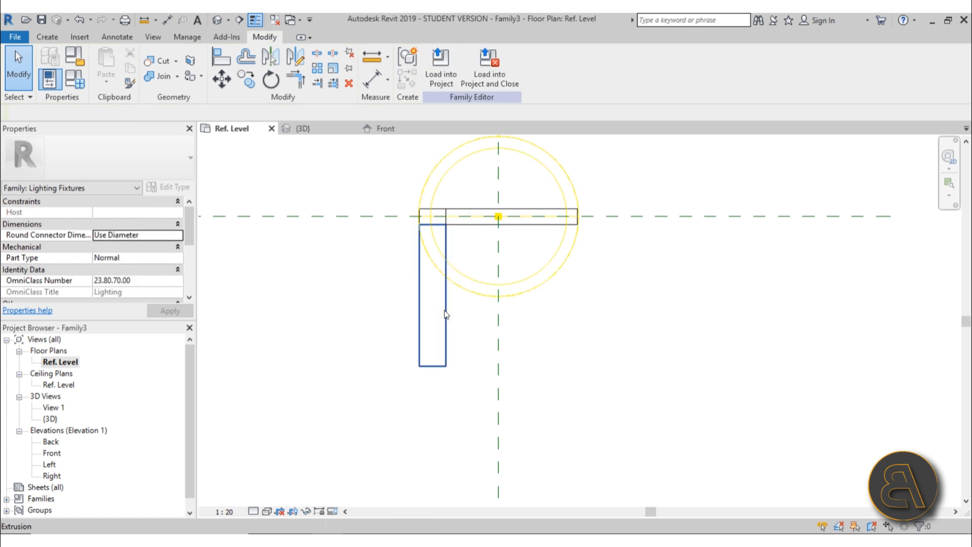
# Measure the overall length from the bar's back edge to the foot's far end, and leave the Measure tool
pyautogui.click(446, 313)
pyautogui.scroll(2, 446, 251)
pyautogui.click(372, 79)
pyautogui.click(372, 57)
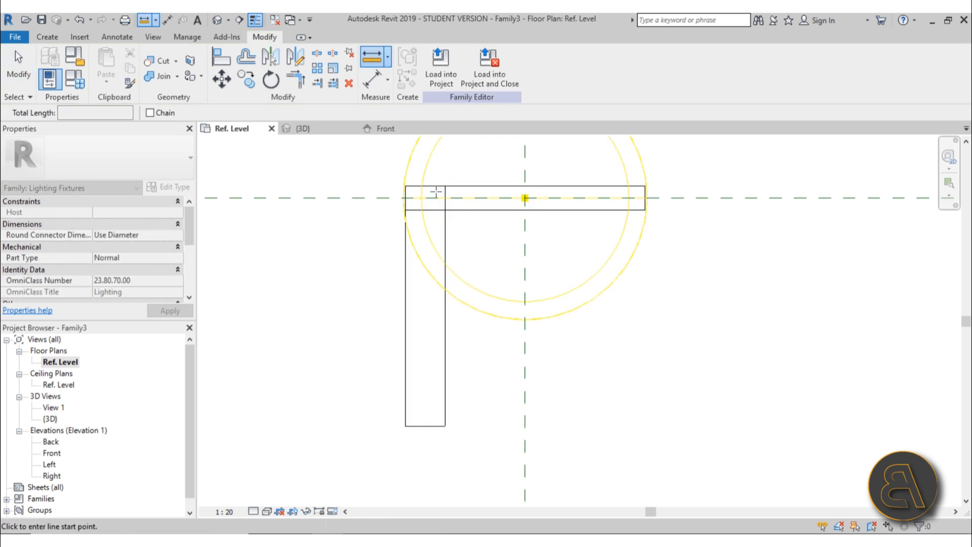
pyautogui.click(435, 188)
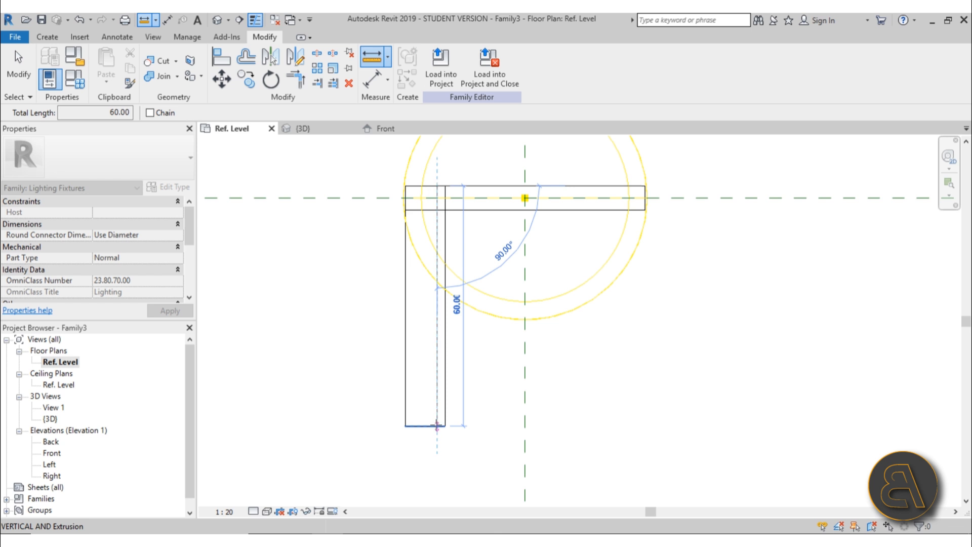
pyautogui.click(15, 90)
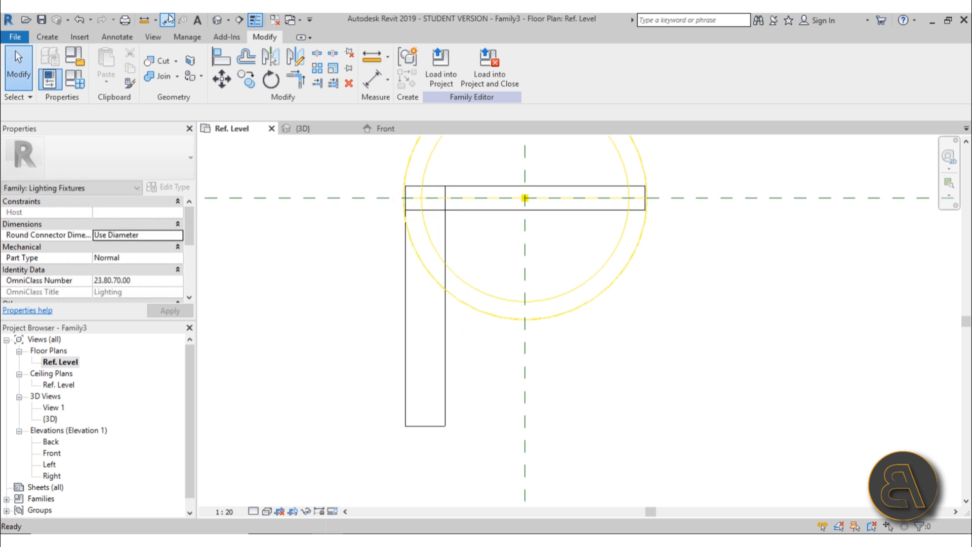
# Join the foot to the vertical post in the 3D view and inspect the combined solid
pyautogui.click(215, 20)
pyautogui.moveTo(537, 404); pyautogui.dragTo(532, 410, button='middle')
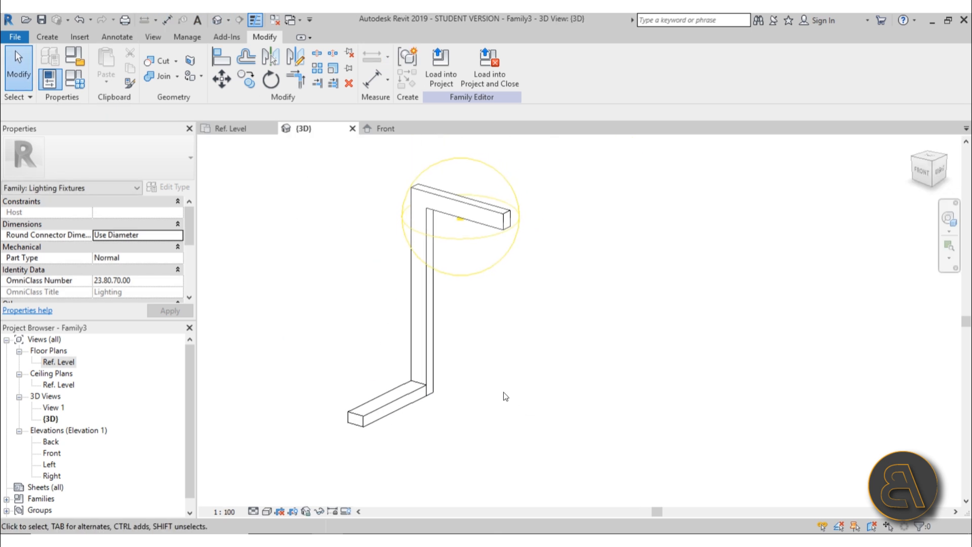
pyautogui.click(162, 77)
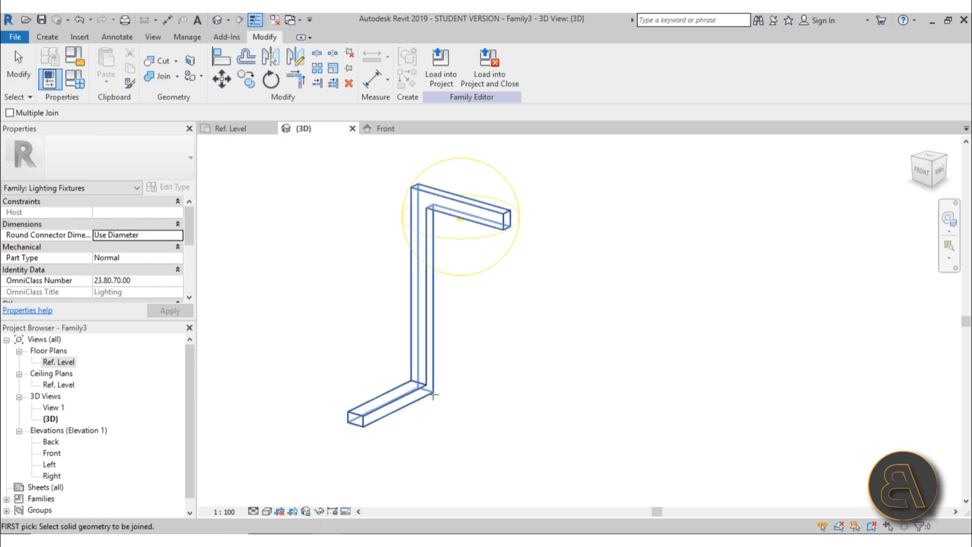
pyautogui.click(15, 83)
pyautogui.scroll(-1, 556, 347)
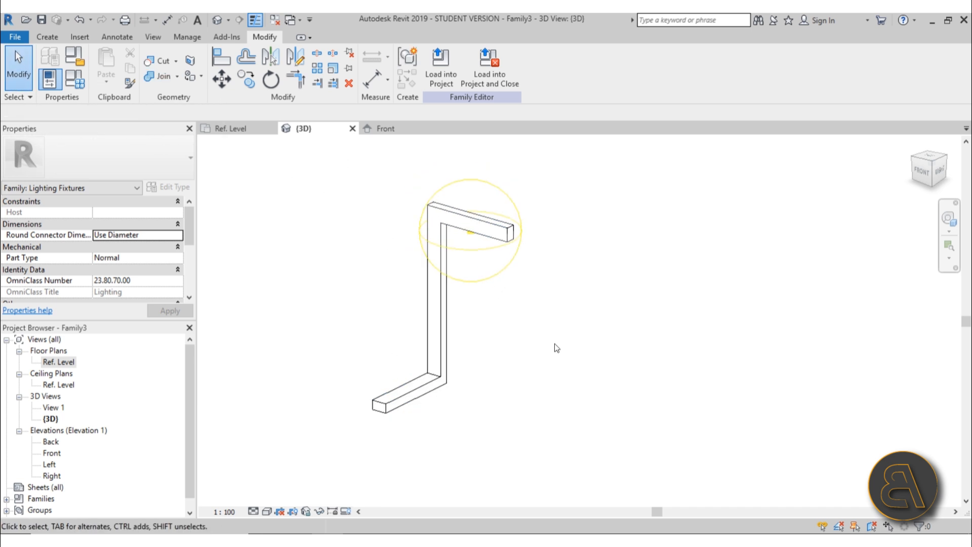
pyautogui.keyDown('shift'); pyautogui.moveTo(557, 347); pyautogui.dragTo(495, 395, button='middle'); pyautogui.keyUp('shift')
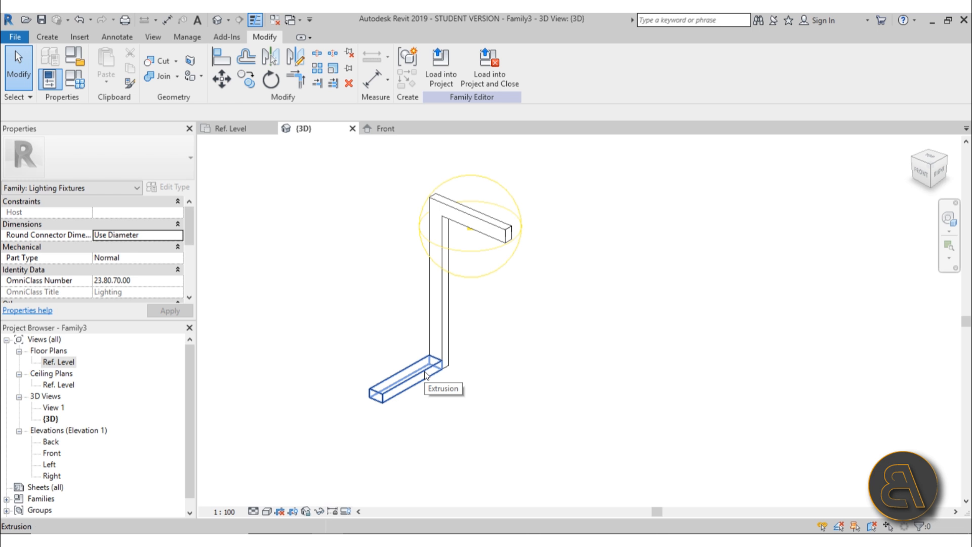
# Link the whole joined solid's Material to a new instance family parameter named "light shell"
pyautogui.press('Tab')
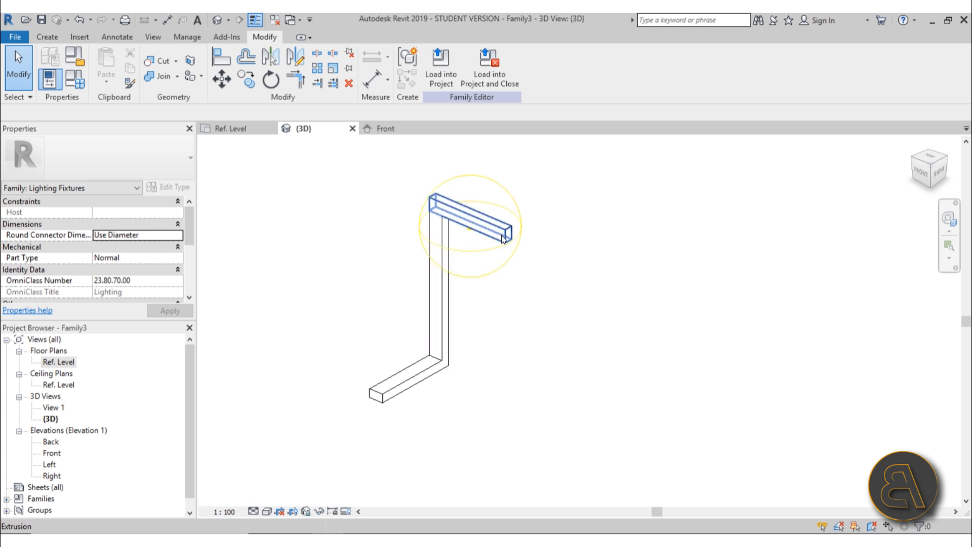
pyautogui.press('Tab')
pyautogui.click(447, 330)
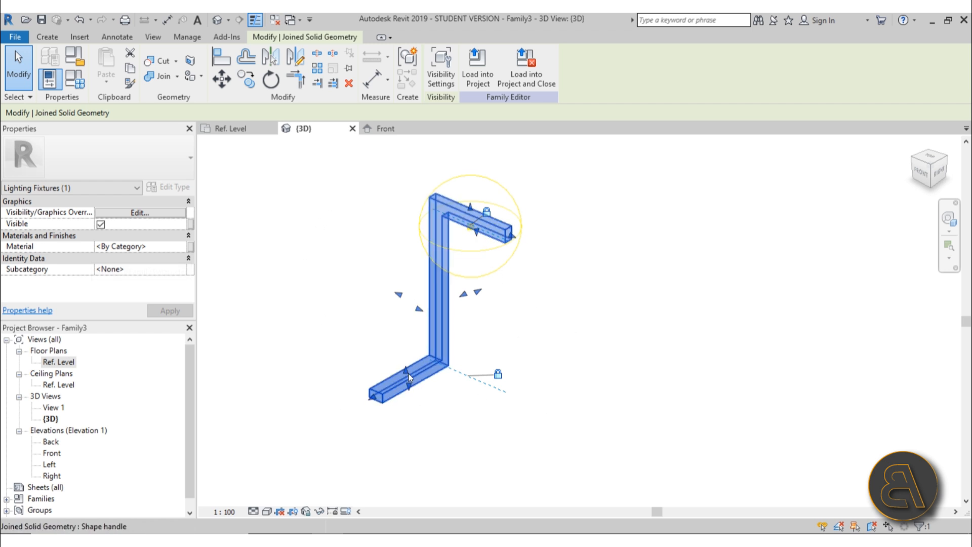
pyautogui.click(190, 247)
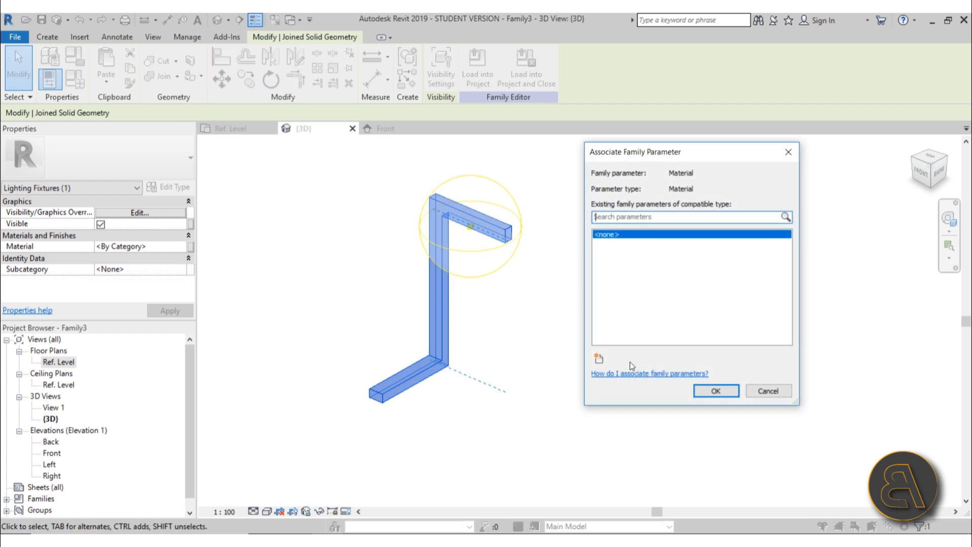
pyautogui.click(597, 359)
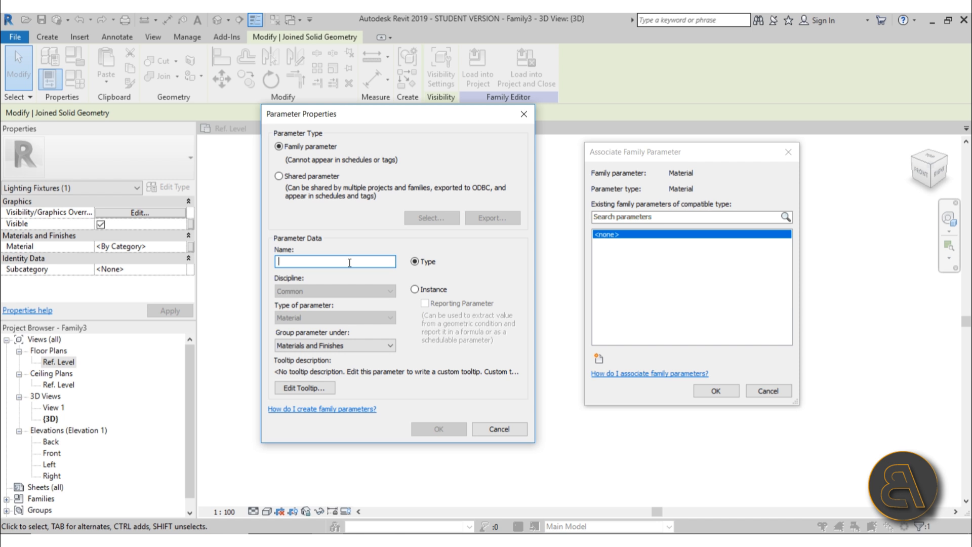
pyautogui.write('li')
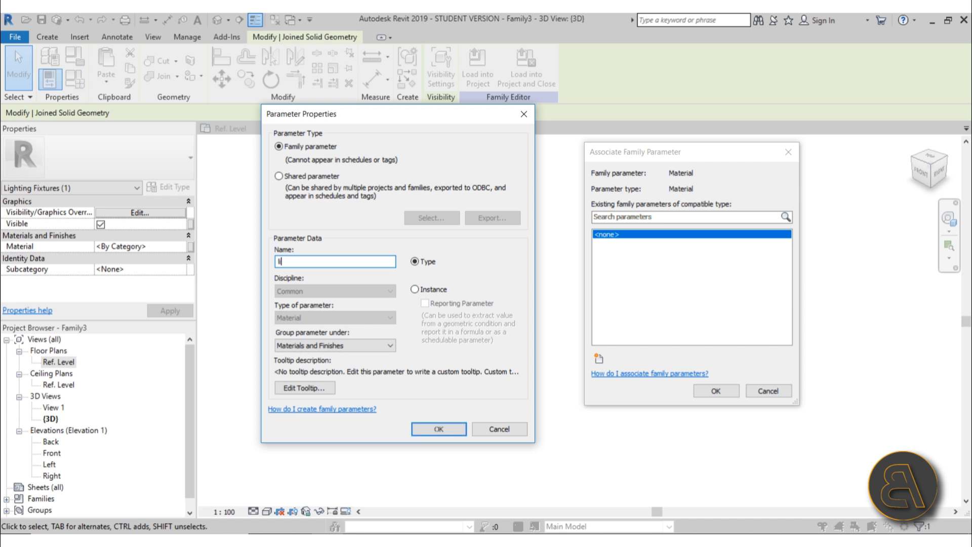
pyautogui.write('ght shell')
pyautogui.click(425, 289)
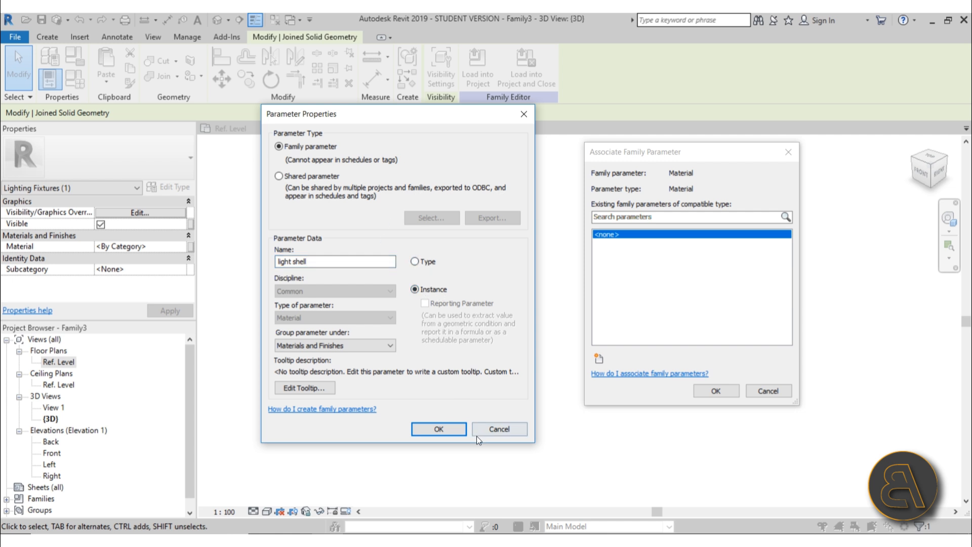
pyautogui.click(449, 429)
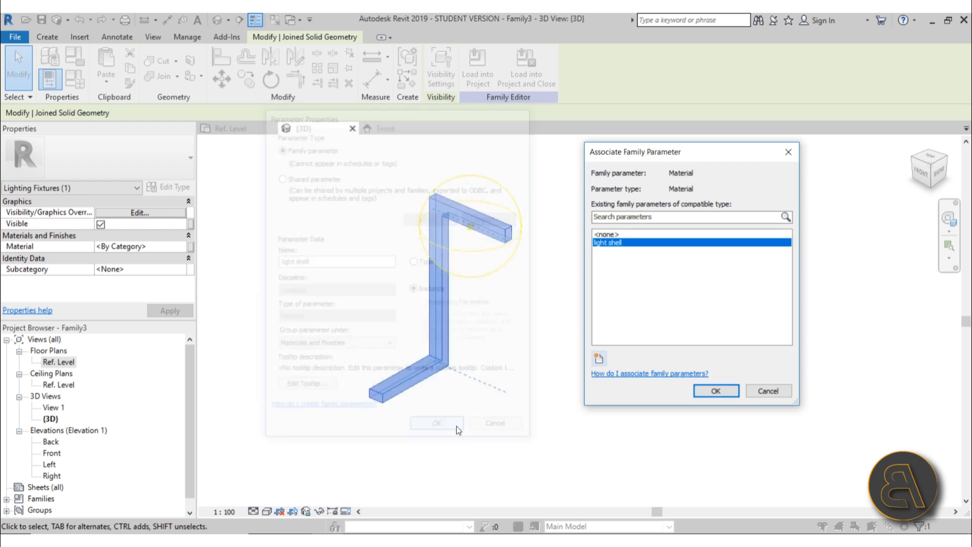
pyautogui.click(728, 394)
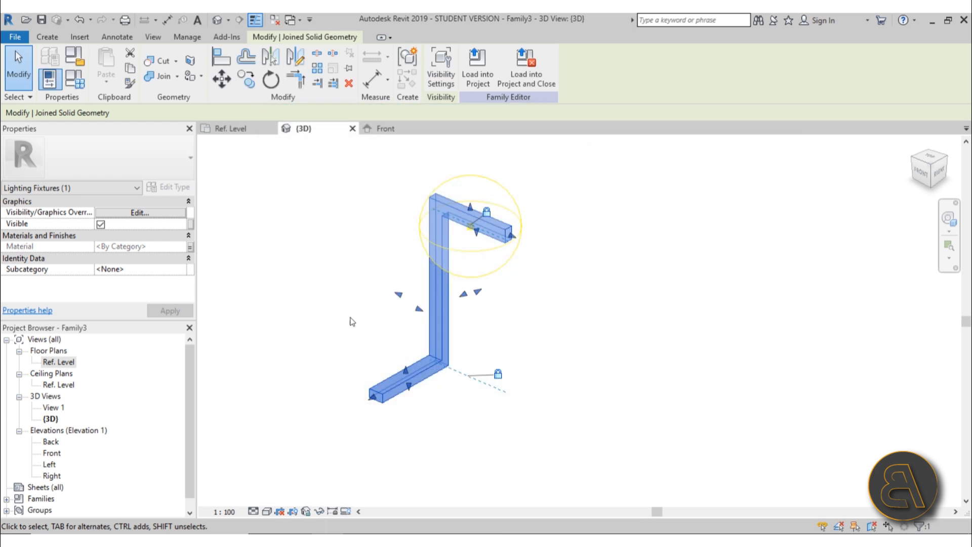
pyautogui.click(454, 401)
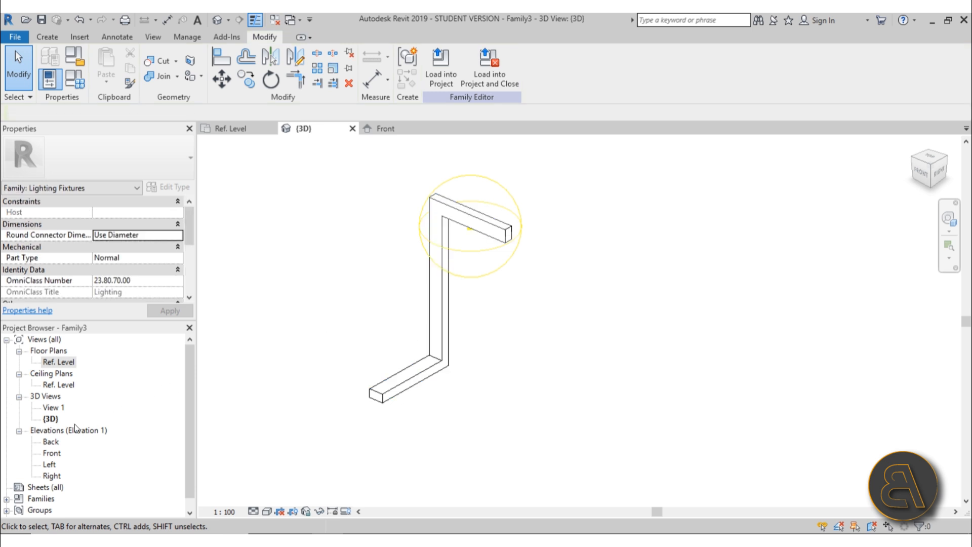
# In the Front elevation, raise the Light Source Elevation reference plane to about 110 cm above the foot's top face
pyautogui.doubleClick(56, 454)
pyautogui.scroll(-3, 512, 304)
pyautogui.moveTo(516, 282)
pyautogui.mouseDown(button='middle')
pyautogui.moveTo(521, 269)
pyautogui.moveTo(516, 300)
pyautogui.mouseUp(button='middle')
pyautogui.scroll(2, 536, 243)
pyautogui.click(535, 242)
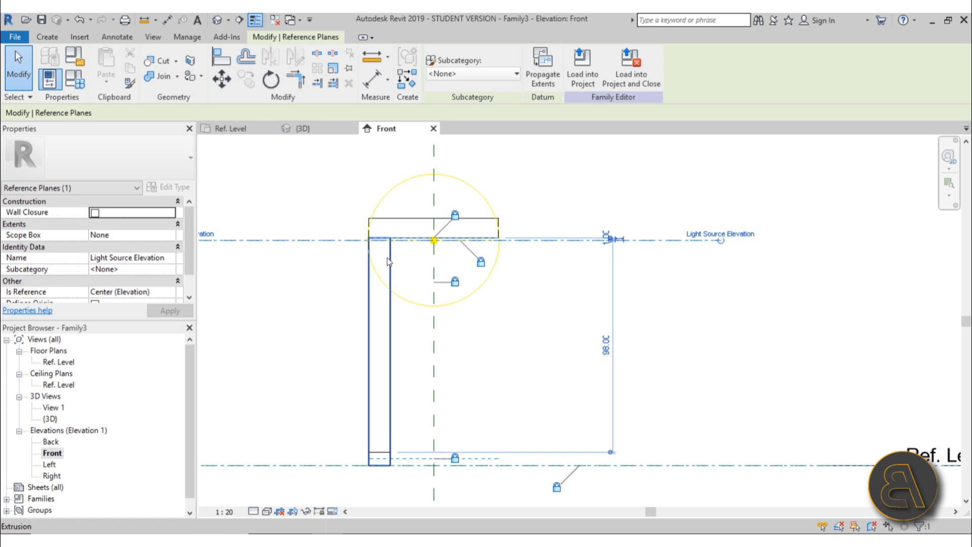
pyautogui.scroll(-2, 600, 297)
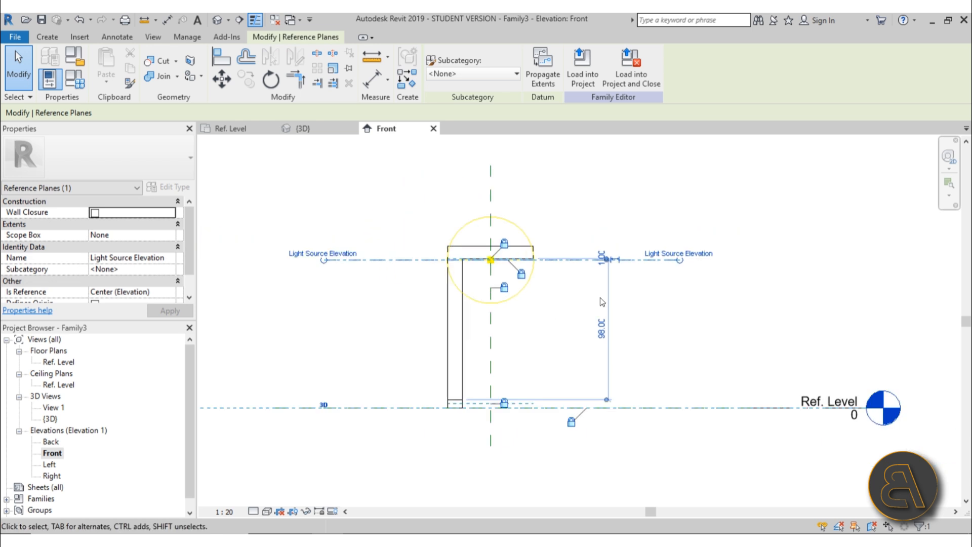
pyautogui.moveTo(642, 260); pyautogui.dragTo(632, 243)
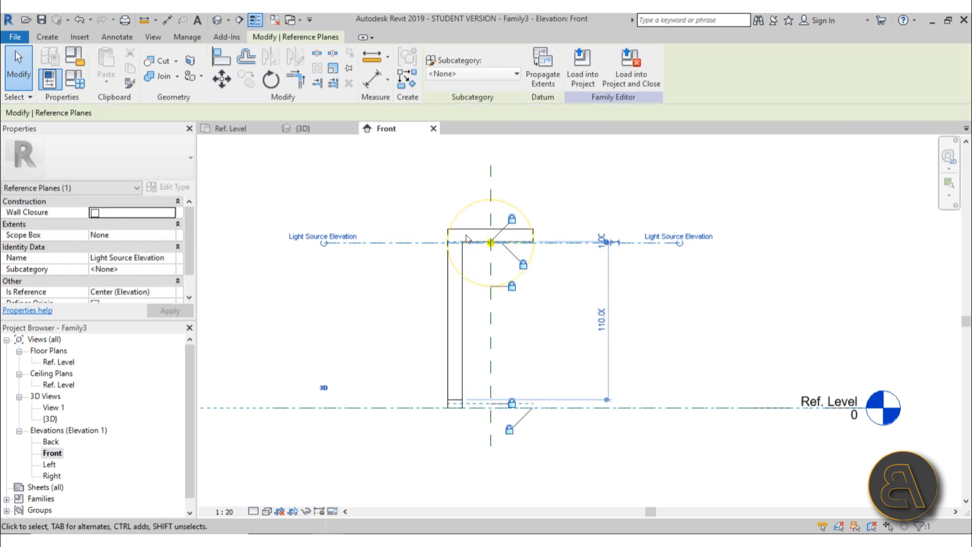
pyautogui.click(560, 346)
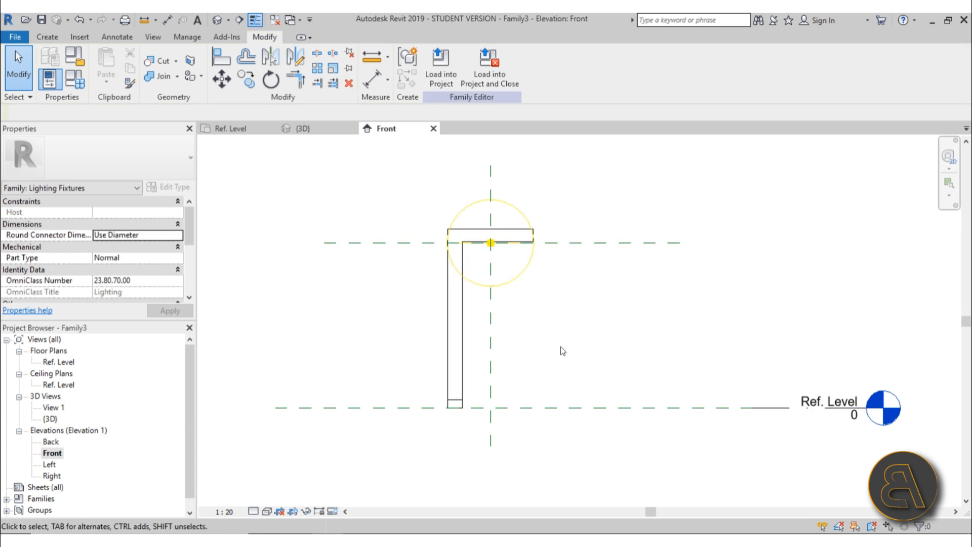
pyautogui.moveTo(550, 338)
pyautogui.mouseDown(button='middle')
pyautogui.moveTo(533, 321)
pyautogui.moveTo(551, 347)
pyautogui.mouseUp(button='middle')
pyautogui.moveTo(559, 394); pyautogui.dragTo(555, 391, button='middle')
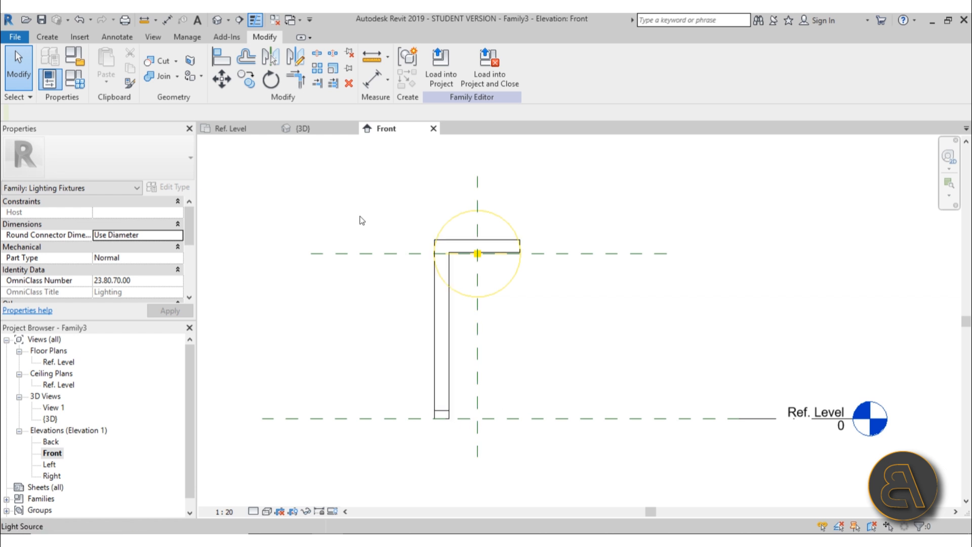
# In the 3D view, start a void extrusion with the shared side face of the post and foot as its work plane
pyautogui.click(218, 21)
pyautogui.keyDown('shift'); pyautogui.moveTo(618, 340); pyautogui.dragTo(610, 321, button='middle'); pyautogui.keyUp('shift')
pyautogui.scroll(5, 410, 386)
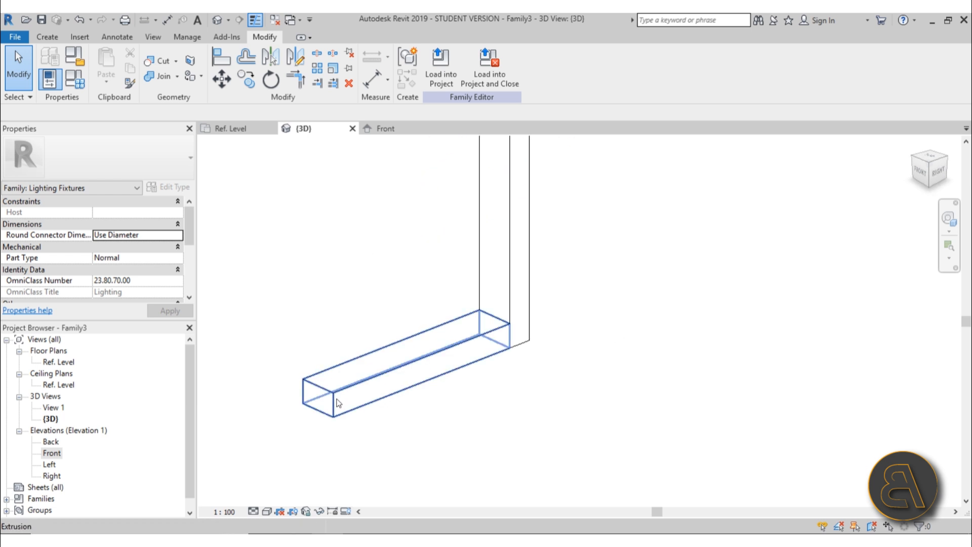
pyautogui.keyDown('shift'); pyautogui.moveTo(515, 345); pyautogui.dragTo(467, 259, button='middle'); pyautogui.keyUp('shift')
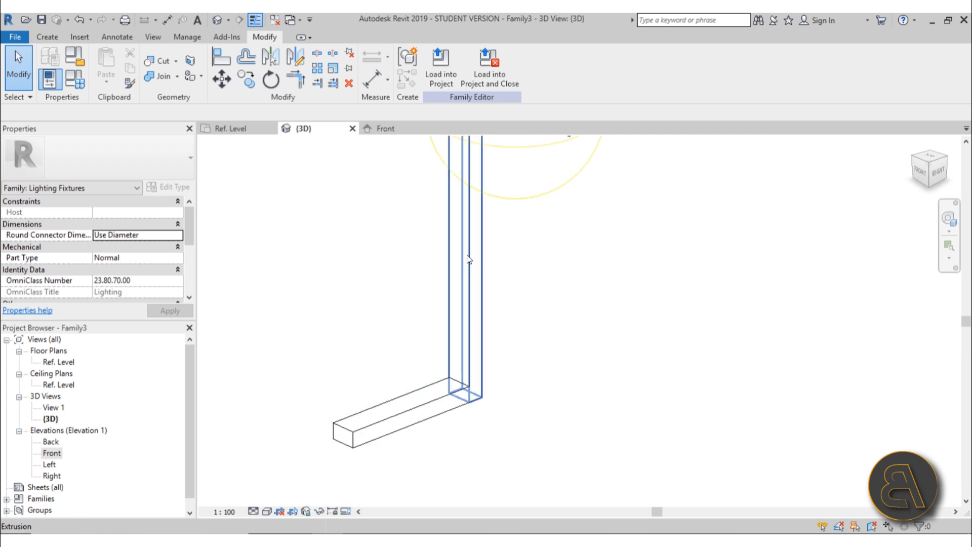
pyautogui.scroll(4, 357, 435)
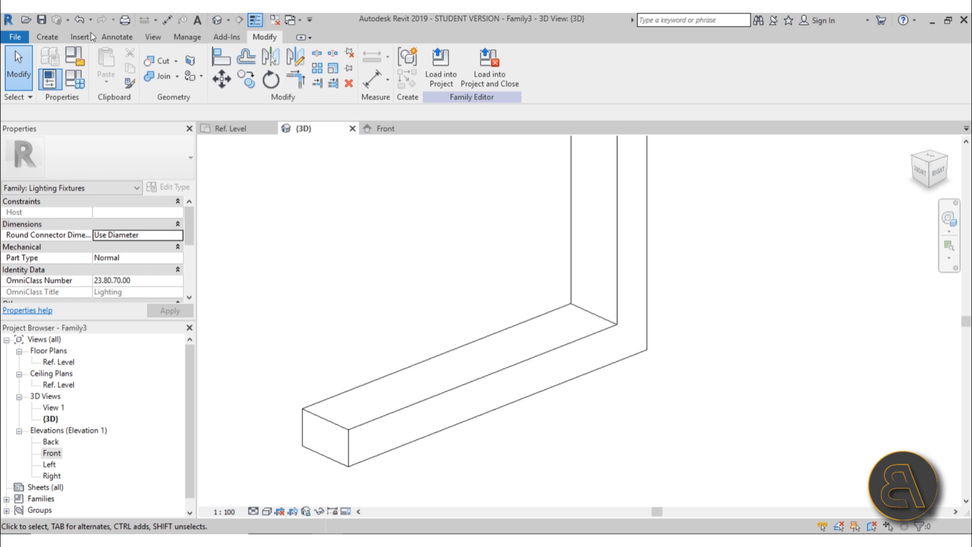
pyautogui.click(47, 37)
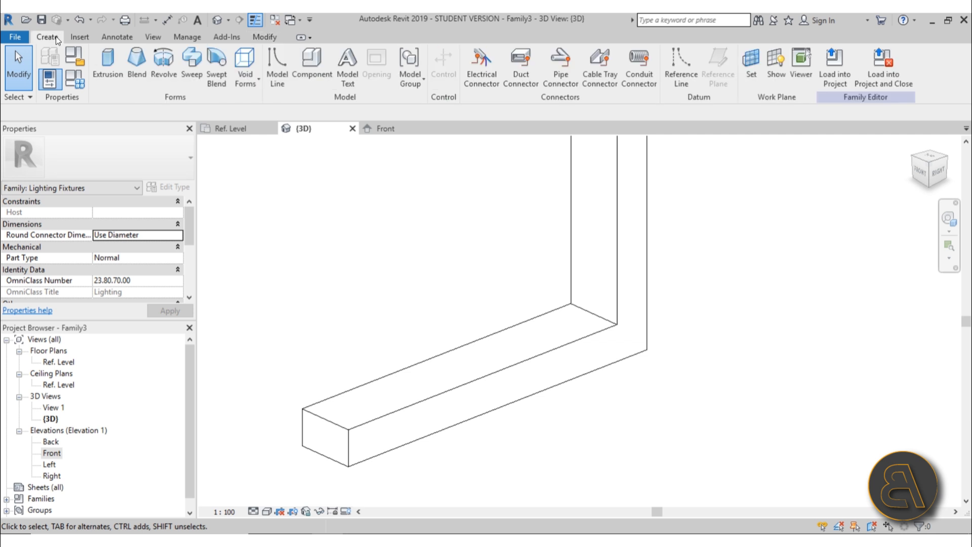
pyautogui.click(250, 85)
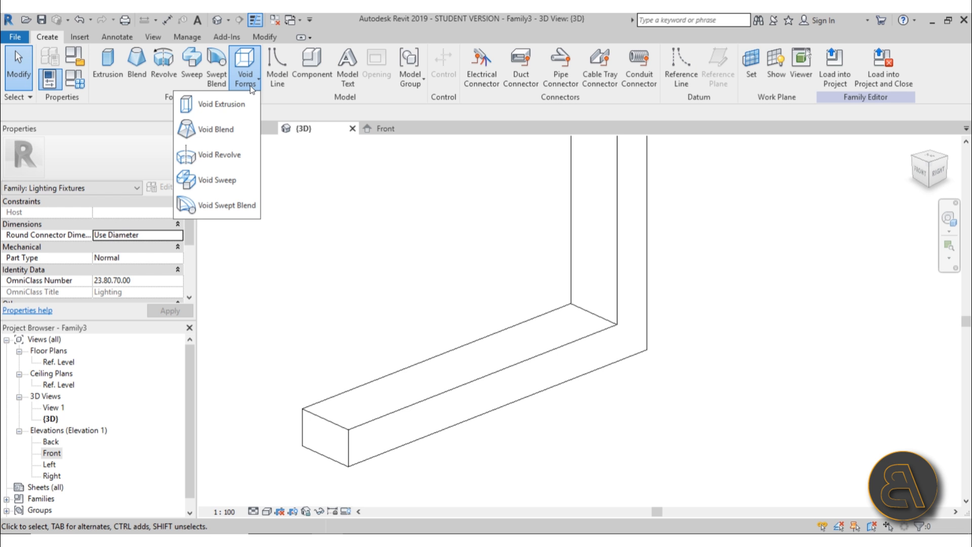
pyautogui.click(221, 105)
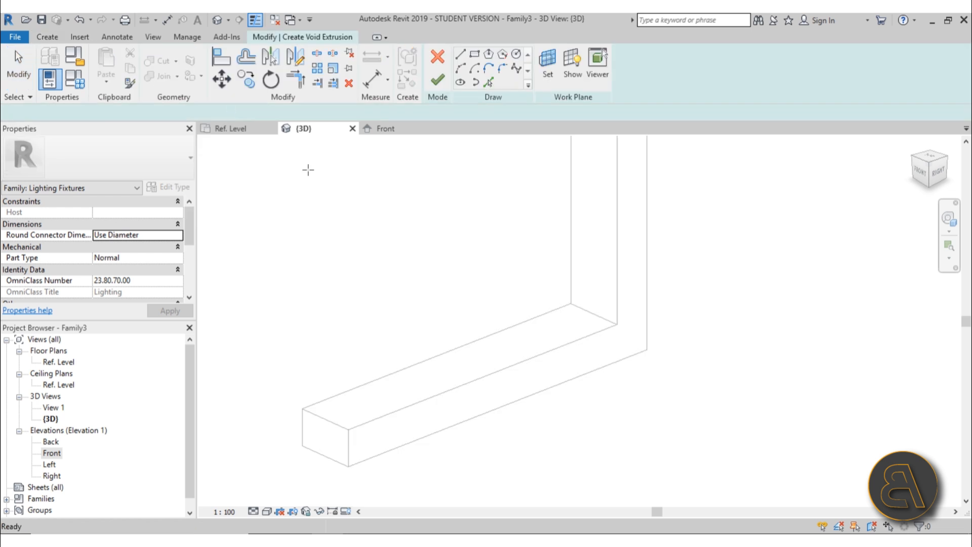
pyautogui.keyDown('shift'); pyautogui.moveTo(368, 222); pyautogui.dragTo(355, 334, button='middle'); pyautogui.keyUp('shift')
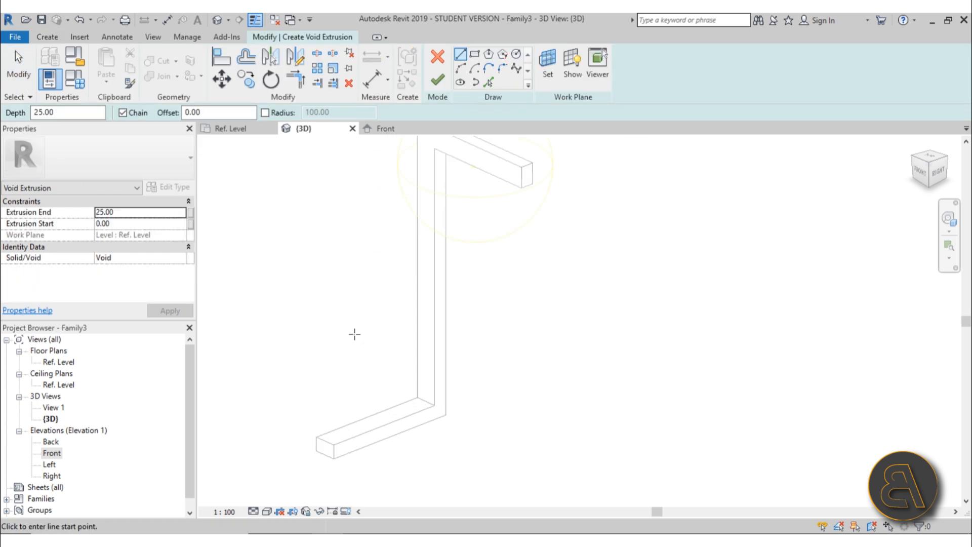
pyautogui.click(540, 82)
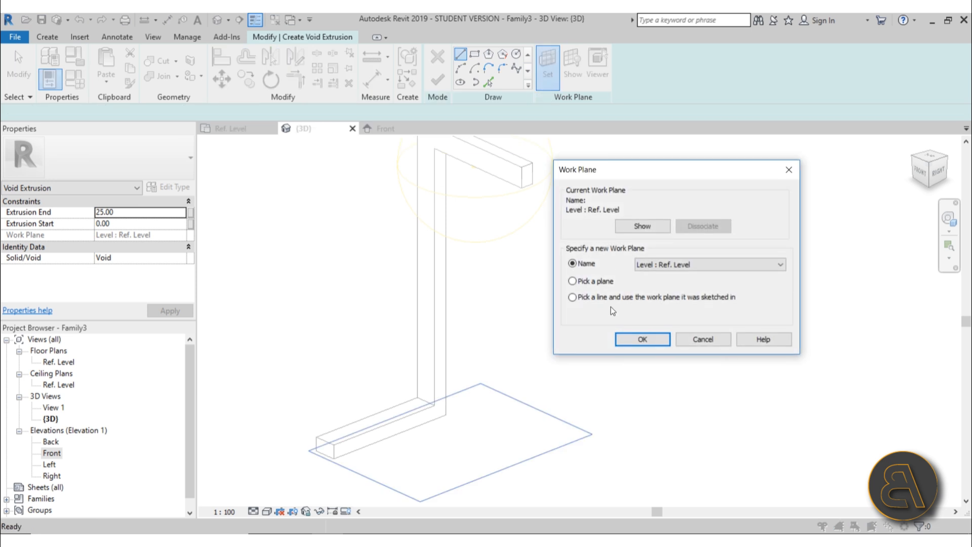
pyautogui.click(587, 281)
pyautogui.click(633, 338)
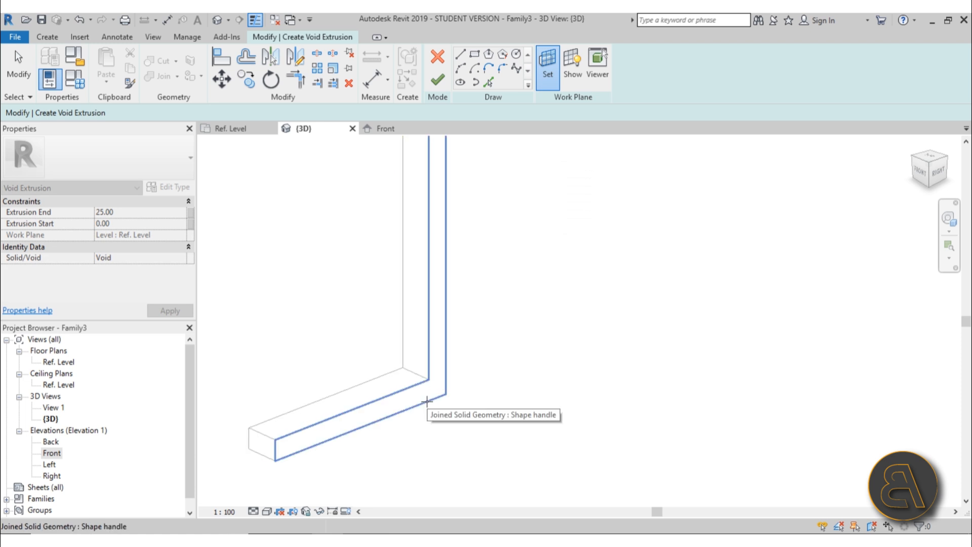
pyautogui.scroll(-1, 427, 402)
pyautogui.scroll(-1, 426, 402)
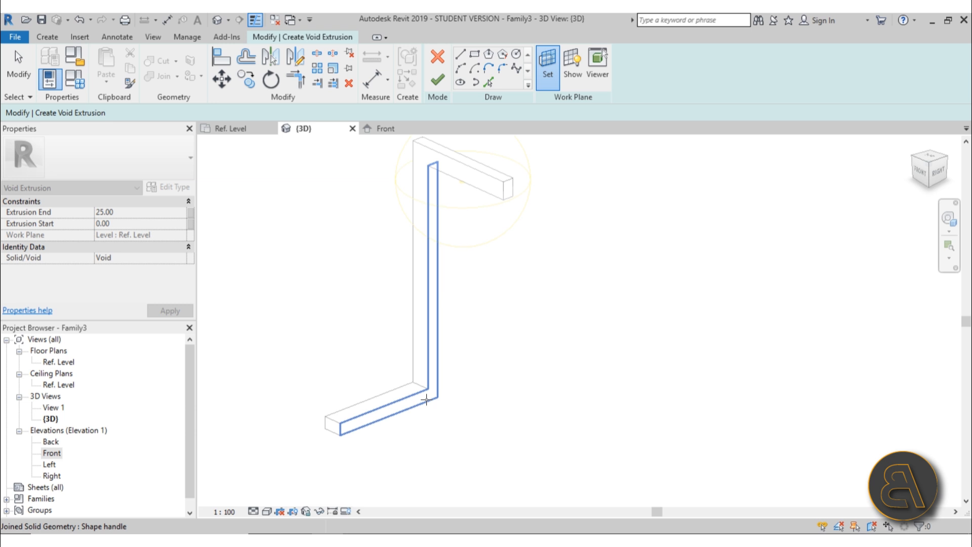
pyautogui.click(425, 400)
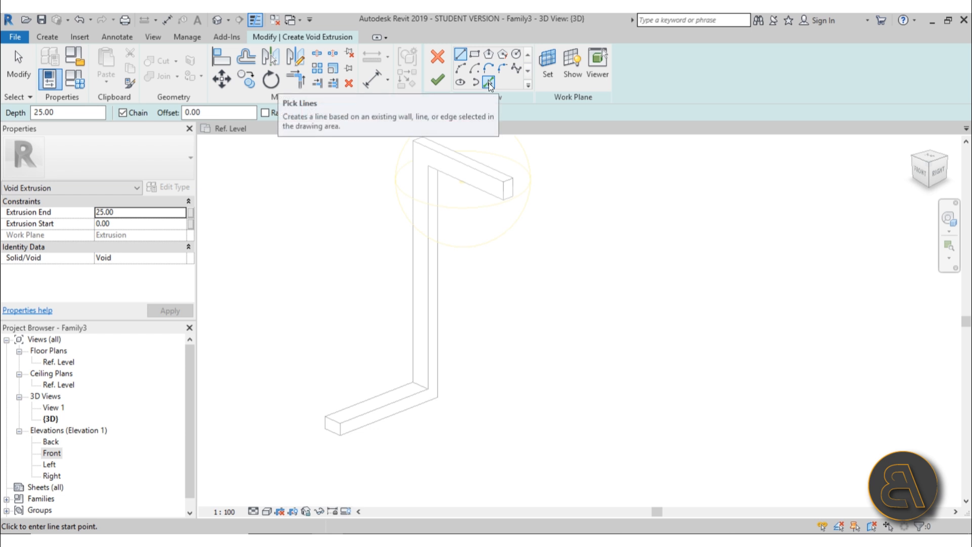
# Add void sketch lines offset 0.50 cm inward from the foot's upper, lower and end edges using Pick Lines
pyautogui.click(488, 84)
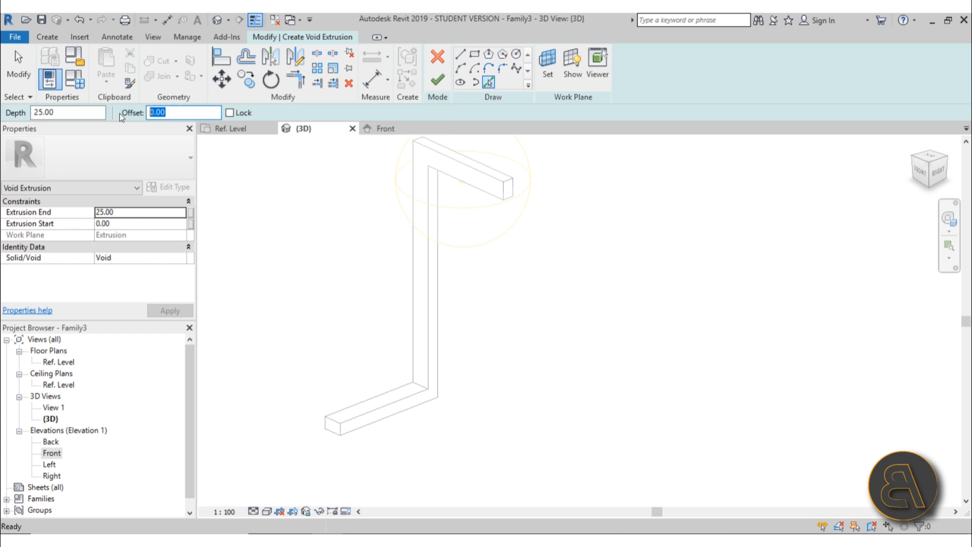
pyautogui.write('50.50')
pyautogui.scroll(3, 401, 399)
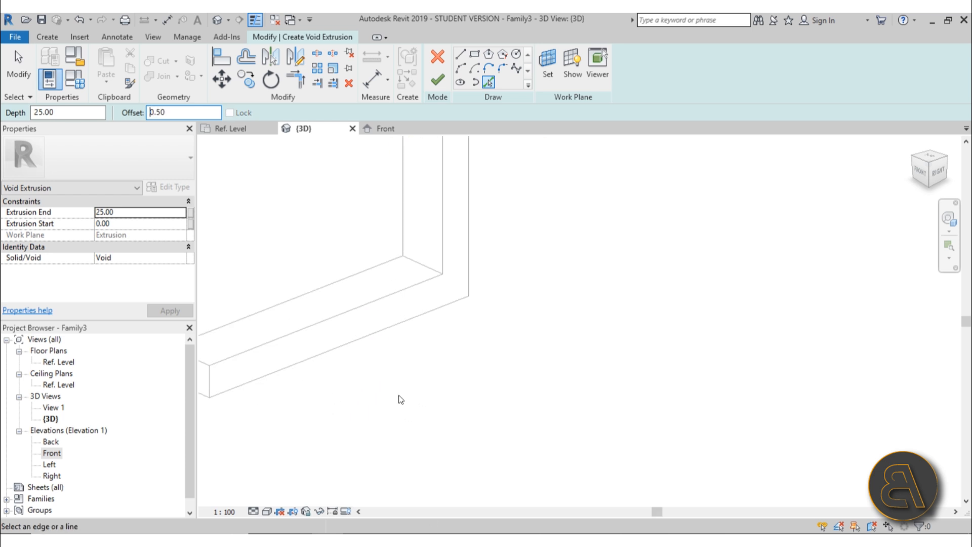
pyautogui.scroll(3, 427, 332)
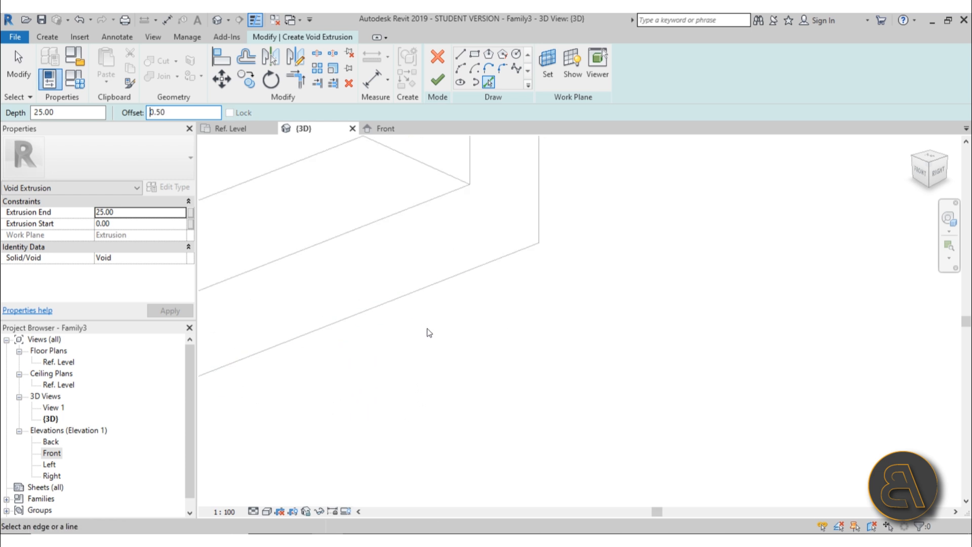
pyautogui.scroll(2, 430, 333)
pyautogui.scroll(2, 555, 233)
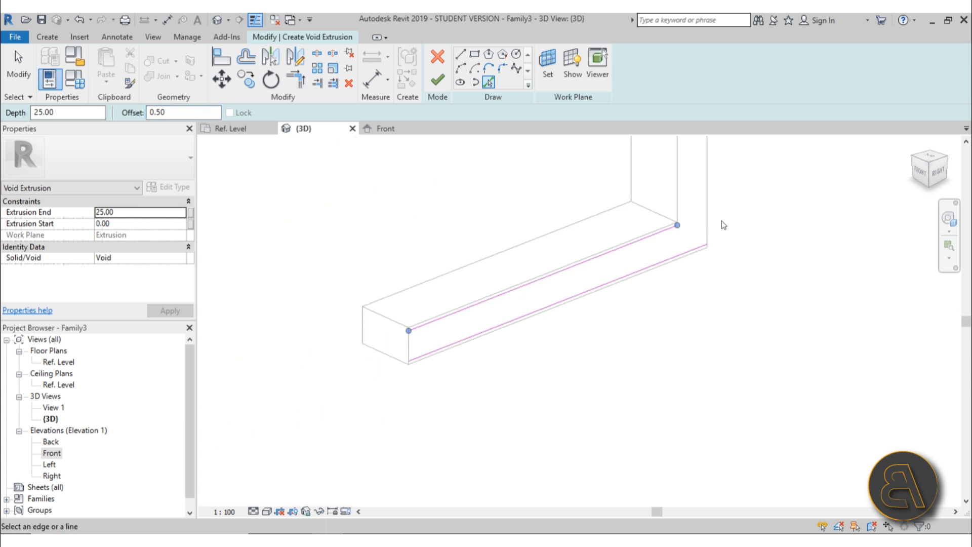
pyautogui.scroll(4, 383, 331)
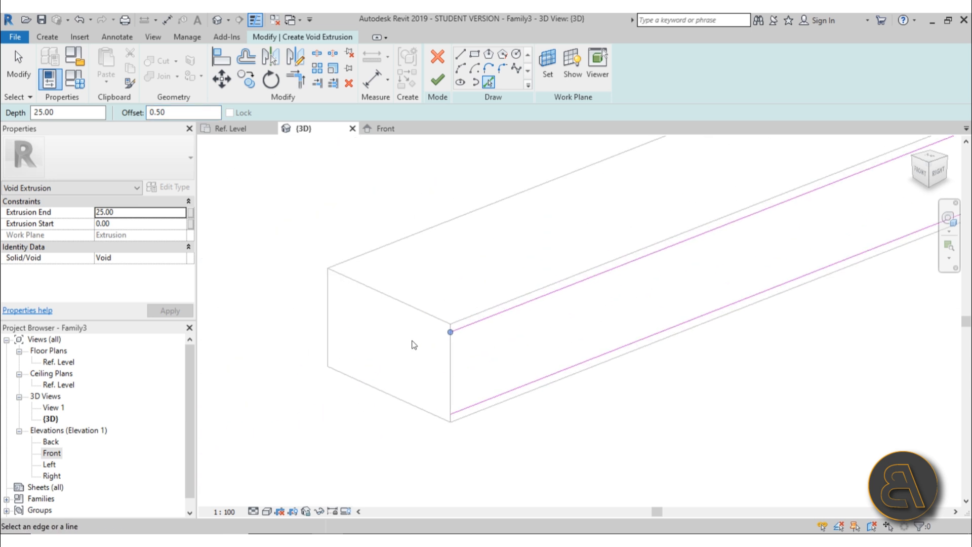
pyautogui.click(456, 364)
# Add void sketch lines offset 0.50 cm inward from the post's two vertical side edges
pyautogui.scroll(-2, 572, 353)
pyautogui.moveTo(582, 314); pyautogui.dragTo(304, 434, button='middle')
pyautogui.scroll(2, 353, 380)
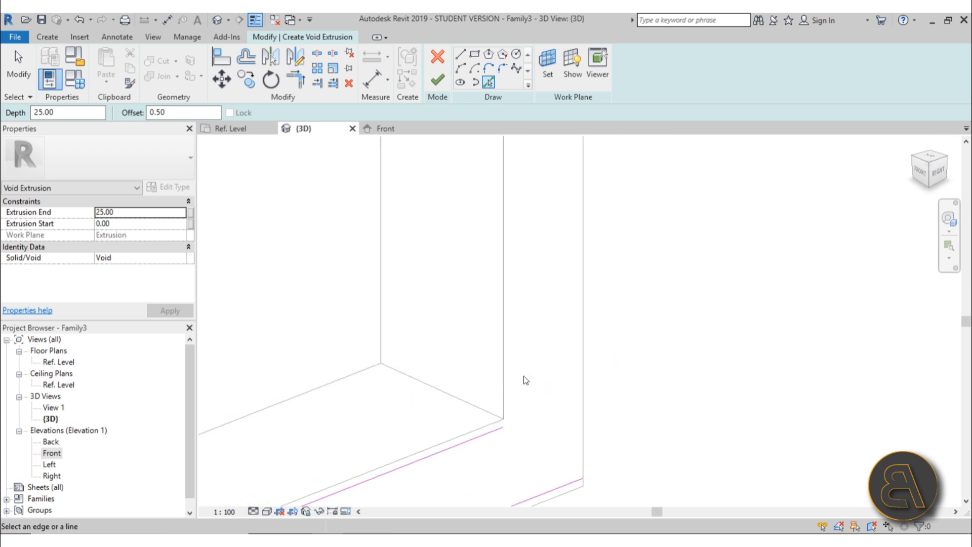
pyautogui.click(506, 376)
pyautogui.click(581, 371)
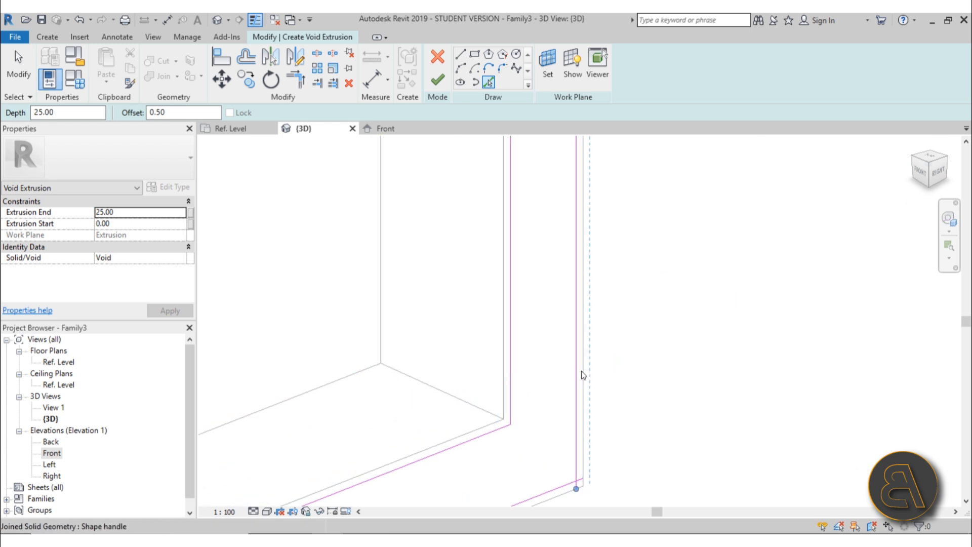
# Add a void sketch line offset 0.50 cm from the bar's underside across the post's upper end using Pick Lines
pyautogui.scroll(-5, 556, 314)
pyautogui.moveTo(555, 306); pyautogui.dragTo(435, 508, button='middle')
pyautogui.moveTo(442, 341); pyautogui.dragTo(449, 389, button='middle')
pyautogui.scroll(3, 448, 183)
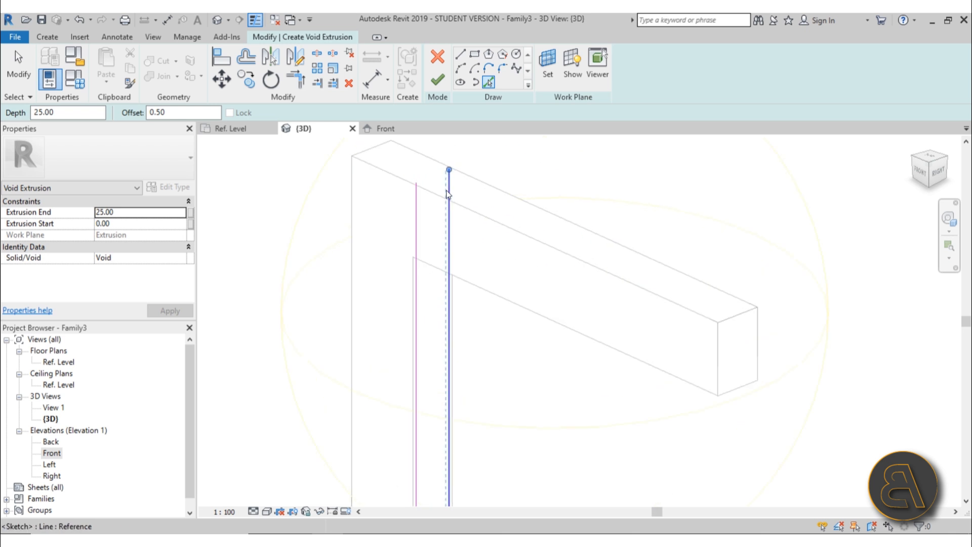
pyautogui.scroll(-2, 449, 201)
pyautogui.moveTo(596, 302); pyautogui.dragTo(534, 276, button='middle')
pyautogui.scroll(3, 535, 276)
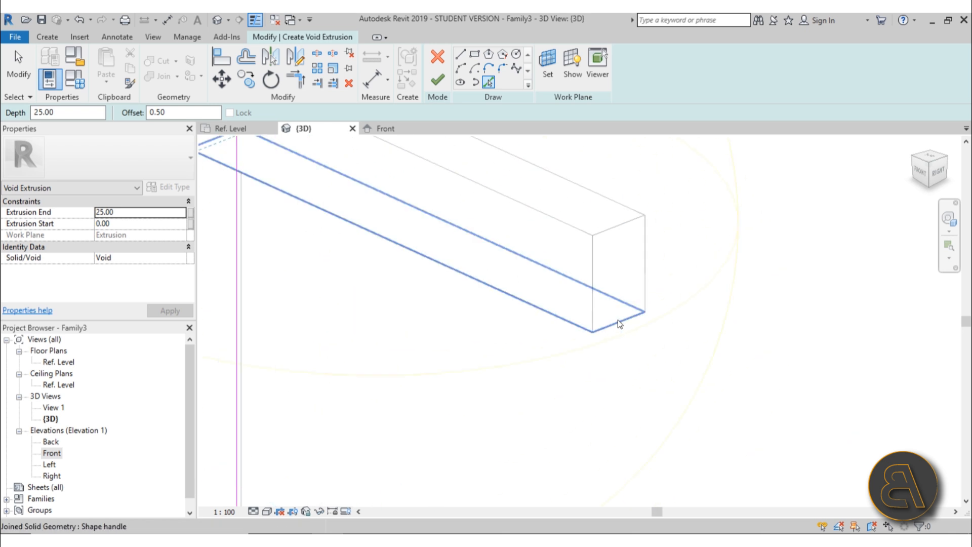
pyautogui.scroll(4, 612, 323)
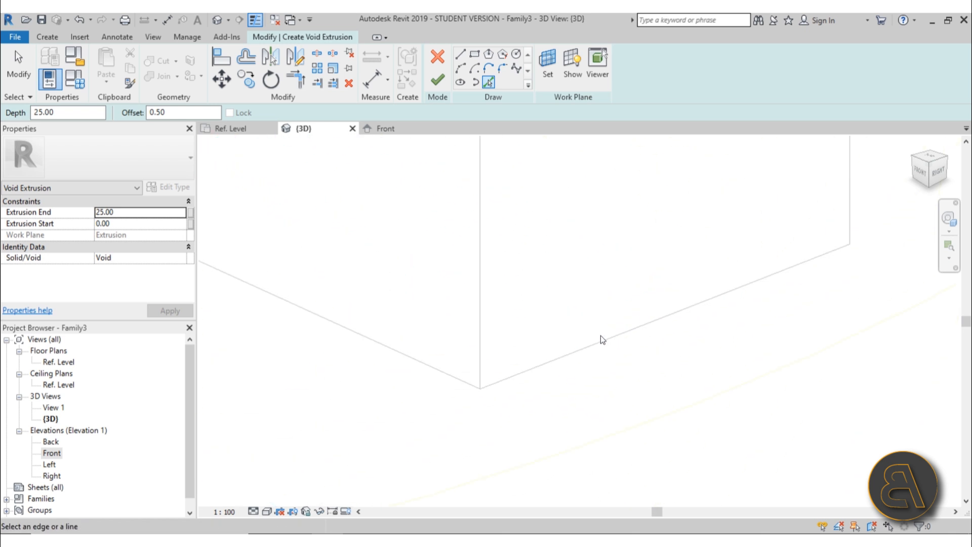
pyautogui.scroll(-5, 690, 298)
pyautogui.moveTo(361, 195); pyautogui.dragTo(509, 293, button='middle')
pyautogui.scroll(2, 509, 293)
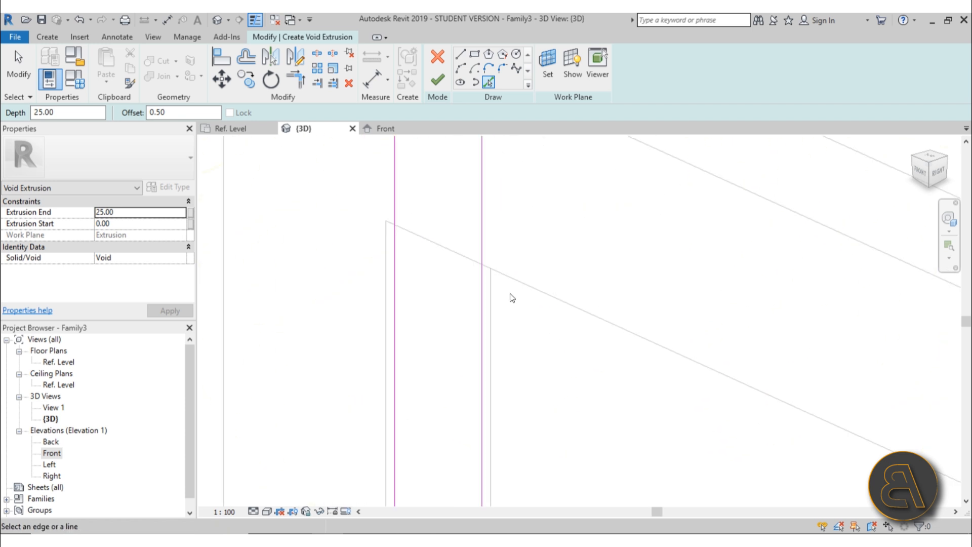
pyautogui.scroll(2, 403, 227)
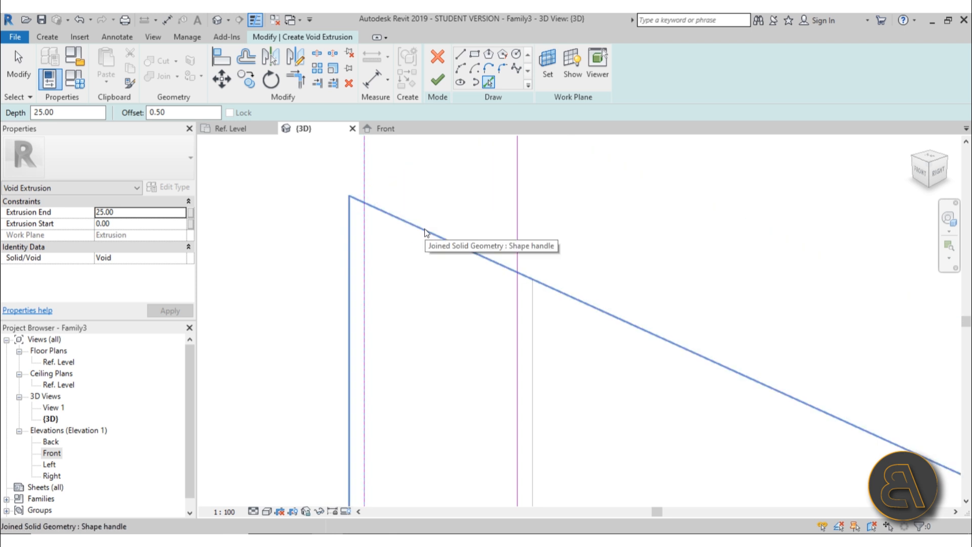
pyautogui.click(425, 232)
pyautogui.scroll(-2, 427, 238)
pyautogui.moveTo(435, 248); pyautogui.dragTo(432, 285, button='middle')
pyautogui.scroll(3, 423, 221)
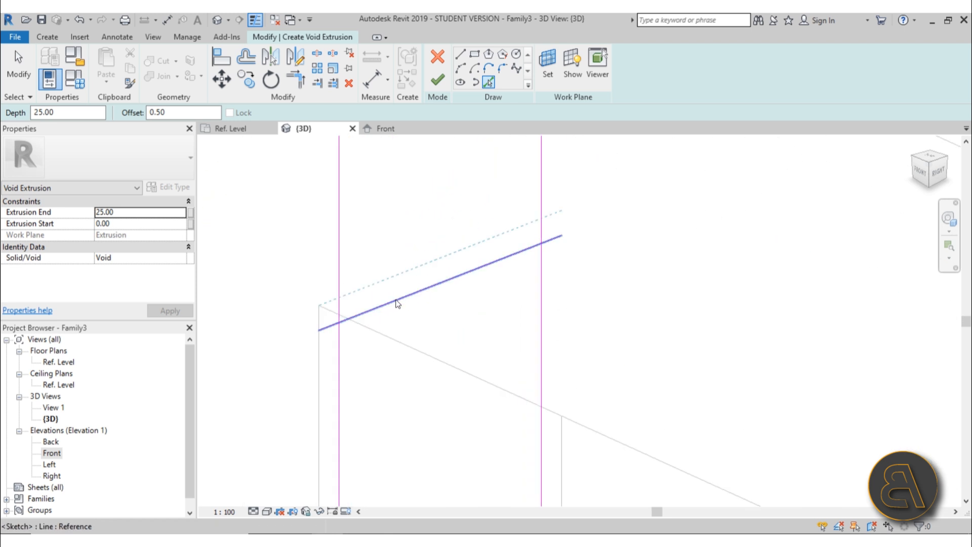
# Move the new upper sketch line up to 0.50 cm above the bar's underside
pyautogui.press('Escape')
pyautogui.moveTo(391, 301); pyautogui.dragTo(389, 250)
pyautogui.scroll(-5, 453, 247)
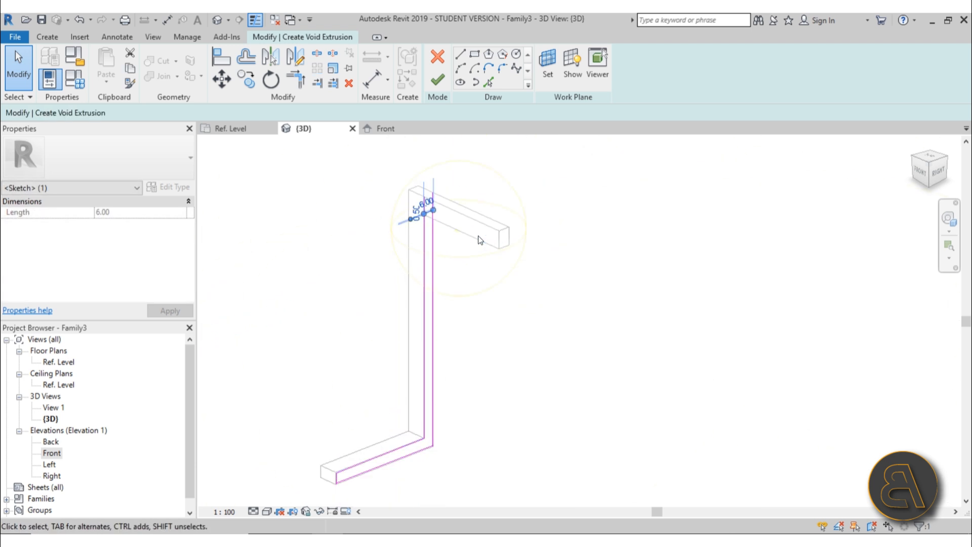
pyautogui.scroll(5, 420, 208)
pyautogui.click(442, 254)
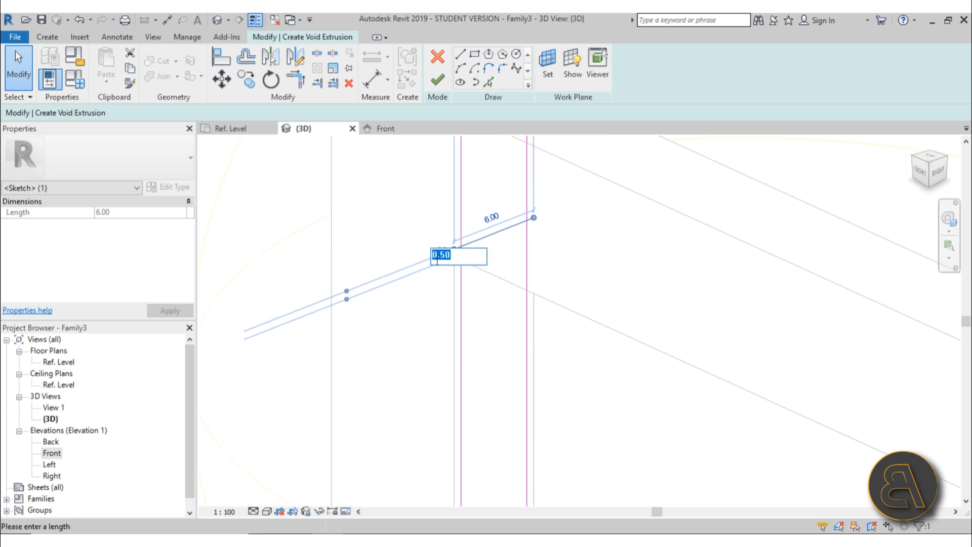
pyautogui.scroll(-1, 489, 310)
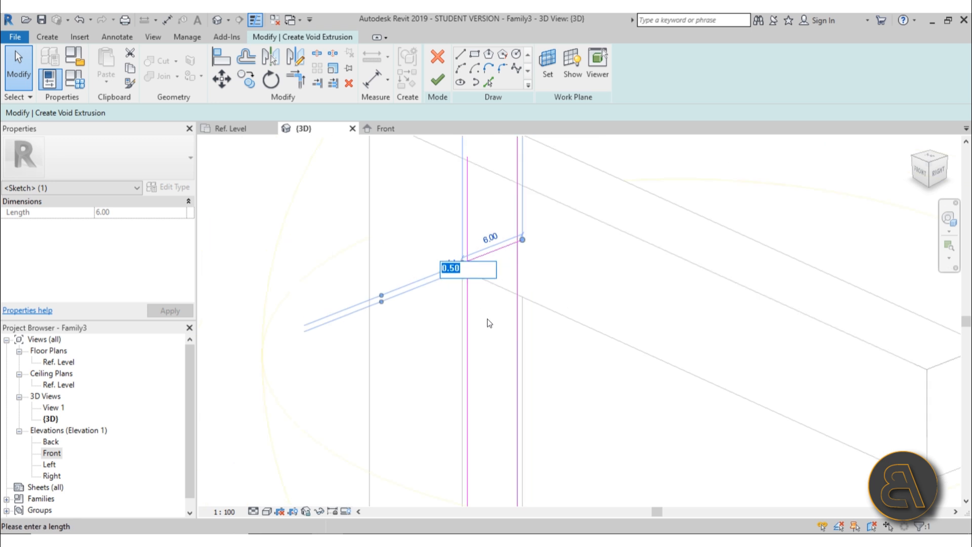
pyautogui.click(488, 322)
pyautogui.click(482, 329)
# Trim the post's two vertical sketch lines to the upper sketch line with Trim/Extend
pyautogui.scroll(-4, 487, 304)
pyautogui.moveTo(498, 333)
pyautogui.keyDown('shift'); pyautogui.mouseDown(button='middle')
pyautogui.moveTo(503, 170)
pyautogui.moveTo(497, 341)
pyautogui.mouseUp(button='middle'); pyautogui.keyUp('shift')
pyautogui.scroll(-1, 497, 324)
pyautogui.scroll(-1, 496, 313)
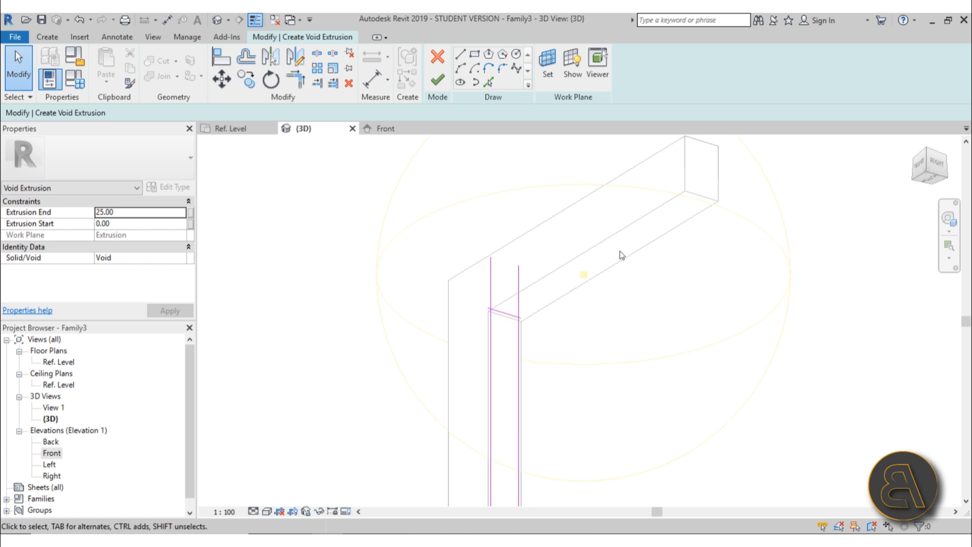
pyautogui.moveTo(493, 309)
pyautogui.keyDown('shift'); pyautogui.mouseDown(button='middle')
pyautogui.moveTo(488, 247)
pyautogui.moveTo(476, 296)
pyautogui.moveTo(518, 275)
pyautogui.mouseUp(button='middle'); pyautogui.keyUp('shift')
pyautogui.press('t')
pyautogui.press('r')
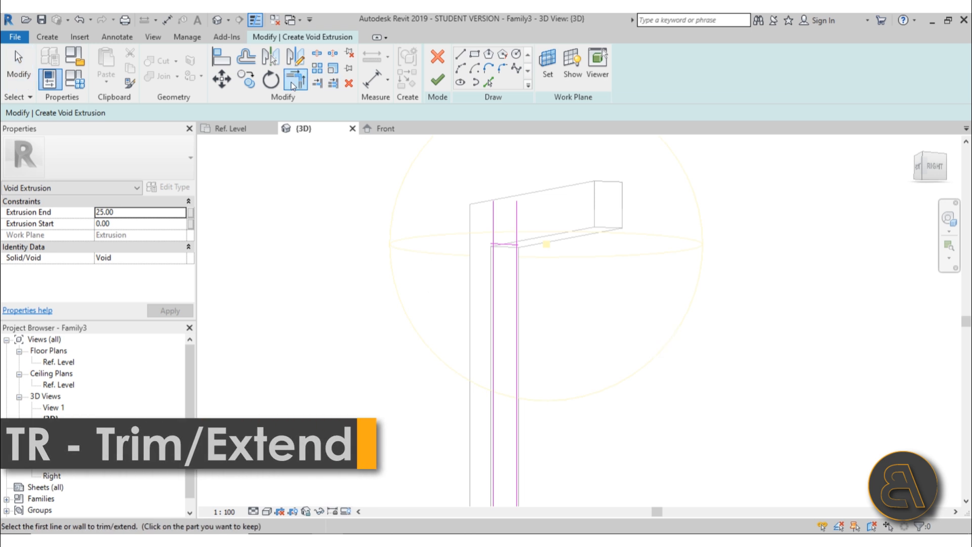
pyautogui.scroll(3, 501, 243)
pyautogui.click(519, 263)
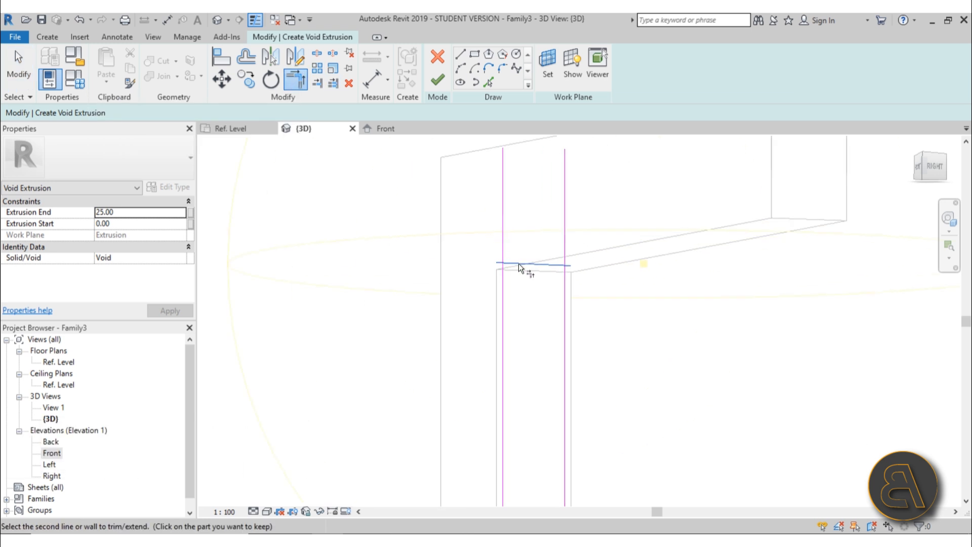
pyautogui.click(565, 278)
pyautogui.scroll(-5, 582, 242)
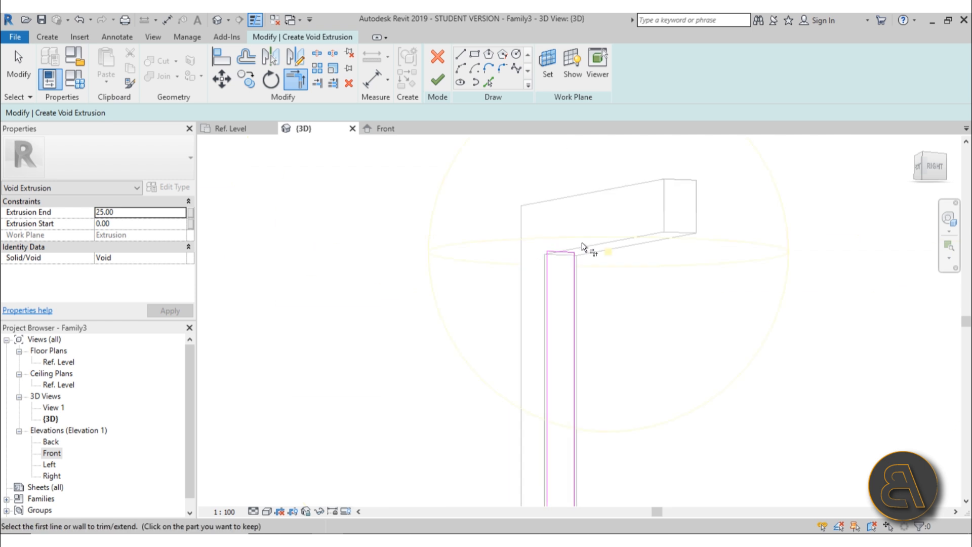
# Trim the overlapping sketch lines at the foot's lower corners to close the void outline
pyautogui.scroll(6, 583, 236)
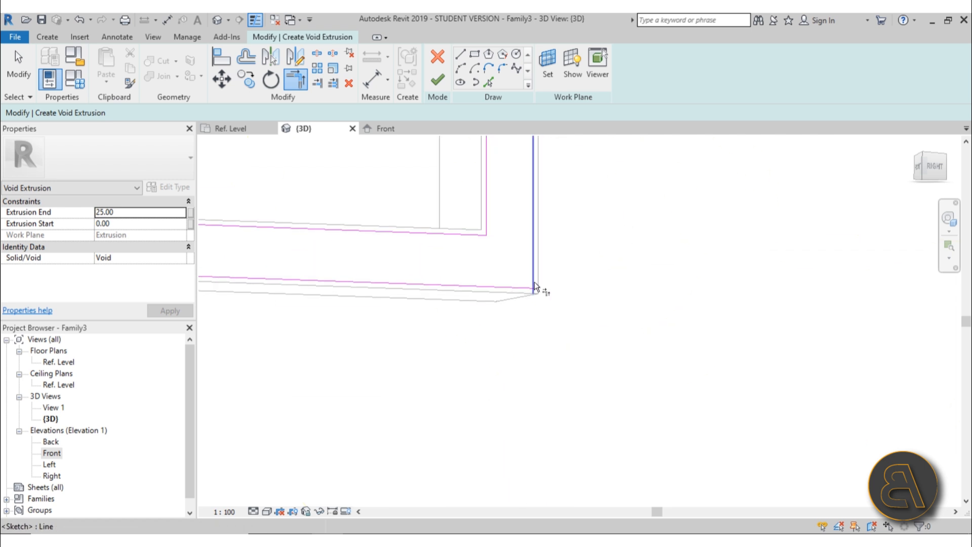
pyautogui.click(535, 273)
pyautogui.click(522, 286)
pyautogui.scroll(-4, 670, 288)
pyautogui.scroll(5, 424, 259)
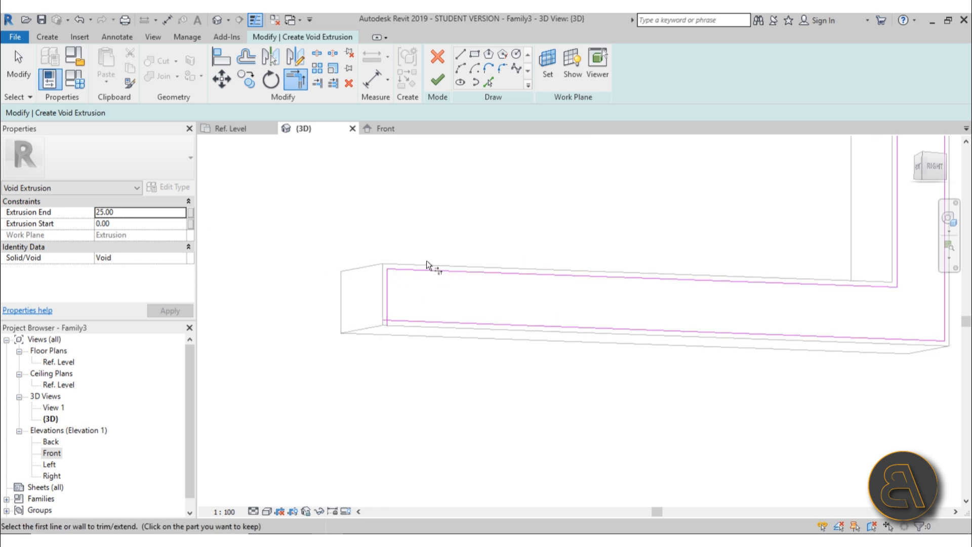
pyautogui.scroll(-4, 478, 225)
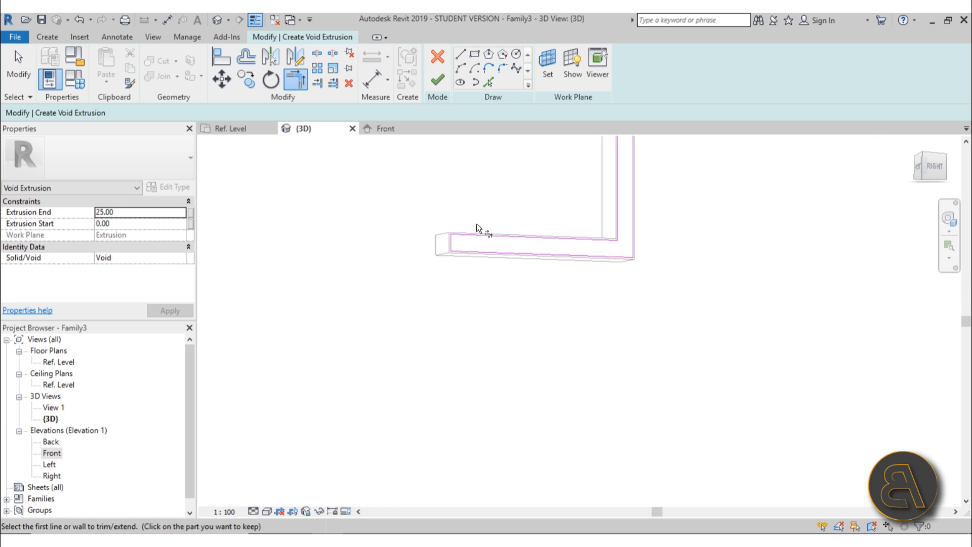
pyautogui.keyDown('shift'); pyautogui.moveTo(479, 225); pyautogui.dragTo(511, 324, button='middle'); pyautogui.keyUp('shift')
pyautogui.moveTo(547, 175); pyautogui.dragTo(471, 342, button='middle')
pyautogui.scroll(-1, 477, 326)
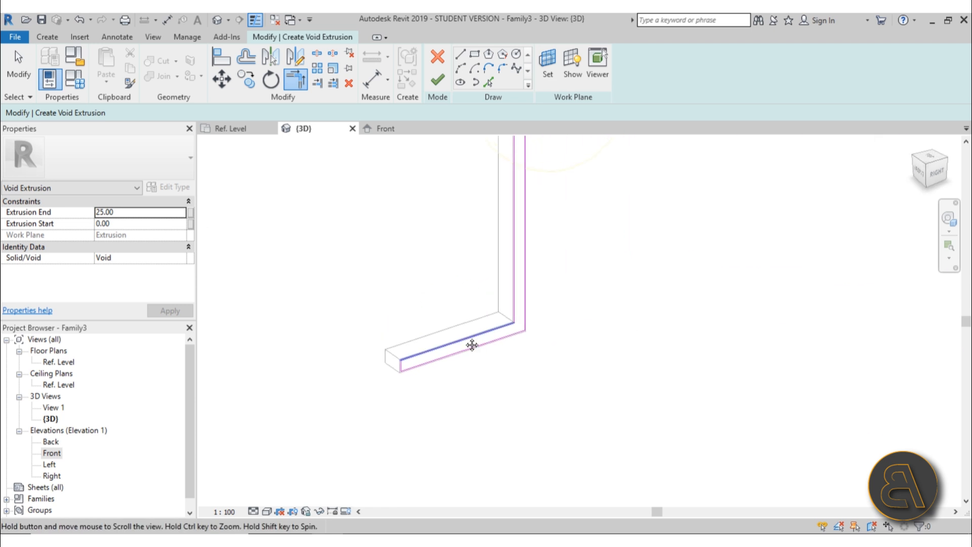
# Try finishing the void extrusion with an Extrusion End of -0.50, and undo it after checking the cut
pyautogui.click(134, 212)
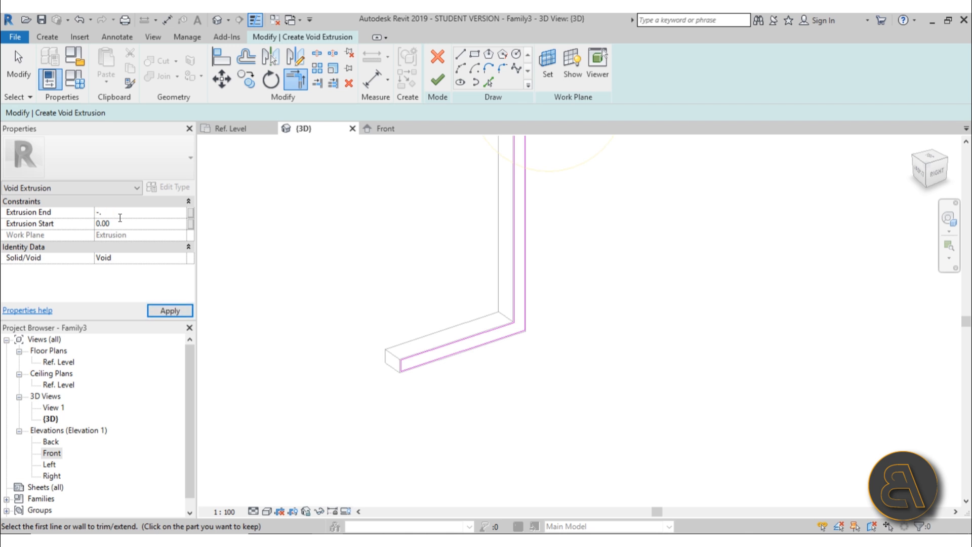
pyautogui.click(161, 310)
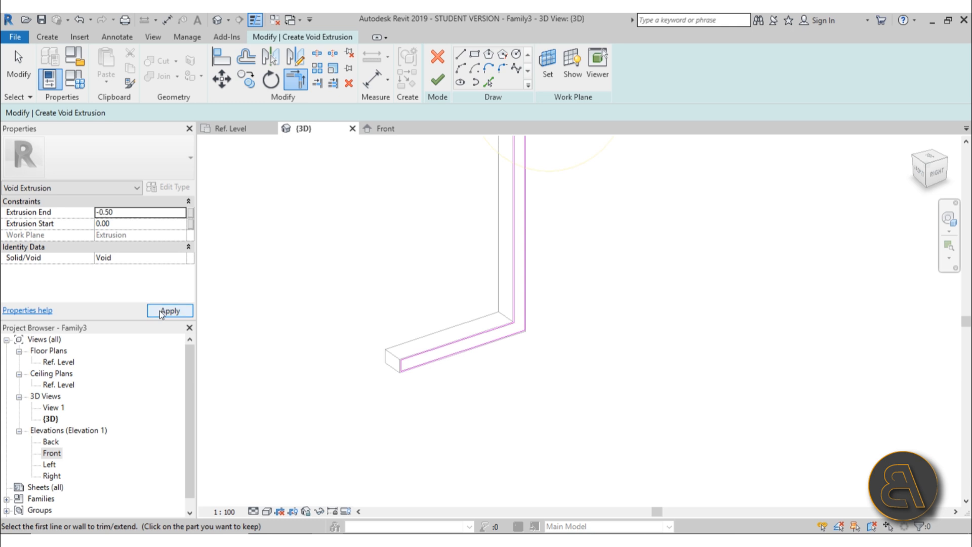
pyautogui.click(437, 79)
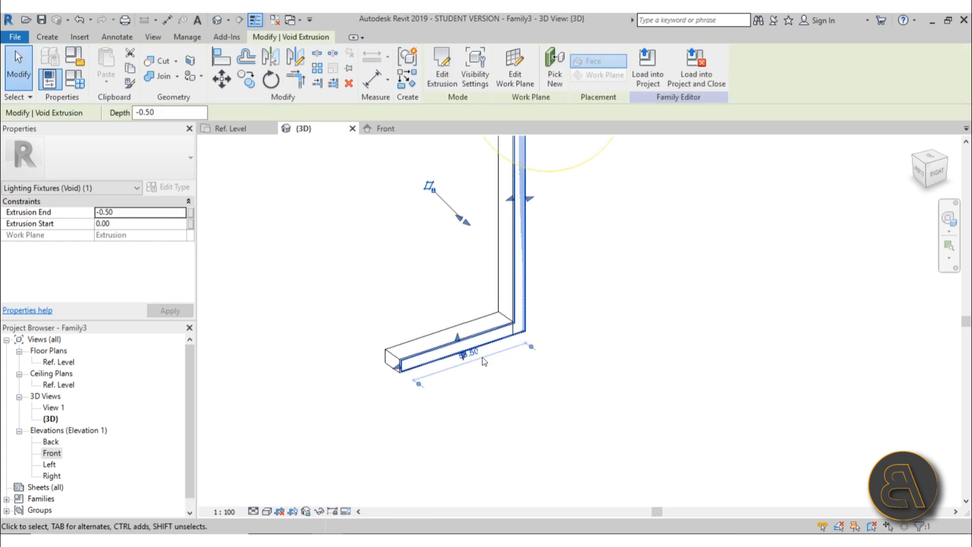
pyautogui.scroll(5, 360, 364)
pyautogui.scroll(4, 361, 363)
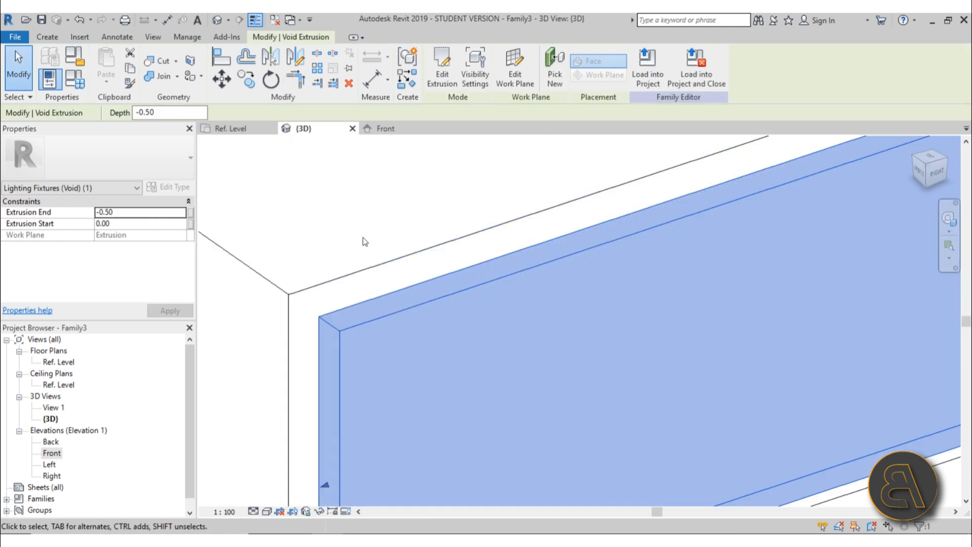
pyautogui.press('Escape')
pyautogui.scroll(-3, 323, 325)
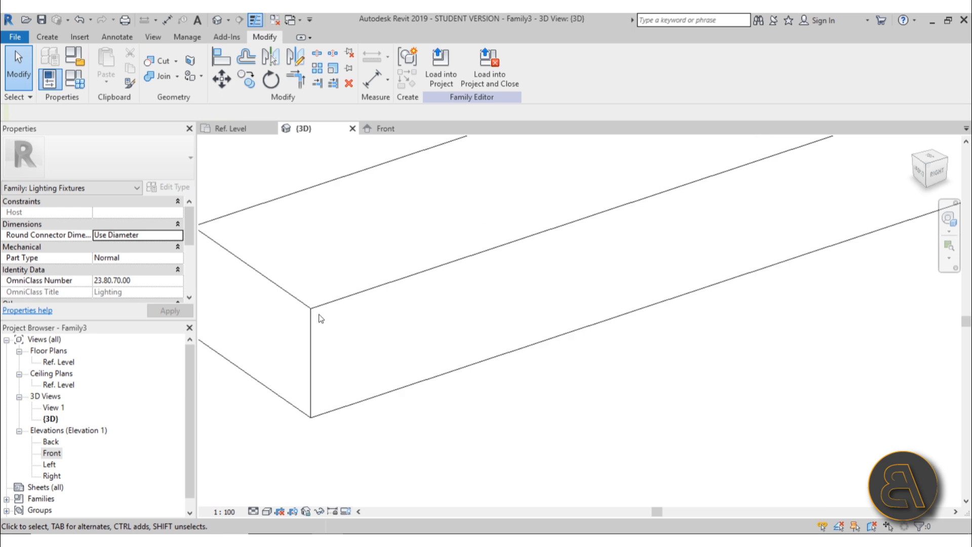
pyautogui.click(78, 20)
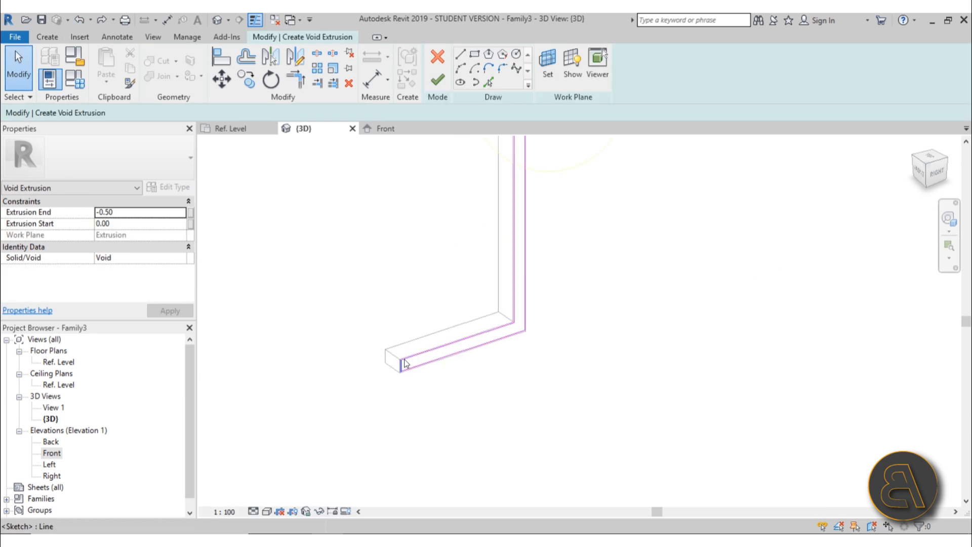
# Set the void's Extrusion End to 0.50 and finish the void extrusion
pyautogui.click(96, 213)
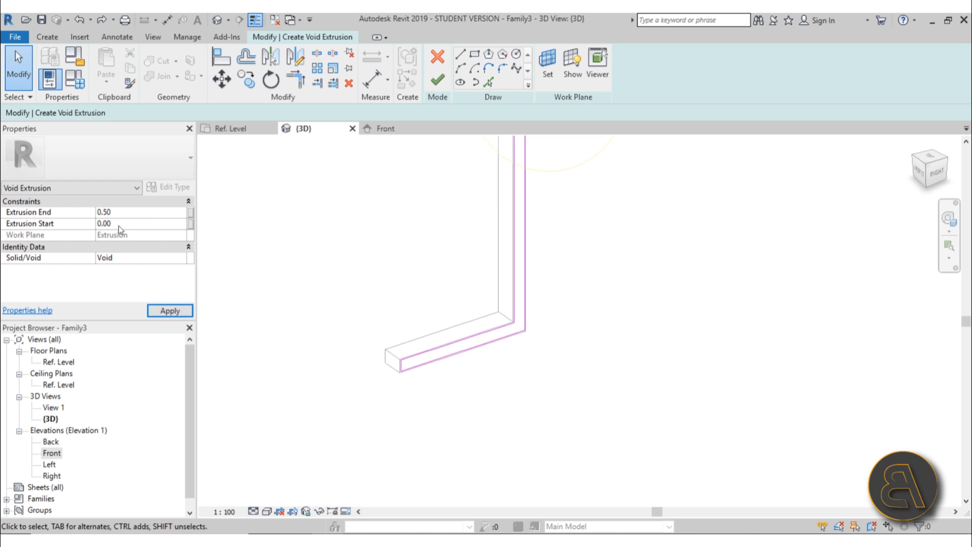
pyautogui.click(171, 310)
pyautogui.click(436, 79)
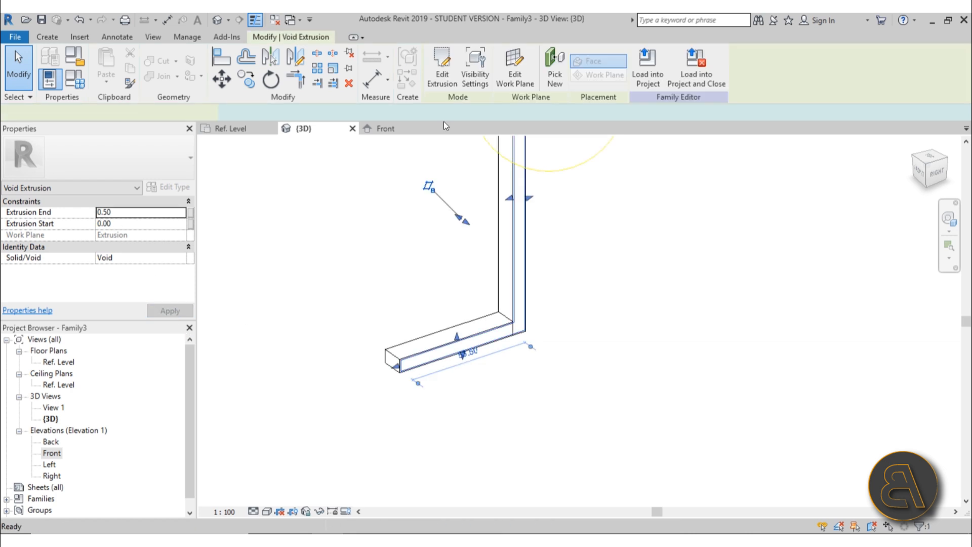
pyautogui.scroll(5, 435, 385)
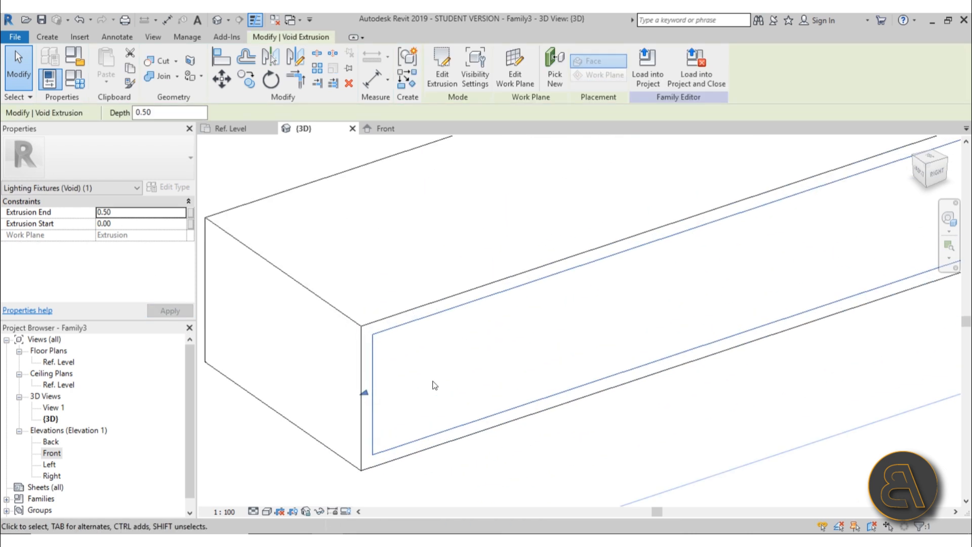
pyautogui.click(444, 222)
# Examine the void recess along the foot and the lower post, checking its depth and edge inset
pyautogui.scroll(-5, 344, 167)
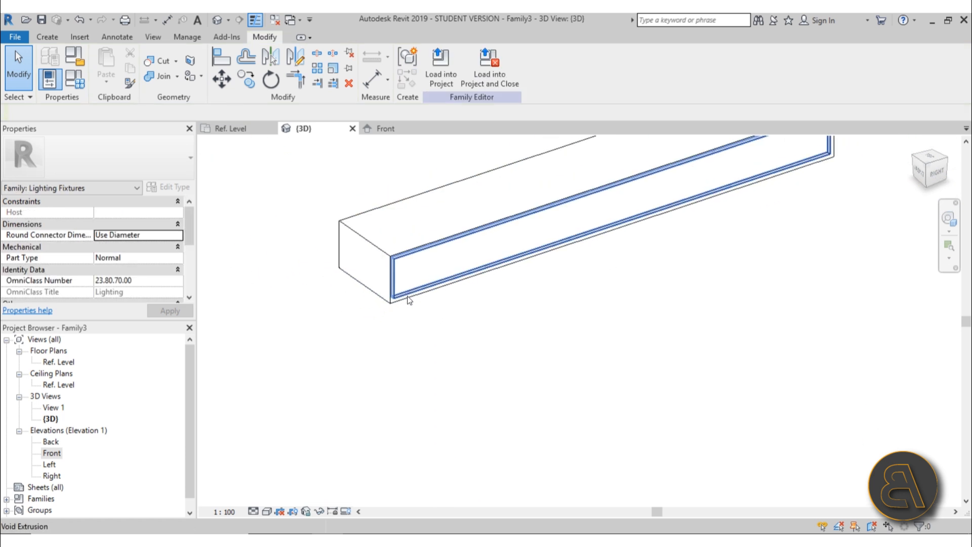
pyautogui.scroll(6, 575, 244)
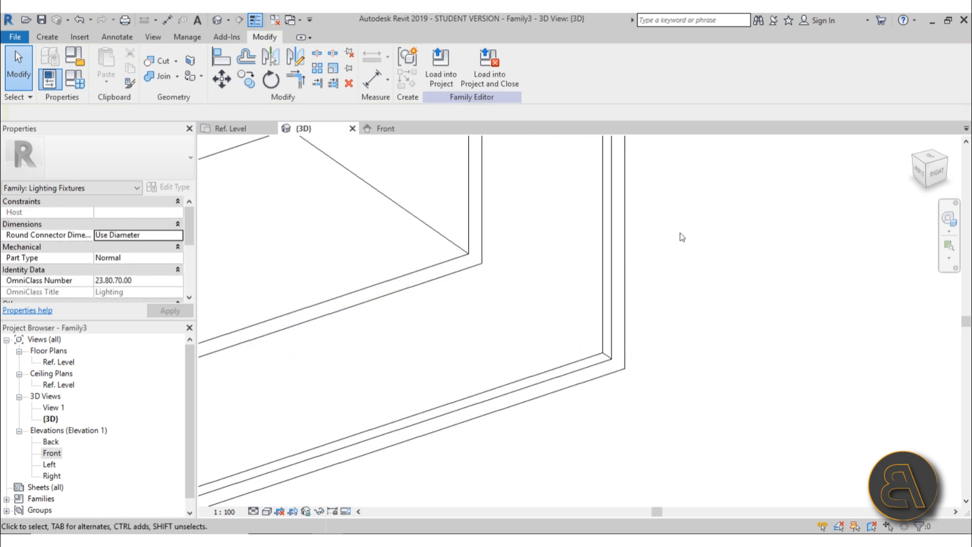
pyautogui.scroll(-3, 679, 233)
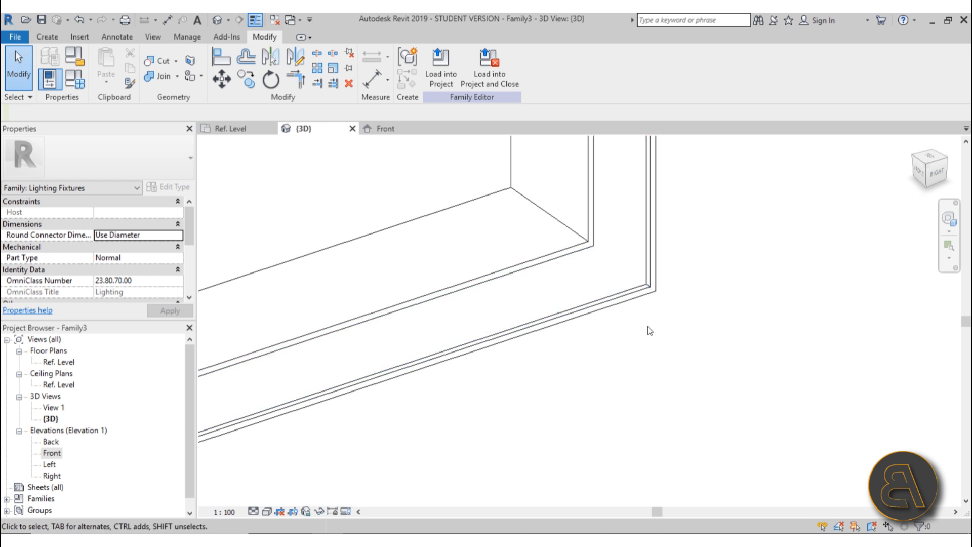
pyautogui.scroll(-2, 636, 327)
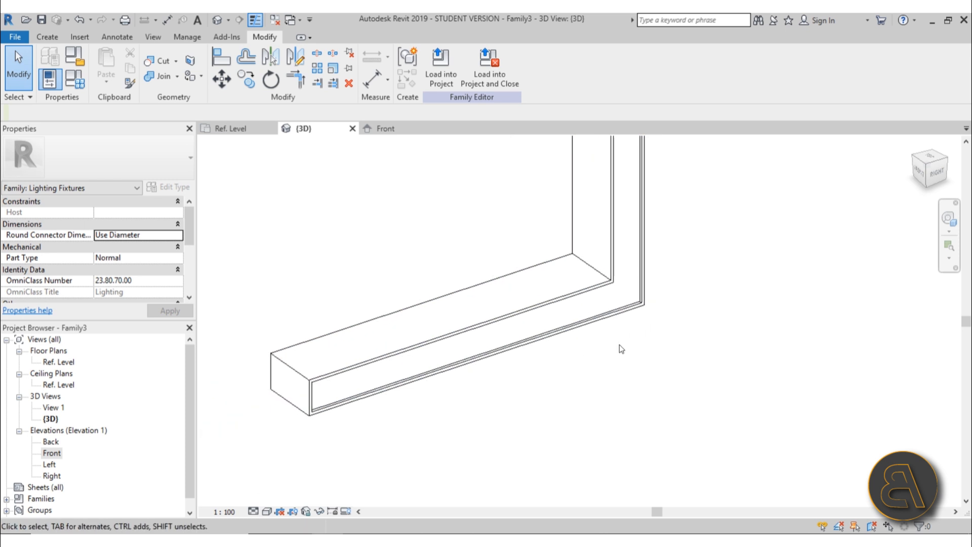
pyautogui.click(358, 387)
pyautogui.scroll(2, 355, 390)
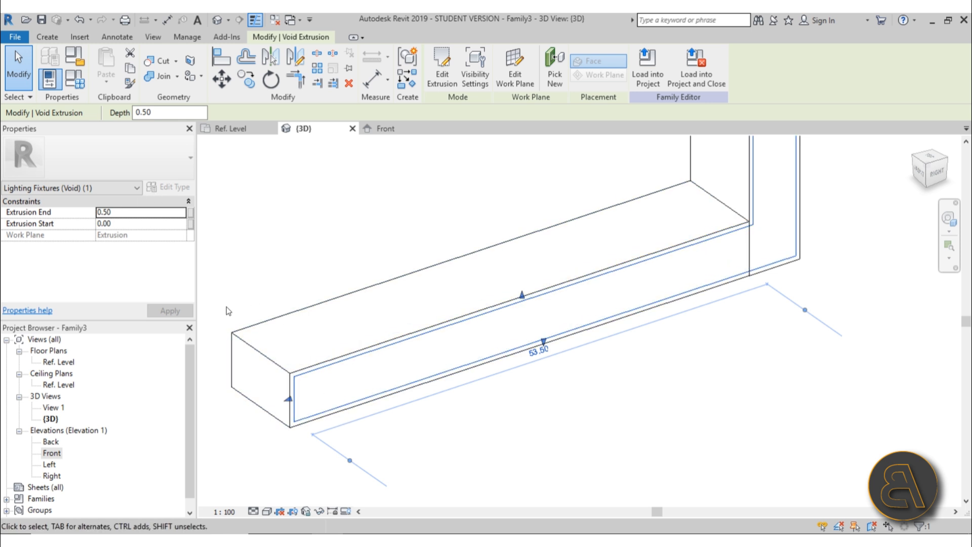
pyautogui.click(523, 434)
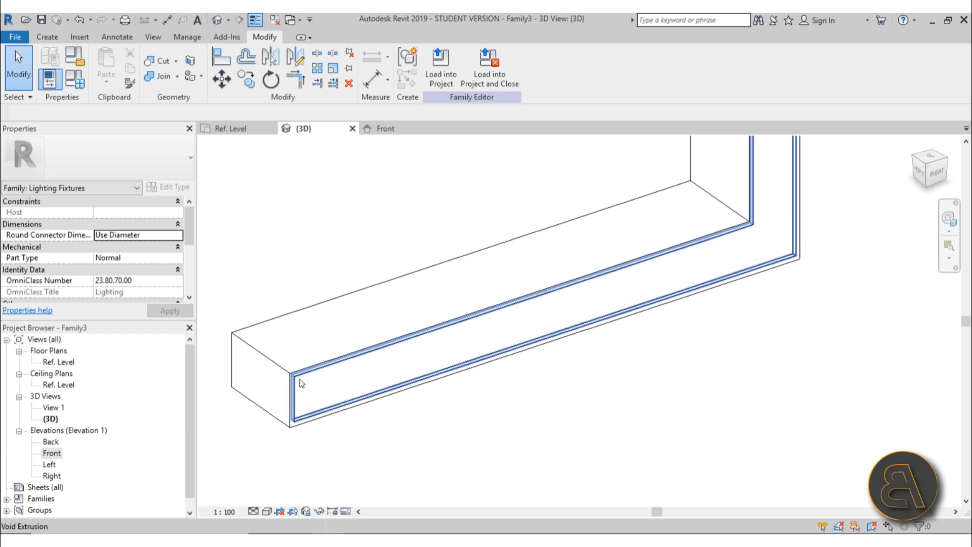
pyautogui.scroll(2, 307, 418)
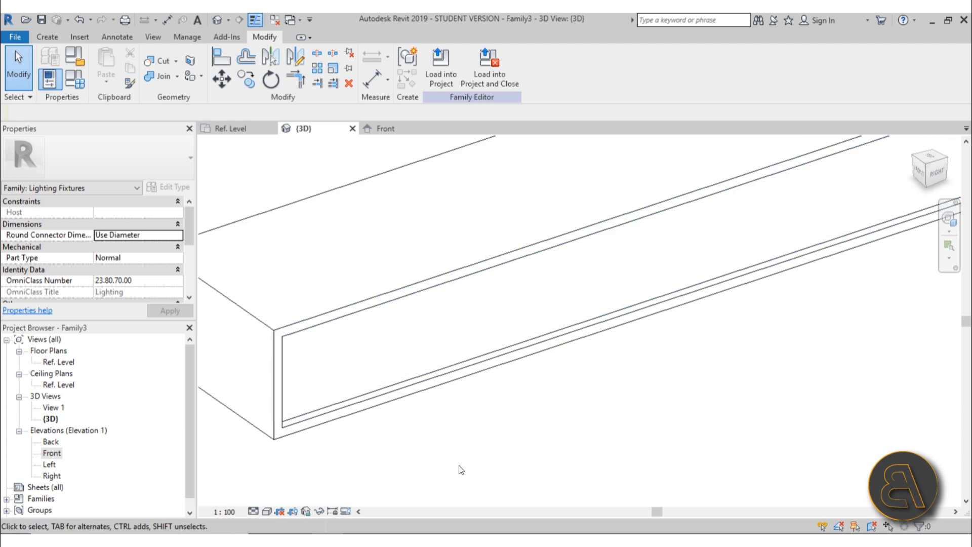
pyautogui.scroll(-2, 383, 372)
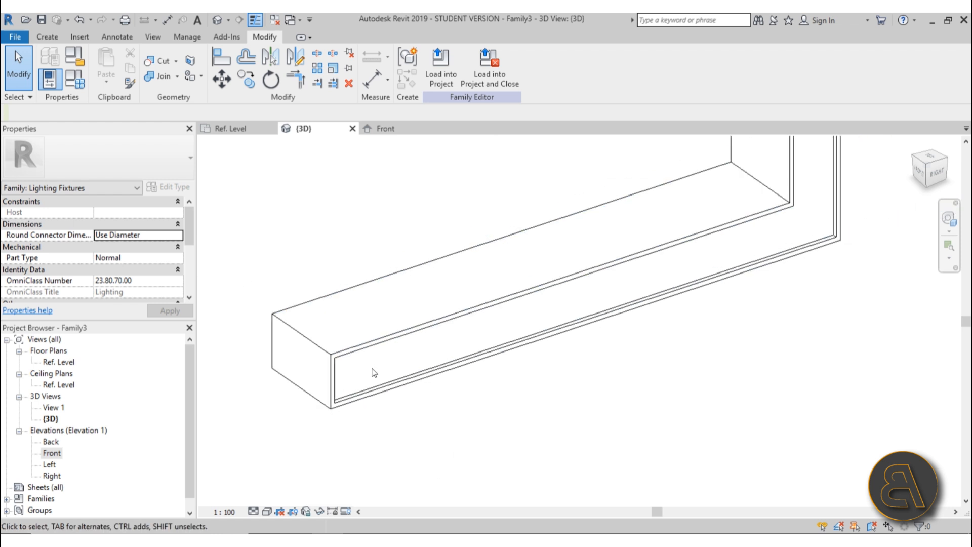
pyautogui.scroll(2, 375, 381)
pyautogui.click(321, 405)
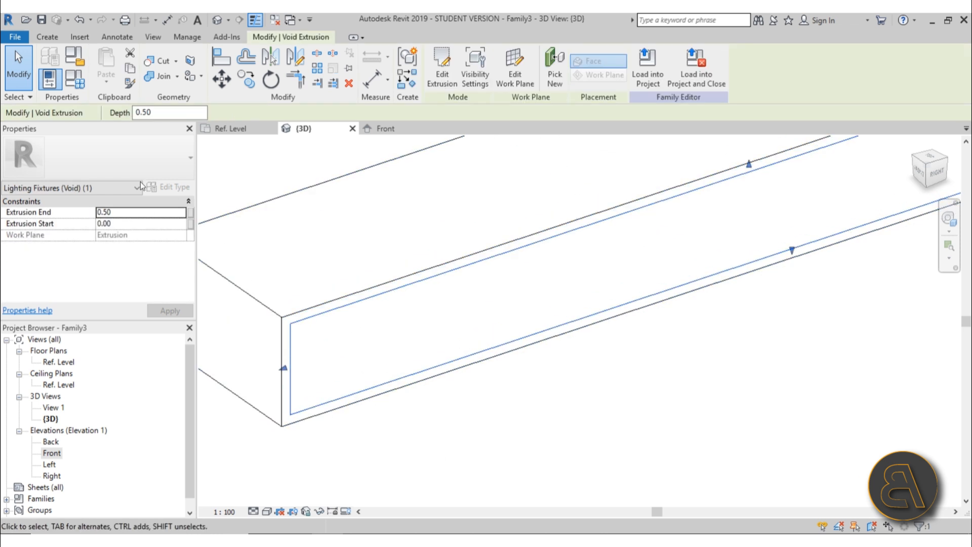
# Inspect the finished void recess on the foot, including its underside and its corner with the post
pyautogui.click(356, 422)
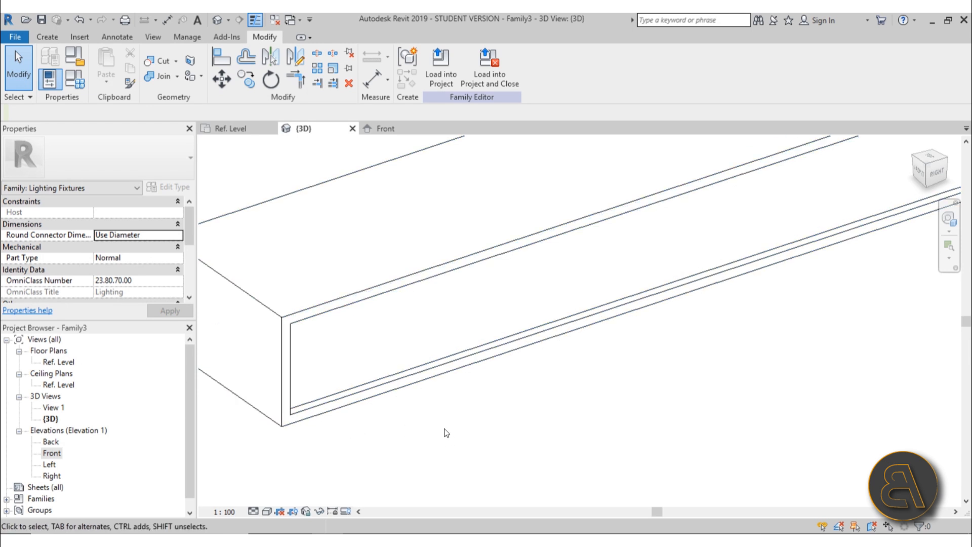
pyautogui.scroll(-8, 303, 338)
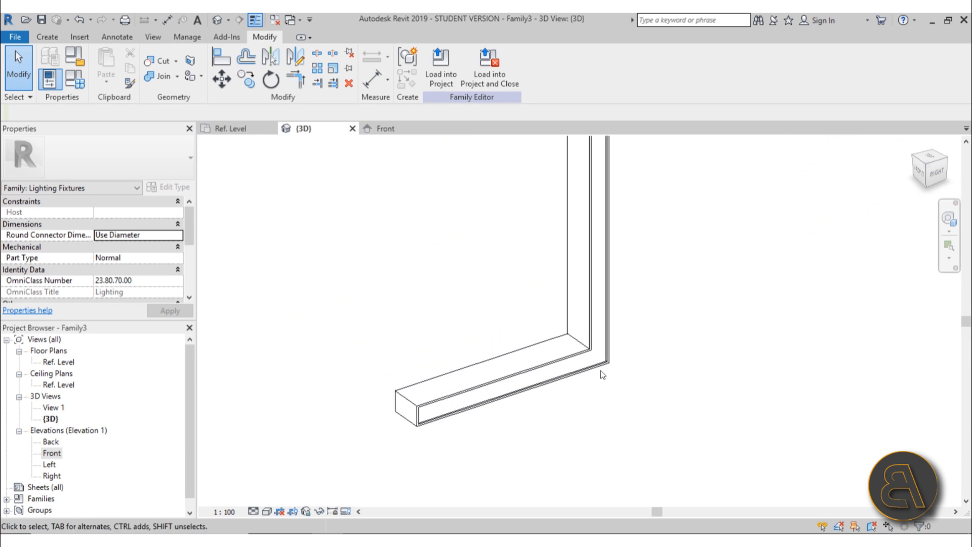
pyautogui.scroll(4, 463, 218)
pyautogui.scroll(-2, 539, 417)
pyautogui.keyDown('shift'); pyautogui.moveTo(539, 416); pyautogui.dragTo(551, 142, button='middle'); pyautogui.keyUp('shift')
pyautogui.scroll(7, 502, 318)
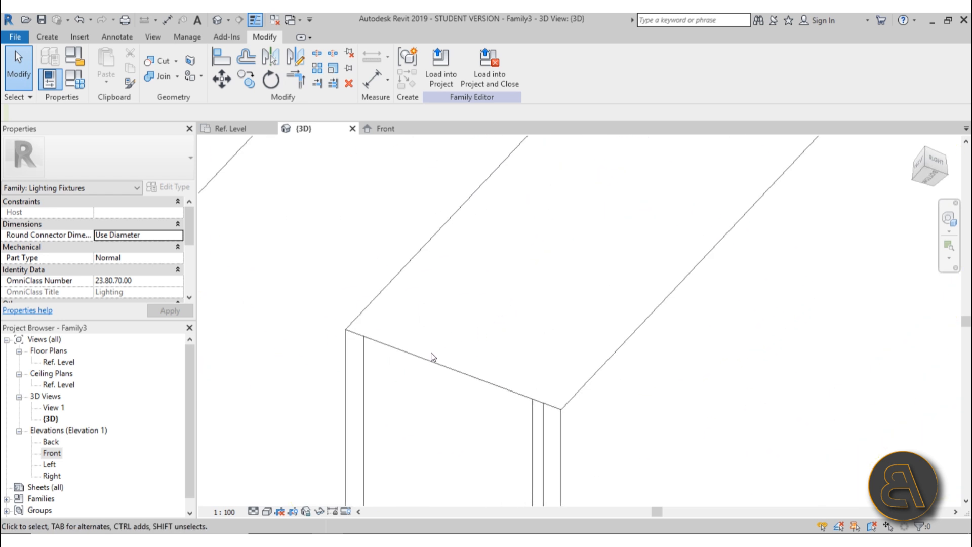
pyautogui.scroll(-4, 375, 197)
pyautogui.scroll(-3, 484, 343)
pyautogui.scroll(6, 444, 309)
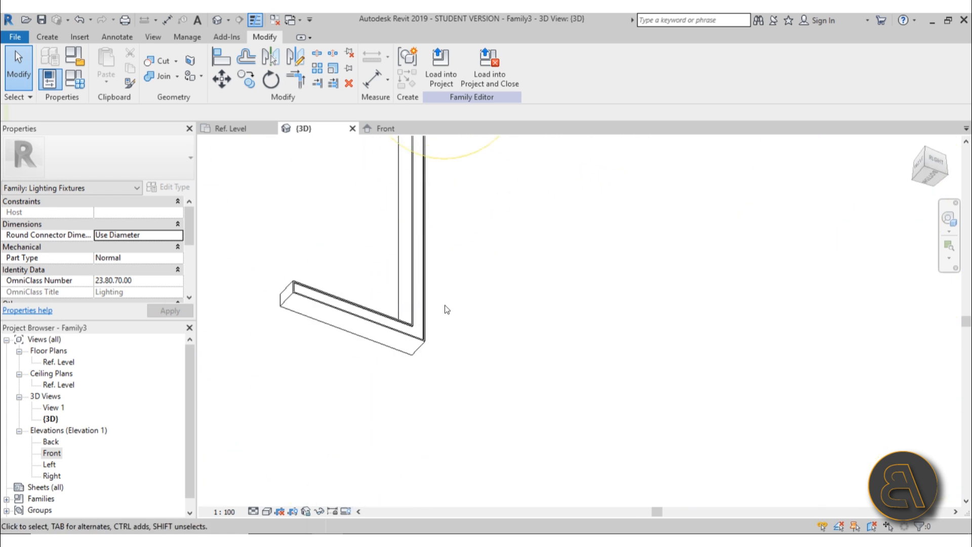
# Examine the upper end of the post's recess where it meets the underside of the bar
pyautogui.scroll(-3, 403, 241)
pyautogui.moveTo(402, 218); pyautogui.dragTo(332, 396, button='middle')
pyautogui.moveTo(336, 202); pyautogui.dragTo(327, 402, button='middle')
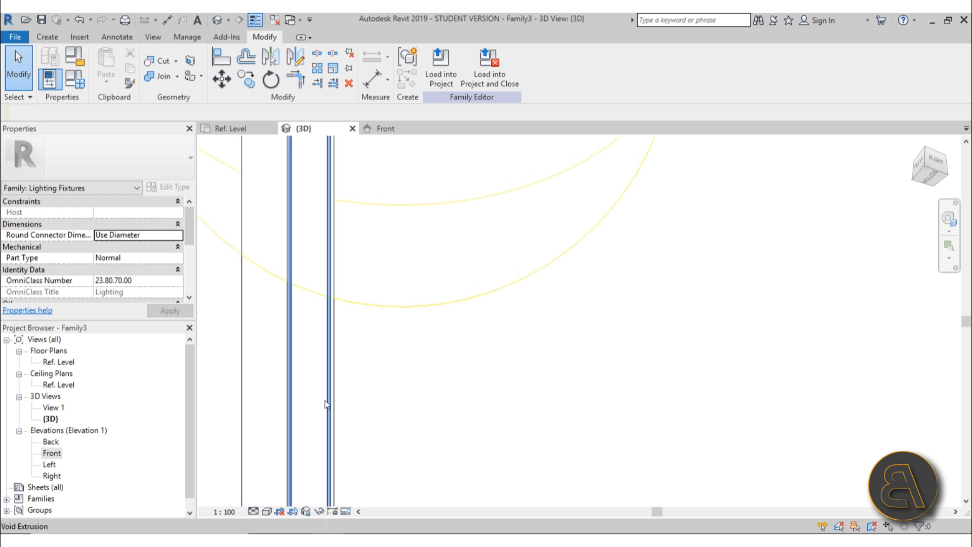
pyautogui.moveTo(313, 146); pyautogui.dragTo(311, 396, button='middle')
pyautogui.scroll(4, 304, 400)
pyautogui.scroll(4, 288, 444)
pyautogui.scroll(-3, 336, 206)
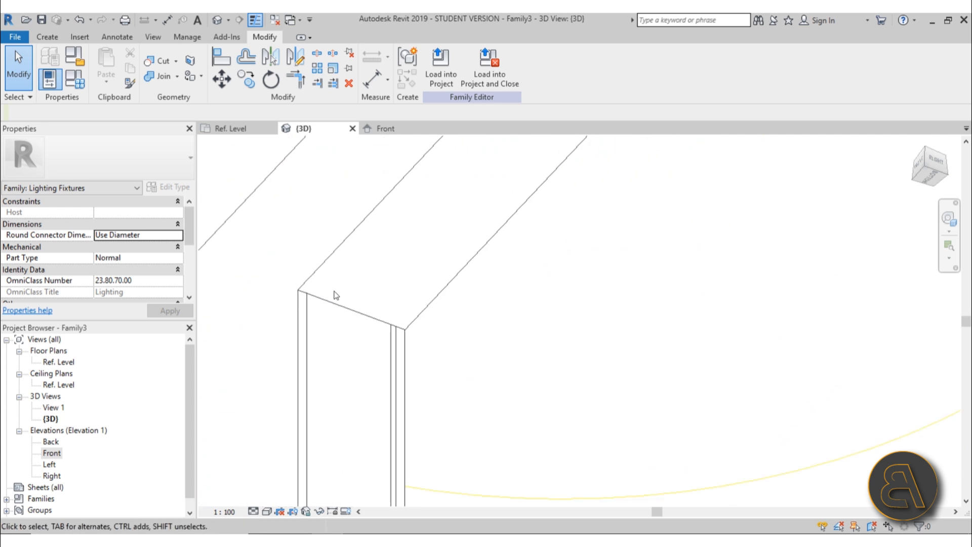
pyautogui.scroll(-2, 399, 369)
pyautogui.moveTo(399, 369); pyautogui.dragTo(358, 325, button='middle')
pyautogui.scroll(3, 358, 327)
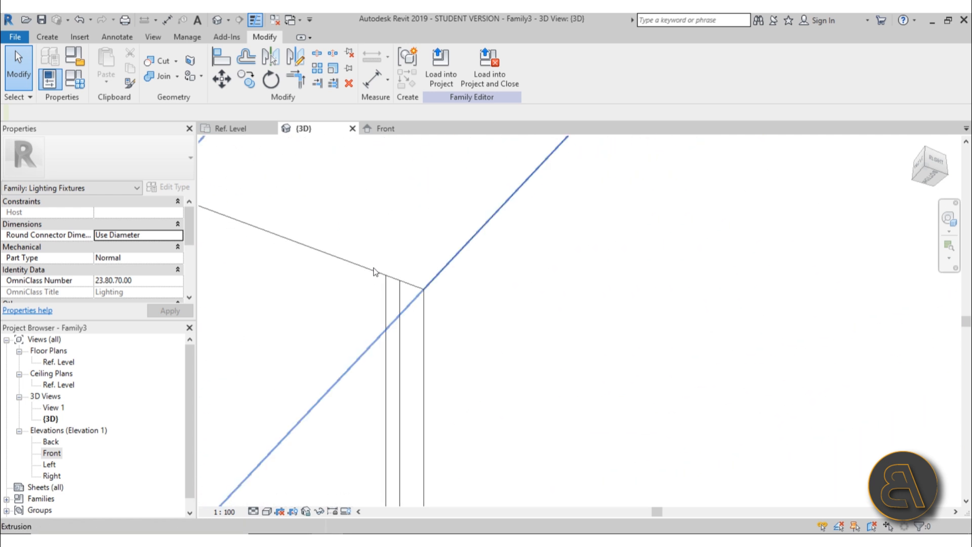
pyautogui.scroll(-3, 377, 269)
pyautogui.keyDown('shift'); pyautogui.moveTo(373, 276); pyautogui.dragTo(402, 424, button='middle'); pyautogui.keyUp('shift')
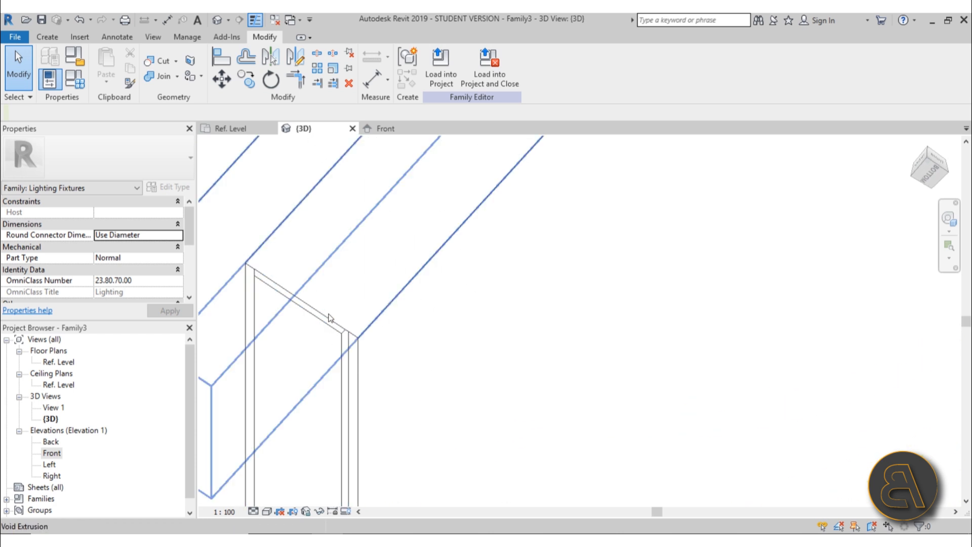
pyautogui.scroll(2, 330, 314)
pyautogui.scroll(-7, 328, 305)
pyautogui.moveTo(335, 308); pyautogui.dragTo(281, 420, button='middle')
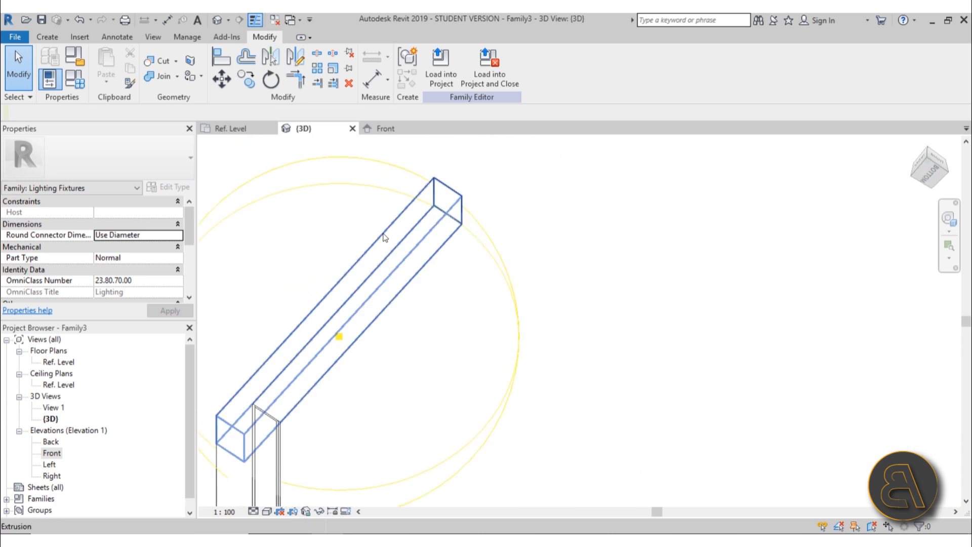
pyautogui.moveTo(383, 235); pyautogui.dragTo(426, 173, button='middle')
# Start a void extrusion and pick the bar's underside as its work plane
pyautogui.click(40, 38)
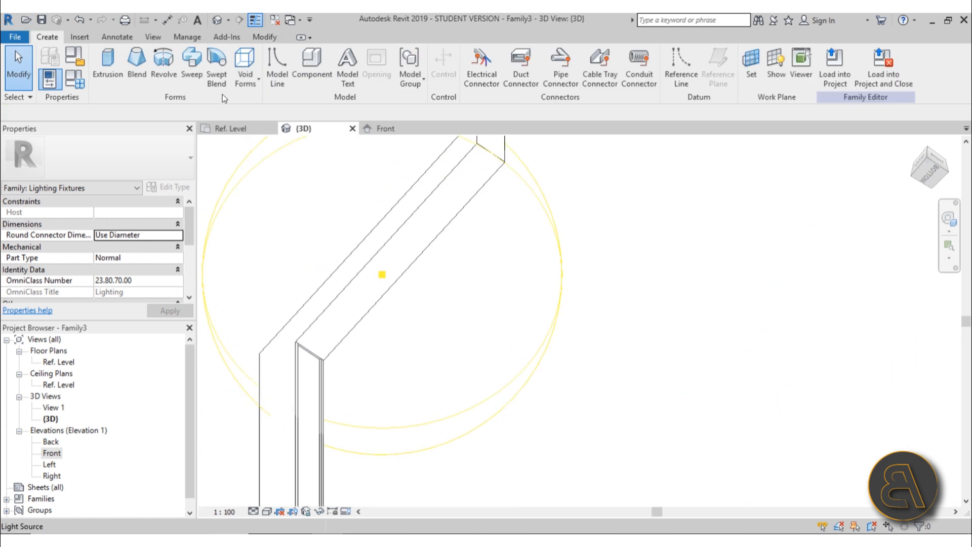
pyautogui.click(245, 68)
pyautogui.click(215, 102)
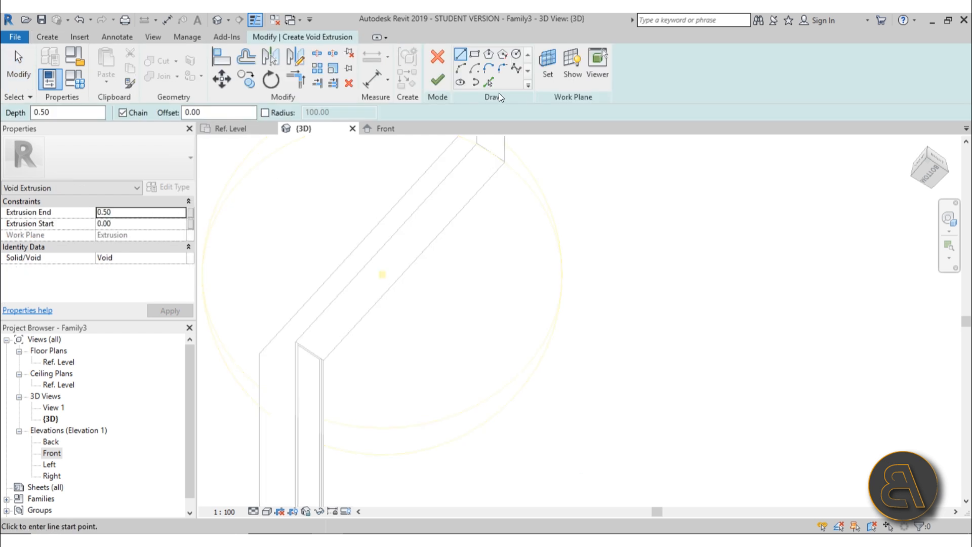
pyautogui.click(547, 63)
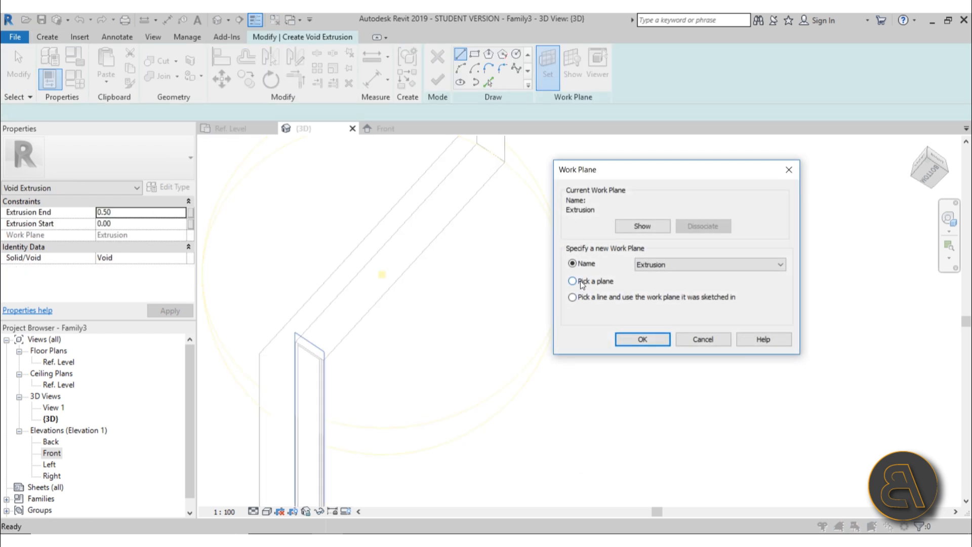
pyautogui.click(640, 338)
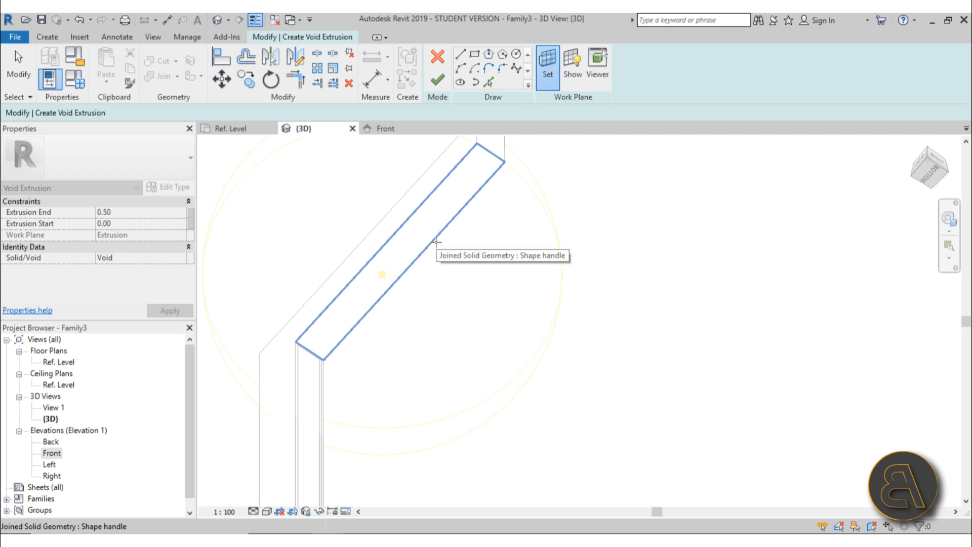
pyautogui.click(431, 237)
pyautogui.scroll(2, 375, 287)
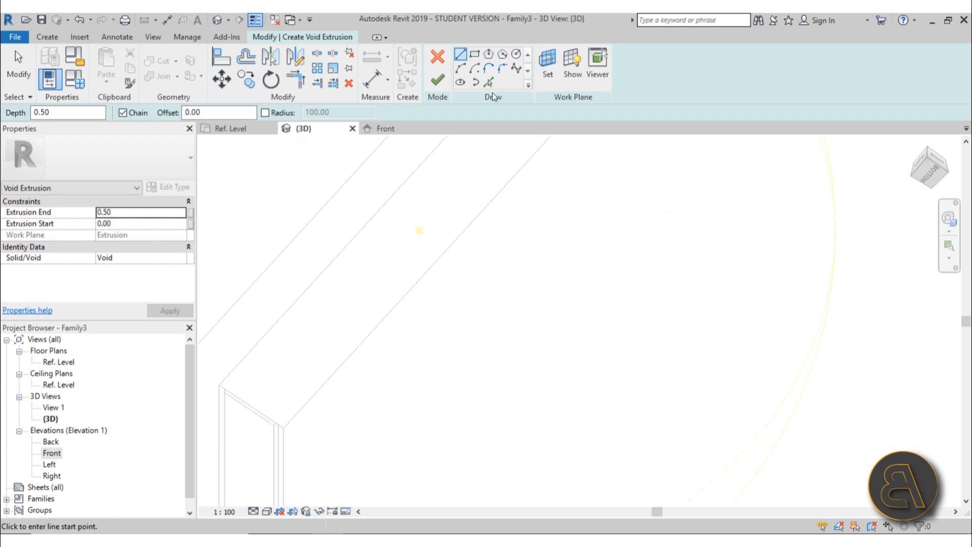
# Sketch the void outline by picking the bar underside's edges, offsetting the long edges and free end 0.50 inward, plus the edge at the post
pyautogui.click(488, 82)
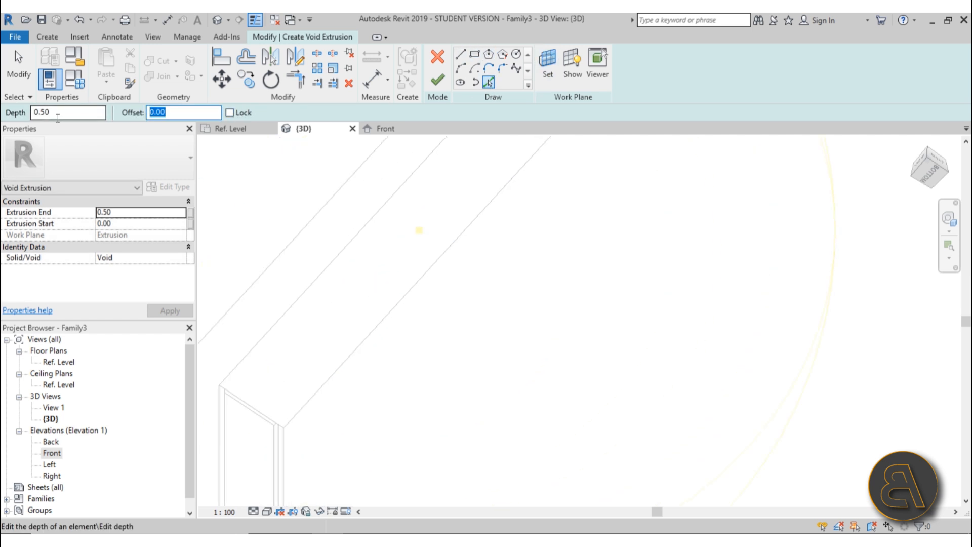
pyautogui.click(411, 283)
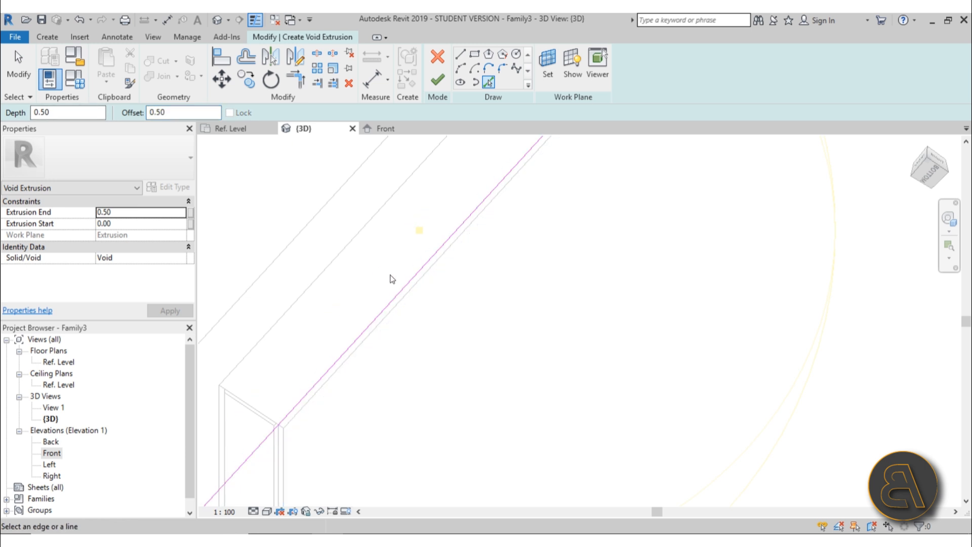
pyautogui.click(349, 249)
pyautogui.scroll(-2, 436, 229)
pyautogui.moveTo(437, 228); pyautogui.dragTo(270, 433, button='middle')
pyautogui.scroll(3, 390, 266)
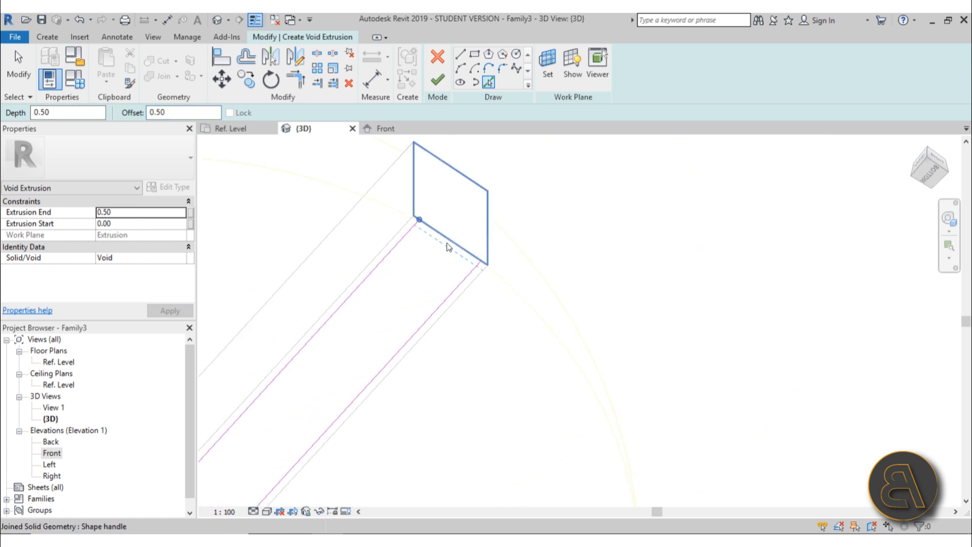
pyautogui.click(446, 240)
pyautogui.scroll(-5, 445, 241)
pyautogui.moveTo(445, 241); pyautogui.dragTo(484, 202, button='middle')
pyautogui.scroll(5, 336, 380)
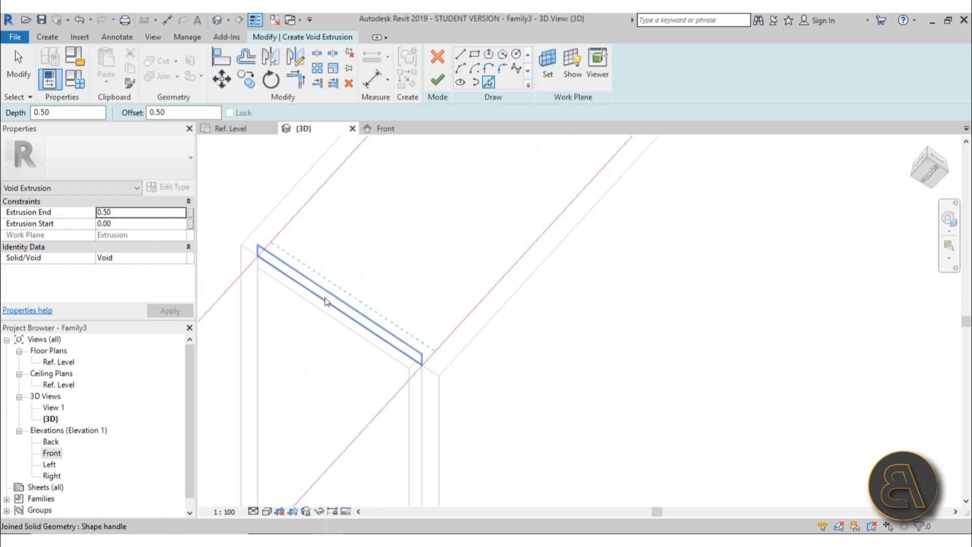
pyautogui.click(304, 284)
# Trim the bar's sketch lines to corners to close the outline and finish the void extrusion with a depth of 0.50
pyautogui.press('t')
pyautogui.press('r')
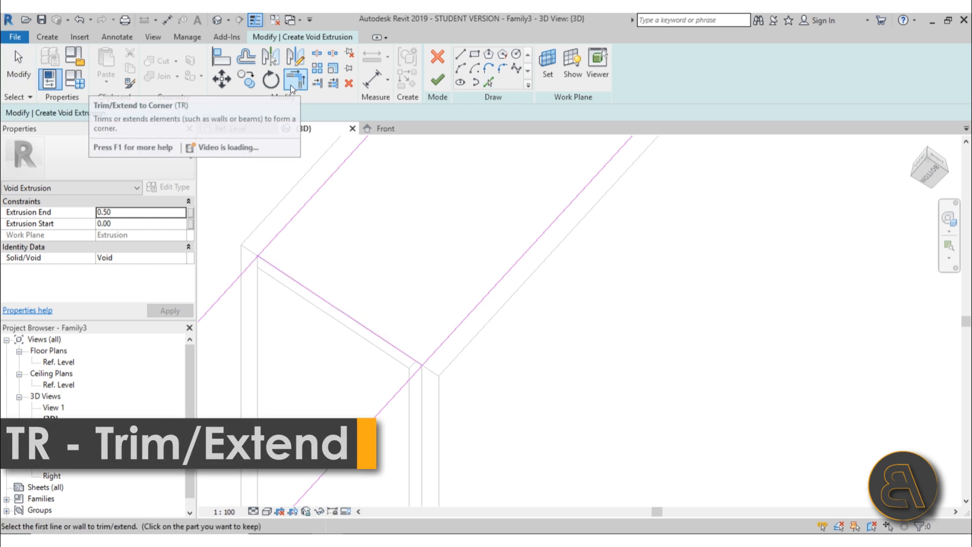
pyautogui.click(273, 265)
pyautogui.click(438, 344)
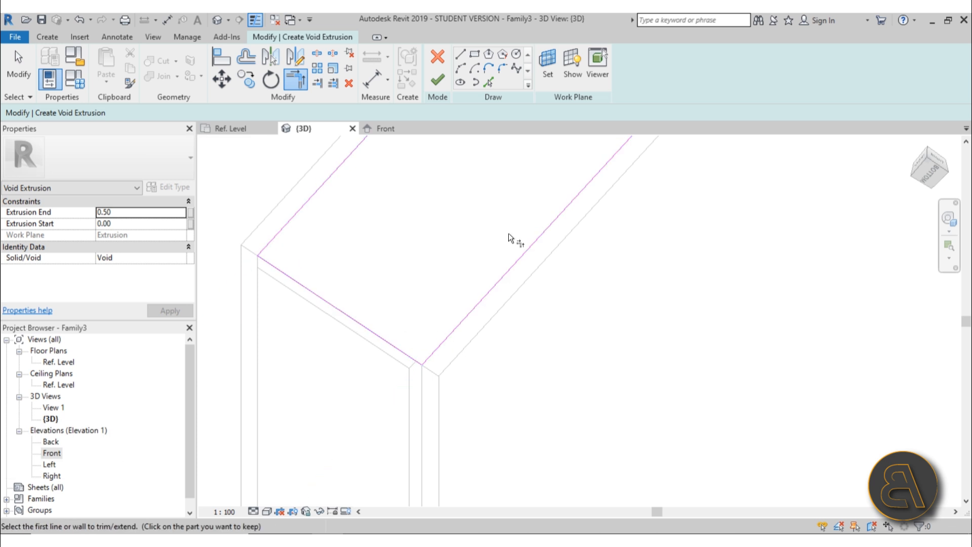
pyautogui.keyDown('shift'); pyautogui.moveTo(512, 239); pyautogui.dragTo(467, 310, button='middle'); pyautogui.keyUp('shift')
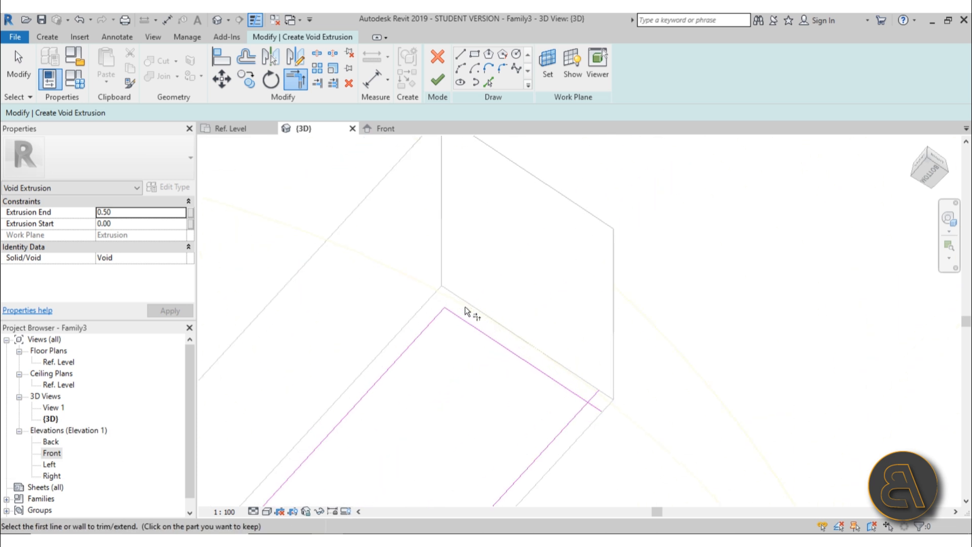
pyautogui.click(526, 363)
pyautogui.click(573, 422)
pyautogui.click(438, 80)
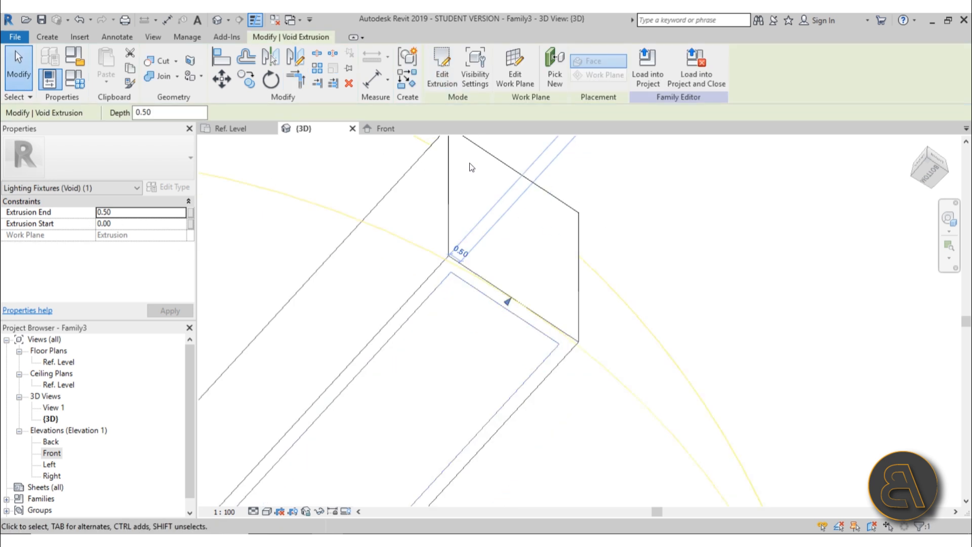
# Check how the bar's new recess meets the post's recess at their shared corner
pyautogui.scroll(-3, 470, 164)
pyautogui.moveTo(488, 399); pyautogui.dragTo(704, 101, button='middle')
pyautogui.scroll(3, 373, 320)
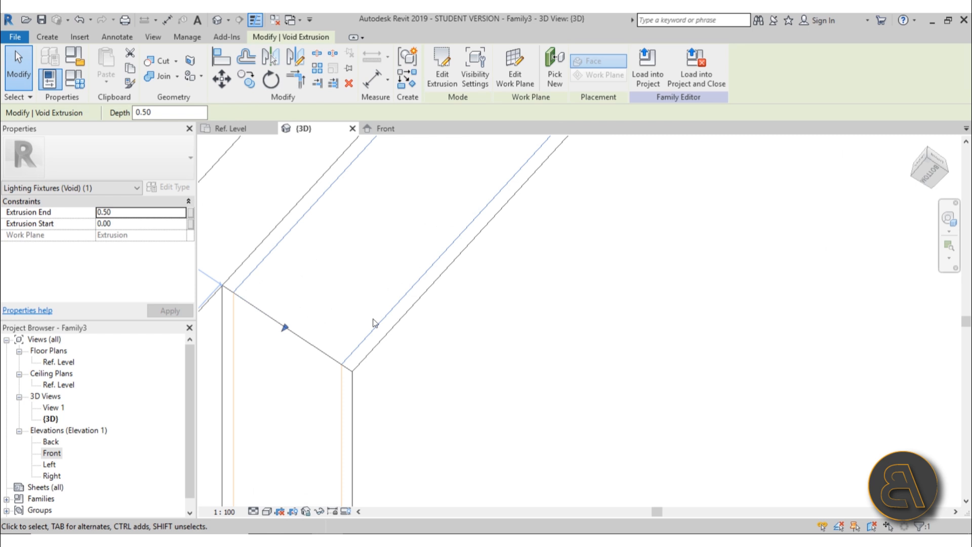
pyautogui.click(442, 409)
pyautogui.keyDown('shift'); pyautogui.moveTo(445, 405); pyautogui.dragTo(421, 416, button='middle'); pyautogui.keyUp('shift')
pyautogui.scroll(2, 440, 420)
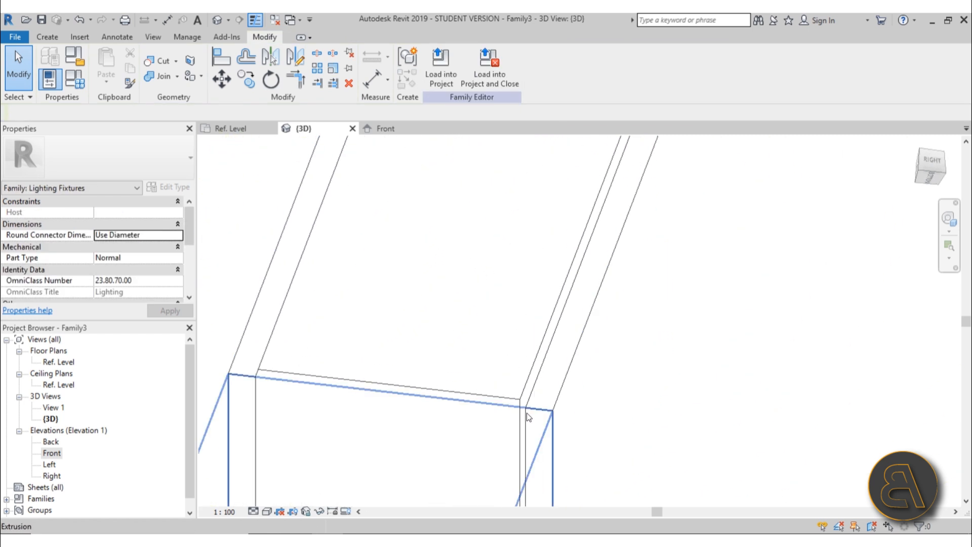
pyautogui.moveTo(526, 412)
pyautogui.keyDown('shift'); pyautogui.mouseDown(button='middle')
pyautogui.moveTo(548, 354)
pyautogui.moveTo(514, 403)
pyautogui.mouseUp(button='middle'); pyautogui.keyUp('shift')
pyautogui.keyDown('shift'); pyautogui.moveTo(482, 263); pyautogui.dragTo(526, 337, button='middle'); pyautogui.keyUp('shift')
# Examine the recess along the whole underside of the bar, including its inset at the free end
pyautogui.scroll(-5, 476, 253)
pyautogui.keyDown('shift'); pyautogui.moveTo(606, 358); pyautogui.dragTo(494, 132, button='middle'); pyautogui.keyUp('shift')
pyautogui.moveTo(498, 218); pyautogui.dragTo(487, 330, button='middle')
pyautogui.scroll(5, 484, 291)
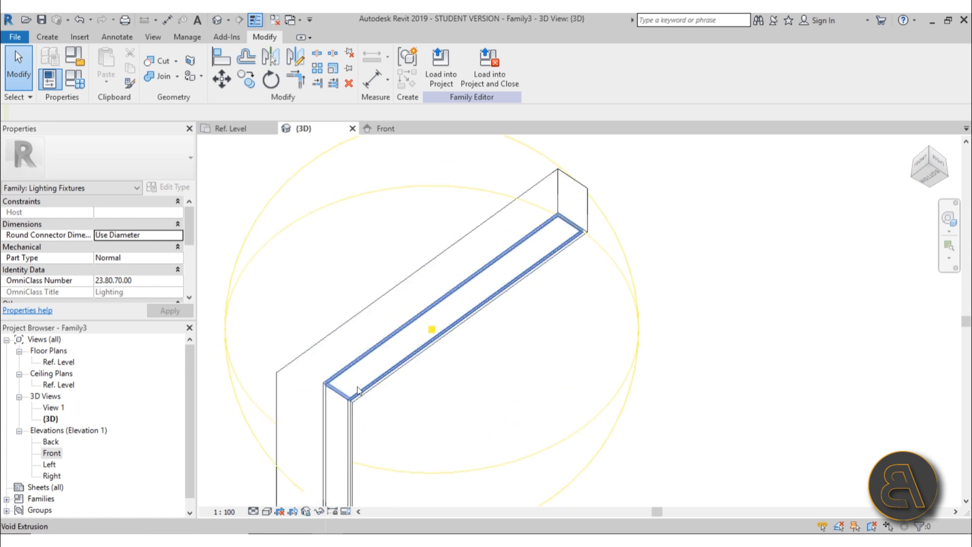
pyautogui.scroll(-3, 399, 293)
pyautogui.scroll(4, 407, 320)
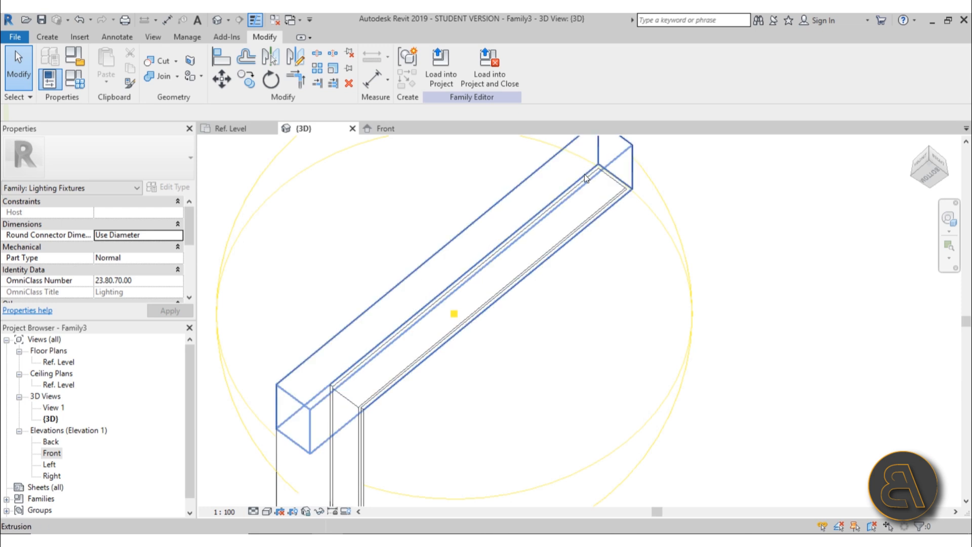
pyautogui.scroll(-1, 577, 187)
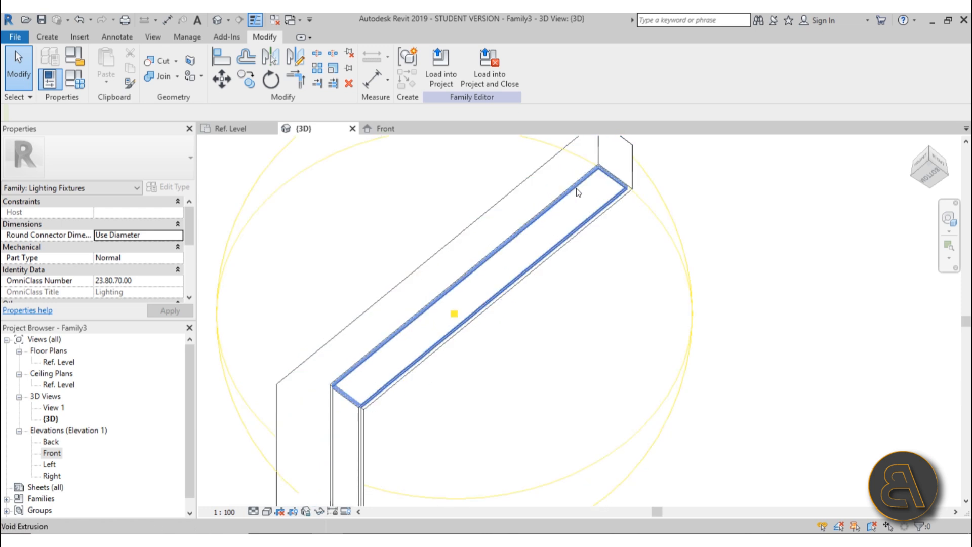
pyautogui.scroll(4, 609, 150)
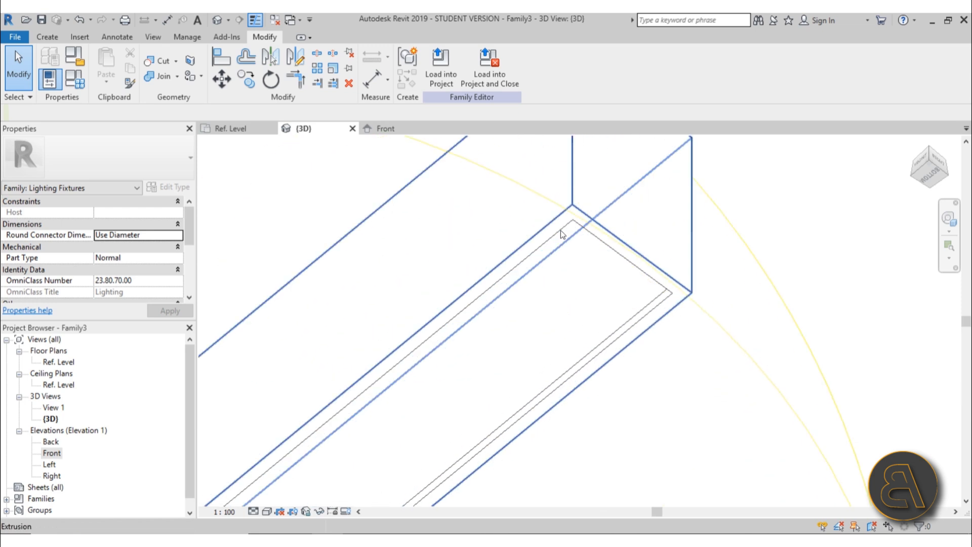
pyautogui.scroll(-4, 593, 172)
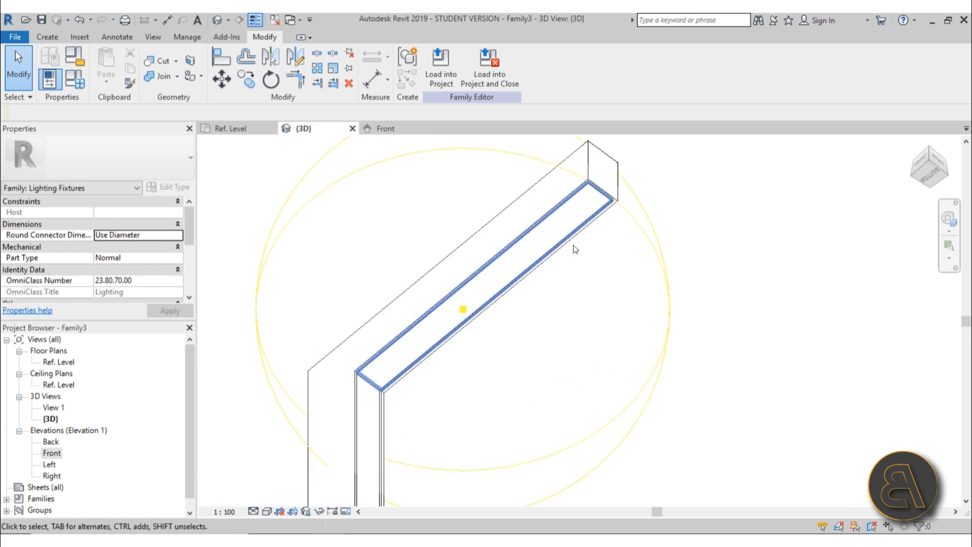
# Start a solid extrusion and pick the inner face of the bar's recess as its work plane
pyautogui.click(48, 38)
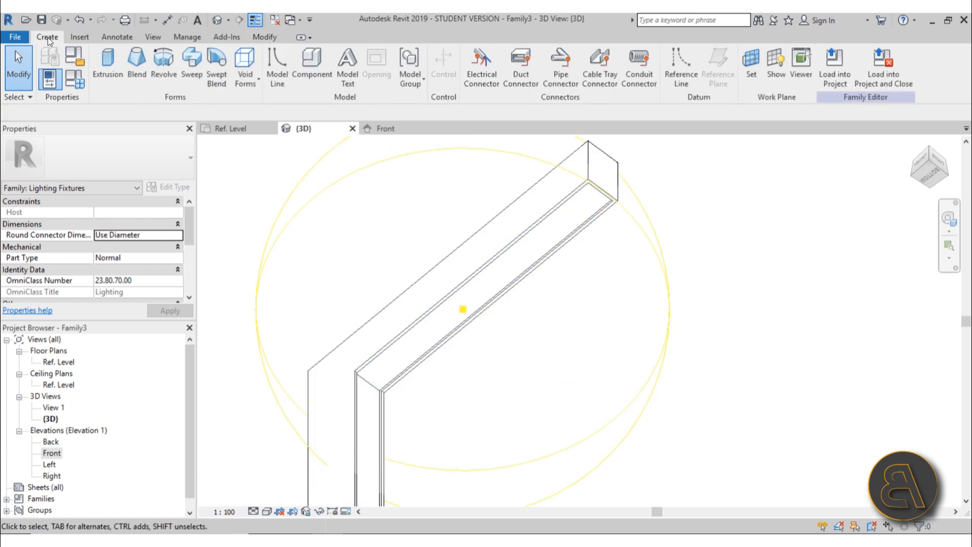
pyautogui.click(108, 66)
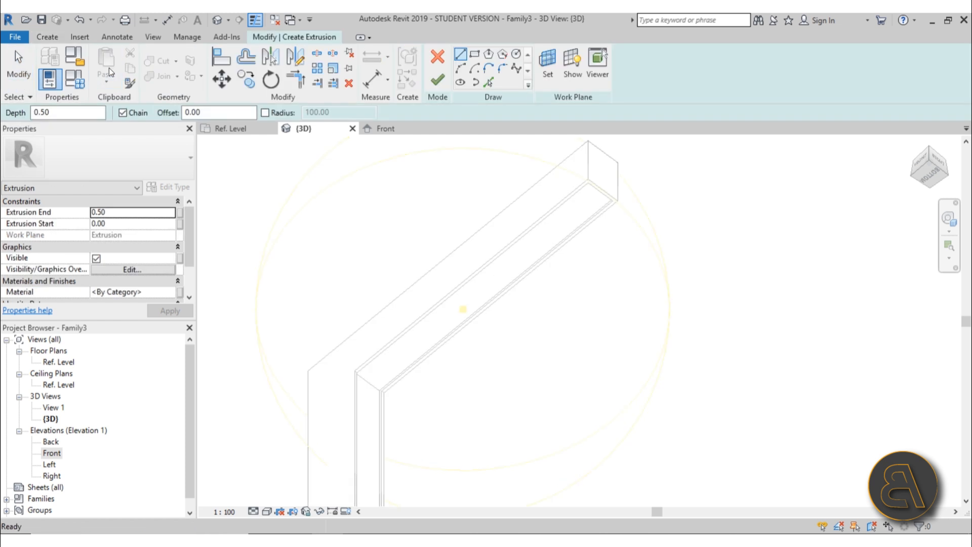
pyautogui.click(548, 64)
pyautogui.click(608, 281)
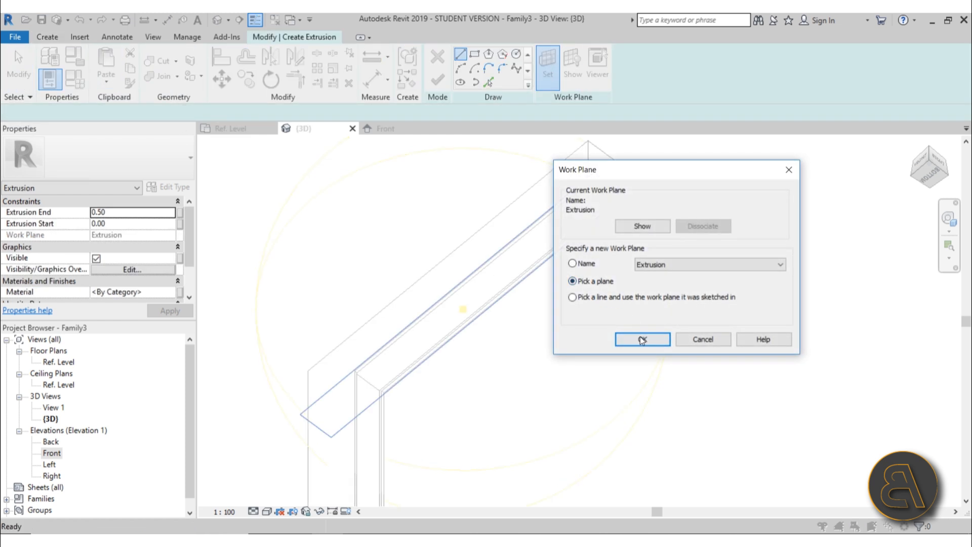
pyautogui.click(642, 339)
pyautogui.scroll(5, 589, 188)
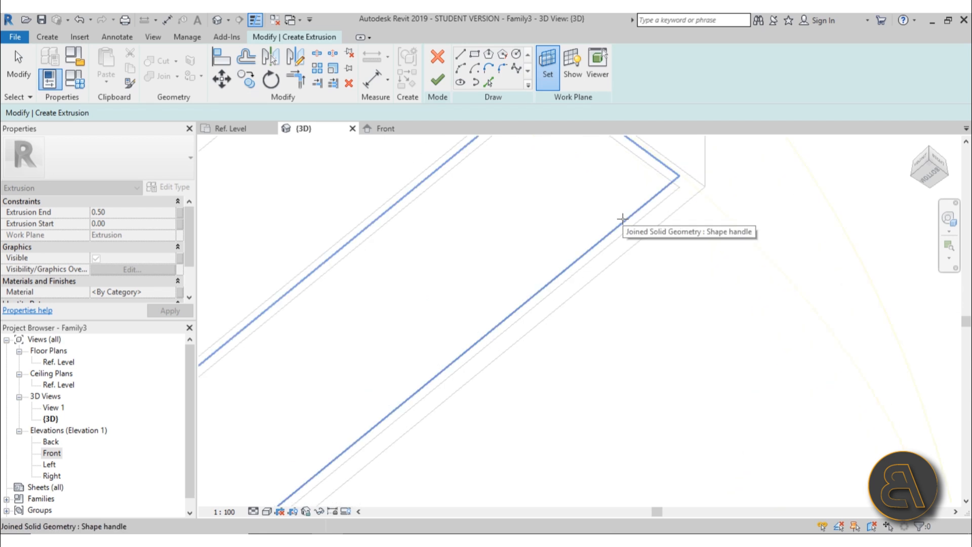
pyautogui.click(623, 219)
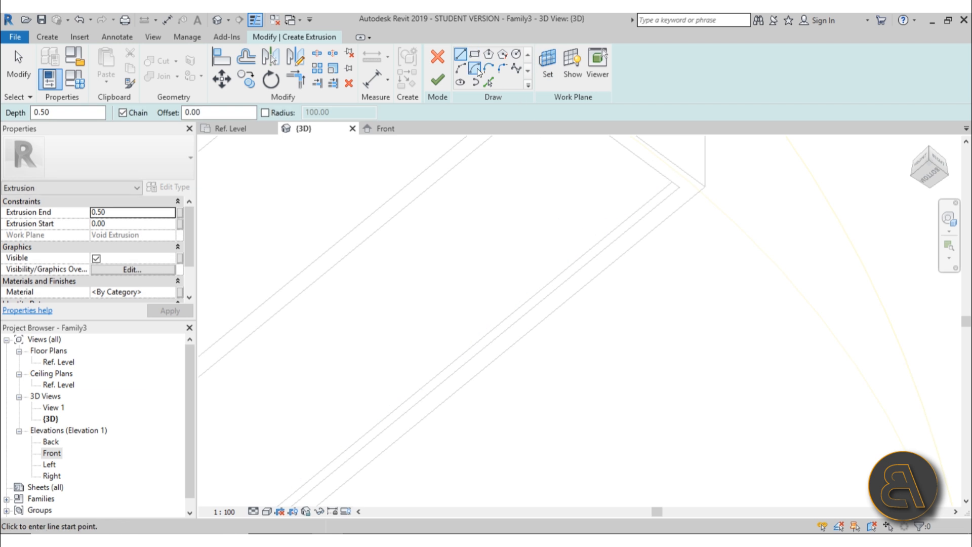
# Pick the four edges of the bar's recess as sketch lines for the solid extrusion's outline
pyautogui.click(488, 82)
pyautogui.click(619, 232)
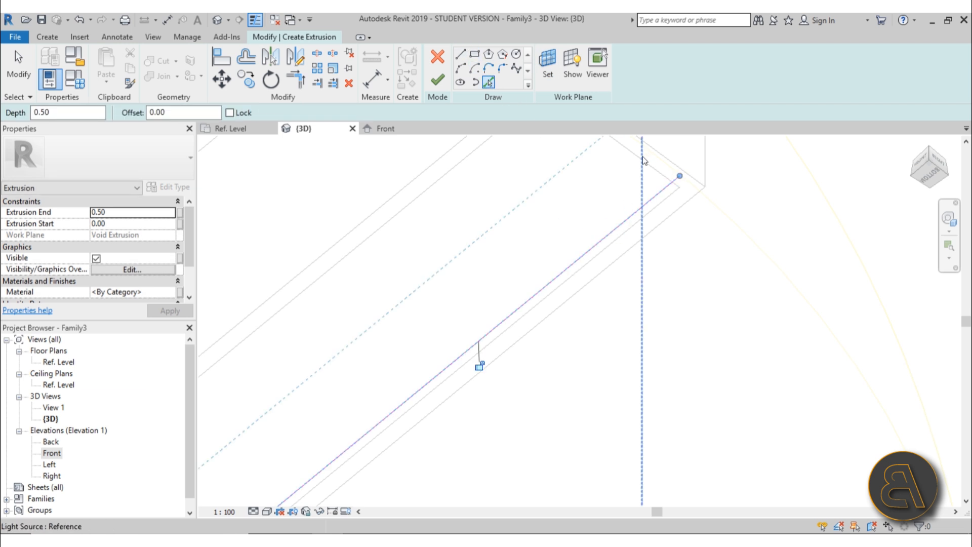
pyautogui.click(632, 156)
pyautogui.scroll(-3, 537, 208)
pyautogui.moveTo(536, 207); pyautogui.dragTo(536, 229, button='middle')
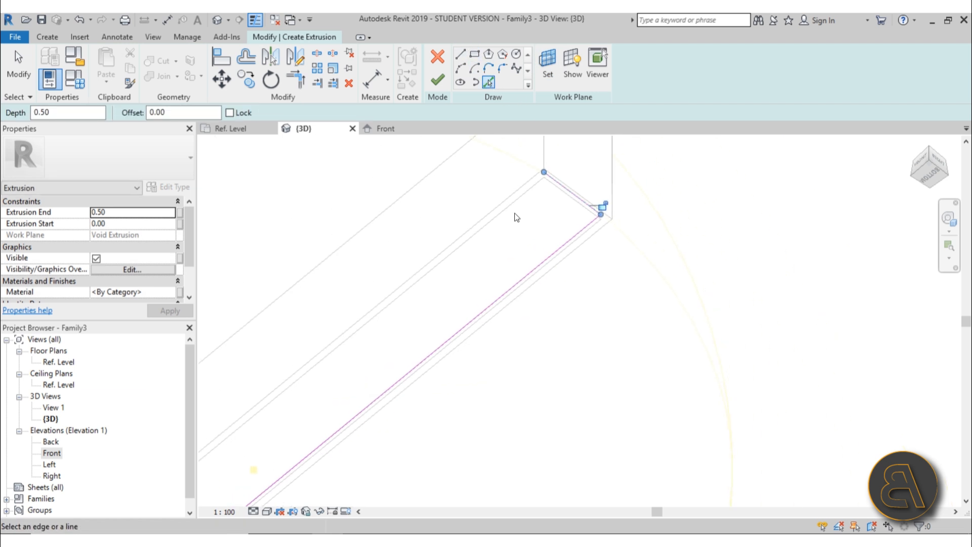
pyautogui.click(512, 207)
pyautogui.moveTo(497, 299); pyautogui.dragTo(607, 119, button='middle')
pyautogui.moveTo(378, 333); pyautogui.dragTo(625, 196, button='middle')
pyautogui.scroll(4, 369, 298)
pyautogui.scroll(1, 371, 302)
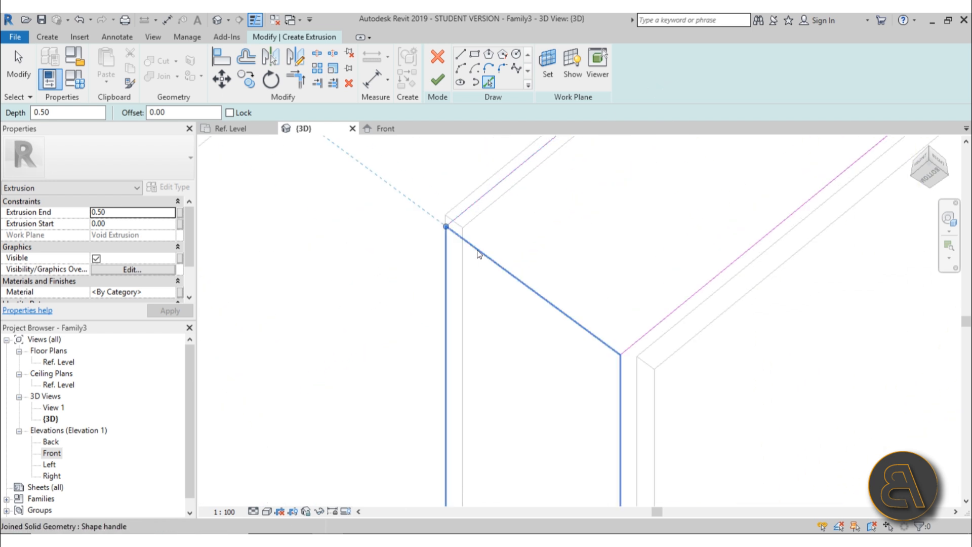
pyautogui.click(477, 250)
pyautogui.scroll(-4, 297, 286)
pyautogui.press('Escape')
# Trim the sketch lines to a corner at the post end and finish the bar's solid extrusion with a depth of 0.50
pyautogui.scroll(4, 366, 291)
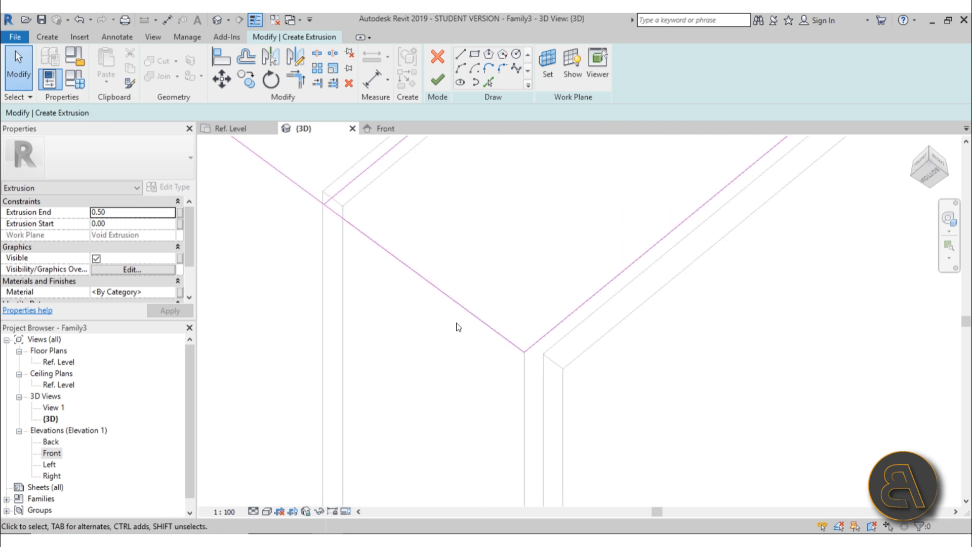
pyautogui.scroll(1, 457, 323)
pyautogui.scroll(-3, 458, 326)
pyautogui.press('t')
pyautogui.press('r')
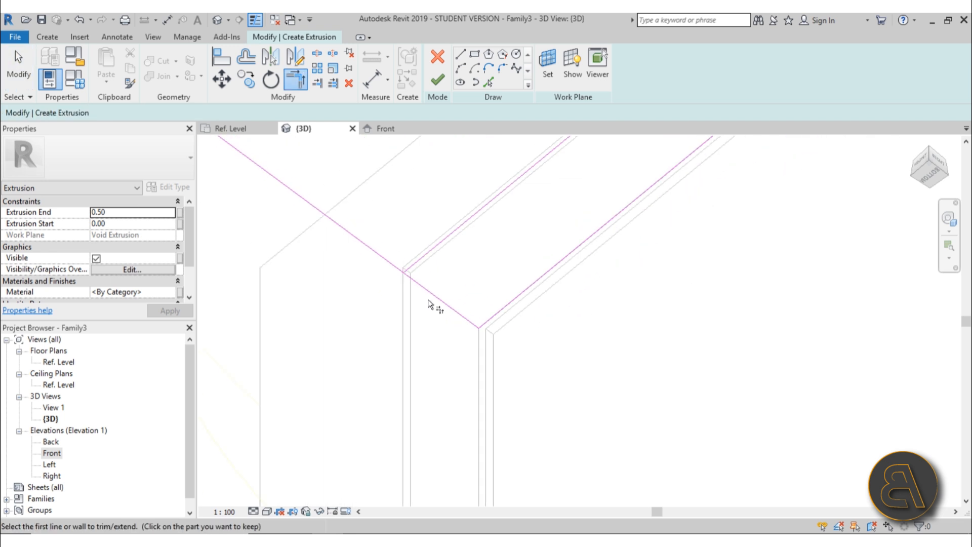
pyautogui.click(424, 282)
pyautogui.click(418, 262)
pyautogui.scroll(-4, 397, 369)
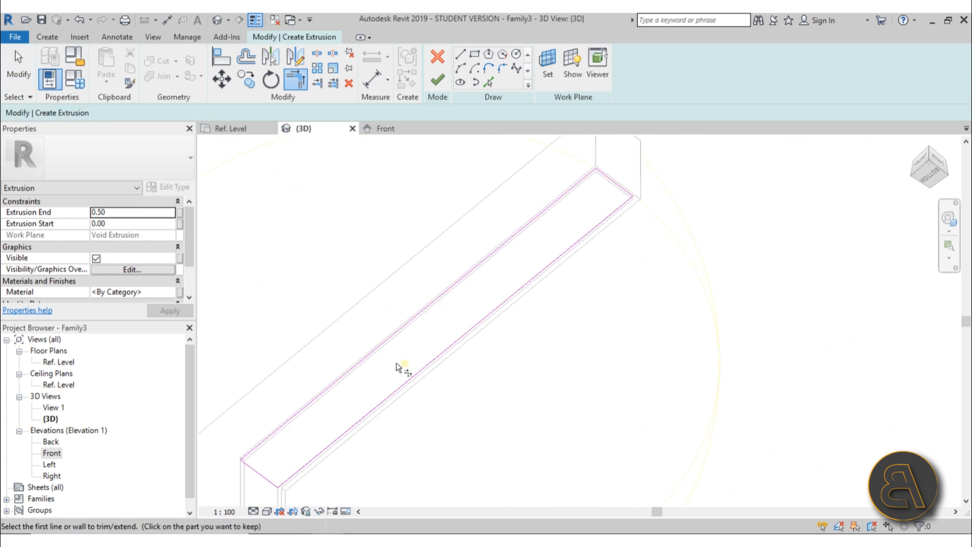
pyautogui.scroll(3, 617, 213)
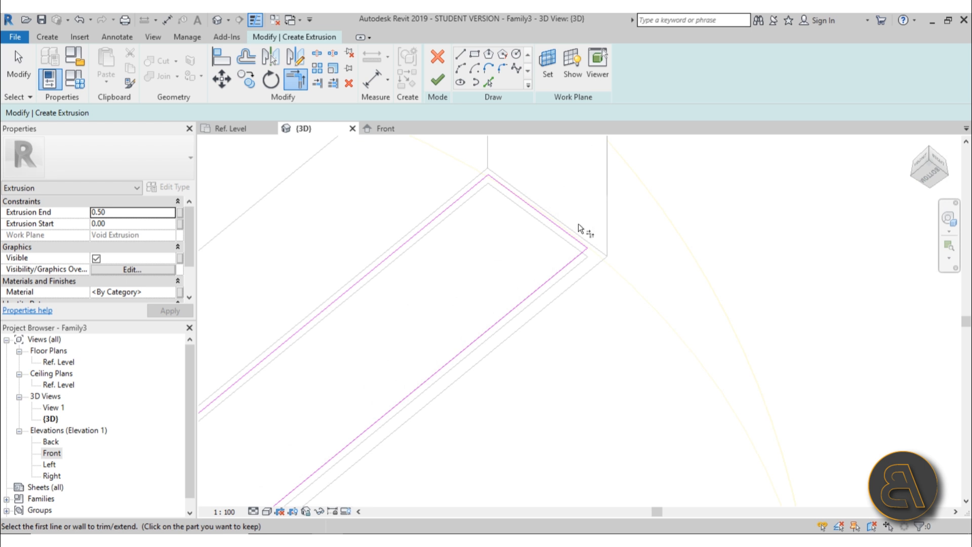
pyautogui.click(437, 80)
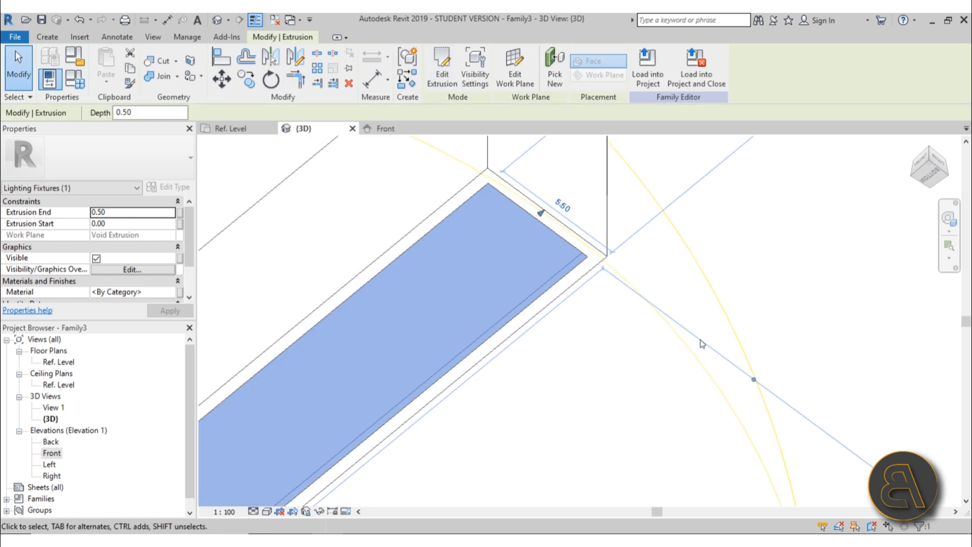
# Select the new solid in the bar's recess and examine its fit along the underside and at the post corner
pyautogui.click(612, 390)
pyautogui.click(571, 266)
pyautogui.scroll(-5, 570, 264)
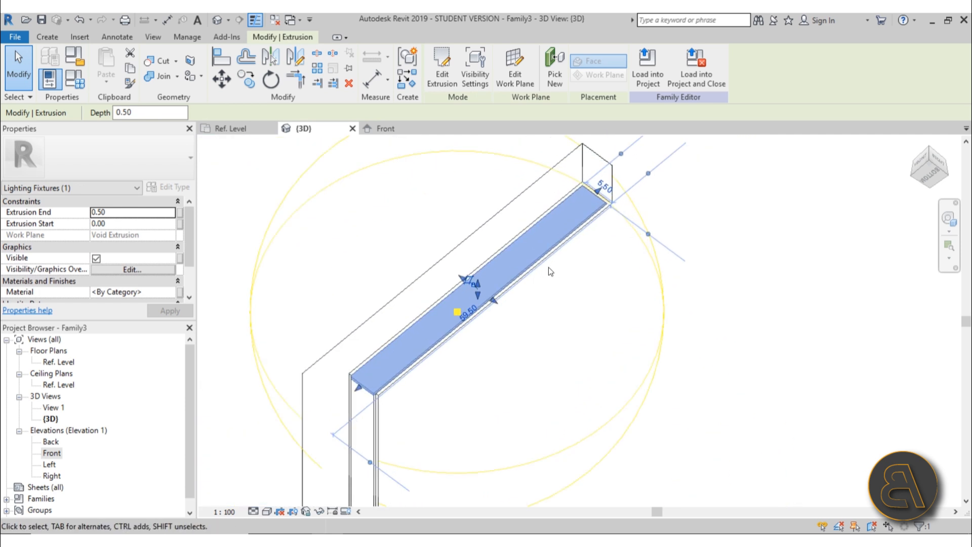
pyautogui.scroll(2, 548, 267)
pyautogui.moveTo(548, 268); pyautogui.dragTo(533, 327, button='middle')
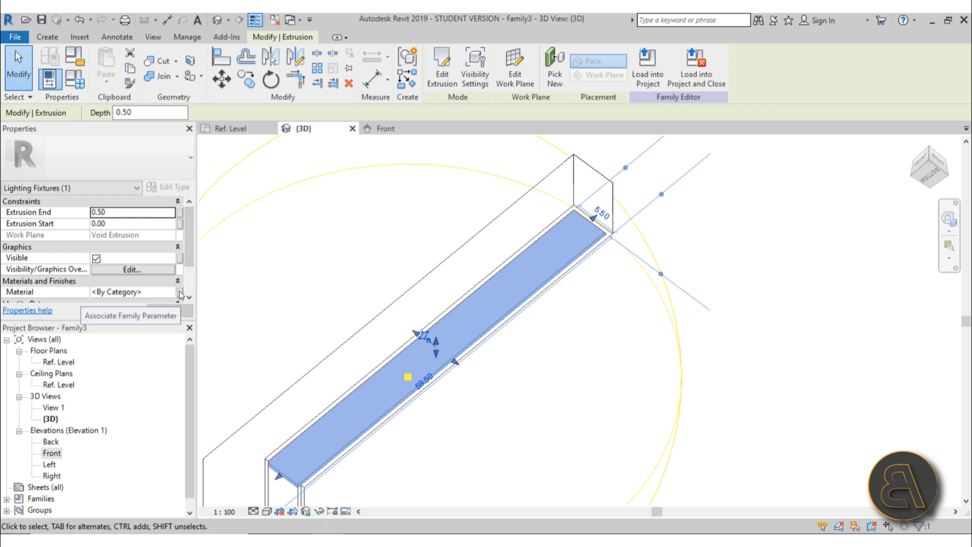
pyautogui.moveTo(353, 419); pyautogui.dragTo(360, 265, button='middle')
pyautogui.scroll(3, 298, 307)
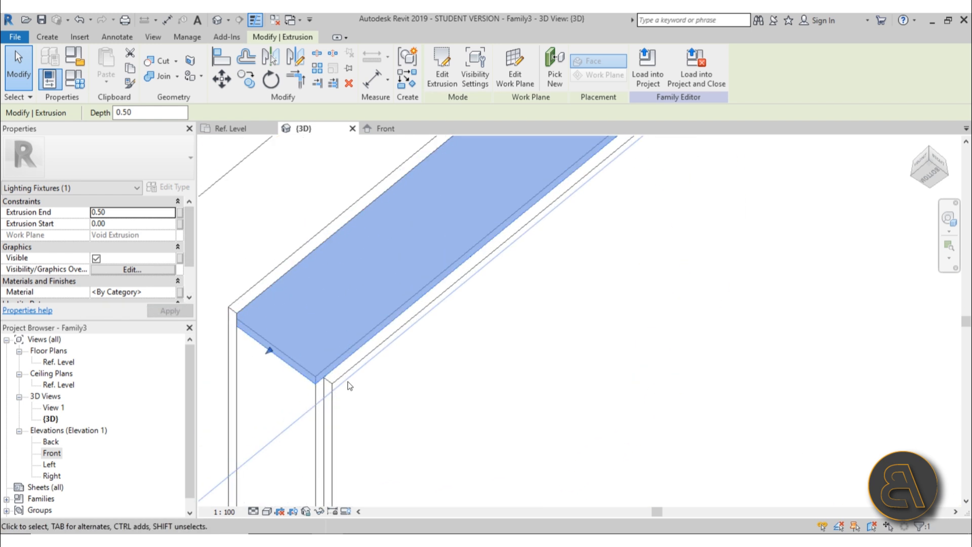
pyautogui.scroll(-2, 309, 330)
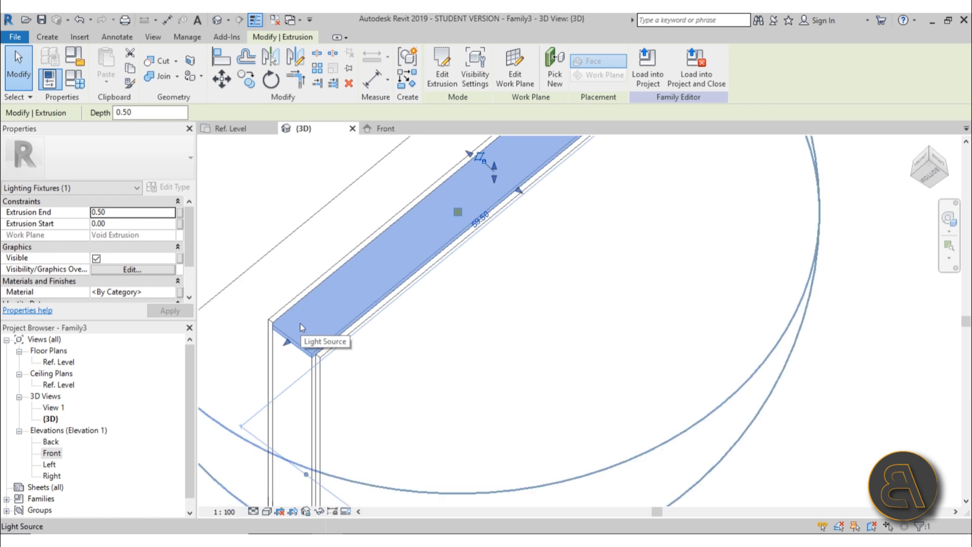
pyautogui.scroll(-2, 387, 377)
pyautogui.moveTo(388, 379); pyautogui.dragTo(358, 388, button='middle')
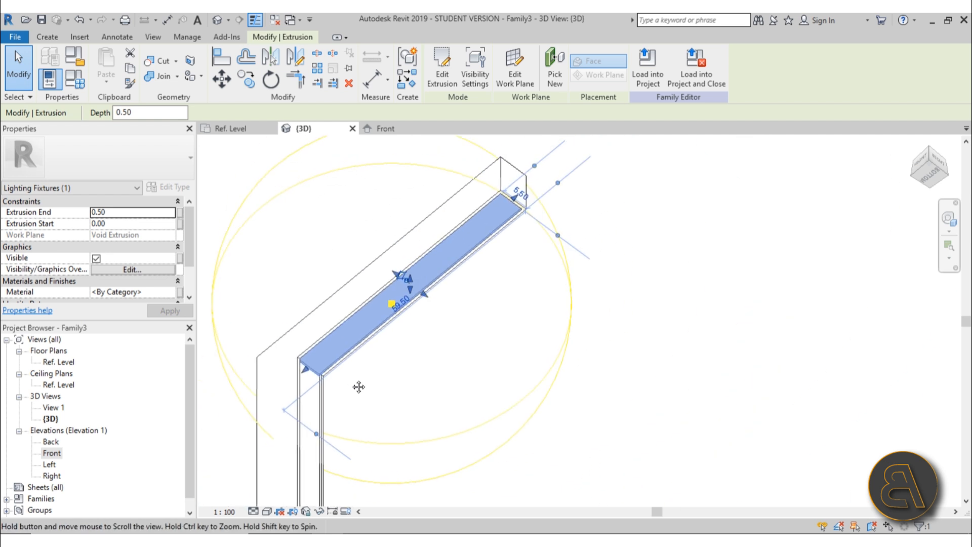
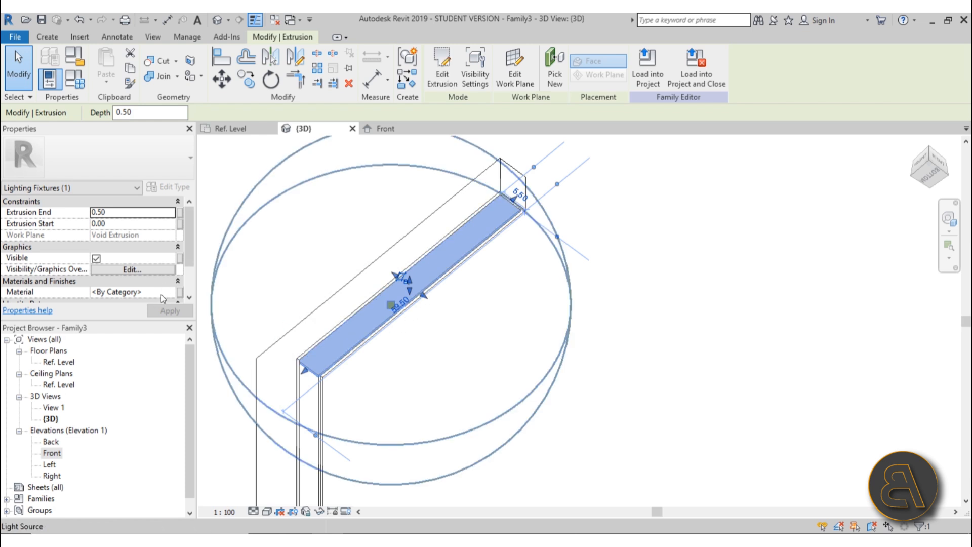
# Open the solid's material assignment and add Glass, White, High Luminance from the AEC glass library to the project materials
pyautogui.press('Escape')
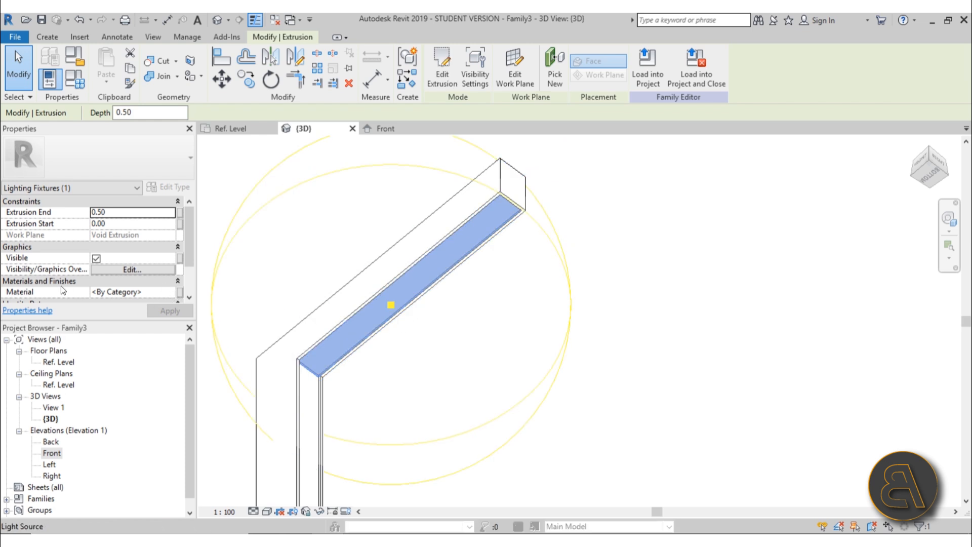
pyautogui.click(170, 293)
pyautogui.click(171, 292)
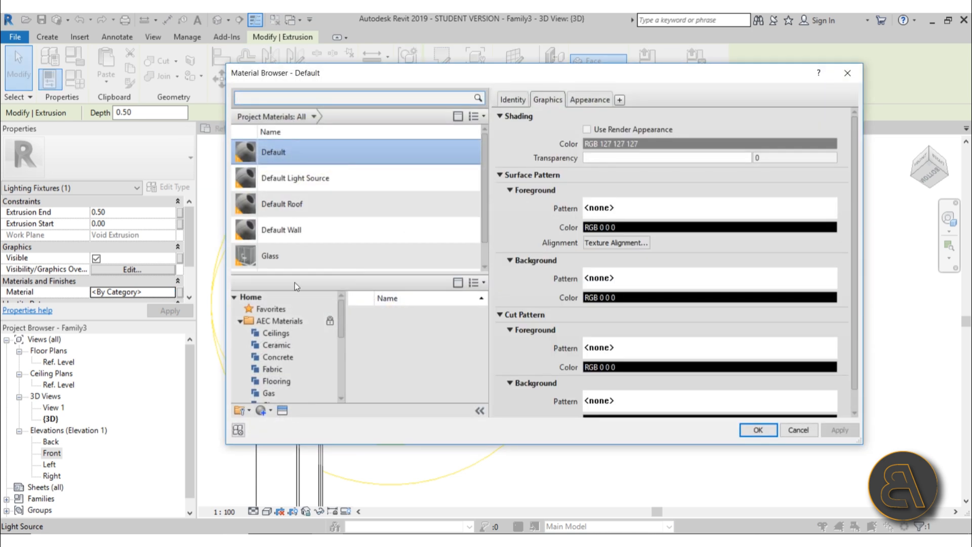
pyautogui.scroll(-1, 286, 359)
pyautogui.click(281, 369)
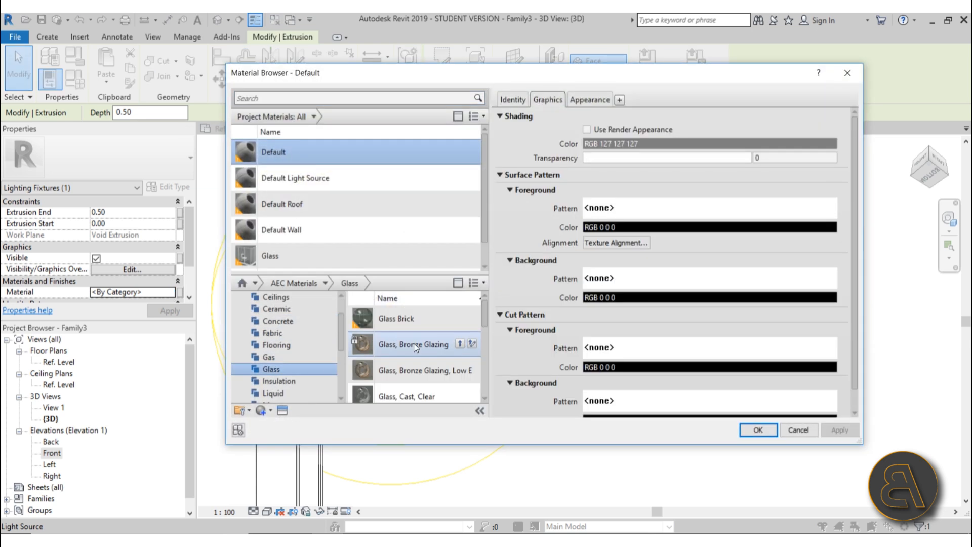
pyautogui.scroll(-3, 414, 343)
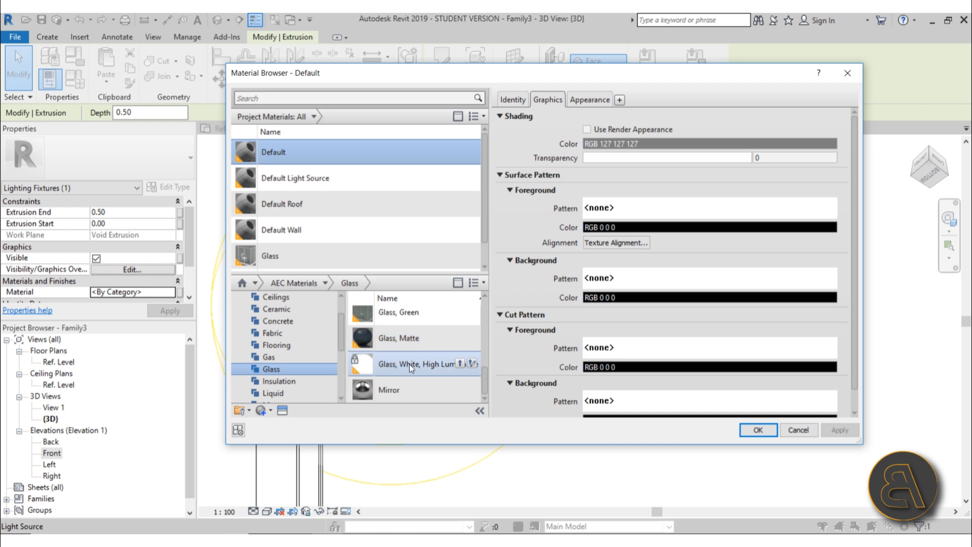
pyautogui.click(459, 364)
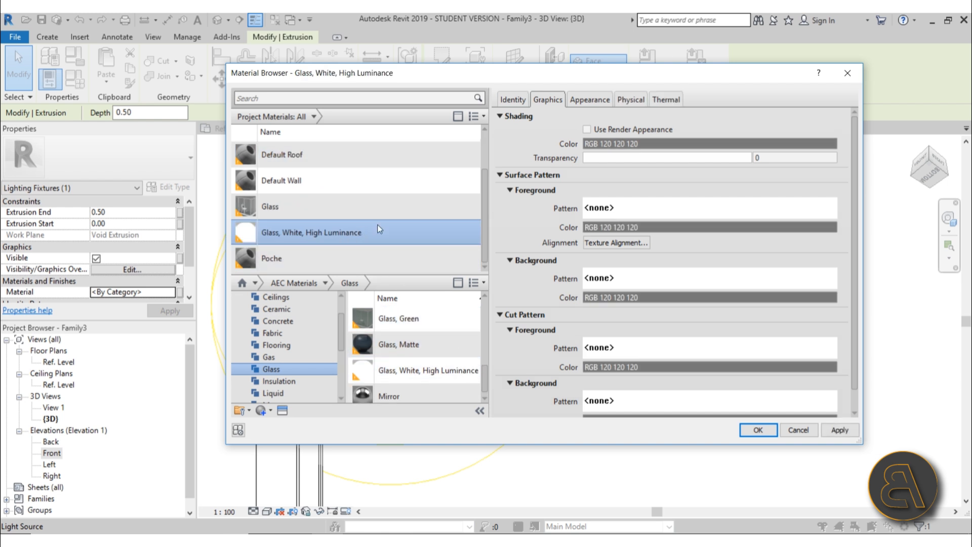
# Set the glass material's image fade to 2, expand its self-illumination settings and assign the material to the bar's solid
pyautogui.click(576, 102)
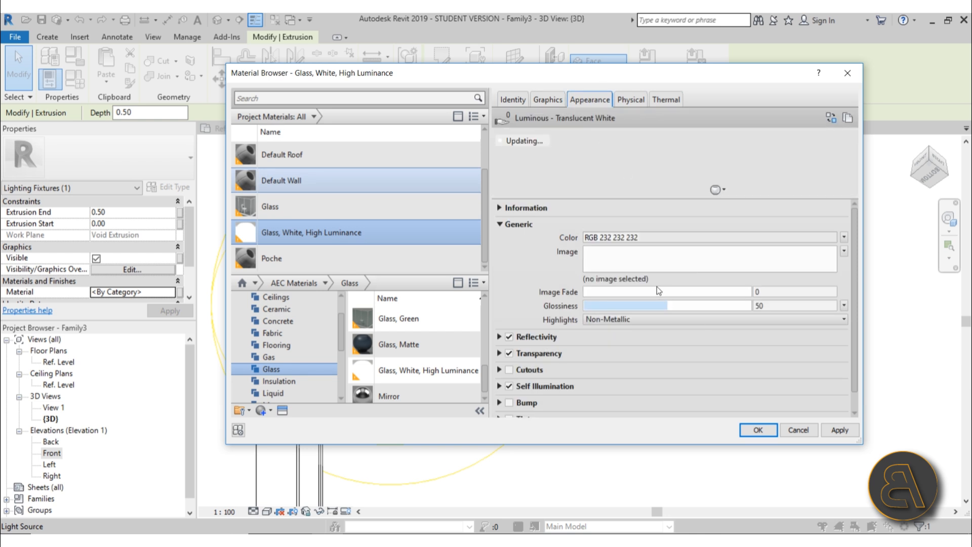
pyautogui.moveTo(657, 286); pyautogui.dragTo(579, 408)
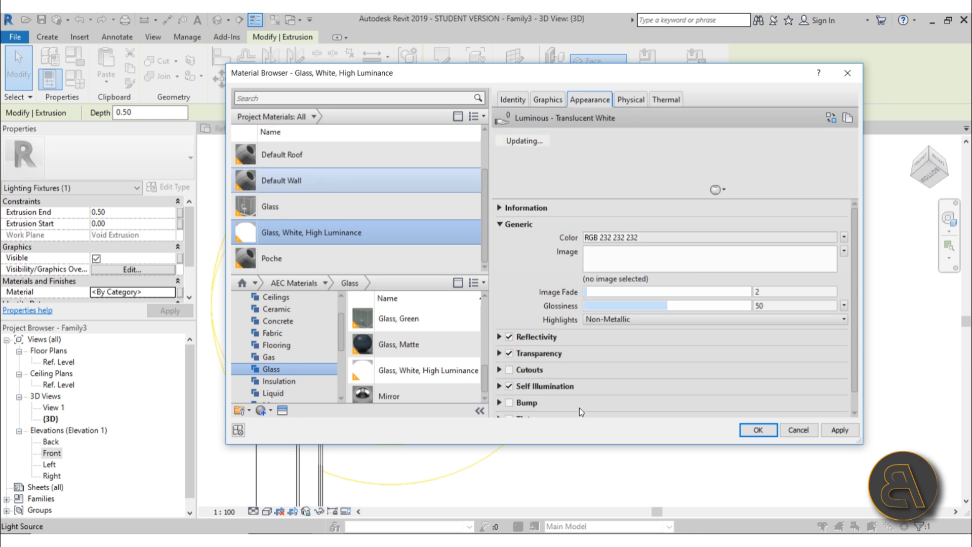
pyautogui.click(499, 386)
pyautogui.scroll(-2, 530, 372)
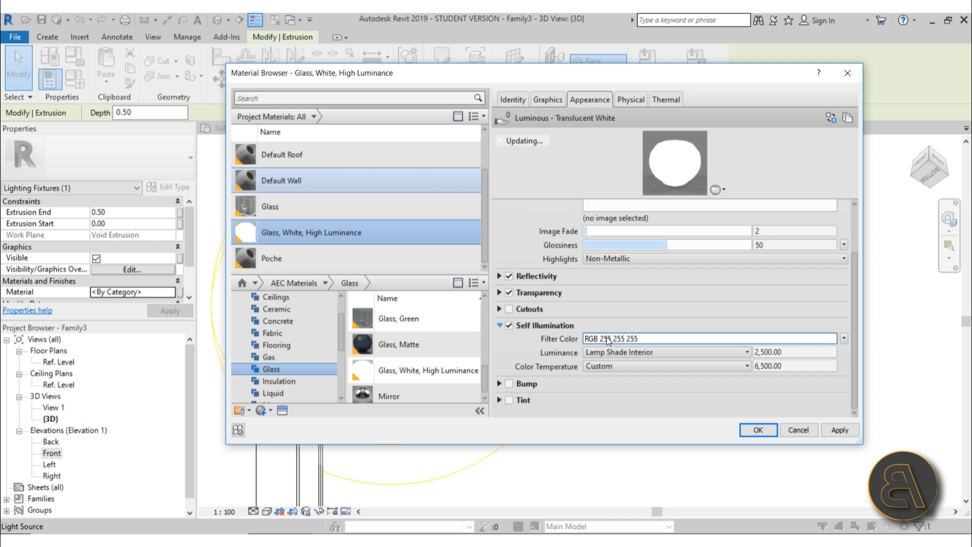
pyautogui.click(758, 430)
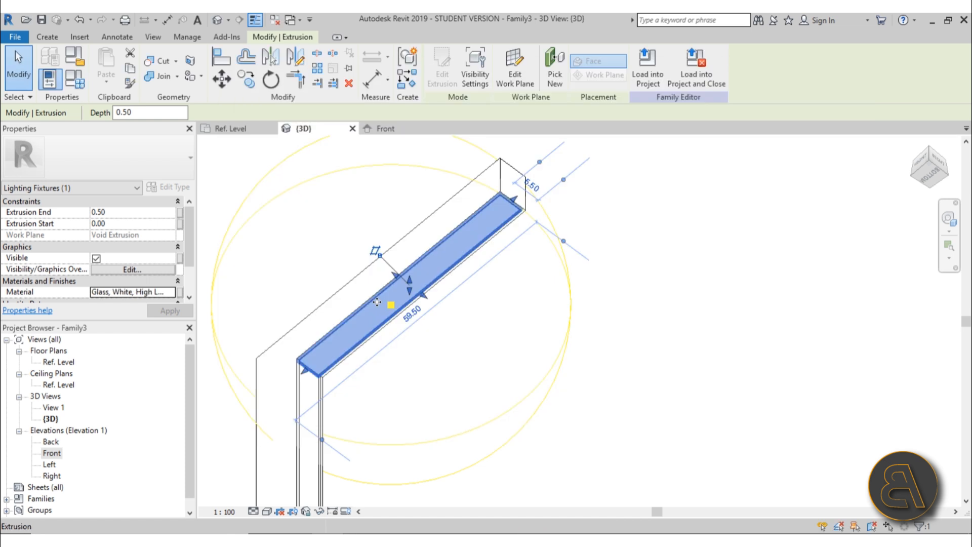
pyautogui.click(404, 362)
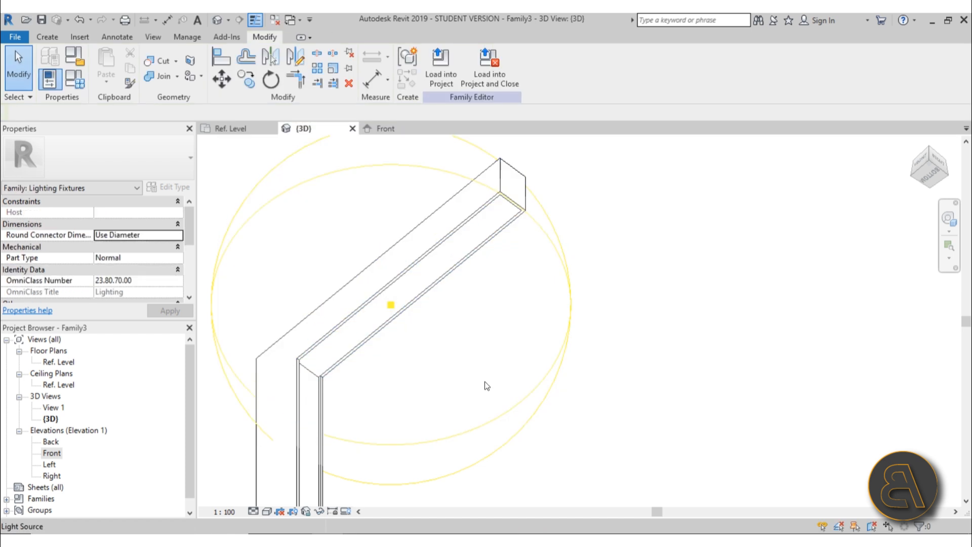
# Select the light source and examine its position around the bar, along with the post and foot recesses, from several sides
pyautogui.scroll(-5, 516, 213)
pyautogui.click(518, 256)
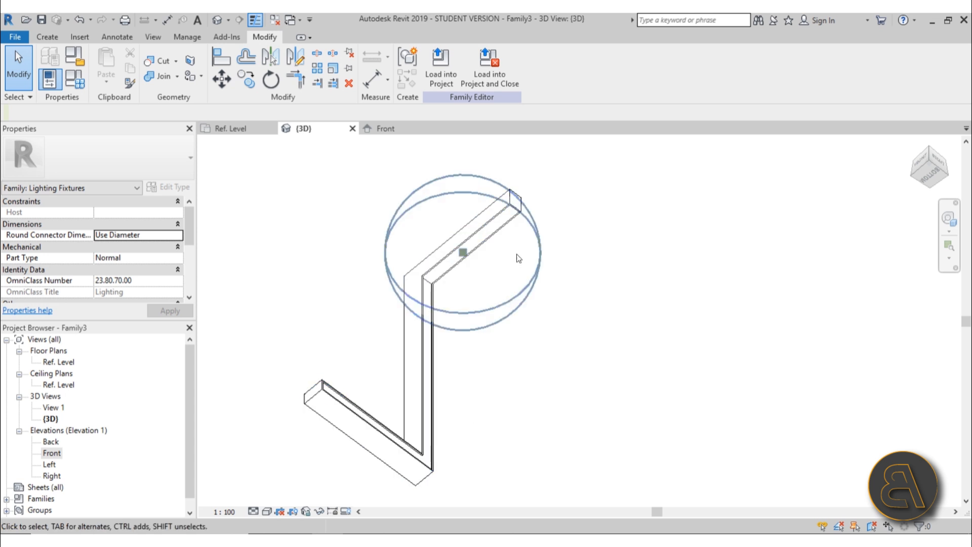
pyautogui.keyDown('shift'); pyautogui.moveTo(506, 241); pyautogui.dragTo(435, 276, button='middle'); pyautogui.keyUp('shift')
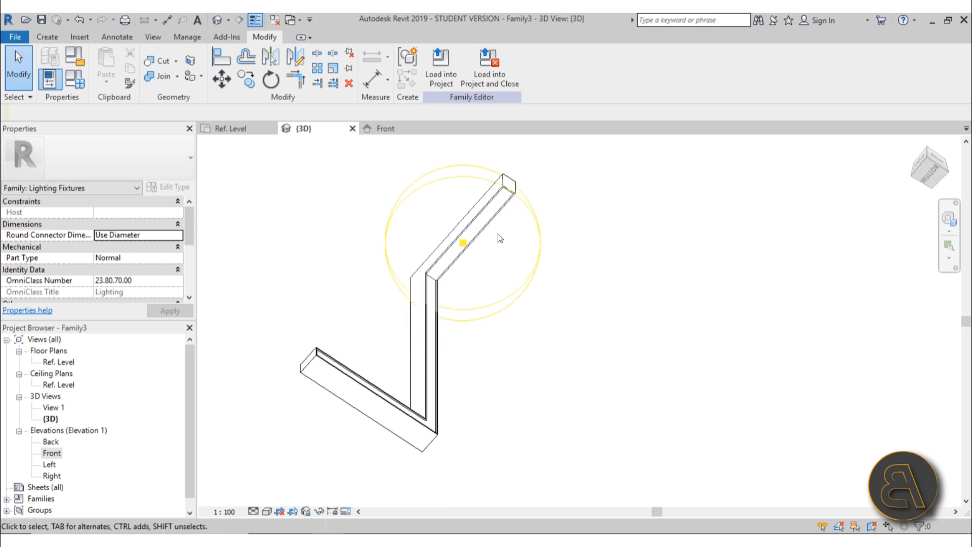
pyautogui.keyDown('shift'); pyautogui.moveTo(497, 238); pyautogui.dragTo(497, 283, button='middle'); pyautogui.keyUp('shift')
pyautogui.click(497, 283)
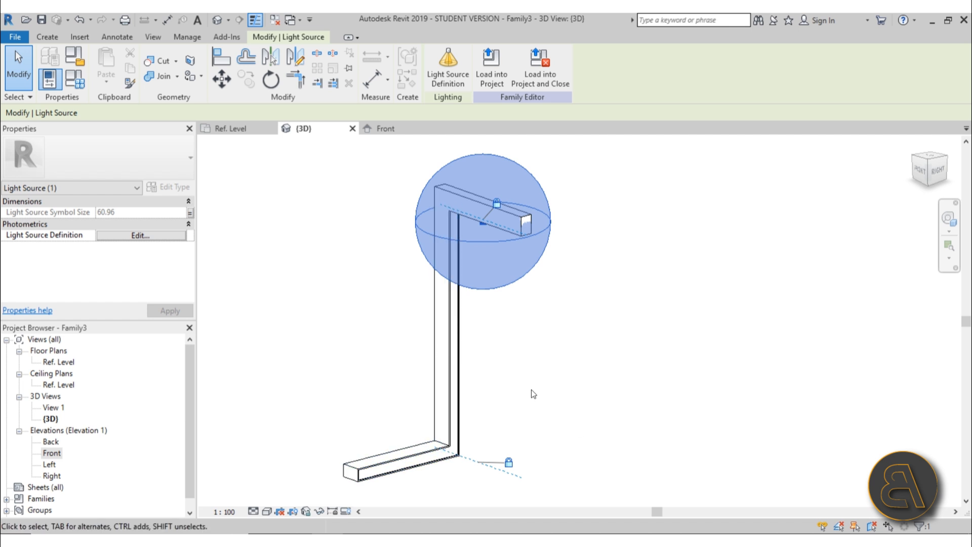
pyautogui.keyDown('shift'); pyautogui.moveTo(531, 390); pyautogui.dragTo(454, 390, button='middle'); pyautogui.keyUp('shift')
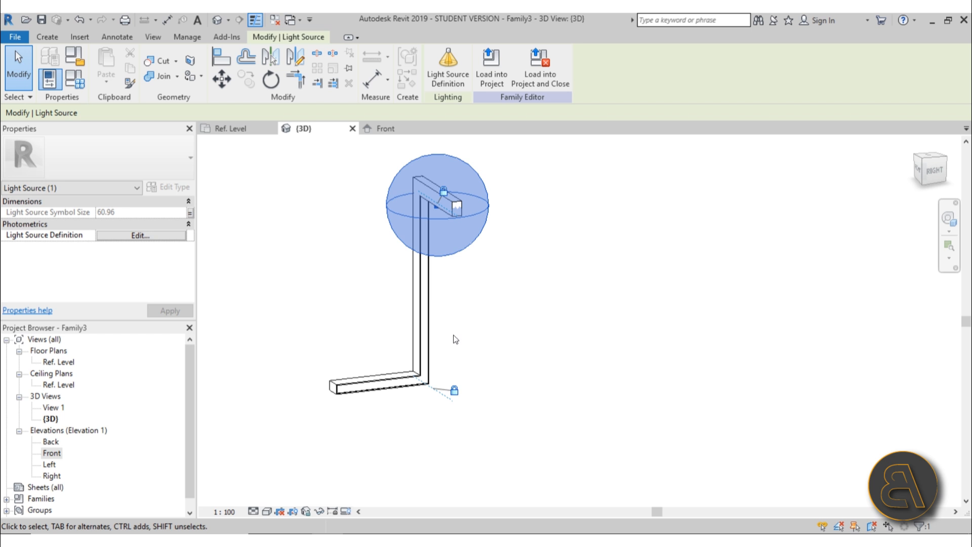
pyautogui.moveTo(454, 338)
pyautogui.keyDown('shift'); pyautogui.mouseDown(button='middle')
pyautogui.moveTo(491, 289)
pyautogui.moveTo(479, 292)
pyautogui.moveTo(471, 346)
pyautogui.mouseUp(button='middle'); pyautogui.keyUp('shift')
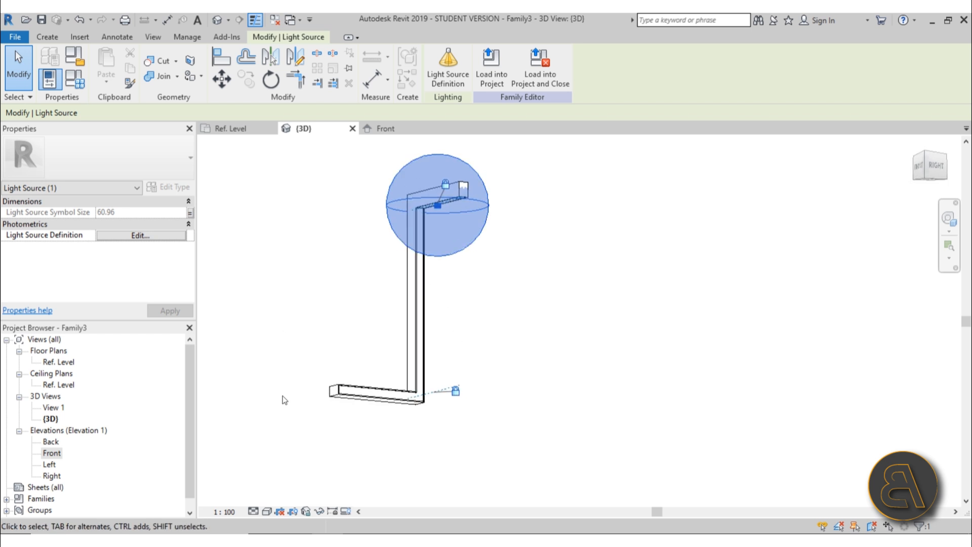
pyautogui.click(476, 344)
pyautogui.scroll(1, 444, 360)
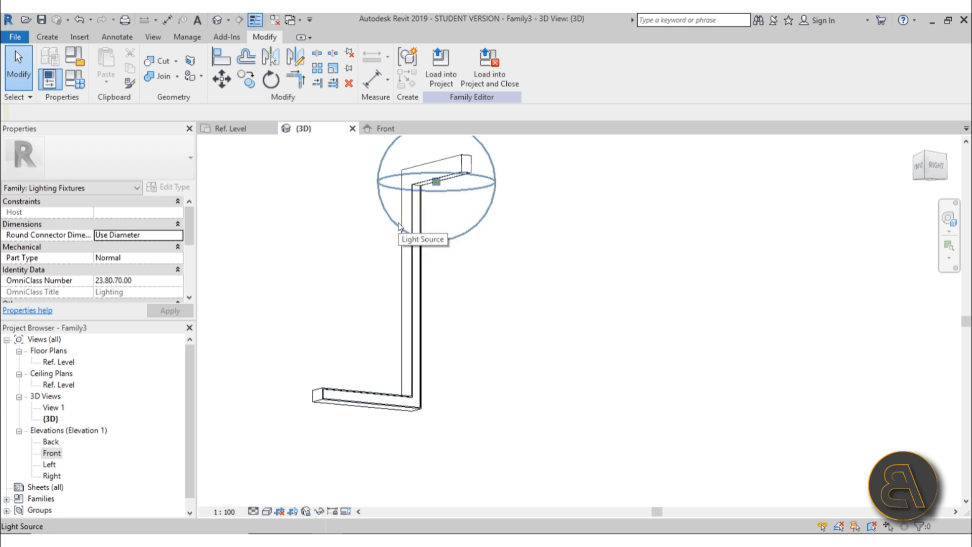
pyautogui.scroll(6, 429, 191)
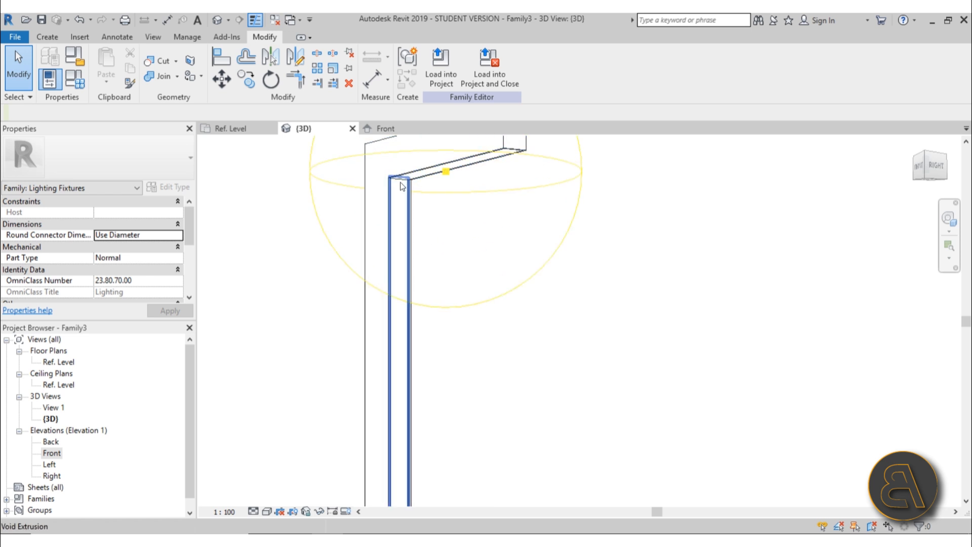
pyautogui.scroll(-6, 399, 188)
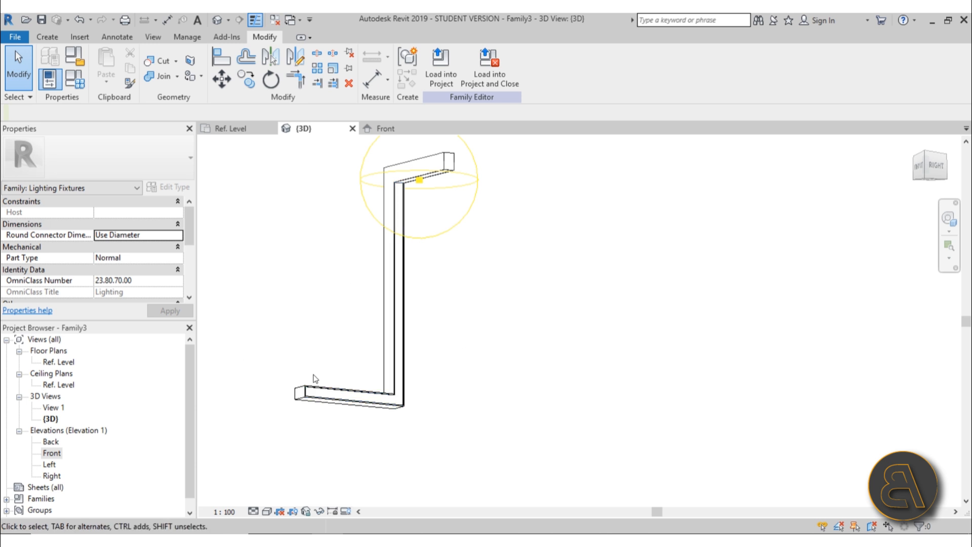
pyautogui.moveTo(309, 298); pyautogui.dragTo(312, 303, button='middle')
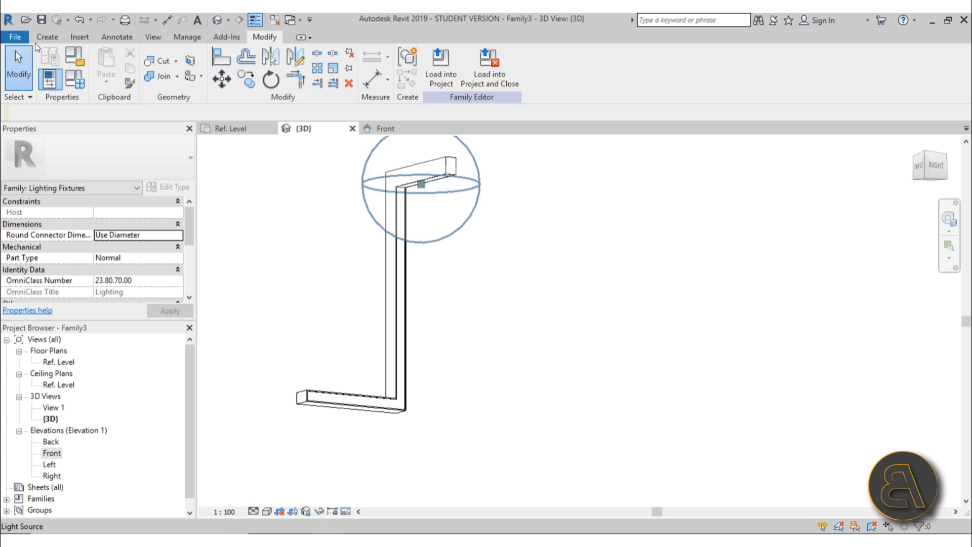
# Start a new family and save the current fixture family to the Desktop as "free standing light"
pyautogui.click(15, 36)
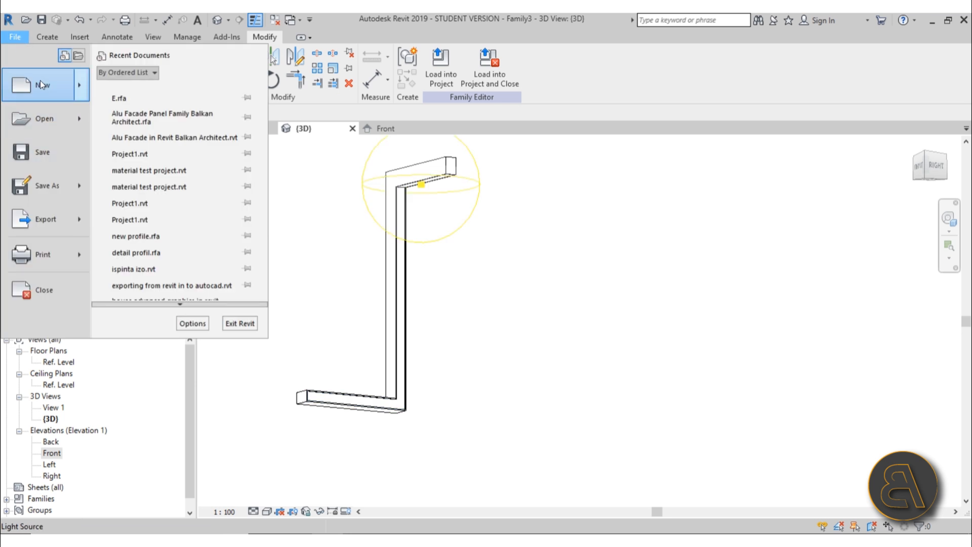
pyautogui.moveTo(41, 80)
pyautogui.click(136, 130)
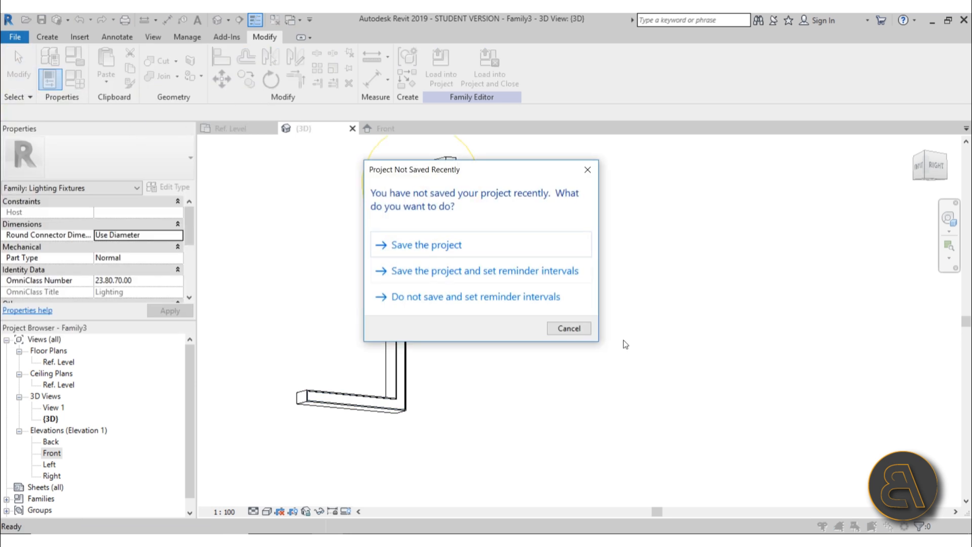
pyautogui.click(427, 245)
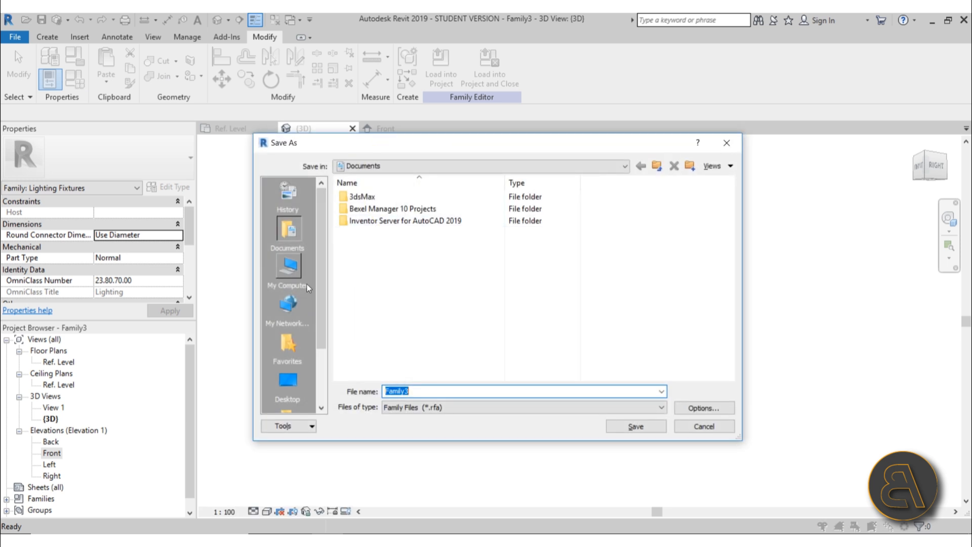
pyautogui.click(288, 383)
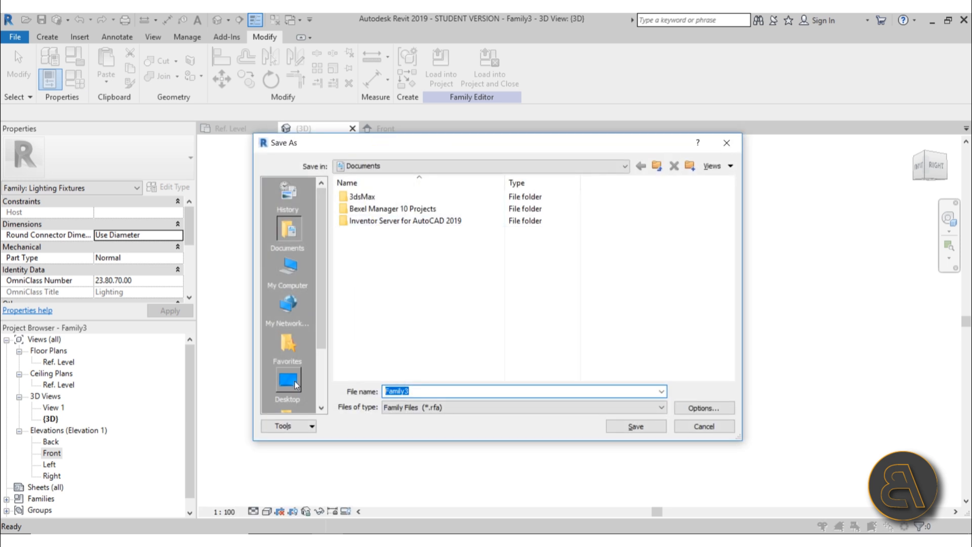
pyautogui.doubleClick(450, 393)
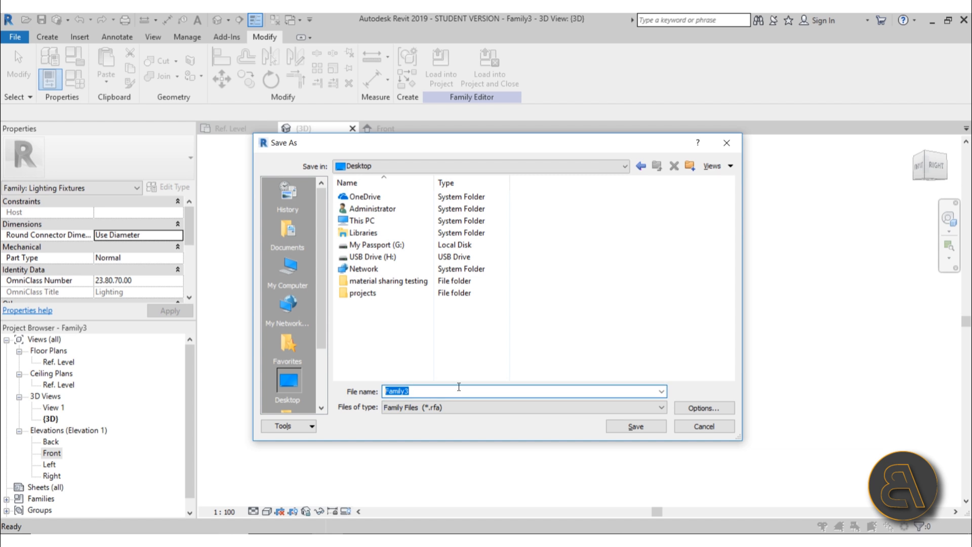
pyautogui.write('free standing light')
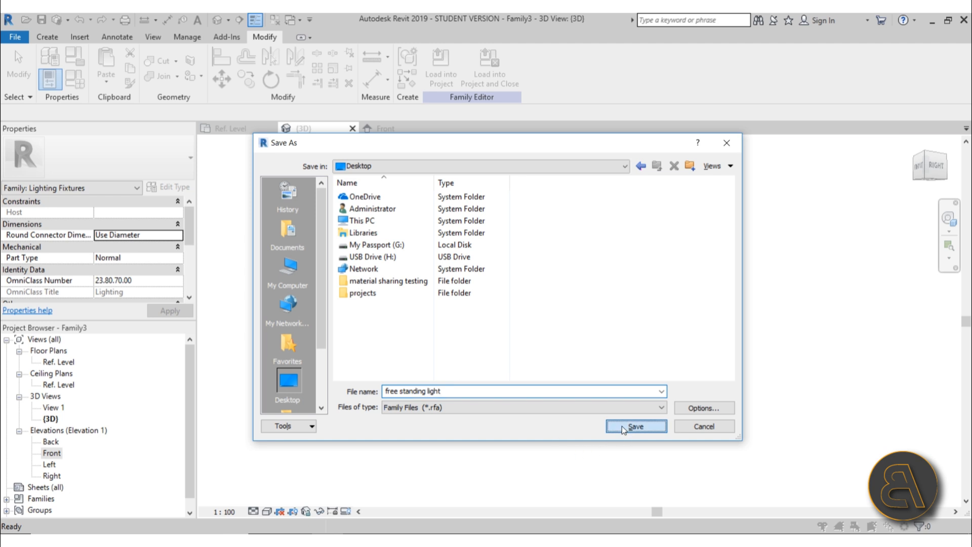
pyautogui.click(636, 426)
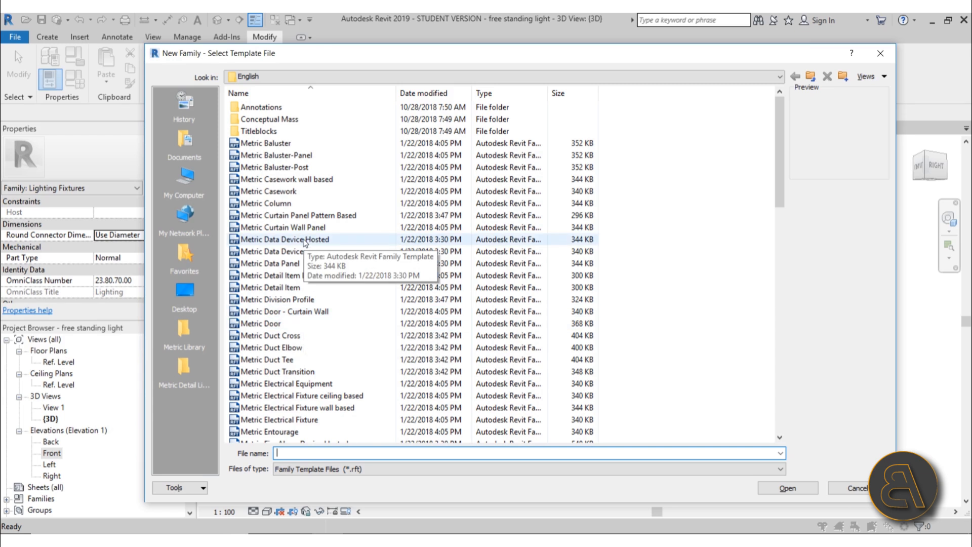
# Create the new family from the Metric Lighting Fixture template and check its light source in plan
pyautogui.scroll(-9, 344, 289)
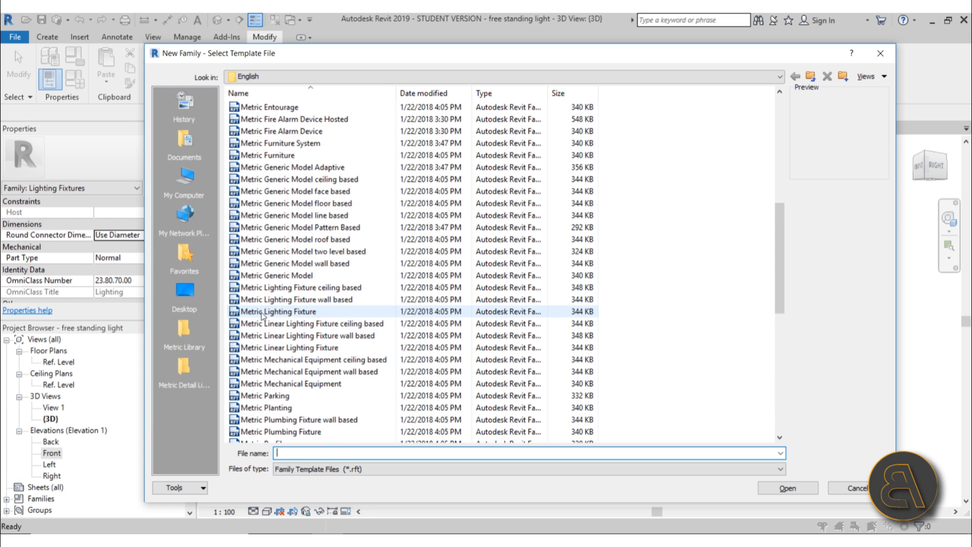
pyautogui.click(298, 313)
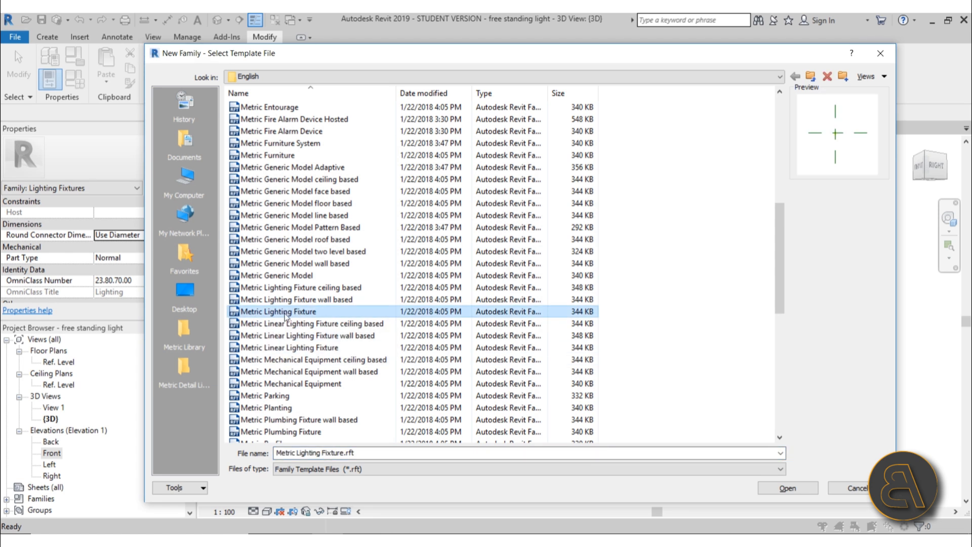
pyautogui.click(787, 488)
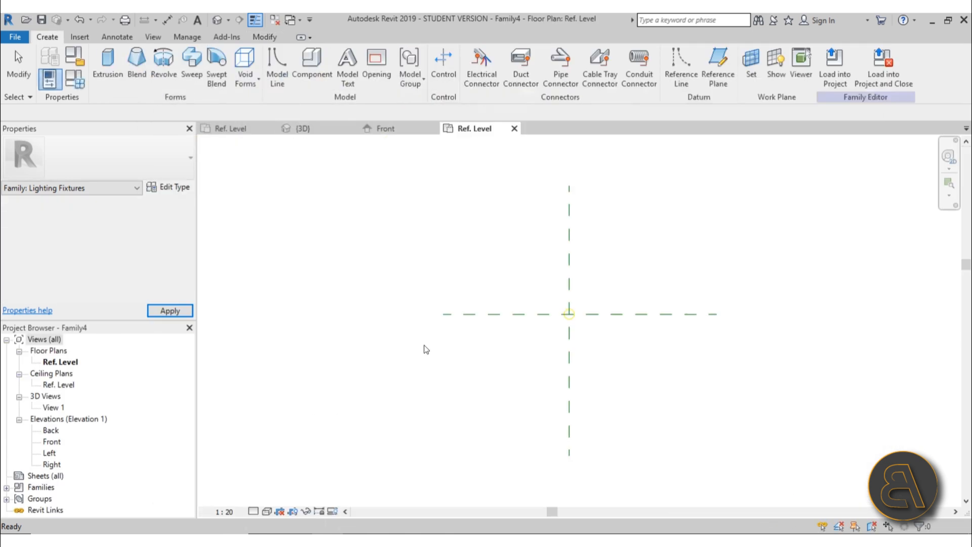
pyautogui.click(572, 315)
pyautogui.click(530, 348)
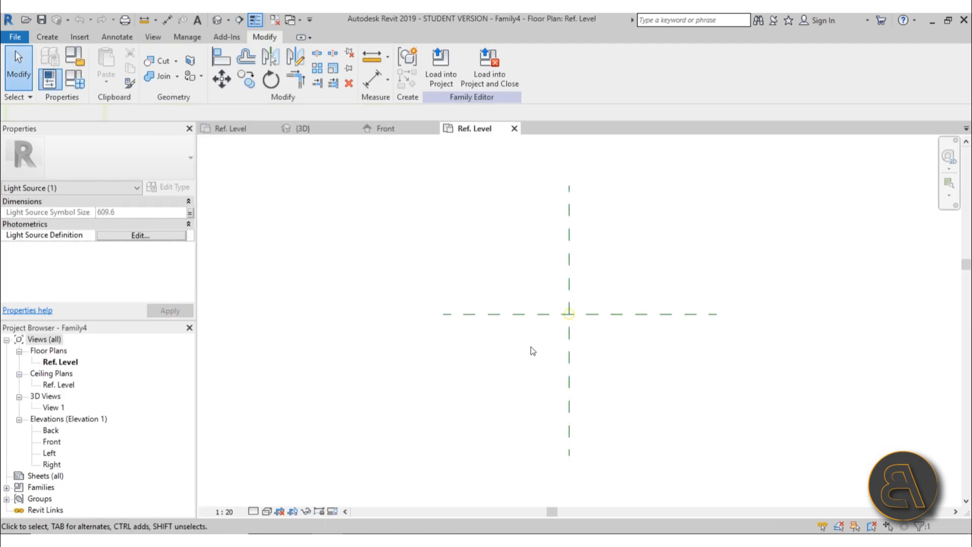
# In the Front elevation, lower the Light Source Elevation reference plane to 500 above the Ref. Level
pyautogui.click(53, 442)
pyautogui.doubleClick(56, 444)
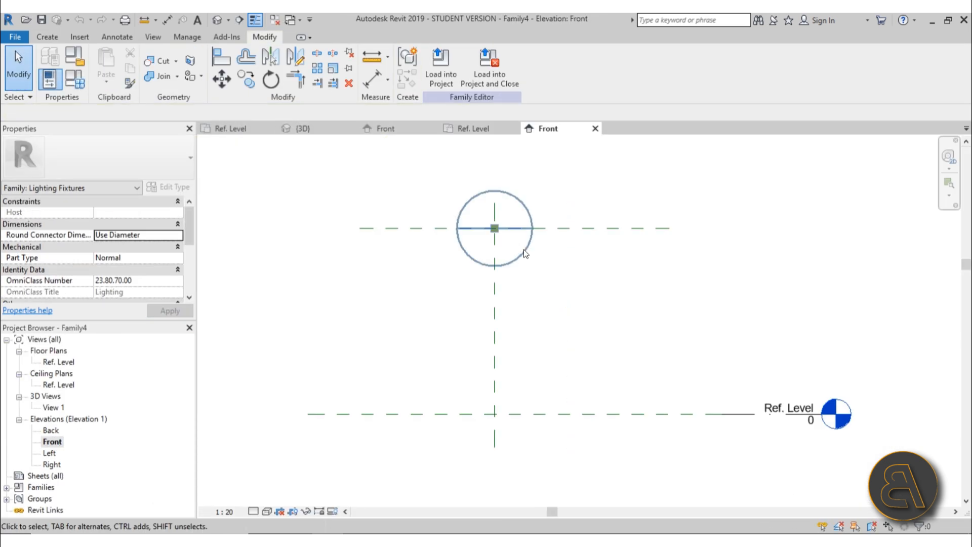
pyautogui.click(561, 227)
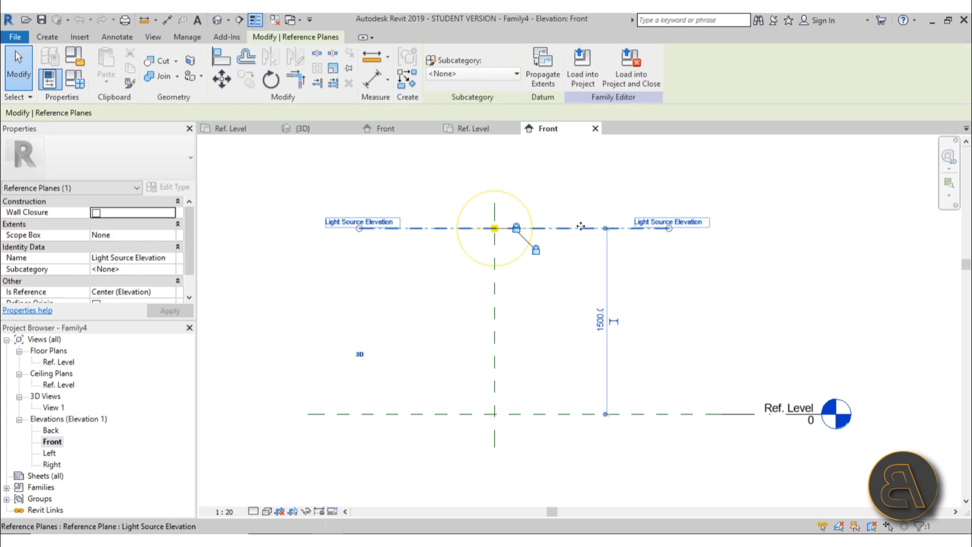
pyautogui.moveTo(580, 236); pyautogui.dragTo(582, 313)
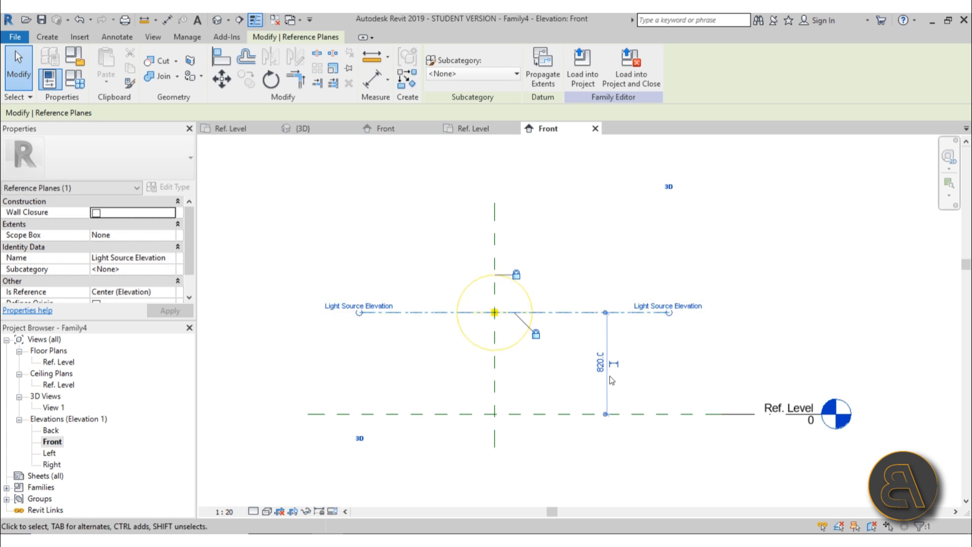
pyautogui.click(602, 368)
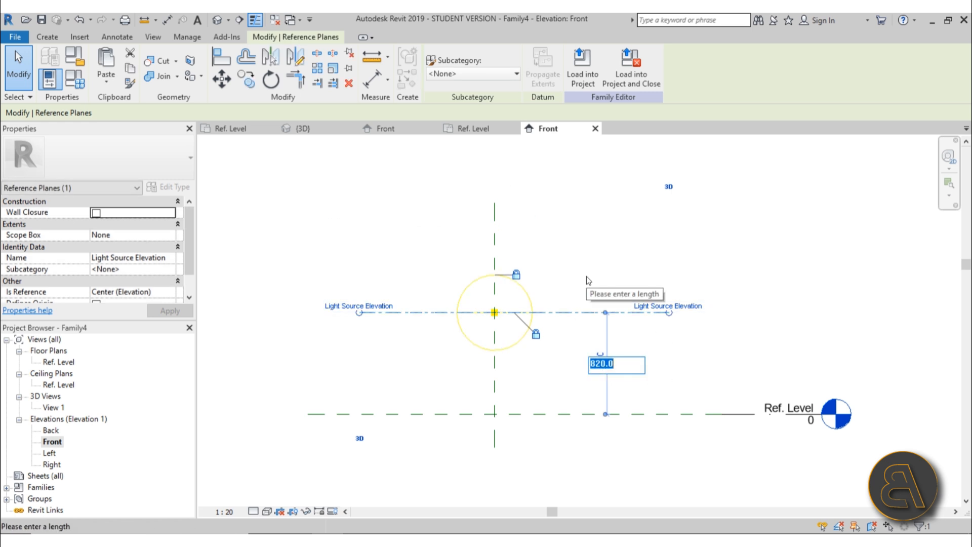
pyautogui.write('500')
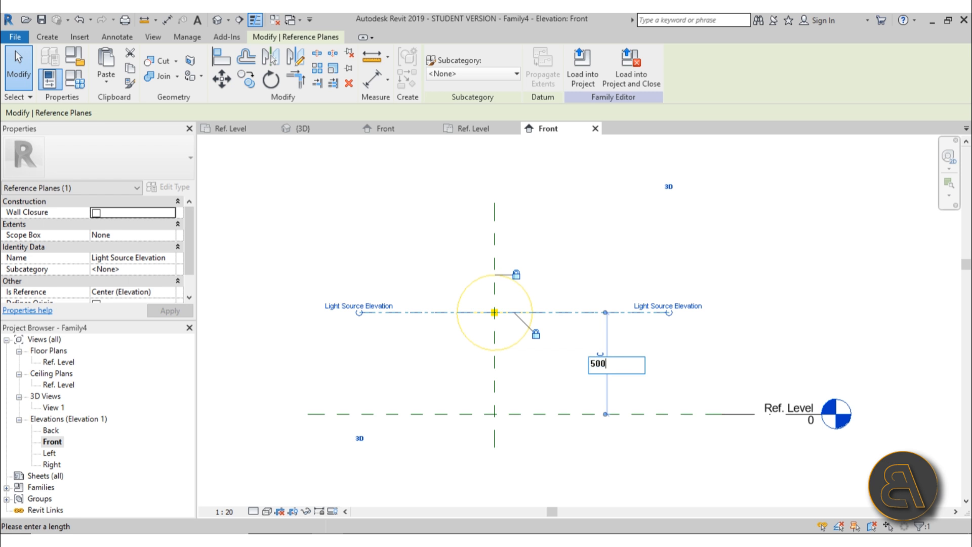
pyautogui.press('Return')
pyautogui.click(587, 280)
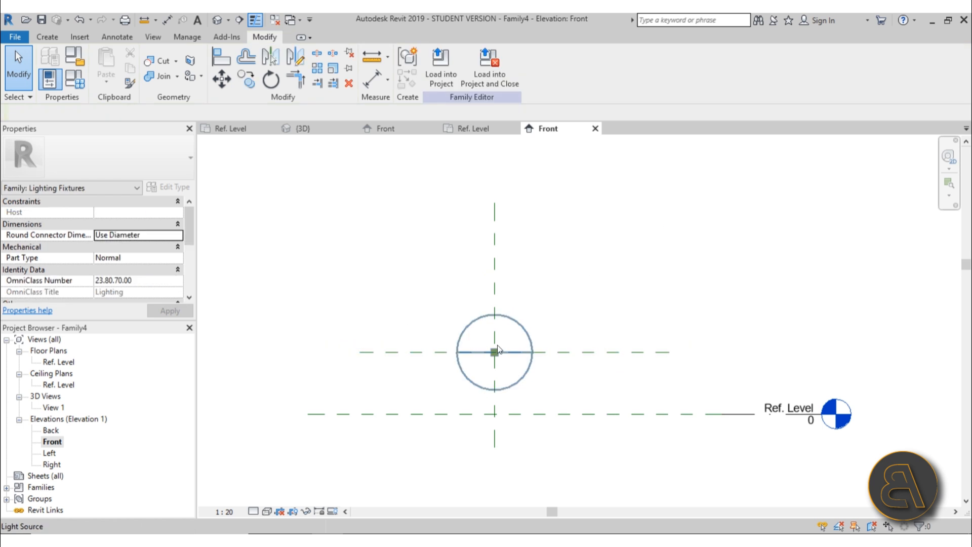
# Select the light source and examine its position over the Ref. Level in the new family's Right elevation
pyautogui.click(470, 323)
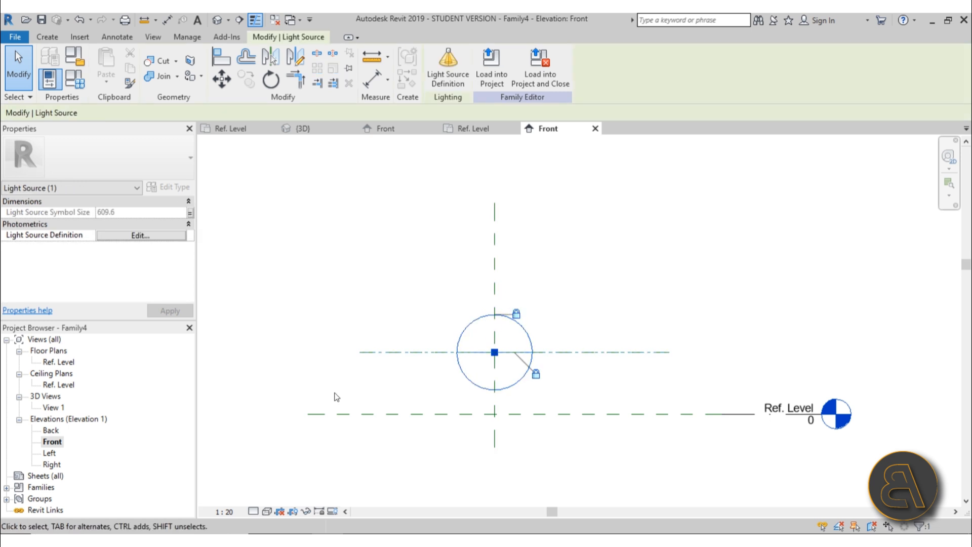
pyautogui.doubleClick(59, 464)
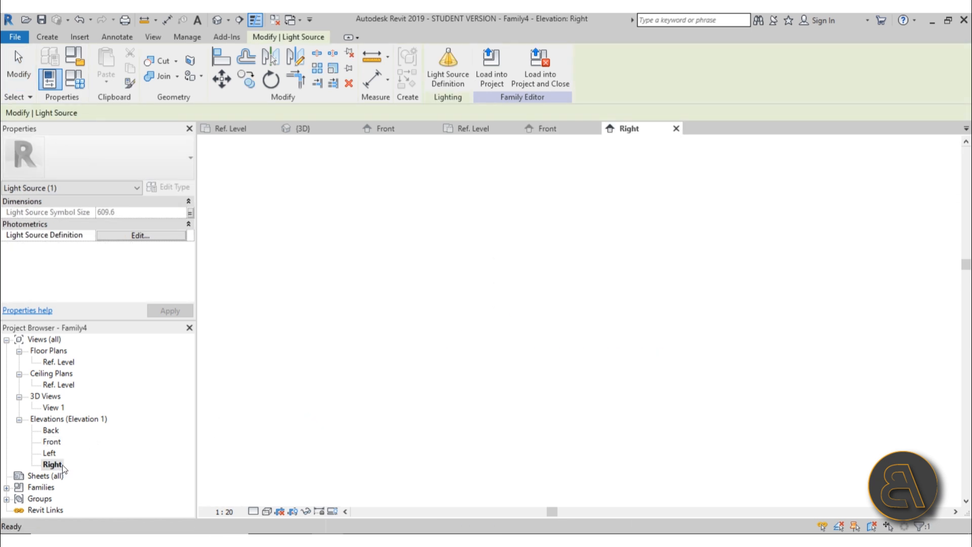
pyautogui.scroll(5, 637, 330)
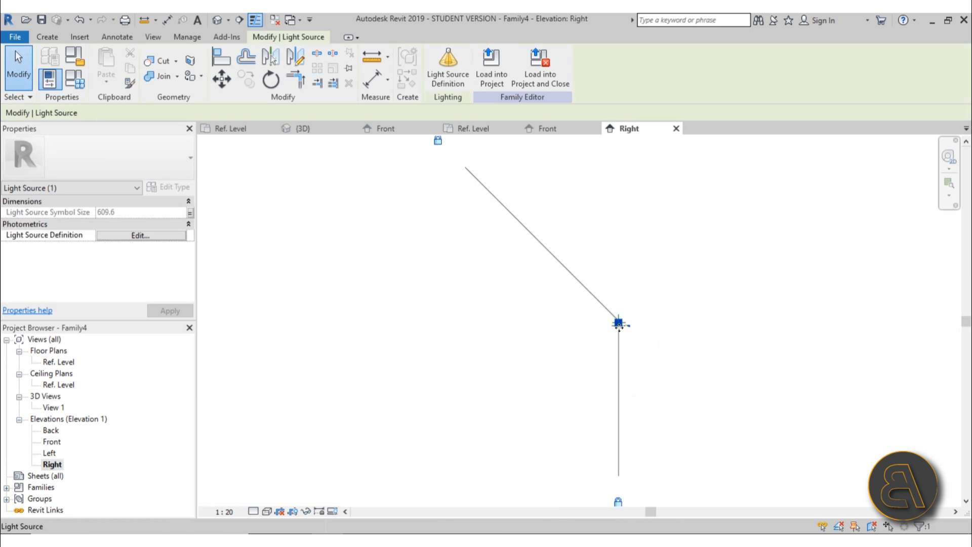
pyautogui.scroll(4, 592, 304)
pyautogui.click(530, 261)
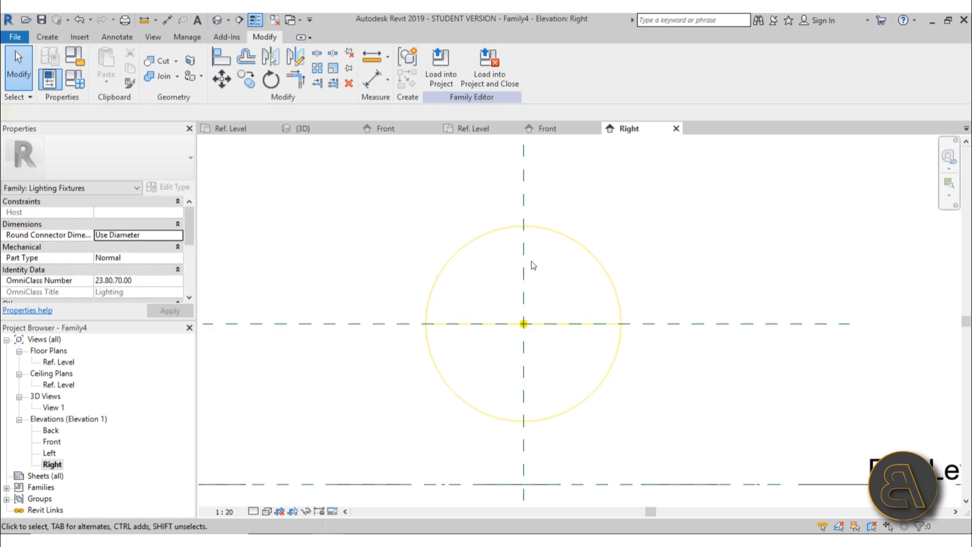
pyautogui.scroll(-4, 531, 260)
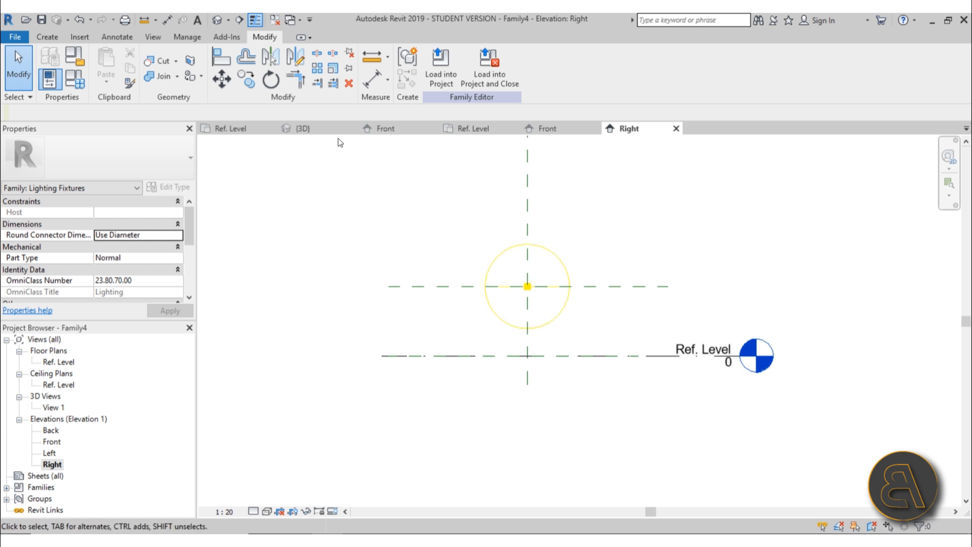
# Switch back to the free standing light family and examine the post, foot and light source in its Right elevation
pyautogui.click(319, 131)
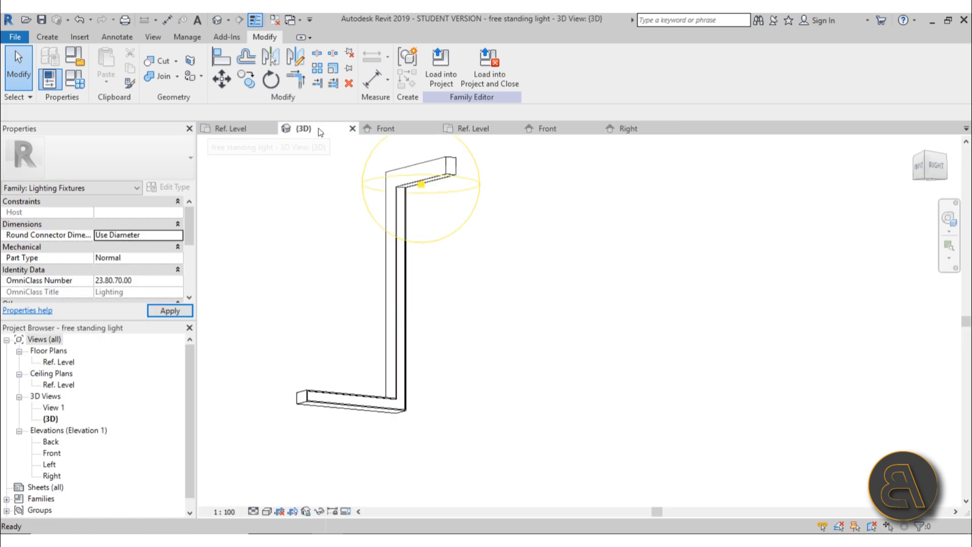
pyautogui.moveTo(512, 316); pyautogui.dragTo(515, 307, button='middle')
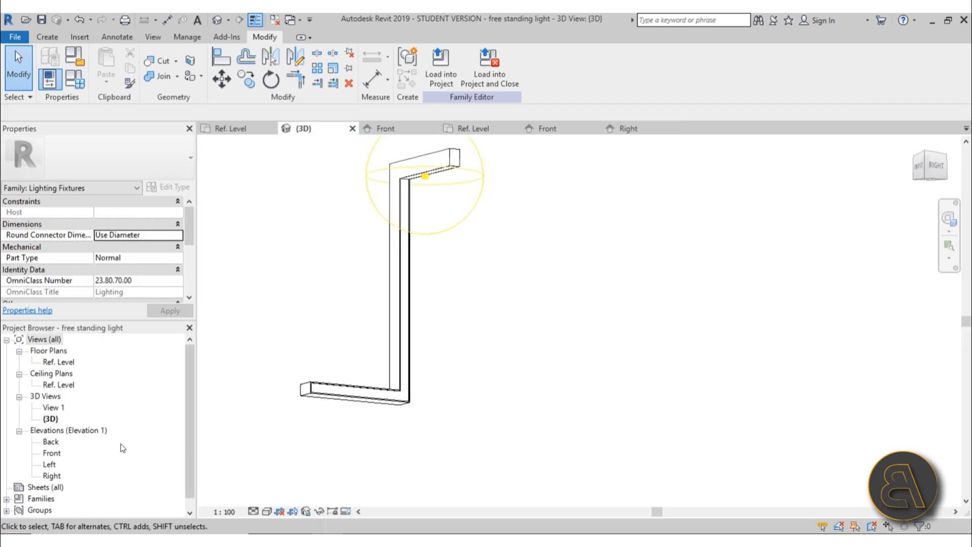
pyautogui.doubleClick(47, 476)
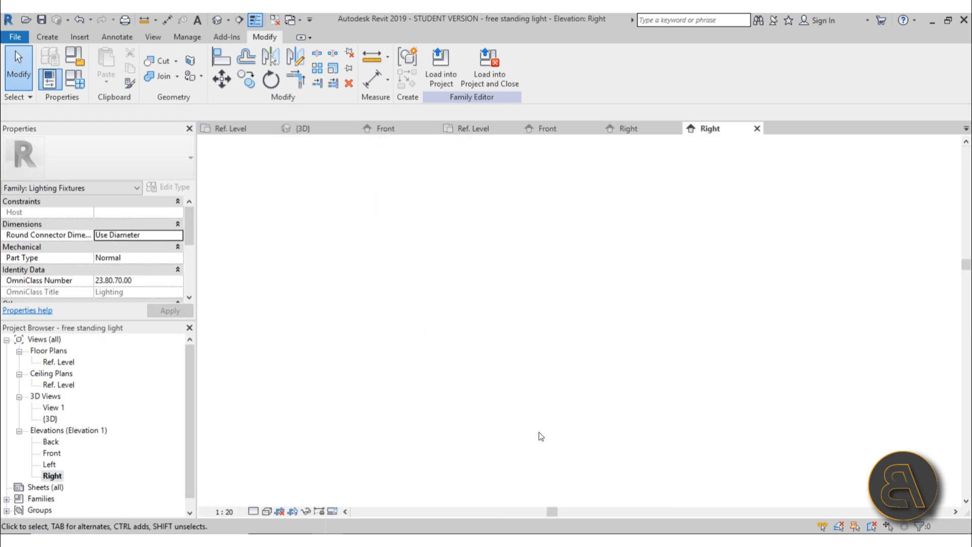
pyautogui.scroll(5, 564, 390)
pyautogui.scroll(-2, 633, 390)
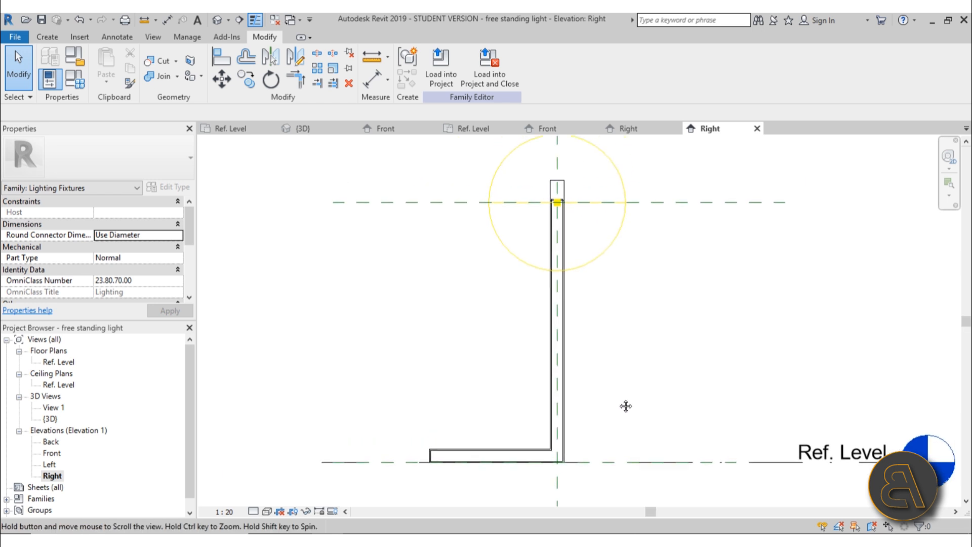
pyautogui.scroll(4, 554, 200)
pyautogui.scroll(3, 554, 201)
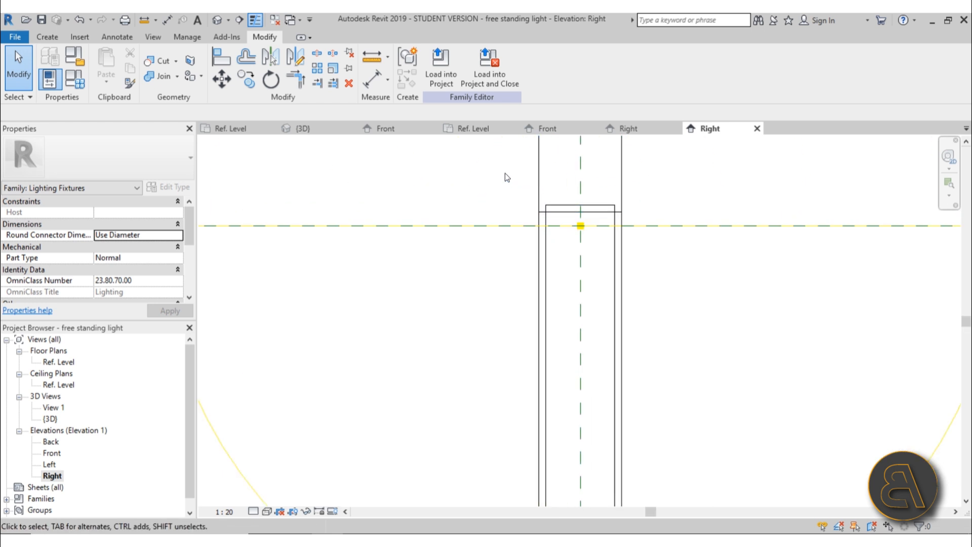
pyautogui.scroll(-6, 505, 174)
# Measure the length of the foot recess's bottom edge from the post's inner corner to the foot's end
pyautogui.click(372, 57)
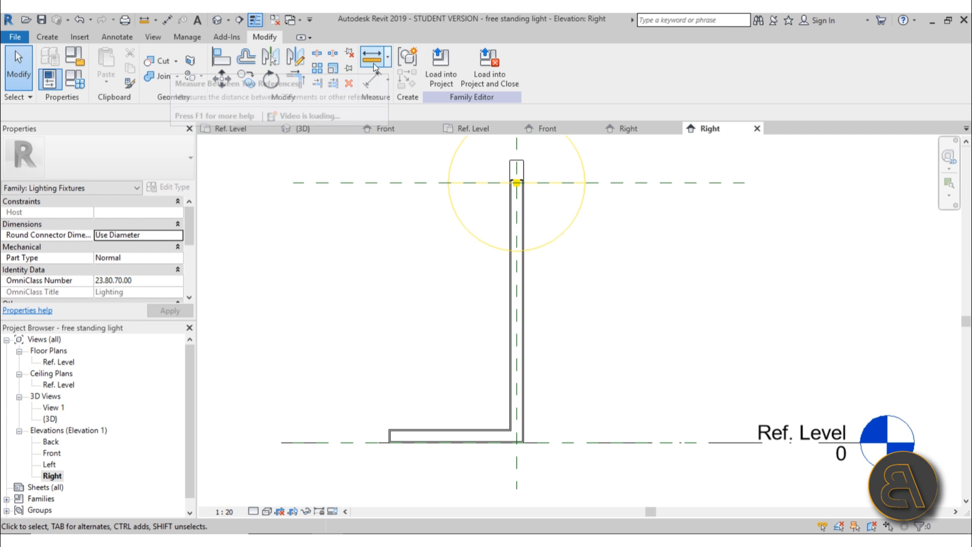
pyautogui.scroll(3, 502, 457)
pyautogui.scroll(3, 560, 427)
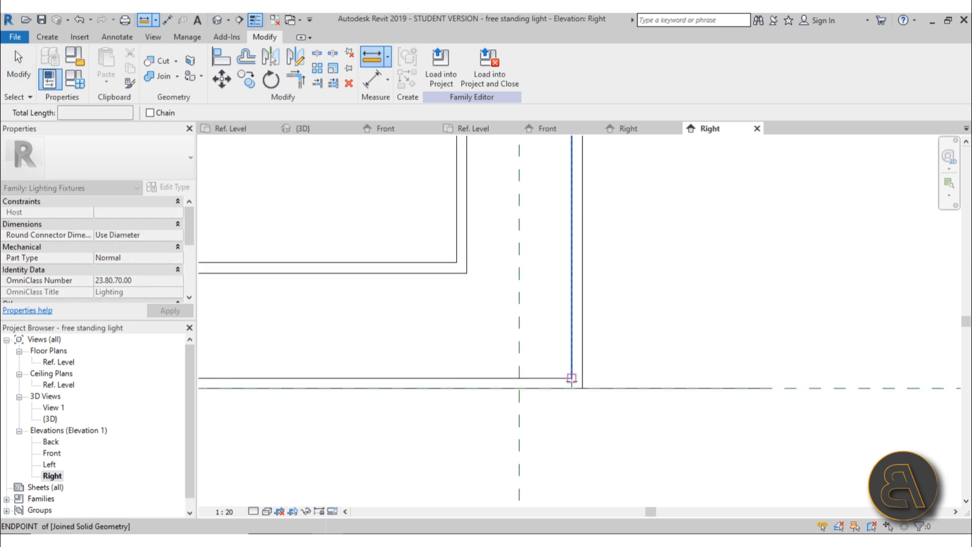
pyautogui.click(572, 380)
pyautogui.click(519, 381)
pyautogui.scroll(-3, 519, 381)
pyautogui.moveTo(520, 381); pyautogui.dragTo(893, 393, button='middle')
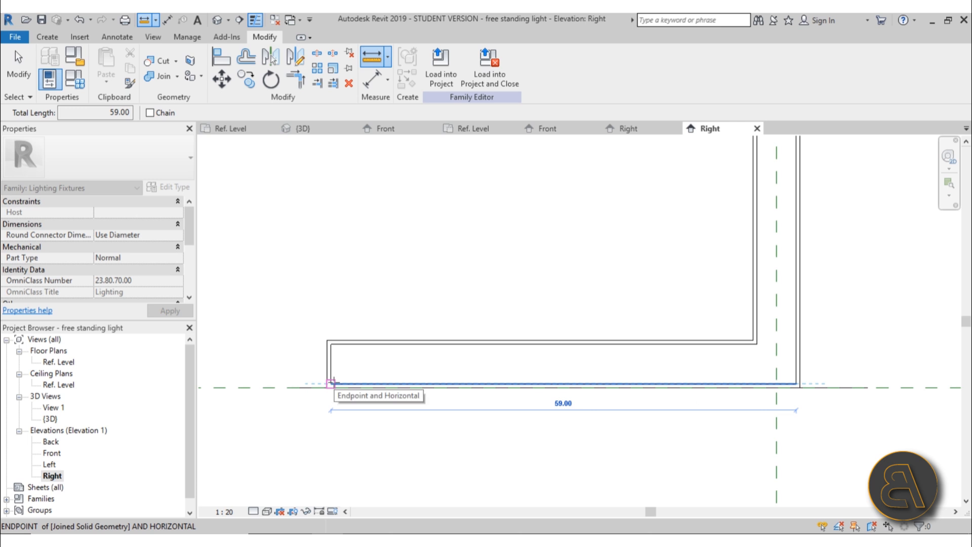
# Measure the post recess's height from its bottom corner up to the bar's underside
pyautogui.scroll(-6, 569, 479)
pyautogui.moveTo(590, 450); pyautogui.dragTo(512, 492, button='middle')
pyautogui.moveTo(602, 314); pyautogui.dragTo(551, 519, button='middle')
pyautogui.scroll(1, 538, 370)
pyautogui.scroll(5, 535, 354)
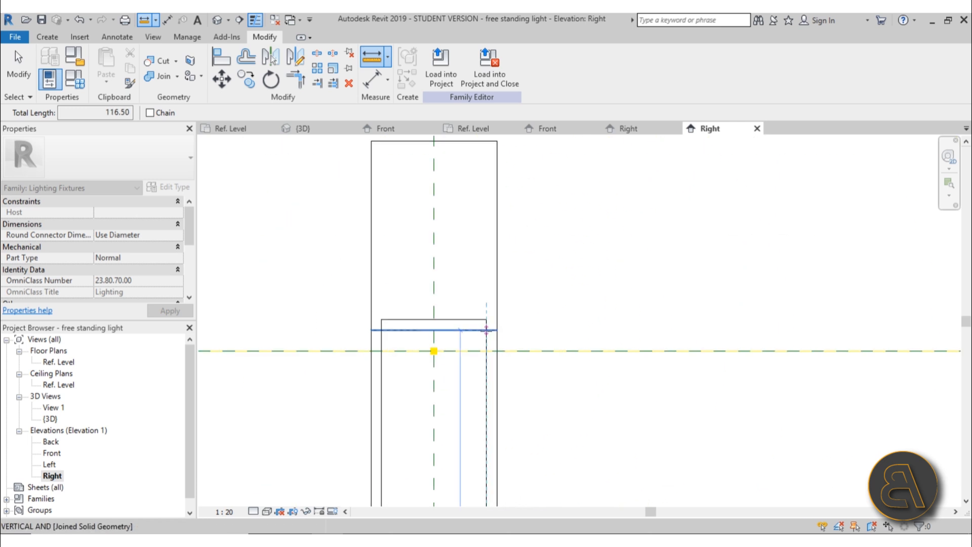
pyautogui.scroll(-4, 486, 330)
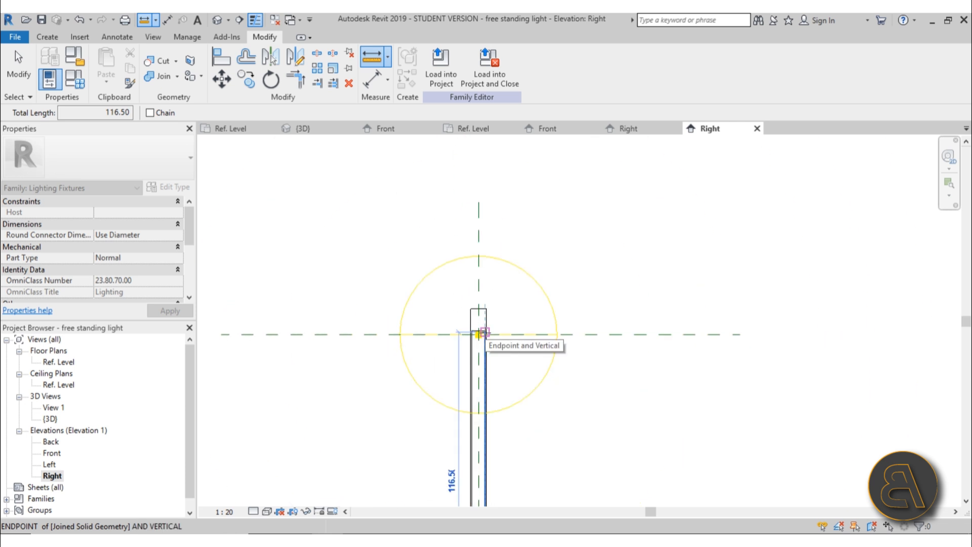
pyautogui.scroll(-4, 484, 332)
pyautogui.press('Escape')
pyautogui.press('Escape')
# Set the Light Source Elevation reference plane's distance above the foot's top edge to 100
pyautogui.scroll(3, 521, 345)
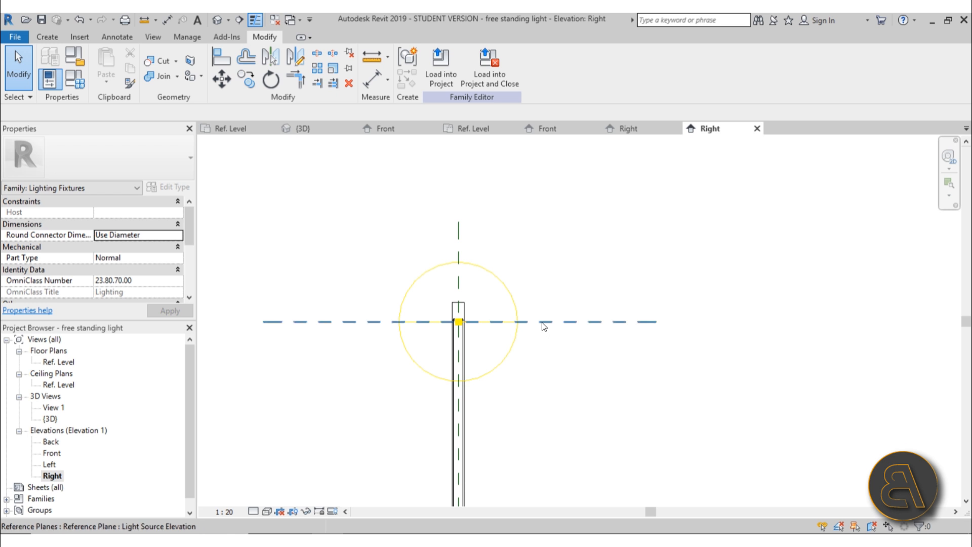
pyautogui.click(542, 324)
pyautogui.scroll(-2, 544, 324)
pyautogui.click(566, 382)
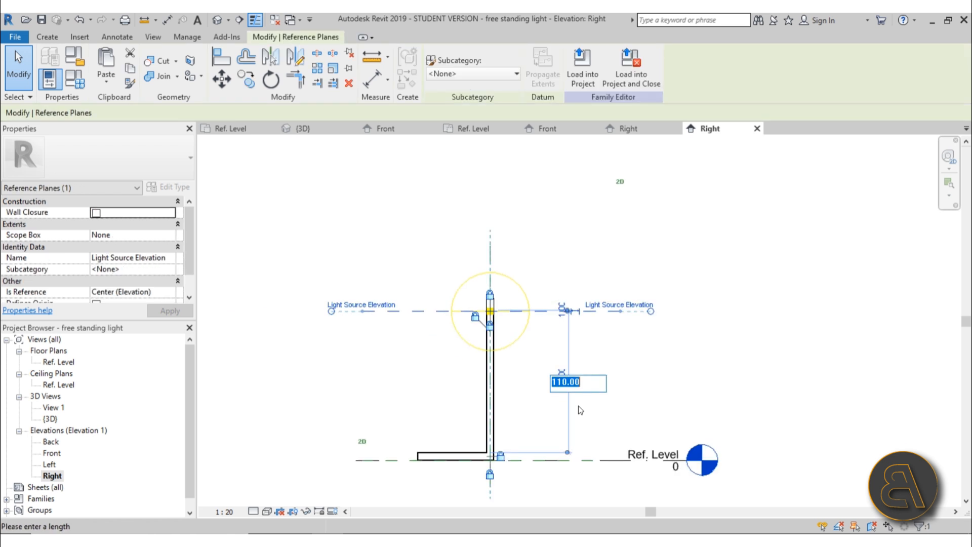
pyautogui.scroll(2, 578, 405)
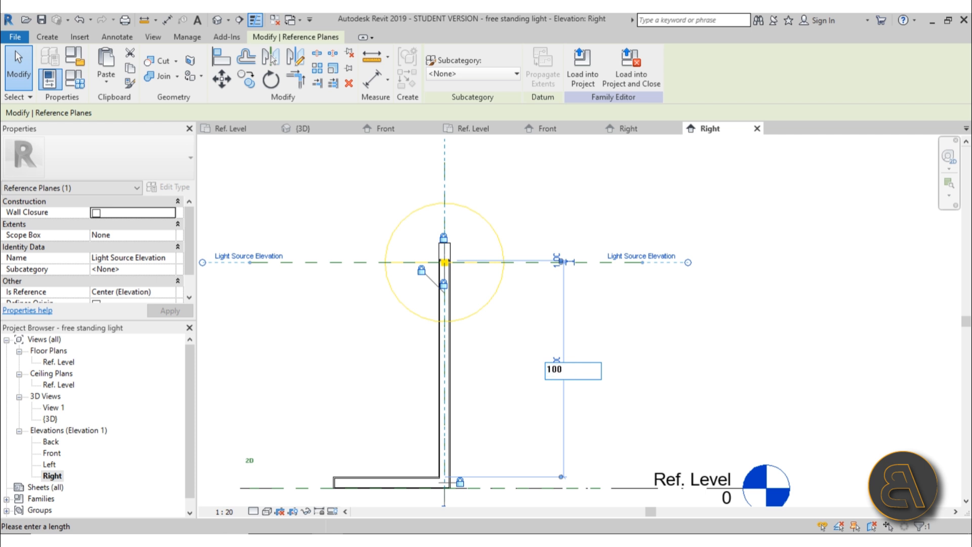
pyautogui.write('100')
pyautogui.press('Return')
pyautogui.click(526, 369)
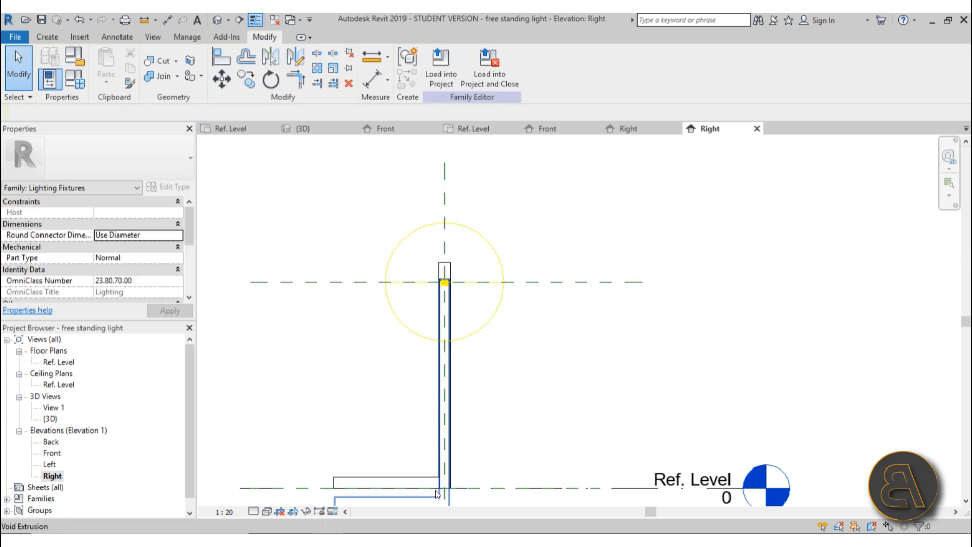
# Edit the void extrusion's sketch and move the foot recess's top edge up to about 1.00 below the foot's top edge
pyautogui.scroll(8, 437, 484)
pyautogui.scroll(-9, 617, 304)
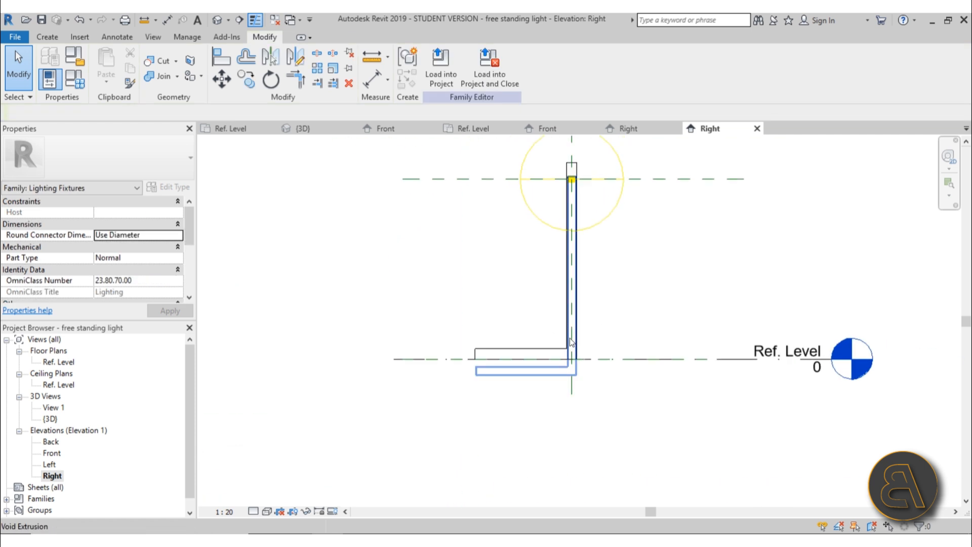
pyautogui.click(570, 342)
pyautogui.scroll(3, 552, 349)
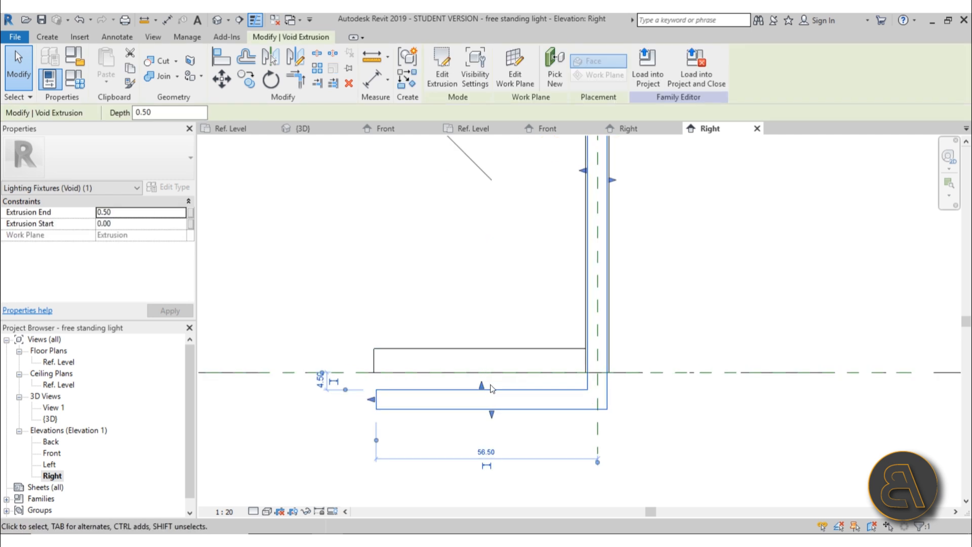
pyautogui.scroll(2, 486, 385)
pyautogui.click(442, 68)
pyautogui.scroll(1, 499, 394)
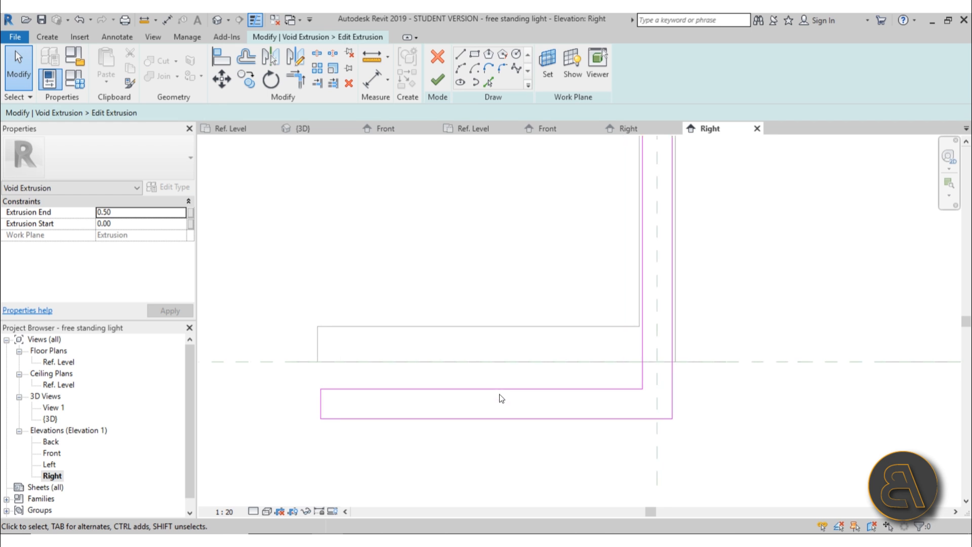
pyautogui.moveTo(500, 389); pyautogui.dragTo(490, 330)
pyautogui.scroll(3, 381, 351)
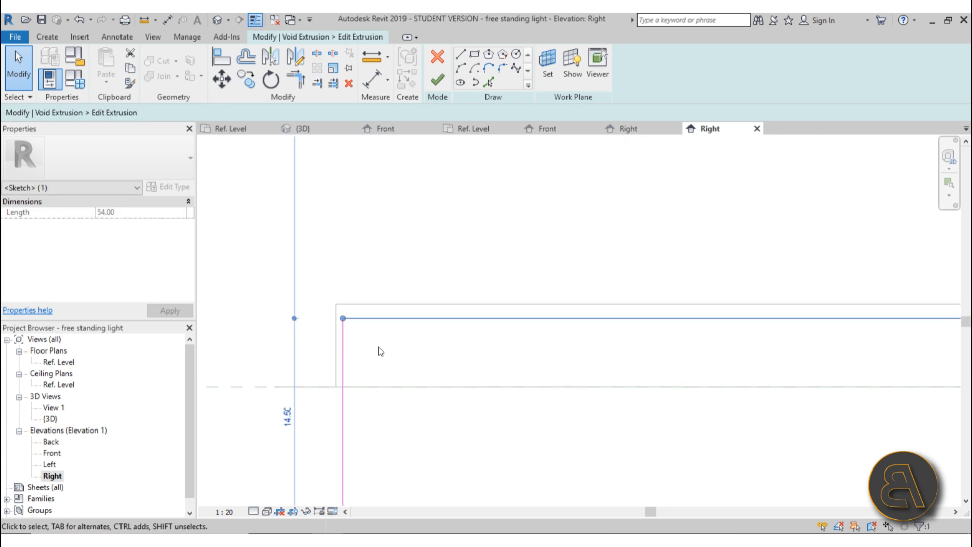
pyautogui.scroll(-2, 380, 351)
pyautogui.scroll(-2, 381, 343)
pyautogui.moveTo(472, 268); pyautogui.dragTo(449, 316, button='middle')
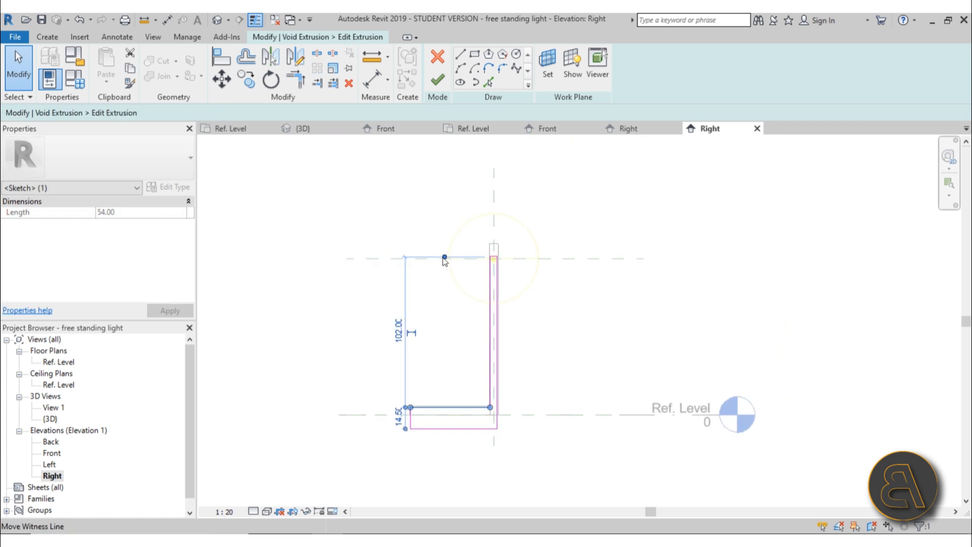
# Reference the recess line's temporary dimension to the foot's top edge and set the gap to 0.5
pyautogui.moveTo(444, 258); pyautogui.dragTo(454, 409)
pyautogui.scroll(4, 454, 409)
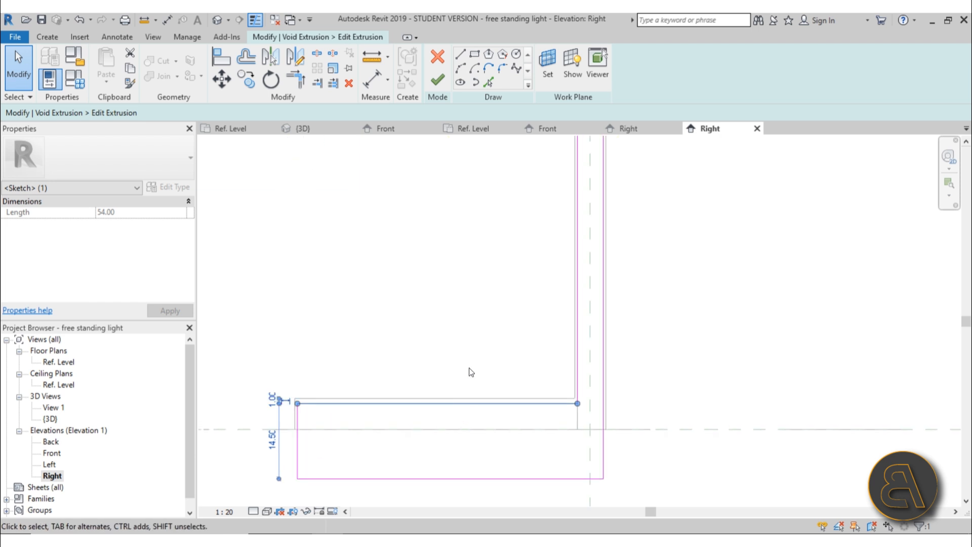
pyautogui.scroll(-3, 471, 372)
pyautogui.scroll(4, 471, 355)
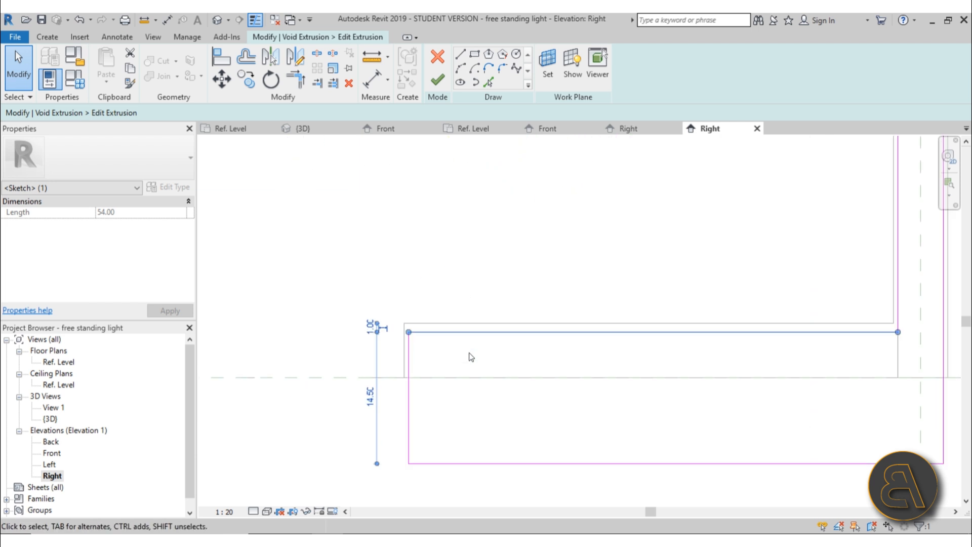
pyautogui.click(374, 329)
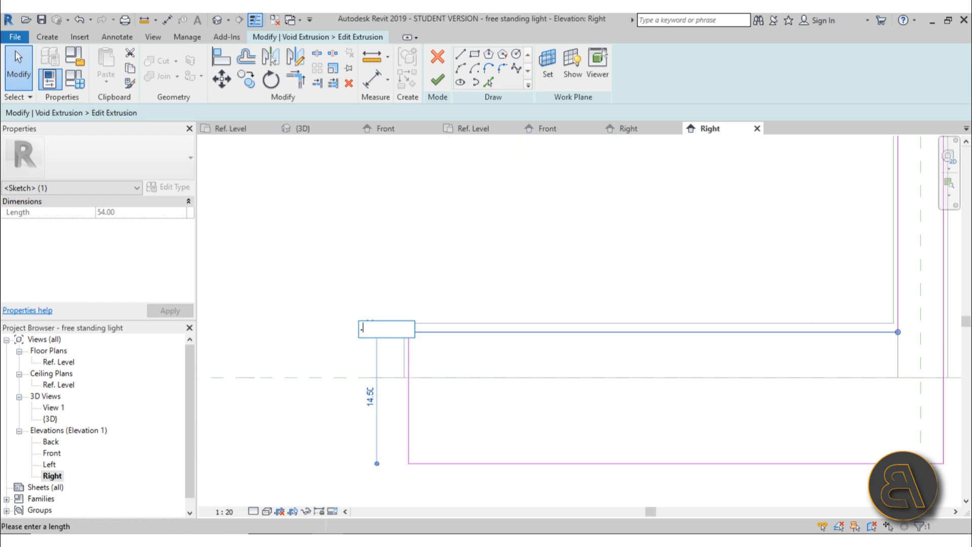
pyautogui.write('.5')
pyautogui.press('Return')
pyautogui.click(321, 300)
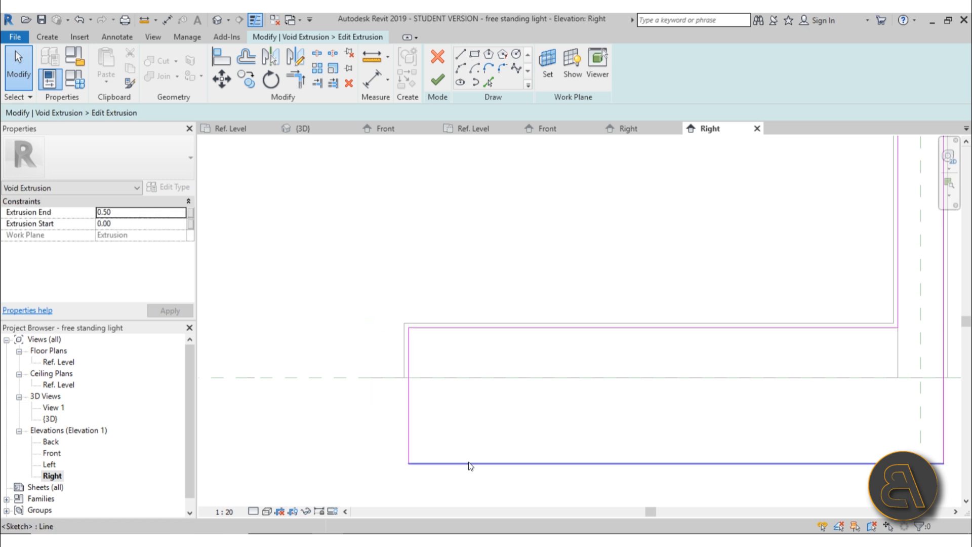
# Move the void sketch's bottom edge up to 0.50 above the Ref. Level and finish the sketch
pyautogui.moveTo(469, 463); pyautogui.dragTo(464, 373)
pyautogui.scroll(-4, 416, 346)
pyautogui.scroll(3, 685, 376)
pyautogui.scroll(3, 457, 330)
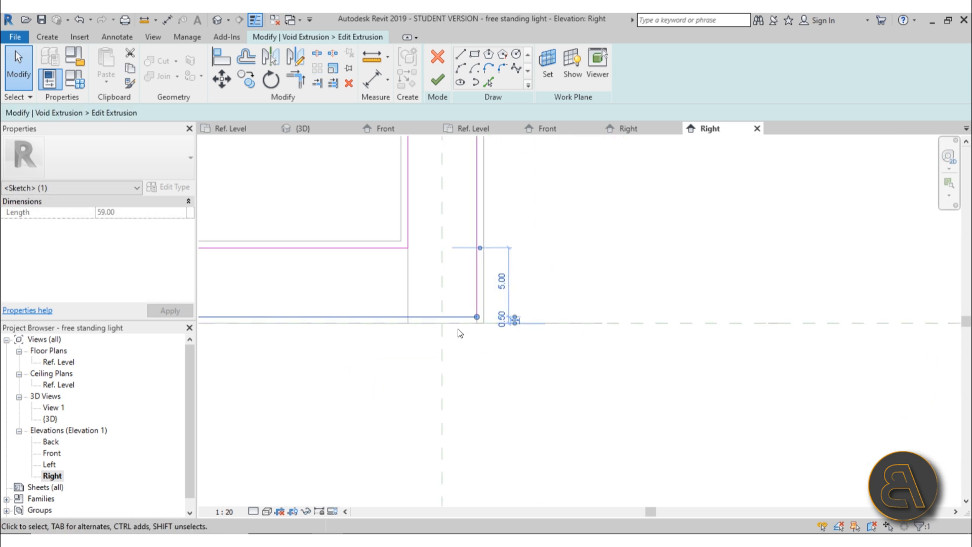
pyautogui.click(587, 385)
pyautogui.scroll(-6, 764, 362)
pyautogui.click(435, 80)
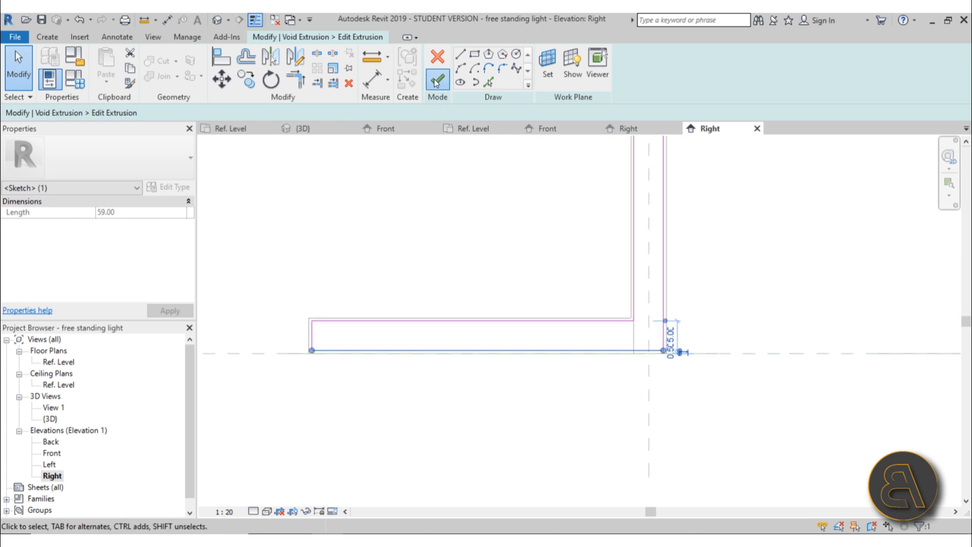
pyautogui.click(453, 283)
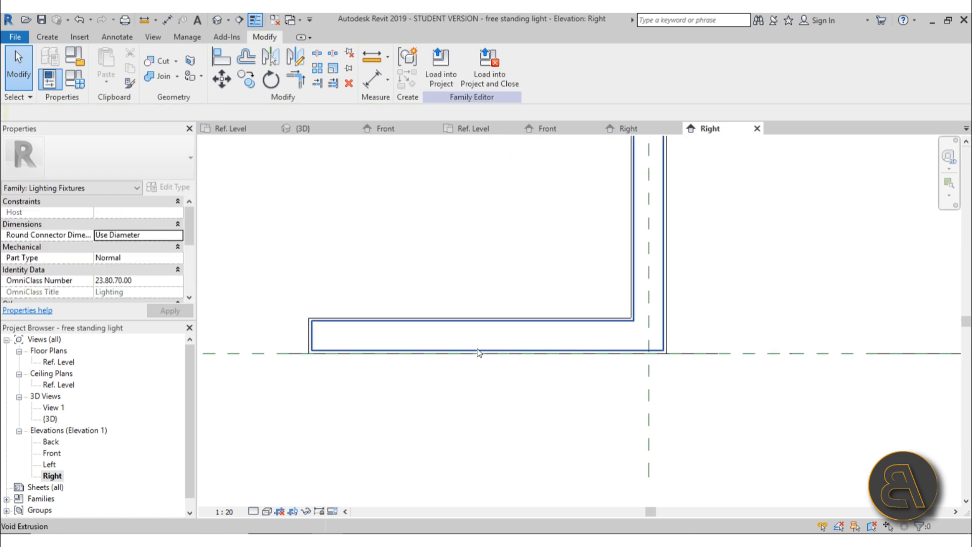
# Measure along the foot recess's bottom edge from the post's outer corner towards the foot's end
pyautogui.scroll(-2, 456, 309)
pyautogui.click(383, 82)
pyautogui.scroll(3, 529, 410)
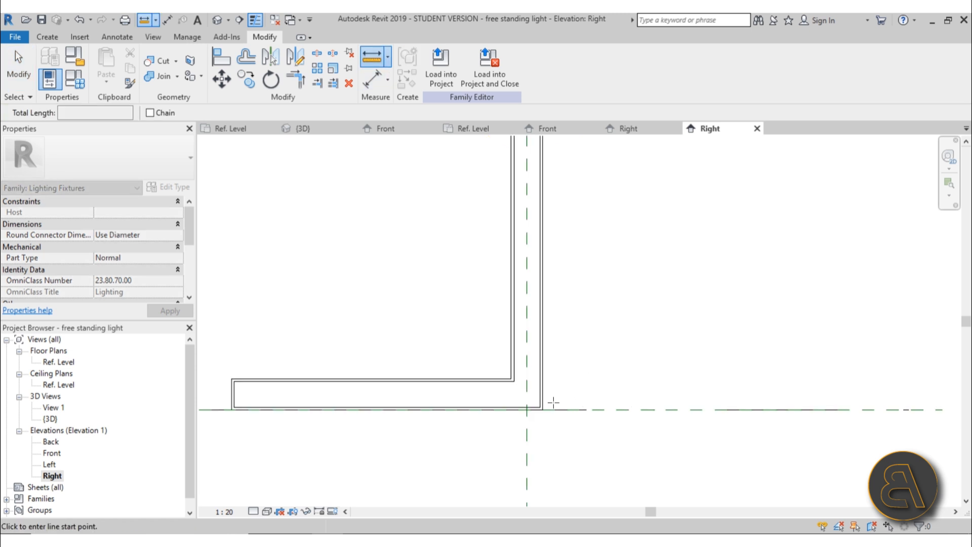
pyautogui.click(526, 410)
pyautogui.scroll(-3, 526, 410)
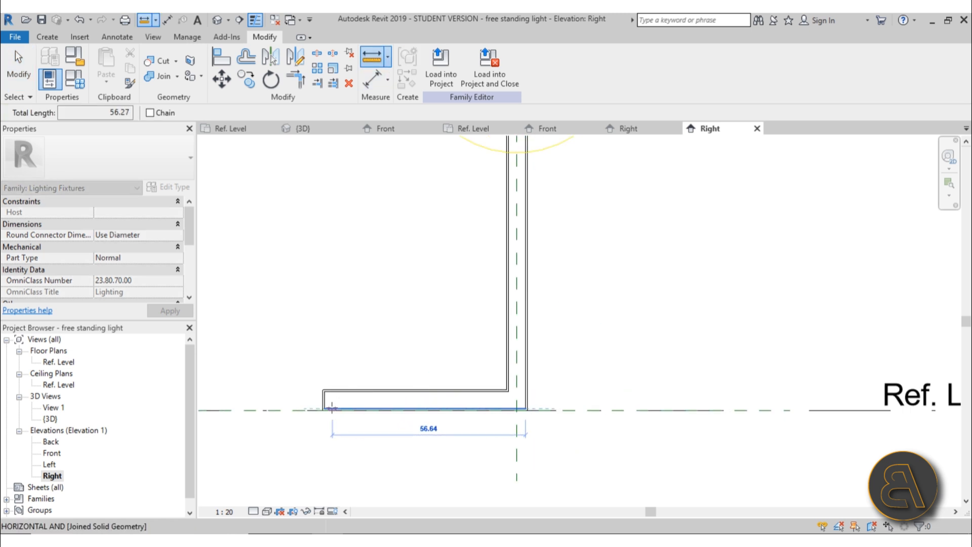
# Measure the post recess's height from its bottom outer corner to its top corner and inspect the recess outline around the foot
pyautogui.scroll(-3, 537, 365)
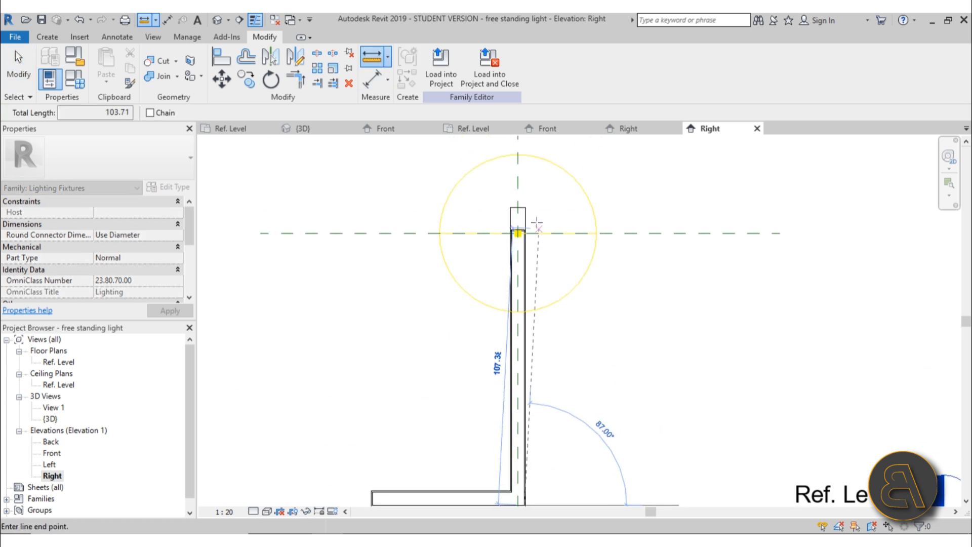
pyautogui.scroll(5, 504, 243)
pyautogui.scroll(-3, 501, 251)
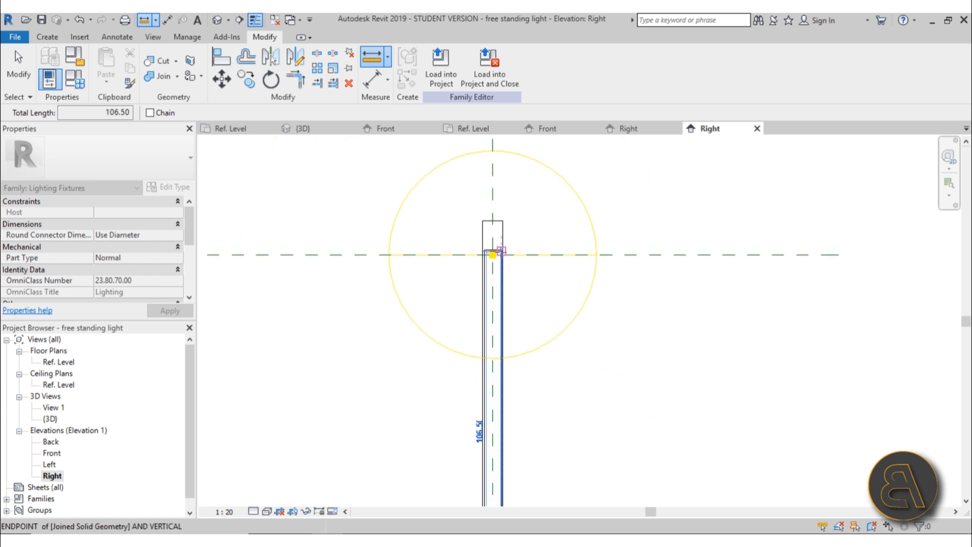
pyautogui.scroll(1, 498, 252)
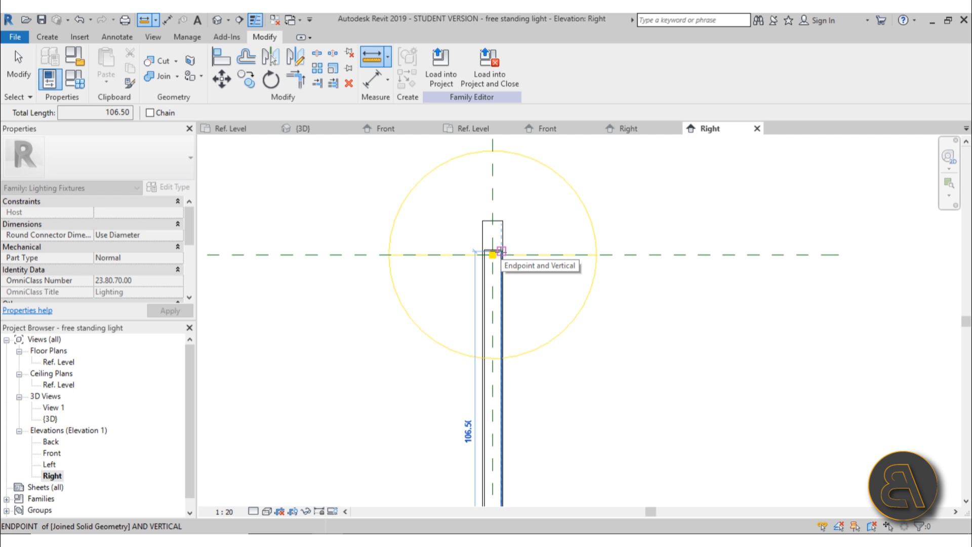
pyautogui.scroll(-4, 567, 401)
pyautogui.moveTo(562, 435); pyautogui.dragTo(557, 235, button='middle')
pyautogui.scroll(1, 546, 243)
pyautogui.press('Escape')
pyautogui.press('Escape')
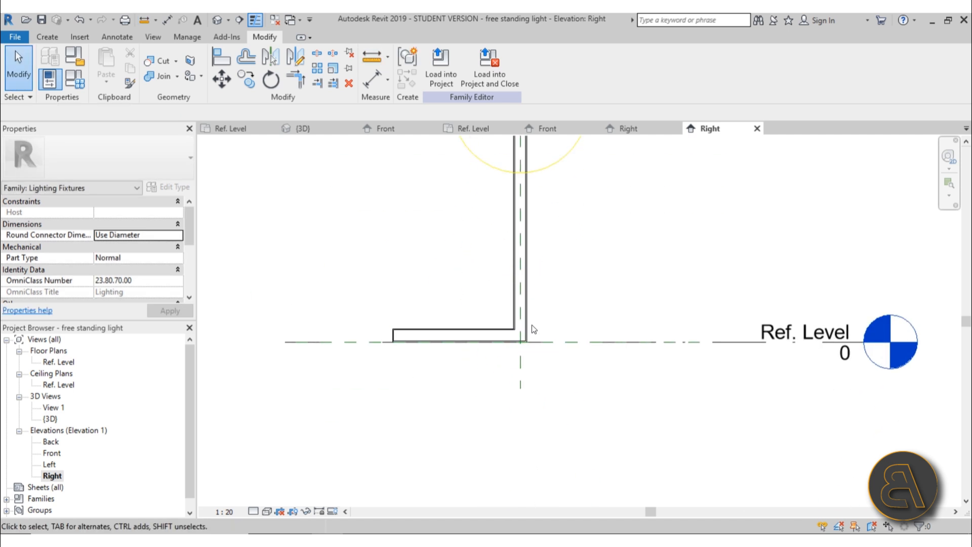
pyautogui.moveTo(531, 329); pyautogui.dragTo(532, 349, button='middle')
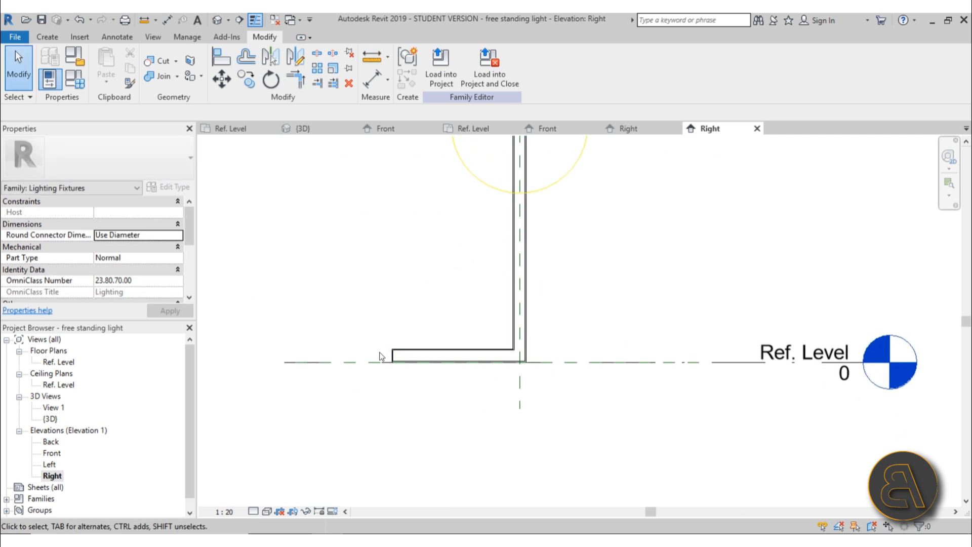
pyautogui.scroll(3, 397, 368)
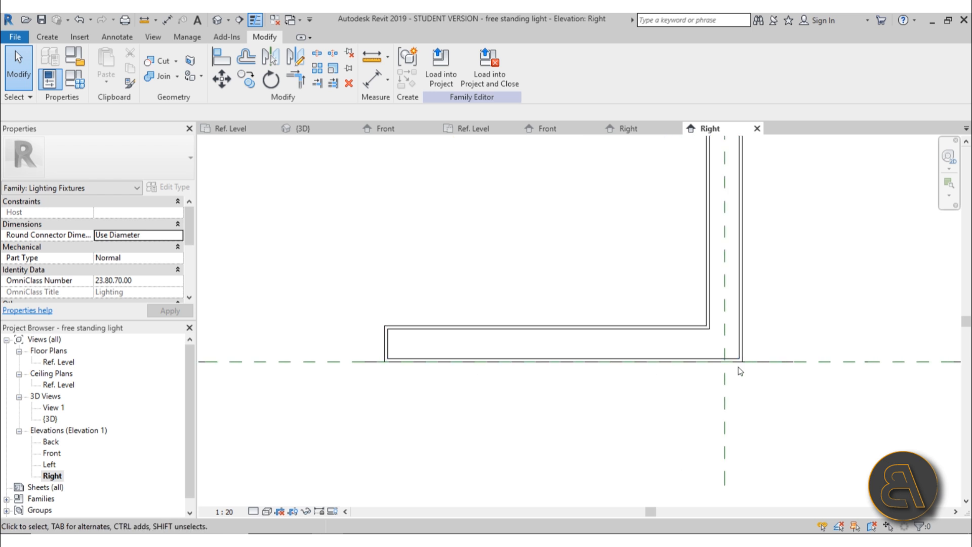
pyautogui.scroll(3, 733, 361)
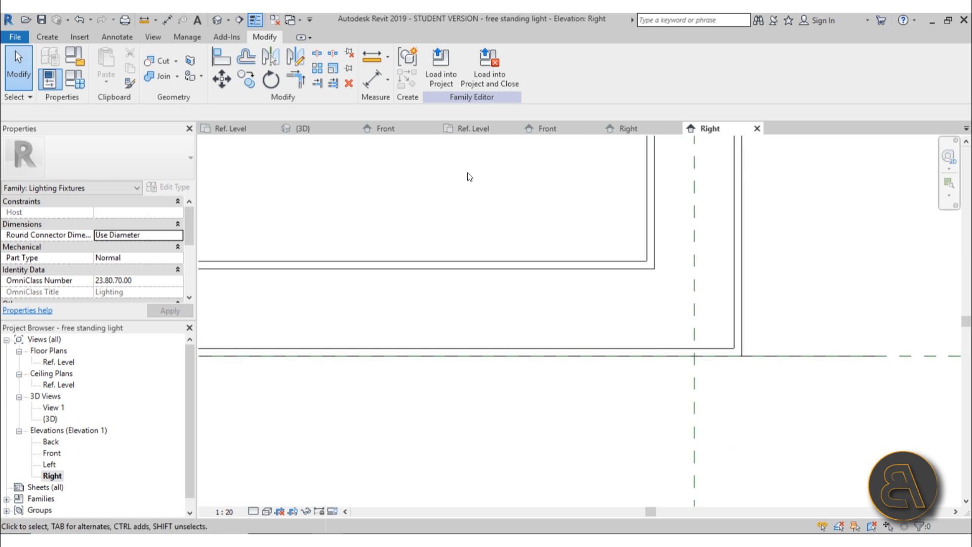
# In the new family's Right elevation, start an extrusion profile with a base line above Ref. Level, a side about 1640 high and a top segment about 100 wide
pyautogui.click(638, 129)
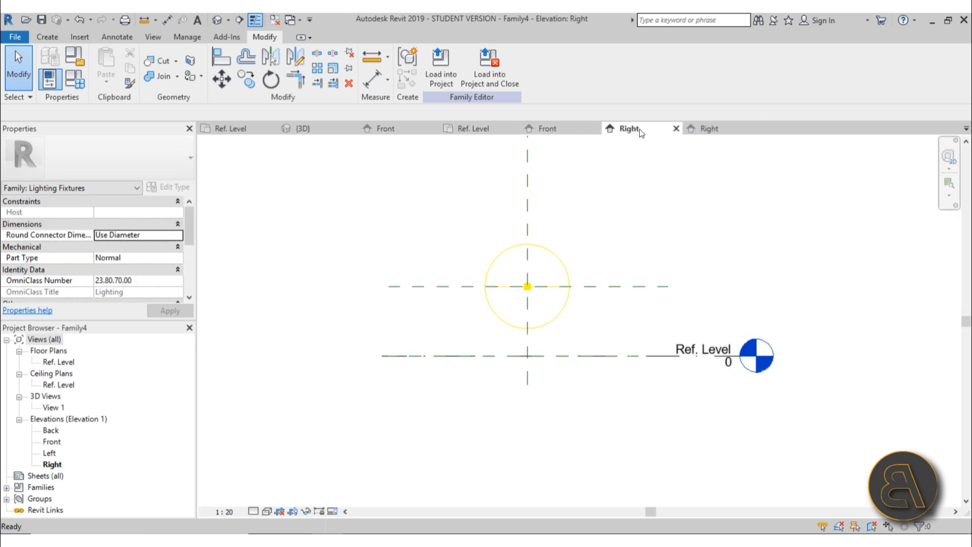
pyautogui.scroll(2, 536, 311)
pyautogui.click(48, 38)
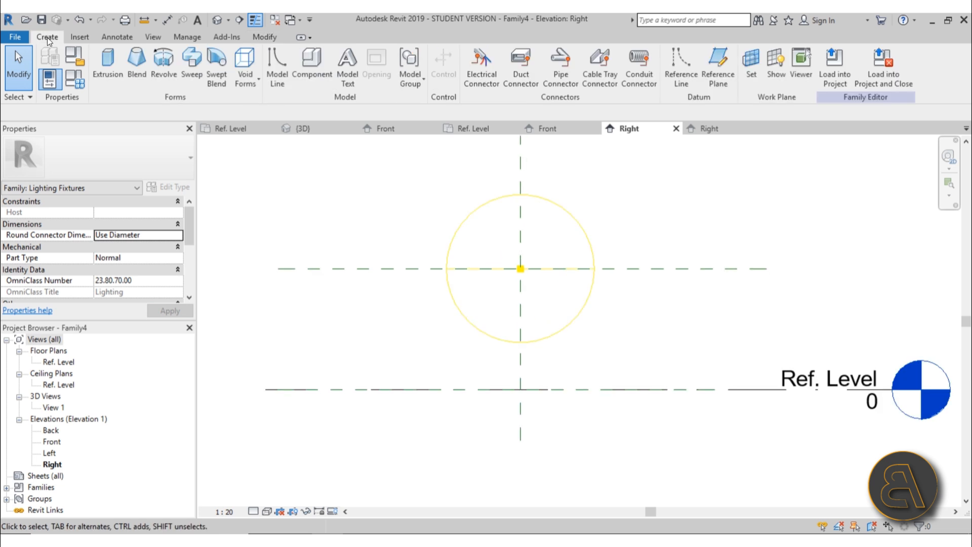
pyautogui.click(107, 71)
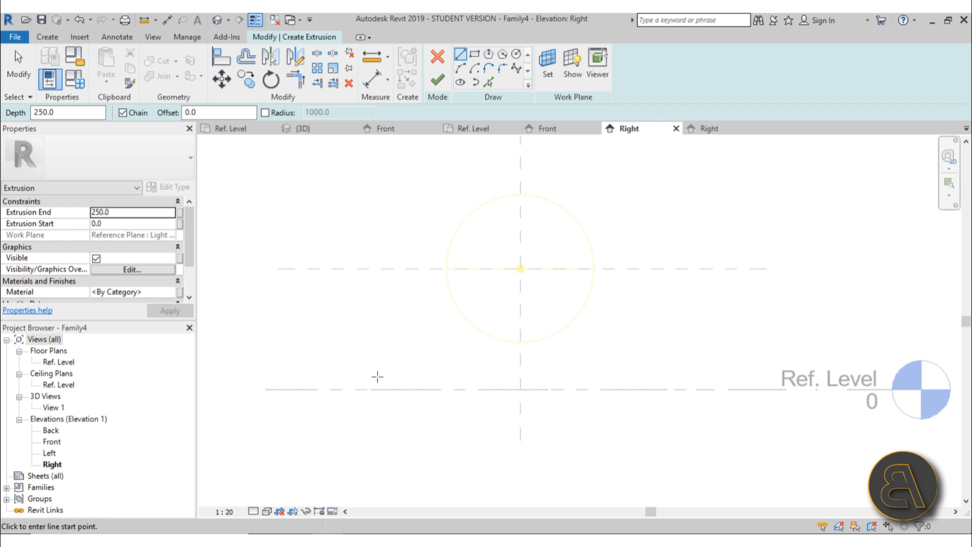
pyautogui.click(428, 381)
pyautogui.click(608, 381)
pyautogui.scroll(-2, 608, 381)
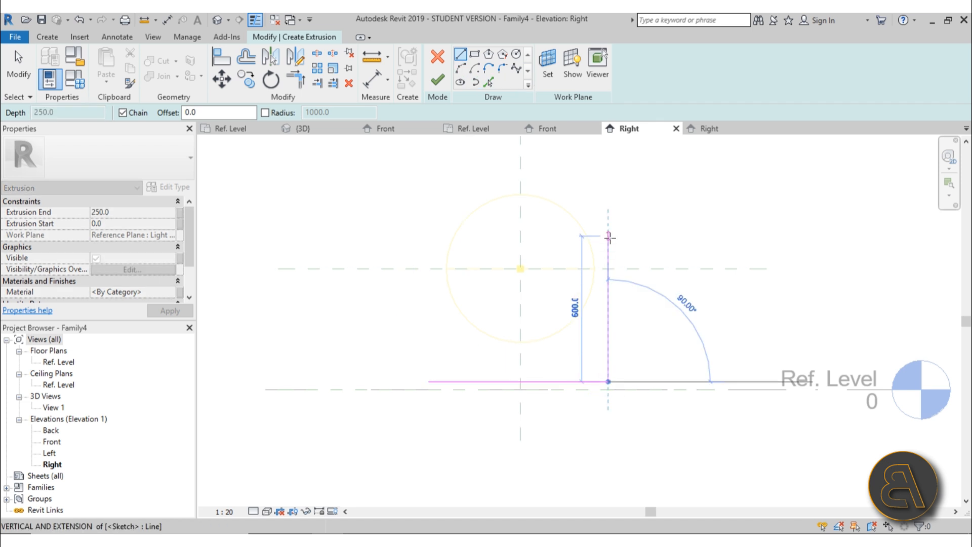
pyautogui.click(603, 163)
pyautogui.click(588, 163)
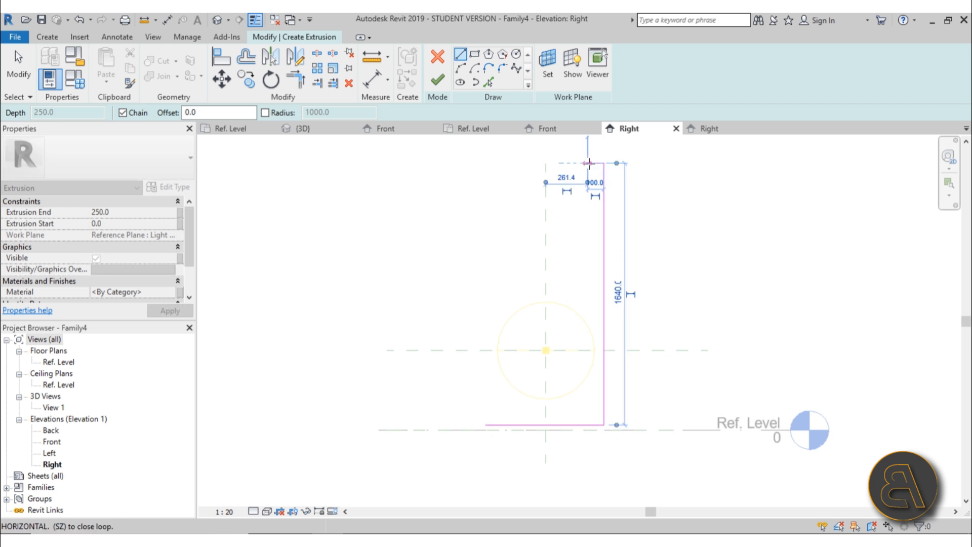
# Complete the closed L-shaped extrusion profile by drawing its inner edges, leaving the horizontal leg about 80 mm thick
pyautogui.click(587, 411)
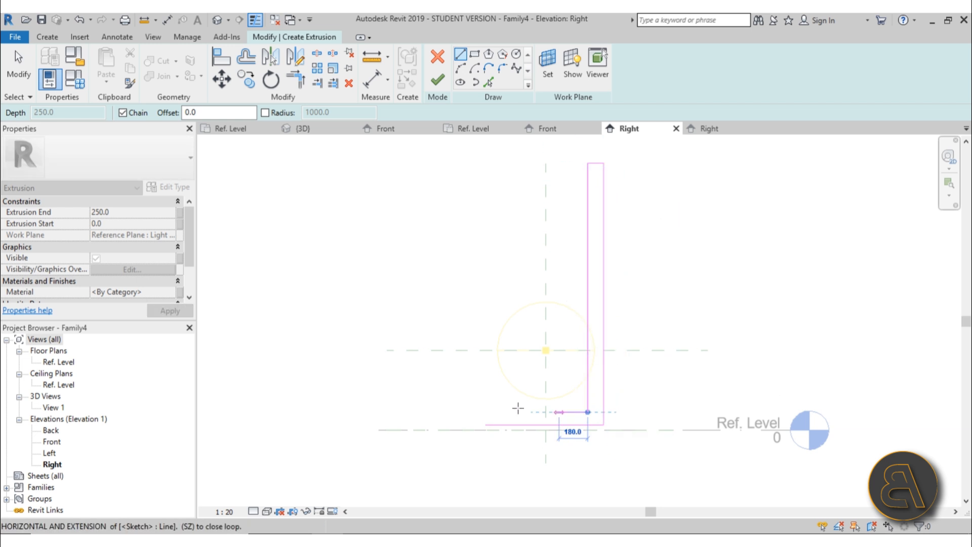
pyautogui.click(486, 412)
pyautogui.click(486, 425)
pyautogui.press('Escape')
pyautogui.press('Escape')
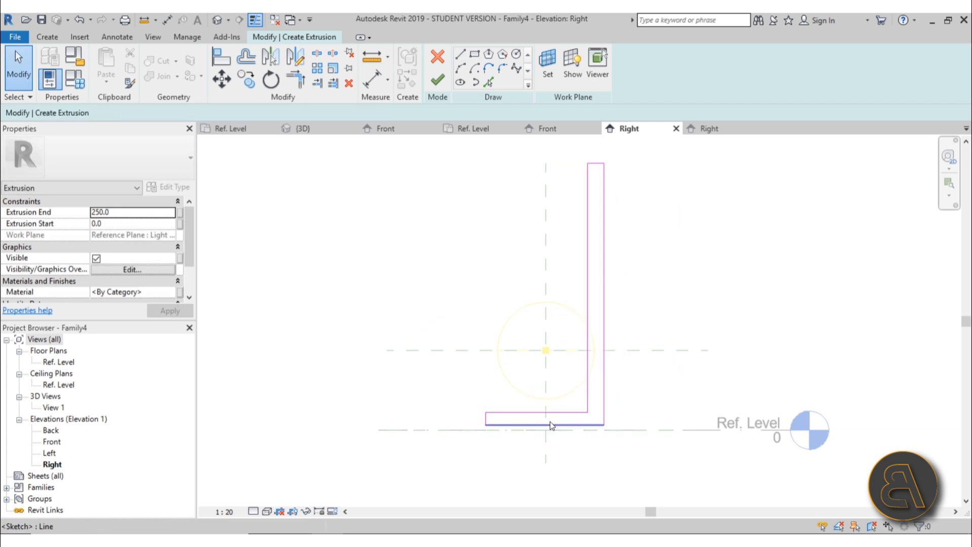
# Set the distance between the profile's lowest edge and the Ref. Level to 5 mm
pyautogui.scroll(2, 550, 421)
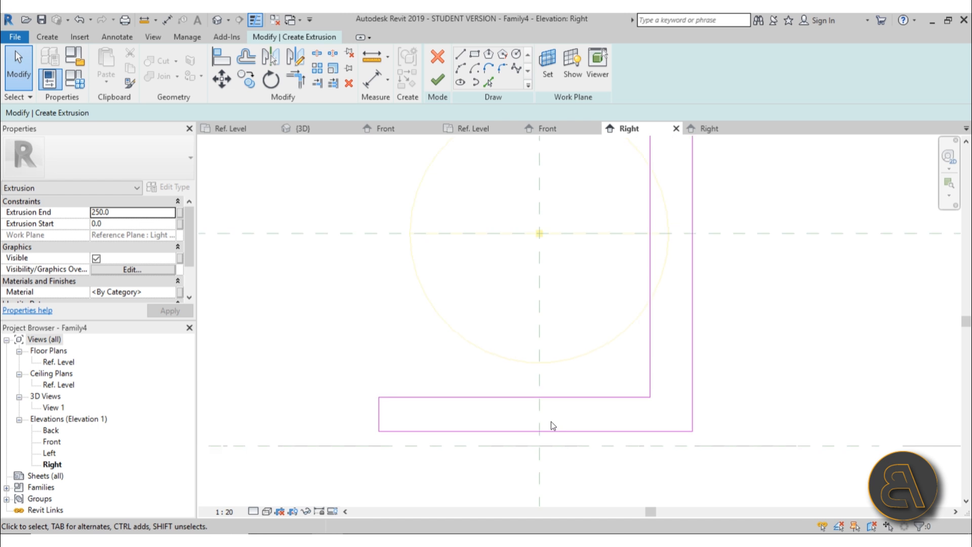
pyautogui.scroll(-2, 573, 324)
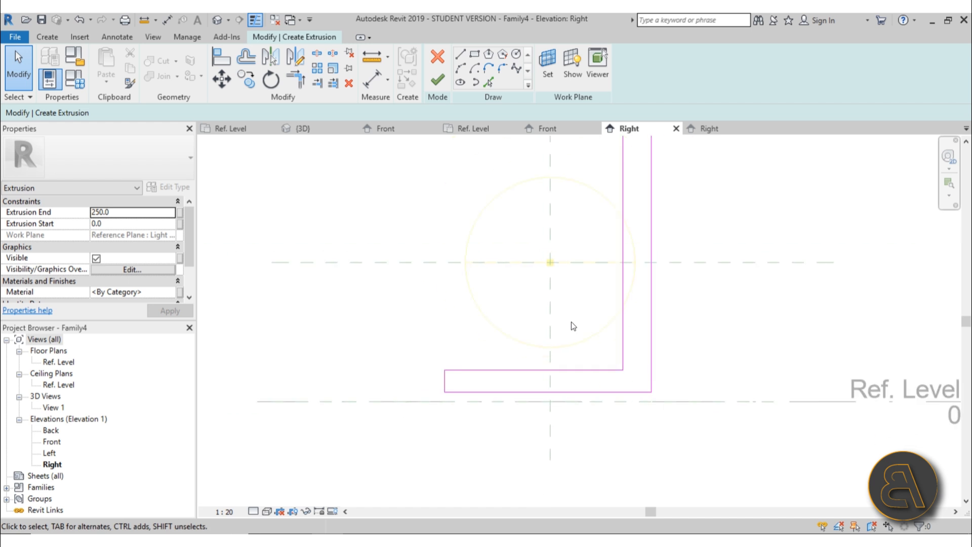
pyautogui.moveTo(573, 326); pyautogui.dragTo(571, 334, button='middle')
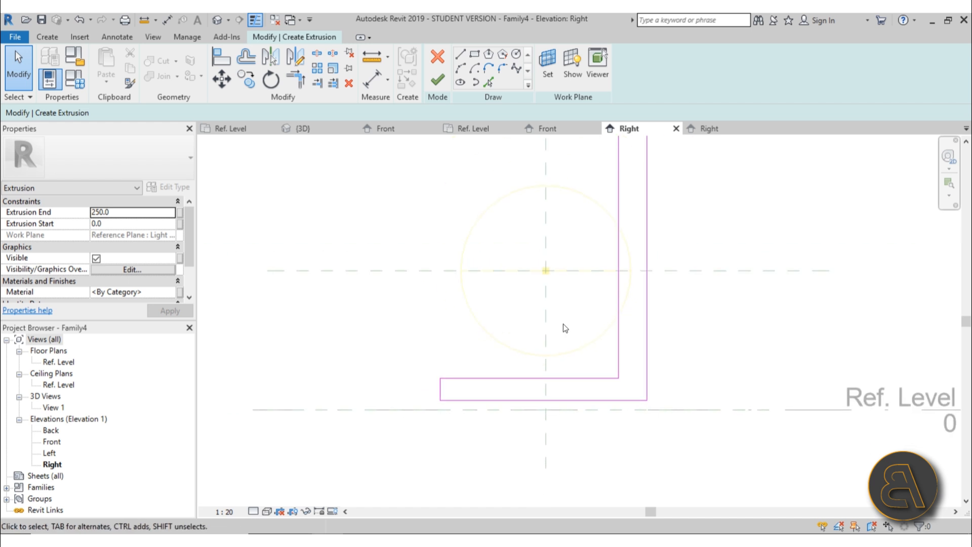
pyautogui.click(514, 401)
pyautogui.scroll(3, 424, 406)
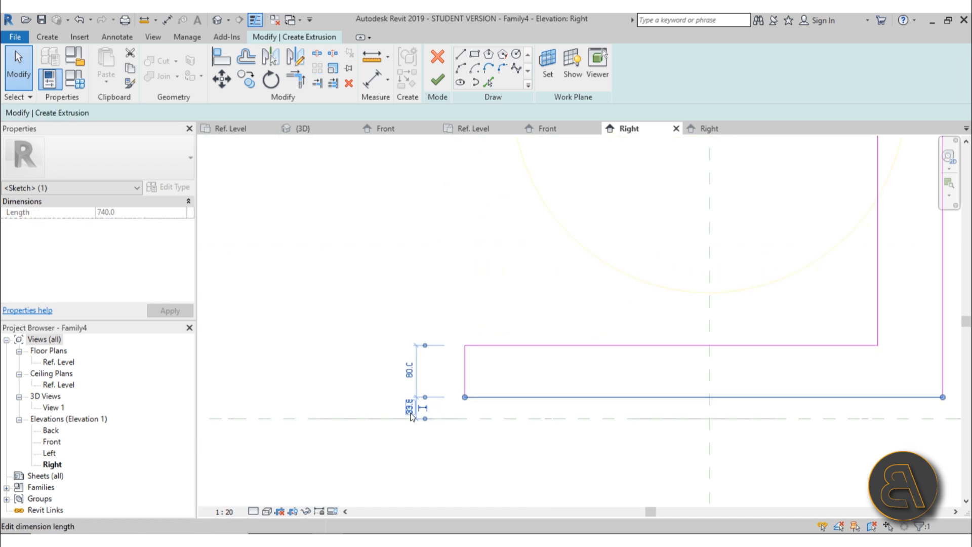
pyautogui.click(410, 408)
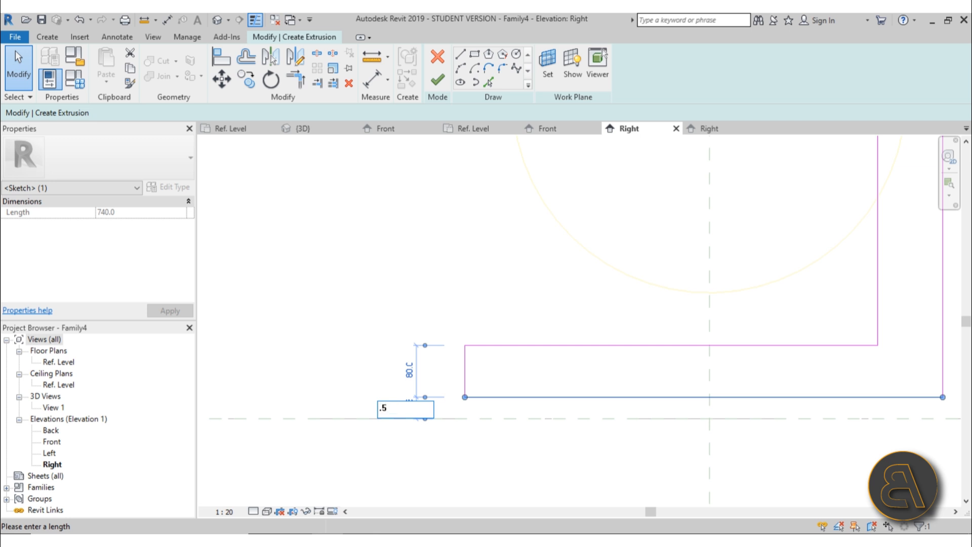
pyautogui.write('.5')
pyautogui.press('Return')
pyautogui.scroll(-2, 427, 405)
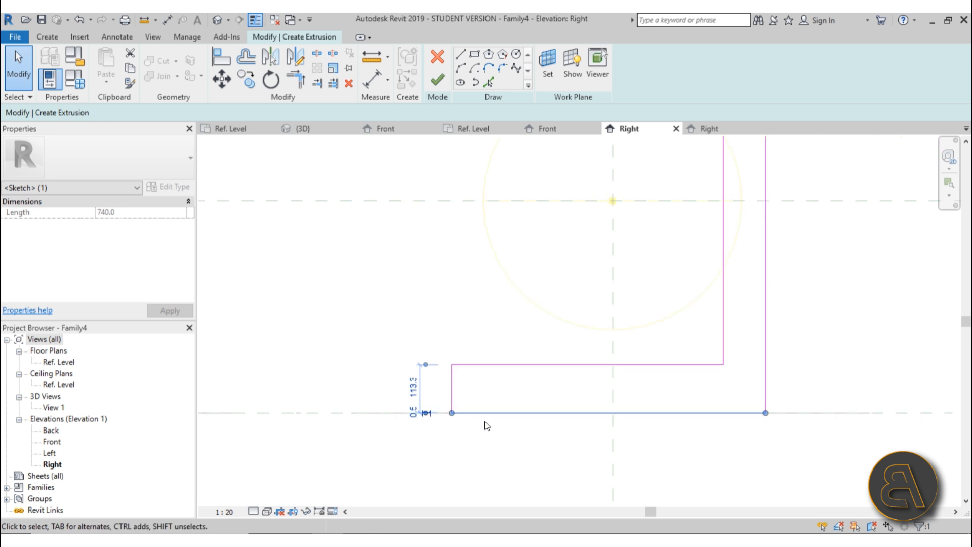
pyautogui.click(413, 419)
pyautogui.write('5')
pyautogui.press('Return')
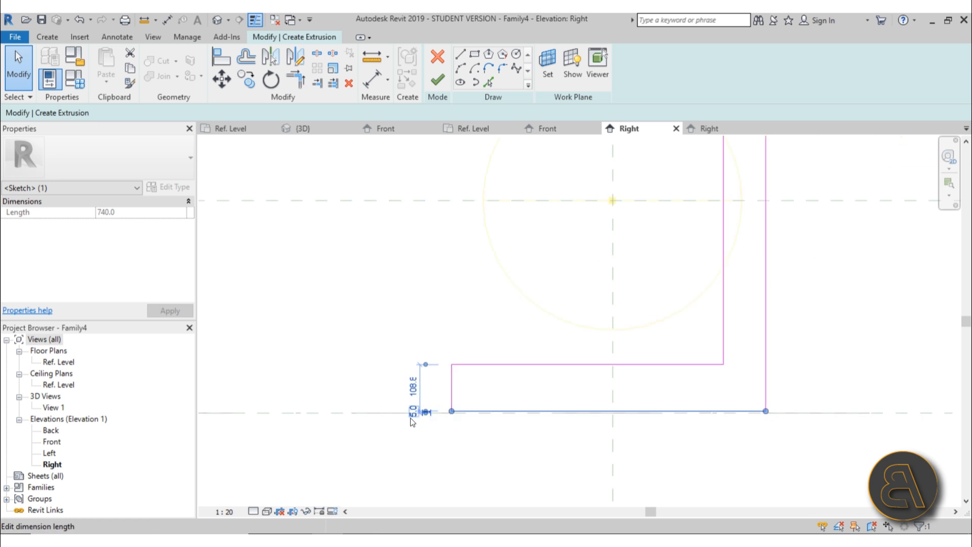
pyautogui.click(367, 418)
# Change the project's length units to centimeters
pyautogui.press('u')
pyautogui.press('n')
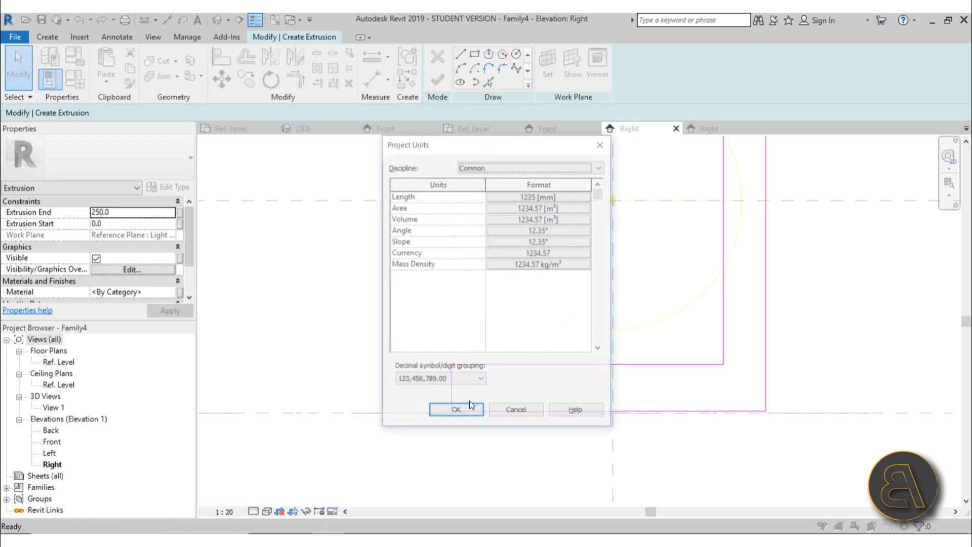
pyautogui.click(540, 196)
pyautogui.click(463, 219)
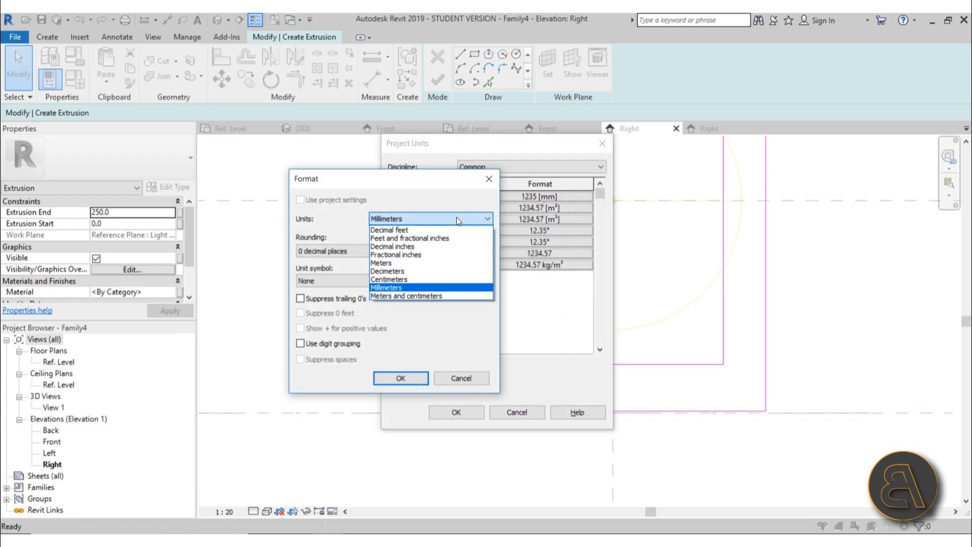
pyautogui.click(408, 279)
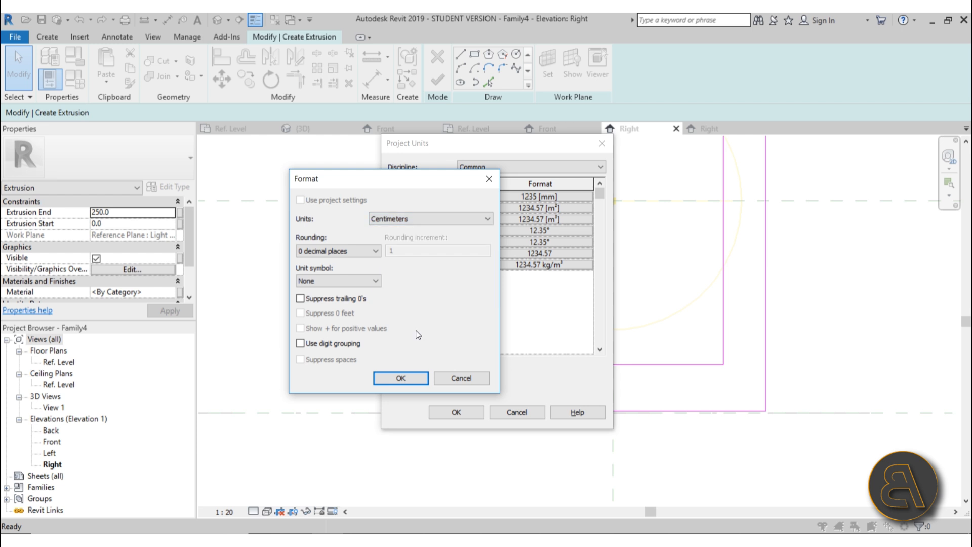
pyautogui.click(401, 378)
pyautogui.click(461, 412)
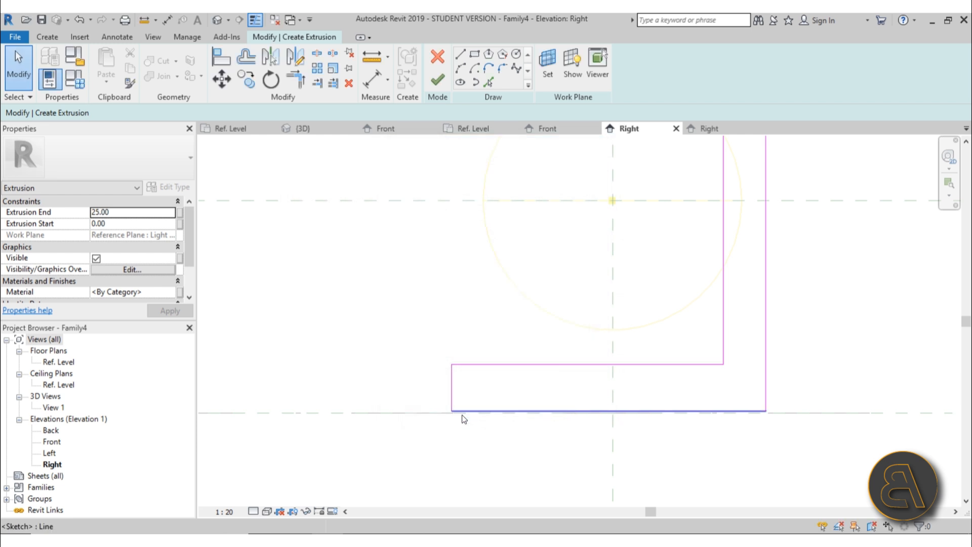
# Set the thickness of the profile's horizontal leg to 5 cm by adjusting its upper edge
pyautogui.scroll(-1, 505, 384)
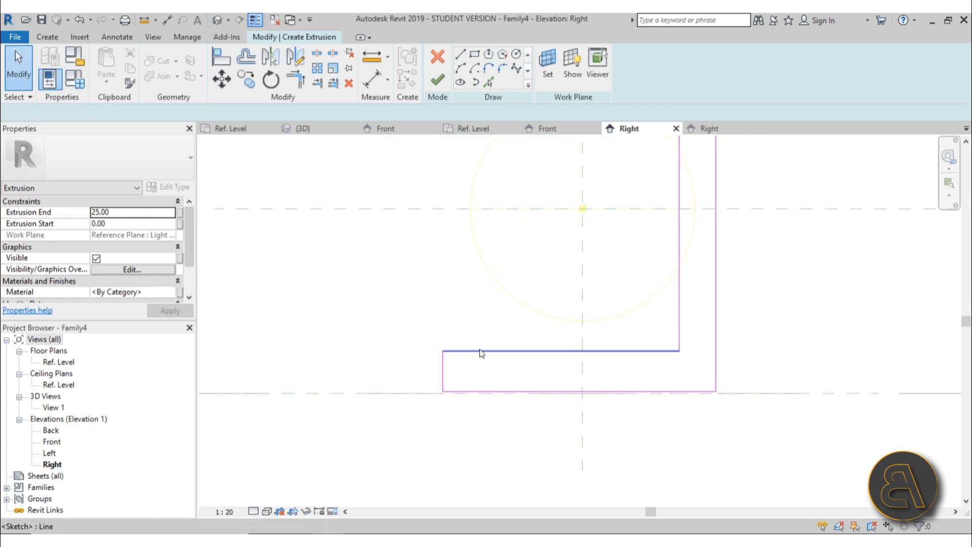
pyautogui.click(479, 349)
pyautogui.click(693, 370)
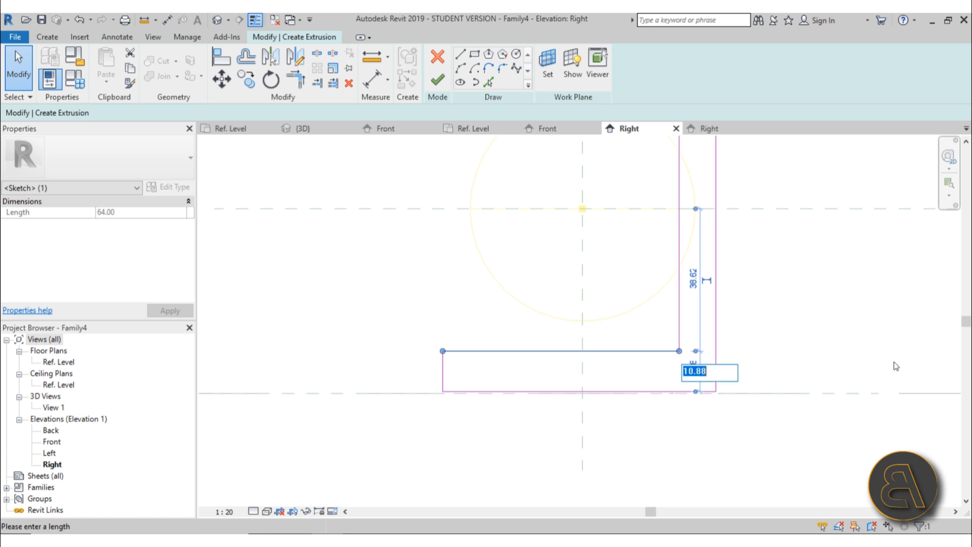
pyautogui.write('5')
pyautogui.press('Return')
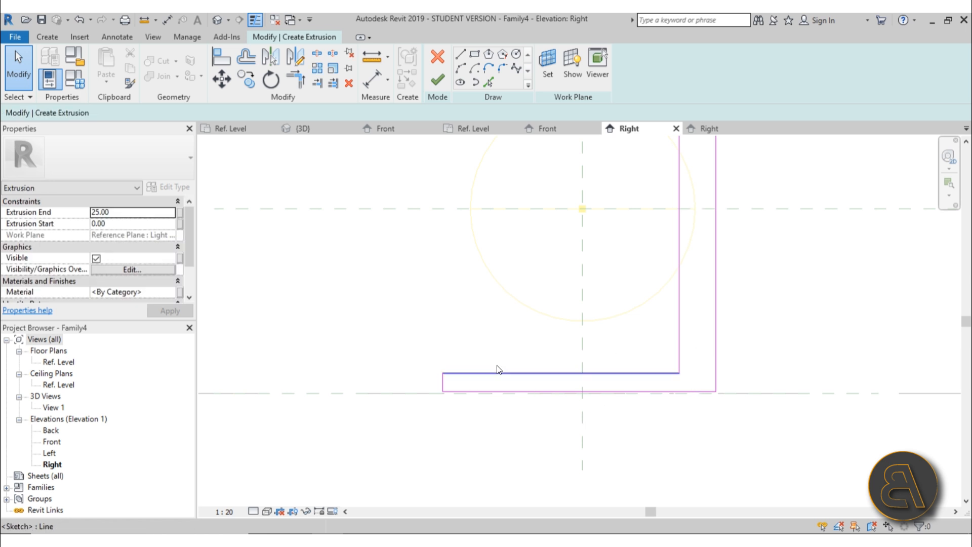
# Set the vertical leg's outer edge 30 cm from the vertical center reference plane
pyautogui.moveTo(712, 363); pyautogui.dragTo(655, 370, button='middle')
pyautogui.scroll(2, 655, 366)
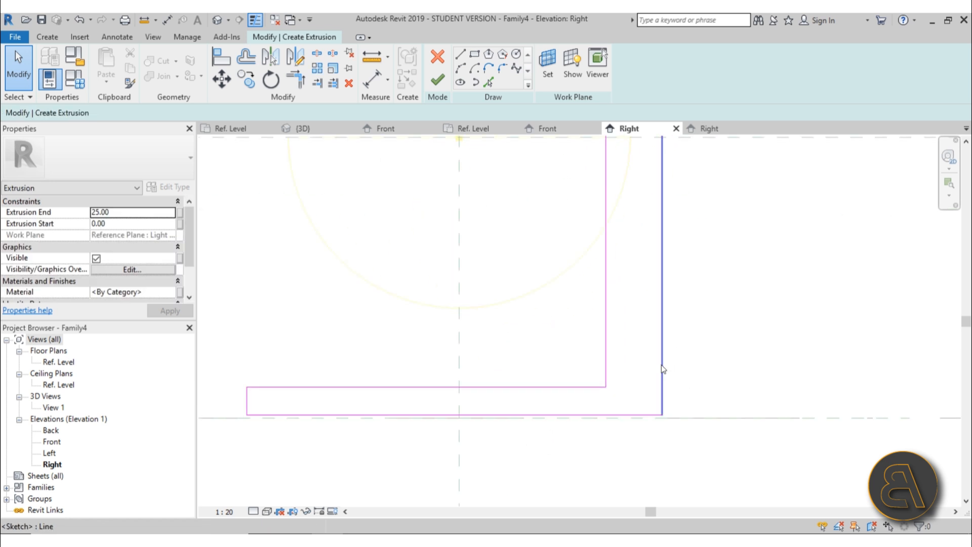
pyautogui.click(661, 364)
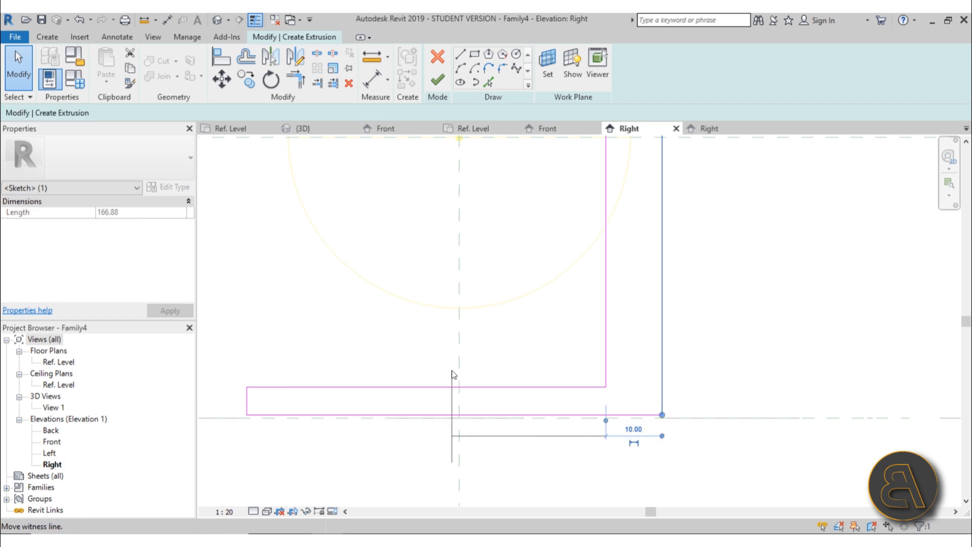
pyautogui.moveTo(452, 374); pyautogui.dragTo(459, 373)
pyautogui.click(560, 429)
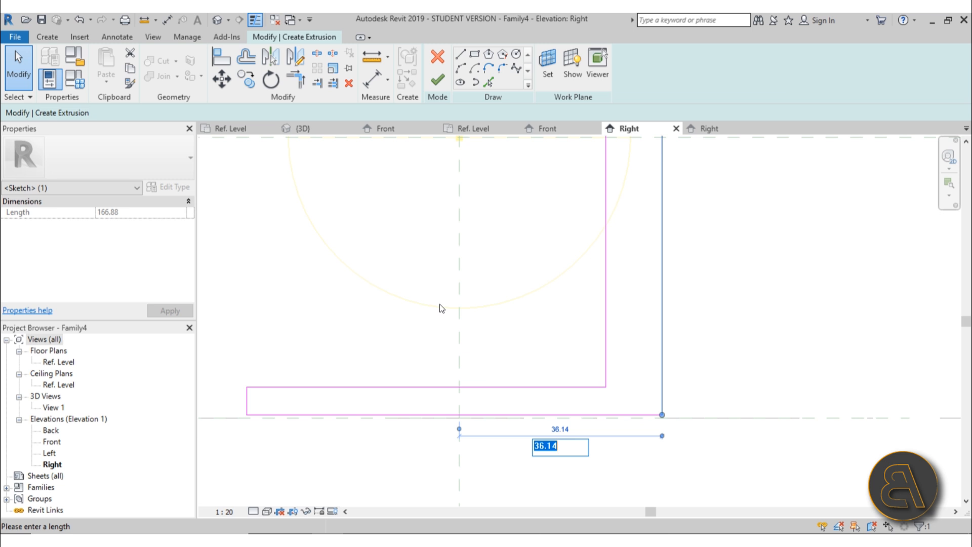
pyautogui.press('Return')
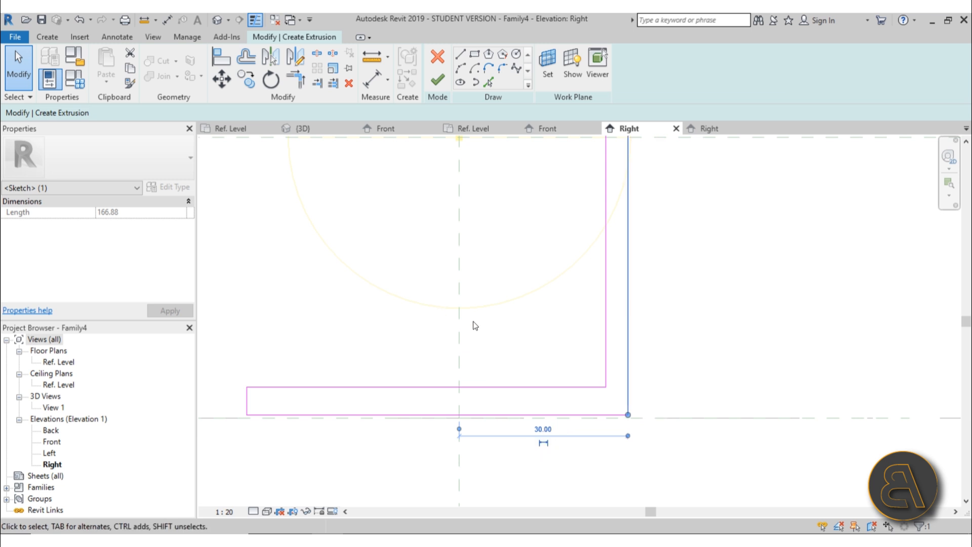
pyautogui.click(479, 350)
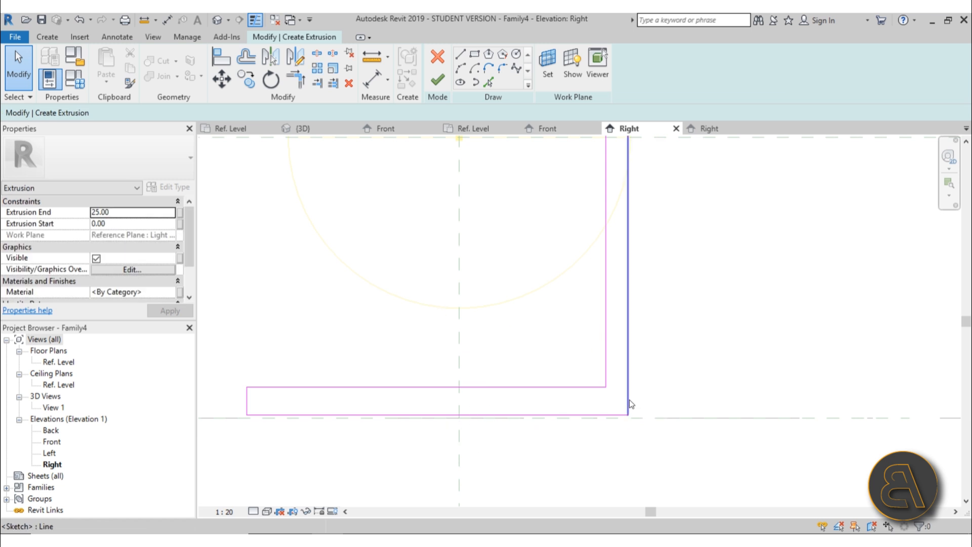
# Set the horizontal leg's overall length to 59 cm, measured from its short end to the vertical leg's outer edge
pyautogui.click(630, 400)
pyautogui.click(249, 402)
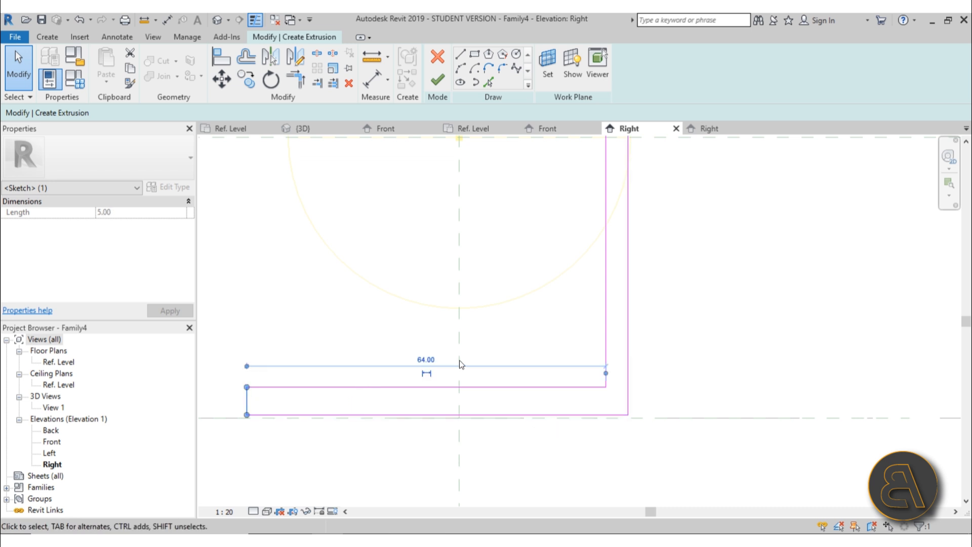
pyautogui.moveTo(605, 375); pyautogui.dragTo(628, 373)
pyautogui.click(421, 361)
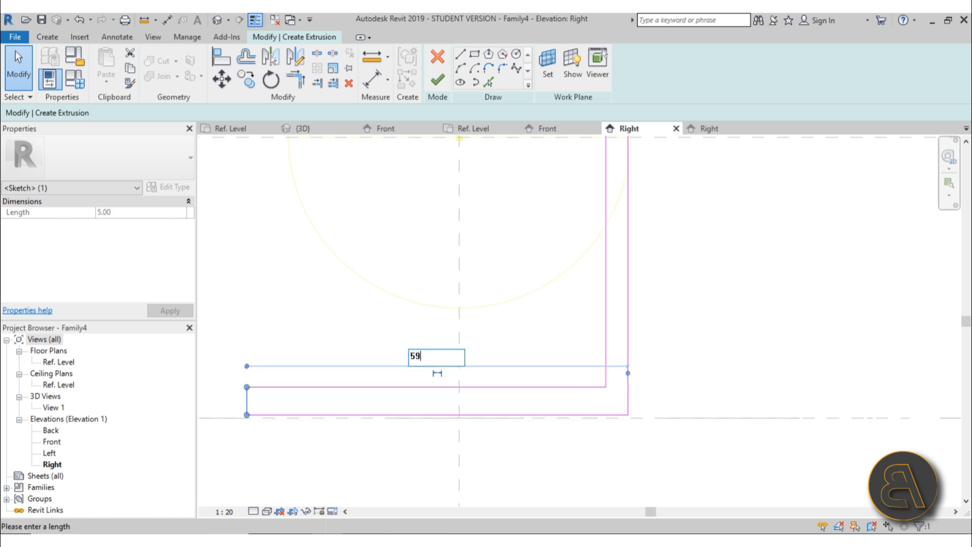
pyautogui.press('Return')
pyautogui.click(511, 376)
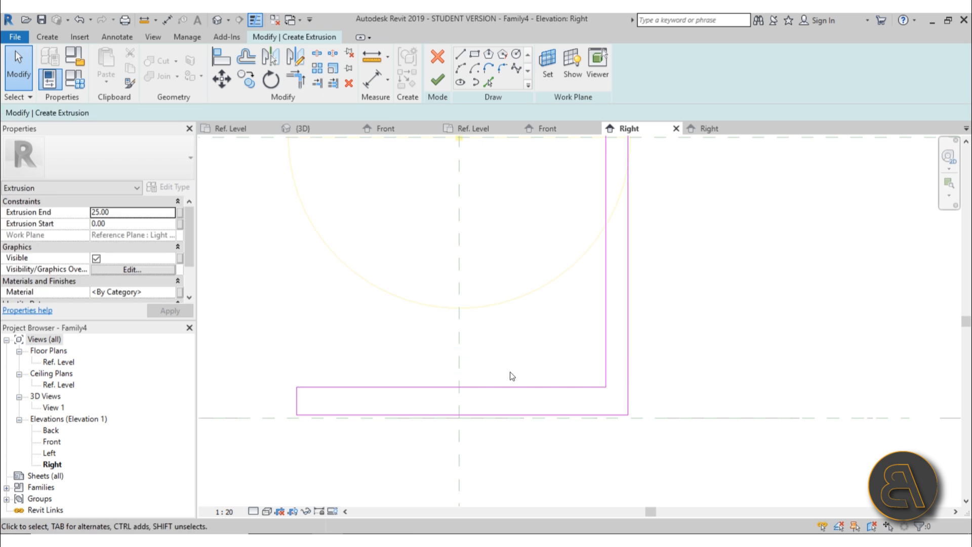
# Set the thickness of the profile's vertical leg to 5 cm by adjusting its inner edge
pyautogui.click(605, 349)
pyautogui.scroll(-2, 709, 282)
pyautogui.moveTo(709, 282); pyautogui.dragTo(600, 438, button='middle')
pyautogui.moveTo(557, 230); pyautogui.dragTo(546, 462, button='middle')
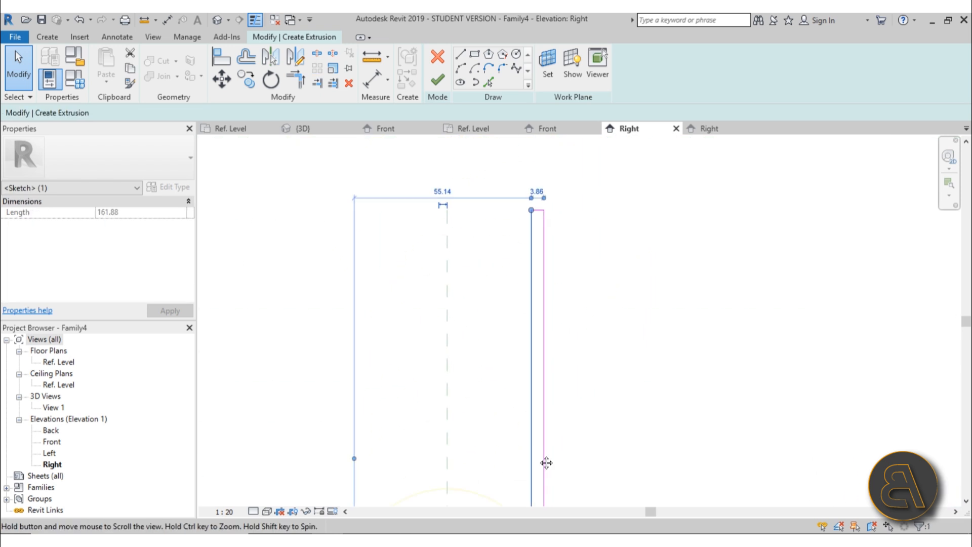
pyautogui.click(536, 193)
pyautogui.press('Return')
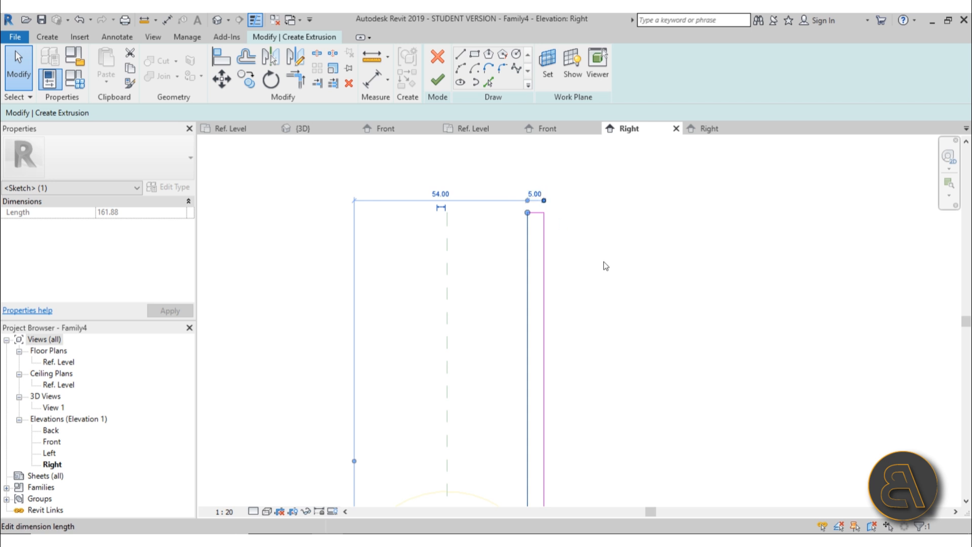
pyautogui.click(603, 262)
# Shorten the vertical leg so that the profile's top edge lies 107 cm above the Ref. Level
pyautogui.click(542, 209)
pyautogui.scroll(-2, 529, 176)
pyautogui.scroll(-1, 526, 176)
pyautogui.scroll(3, 560, 326)
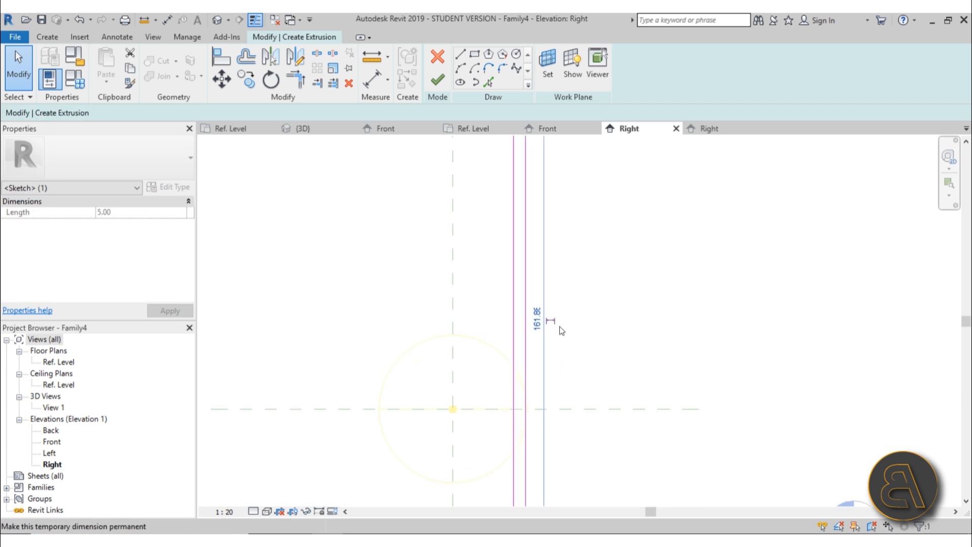
pyautogui.scroll(-6, 560, 296)
pyautogui.scroll(9, 594, 409)
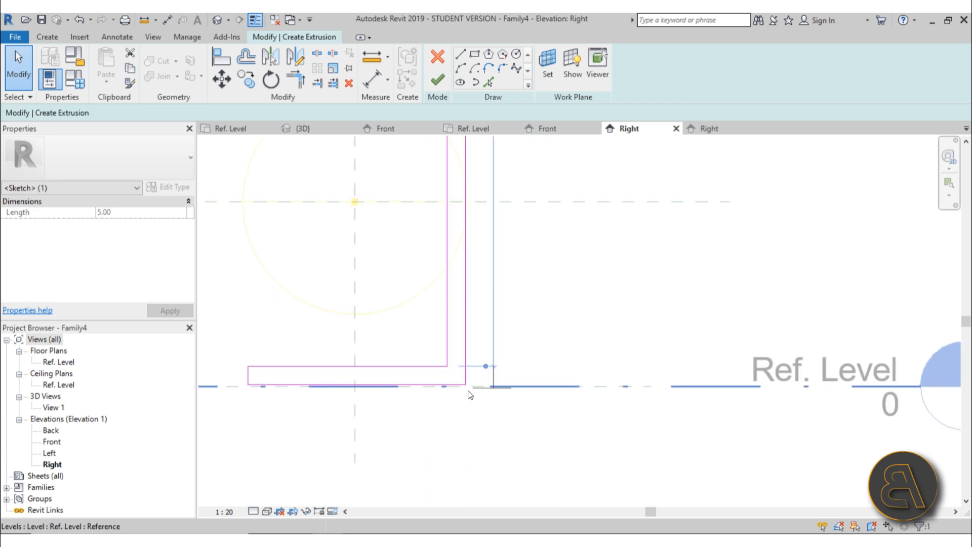
pyautogui.scroll(-2, 521, 423)
pyautogui.moveTo(529, 426); pyautogui.dragTo(504, 508, button='middle')
pyautogui.scroll(1, 451, 314)
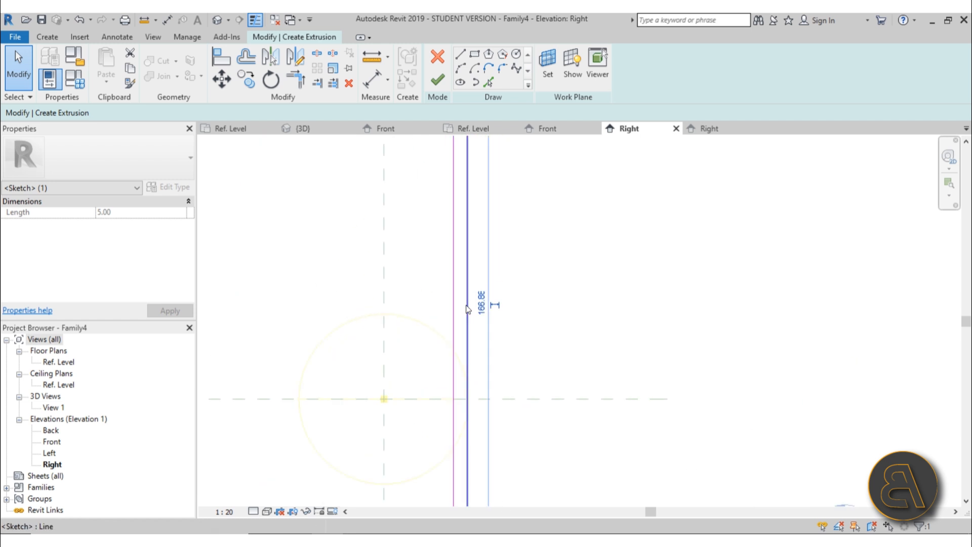
pyautogui.click(481, 305)
pyautogui.write('10')
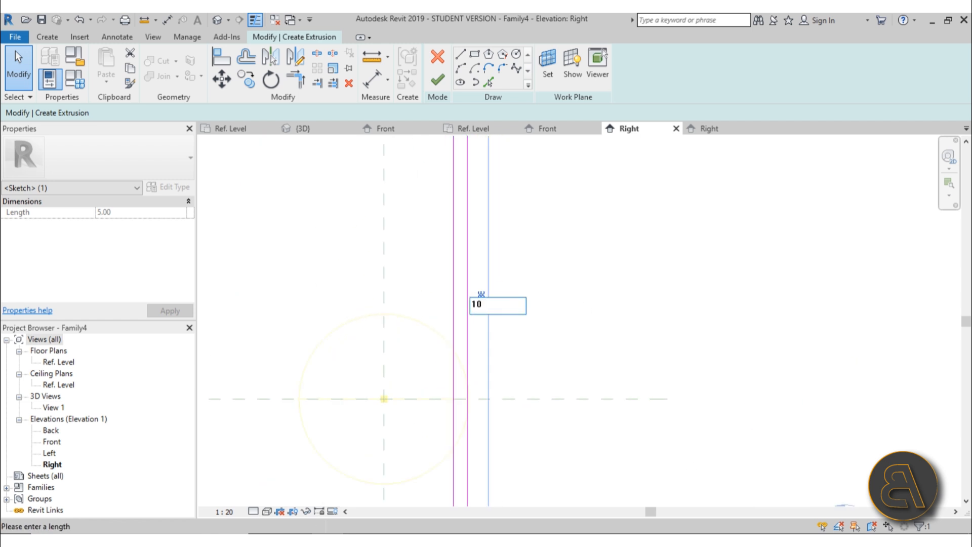
pyautogui.write('6')
pyautogui.press('Return')
pyautogui.click(652, 299)
# Finish the L-shaped extrusion sketch and open the Front elevation to view the new form
pyautogui.scroll(-2, 570, 262)
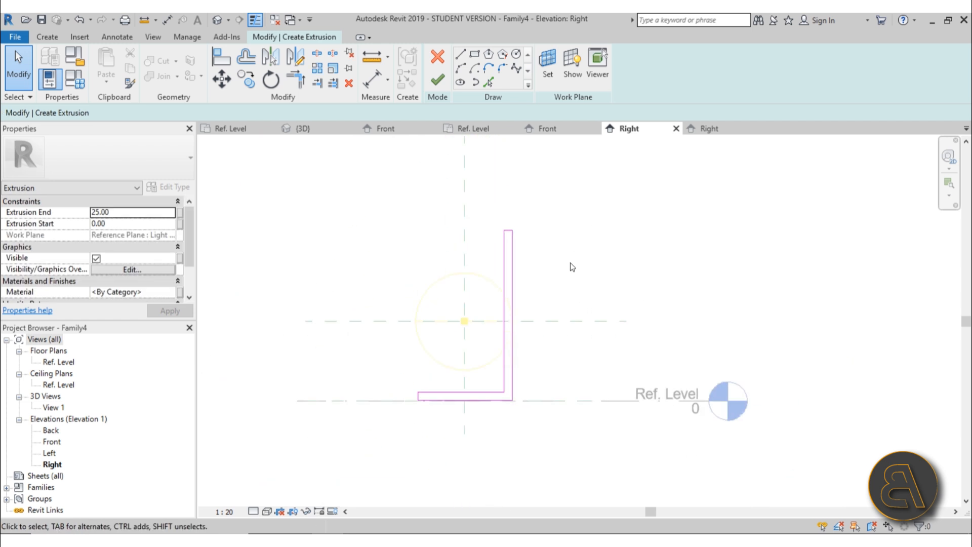
pyautogui.scroll(1, 490, 359)
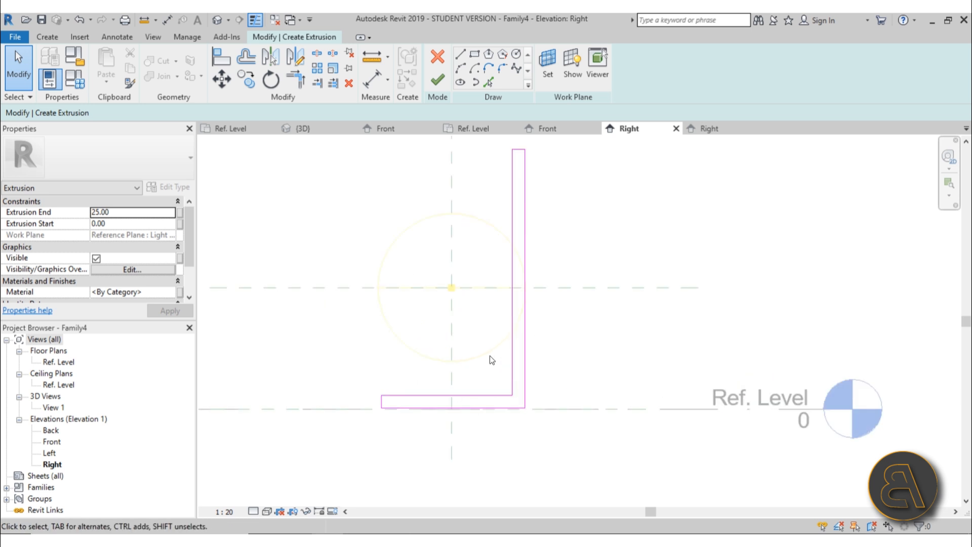
pyautogui.click(438, 80)
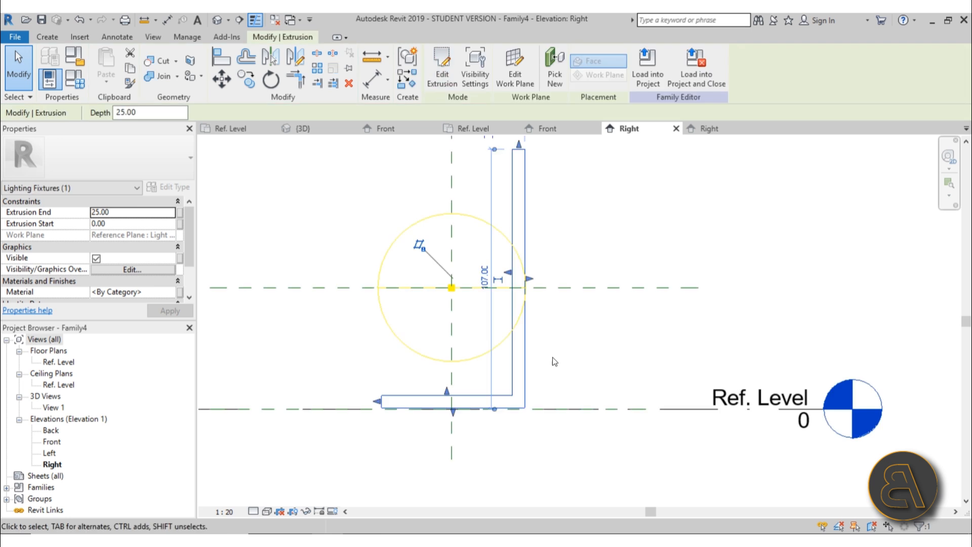
pyautogui.doubleClick(55, 442)
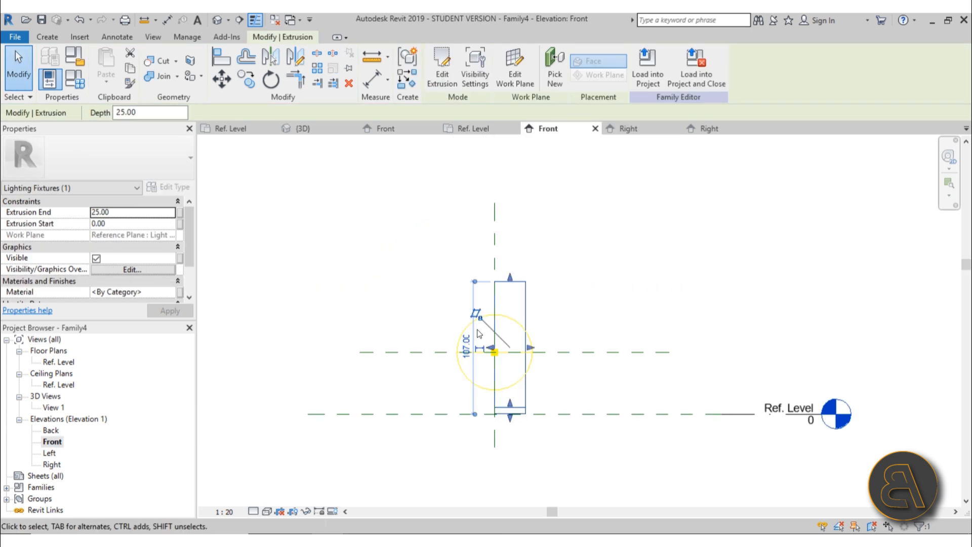
pyautogui.scroll(3, 506, 360)
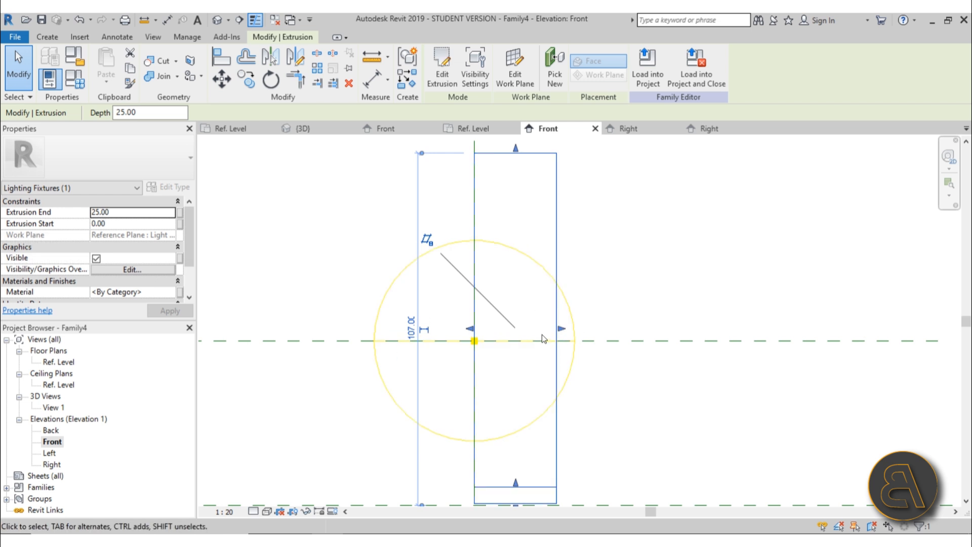
# Set the L-shaped extrusion's end to -0.50 cm
pyautogui.scroll(6, 516, 361)
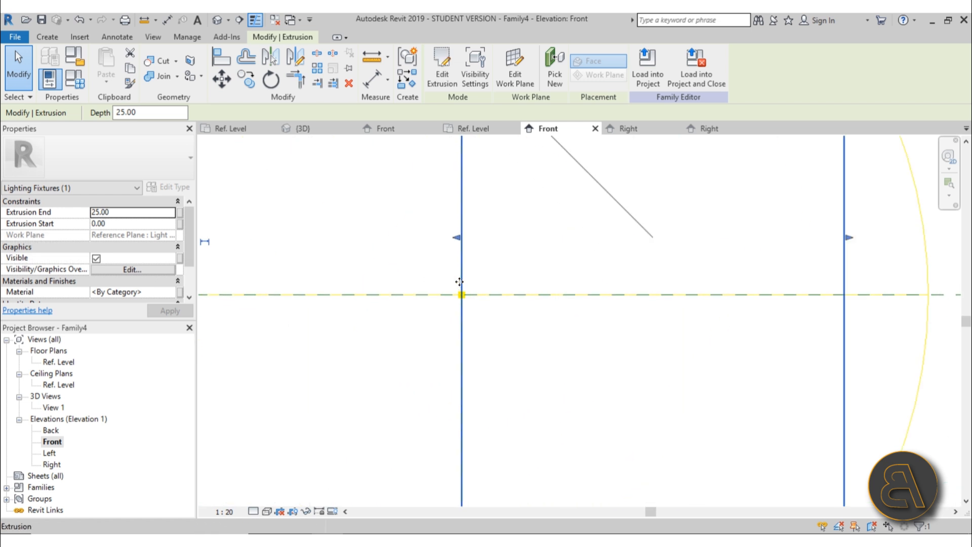
pyautogui.scroll(-2, 471, 289)
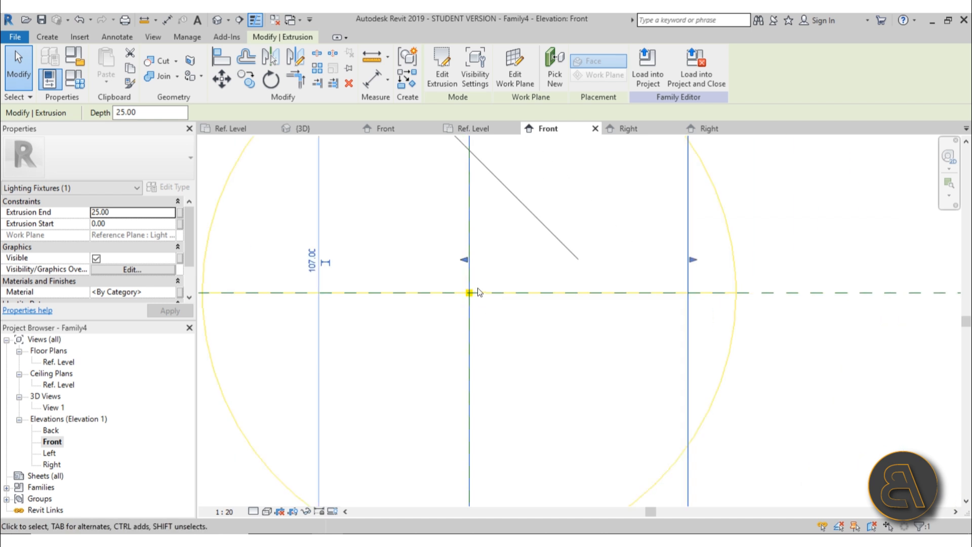
pyautogui.click(132, 215)
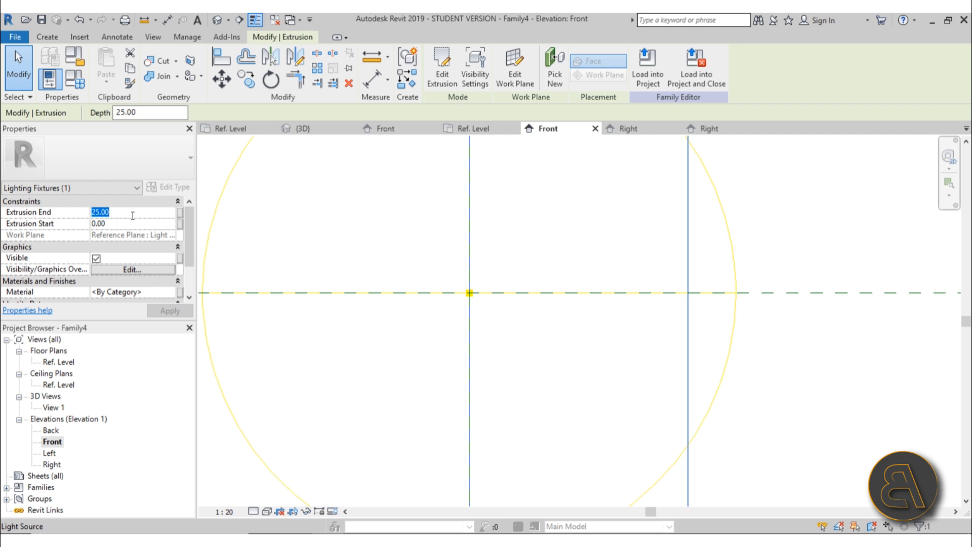
pyautogui.write('-0.50')
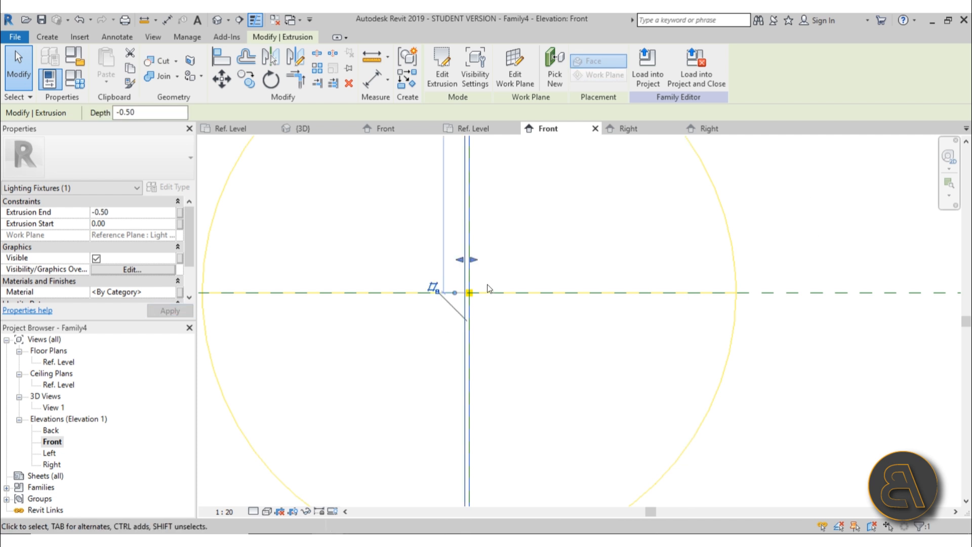
# Examine the thin extrusion's position relative to the light source in the Front elevation, and open the 3D view
pyautogui.scroll(3, 487, 284)
pyautogui.scroll(6, 474, 274)
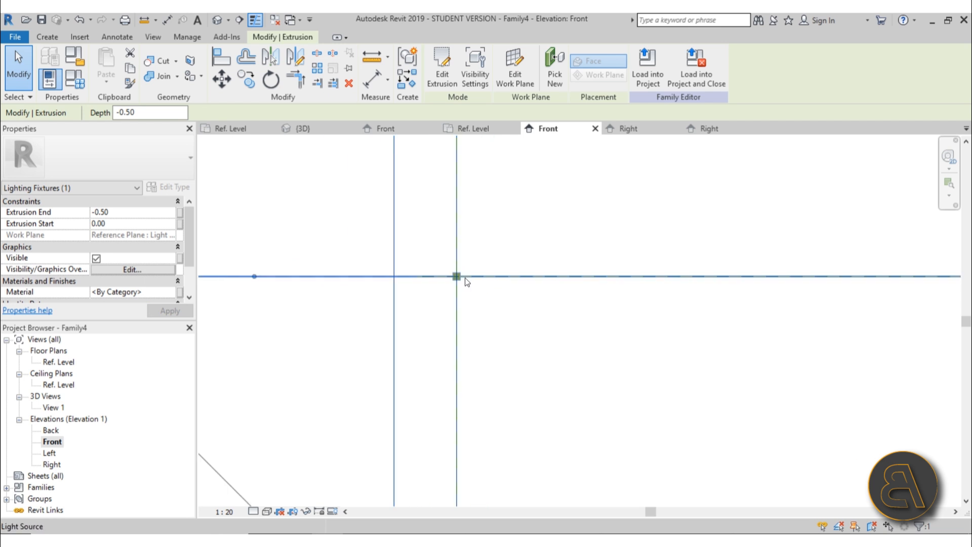
pyautogui.scroll(-5, 468, 281)
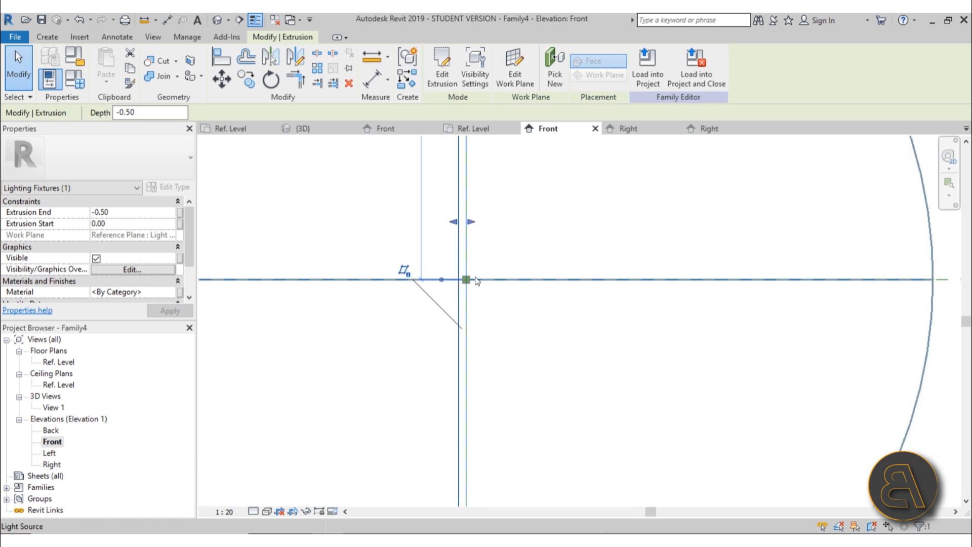
pyautogui.scroll(-2, 474, 278)
pyautogui.click(485, 280)
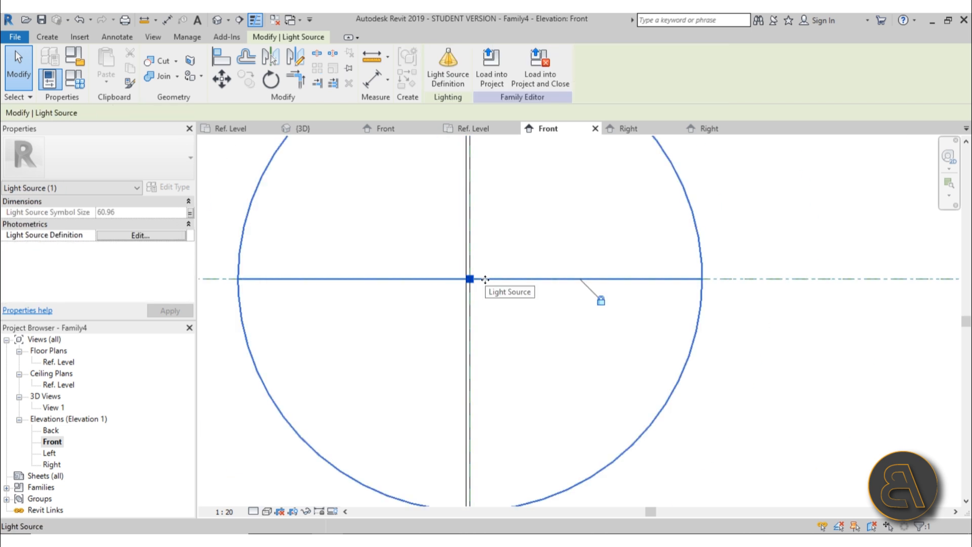
pyautogui.scroll(5, 484, 284)
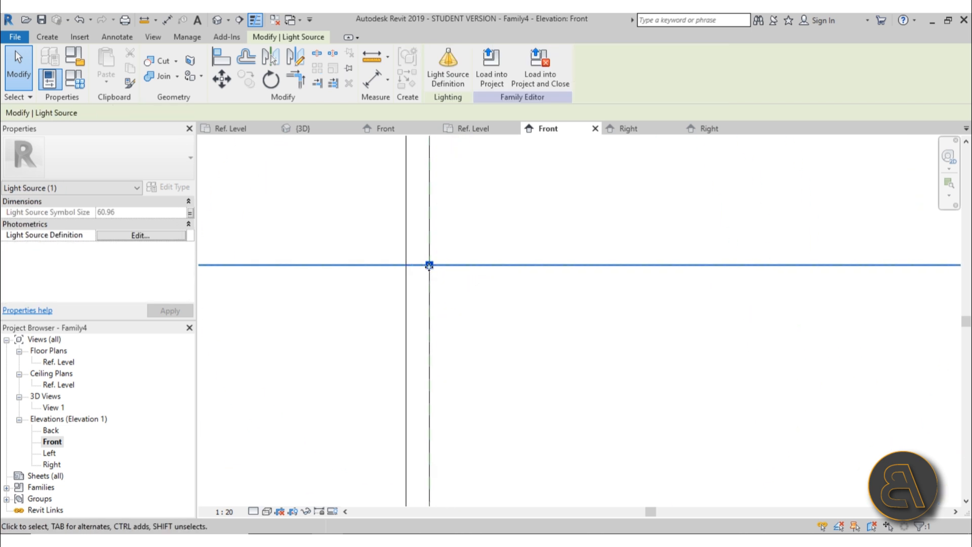
pyautogui.click(488, 294)
pyautogui.click(218, 24)
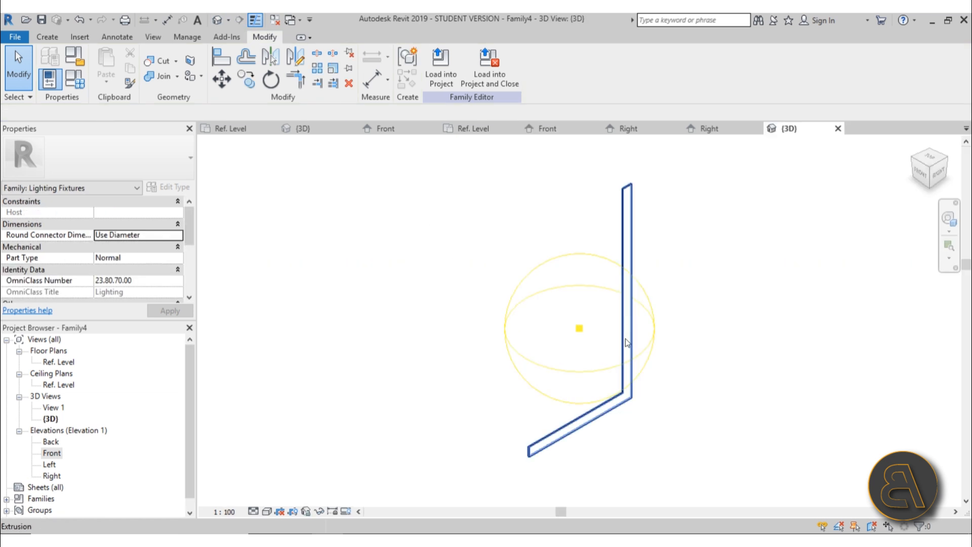
# Select the L-shaped extrusion, return to the Front elevation and try to set its extrusion start to -0.50 cm
pyautogui.click(624, 313)
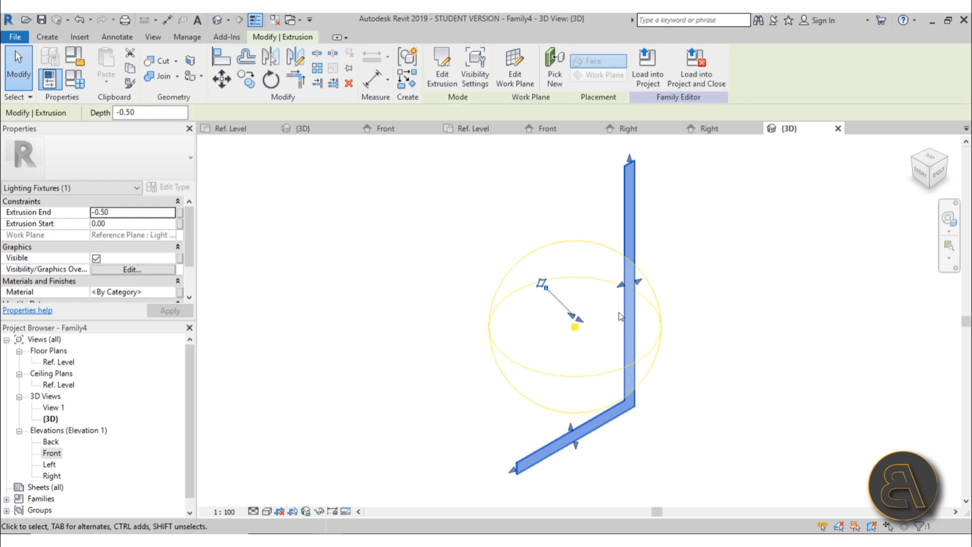
pyautogui.doubleClick(50, 454)
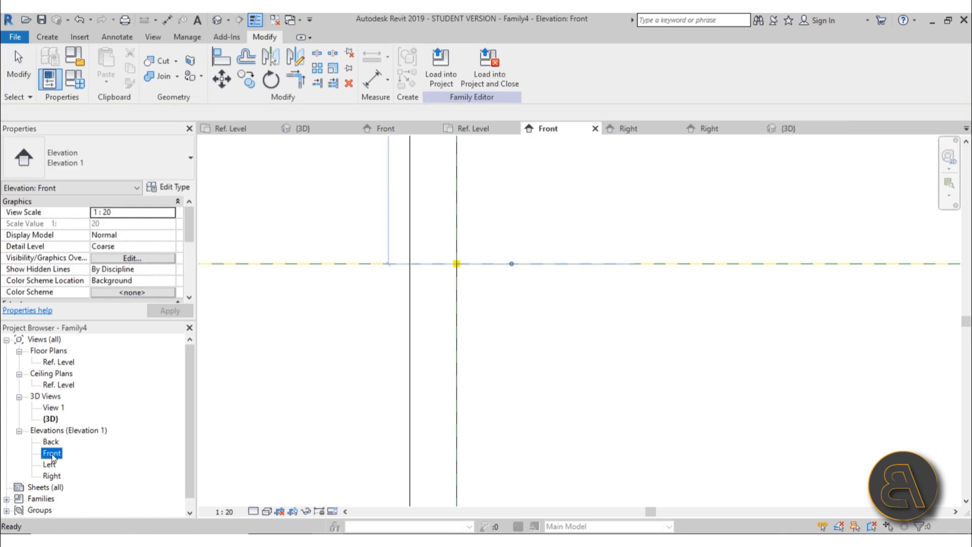
pyautogui.scroll(-3, 506, 331)
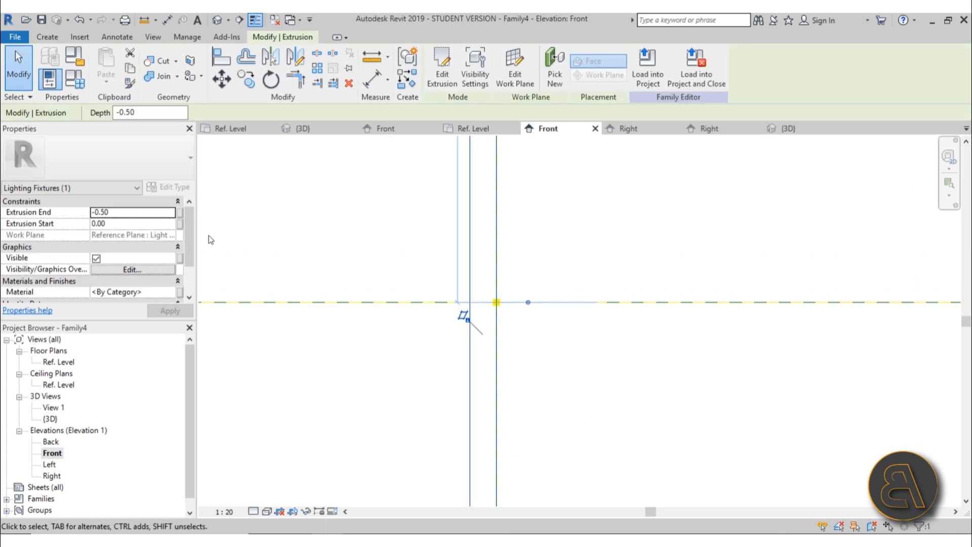
pyautogui.click(147, 224)
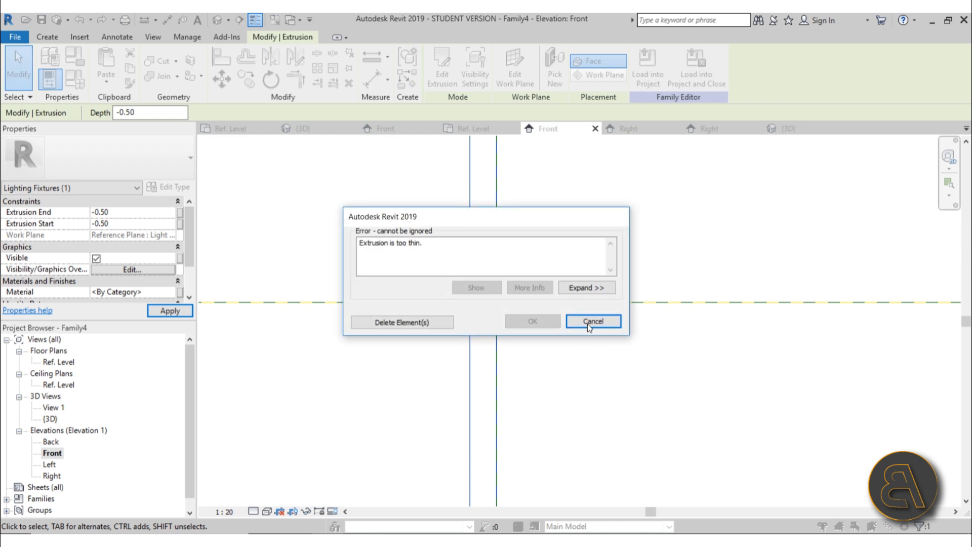
pyautogui.click(593, 322)
# Set the L-shaped extrusion's end to -1 cm and its start to -0.50 cm
pyautogui.click(123, 216)
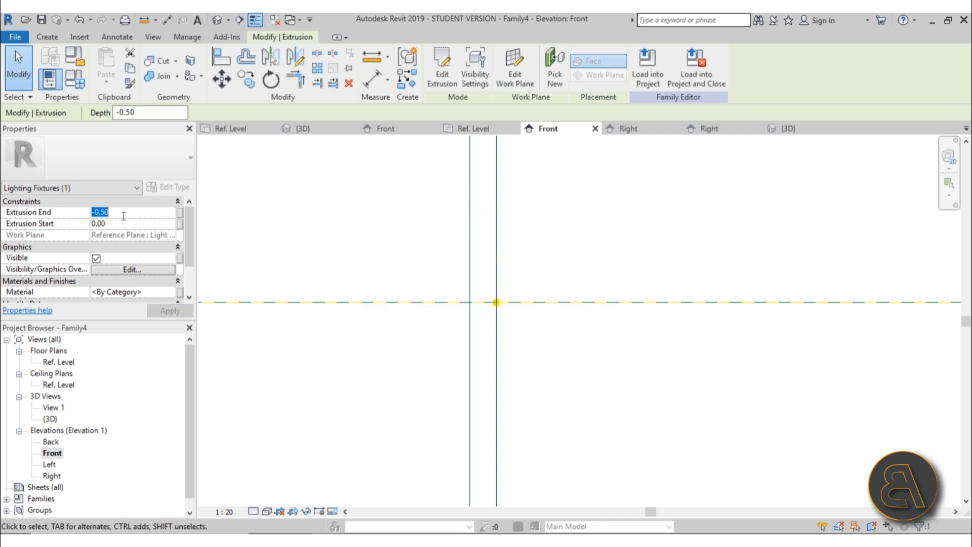
pyautogui.write('-1')
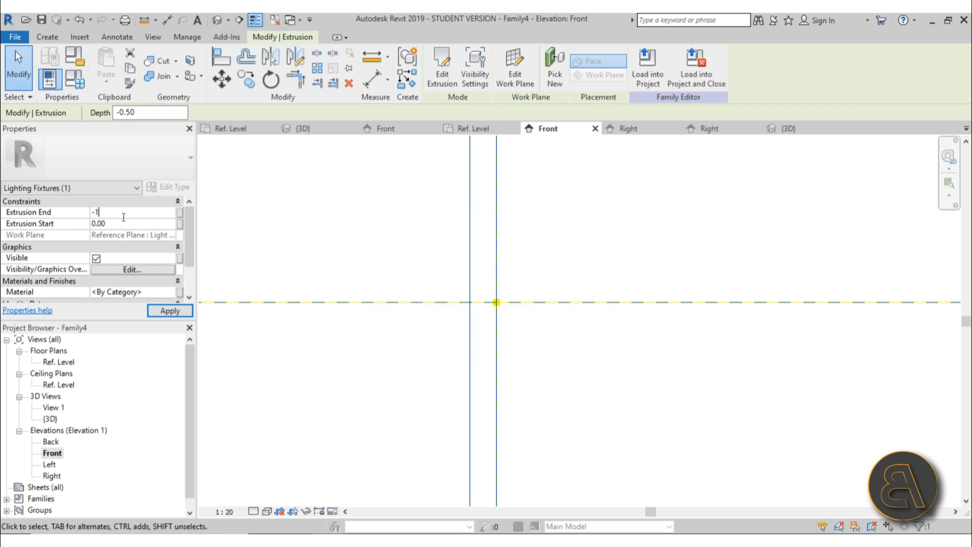
pyautogui.click(125, 226)
pyautogui.click(498, 350)
pyautogui.scroll(-3, 467, 262)
pyautogui.click(466, 263)
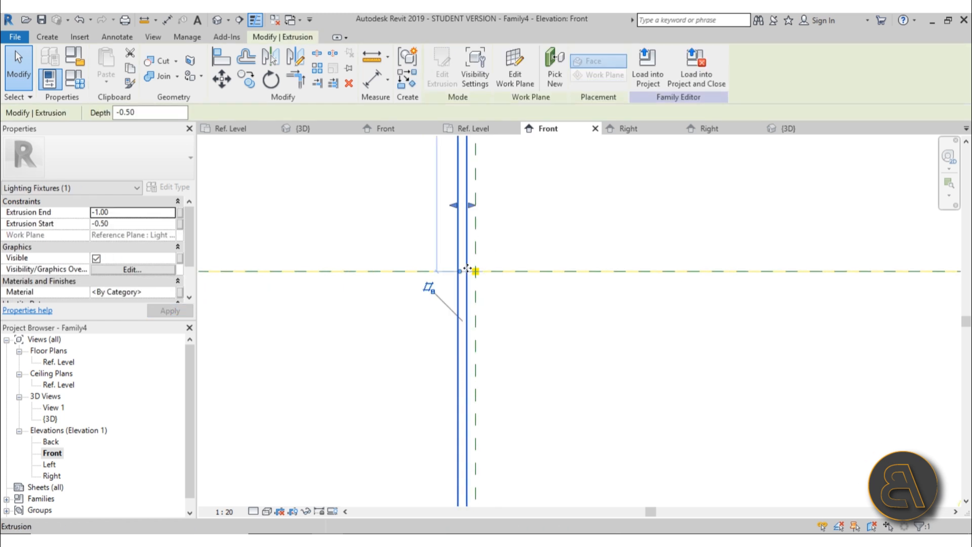
pyautogui.scroll(-5, 482, 348)
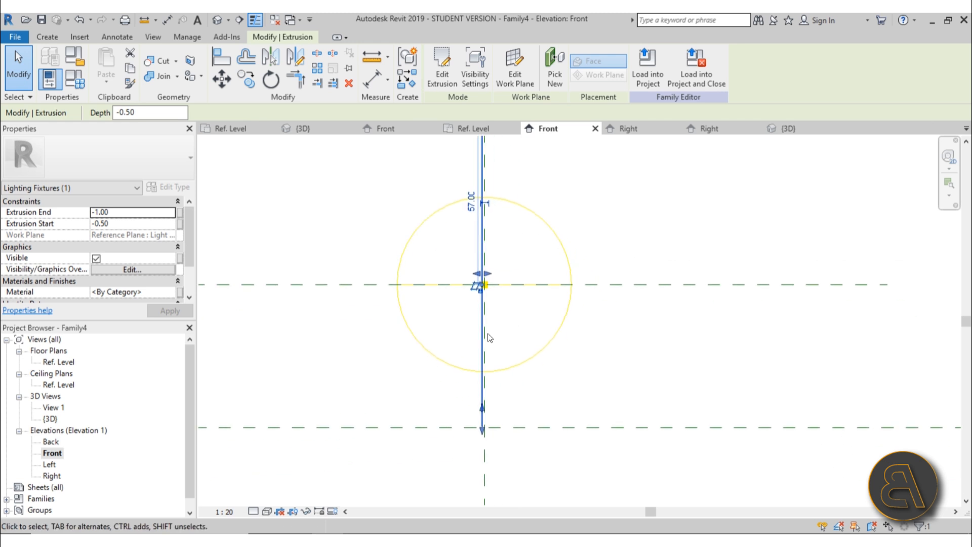
pyautogui.moveTo(488, 333); pyautogui.dragTo(470, 333, button='middle')
# In the 3D view, assign the AEC library material "Glass, White, High Luminance" to the L-shaped extrusion
pyautogui.click(217, 22)
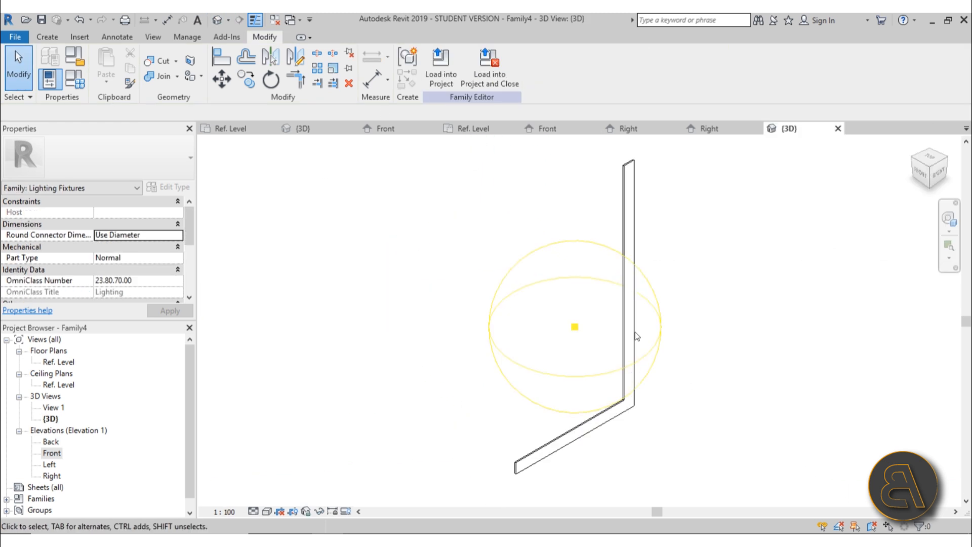
pyautogui.click(624, 319)
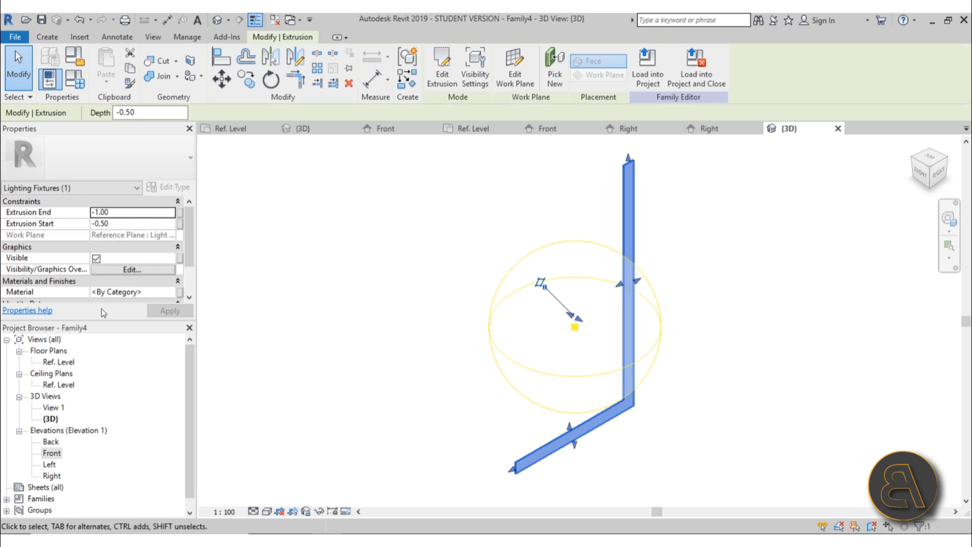
pyautogui.click(176, 293)
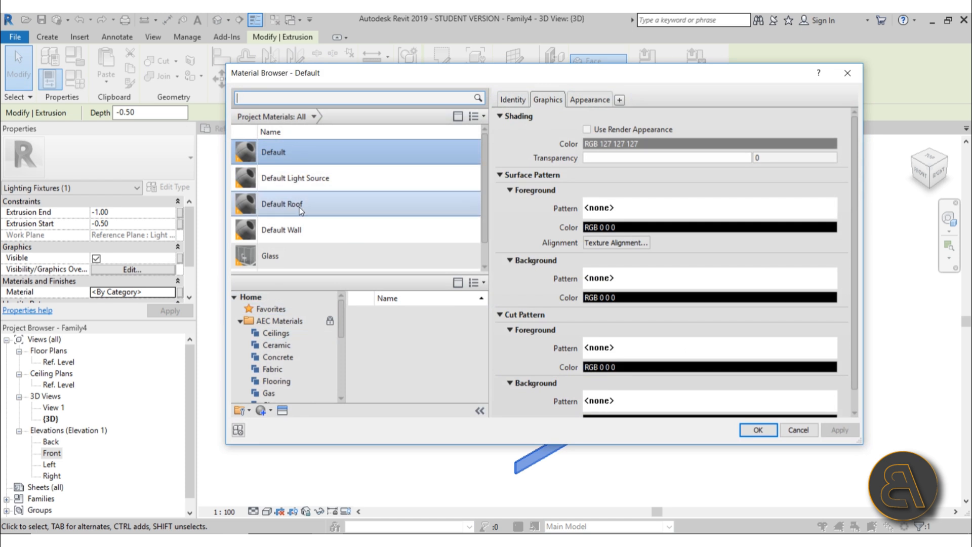
pyautogui.scroll(-1, 378, 218)
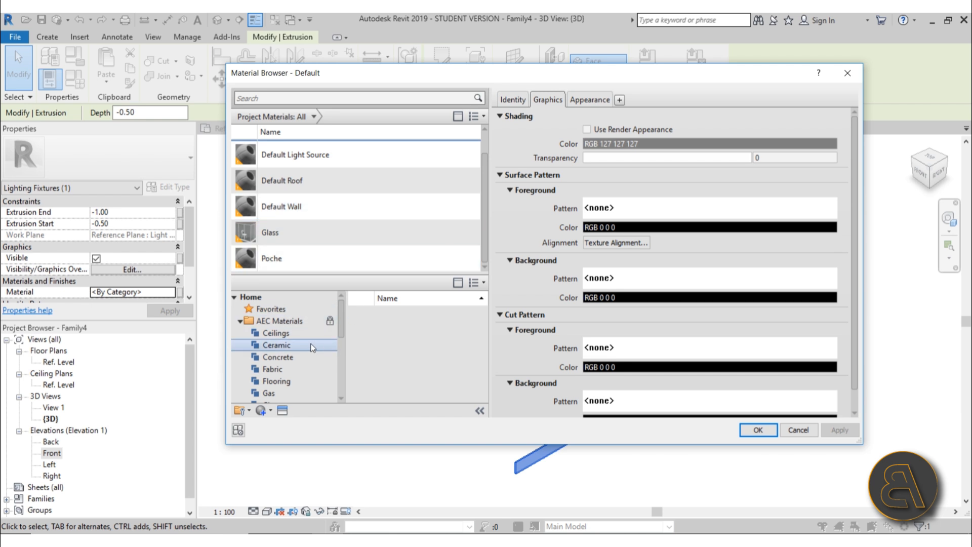
pyautogui.scroll(-1, 313, 347)
pyautogui.click(302, 368)
pyautogui.scroll(-1, 432, 353)
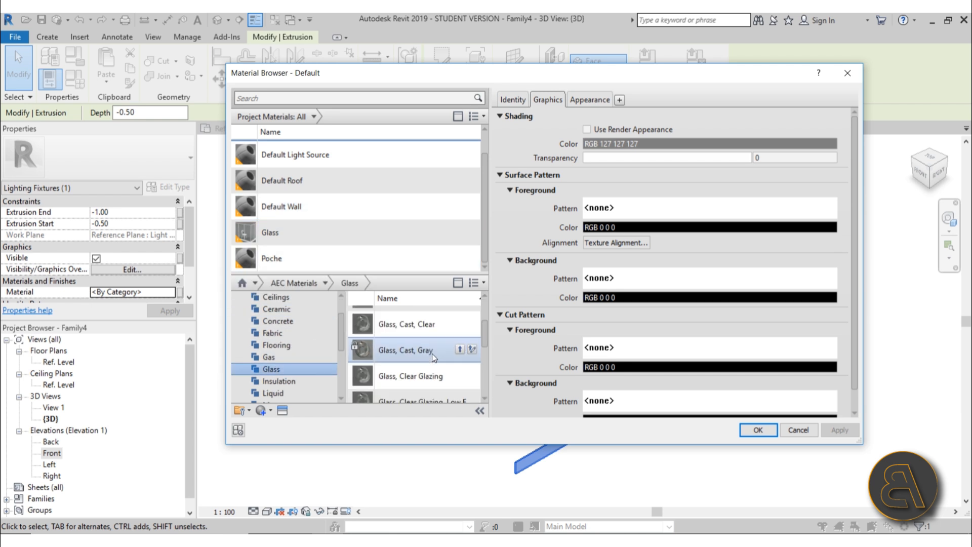
pyautogui.scroll(-3, 432, 353)
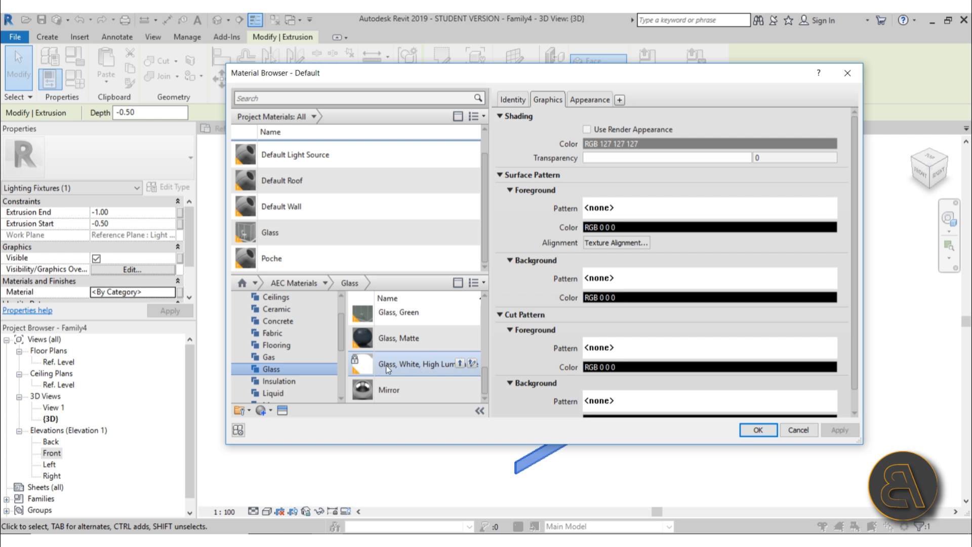
pyautogui.click(461, 364)
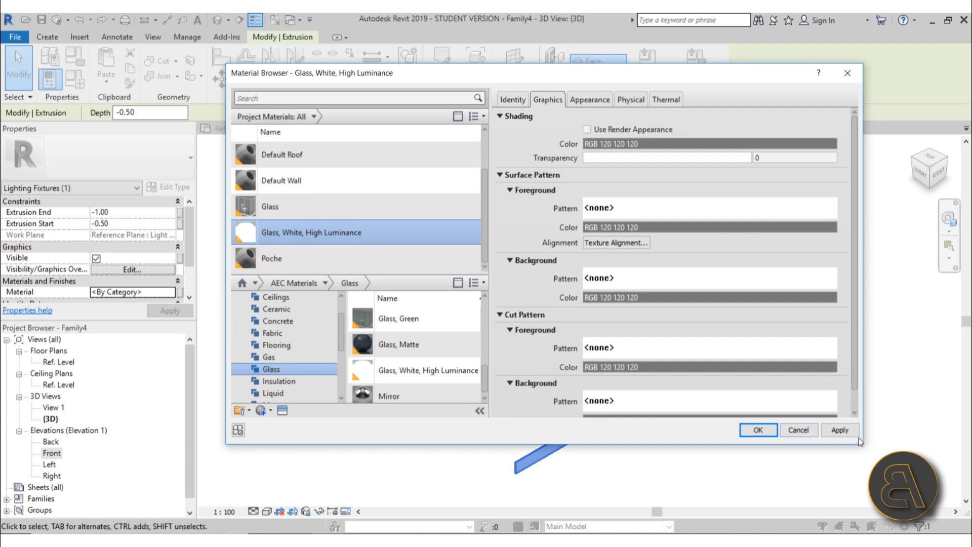
pyautogui.click(839, 430)
pyautogui.click(758, 429)
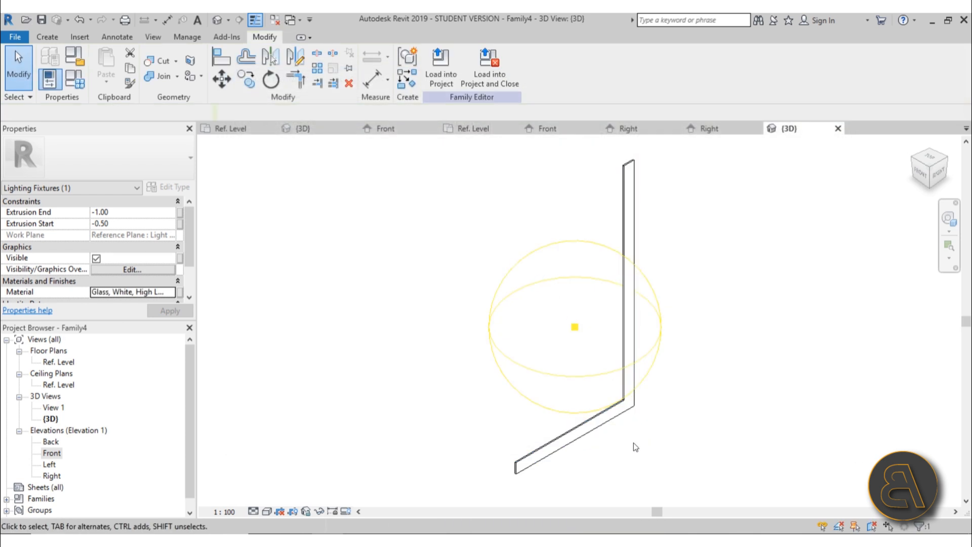
# Load Family4 into the free standing light family and place one instance about 13.5 cm and 31.5 cm from the centre reference planes
pyautogui.click(441, 82)
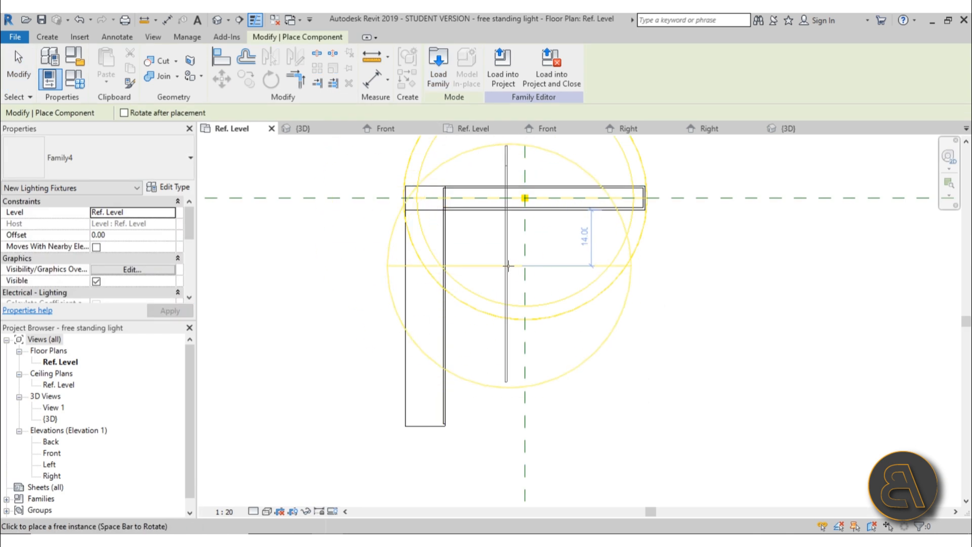
pyautogui.scroll(2, 477, 309)
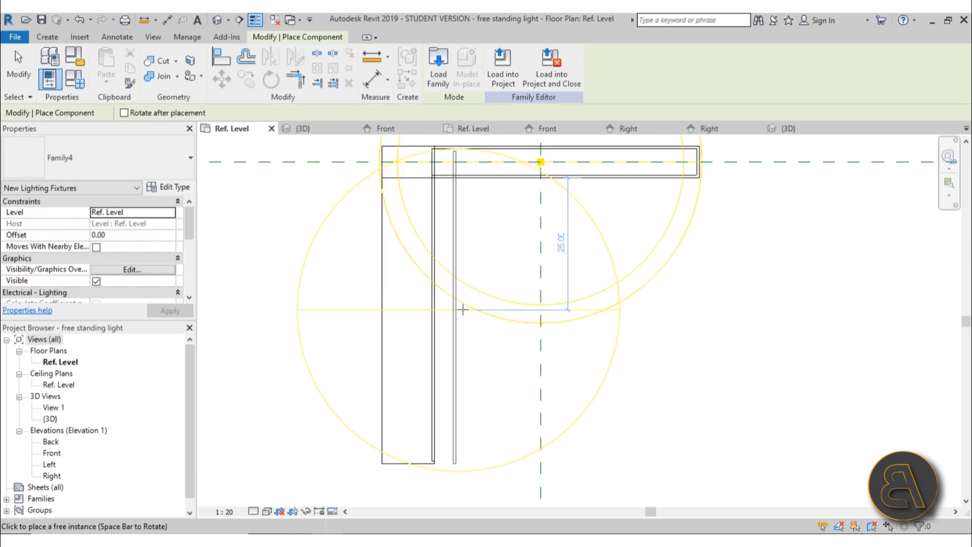
pyautogui.click(471, 328)
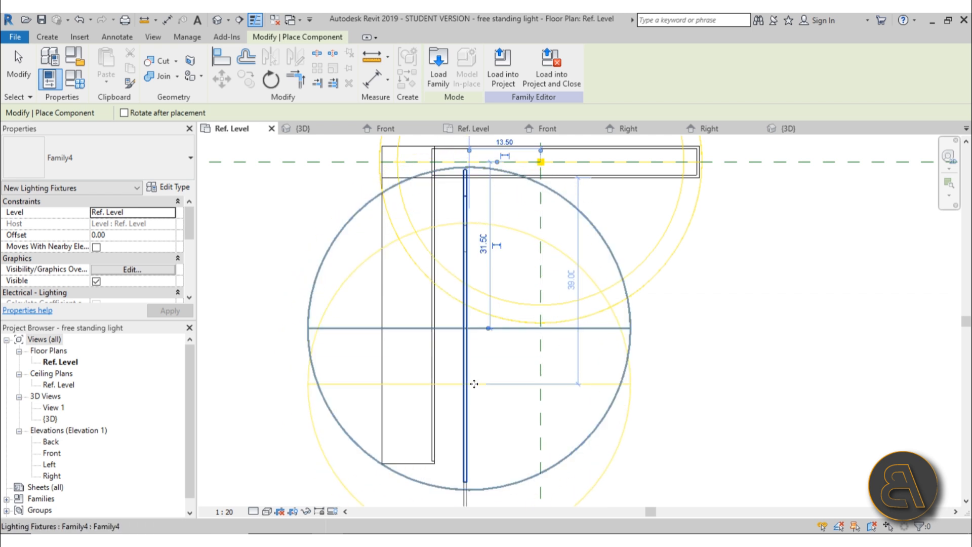
pyautogui.press('Escape')
# Select the placed Family4 instance and examine in 3D how it sits against the free standing light's frame
pyautogui.click(474, 329)
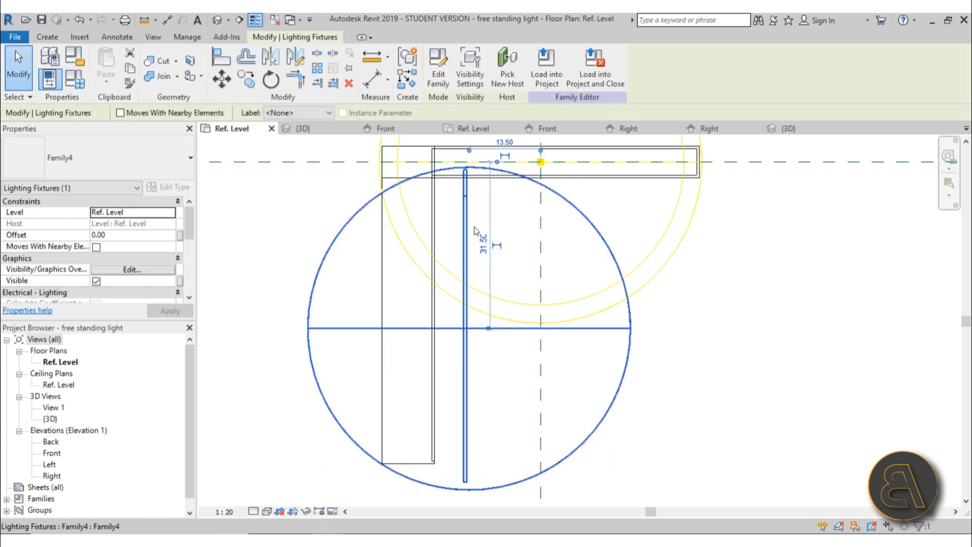
pyautogui.click(216, 20)
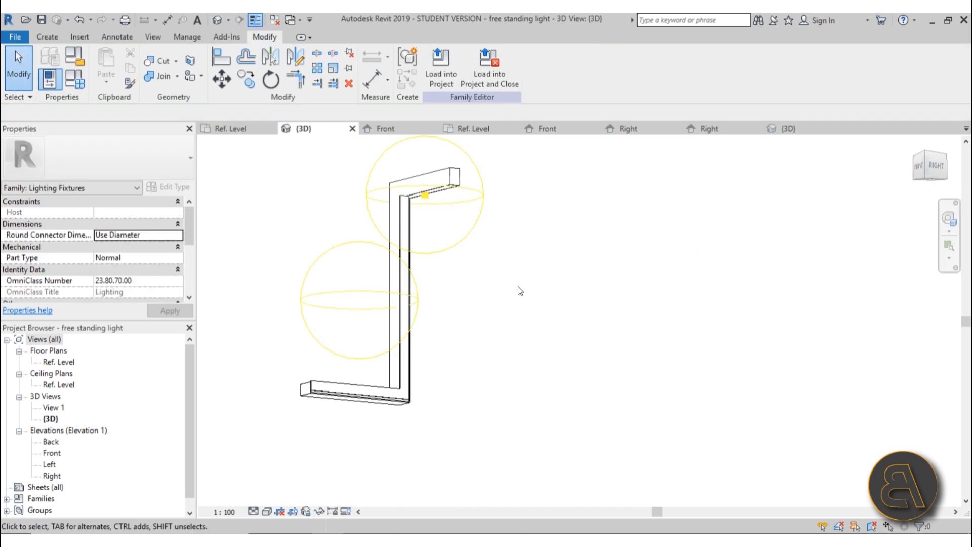
pyautogui.keyDown('shift'); pyautogui.moveTo(520, 290); pyautogui.dragTo(436, 446, button='middle'); pyautogui.keyUp('shift')
pyautogui.click(369, 415)
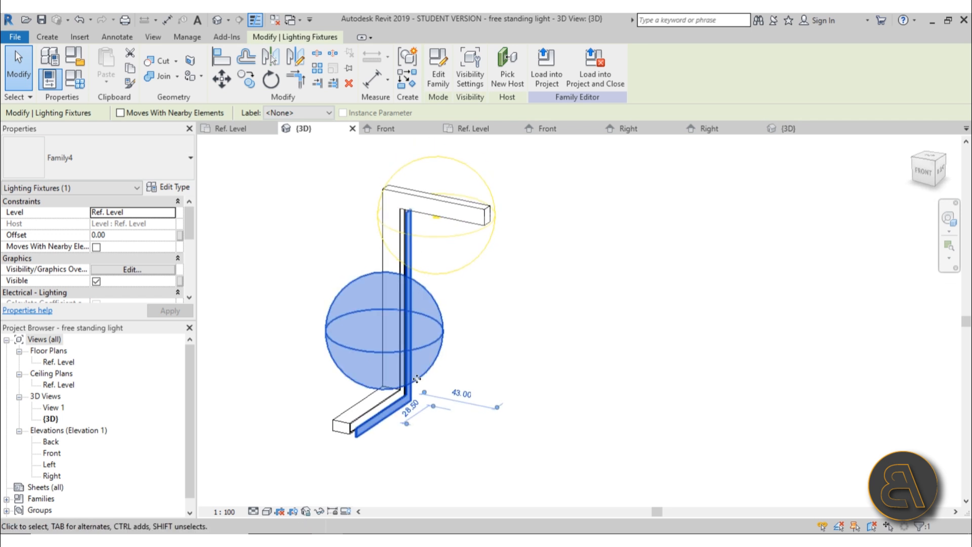
pyautogui.scroll(5, 405, 332)
pyautogui.scroll(-3, 569, 276)
pyautogui.moveTo(569, 277); pyautogui.dragTo(569, 296, button='middle')
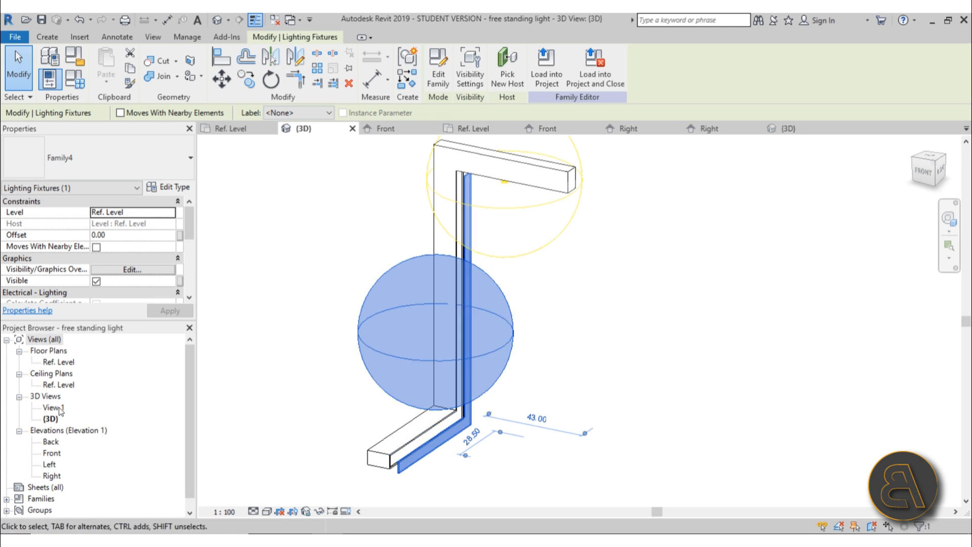
# In the Ref. Level floor plan, move the Family4 instance by its end corner onto the inner recess corner of the frame
pyautogui.doubleClick(57, 362)
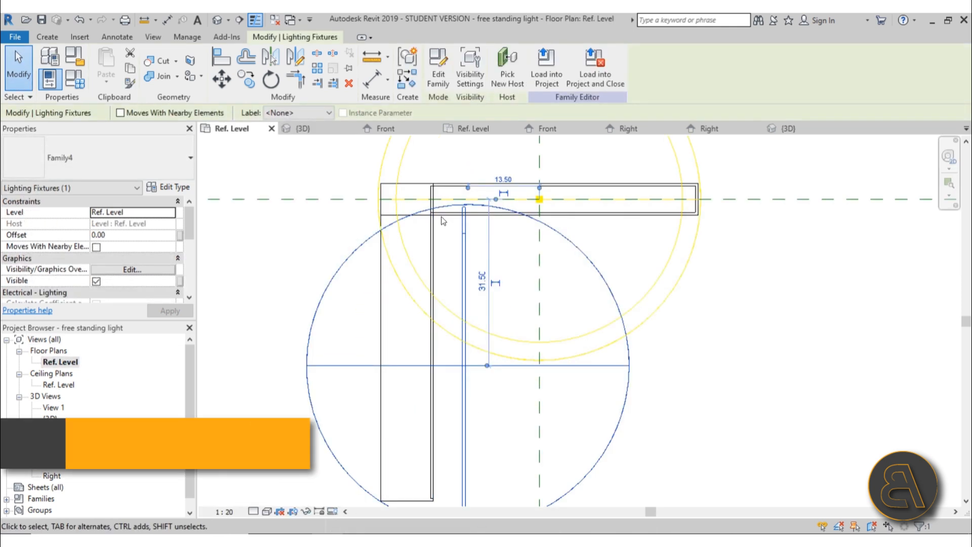
pyautogui.scroll(5, 445, 215)
pyautogui.press('m')
pyautogui.press('v')
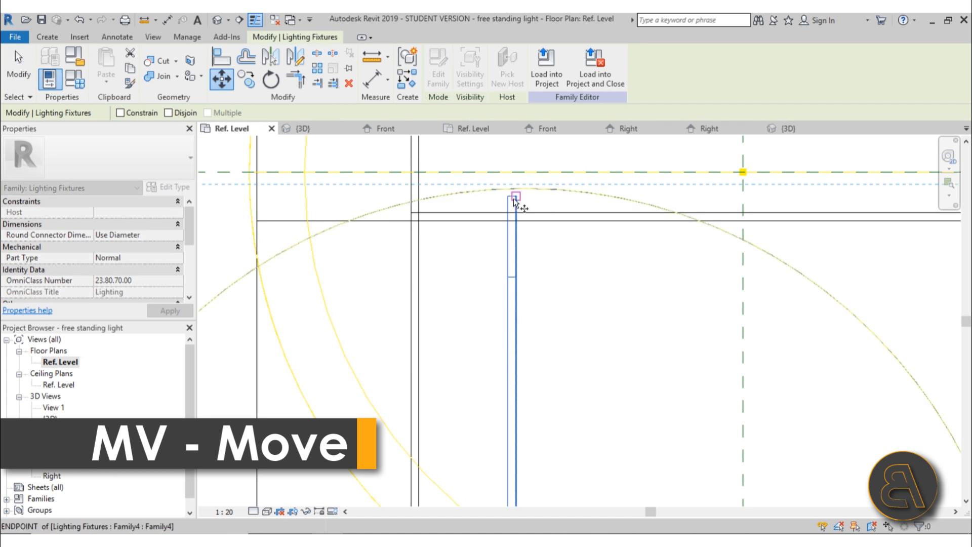
pyautogui.click(509, 195)
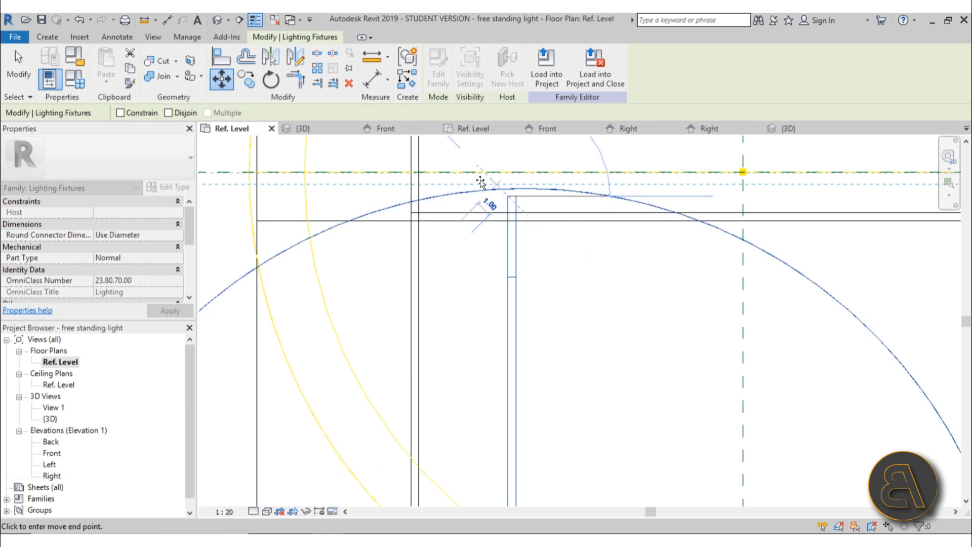
pyautogui.scroll(3, 473, 275)
pyautogui.scroll(-2, 434, 308)
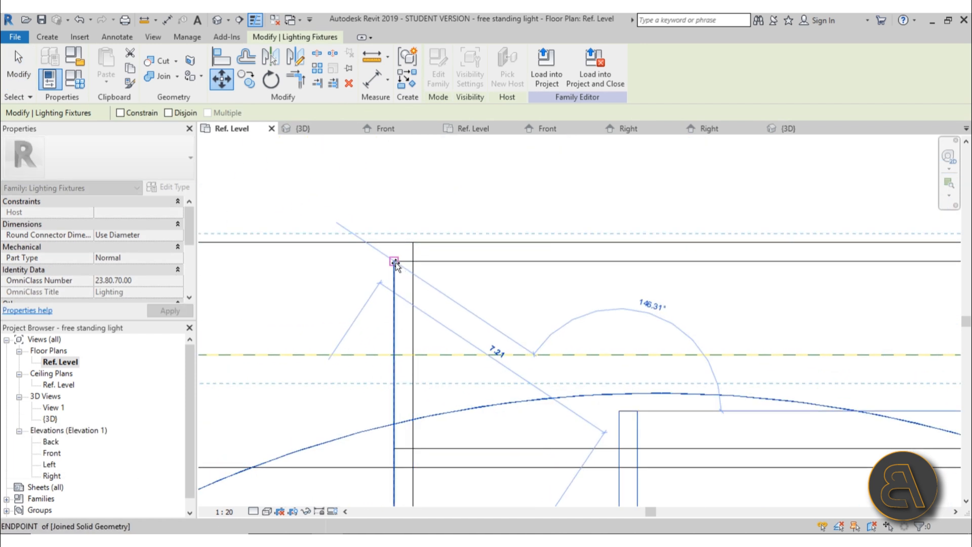
pyautogui.click(396, 262)
pyautogui.scroll(2, 425, 181)
pyautogui.scroll(-3, 425, 181)
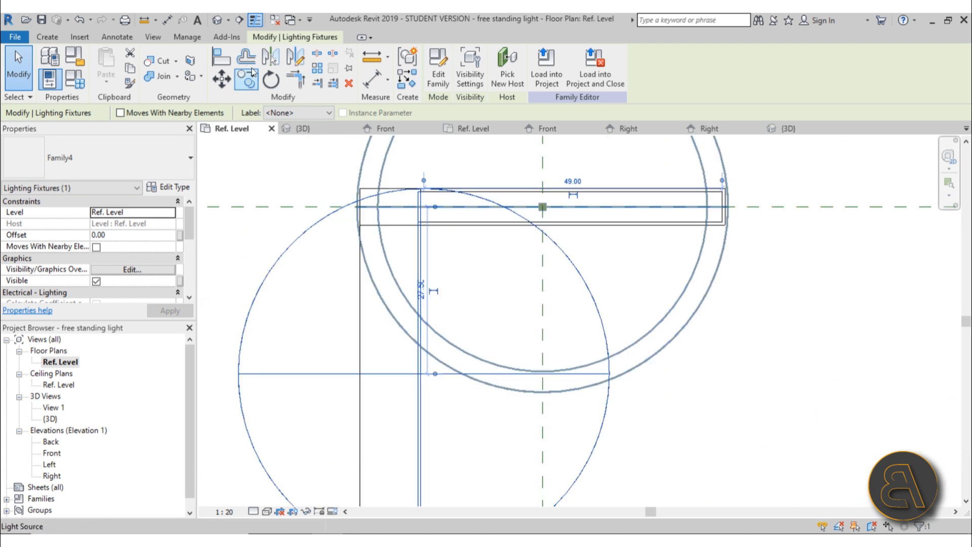
# Examine in 3D how the top end of the Family4 glass strip fits into the recess of the upright
pyautogui.click(216, 21)
pyautogui.keyDown('shift'); pyautogui.moveTo(623, 404); pyautogui.dragTo(511, 218, button='middle'); pyautogui.keyUp('shift')
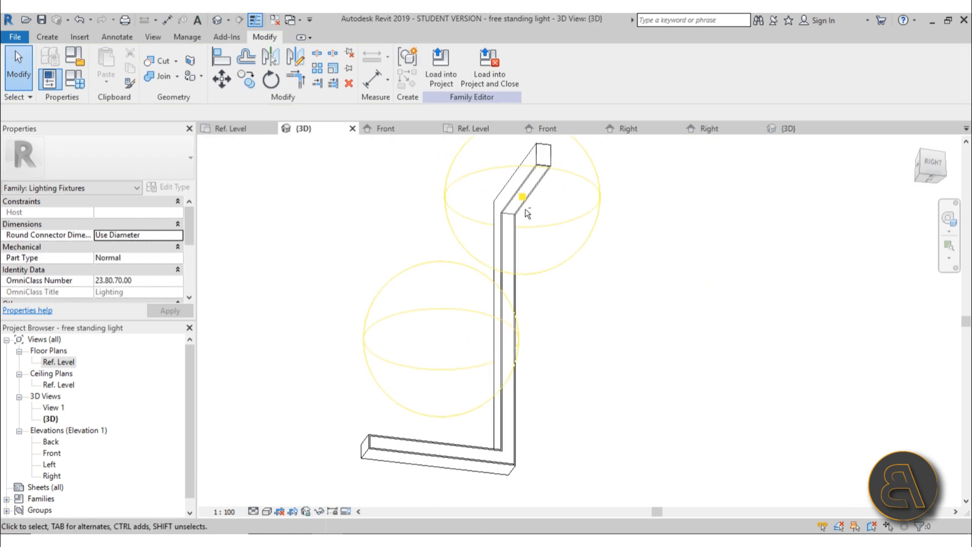
pyautogui.scroll(5, 508, 214)
pyautogui.click(536, 217)
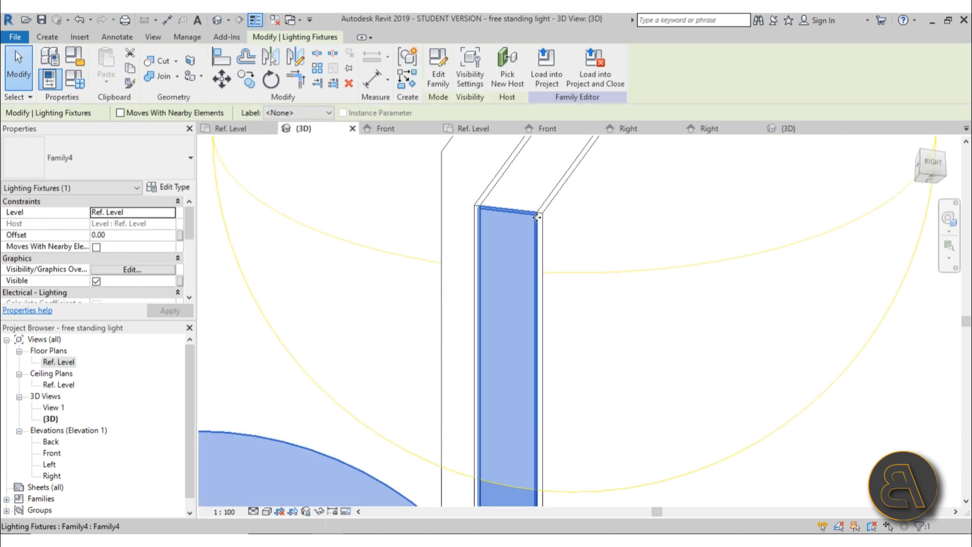
pyautogui.scroll(-3, 601, 256)
pyautogui.scroll(-2, 602, 256)
pyautogui.scroll(6, 590, 269)
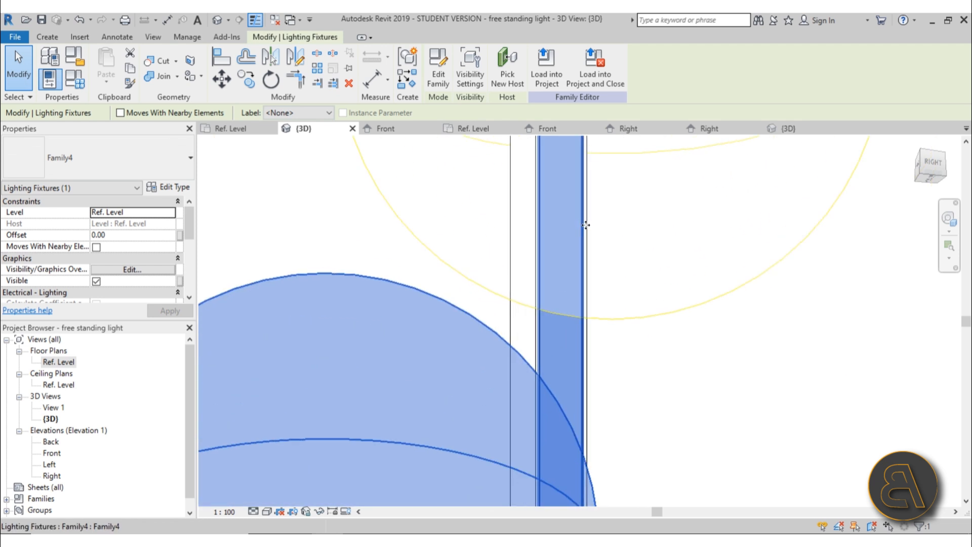
pyautogui.press('Escape')
pyautogui.scroll(2, 550, 267)
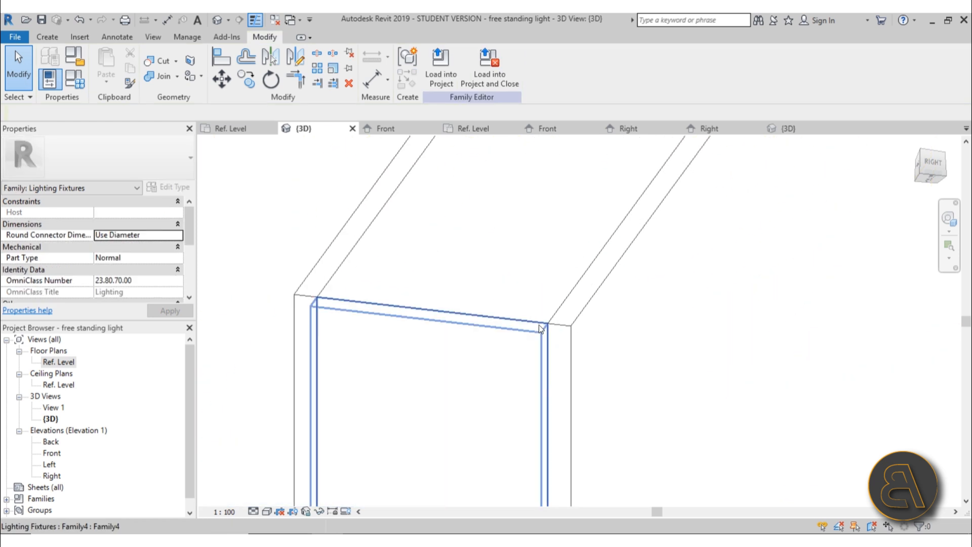
pyautogui.click(541, 328)
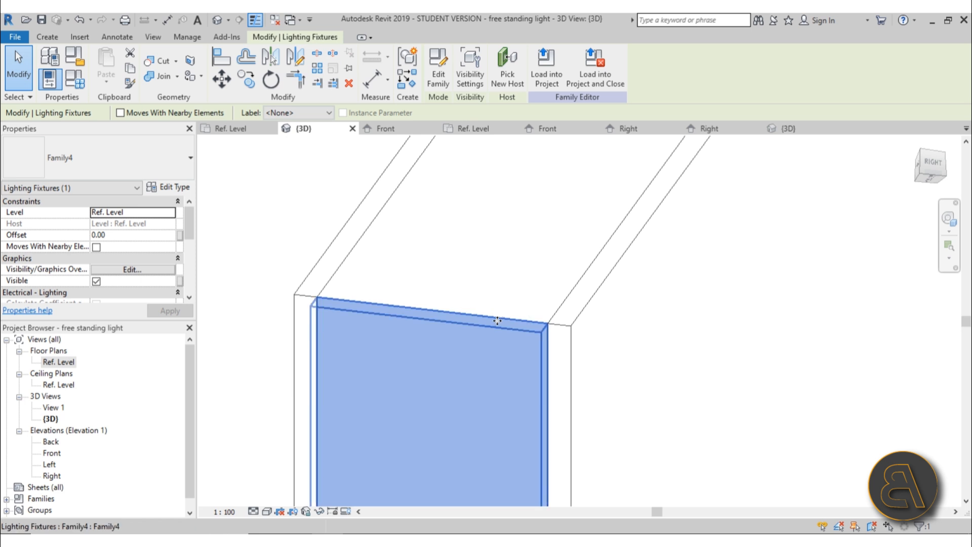
pyautogui.scroll(-10, 501, 265)
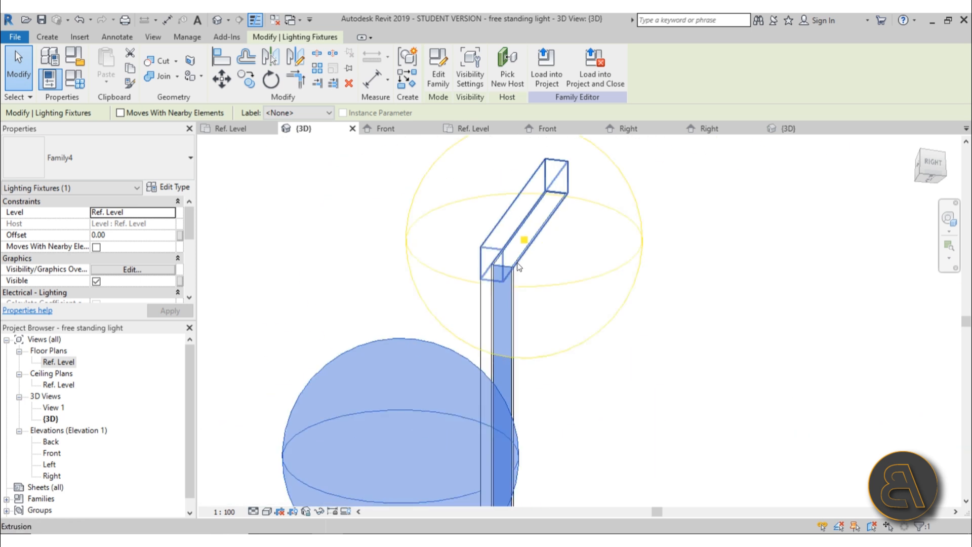
# Inspect in 3D how the Family4 glass strip sits along the foot and lower corner of the frame
pyautogui.keyDown('shift'); pyautogui.moveTo(561, 312); pyautogui.dragTo(499, 283, button='middle'); pyautogui.keyUp('shift')
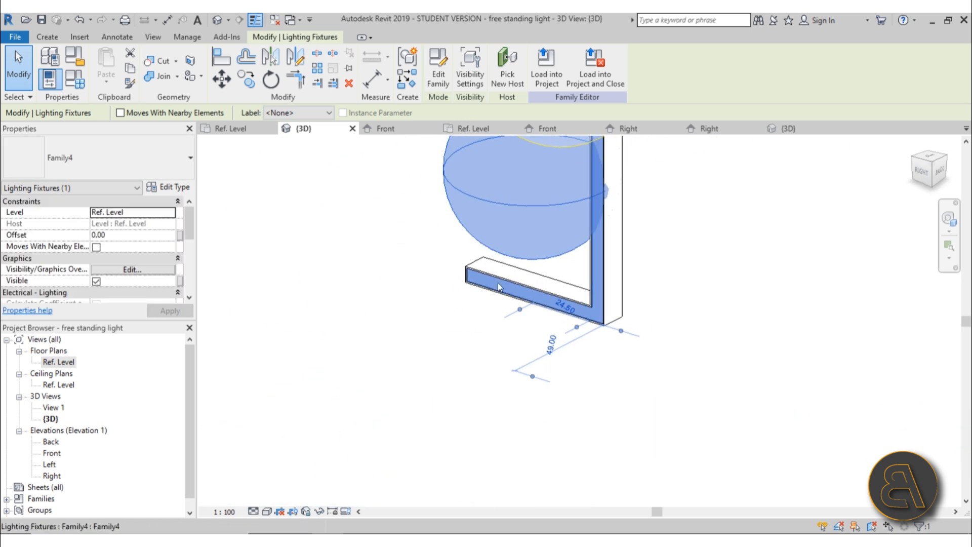
pyautogui.scroll(4, 469, 277)
pyautogui.scroll(3, 468, 278)
pyautogui.scroll(-5, 434, 313)
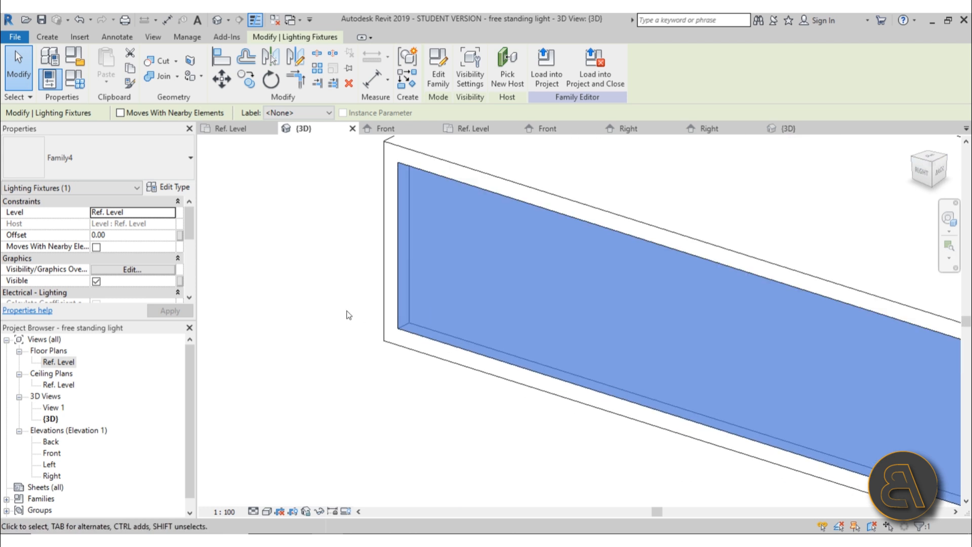
pyautogui.scroll(6, 537, 388)
pyautogui.scroll(-6, 488, 227)
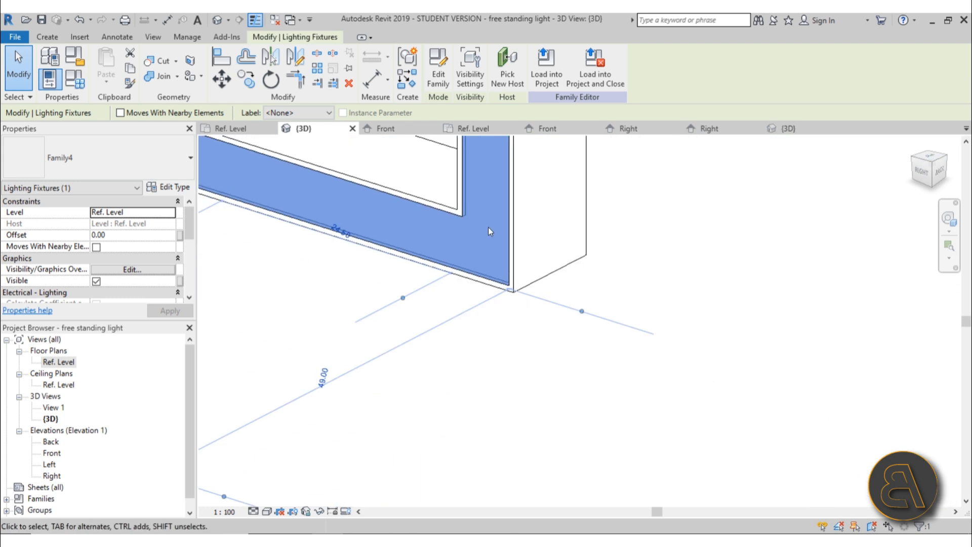
pyautogui.keyDown('shift'); pyautogui.moveTo(422, 325); pyautogui.dragTo(546, 288, button='middle'); pyautogui.keyUp('shift')
pyautogui.click(545, 325)
pyautogui.scroll(-3, 554, 298)
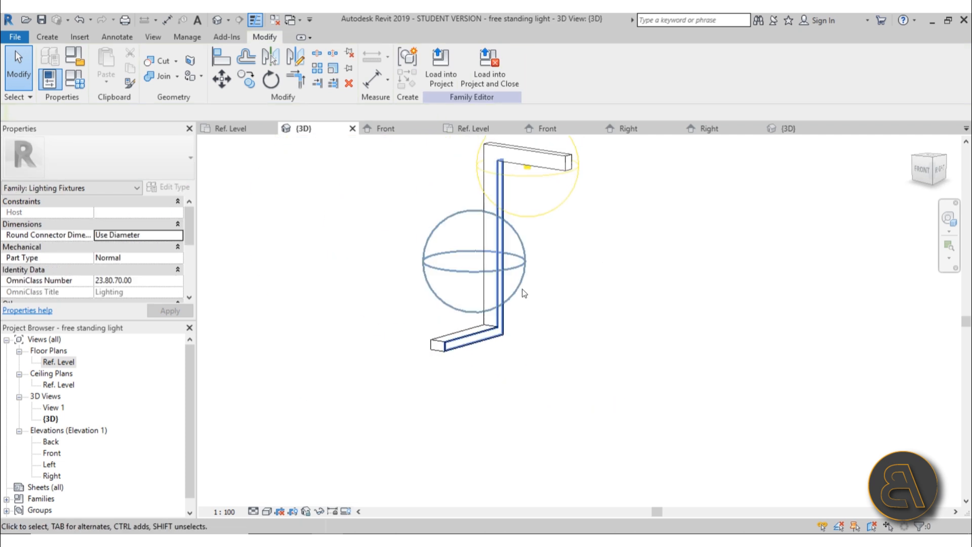
pyautogui.click(521, 266)
pyautogui.click(584, 307)
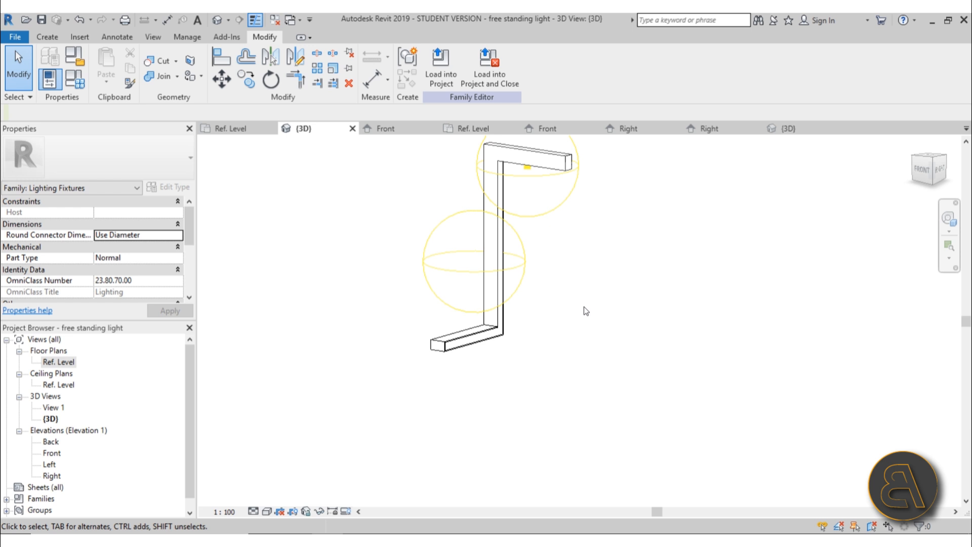
pyautogui.moveTo(630, 295); pyautogui.dragTo(611, 323, button='middle')
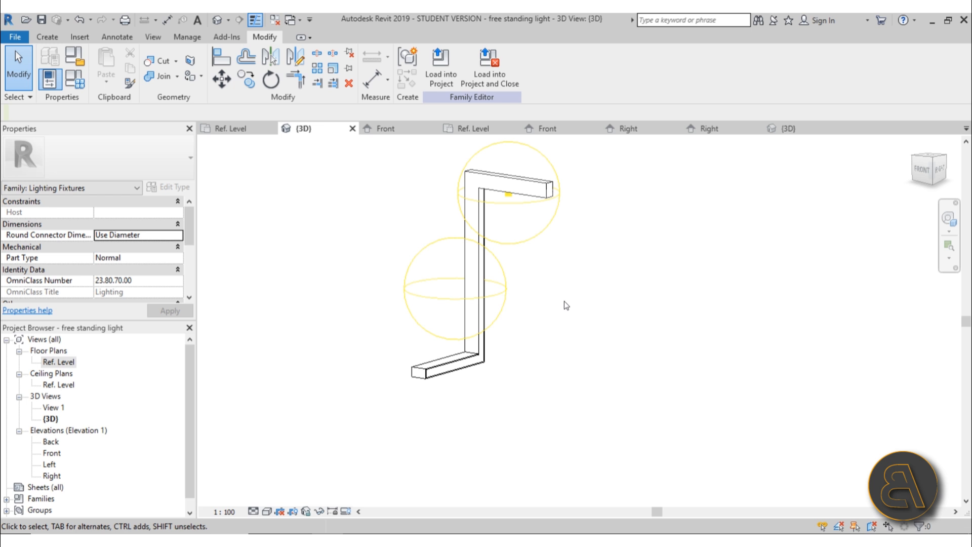
pyautogui.moveTo(626, 291); pyautogui.dragTo(620, 297, button='middle')
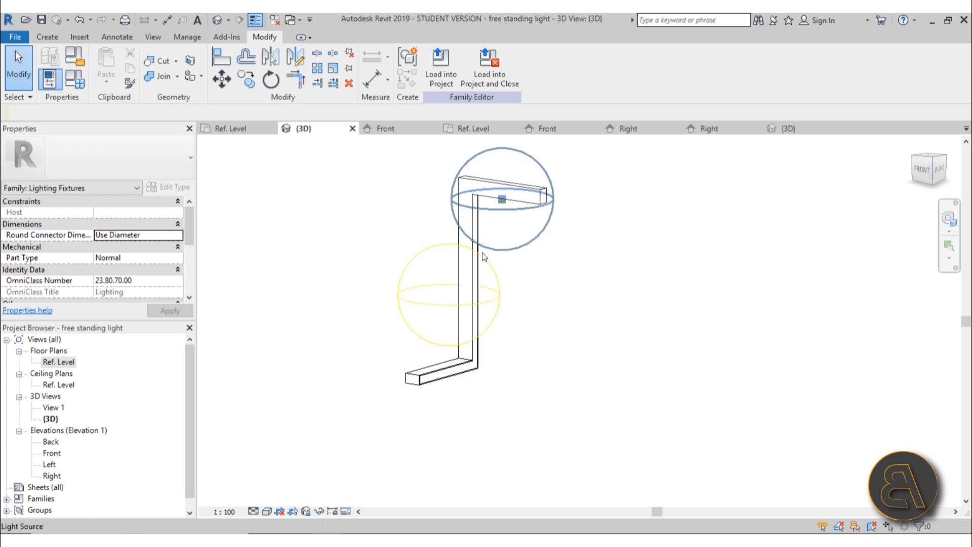
# Place a Power - Unbalanced electrical connector on the end face of the light's foot
pyautogui.click(53, 36)
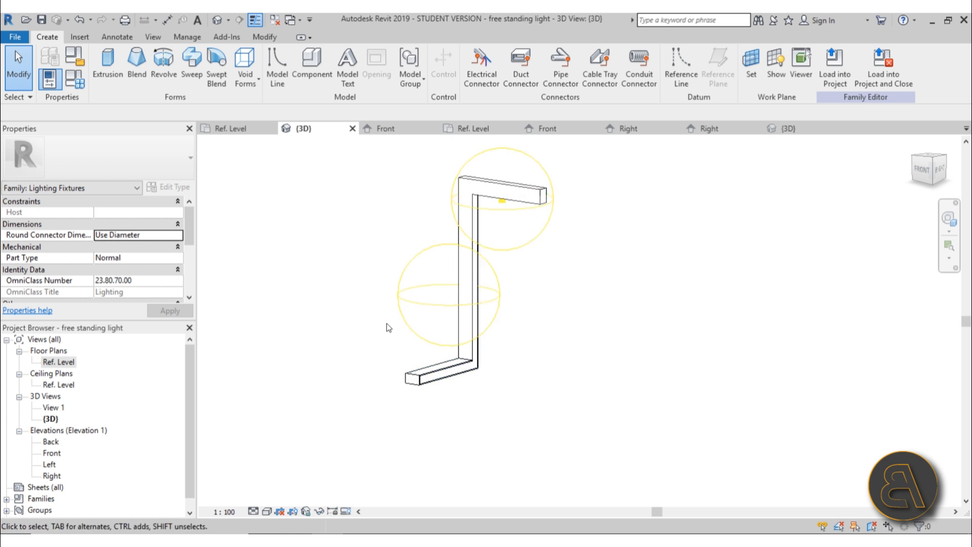
pyautogui.click(491, 86)
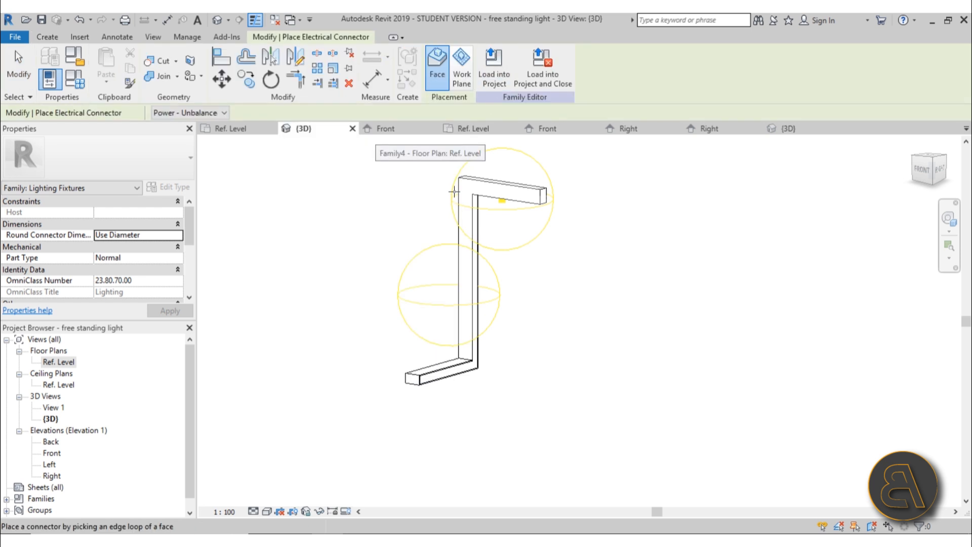
pyautogui.scroll(4, 385, 382)
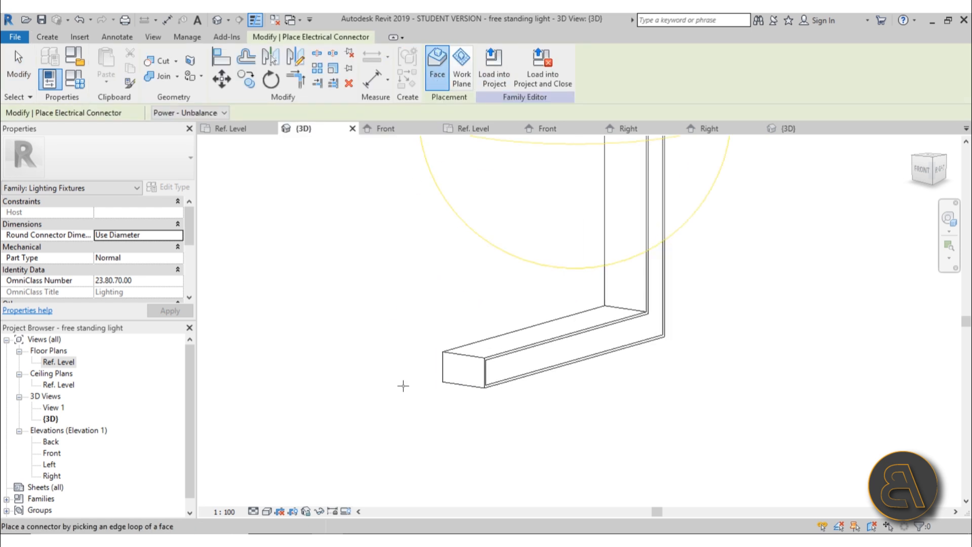
pyautogui.scroll(4, 400, 398)
pyautogui.scroll(-3, 400, 398)
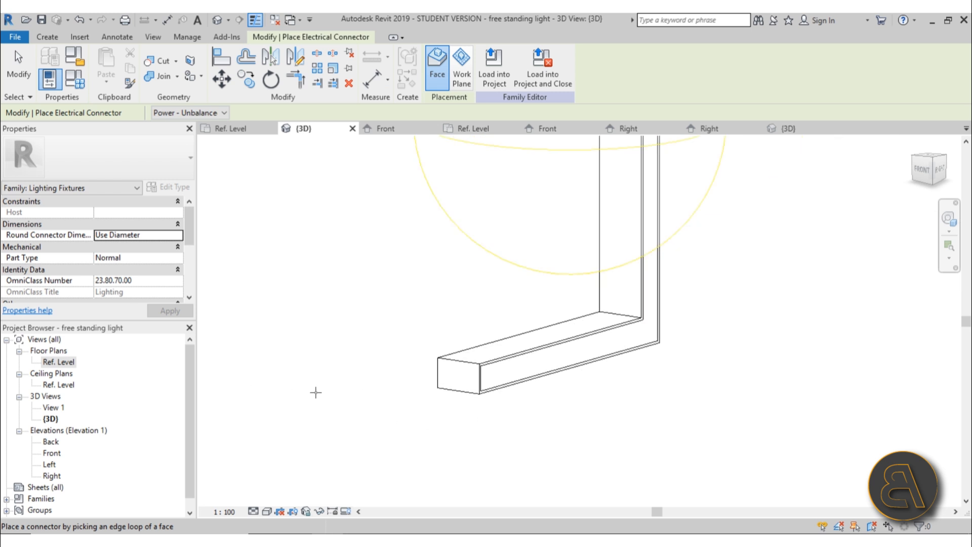
pyautogui.keyDown('shift'); pyautogui.moveTo(358, 397); pyautogui.dragTo(453, 243, button='middle'); pyautogui.keyUp('shift')
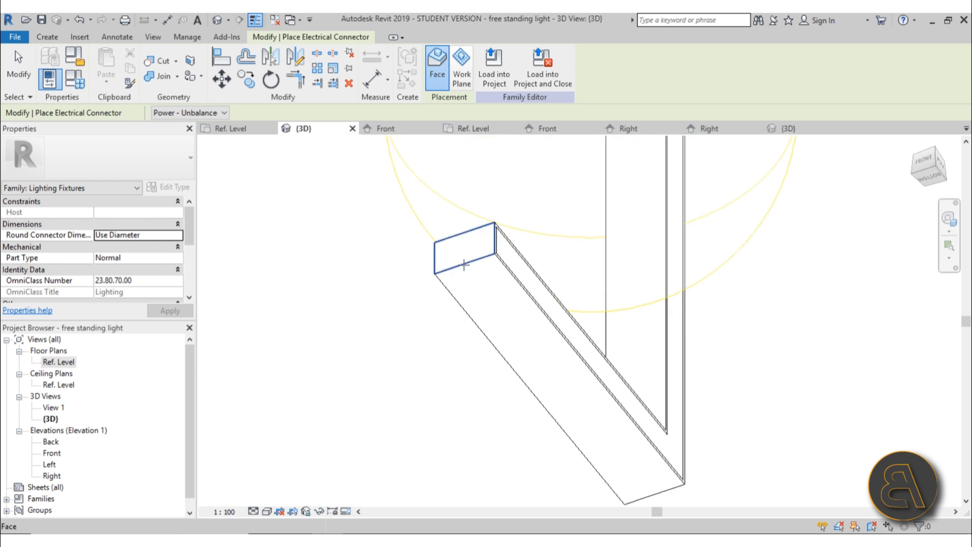
pyautogui.click(435, 268)
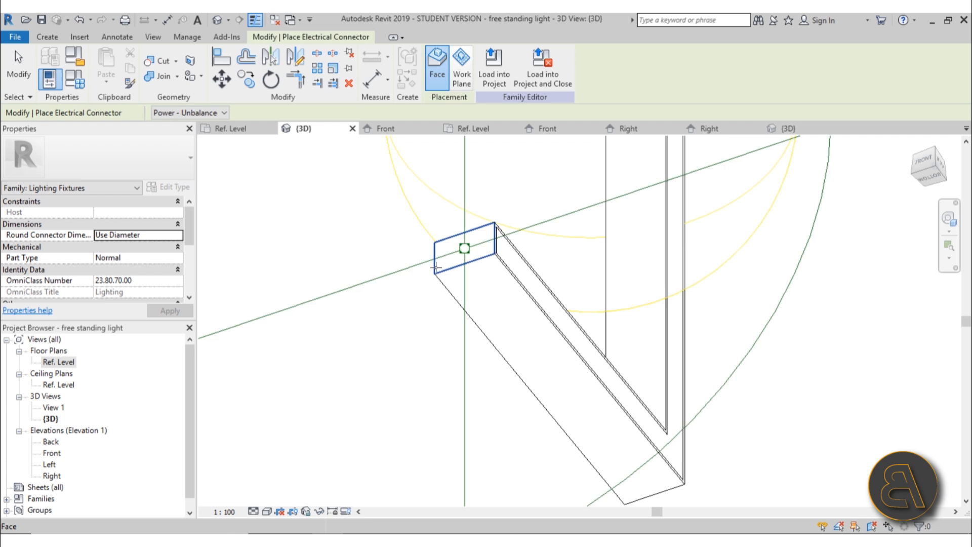
pyautogui.keyDown('shift'); pyautogui.moveTo(435, 267); pyautogui.dragTo(150, 143, button='middle'); pyautogui.keyUp('shift')
pyautogui.click(19, 66)
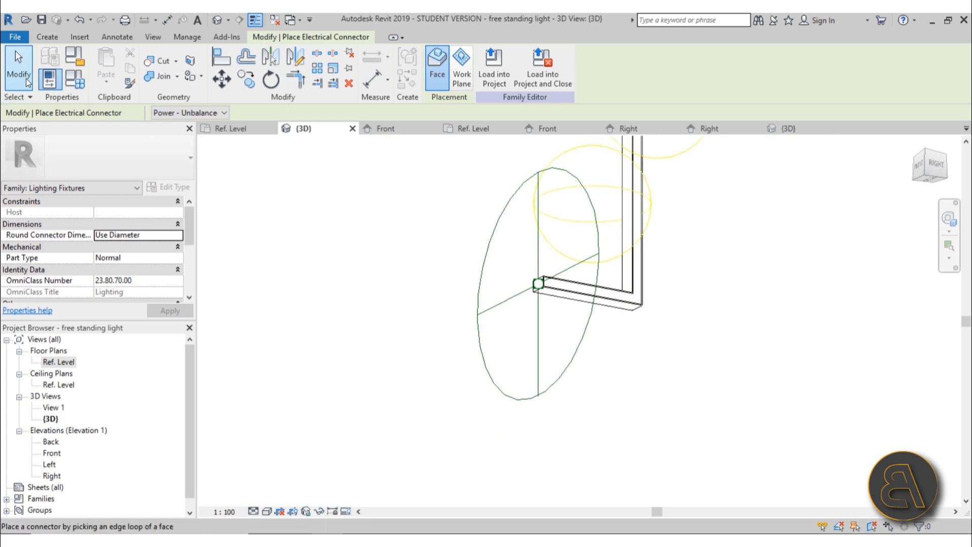
# Select the electrical connector and examine its position on the foot's end face and its load properties
pyautogui.click(538, 240)
pyautogui.keyDown('shift'); pyautogui.moveTo(541, 224); pyautogui.dragTo(566, 410, button='middle'); pyautogui.keyUp('shift')
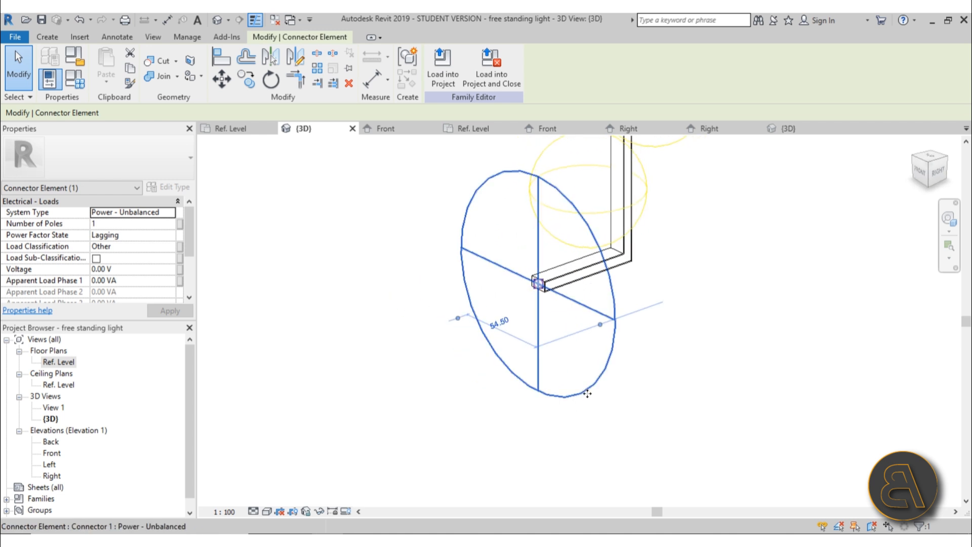
pyautogui.scroll(4, 593, 323)
pyautogui.click(552, 287)
pyautogui.click(551, 284)
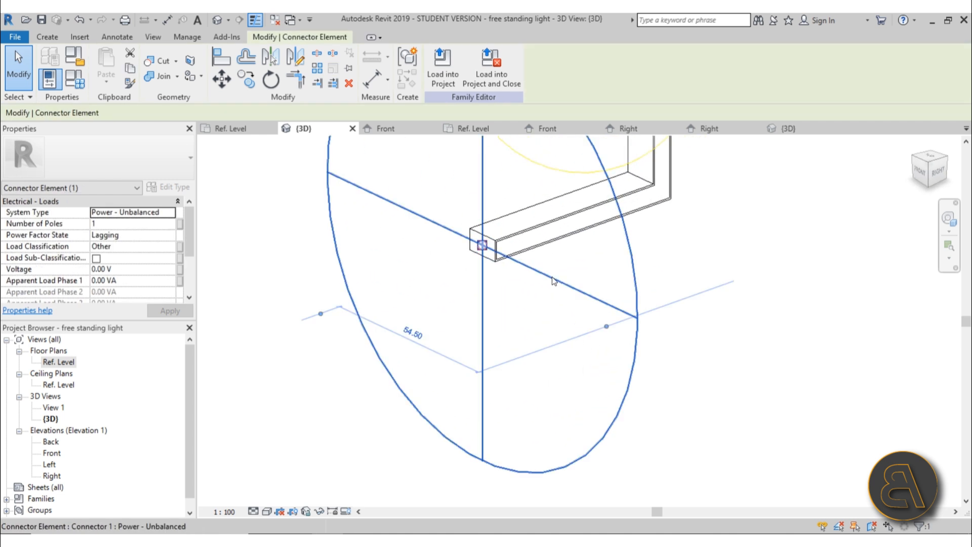
pyautogui.click(554, 320)
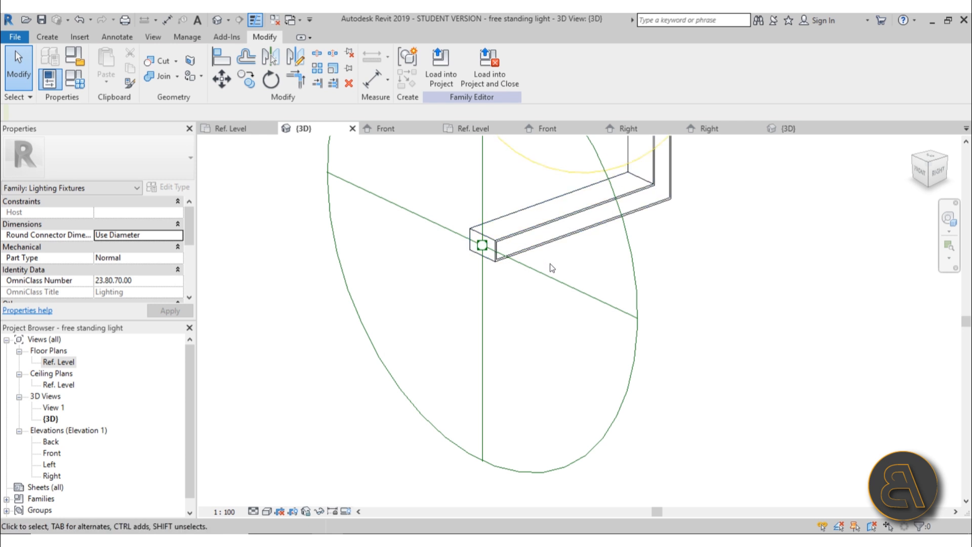
pyautogui.click(547, 275)
pyautogui.click(541, 330)
pyautogui.scroll(-2, 542, 329)
pyautogui.moveTo(680, 330); pyautogui.dragTo(581, 399, button='middle')
pyautogui.moveTo(571, 363); pyautogui.dragTo(566, 372, button='middle')
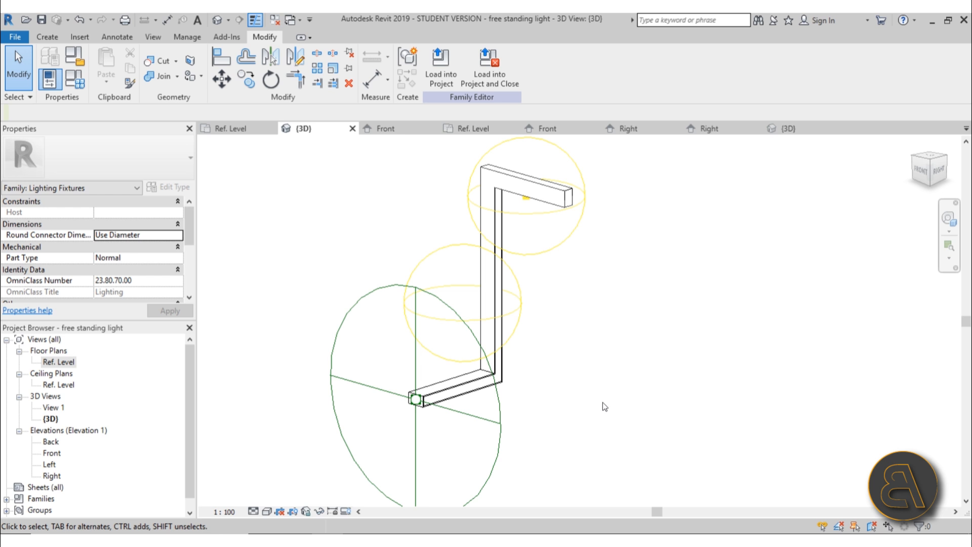
pyautogui.moveTo(607, 317); pyautogui.dragTo(594, 347, button='middle')
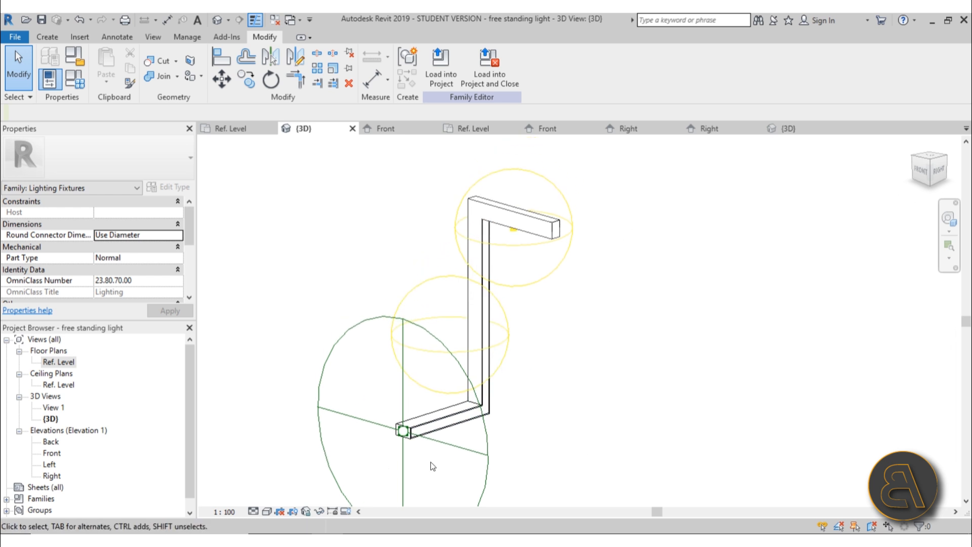
pyautogui.moveTo(543, 417); pyautogui.dragTo(542, 414, button='middle')
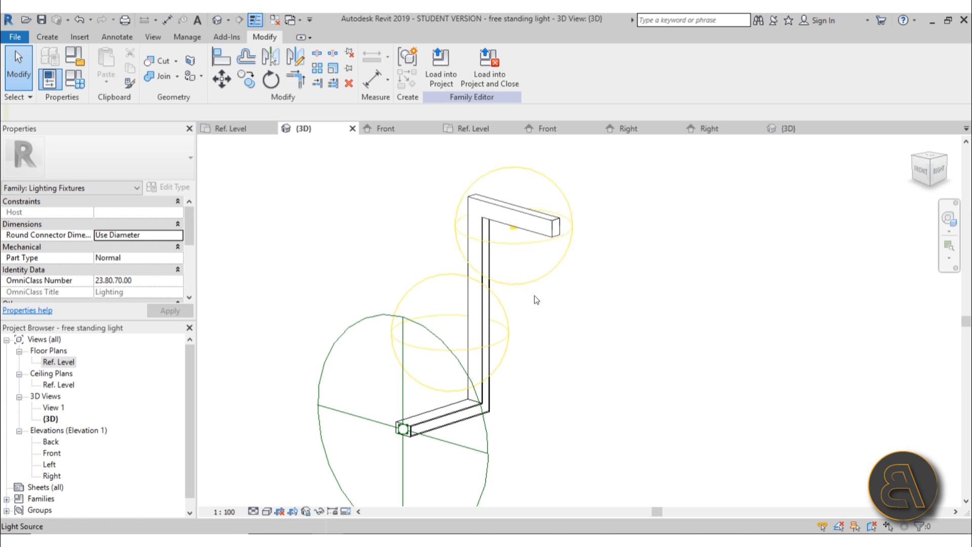
# Define the light source under the frame's top arm as emitting from a line with a photometric web distribution
pyautogui.click(530, 281)
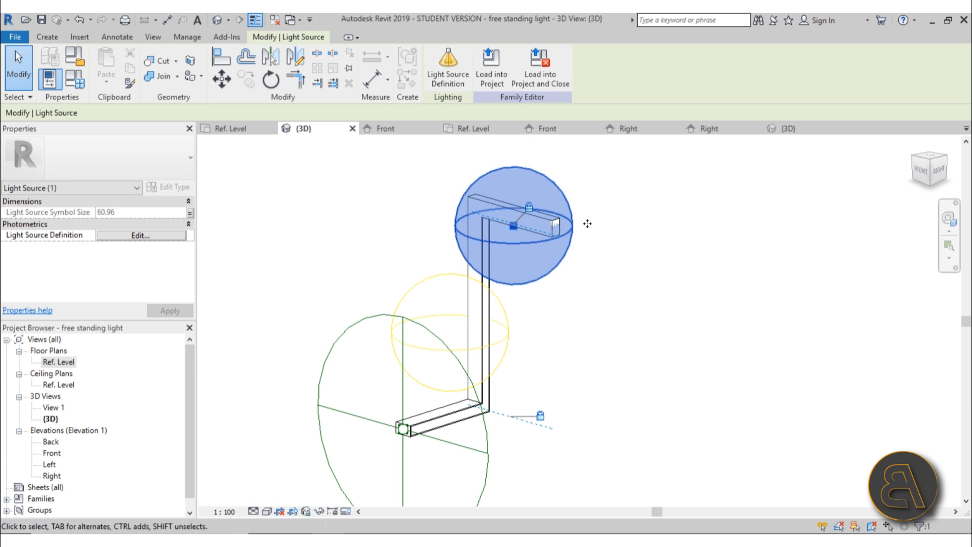
pyautogui.click(588, 259)
pyautogui.click(560, 266)
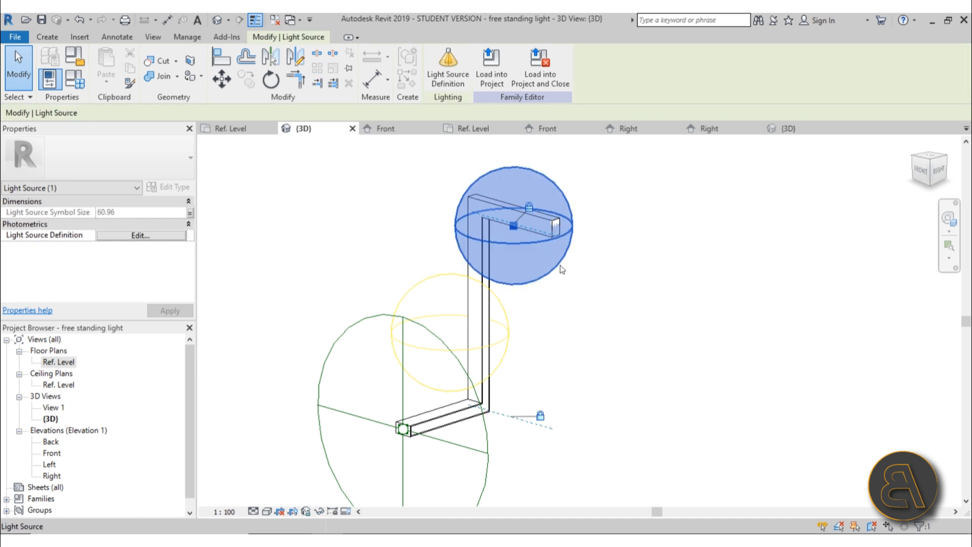
pyautogui.click(454, 83)
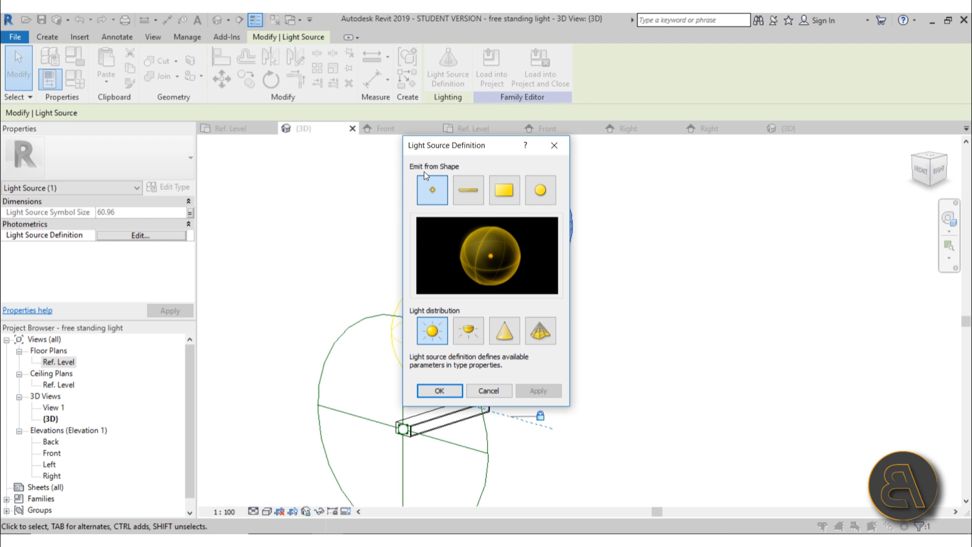
pyautogui.click(471, 191)
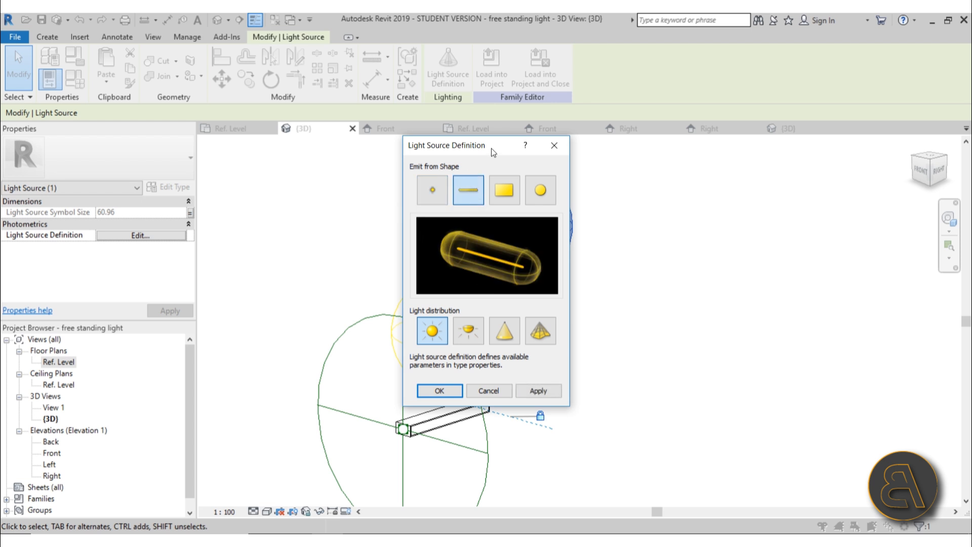
pyautogui.moveTo(491, 148); pyautogui.dragTo(280, 178)
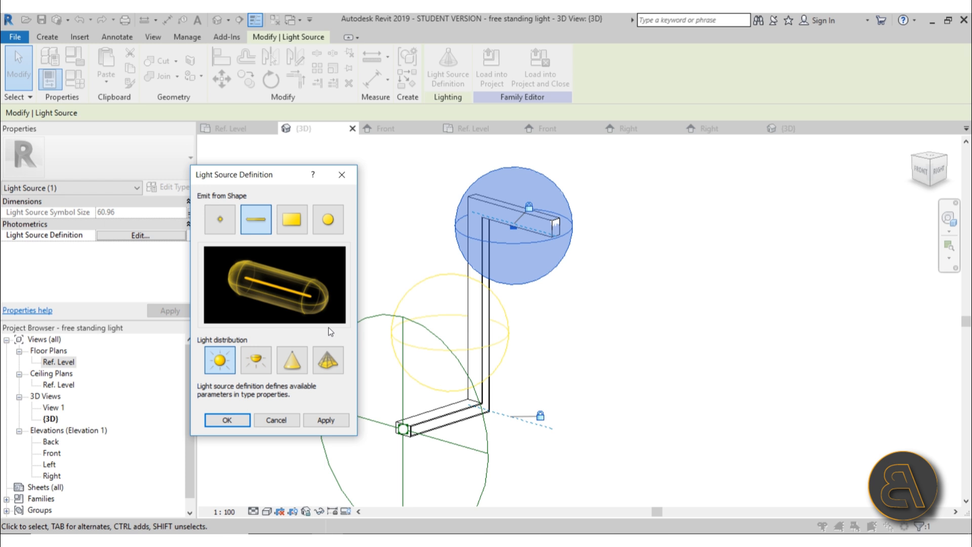
pyautogui.click(328, 359)
pyautogui.click(319, 422)
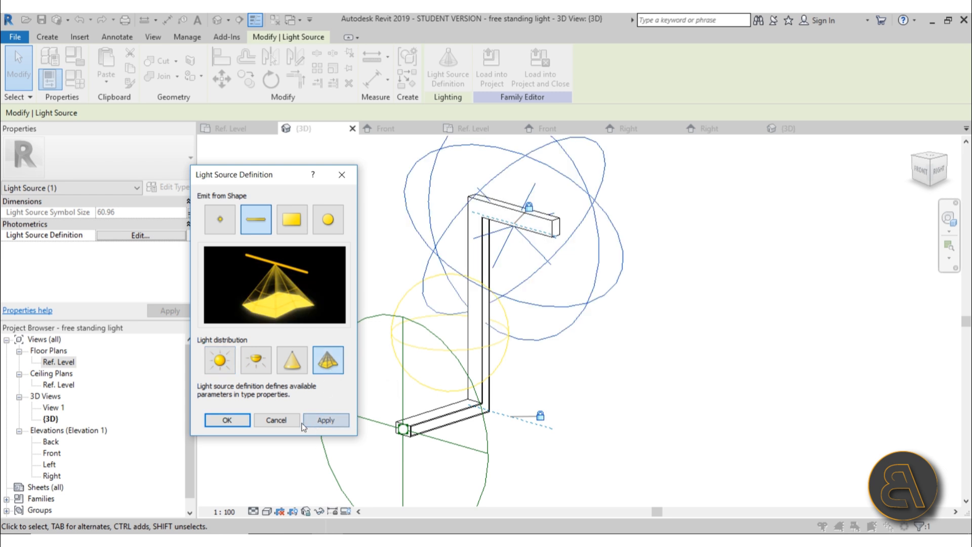
pyautogui.click(231, 421)
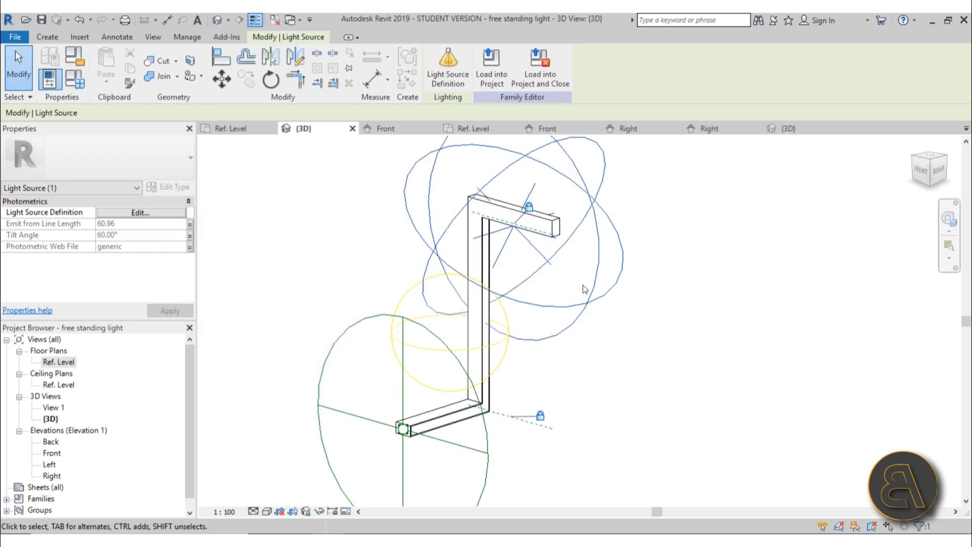
# Review the family type parameters offered for the line light source with photometric web distribution
pyautogui.scroll(-1, 582, 284)
pyautogui.moveTo(587, 281); pyautogui.dragTo(579, 311, button='middle')
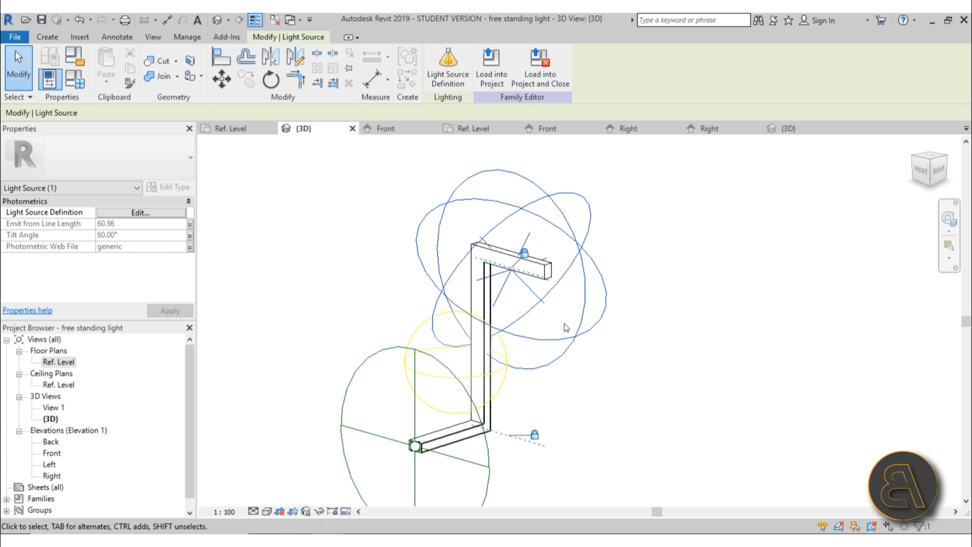
pyautogui.click(73, 84)
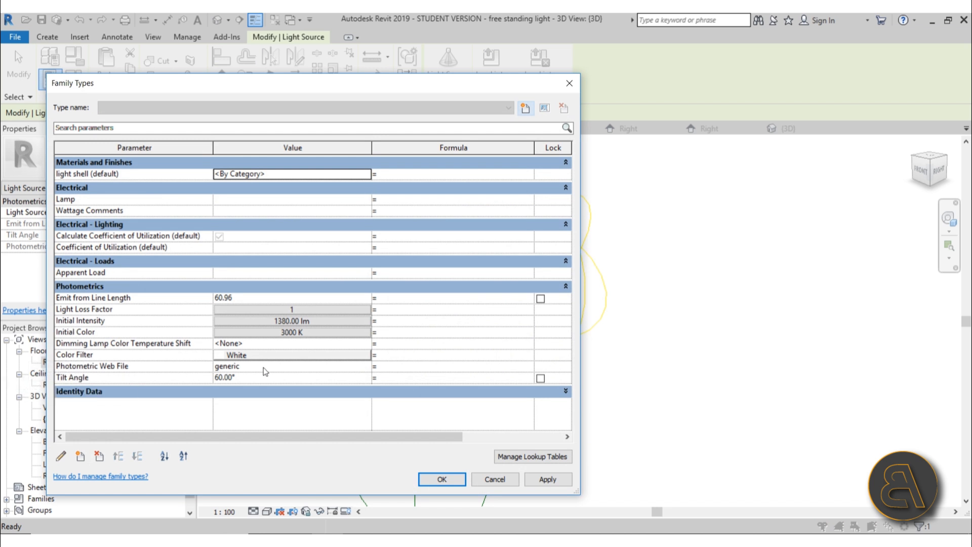
pyautogui.click(507, 482)
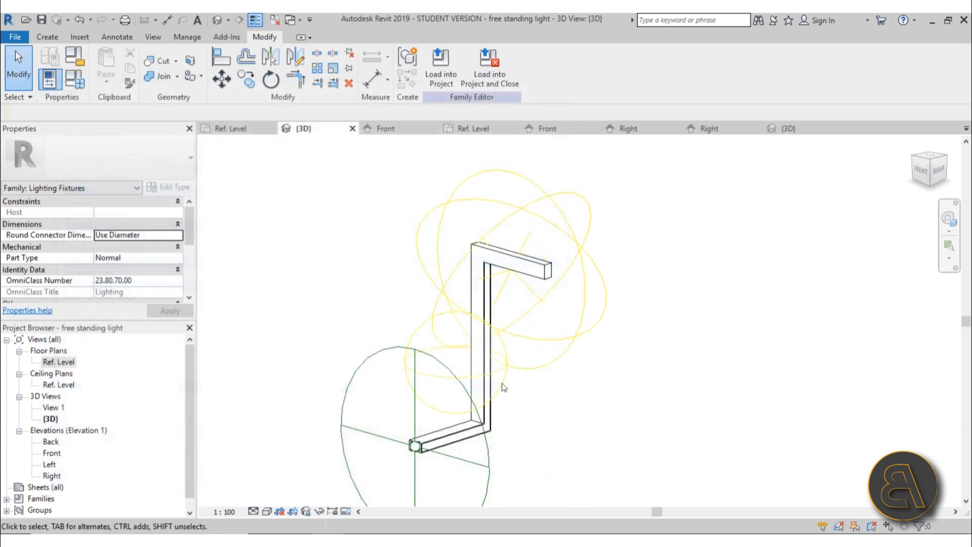
# Try the spherical light distribution on the top arm's light source and check which family type parameters it offers
pyautogui.click(522, 335)
pyautogui.click(445, 81)
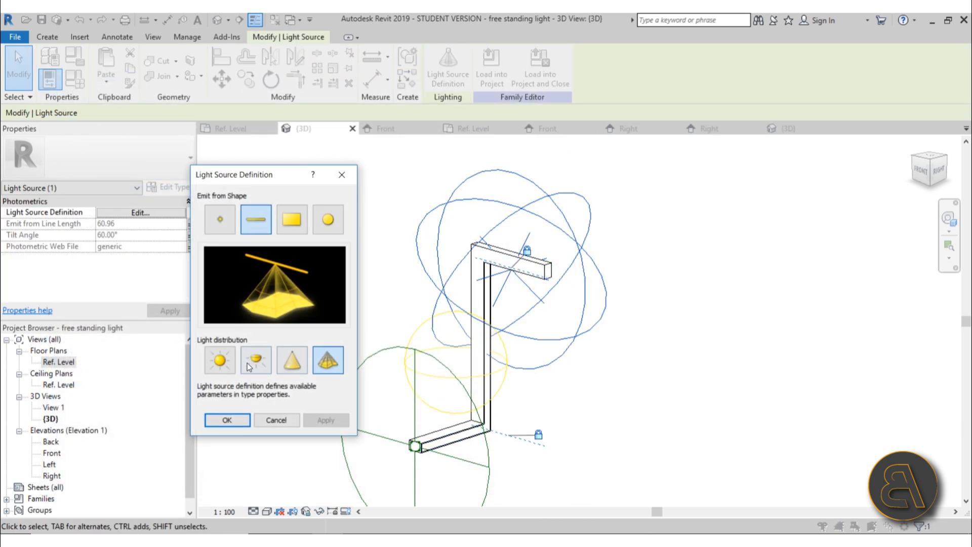
pyautogui.click(219, 360)
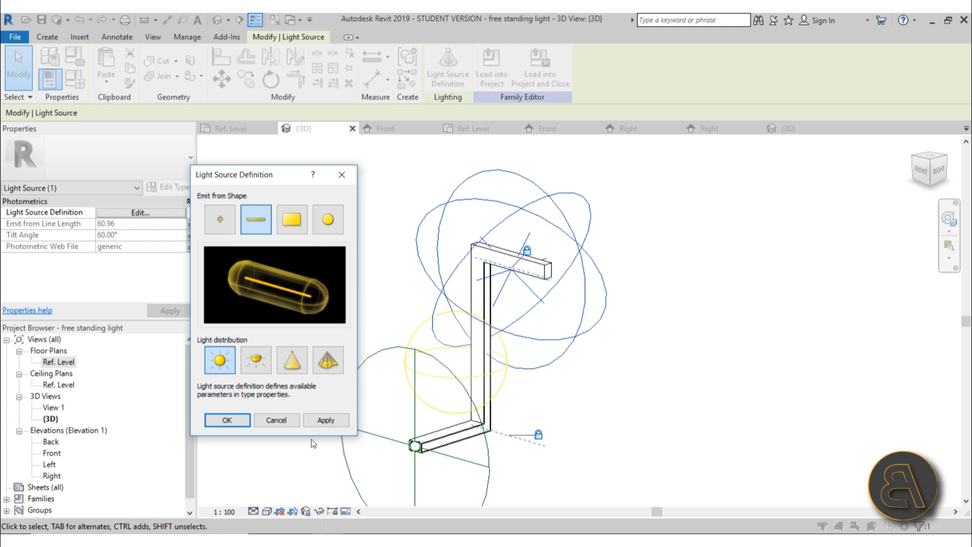
pyautogui.click(325, 420)
pyautogui.click(227, 420)
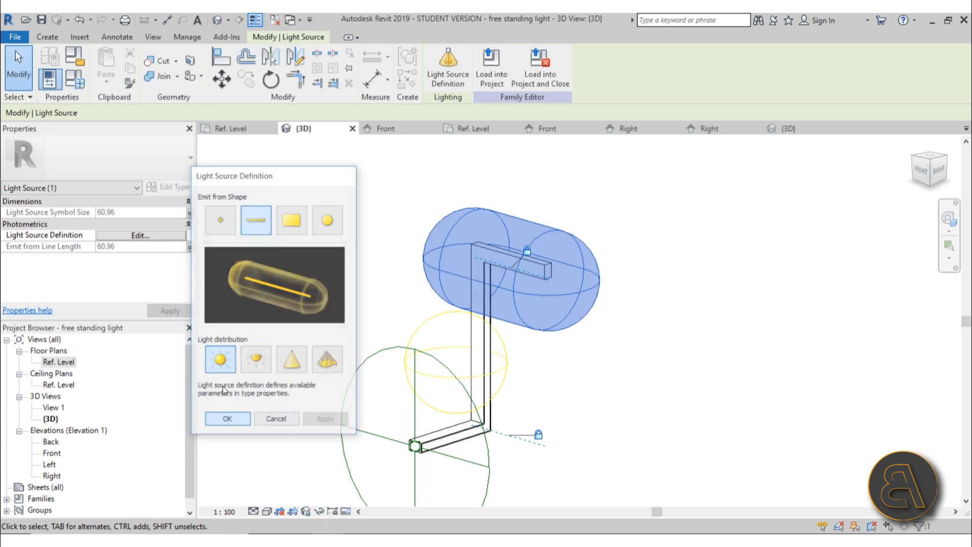
pyautogui.click(49, 79)
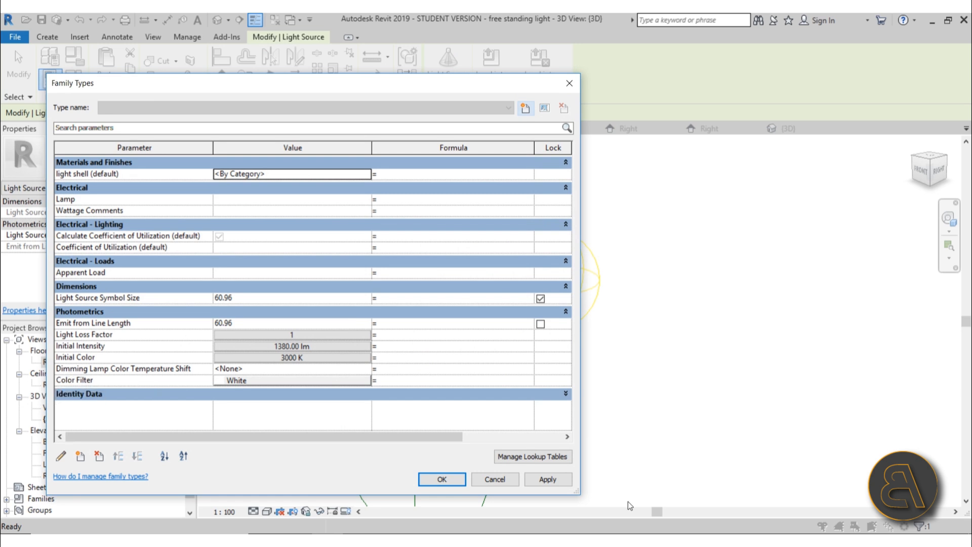
pyautogui.click(494, 479)
# Switch the top arm's light source back to the photometric web distribution, keeping the line shape
pyautogui.click(564, 330)
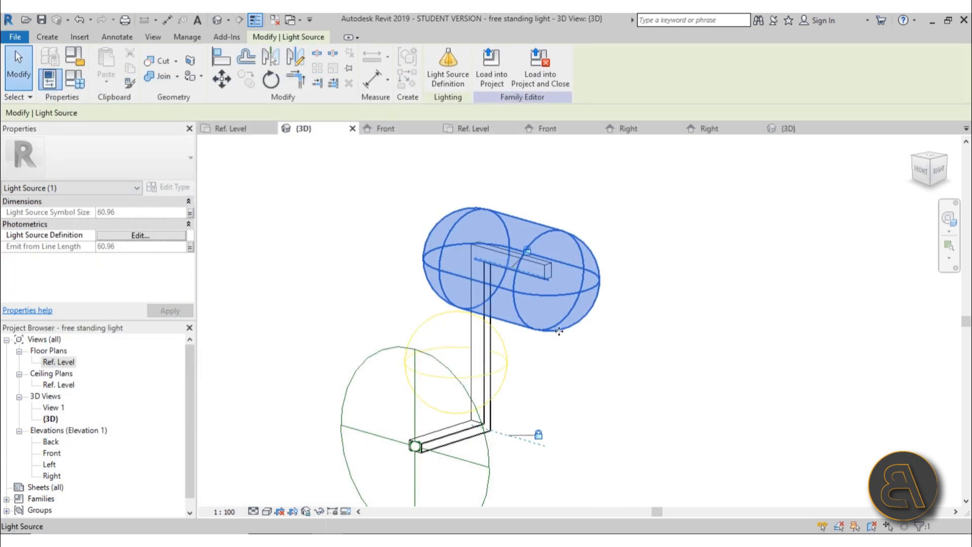
pyautogui.click(460, 87)
pyautogui.click(329, 365)
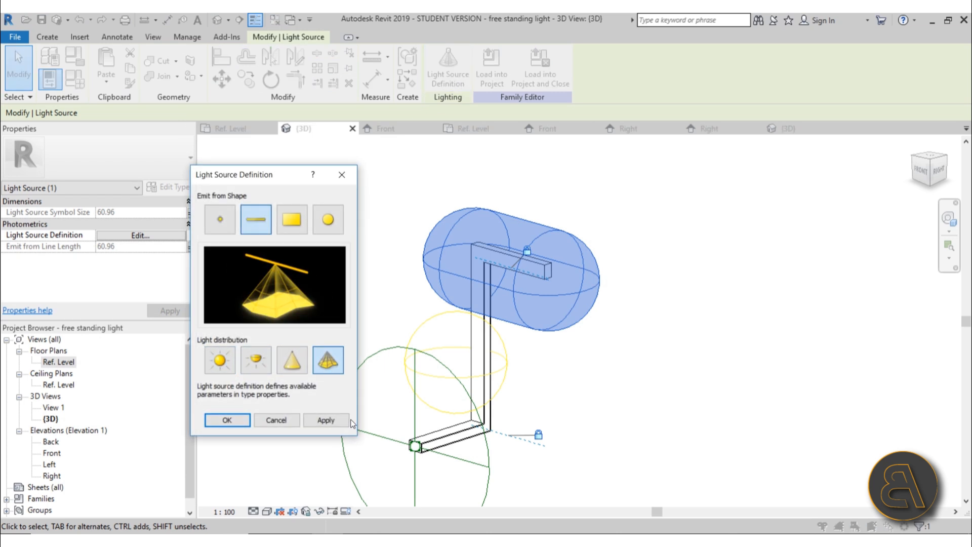
pyautogui.click(329, 422)
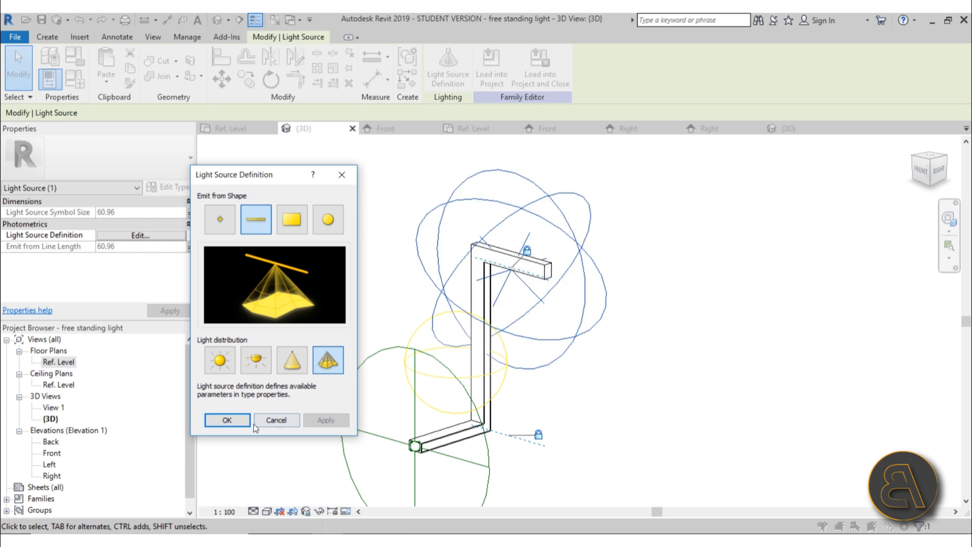
pyautogui.click(230, 421)
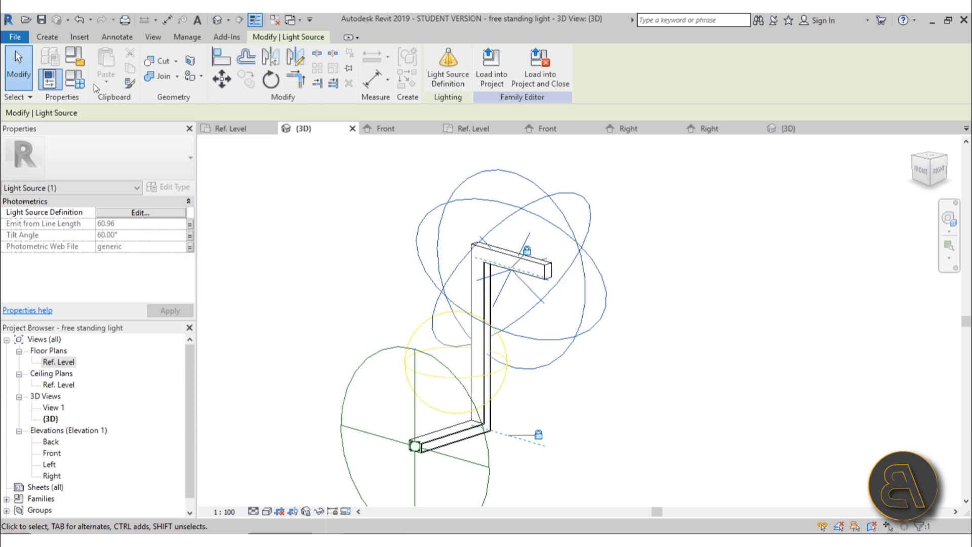
# Assign the IES file 2x44T12.ies as the family's photometric web file
pyautogui.click(78, 84)
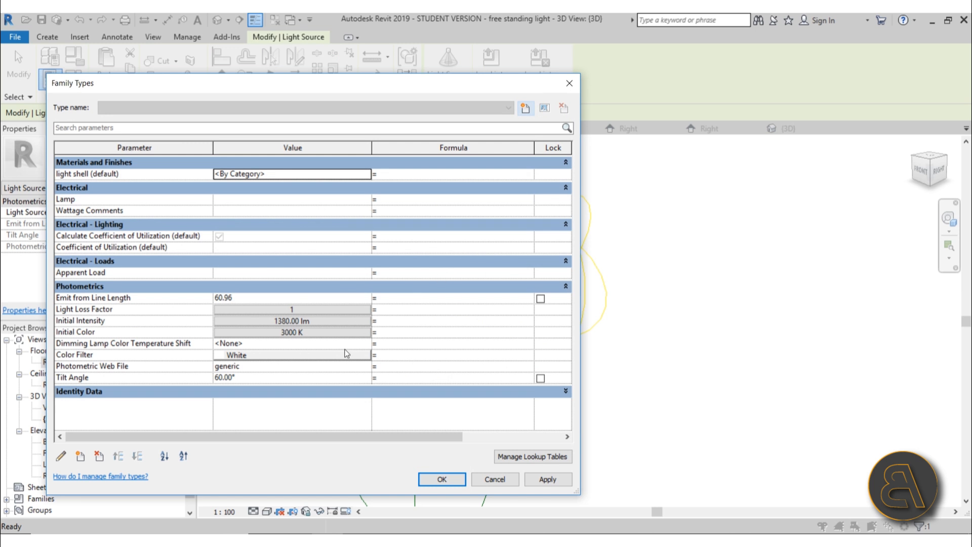
pyautogui.click(363, 368)
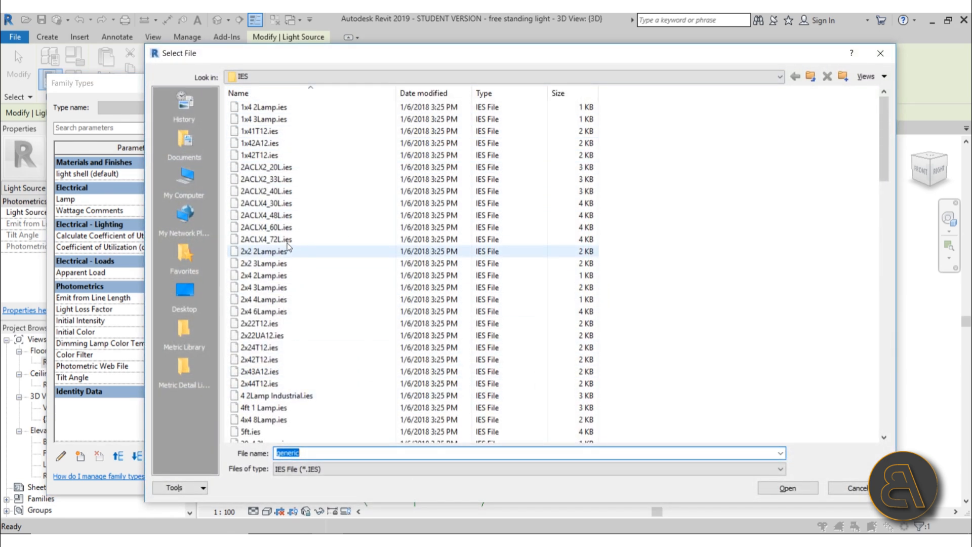
pyautogui.scroll(-4, 244, 208)
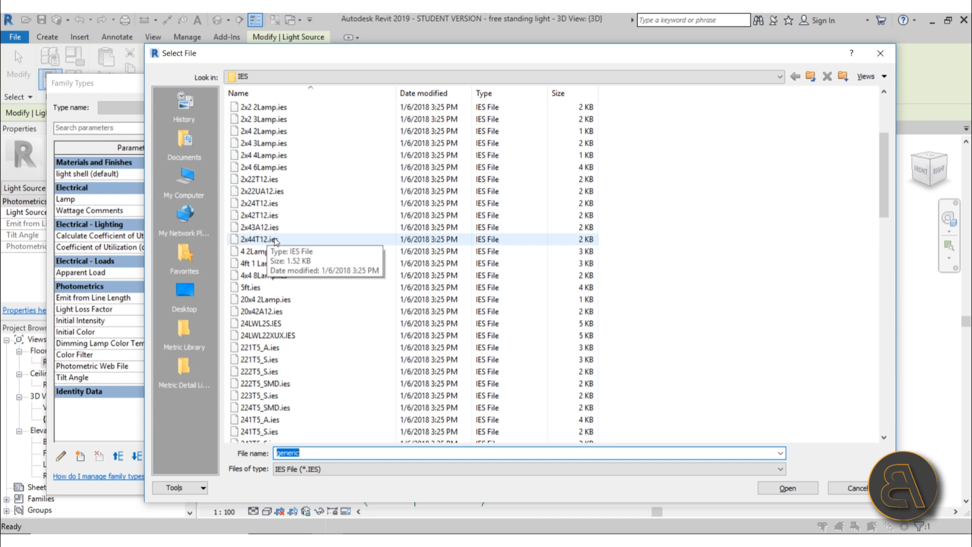
pyautogui.scroll(-15, 275, 241)
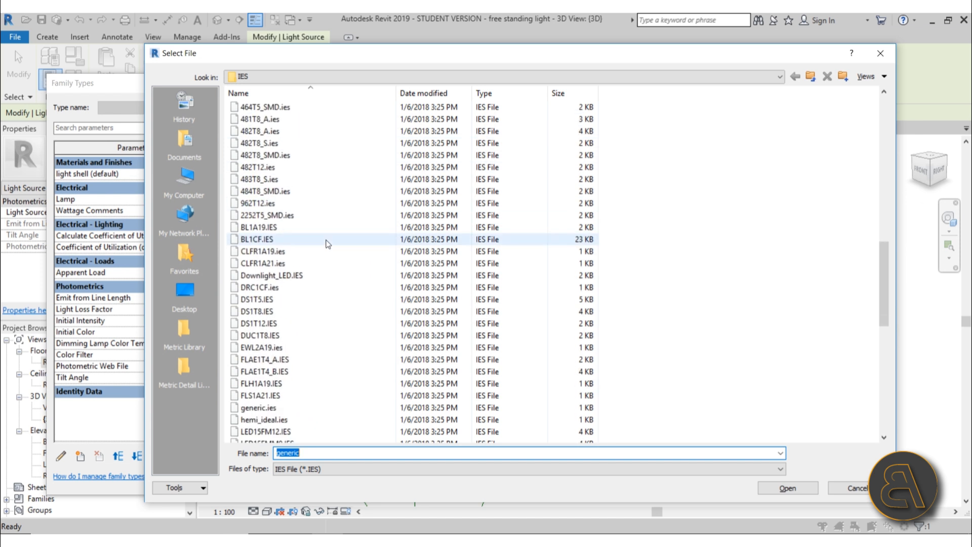
pyautogui.scroll(-1, 327, 244)
pyautogui.click(263, 287)
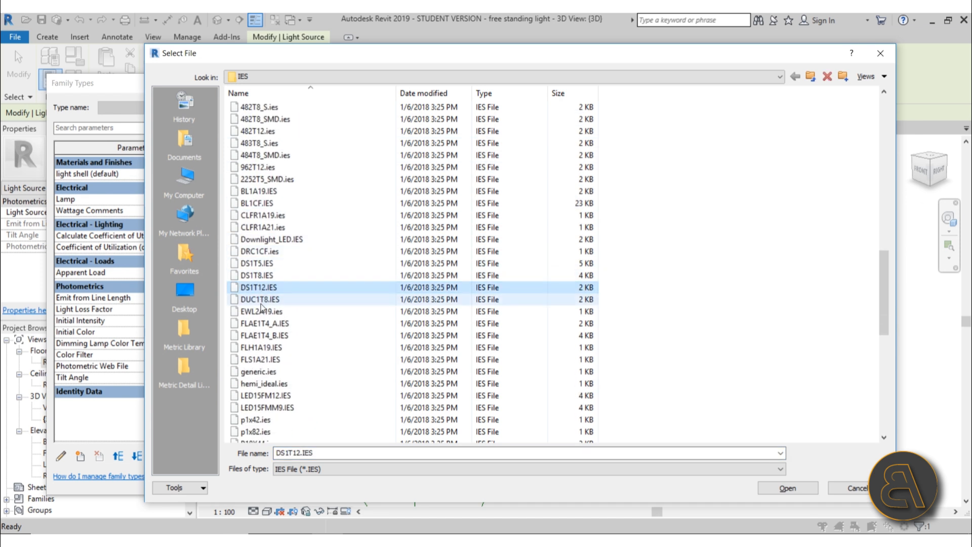
pyautogui.click(260, 300)
pyautogui.scroll(15, 263, 263)
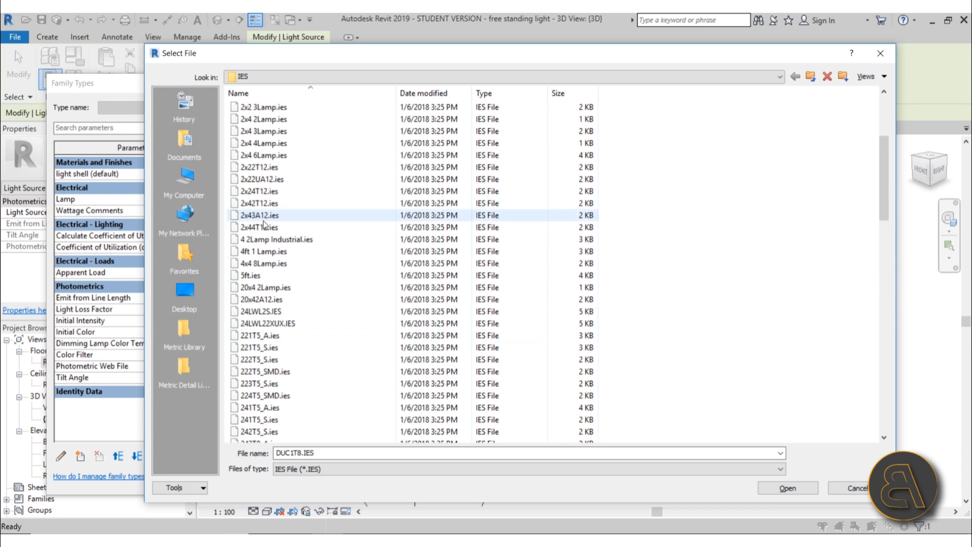
pyautogui.scroll(5, 264, 225)
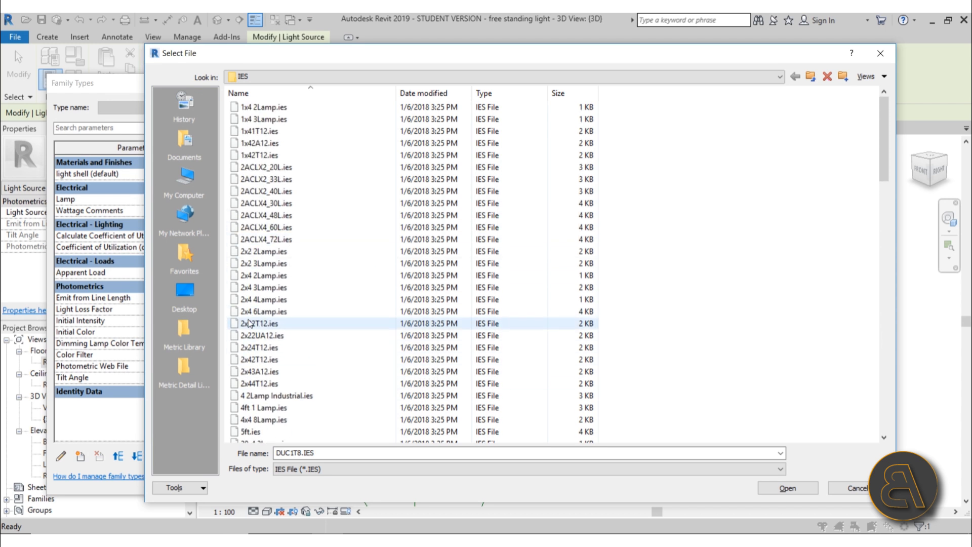
pyautogui.click(276, 387)
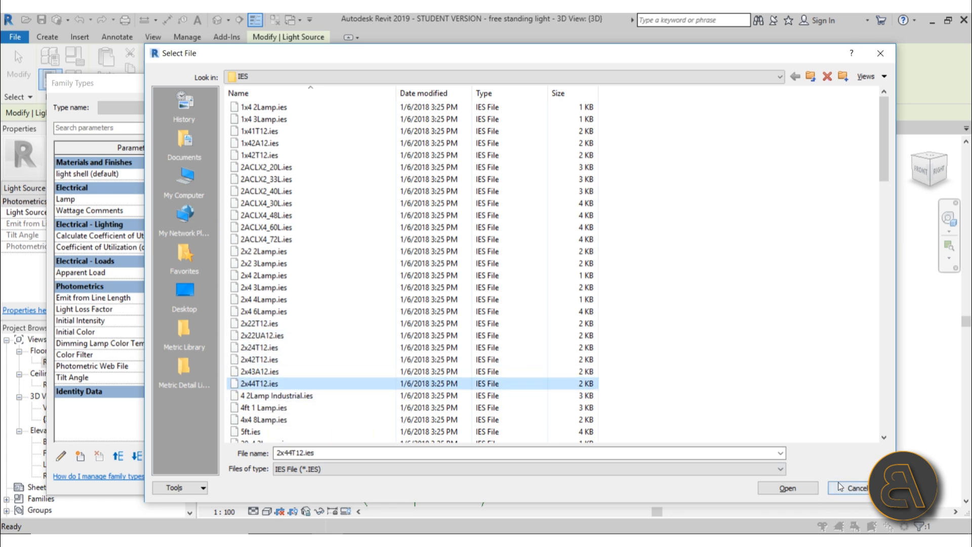
pyautogui.click(787, 488)
pyautogui.click(558, 481)
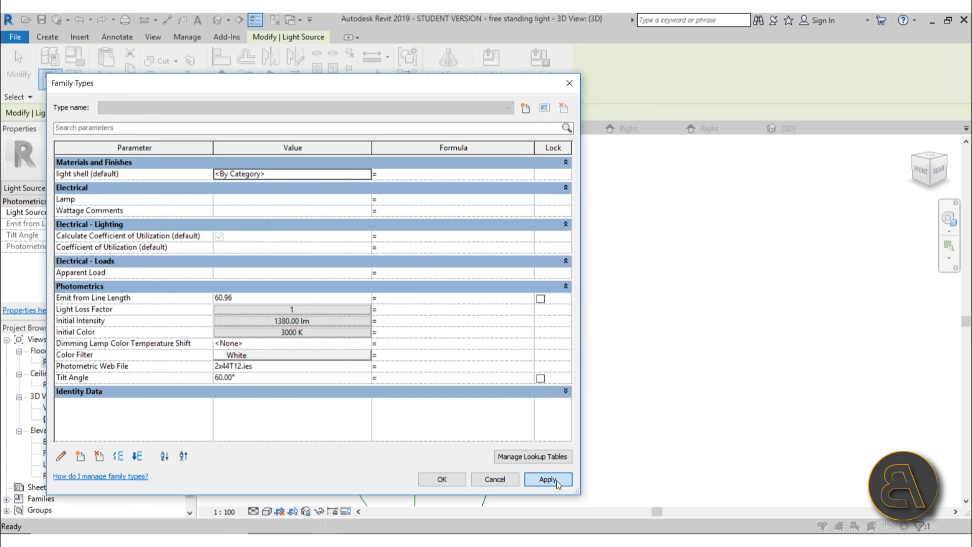
pyautogui.click(442, 478)
# Set the light source's tilt angle to 90° in the family types and check the light's new direction in 3D
pyautogui.click(509, 334)
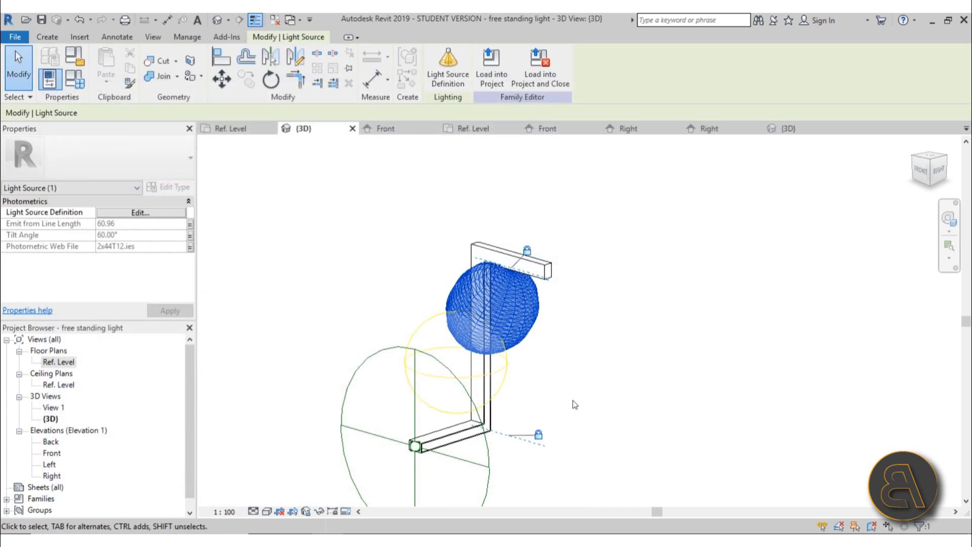
pyautogui.moveTo(575, 405)
pyautogui.keyDown('shift'); pyautogui.mouseDown(button='middle')
pyautogui.moveTo(718, 342)
pyautogui.moveTo(650, 377)
pyautogui.moveTo(573, 394)
pyautogui.mouseUp(button='middle'); pyautogui.keyUp('shift')
pyautogui.scroll(3, 570, 304)
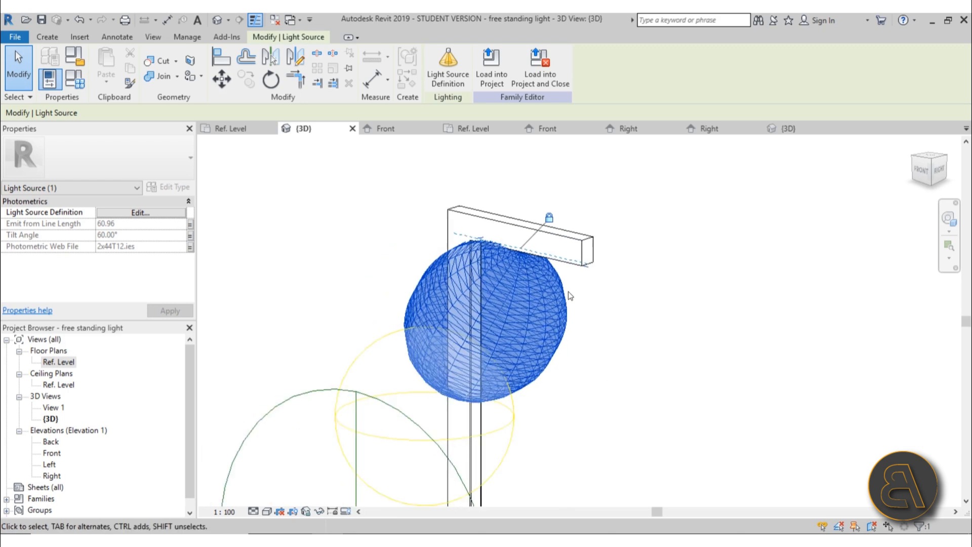
pyautogui.scroll(4, 551, 223)
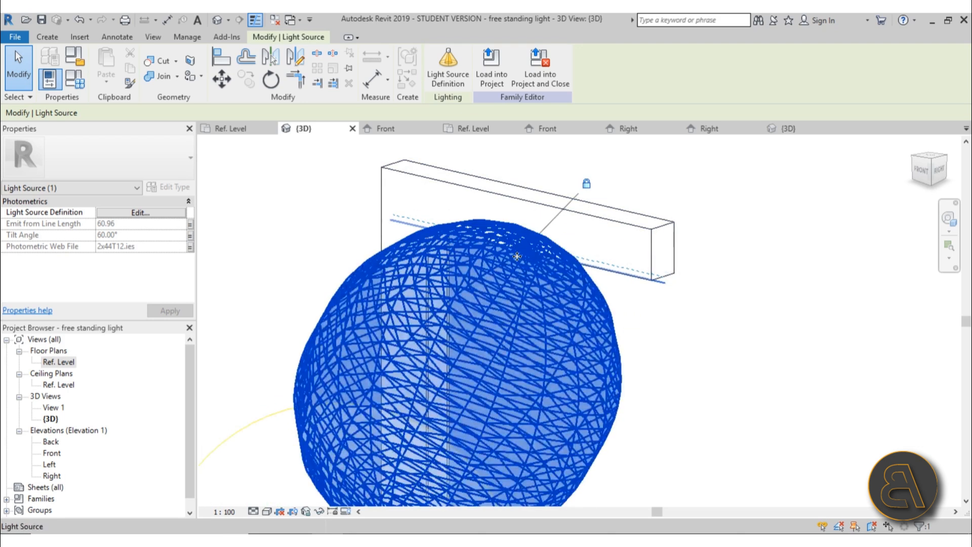
pyautogui.scroll(-4, 521, 207)
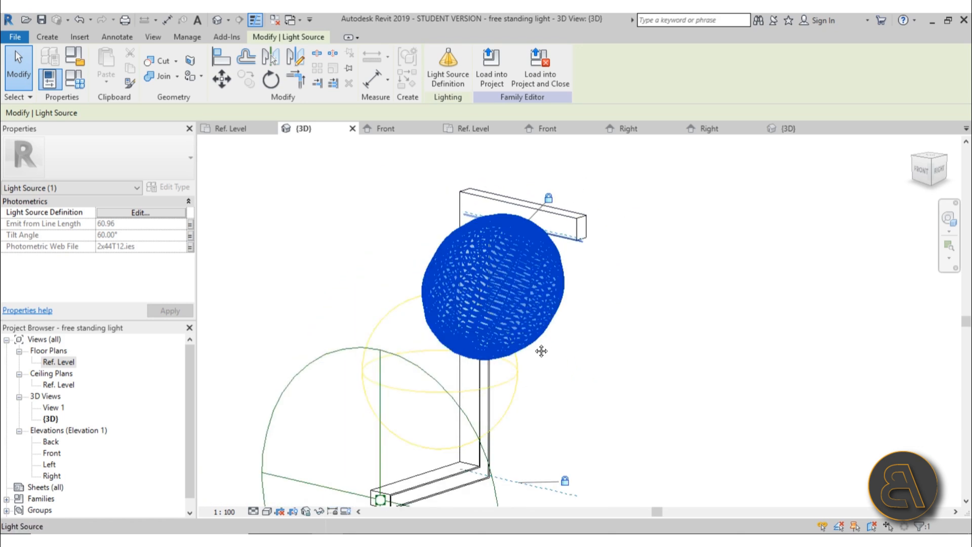
pyautogui.moveTo(541, 351)
pyautogui.keyDown('shift'); pyautogui.mouseDown(button='middle')
pyautogui.moveTo(674, 280)
pyautogui.moveTo(544, 355)
pyautogui.mouseUp(button='middle'); pyautogui.keyUp('shift')
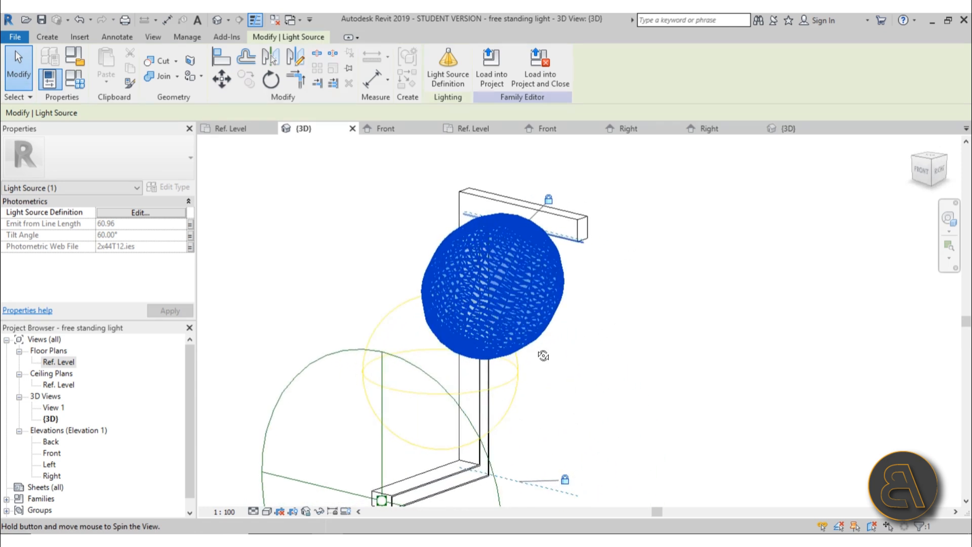
pyautogui.click(77, 81)
pyautogui.click(251, 378)
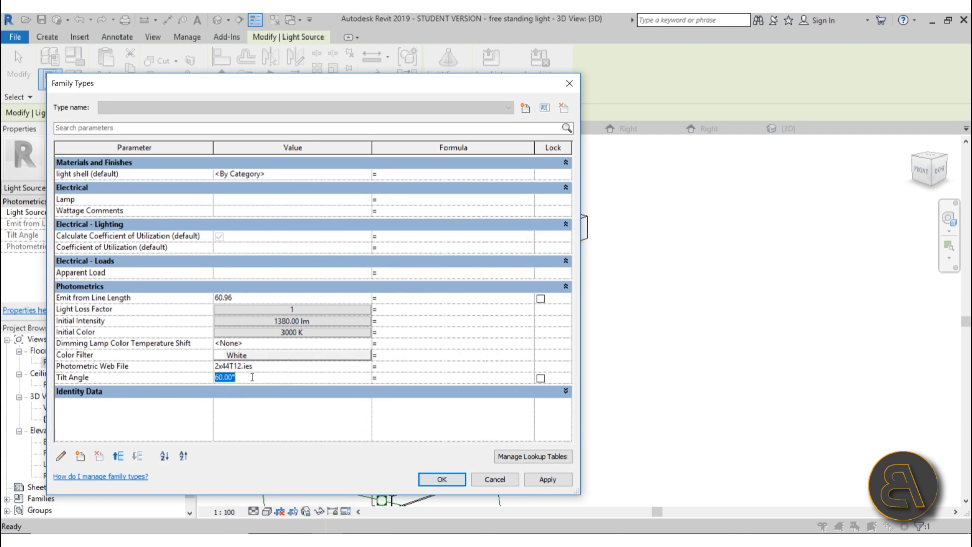
pyautogui.write('90')
pyautogui.click(545, 478)
pyautogui.click(447, 478)
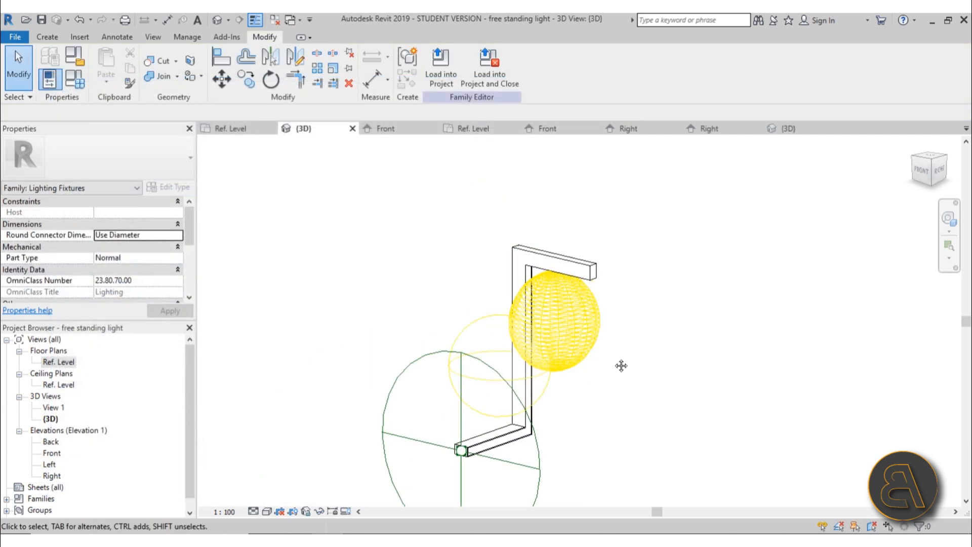
pyautogui.keyDown('shift'); pyautogui.moveTo(621, 365); pyautogui.dragTo(583, 277, button='middle'); pyautogui.keyUp('shift')
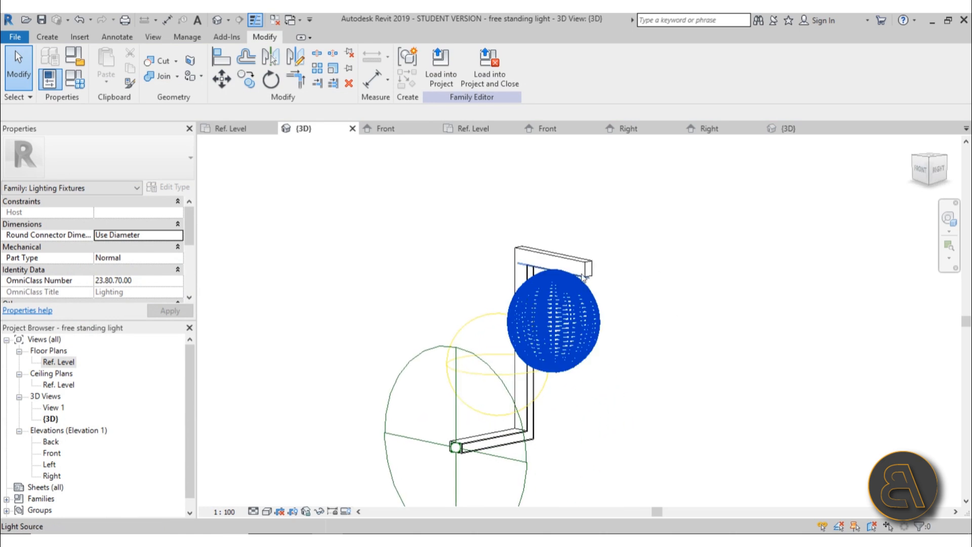
# In the family types, set the light's Emit from Line Length to 59 and the Apparent Load to 20 VA
pyautogui.scroll(5, 583, 276)
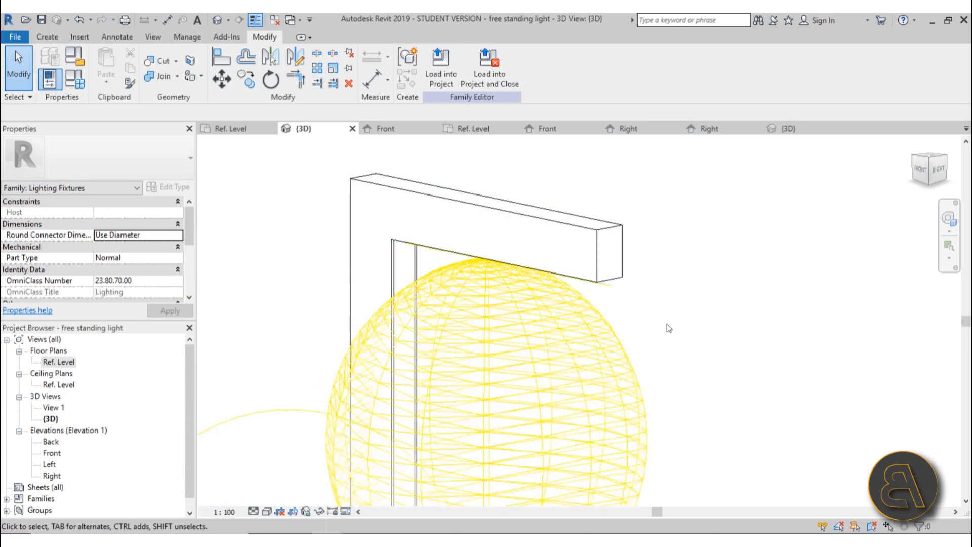
pyautogui.keyDown('shift'); pyautogui.moveTo(668, 328); pyautogui.dragTo(673, 284, button='middle'); pyautogui.keyUp('shift')
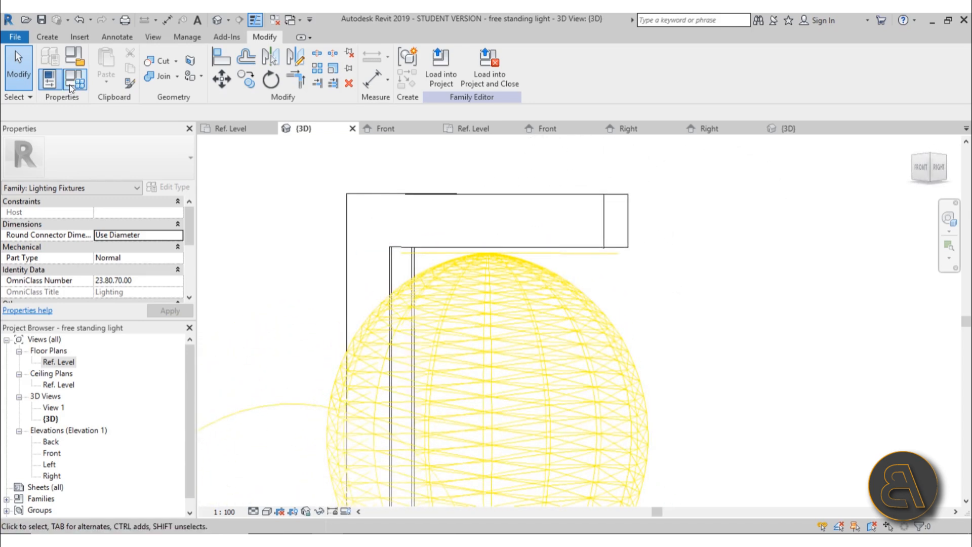
pyautogui.click(69, 84)
pyautogui.moveTo(147, 89); pyautogui.dragTo(156, 78)
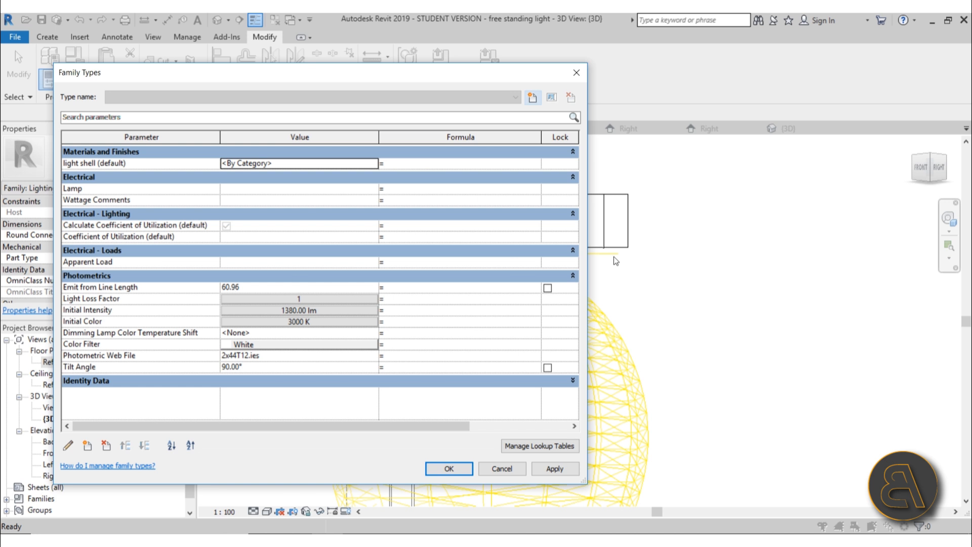
pyautogui.click(245, 288)
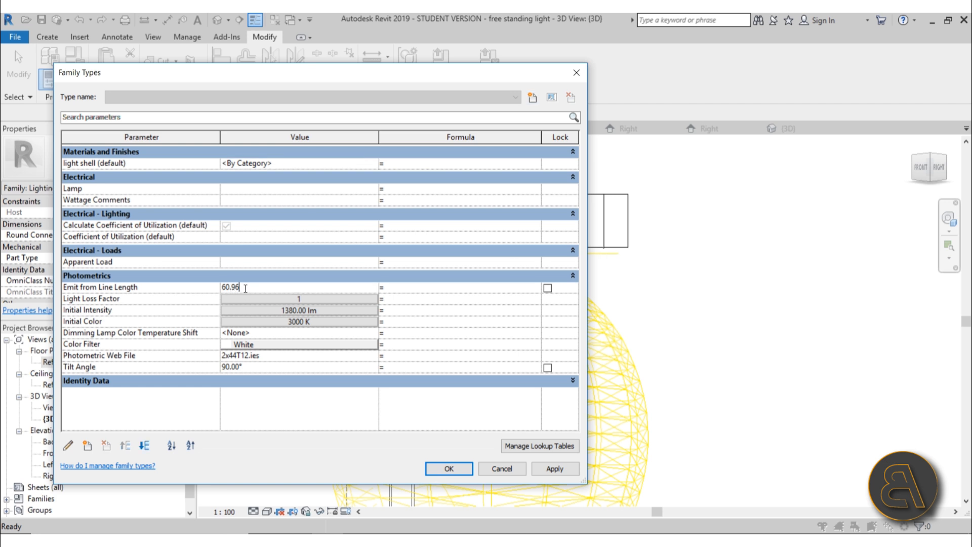
pyautogui.moveTo(250, 287); pyautogui.dragTo(156, 287)
pyautogui.write('58')
pyautogui.press('BackSpace')
pyautogui.write('9')
pyautogui.press('Tab')
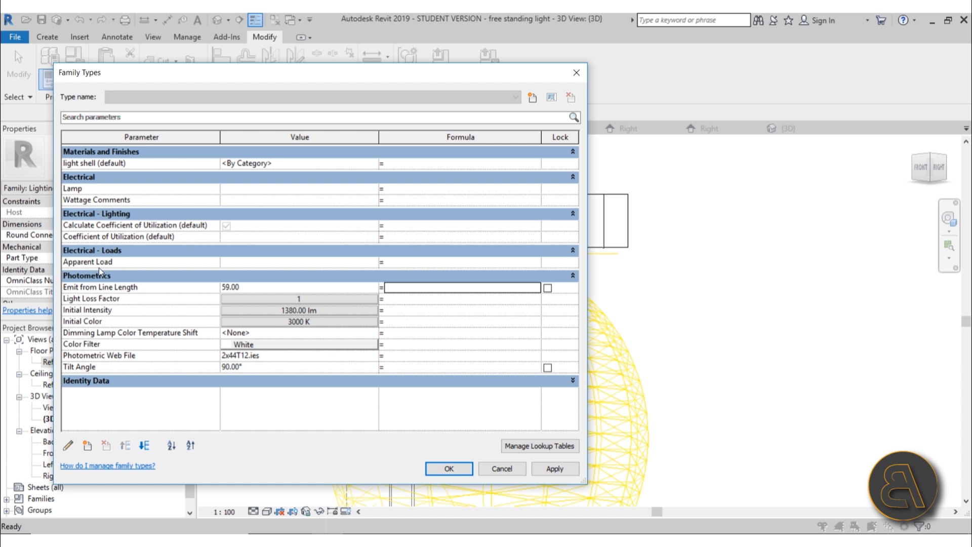
pyautogui.click(246, 262)
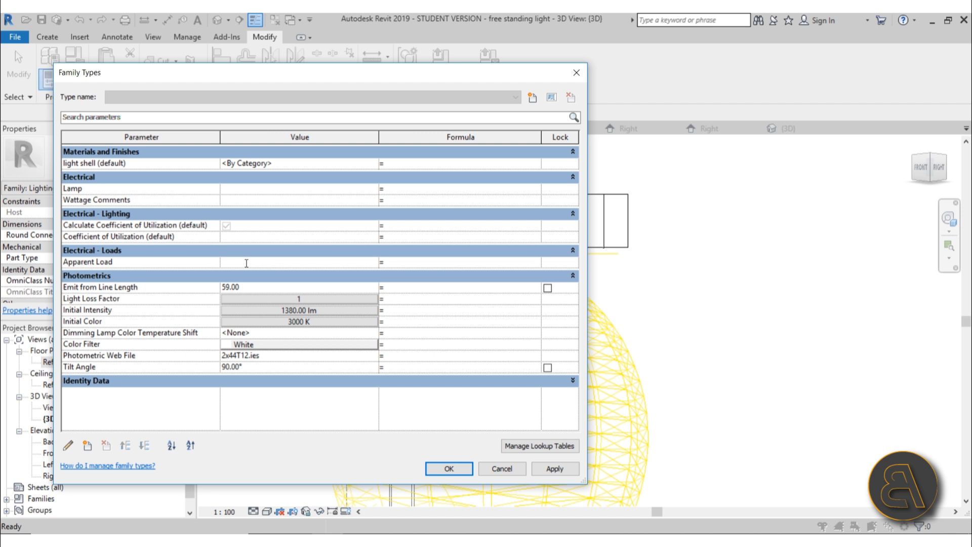
pyautogui.write('20')
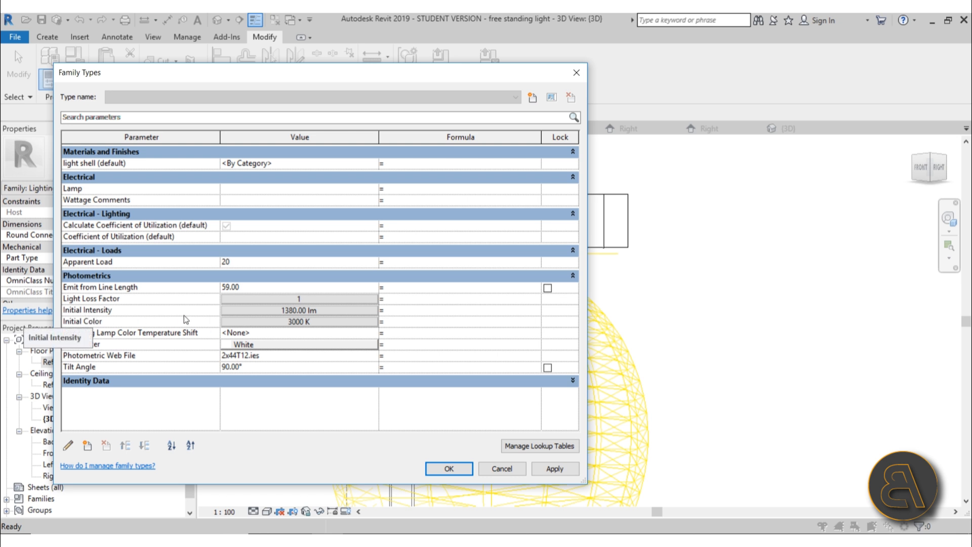
# Define the light's Initial Intensity by wattage and set it to 20.29 W
pyautogui.click(270, 312)
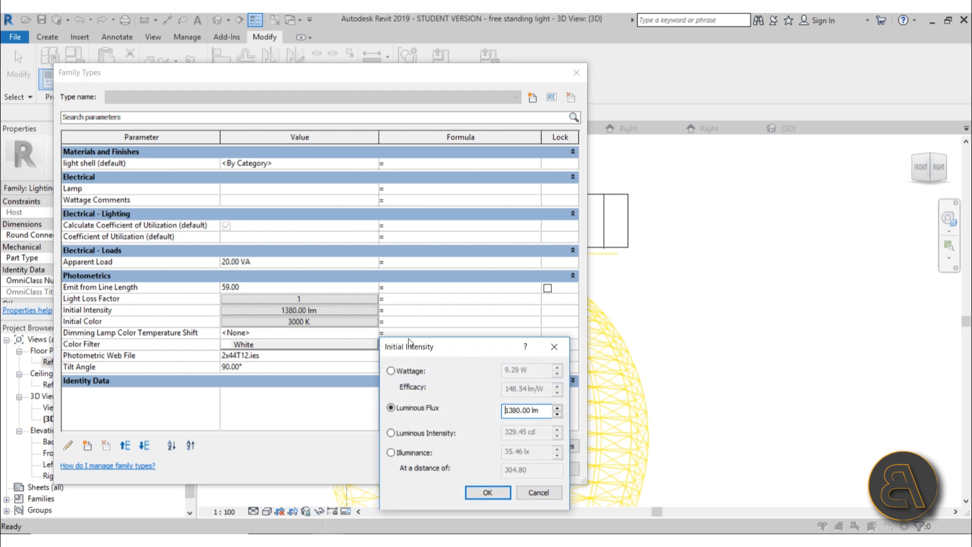
pyautogui.moveTo(411, 345); pyautogui.dragTo(358, 208)
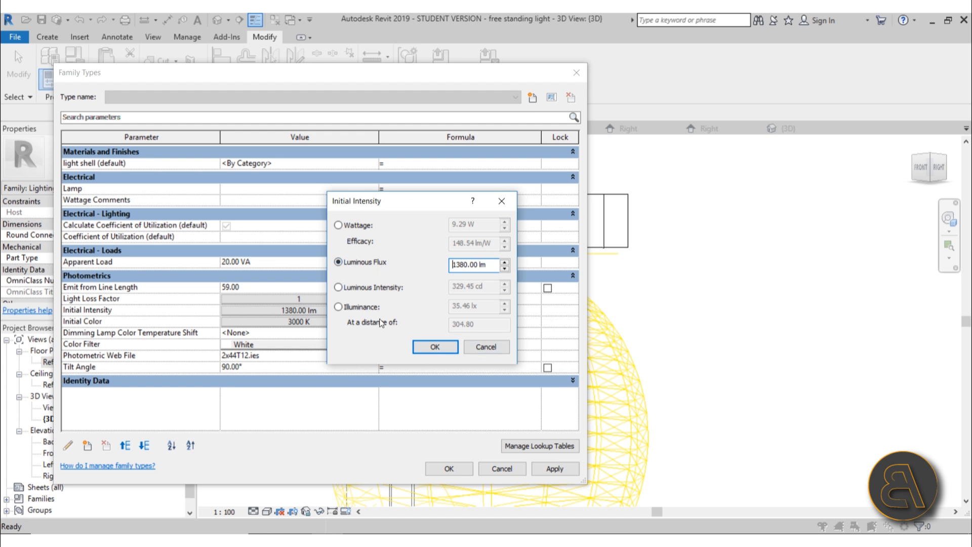
pyautogui.click(356, 292)
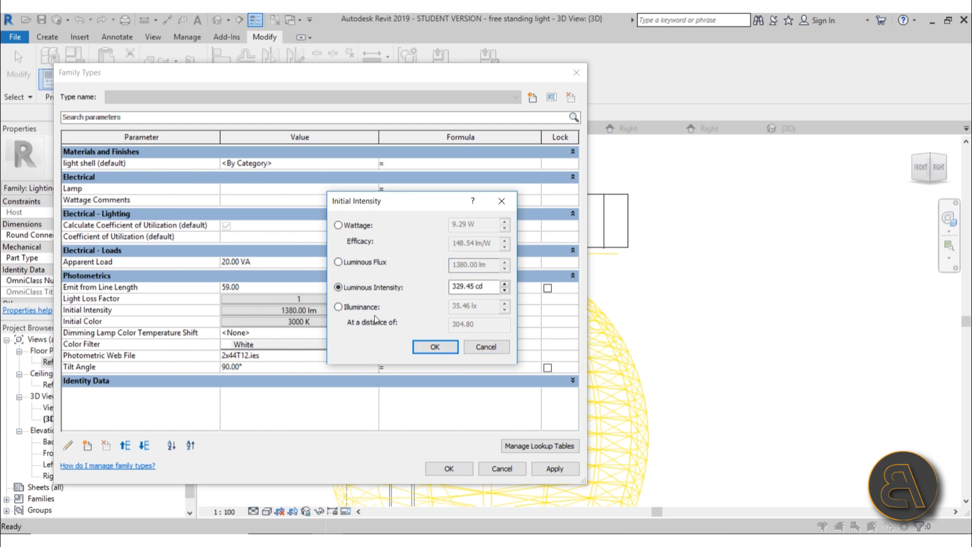
pyautogui.click(362, 313)
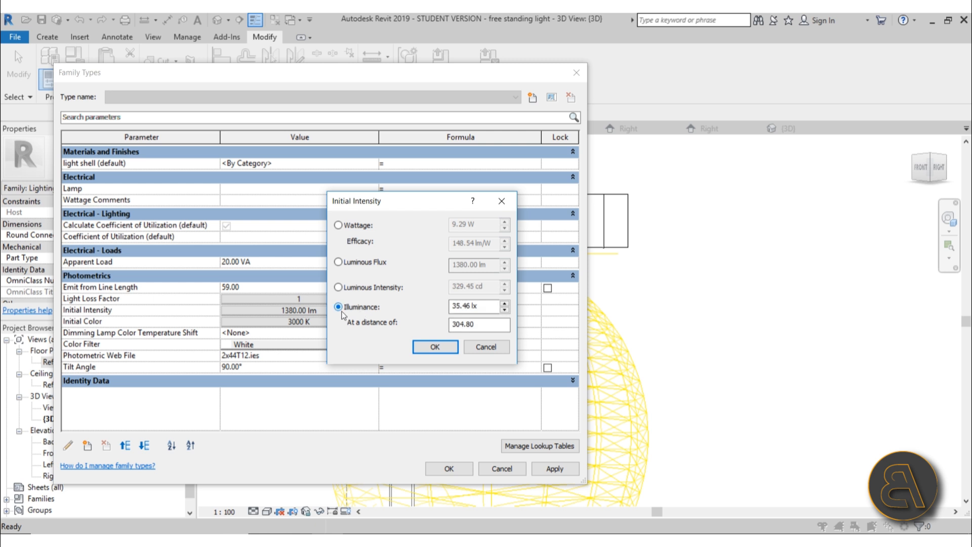
pyautogui.click(354, 225)
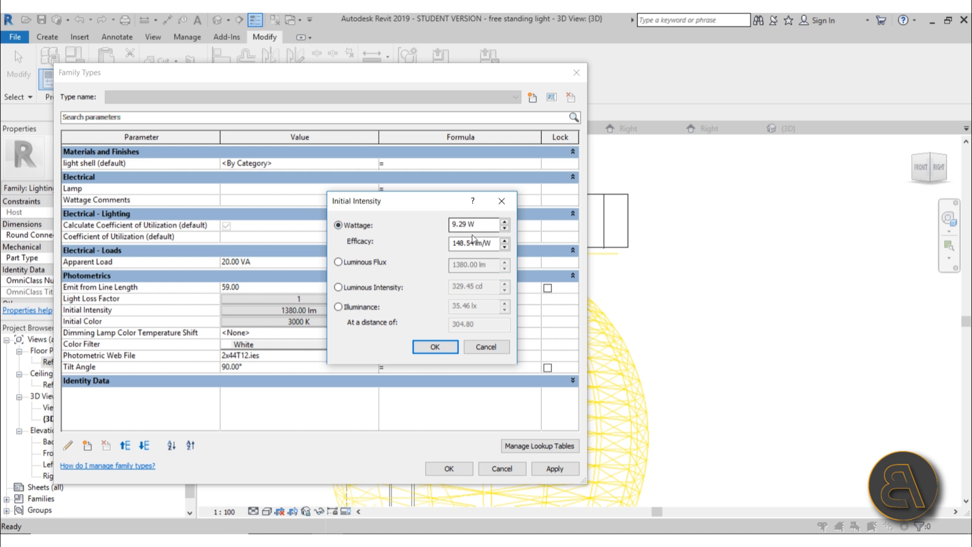
pyautogui.click(456, 225)
pyautogui.press('BackSpace')
pyautogui.write('20')
pyautogui.click(448, 347)
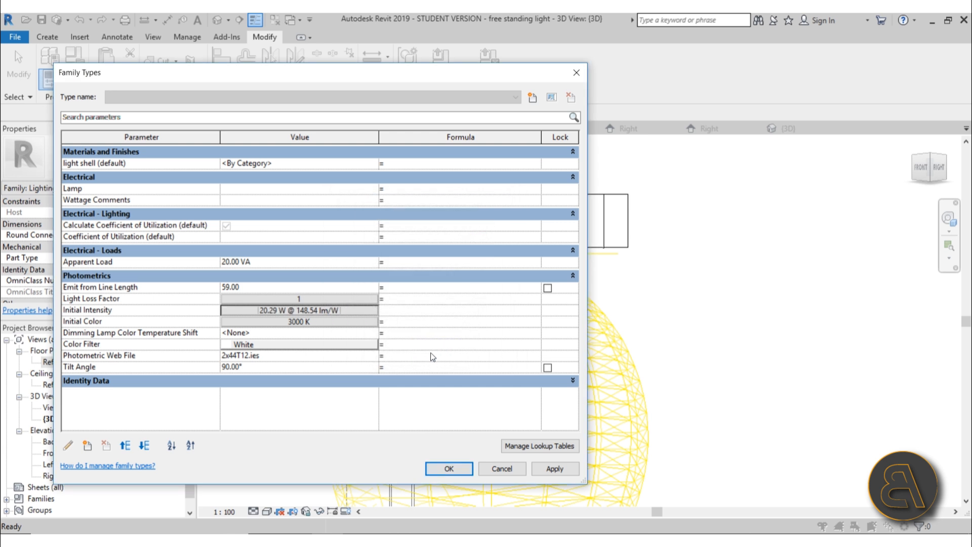
# Review the wattage and equivalent light values in the Initial Intensity settings
pyautogui.click(360, 310)
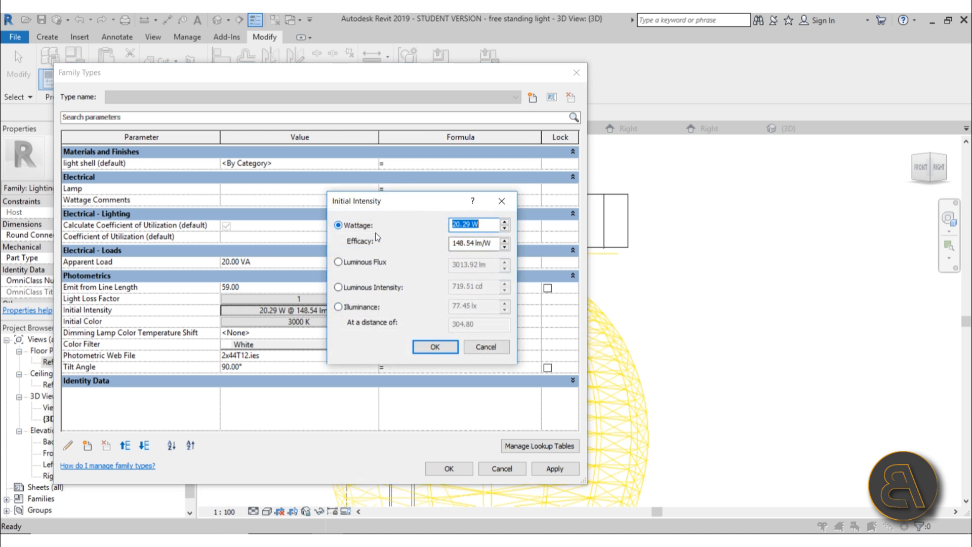
pyautogui.click(454, 224)
pyautogui.click(436, 347)
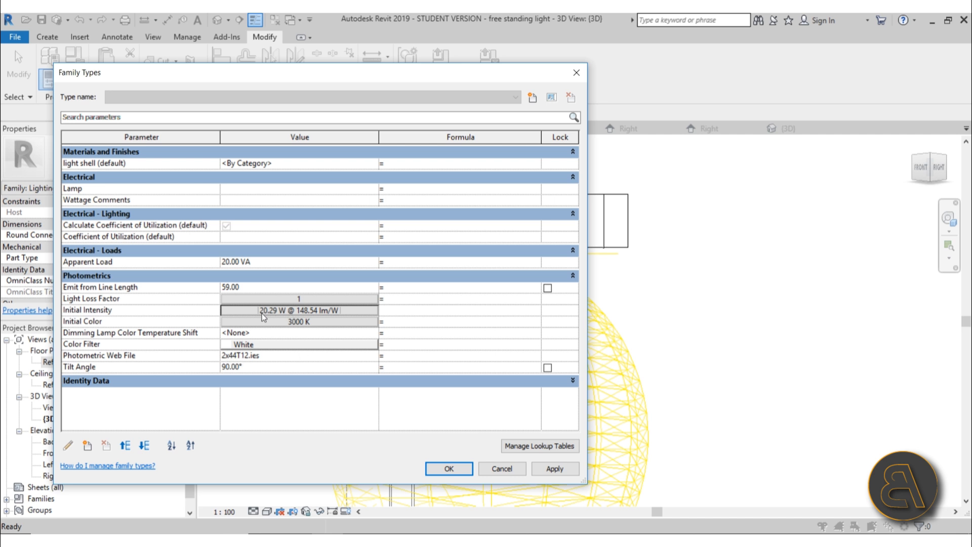
# Assign generic.ies from the IES folder as the photometric web file
pyautogui.click(373, 355)
pyautogui.click(375, 355)
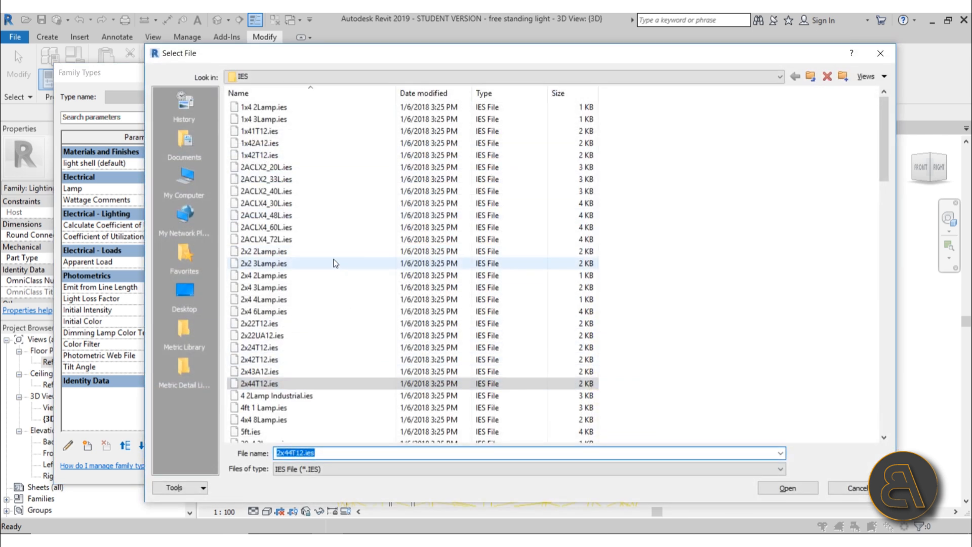
pyautogui.moveTo(884, 140); pyautogui.dragTo(883, 234)
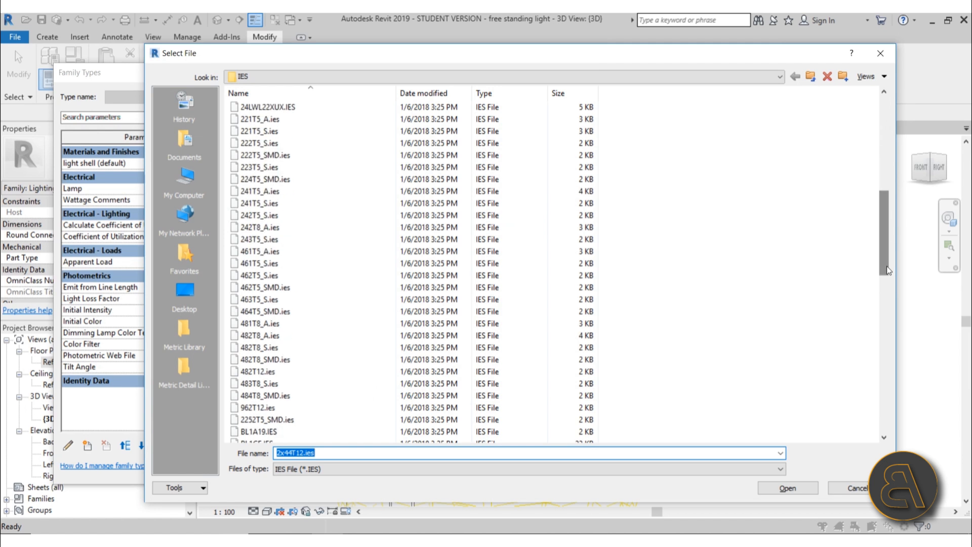
pyautogui.click(248, 265)
pyautogui.press('d')
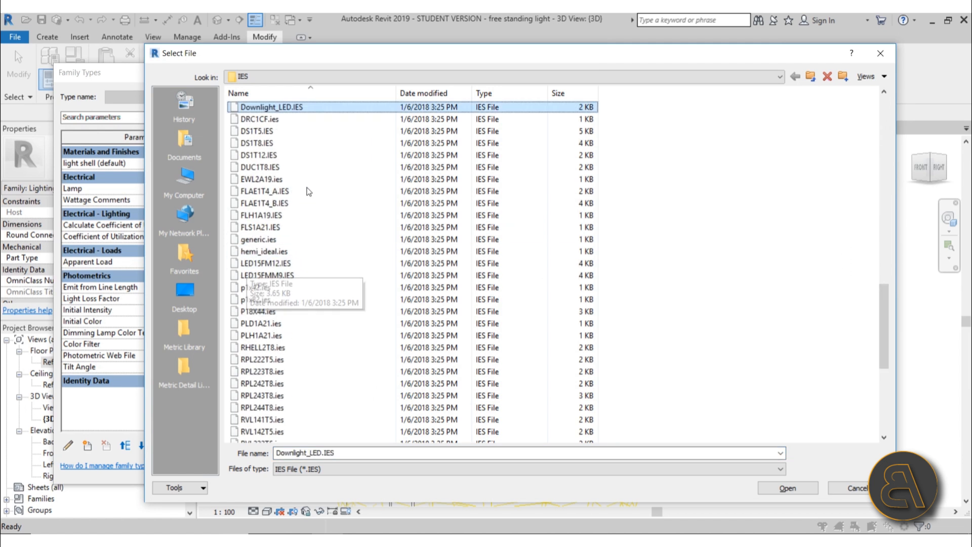
pyautogui.click(257, 244)
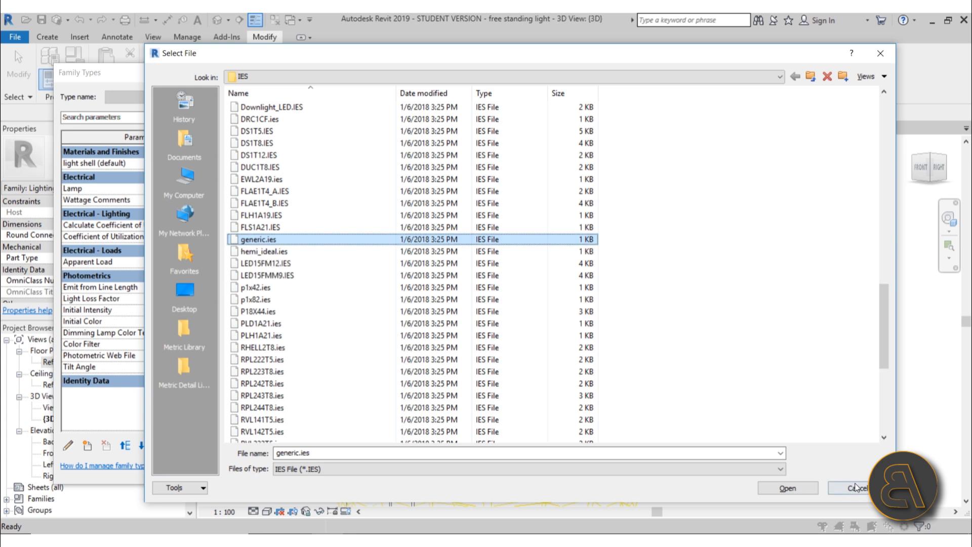
pyautogui.click(797, 484)
# Raise the Initial Intensity wattage to 30.29 W
pyautogui.click(263, 310)
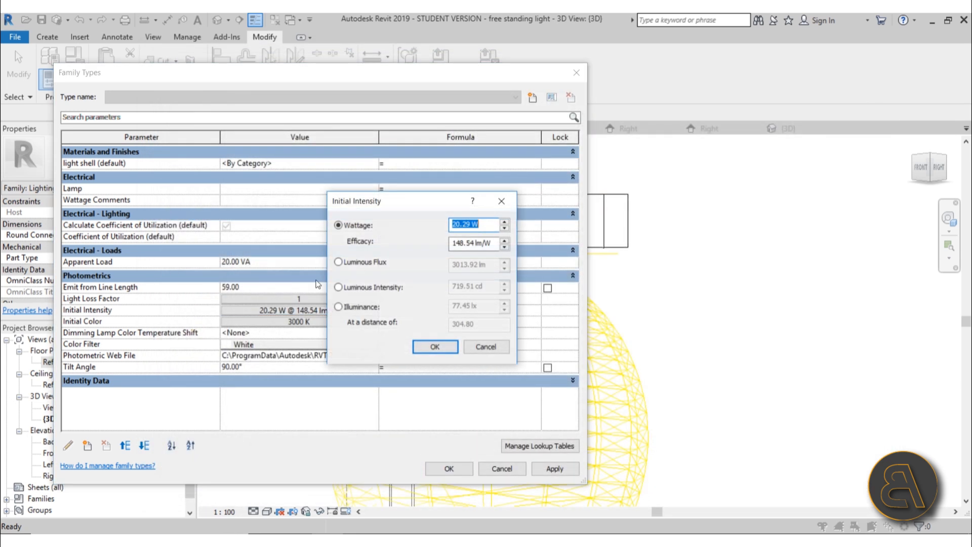
pyautogui.click(456, 223)
pyautogui.press('BackSpace')
pyautogui.write('3')
pyautogui.press('Tab')
pyautogui.click(425, 347)
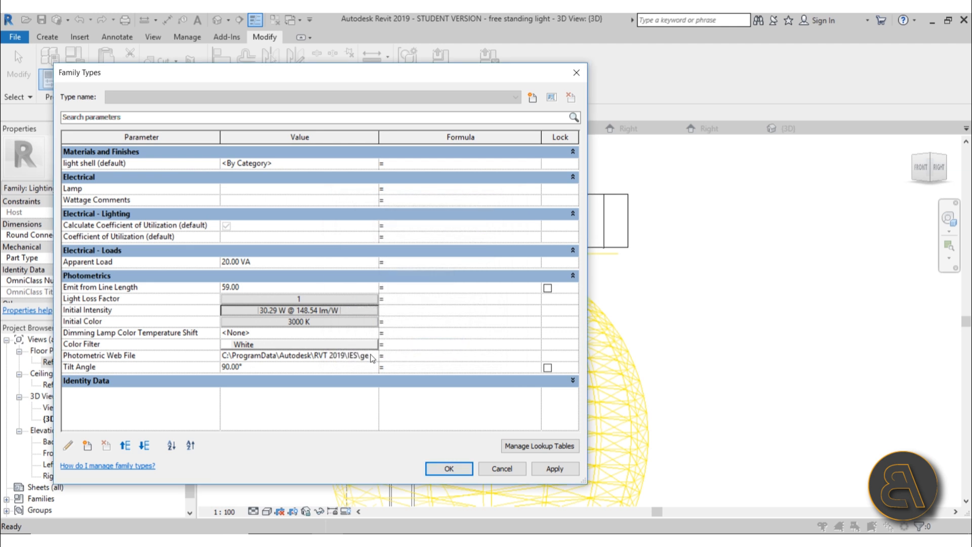
# Switch the photometric web file back to 2x44T12.ies and check the Initial Intensity settings
pyautogui.click(375, 355)
pyautogui.scroll(4, 293, 230)
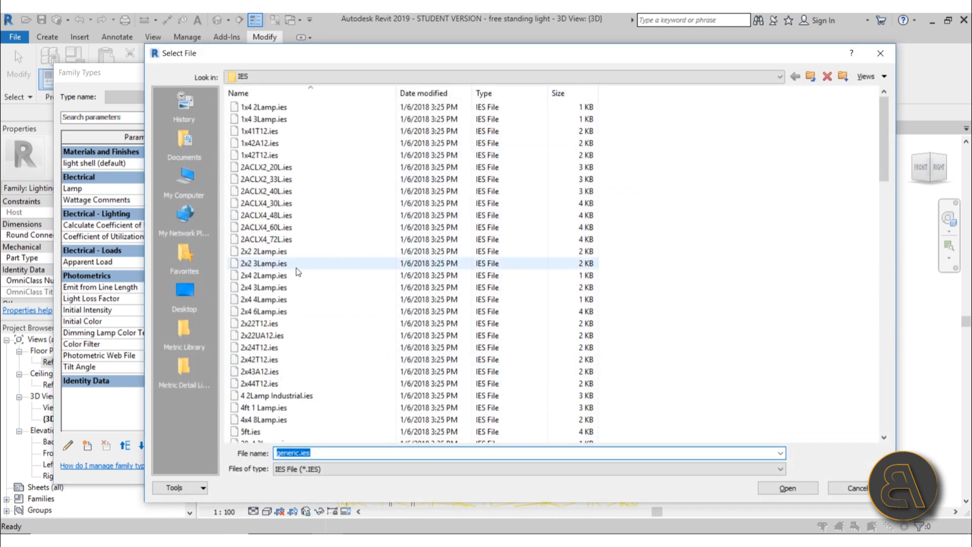
pyautogui.click(268, 384)
pyautogui.click(785, 487)
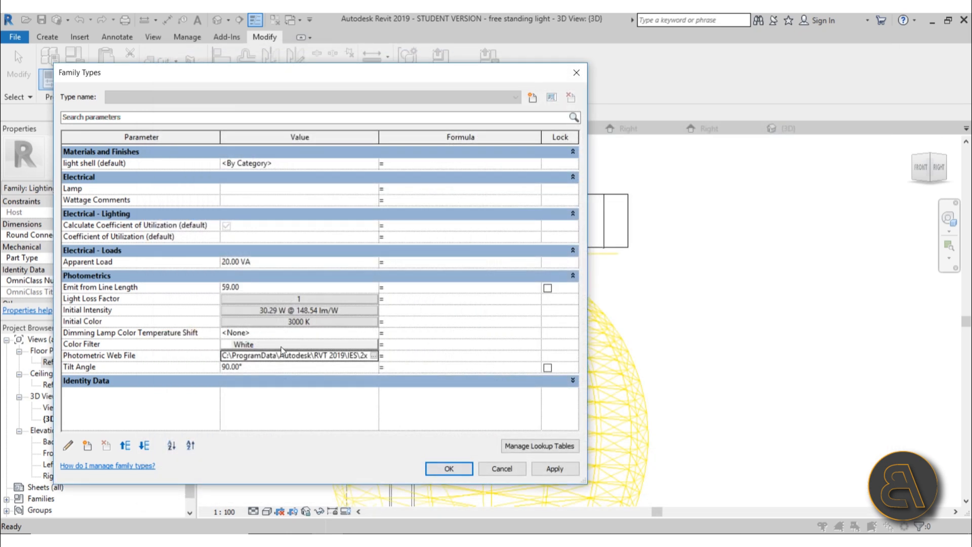
pyautogui.click(263, 314)
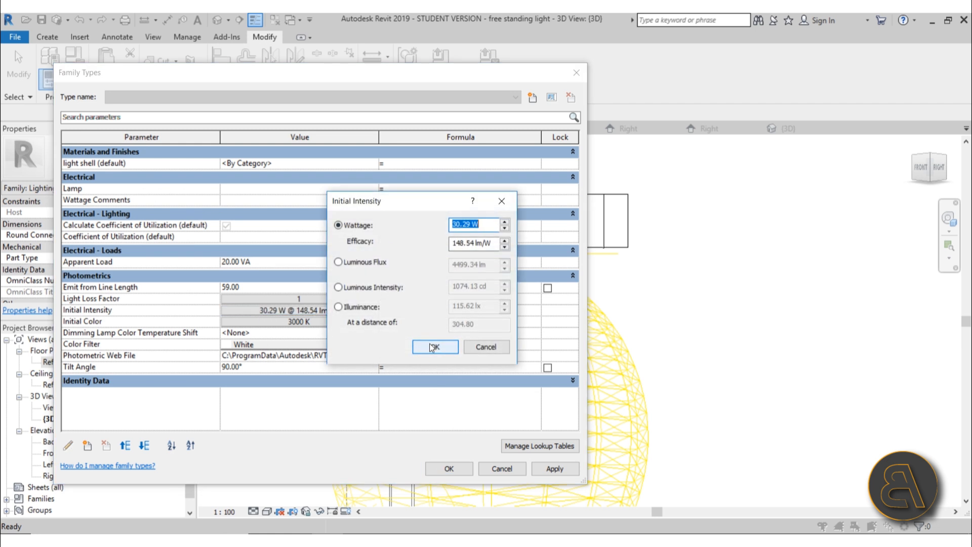
pyautogui.click(432, 346)
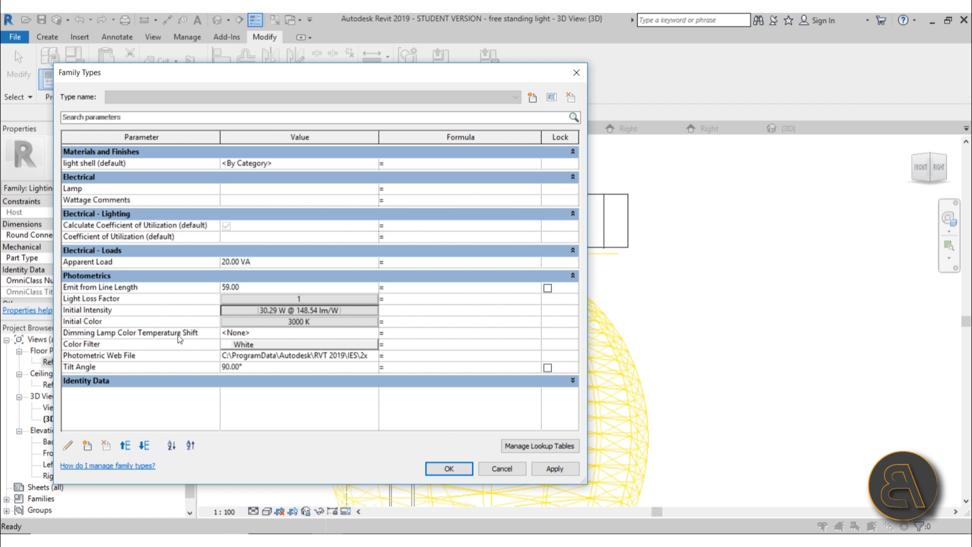
# Set the light's Initial Color temperature to 4000 K
pyautogui.click(311, 322)
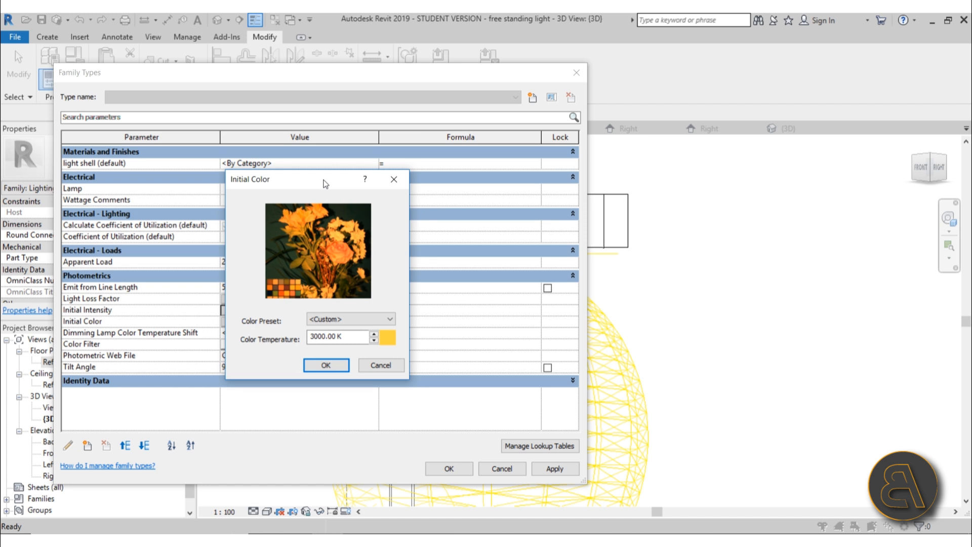
pyautogui.click(313, 337)
pyautogui.click(314, 337)
pyautogui.press('BackSpace')
pyautogui.write('4')
pyautogui.click(326, 365)
# Try the Xenon and Halogen color presets for the light's Initial Color
pyautogui.click(287, 325)
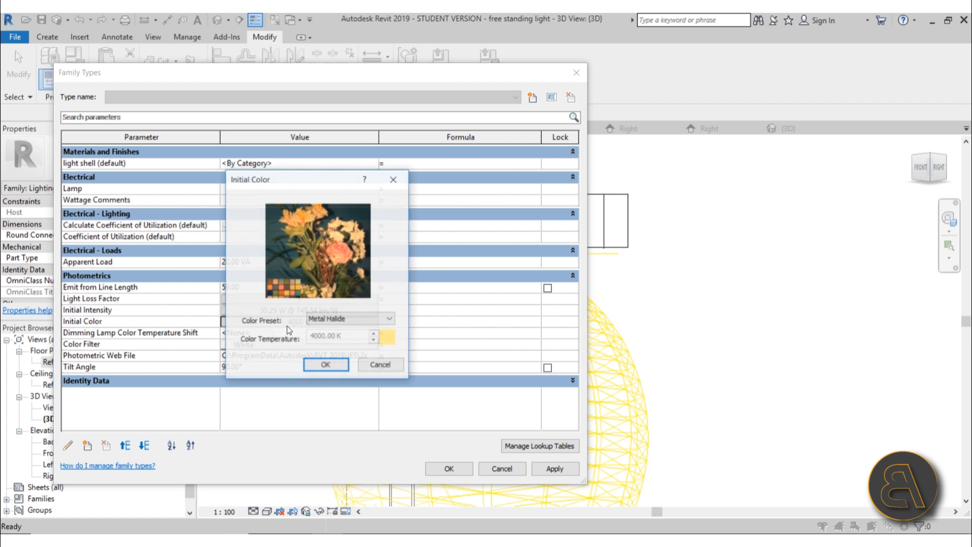
pyautogui.click(329, 319)
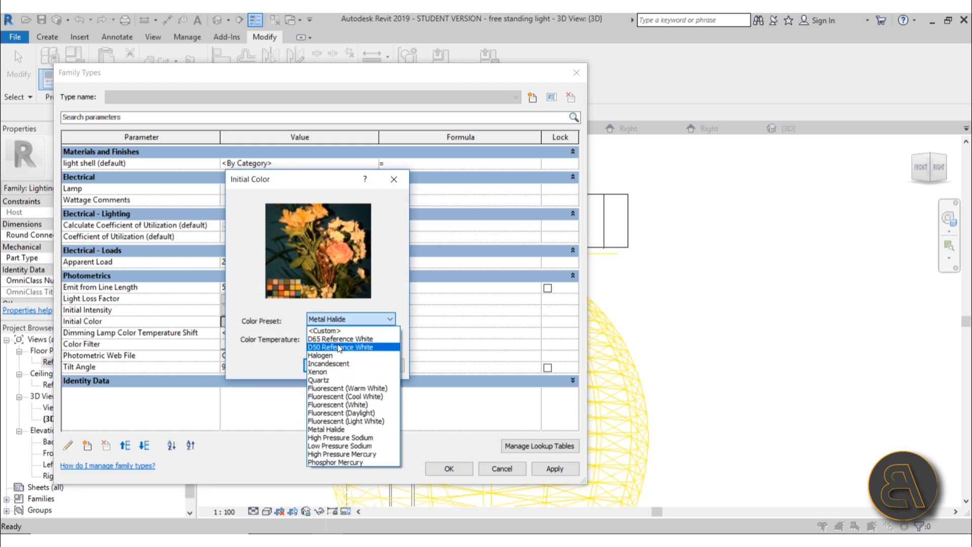
pyautogui.click(339, 373)
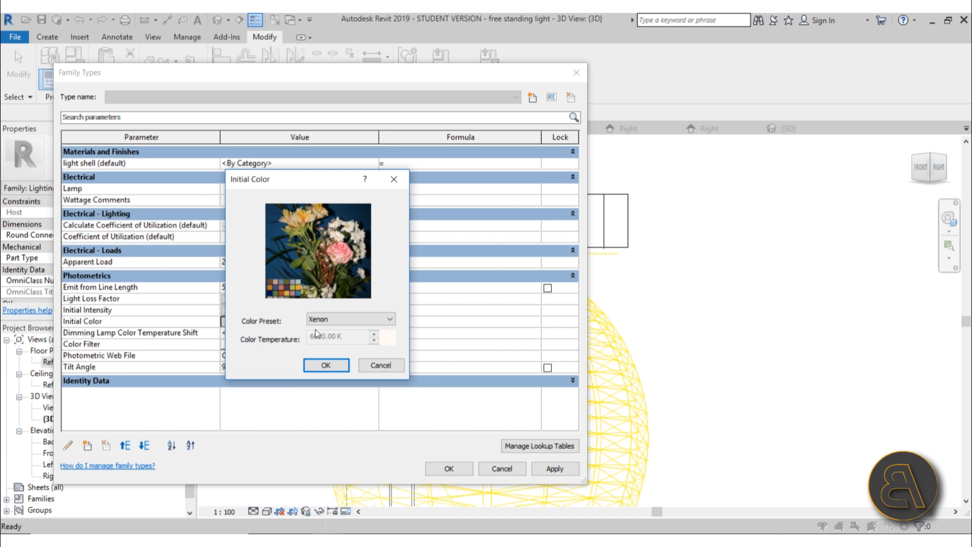
pyautogui.click(331, 318)
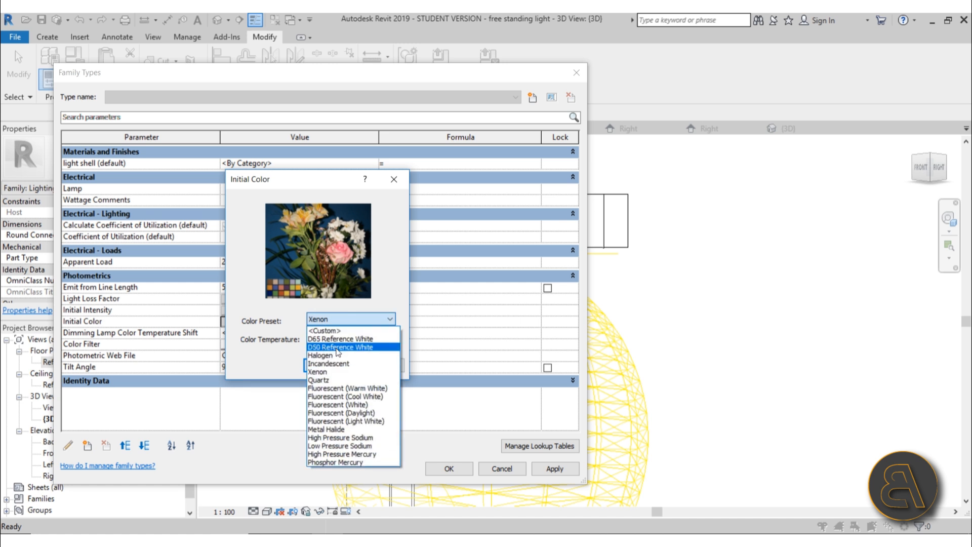
pyautogui.click(334, 355)
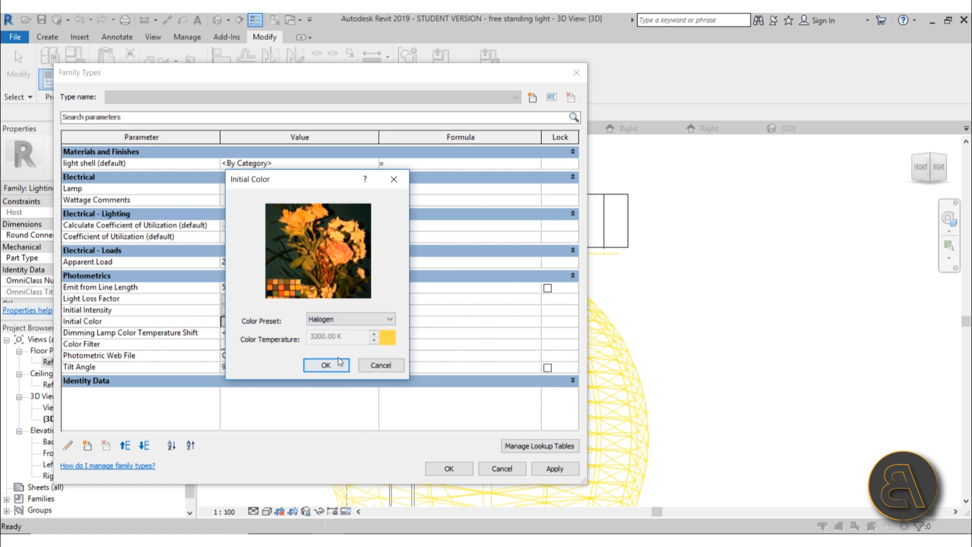
# Choose the custom color preset for the Initial Color and set its temperature to 4000 K
pyautogui.click(328, 320)
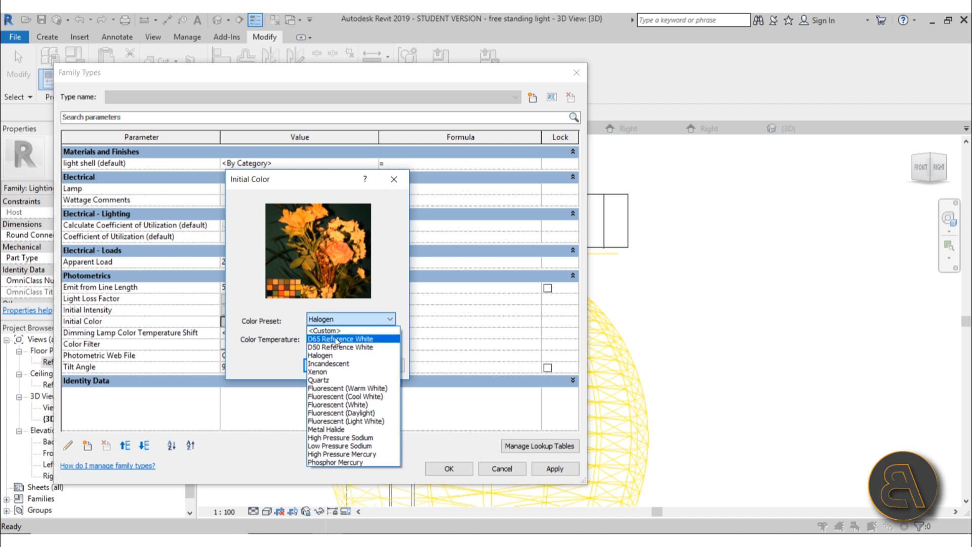
pyautogui.click(330, 330)
pyautogui.moveTo(319, 337); pyautogui.dragTo(291, 341)
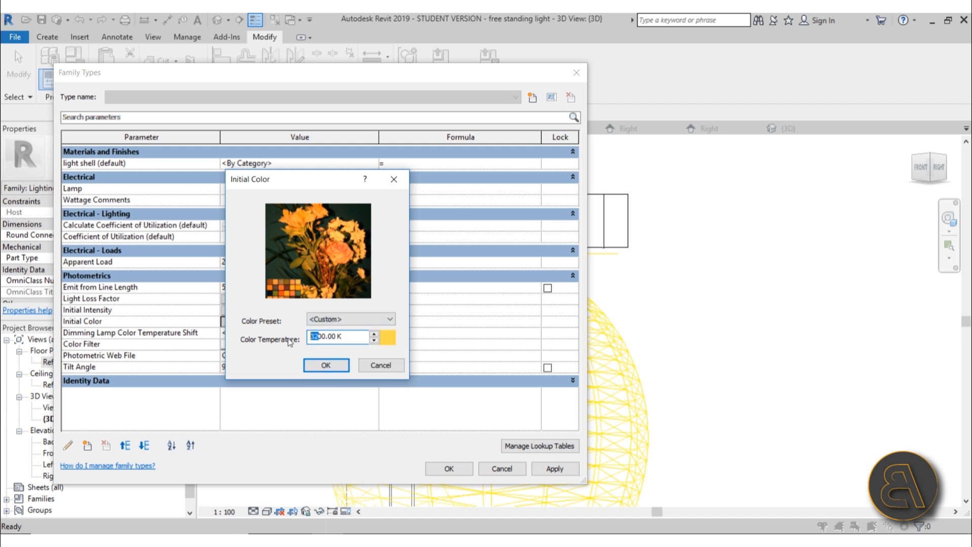
pyautogui.write('40')
pyautogui.click(327, 365)
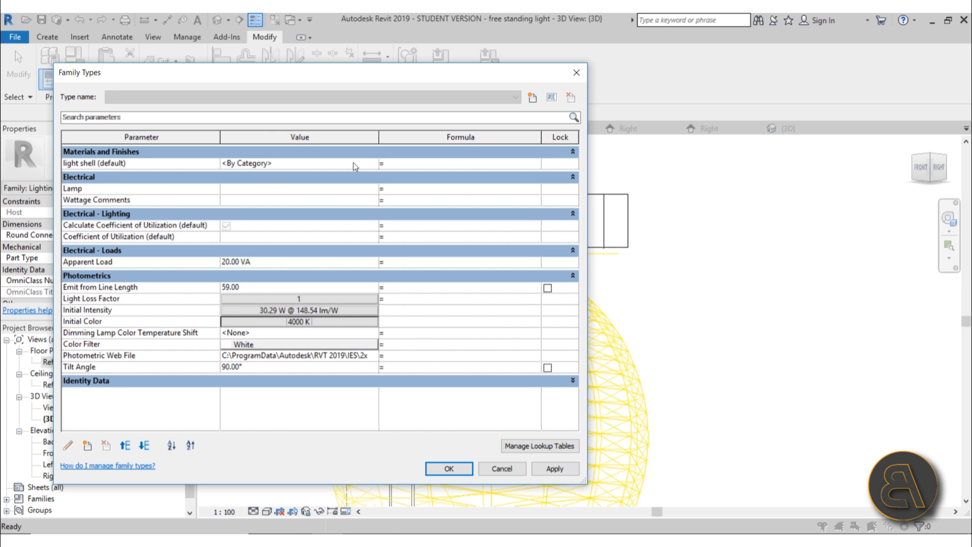
# Assign the Aluminum 5005 library material to the light shell parameter and confirm the family types
pyautogui.click(373, 165)
pyautogui.click(373, 165)
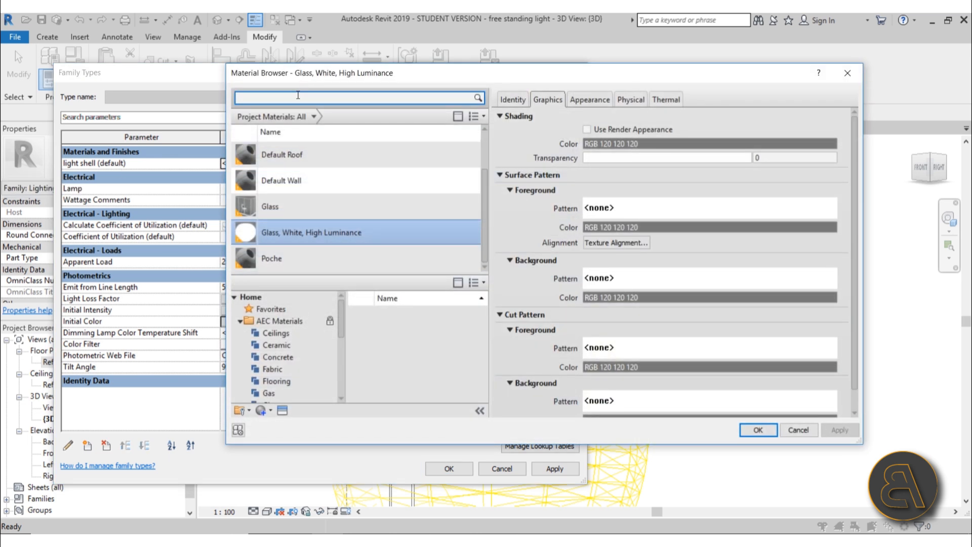
pyautogui.write('alu')
pyautogui.scroll(-4, 456, 354)
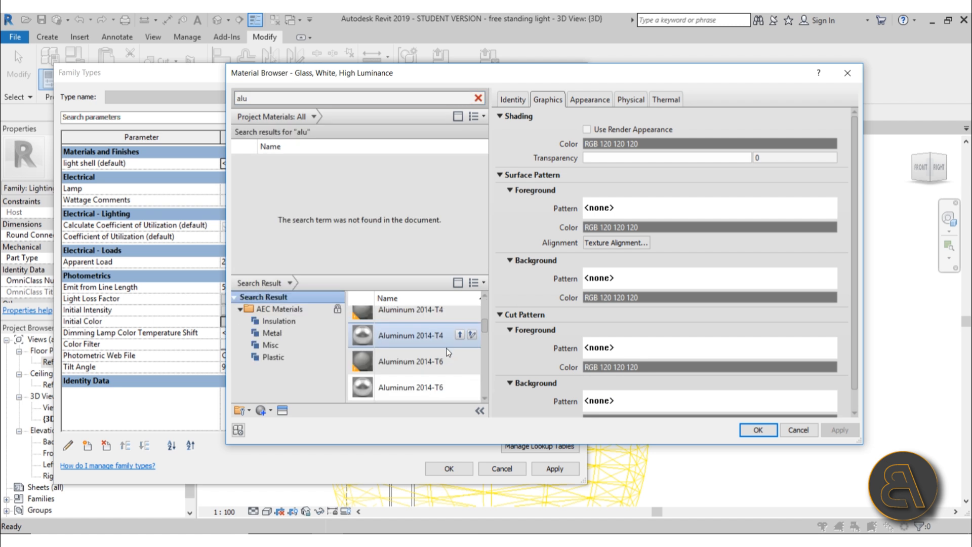
pyautogui.scroll(-1, 438, 345)
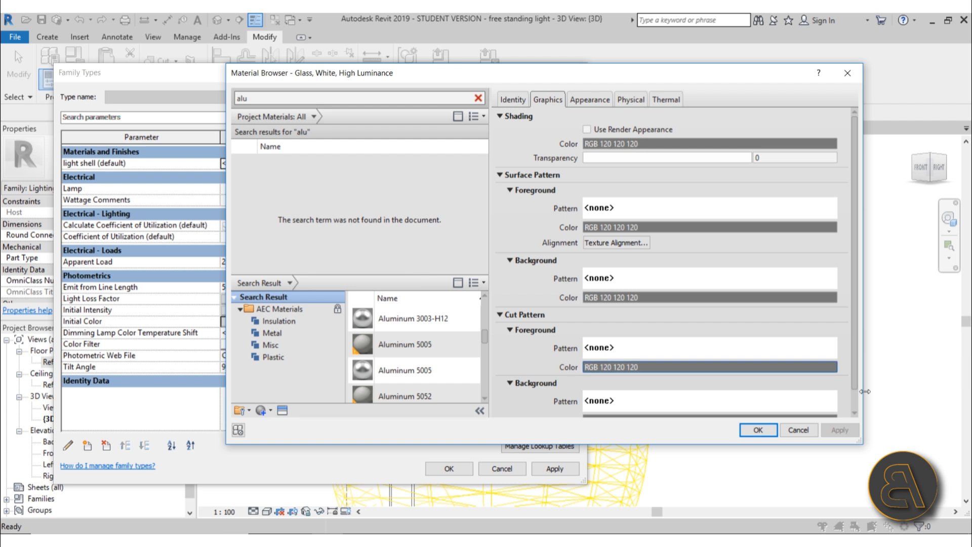
pyautogui.moveTo(860, 437); pyautogui.dragTo(871, 495)
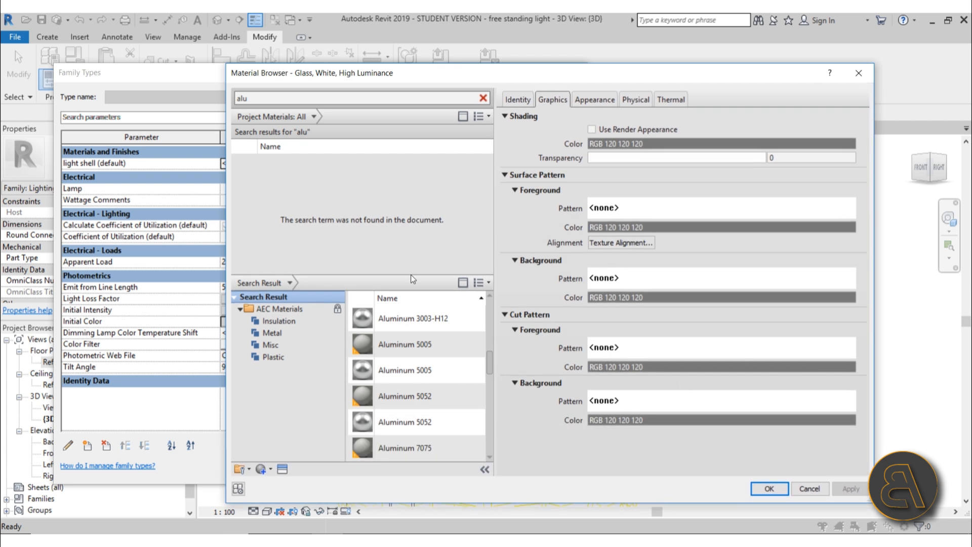
pyautogui.moveTo(409, 272); pyautogui.dragTo(410, 191)
pyautogui.scroll(-5, 396, 340)
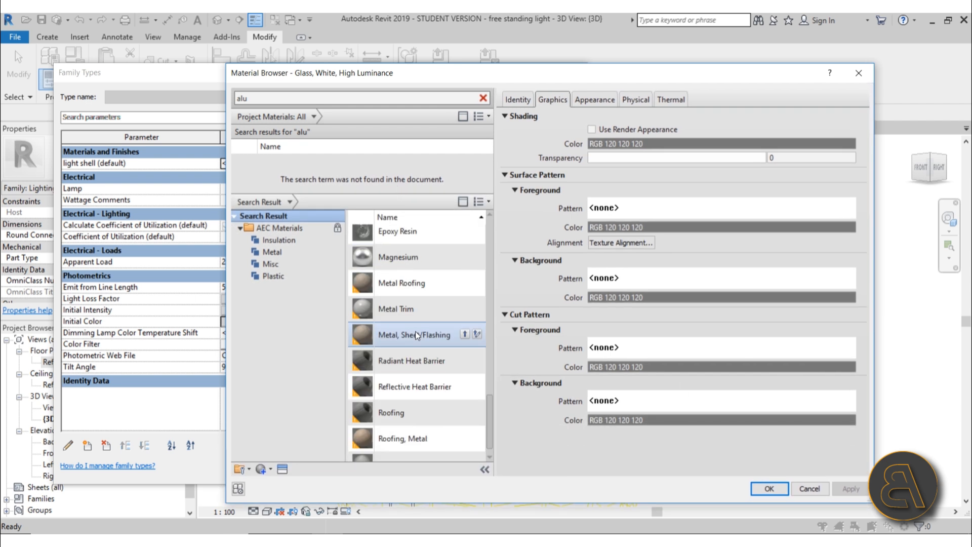
pyautogui.scroll(5, 406, 336)
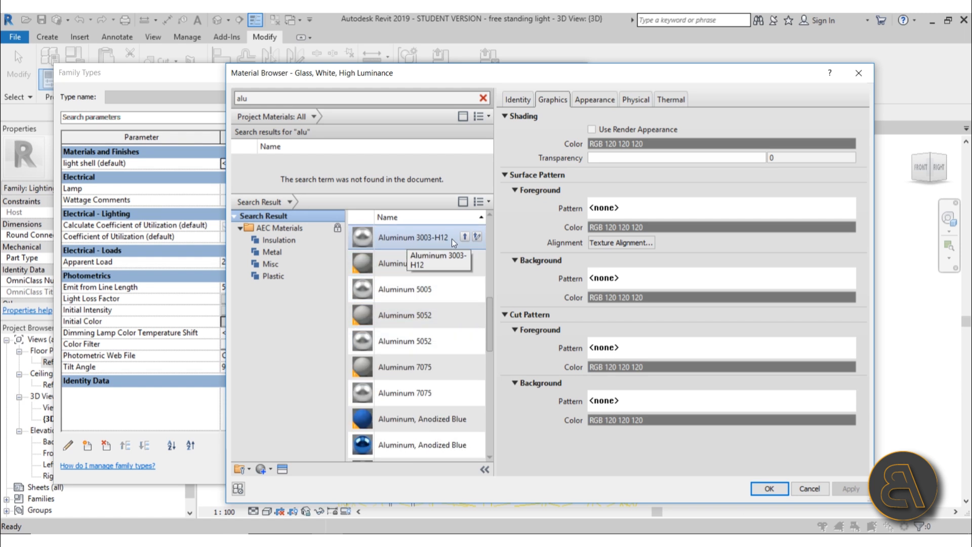
pyautogui.click(465, 263)
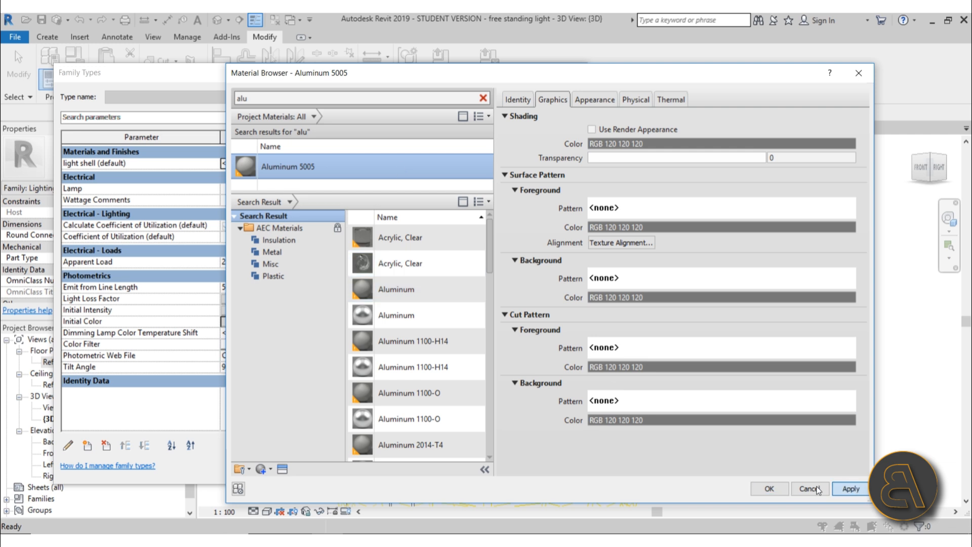
pyautogui.click(769, 488)
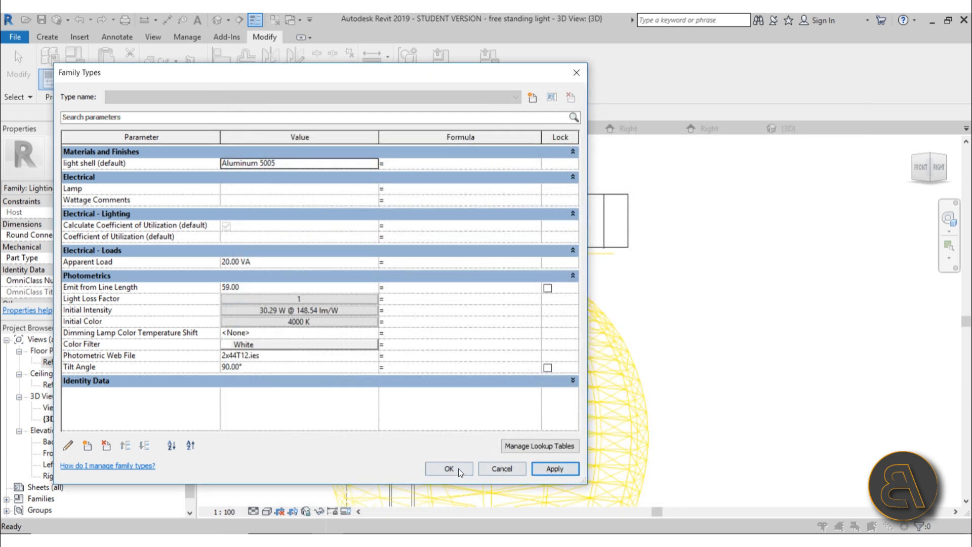
pyautogui.click(455, 469)
# Switch the 3D view to the Realistic visual style and inspect the underside of the light's upper arm
pyautogui.click(264, 511)
pyautogui.click(298, 486)
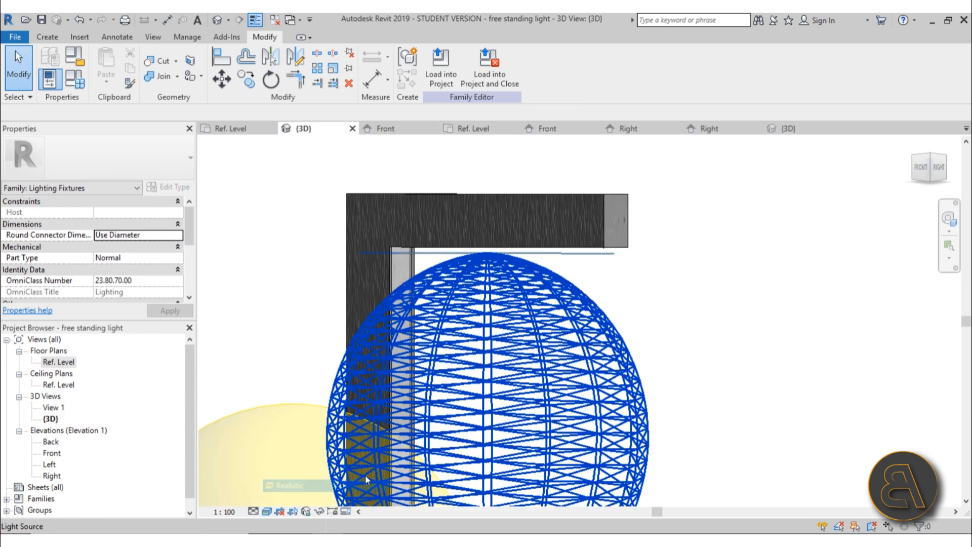
pyautogui.moveTo(551, 292)
pyautogui.mouseDown(button='middle')
pyautogui.moveTo(723, 305)
pyautogui.moveTo(612, 206)
pyautogui.moveTo(567, 224)
pyautogui.mouseUp(button='middle')
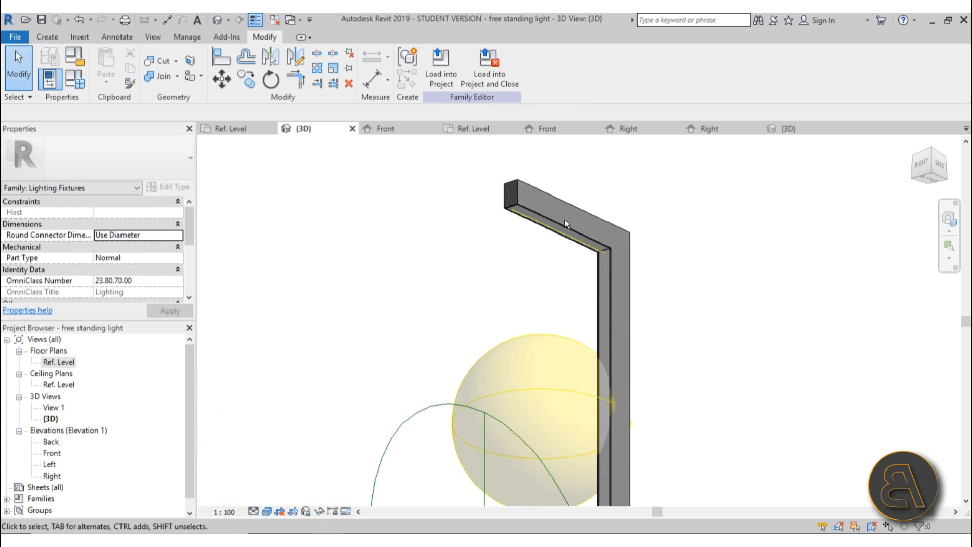
pyautogui.keyDown('shift'); pyautogui.moveTo(759, 370); pyautogui.dragTo(660, 295, button='middle'); pyautogui.keyUp('shift')
pyautogui.scroll(10, 660, 295)
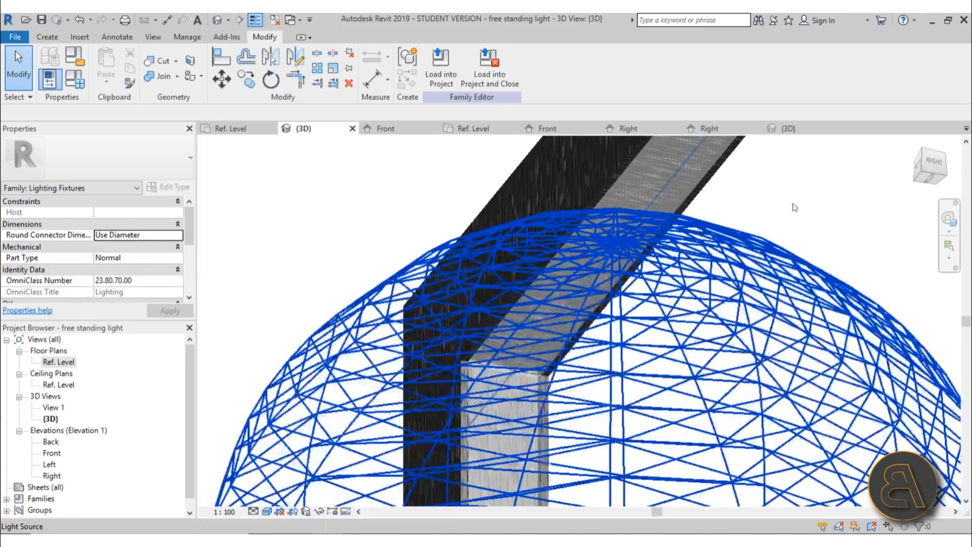
pyautogui.scroll(3, 569, 251)
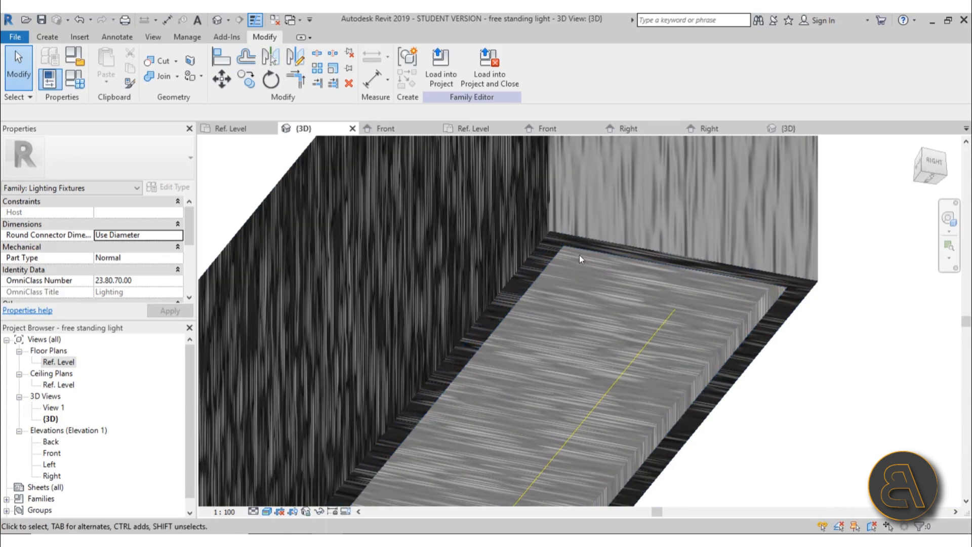
# Examine the glass extrusion recessed in the upper arm's underside and the whole light model
pyautogui.click(575, 248)
pyautogui.press('Escape')
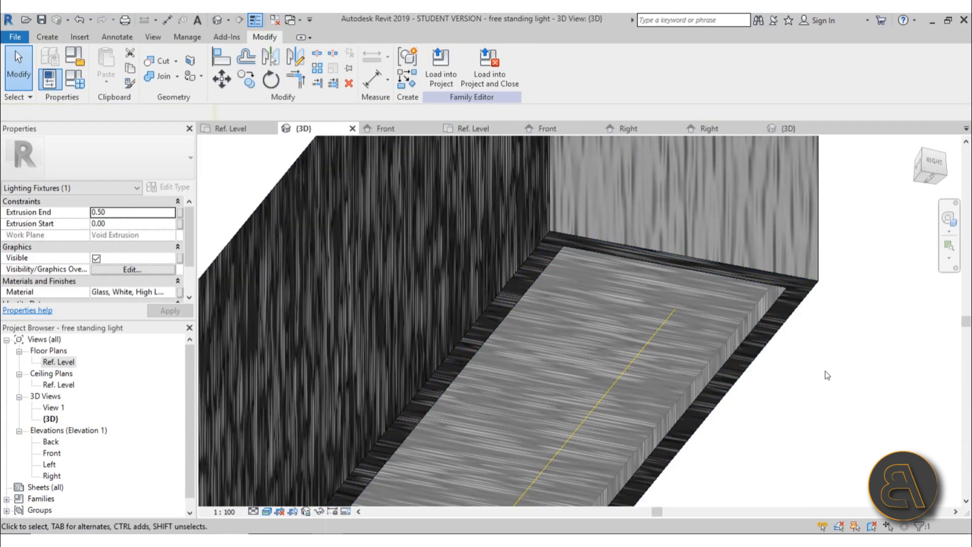
pyautogui.scroll(3, 737, 315)
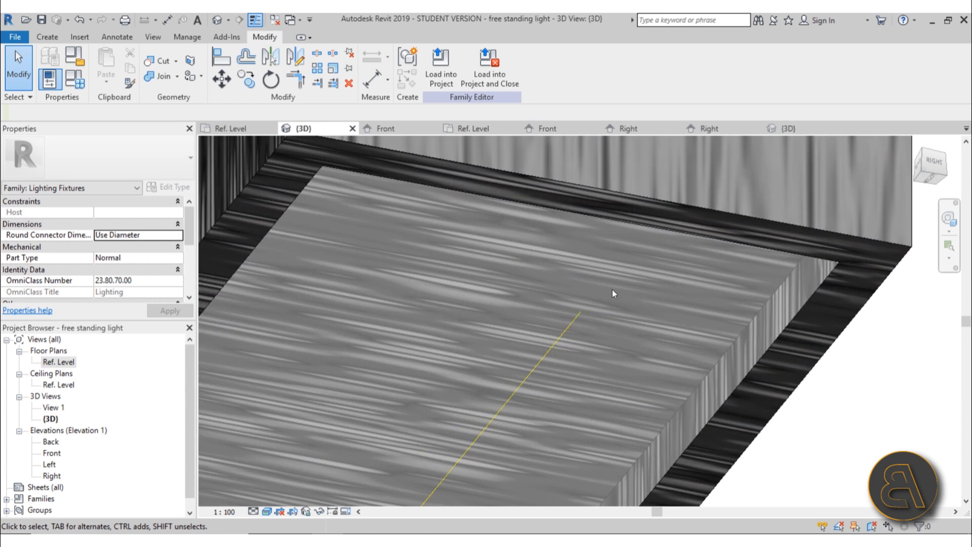
pyautogui.scroll(-6, 657, 308)
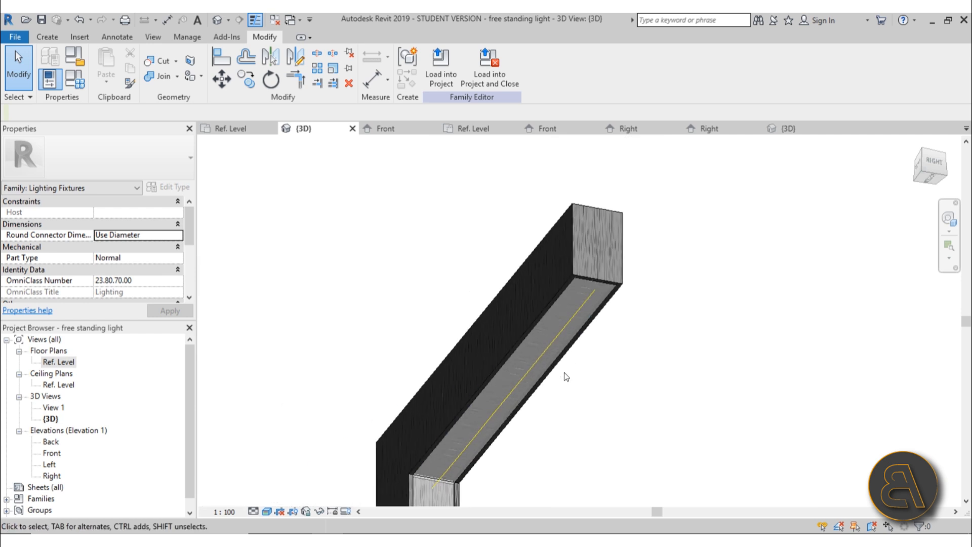
pyautogui.scroll(4, 599, 258)
pyautogui.scroll(-6, 552, 232)
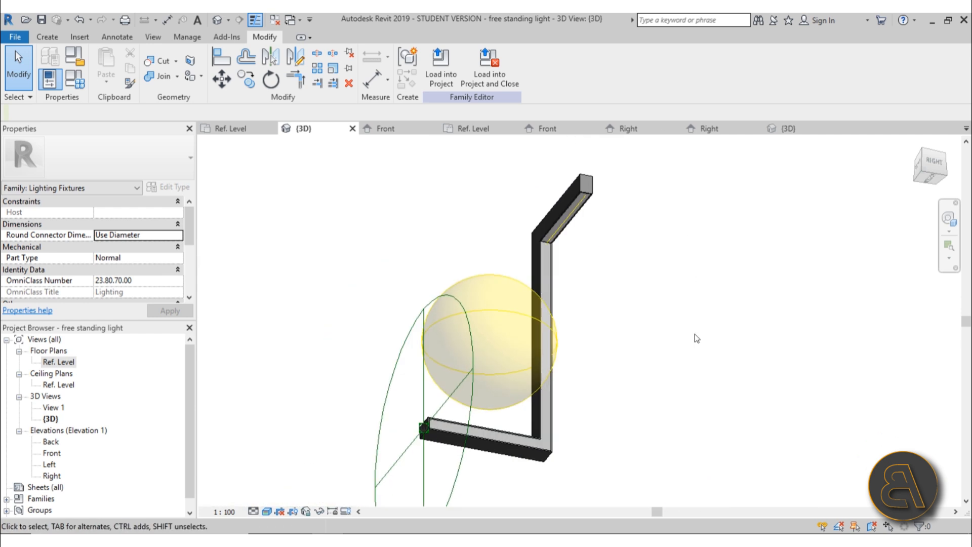
# Open the nested Family4 lighting fixture for editing and show it in 3D
pyautogui.click(453, 275)
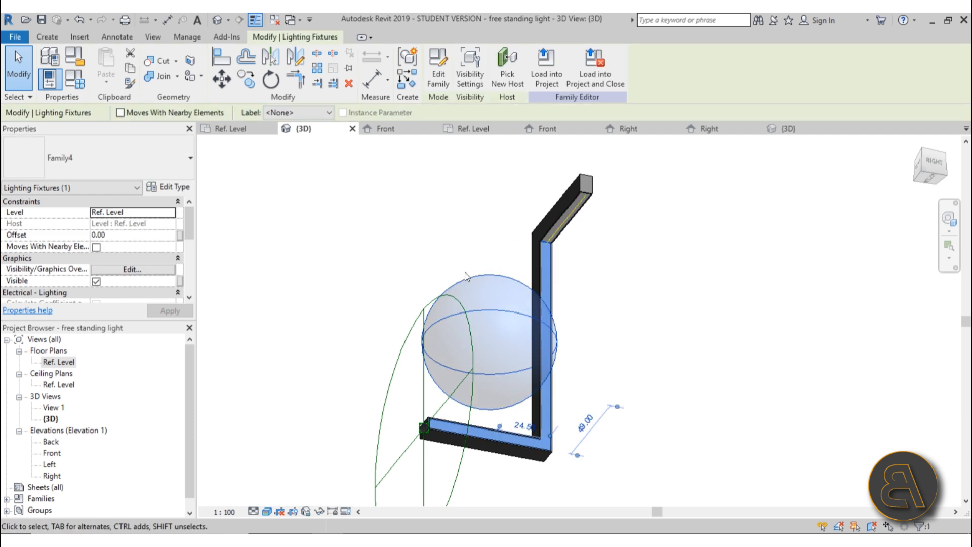
pyautogui.click(433, 81)
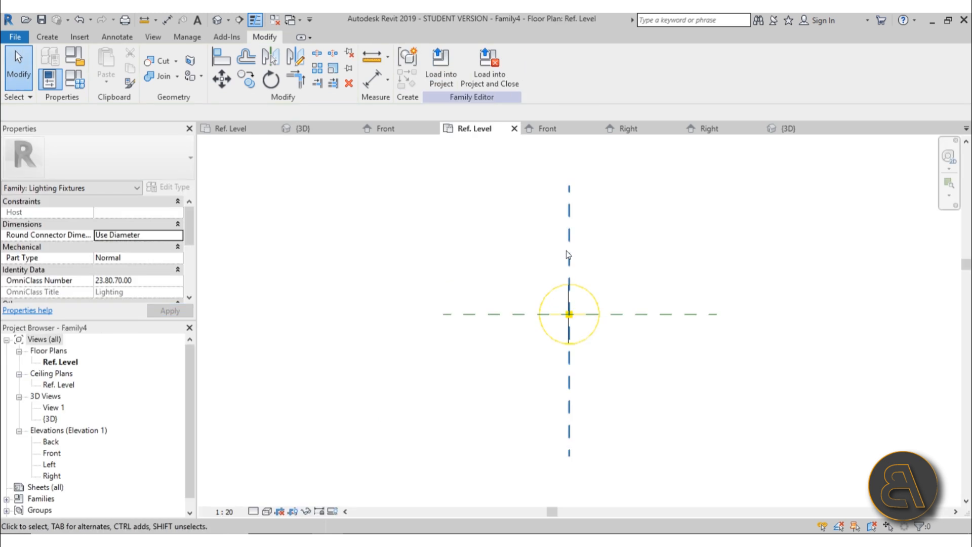
pyautogui.click(216, 20)
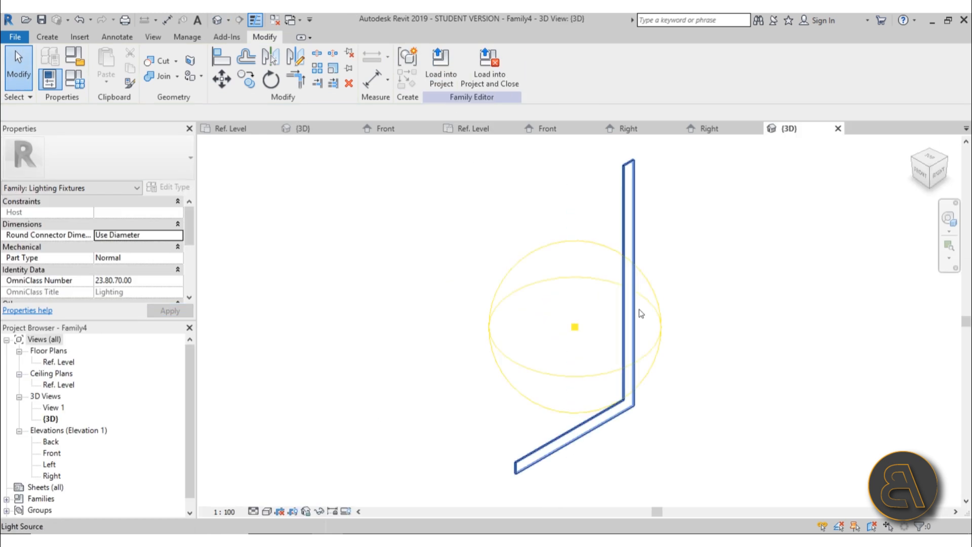
# Define the nested fixture's light source with a rectangle emit shape and photometric web light distribution
pyautogui.click(643, 286)
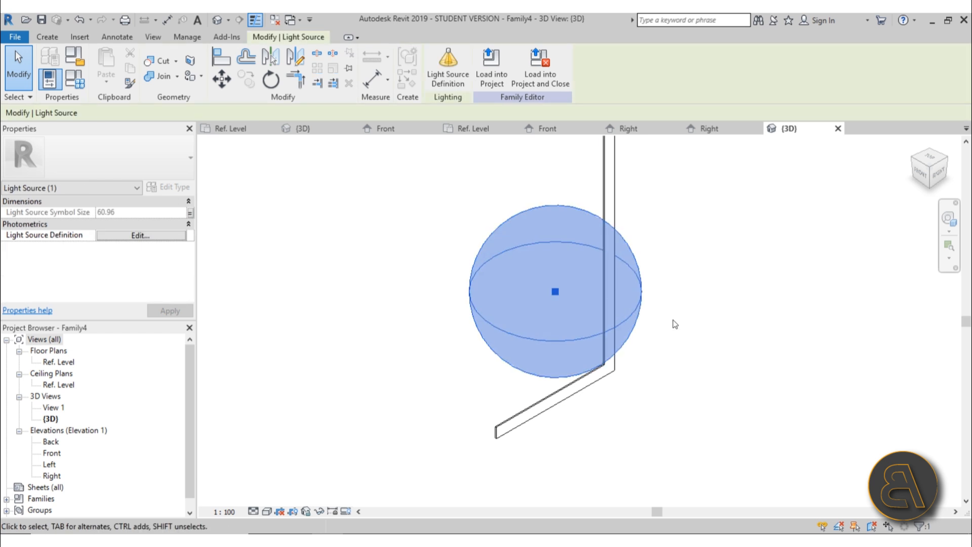
pyautogui.click(448, 82)
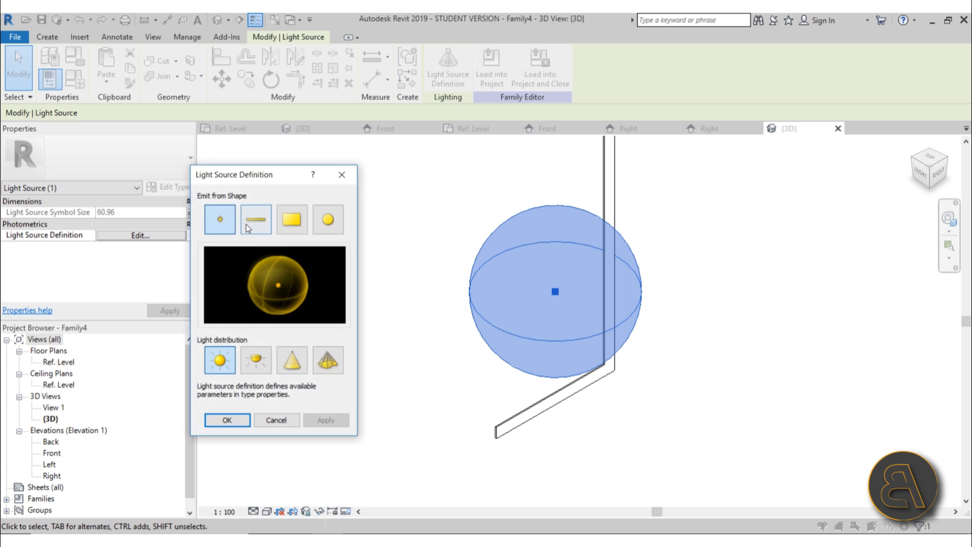
pyautogui.click(283, 230)
pyautogui.click(631, 377)
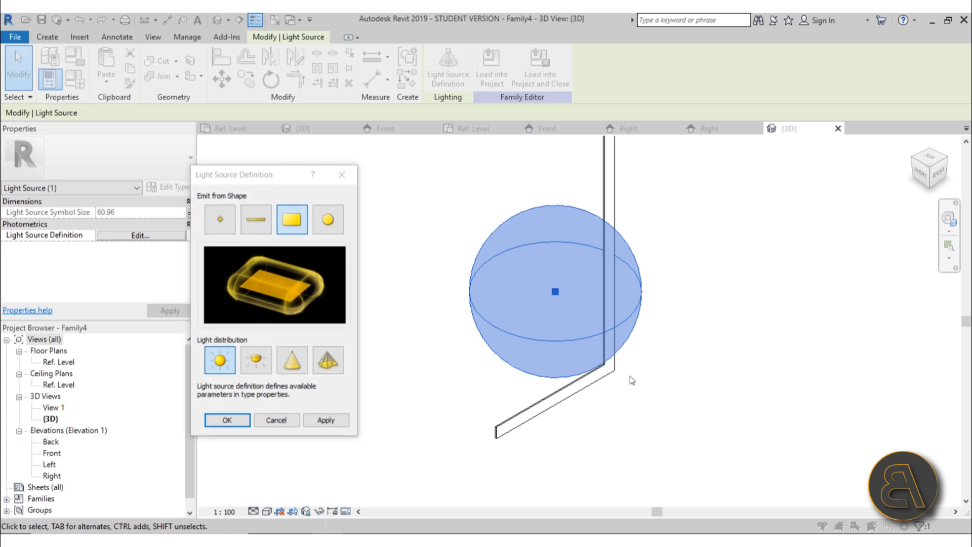
pyautogui.click(423, 358)
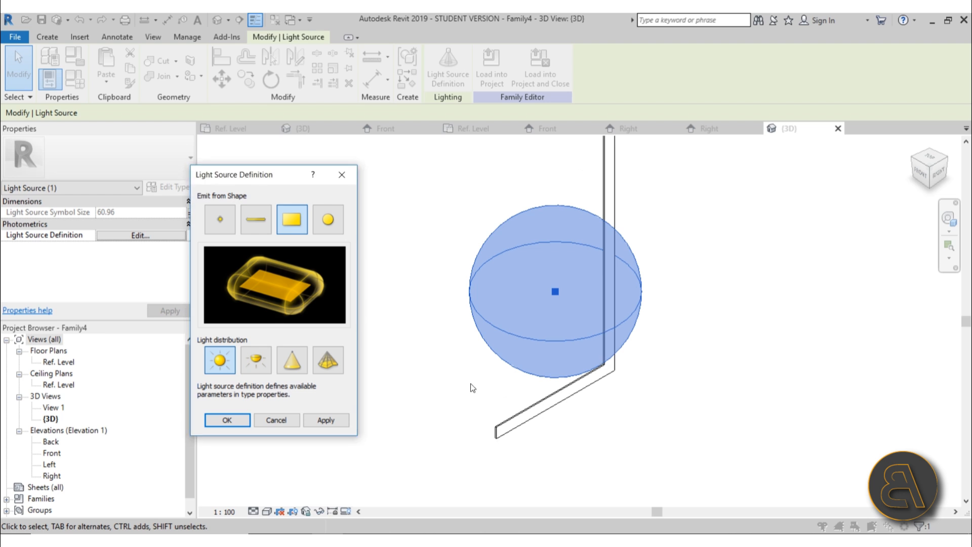
pyautogui.click(335, 363)
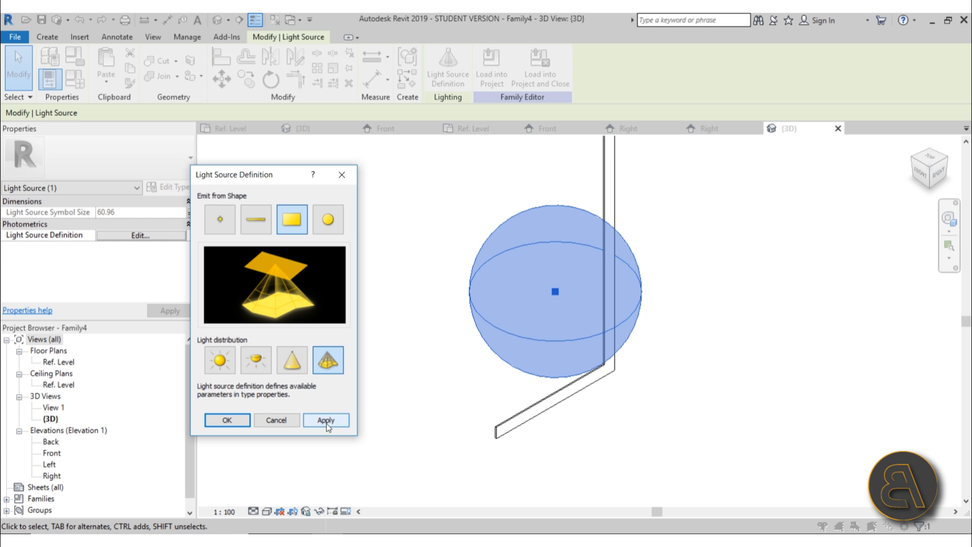
pyautogui.click(326, 420)
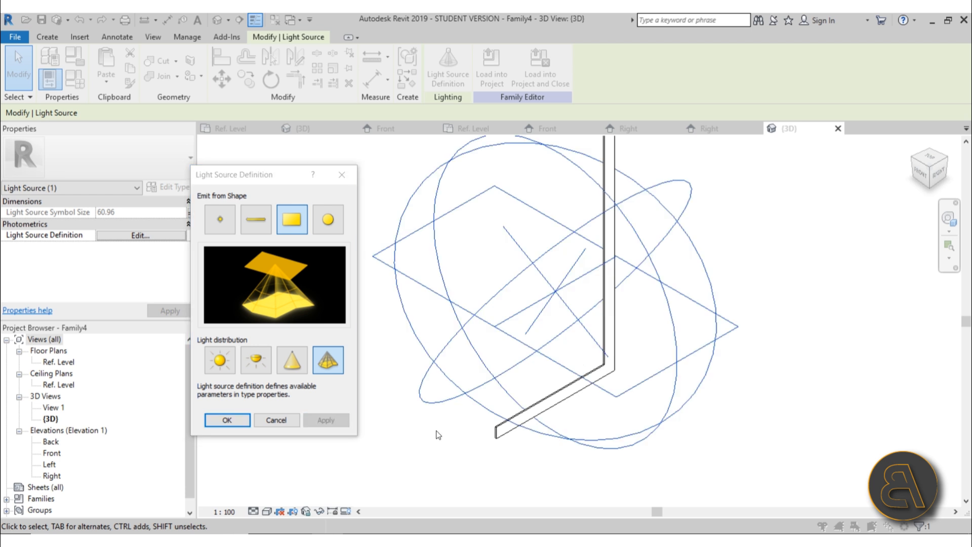
pyautogui.click(227, 420)
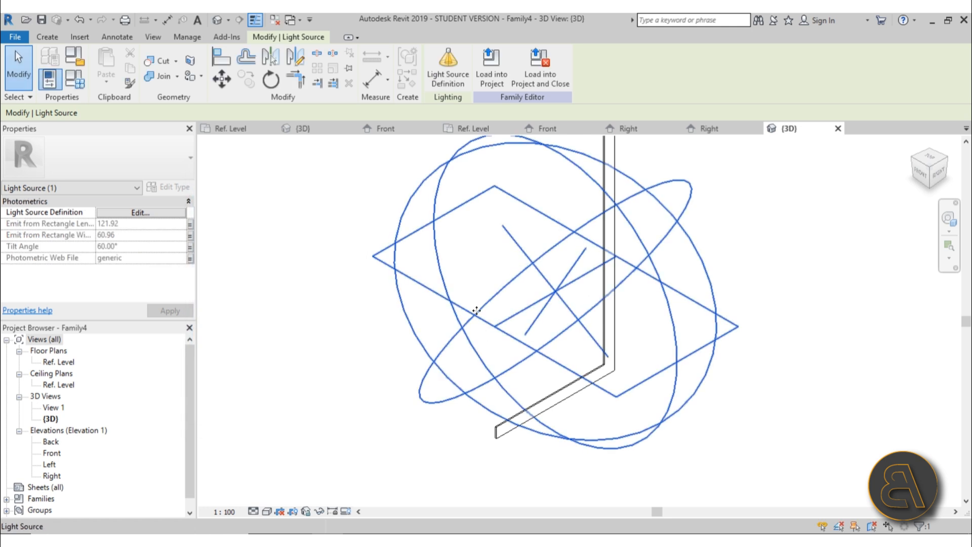
# Set the rectangular light source's Tilt Angle to 0° in the family types
pyautogui.scroll(-3, 475, 314)
pyautogui.keyDown('shift'); pyautogui.moveTo(474, 314); pyautogui.dragTo(603, 253, button='middle'); pyautogui.keyUp('shift')
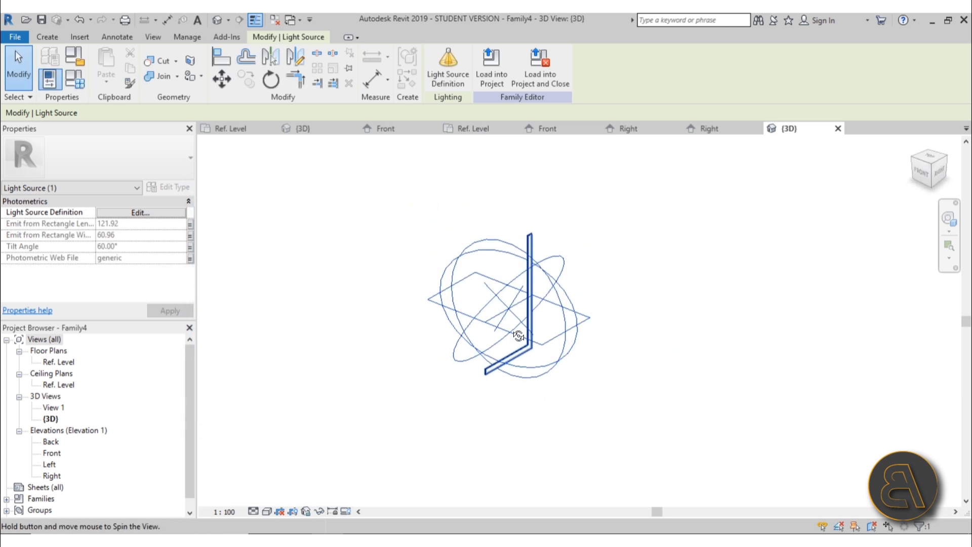
pyautogui.scroll(3, 599, 284)
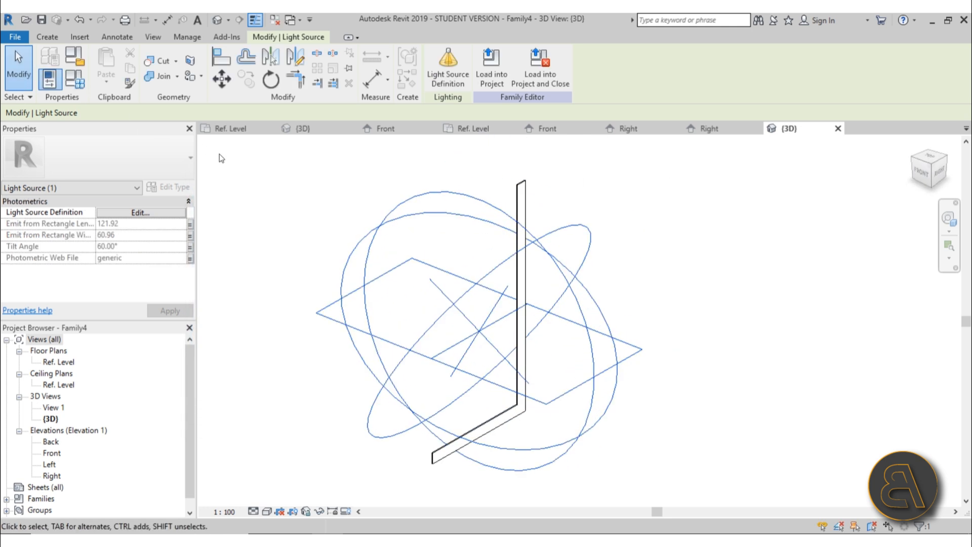
pyautogui.click(77, 81)
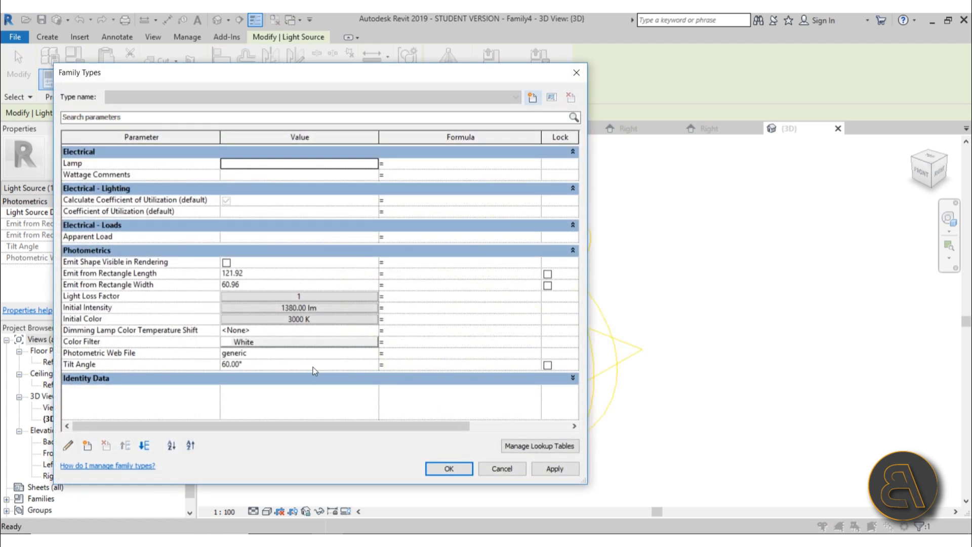
pyautogui.click(257, 366)
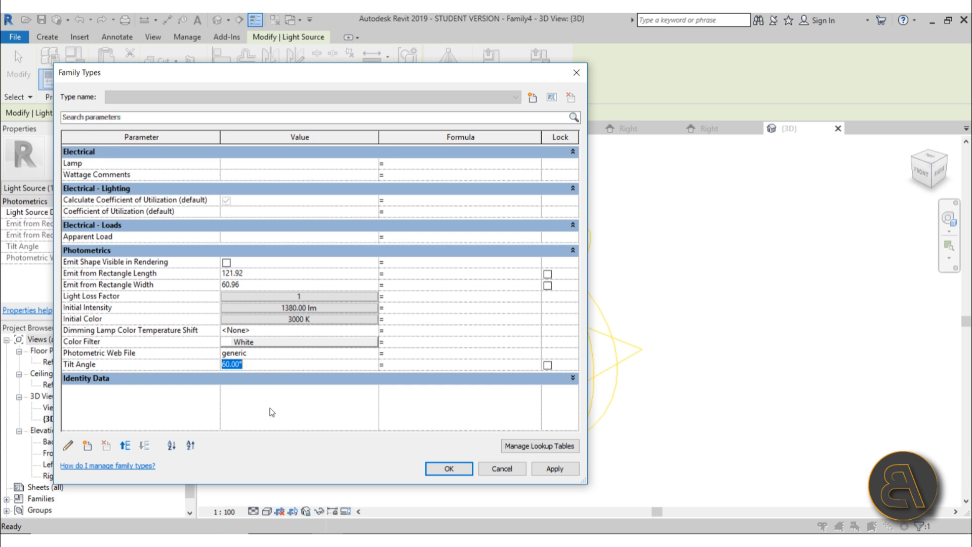
pyautogui.write('0')
pyautogui.press('Tab')
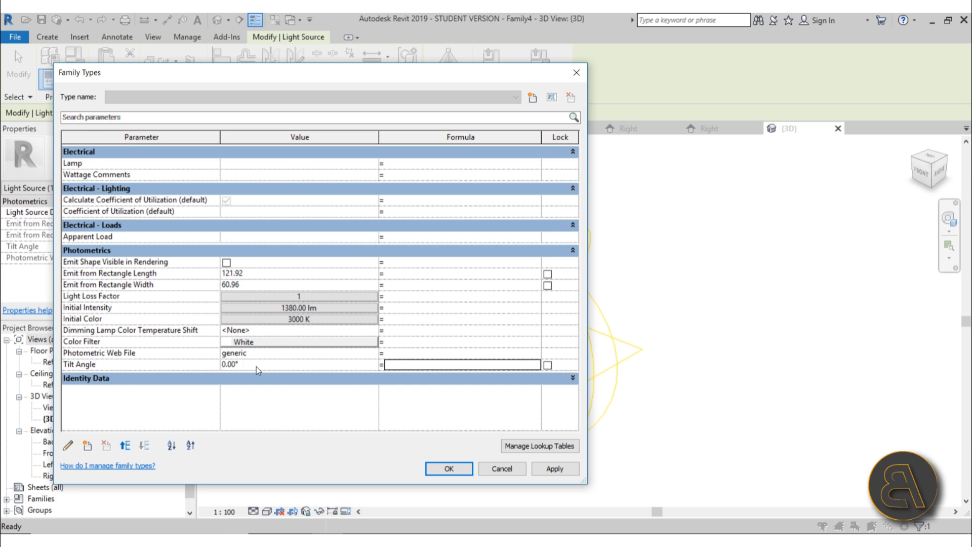
pyautogui.click(557, 469)
pyautogui.click(446, 469)
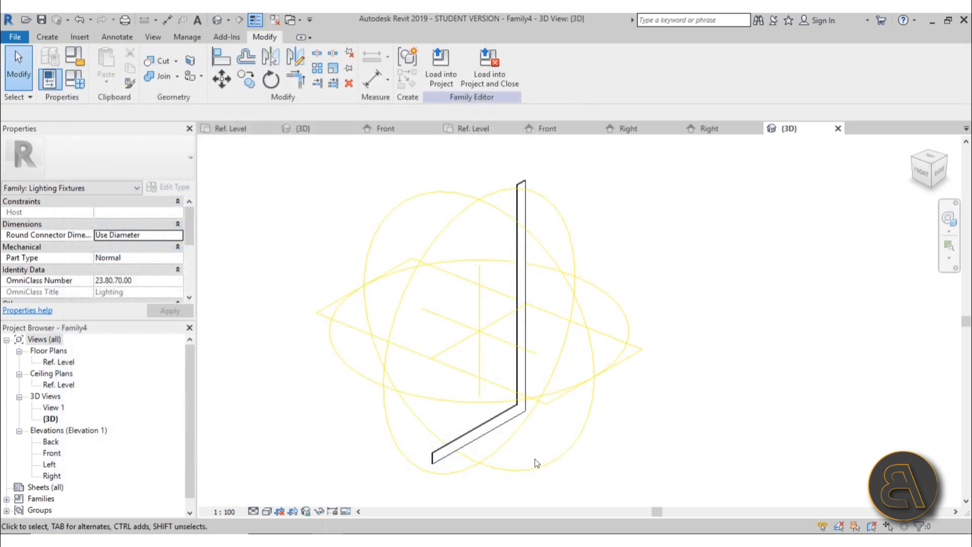
# Define the nested light's Initial Intensity by wattage at 30.29 W in the family types
pyautogui.keyDown('shift'); pyautogui.moveTo(537, 400); pyautogui.dragTo(467, 358, button='middle'); pyautogui.keyUp('shift')
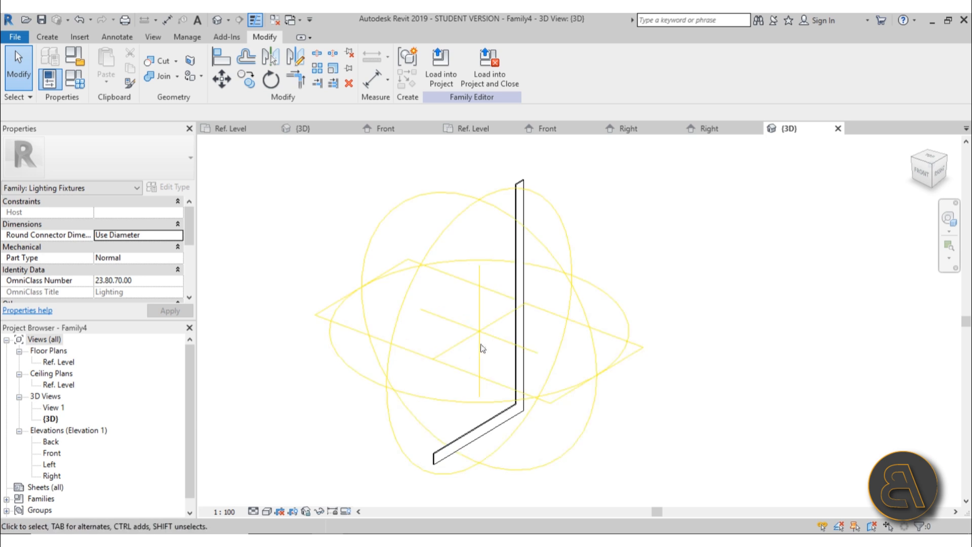
pyautogui.click(82, 88)
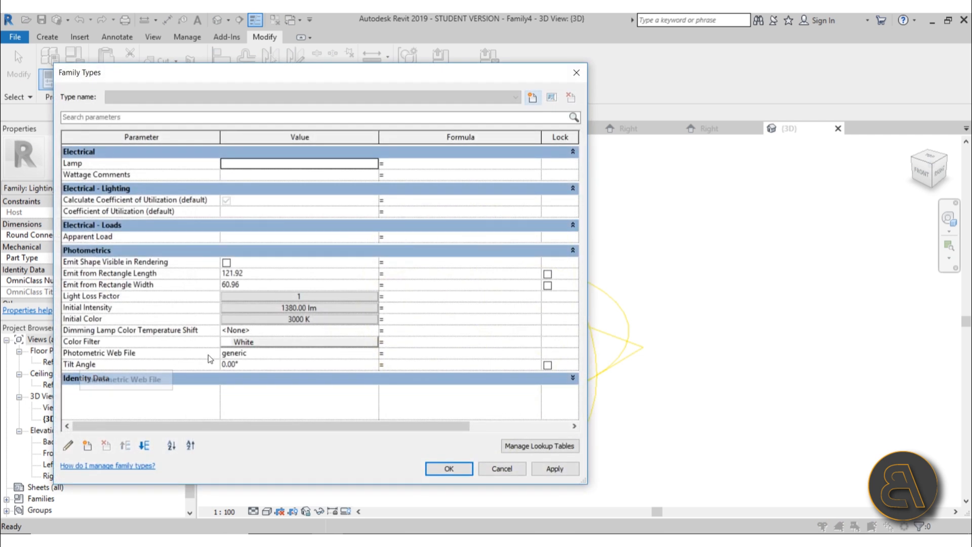
pyautogui.click(304, 309)
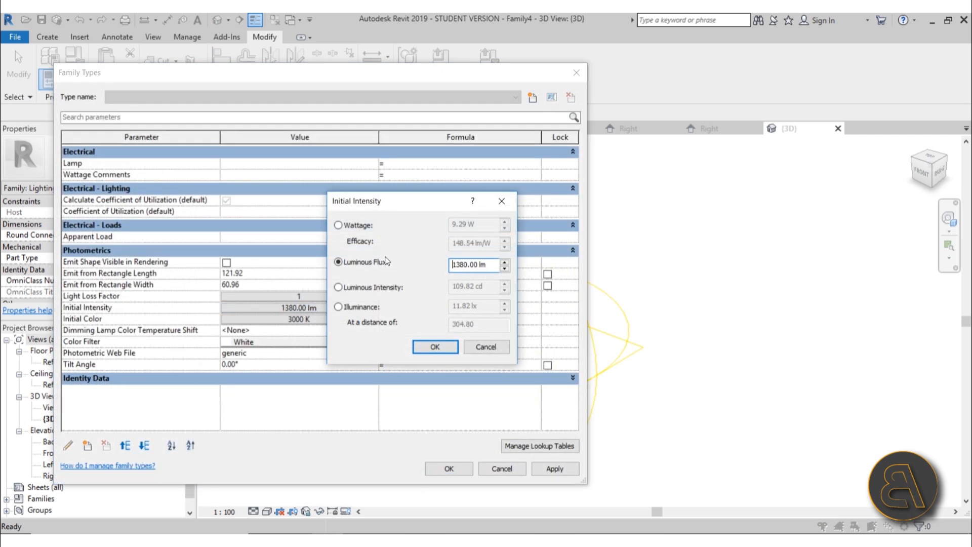
pyautogui.click(358, 225)
pyautogui.moveTo(457, 226); pyautogui.dragTo(440, 226)
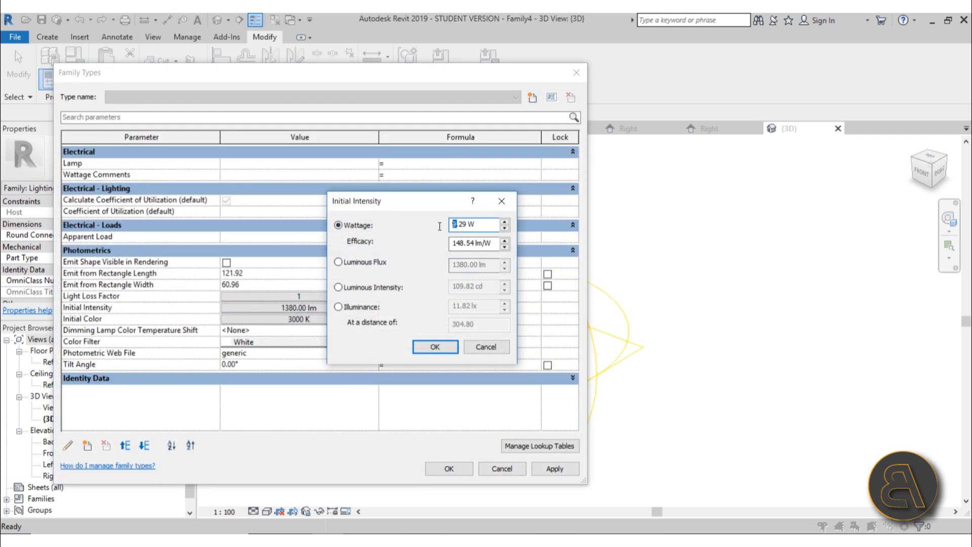
pyautogui.write('30')
pyautogui.click(445, 347)
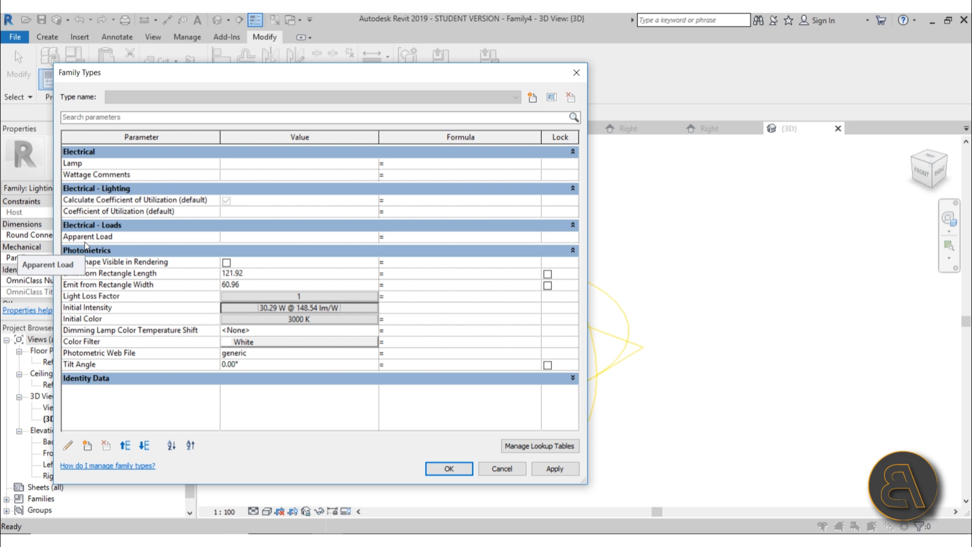
# Set the light's Initial Color to a custom color temperature of 4000 K
pyautogui.click(260, 323)
pyautogui.click(310, 337)
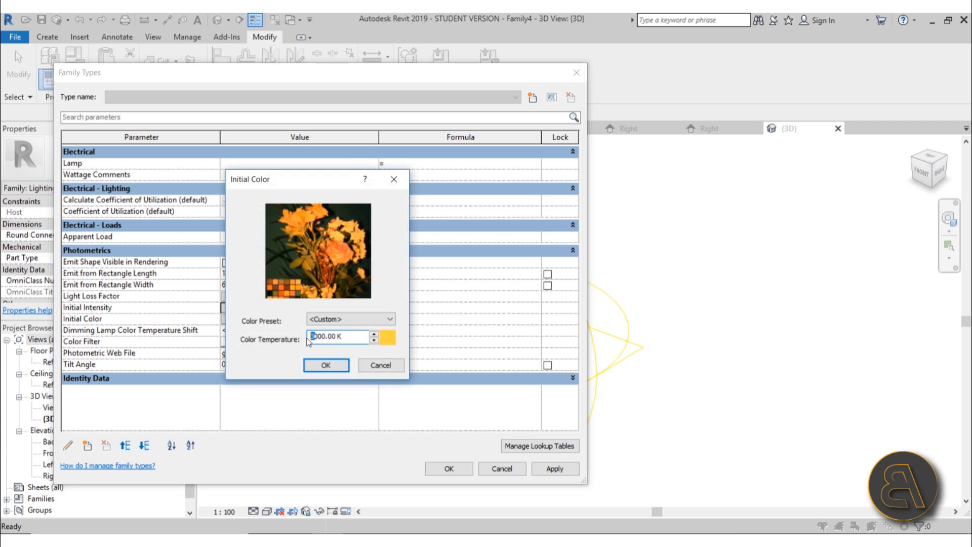
pyautogui.write('4')
pyautogui.press('Return')
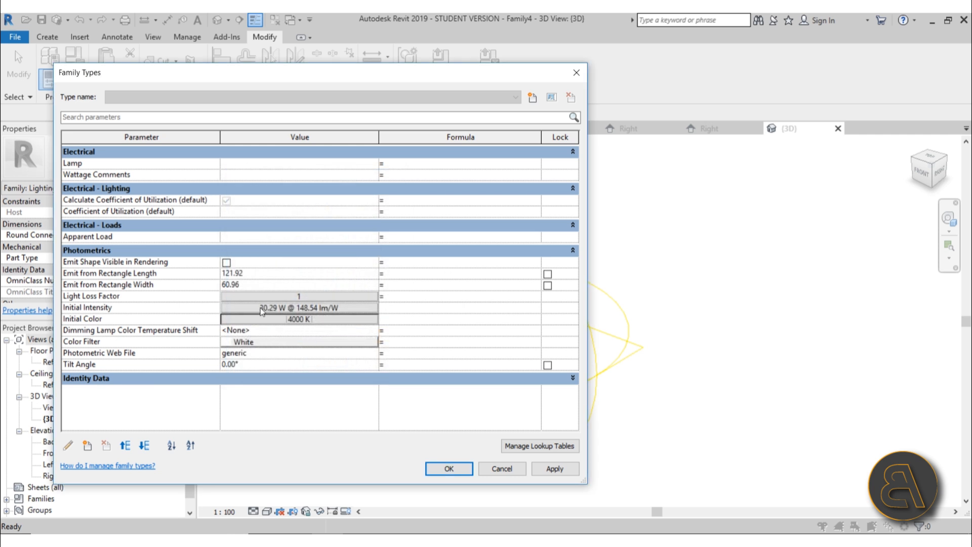
# Assign 2x44T12.ies as the light's Photometric Web File and apply the family types
pyautogui.doubleClick(374, 358)
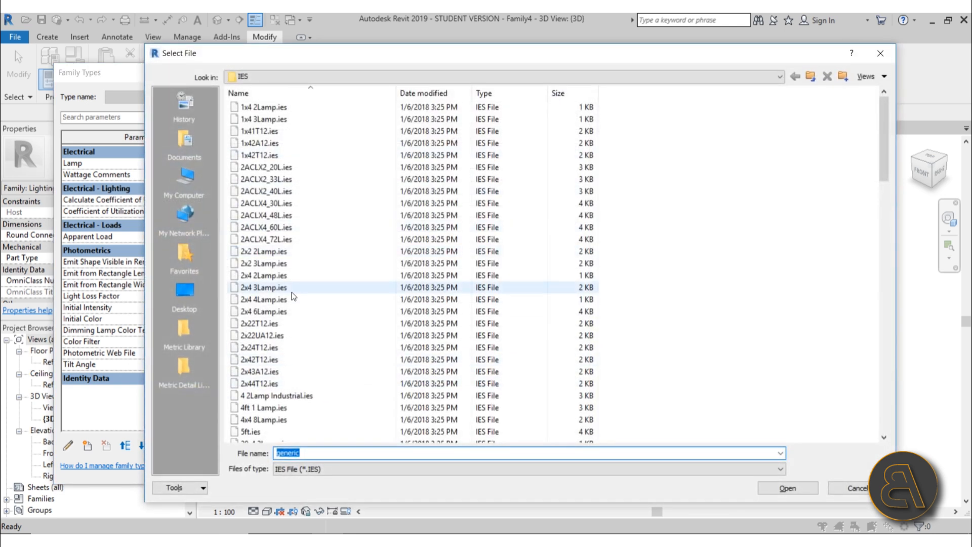
pyautogui.click(259, 383)
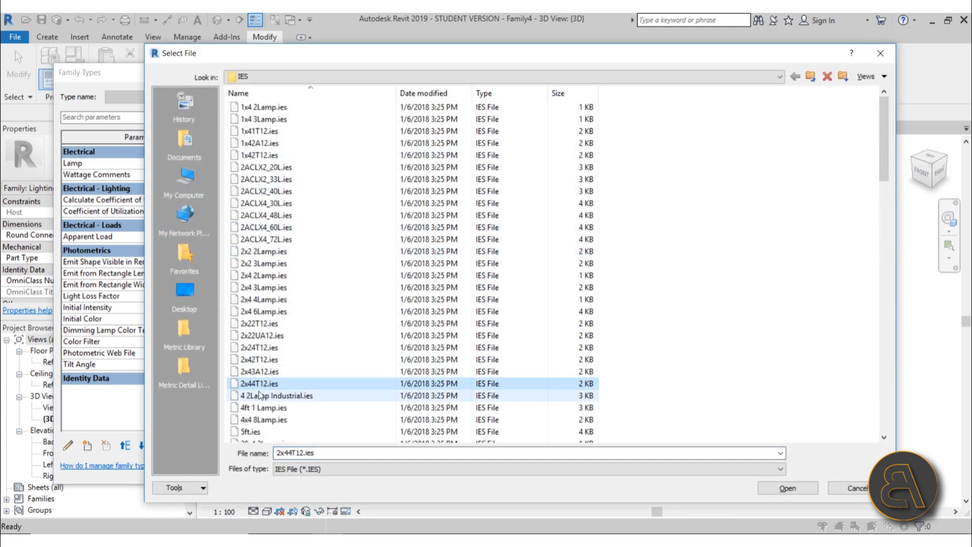
pyautogui.click(787, 487)
pyautogui.click(564, 473)
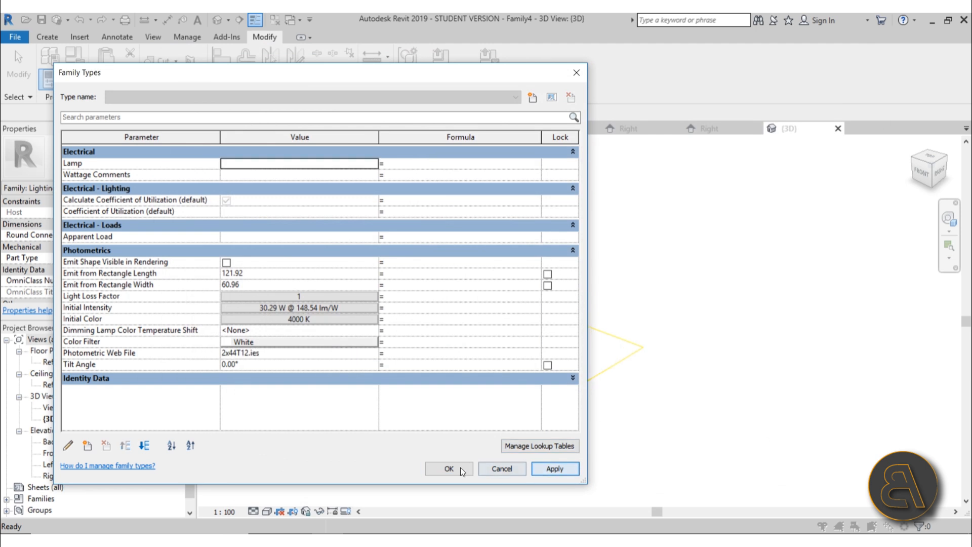
pyautogui.click(448, 468)
pyautogui.keyDown('shift'); pyautogui.moveTo(582, 438); pyautogui.dragTo(563, 402, button='middle'); pyautogui.keyUp('shift')
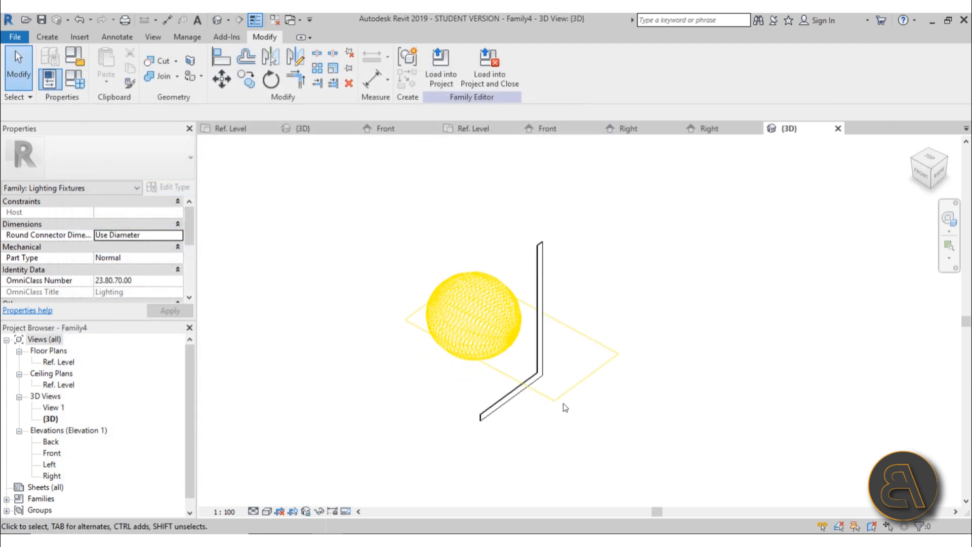
# Set the light source's Tilt Angle to 180° in the family types
pyautogui.click(487, 317)
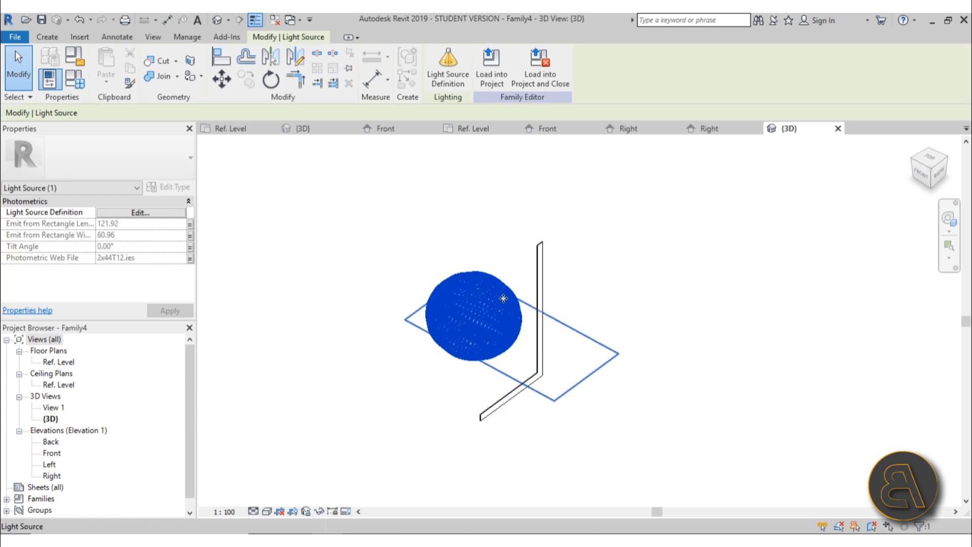
pyautogui.click(75, 79)
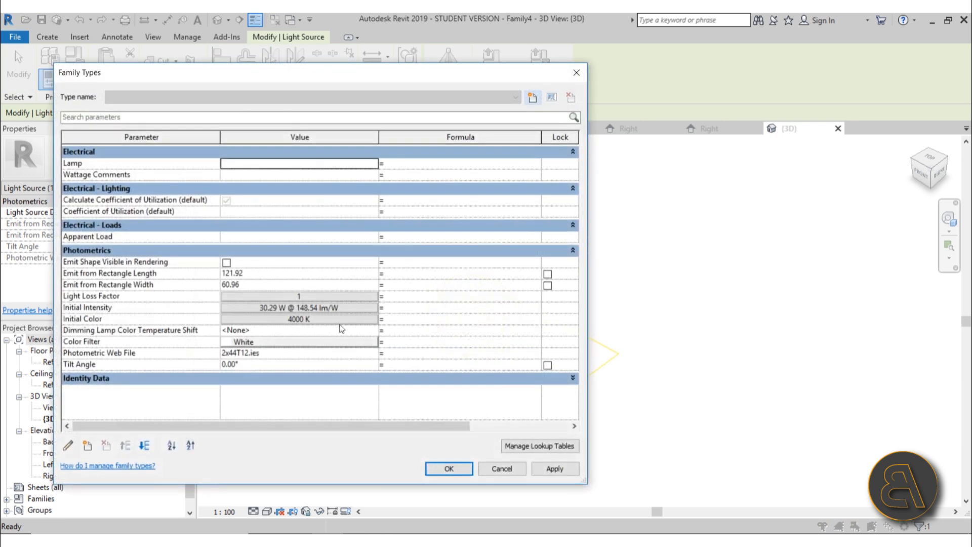
pyautogui.click(256, 365)
pyautogui.write('180')
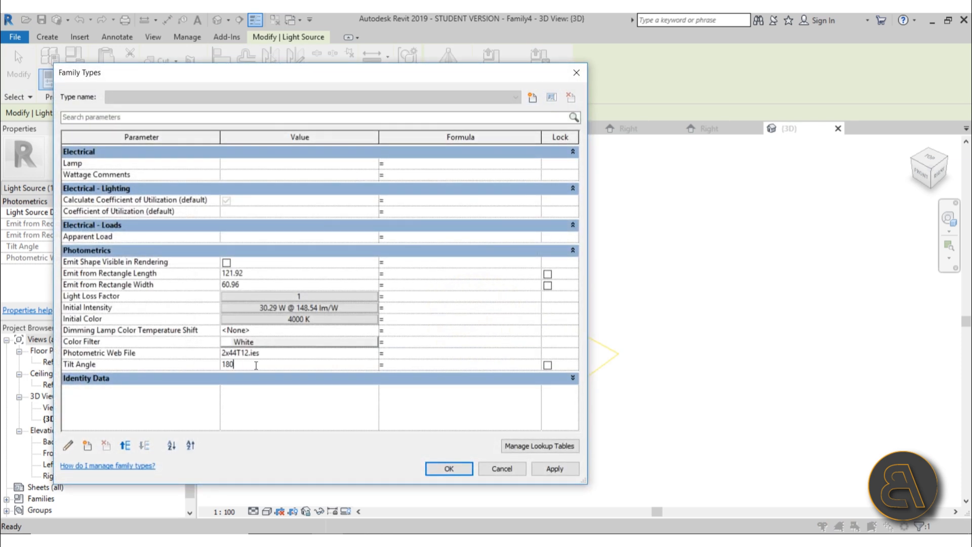
pyautogui.click(555, 470)
pyautogui.click(449, 469)
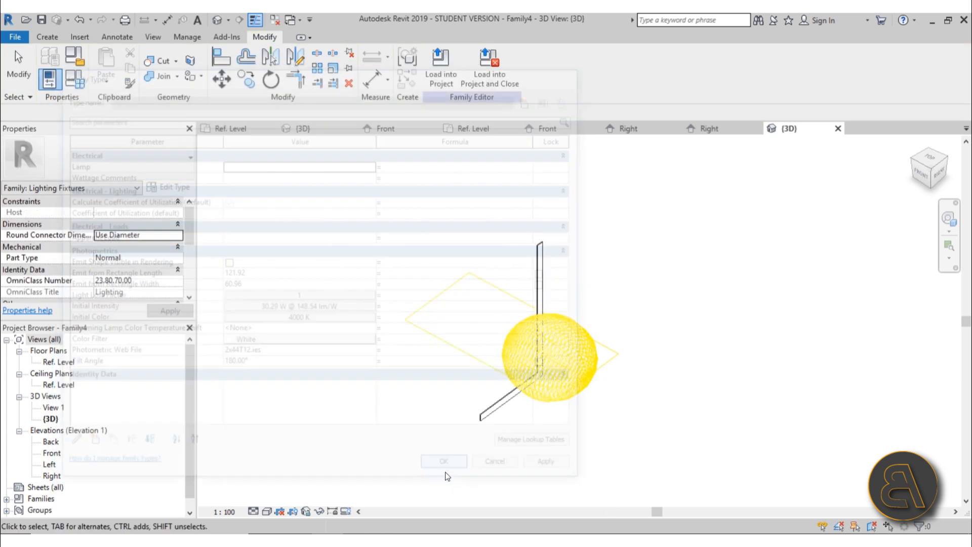
pyautogui.keyDown('shift'); pyautogui.moveTo(571, 369); pyautogui.dragTo(588, 419, button='middle'); pyautogui.keyUp('shift')
pyautogui.scroll(3, 524, 301)
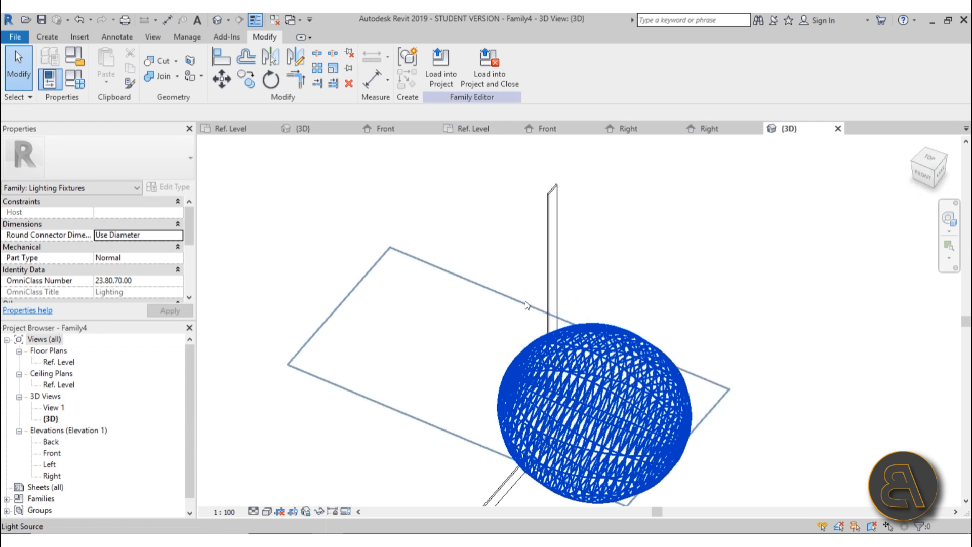
# Try a line emit shape for the light source, and switch it to a point shape with photometric web distribution
pyautogui.click(724, 403)
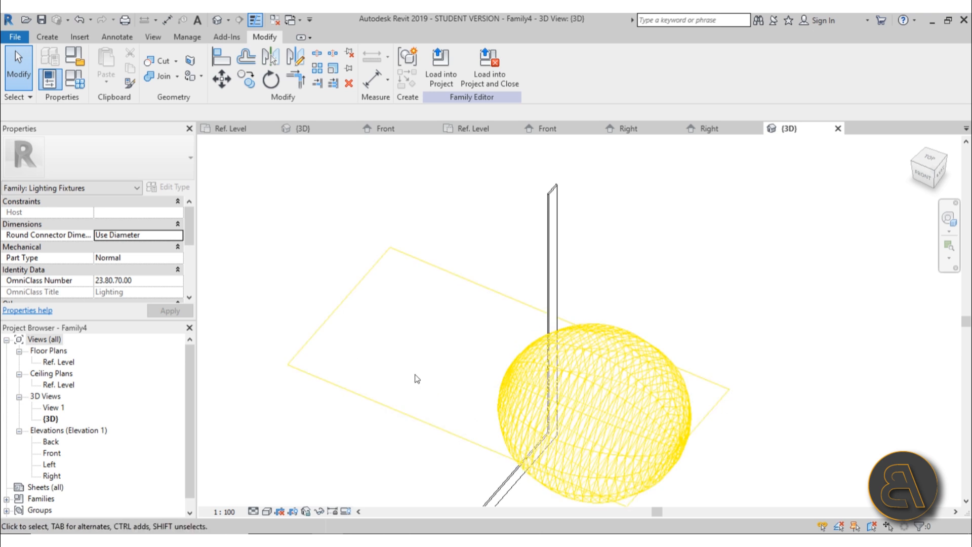
pyautogui.click(472, 286)
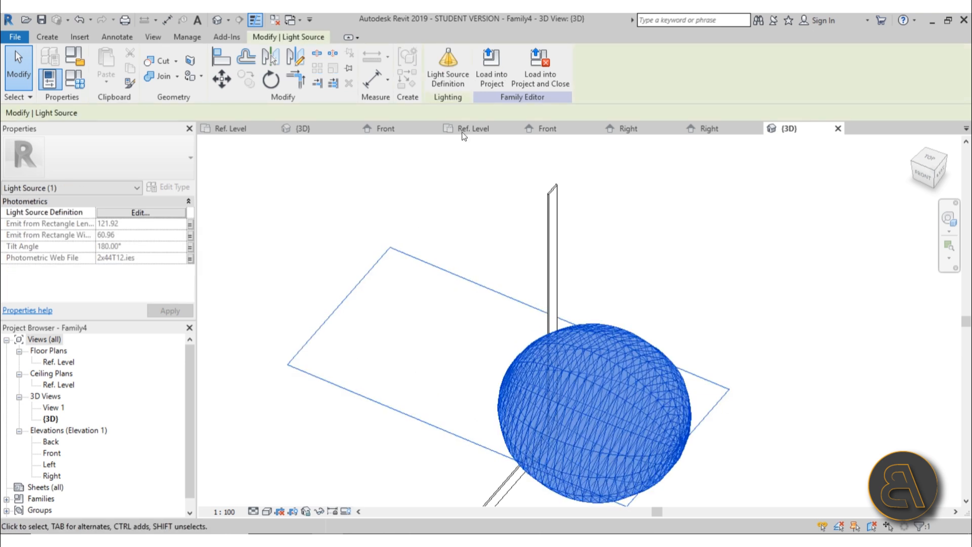
pyautogui.click(454, 75)
pyautogui.click(256, 219)
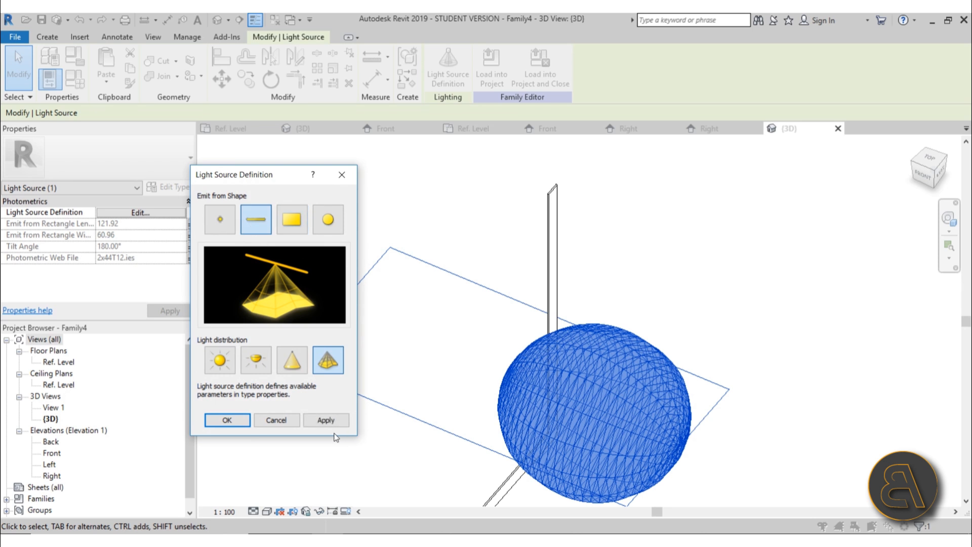
pyautogui.click(318, 420)
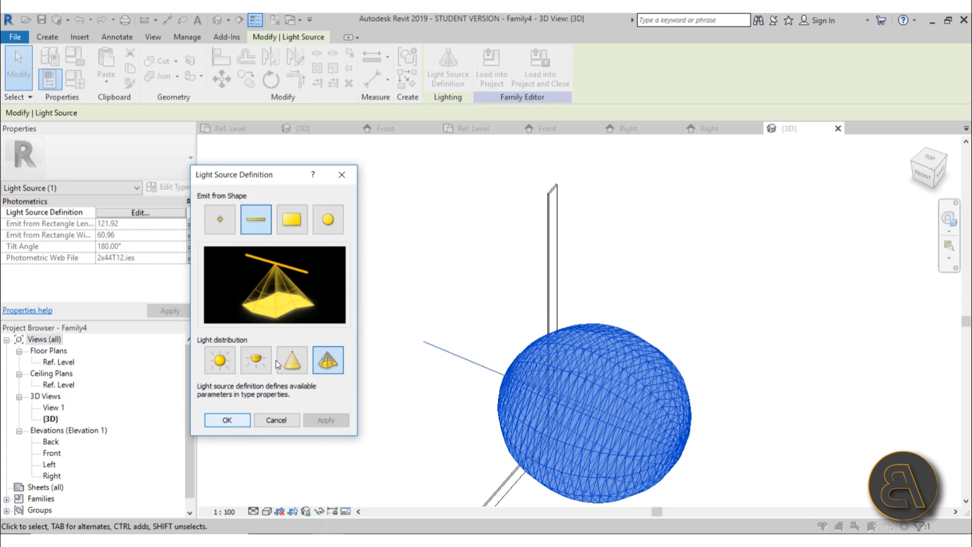
pyautogui.click(218, 226)
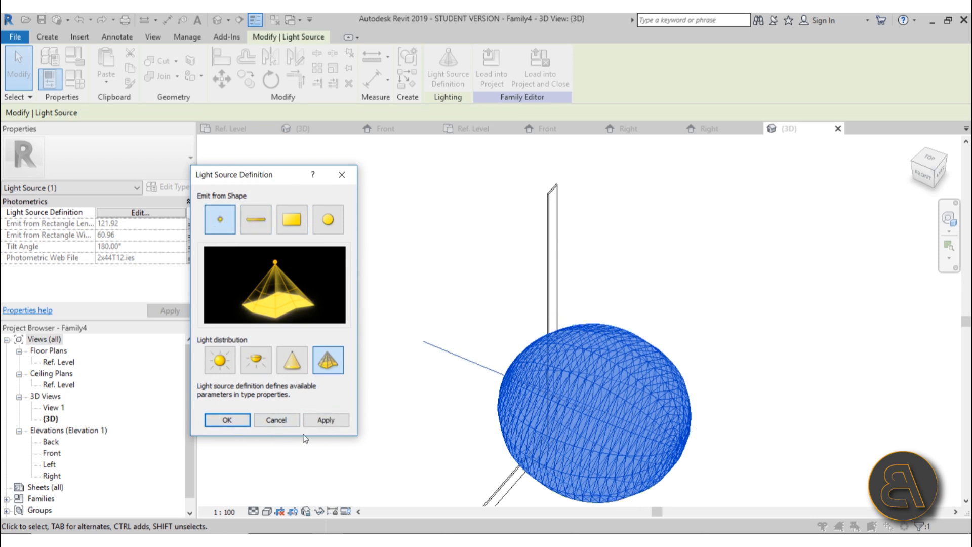
pyautogui.click(326, 420)
pyautogui.click(227, 420)
# Examine the L-shaped glass extrusion, its assigned material and the light source in the 3D view
pyautogui.click(547, 283)
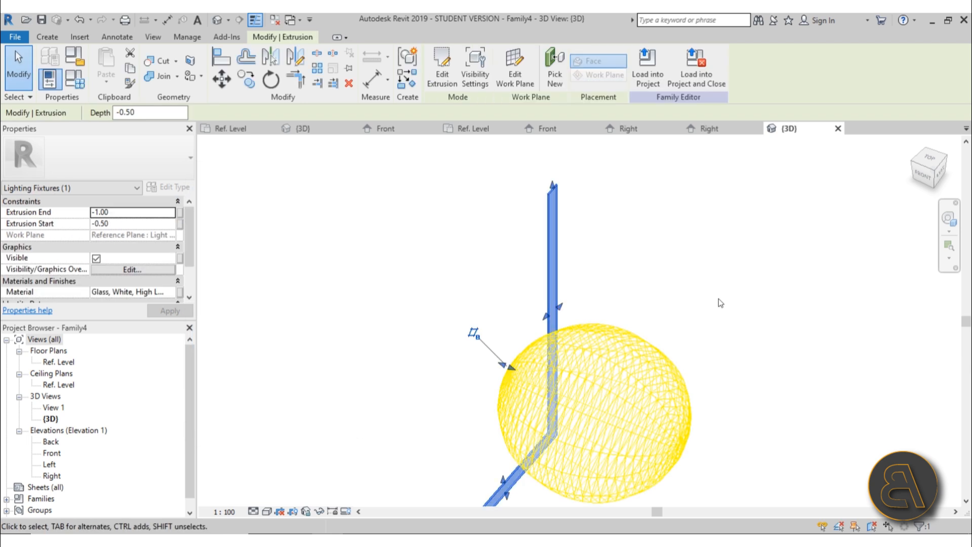
pyautogui.click(721, 304)
pyautogui.keyDown('shift'); pyautogui.moveTo(738, 368); pyautogui.dragTo(614, 278, button='middle'); pyautogui.keyUp('shift')
pyautogui.scroll(3, 598, 255)
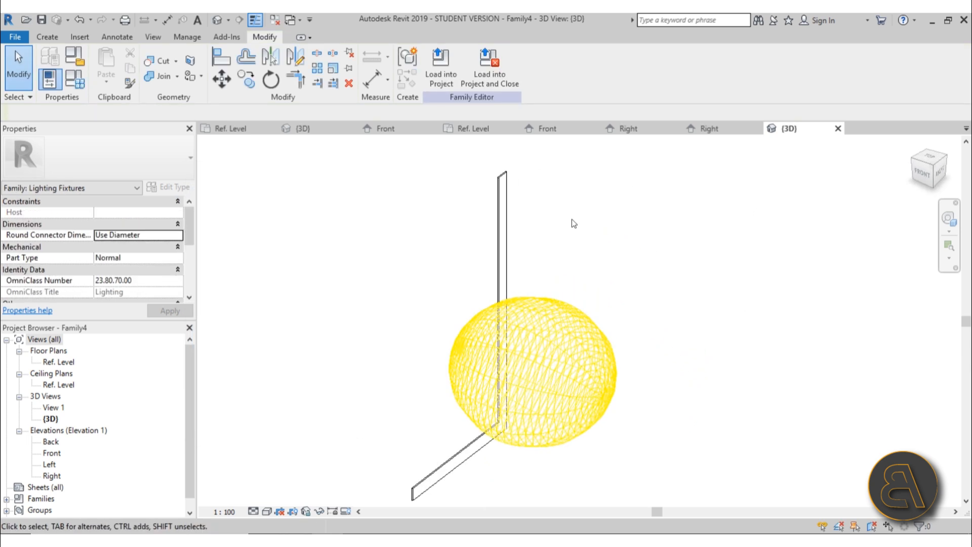
pyautogui.click(470, 386)
pyautogui.click(421, 438)
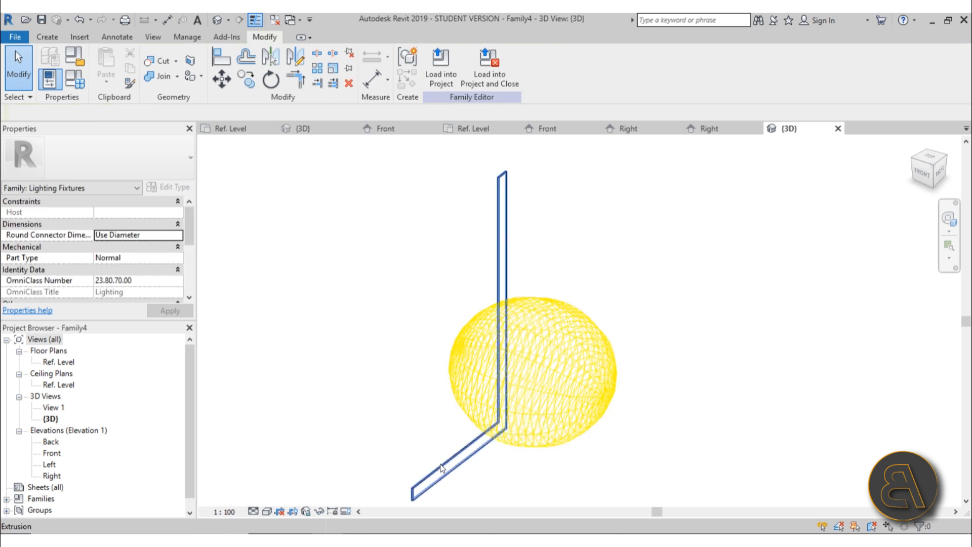
pyautogui.click(440, 464)
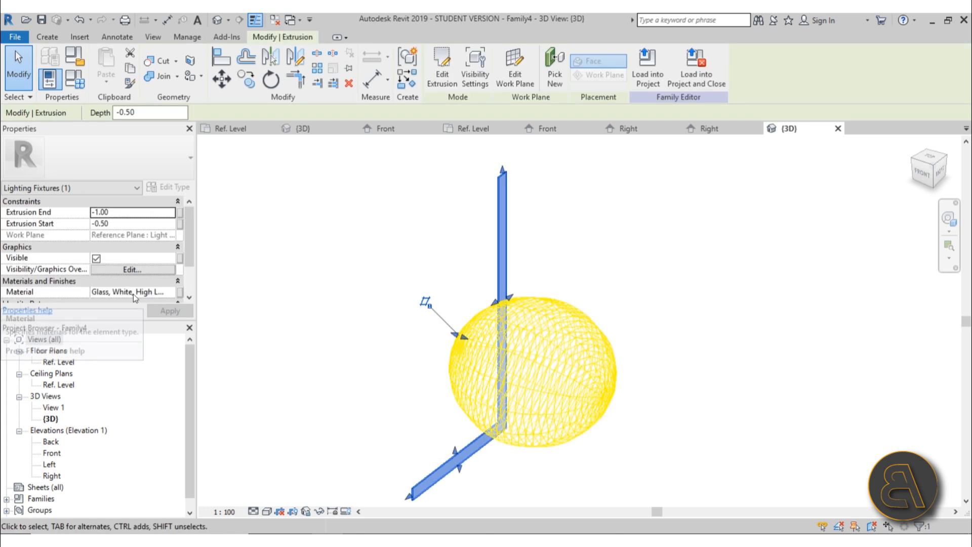
pyautogui.click(373, 390)
# Load the fixture into the free standing light family, saving it to the Desktop as "free standing light-second light sorce"
pyautogui.click(449, 87)
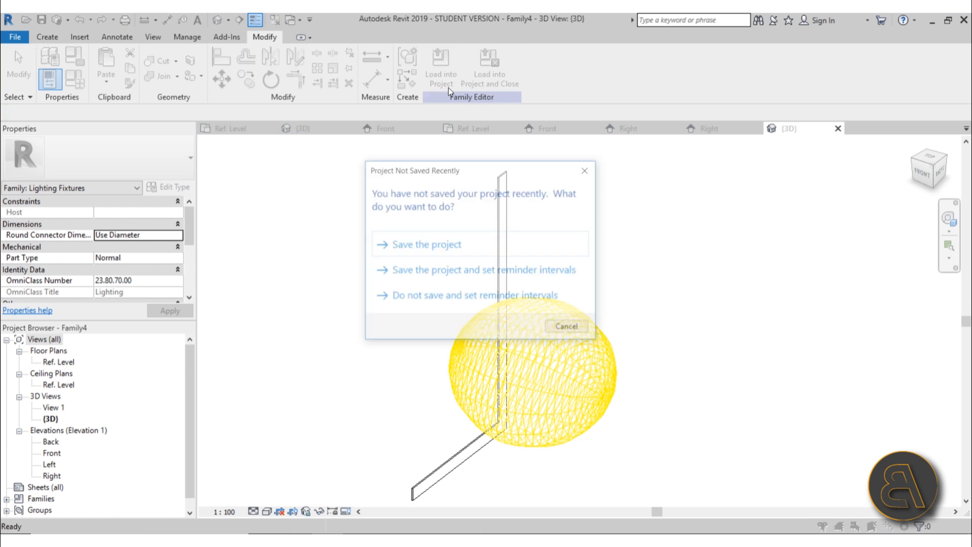
pyautogui.click(442, 245)
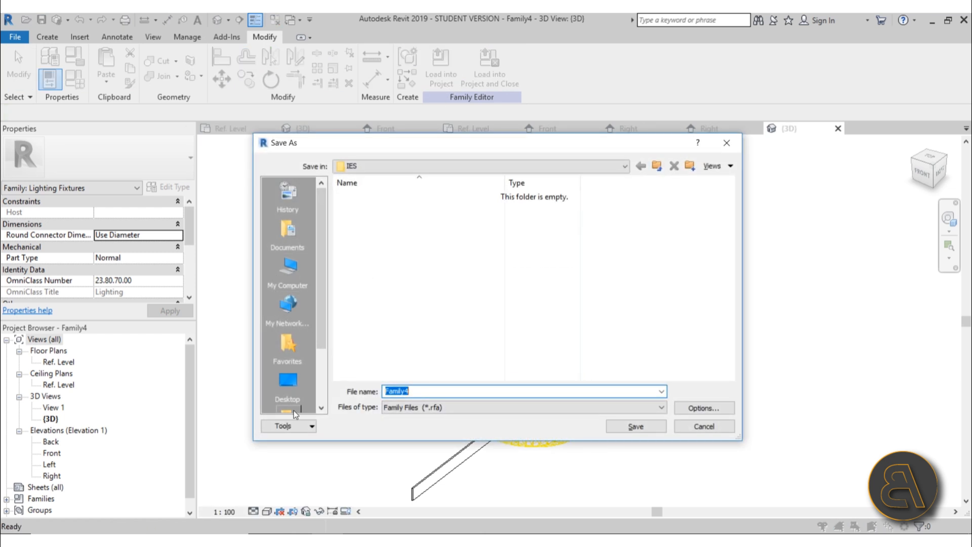
pyautogui.click(288, 386)
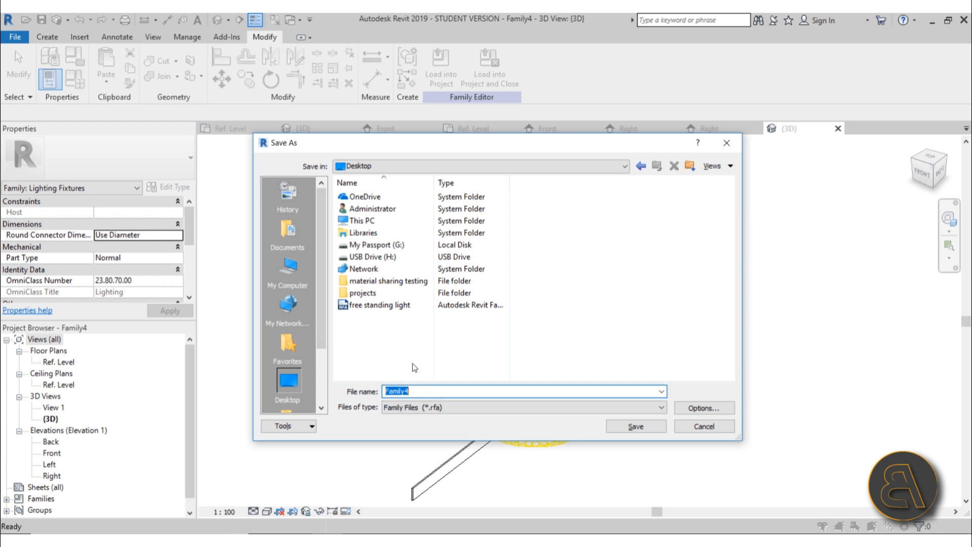
pyautogui.click(400, 305)
pyautogui.click(441, 396)
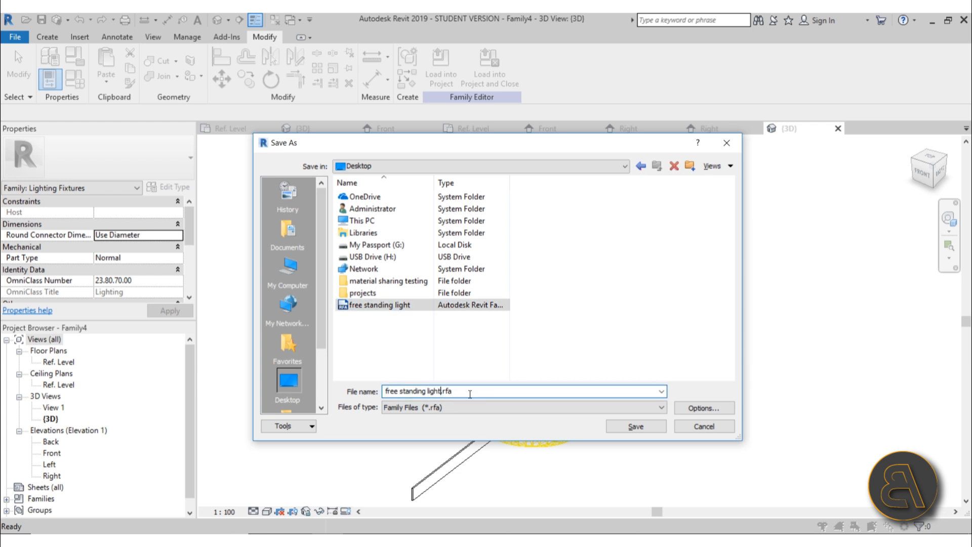
pyautogui.write('light-')
pyautogui.write('secon')
pyautogui.write('d light ')
pyautogui.write('sor')
pyautogui.write('sce')
pyautogui.press('BackSpace')
pyautogui.press('BackSpace')
pyautogui.press('BackSpace')
pyautogui.write('ce')
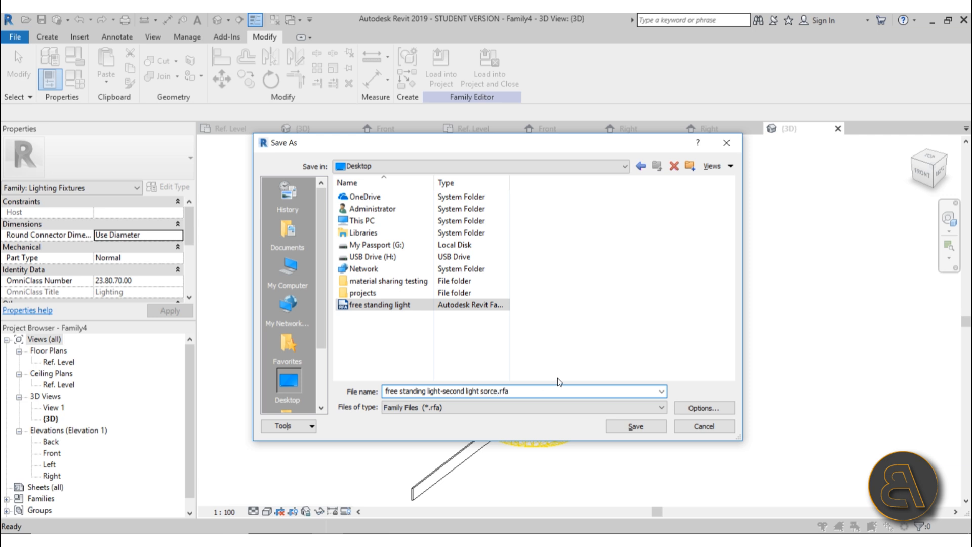
pyautogui.click(633, 425)
# Place one instance of the loaded second light source beside the existing Family4 fixture in the Ref. Level plan
pyautogui.scroll(-3, 618, 308)
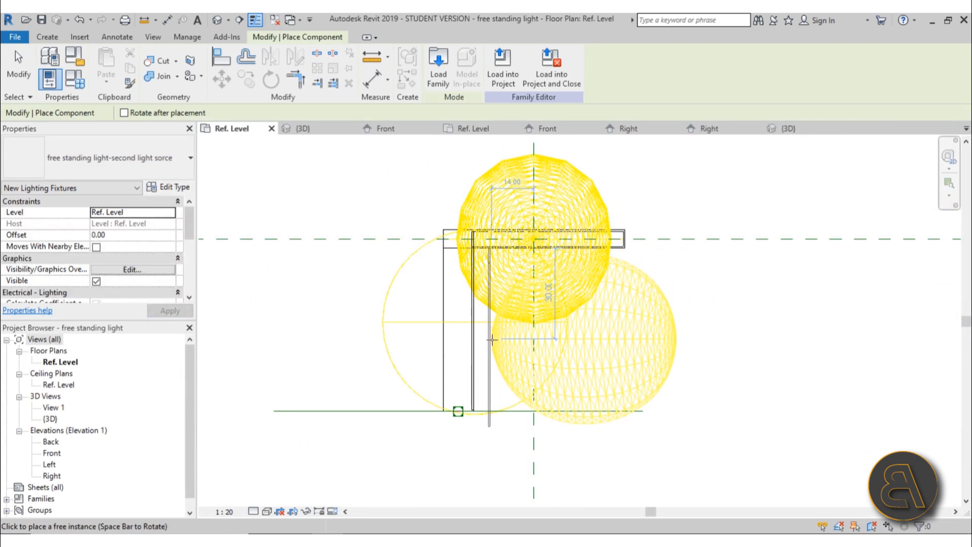
pyautogui.click(482, 333)
pyautogui.press('Escape')
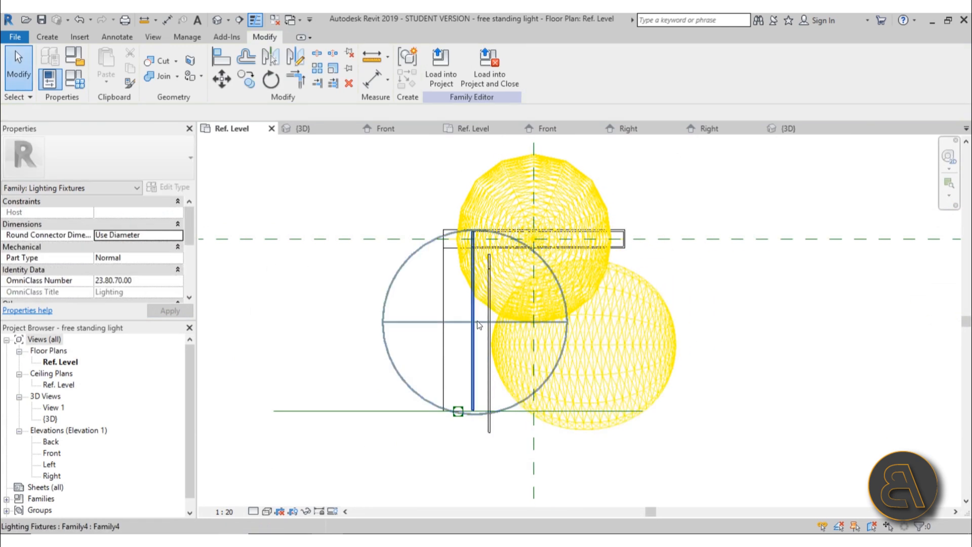
# Delete the old Family4 lighting fixture from the Ref. Level plan
pyautogui.click(477, 321)
pyautogui.scroll(4, 466, 335)
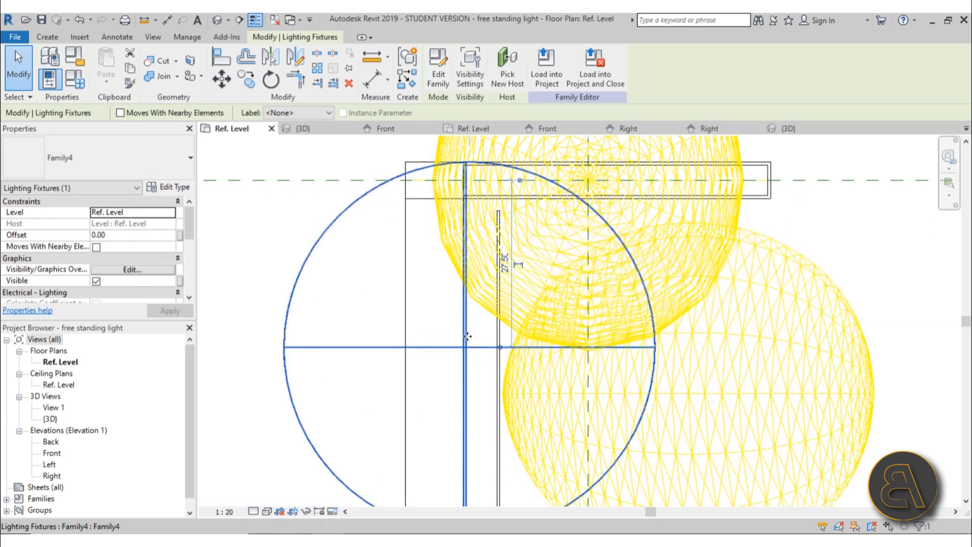
pyautogui.press('Delete')
# Move the second light source fixture by its upper corner toward the corner of the stand's frame in the Ref. Level plan
pyautogui.click(507, 381)
pyautogui.scroll(2, 482, 164)
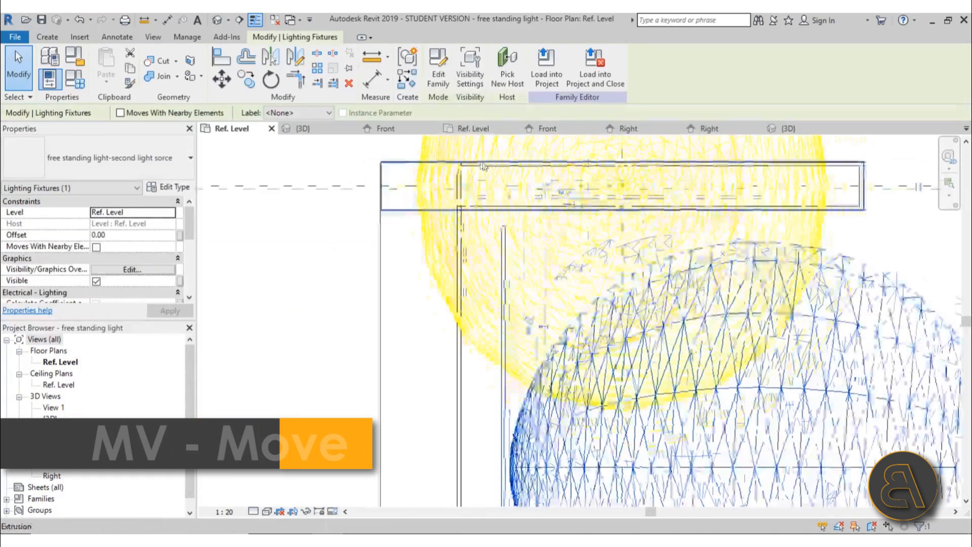
pyautogui.press('m')
pyautogui.press('v')
pyautogui.scroll(3, 529, 278)
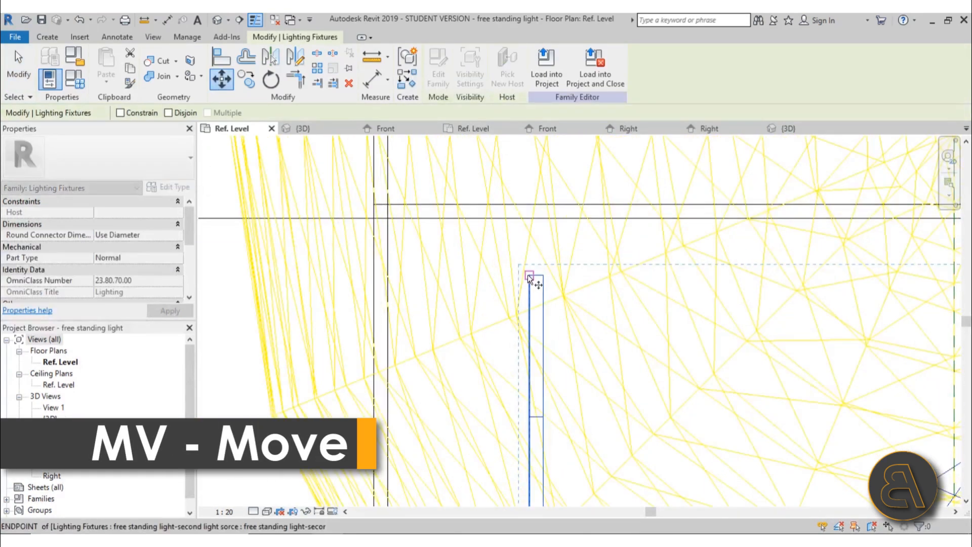
pyautogui.click(529, 278)
pyautogui.click(412, 218)
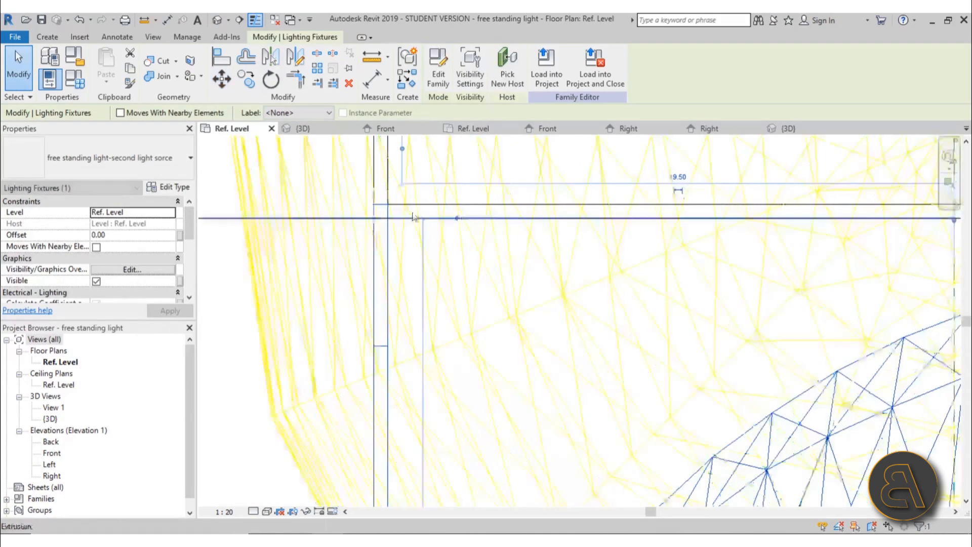
# Move the second light source fixture again, aligning its corner with the frame's far inner corner, and dismiss the save reminder
pyautogui.scroll(-4, 413, 217)
pyautogui.scroll(4, 395, 158)
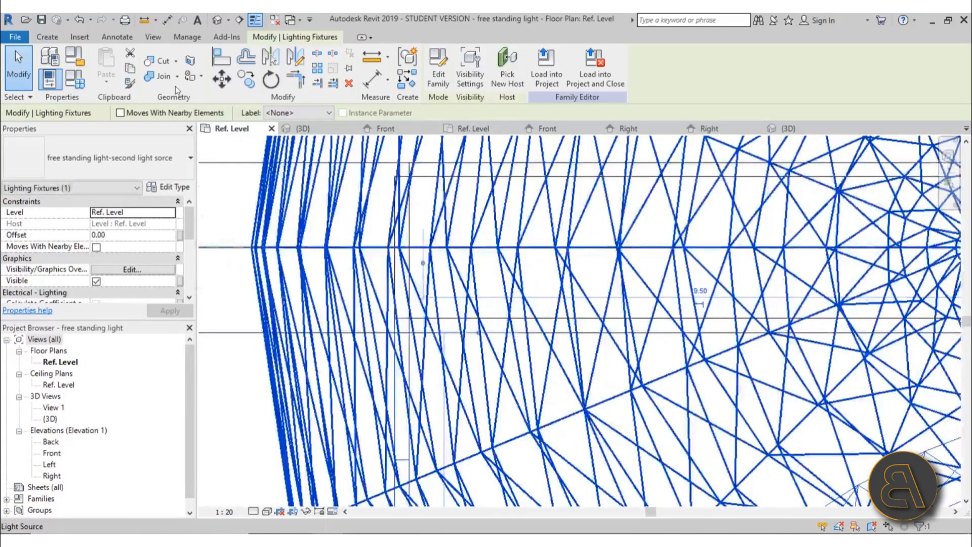
pyautogui.click(222, 78)
pyautogui.click(393, 317)
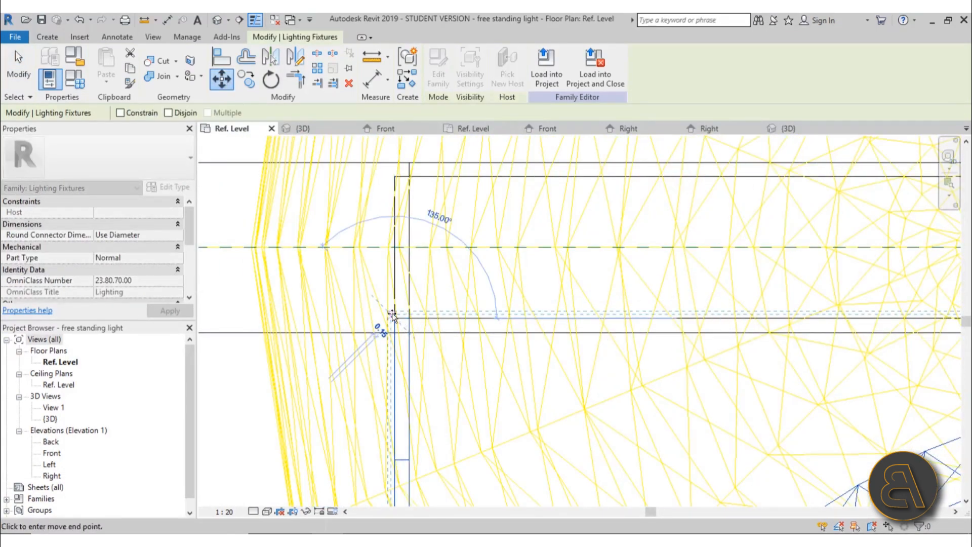
pyautogui.click(394, 176)
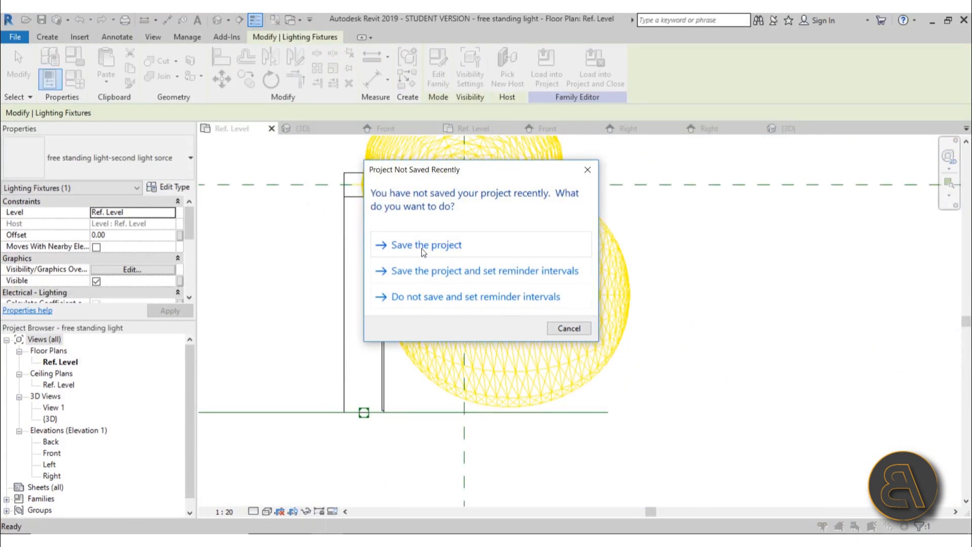
pyautogui.click(568, 328)
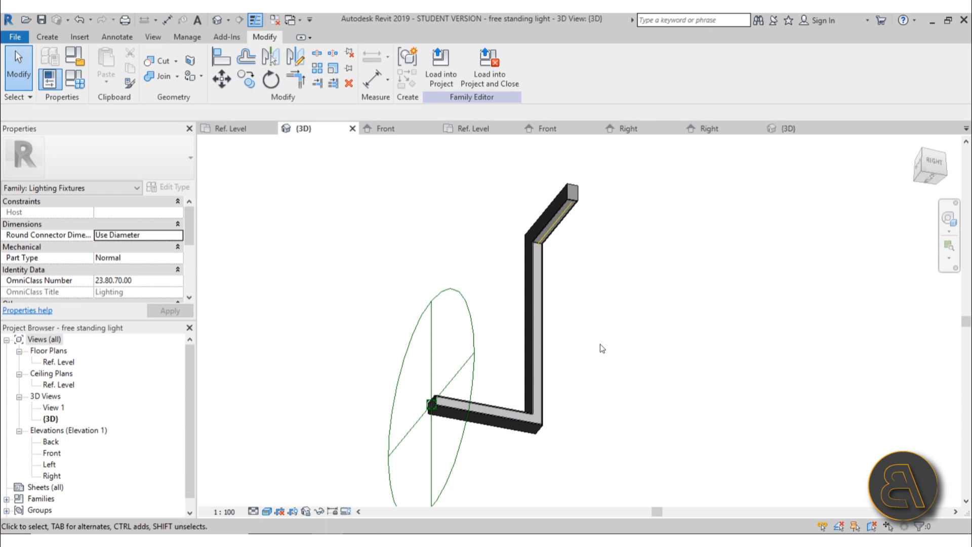
# Set the 3D view's visual style to Hidden Line and inspect both light sources on the stand from several angles
pyautogui.keyDown('shift'); pyautogui.moveTo(600, 344); pyautogui.dragTo(325, 475, button='middle'); pyautogui.keyUp('shift')
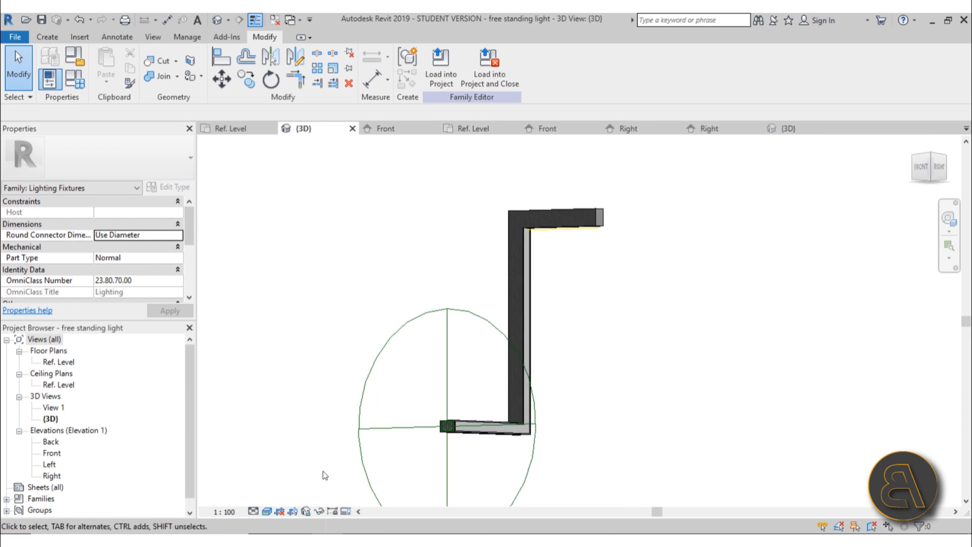
pyautogui.click(267, 511)
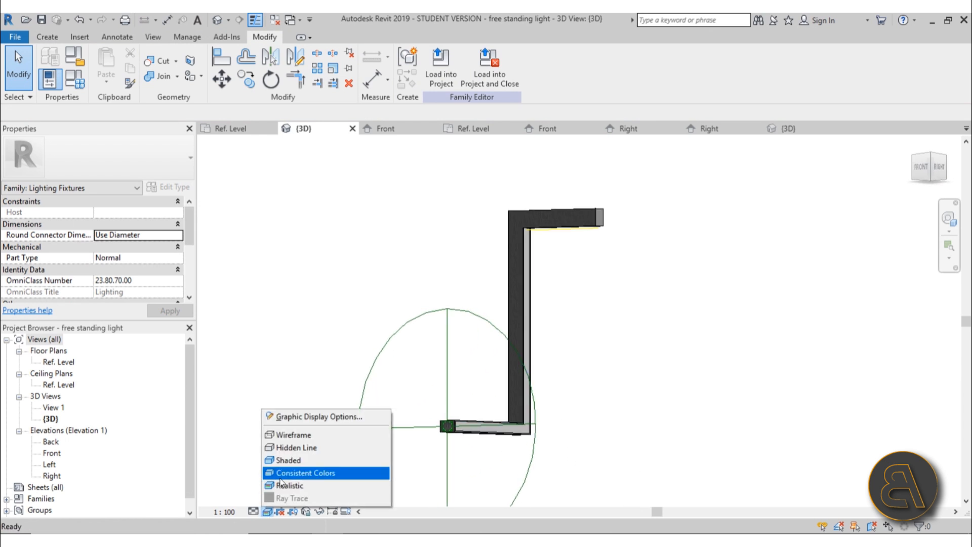
pyautogui.click(291, 448)
pyautogui.keyDown('shift'); pyautogui.moveTo(655, 347); pyautogui.dragTo(646, 465, button='middle'); pyautogui.keyUp('shift')
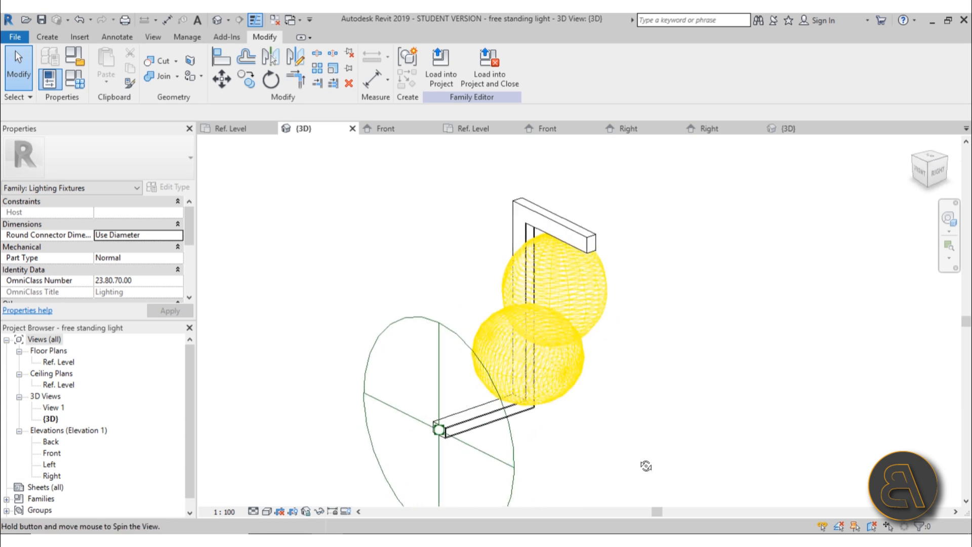
pyautogui.keyDown('shift'); pyautogui.moveTo(501, 364); pyautogui.dragTo(665, 372, button='middle'); pyautogui.keyUp('shift')
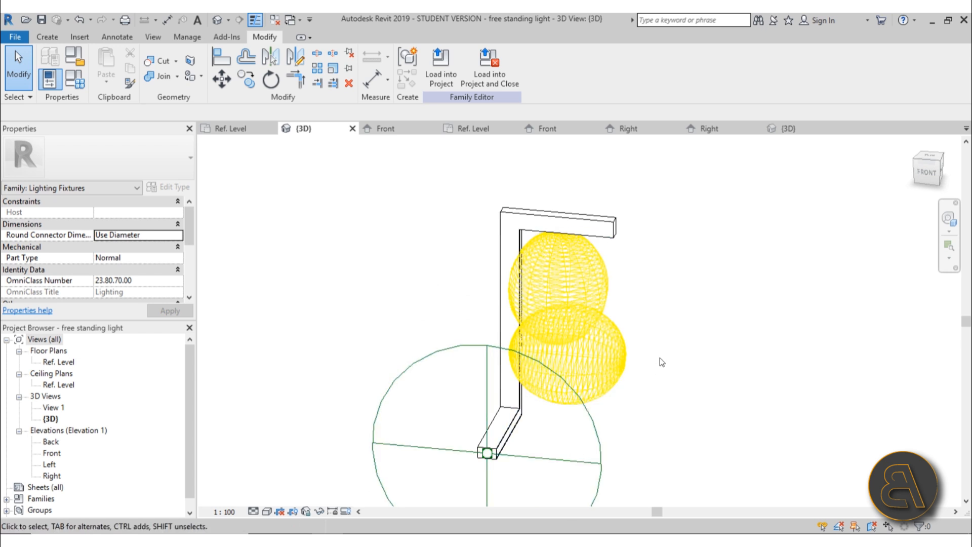
pyautogui.keyDown('shift'); pyautogui.moveTo(660, 358); pyautogui.dragTo(605, 406, button='middle'); pyautogui.keyUp('shift')
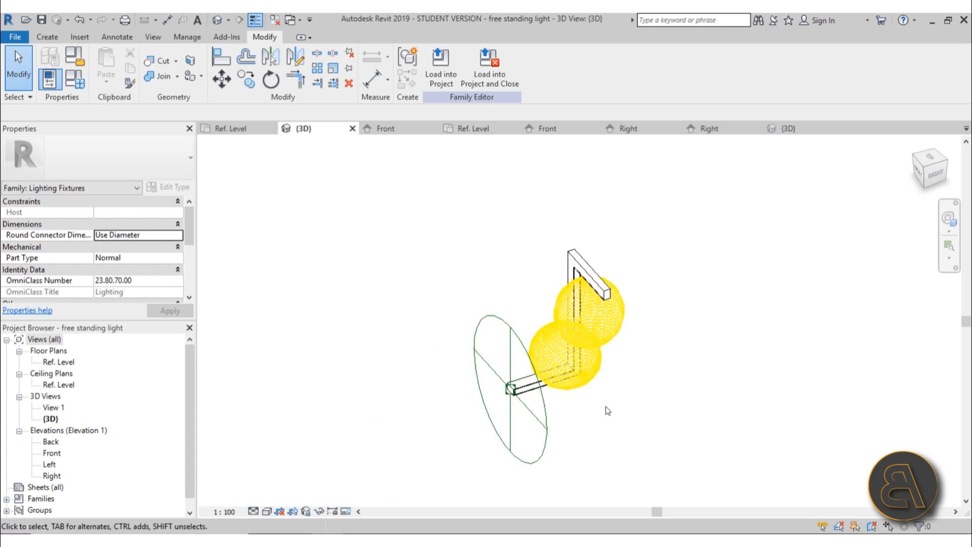
pyautogui.scroll(2, 588, 359)
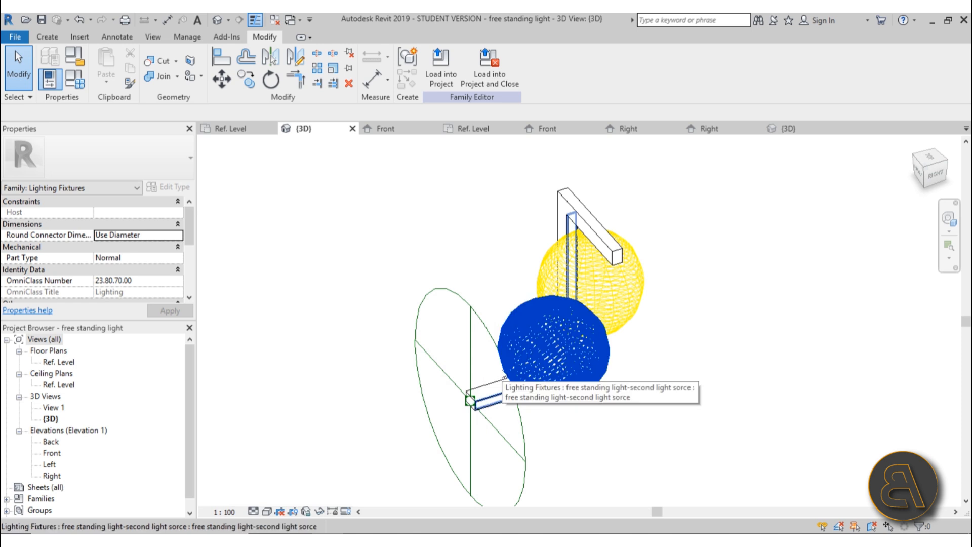
pyautogui.moveTo(645, 346)
pyautogui.keyDown('shift'); pyautogui.mouseDown(button='middle')
pyautogui.moveTo(779, 344)
pyautogui.moveTo(744, 291)
pyautogui.moveTo(655, 343)
pyautogui.moveTo(662, 350)
pyautogui.mouseUp(button='middle'); pyautogui.keyUp('shift')
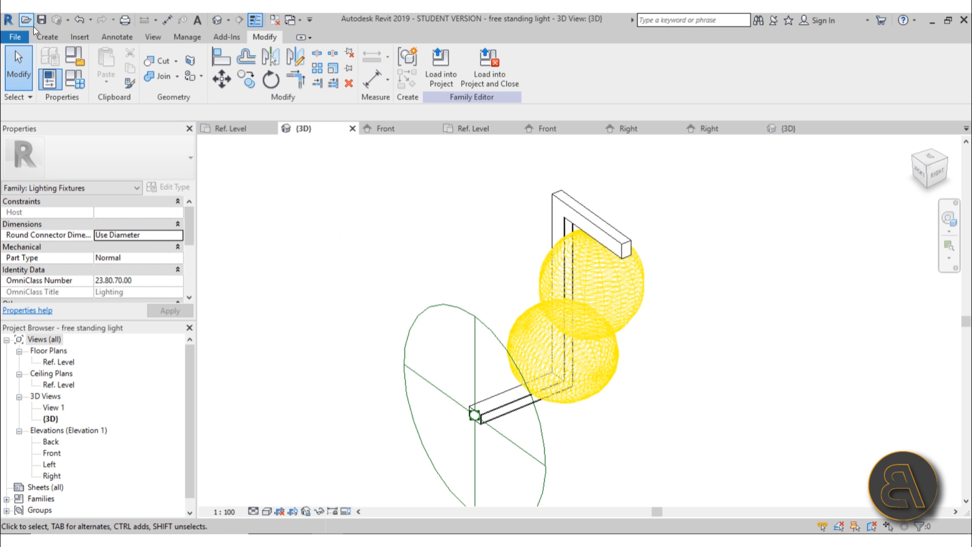
# Create a new project from the Architectural Template
pyautogui.click(47, 36)
pyautogui.click(15, 36)
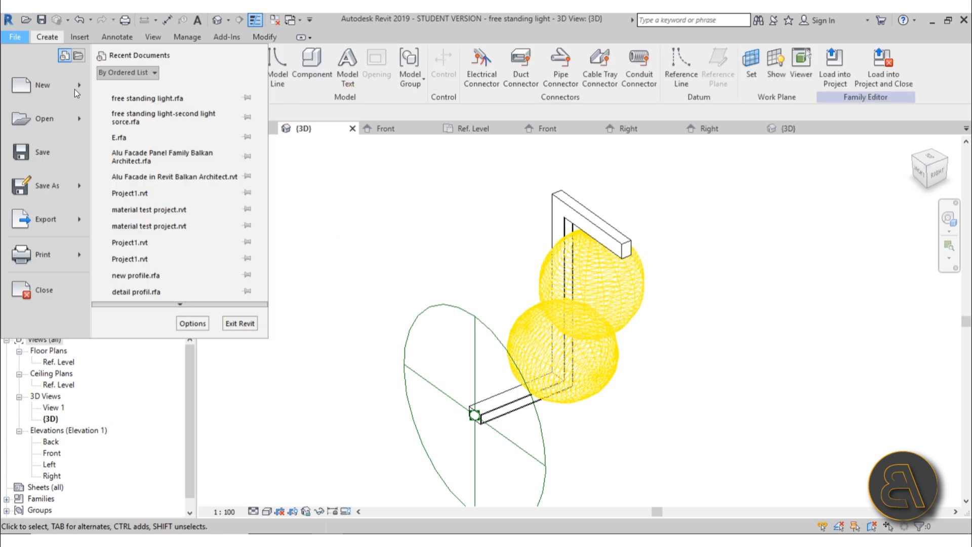
pyautogui.moveTo(78, 89)
pyautogui.click(157, 93)
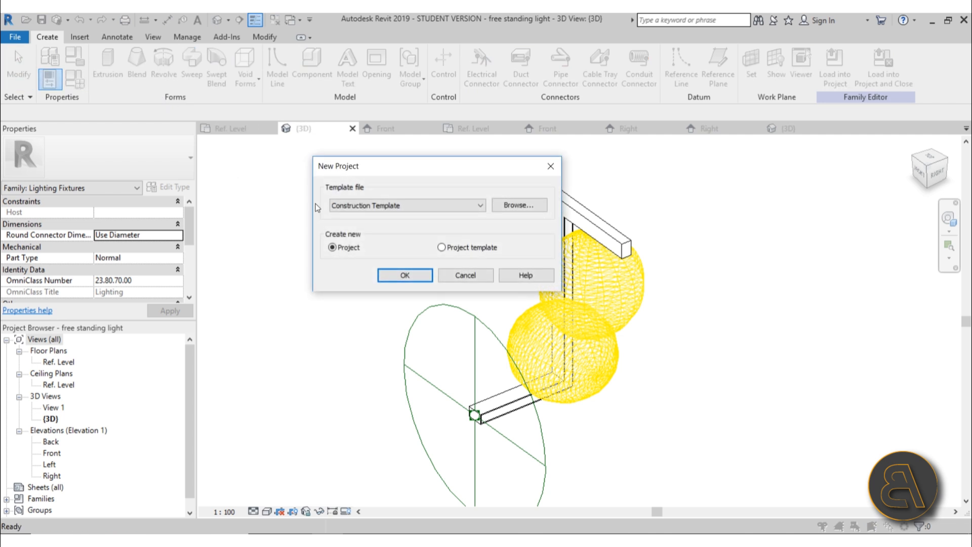
pyautogui.click(363, 214)
pyautogui.click(362, 230)
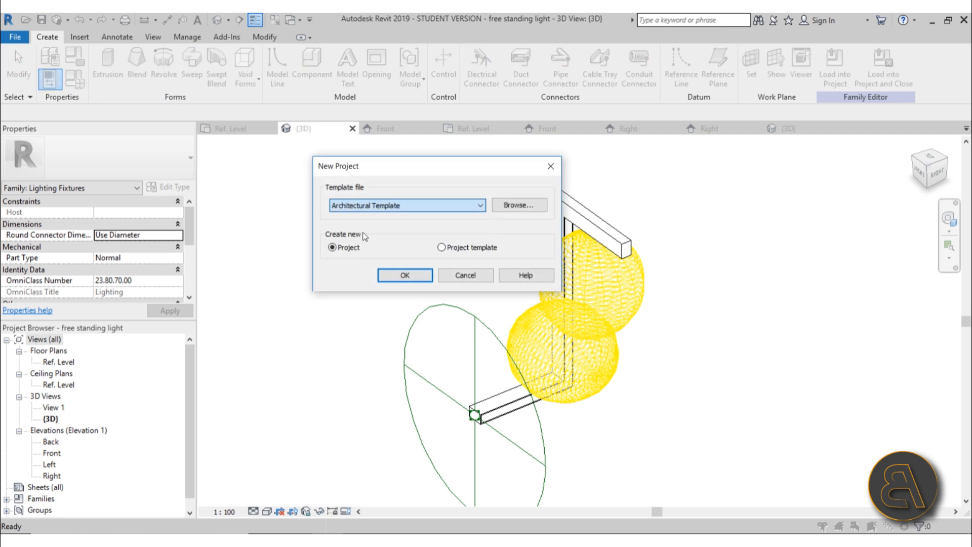
pyautogui.click(402, 272)
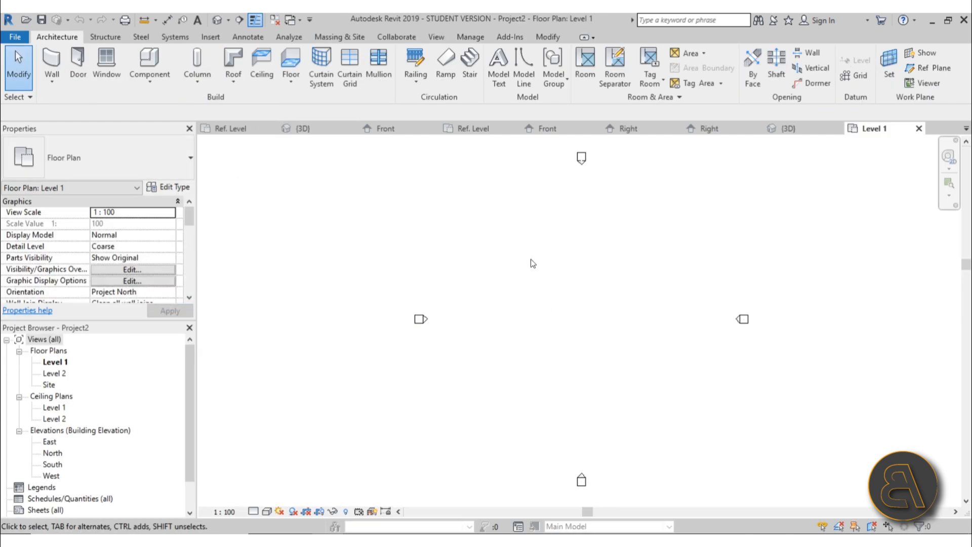
# Draw a rectangle of Generic - 200mm walls about 10000 by 8000 mm on the Level 1 plan
pyautogui.scroll(2, 527, 273)
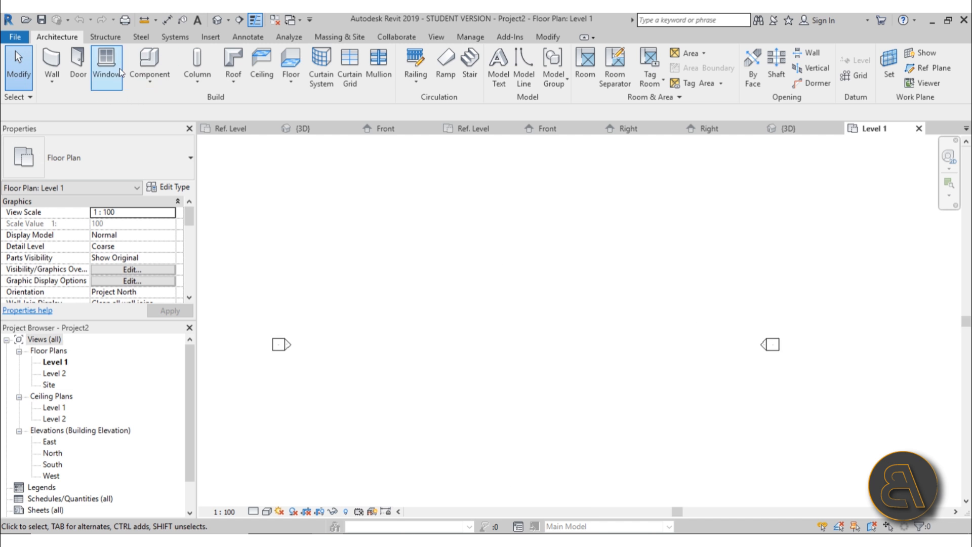
pyautogui.click(51, 63)
pyautogui.click(518, 53)
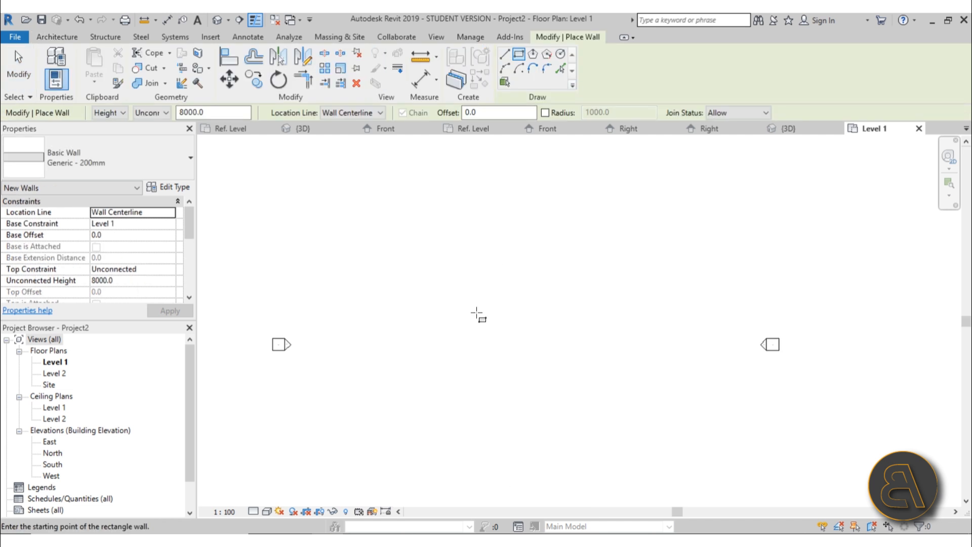
pyautogui.click(470, 286)
pyautogui.click(566, 363)
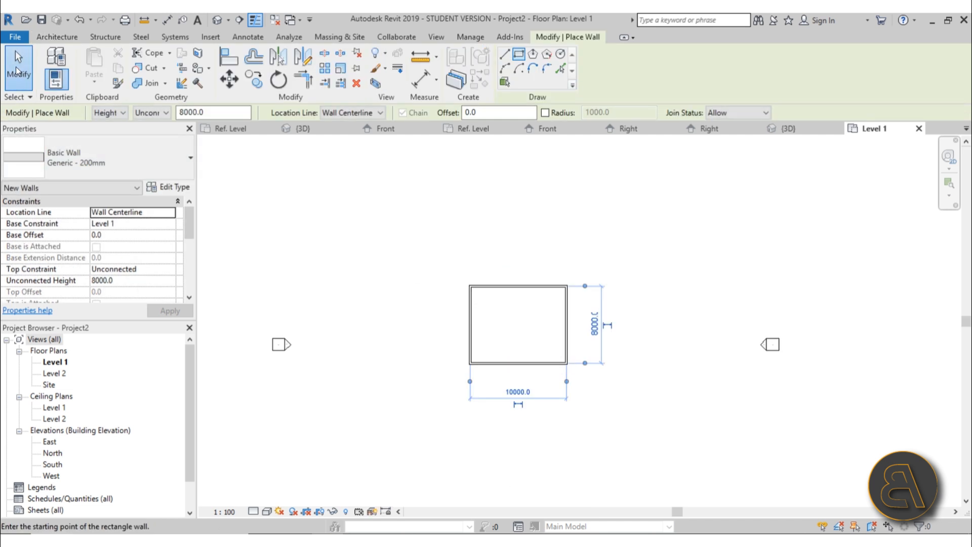
pyautogui.click(18, 71)
# Move the room's east wall inward to narrow the room to about 4300 mm
pyautogui.scroll(1, 536, 306)
pyautogui.moveTo(576, 321); pyautogui.dragTo(522, 334)
pyautogui.scroll(3, 516, 334)
pyautogui.click(524, 302)
pyautogui.click(536, 302)
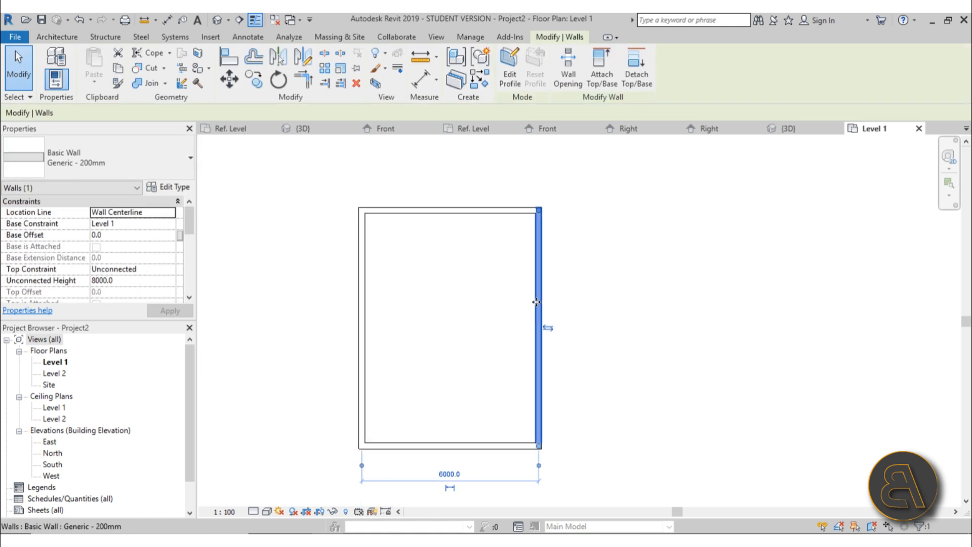
pyautogui.moveTo(536, 302); pyautogui.dragTo(483, 302)
pyautogui.click(442, 370)
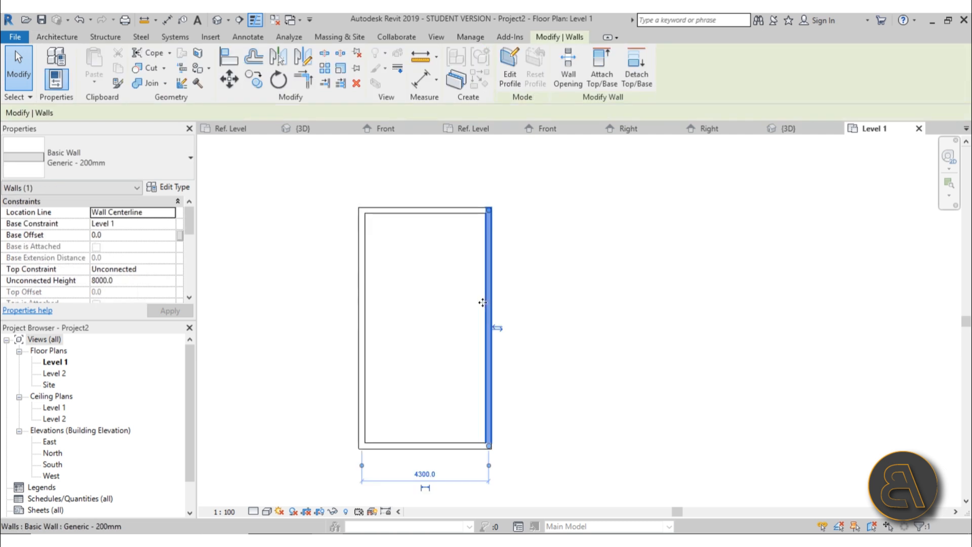
pyautogui.click(441, 256)
# Create a Generic Floor - 400mm on Level 1 with a rectangular boundary along the outer wall faces, finishing it in the 3D view
pyautogui.scroll(1, 439, 212)
pyautogui.click(303, 58)
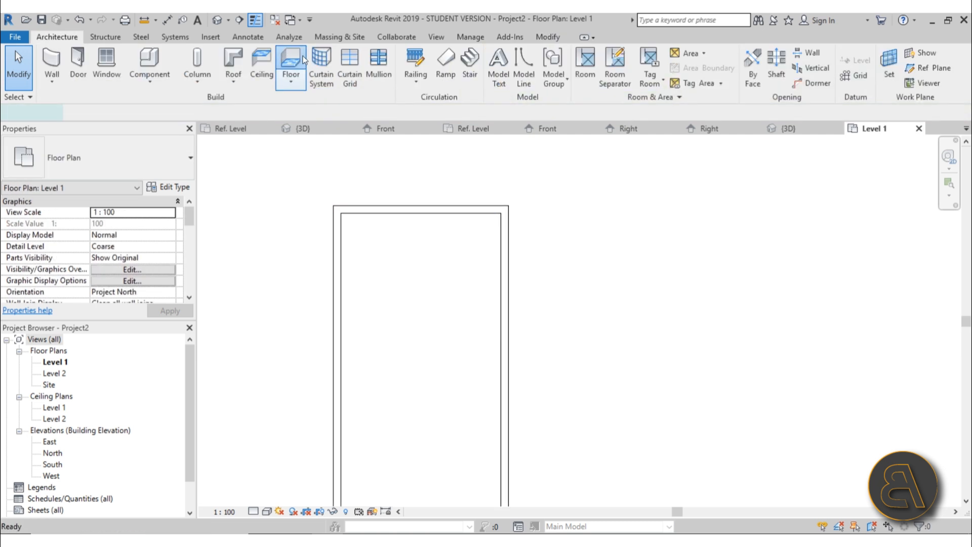
pyautogui.click(333, 205)
pyautogui.scroll(-2, 513, 480)
pyautogui.moveTo(519, 479); pyautogui.dragTo(513, 367, button='middle')
pyautogui.click(504, 394)
pyautogui.press('Escape')
pyautogui.press('Escape')
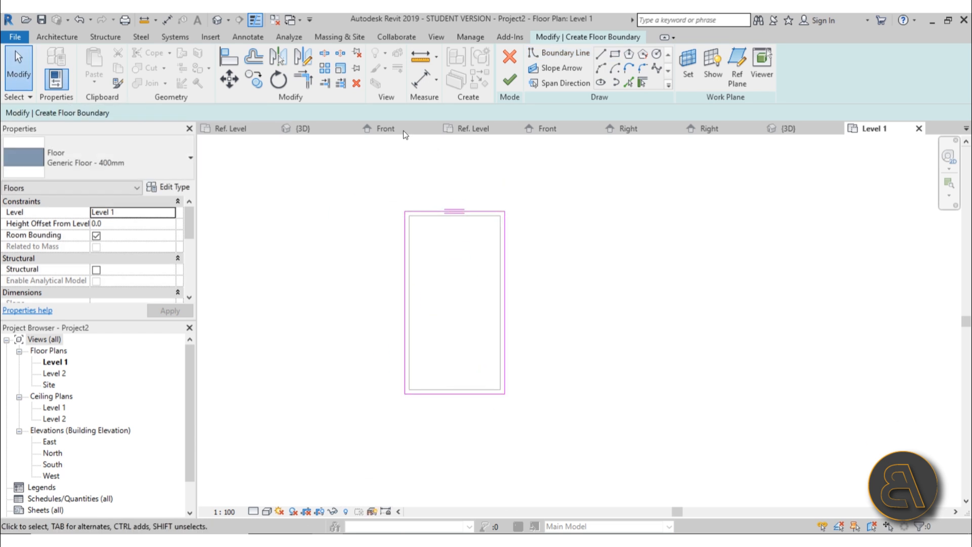
pyautogui.click(217, 19)
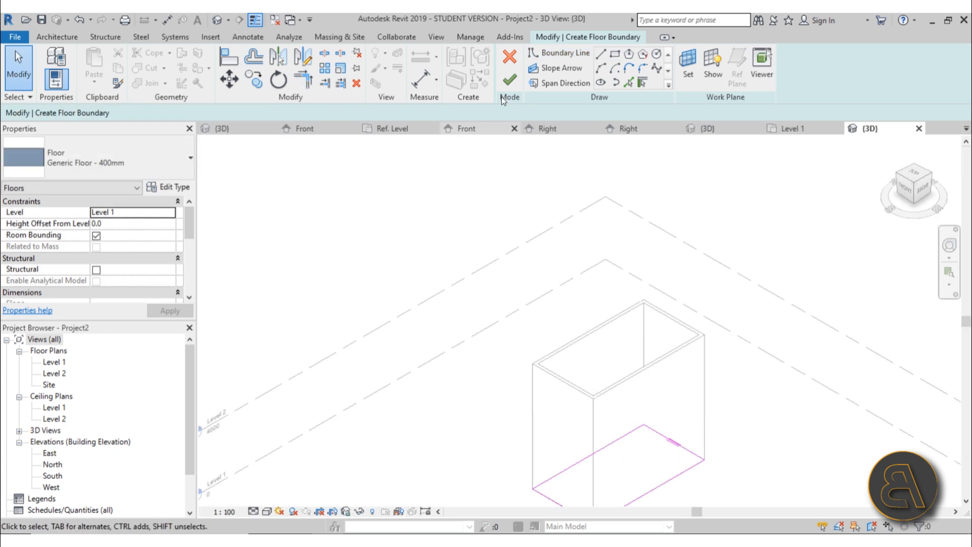
pyautogui.click(509, 80)
# Copy the floor and paste it aligned to Level 2
pyautogui.scroll(4, 384, 217)
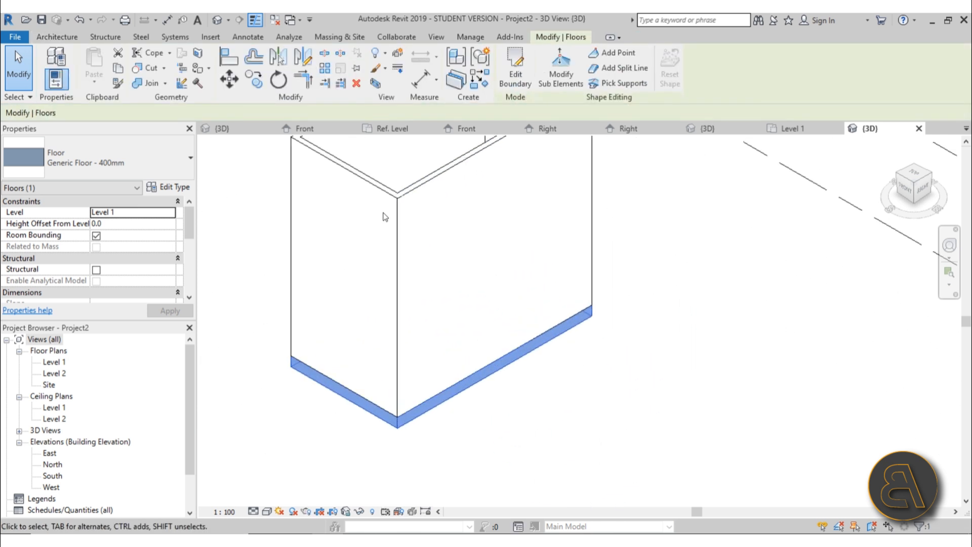
pyautogui.click(118, 71)
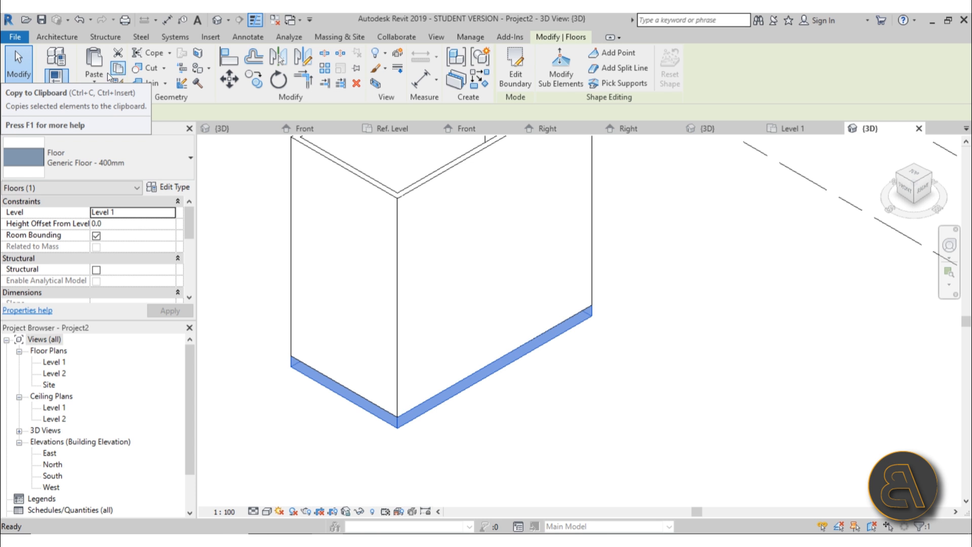
pyautogui.click(95, 82)
pyautogui.click(96, 127)
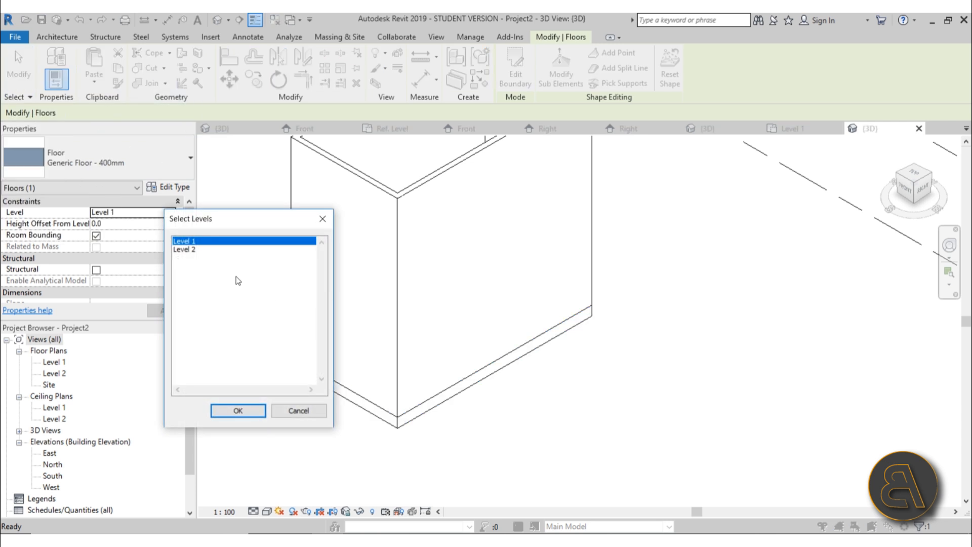
pyautogui.click(191, 250)
pyautogui.click(238, 410)
pyautogui.click(561, 399)
# Set the elevation of Level 2 to 2600 mm
pyautogui.scroll(-4, 560, 397)
pyautogui.moveTo(548, 375); pyautogui.dragTo(591, 300, button='middle')
pyautogui.click(309, 277)
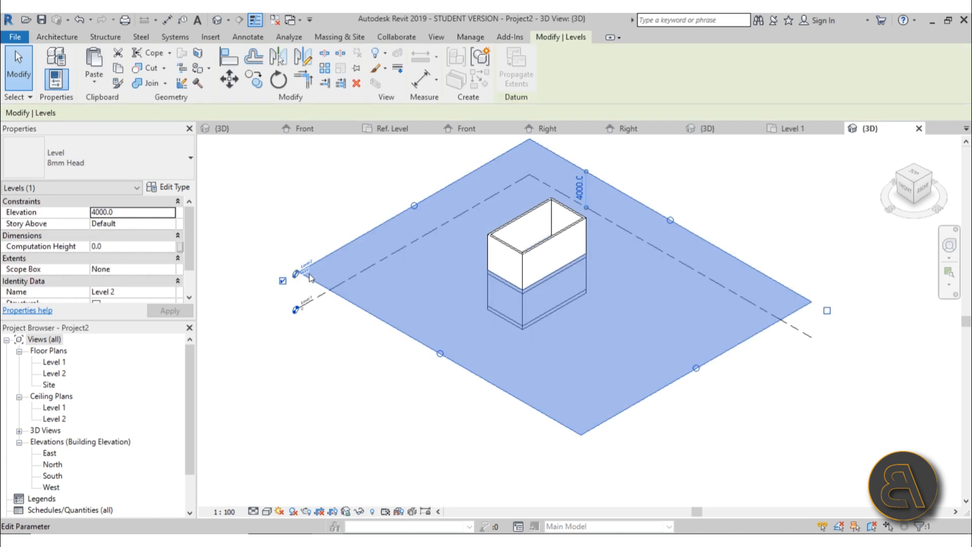
pyautogui.click(305, 273)
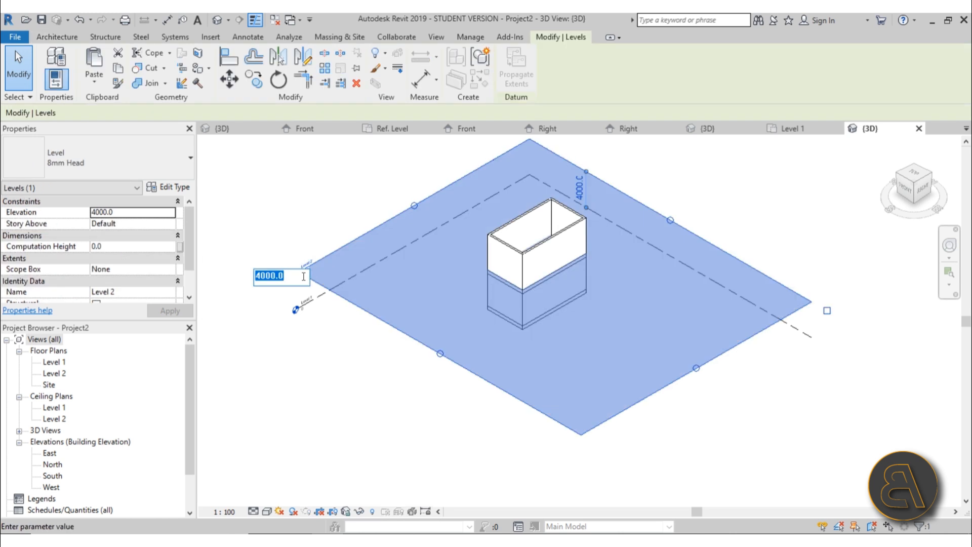
pyautogui.write('2600')
pyautogui.press('Return')
pyautogui.click(432, 390)
# Attach the tops of all four connected walls to the upper floor slab
pyautogui.scroll(3, 525, 286)
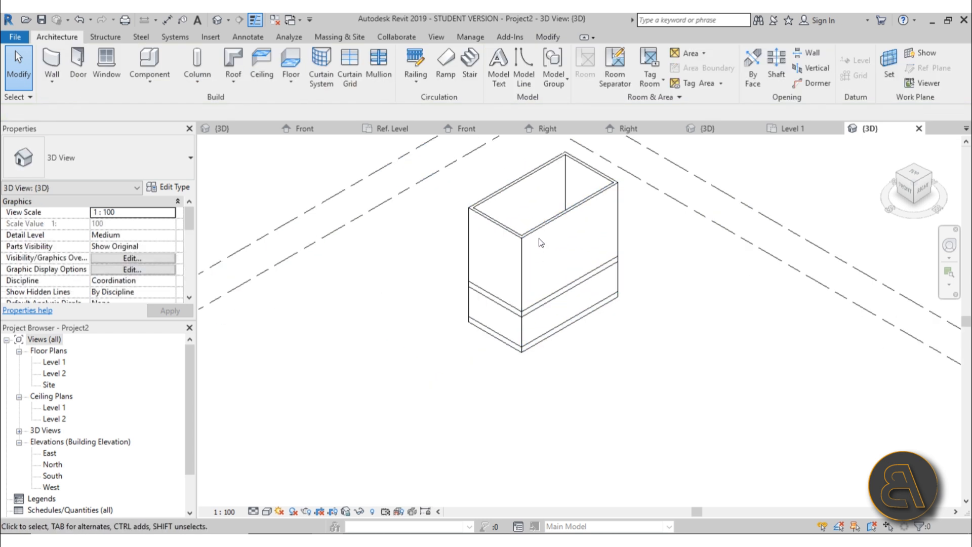
pyautogui.press('Tab')
pyautogui.press('Tab')
pyautogui.click(542, 230)
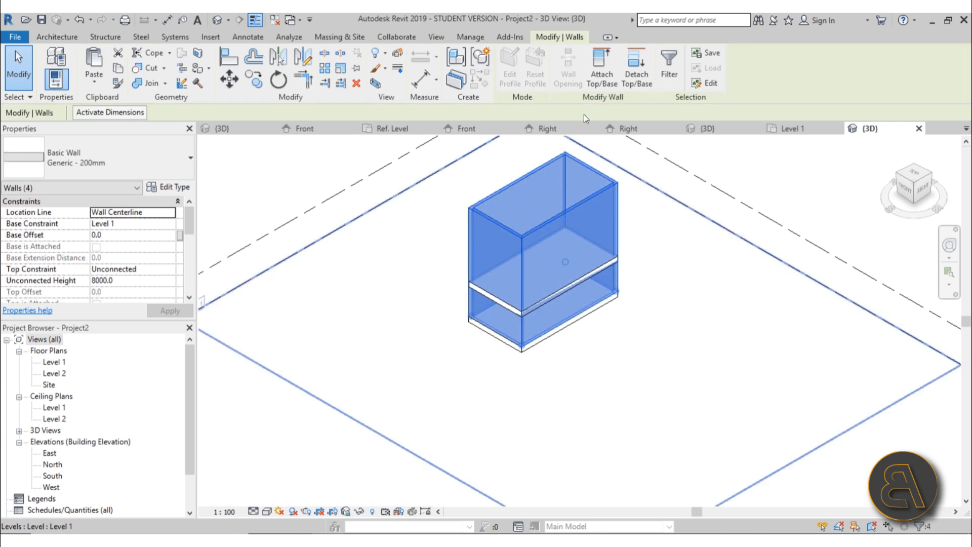
pyautogui.click(595, 84)
pyautogui.click(593, 269)
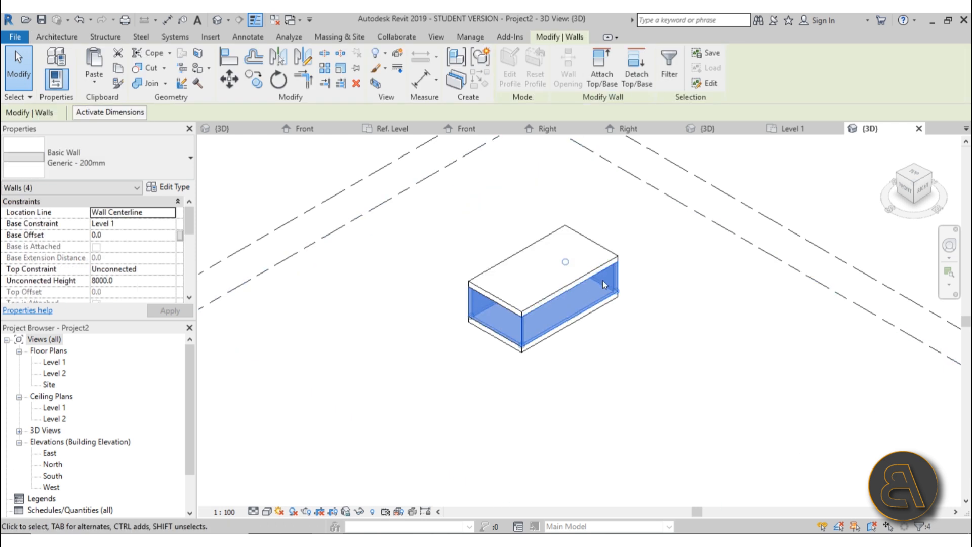
pyautogui.click(639, 272)
pyautogui.scroll(3, 608, 238)
pyautogui.moveTo(582, 218); pyautogui.dragTo(575, 190, button='middle')
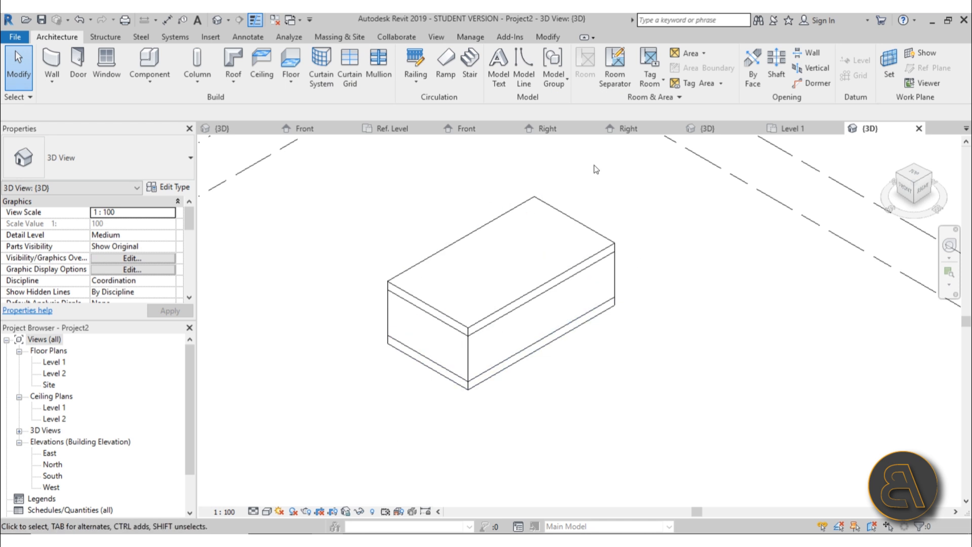
# Open the Level 1 floor plan of Project2 and load the free standing light family into that project
pyautogui.doubleClick(52, 361)
pyautogui.scroll(3, 412, 232)
pyautogui.moveTo(432, 206); pyautogui.dragTo(449, 264, button='middle')
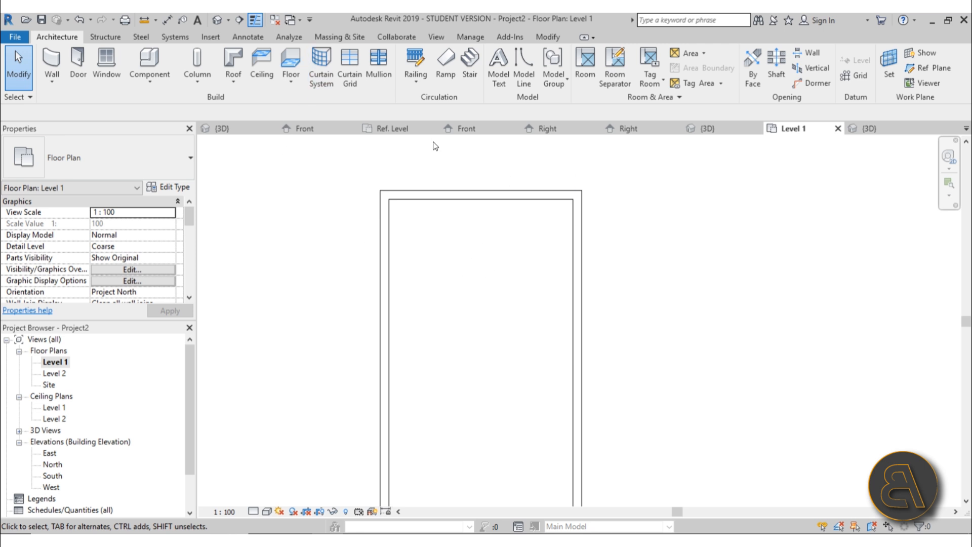
pyautogui.click(399, 128)
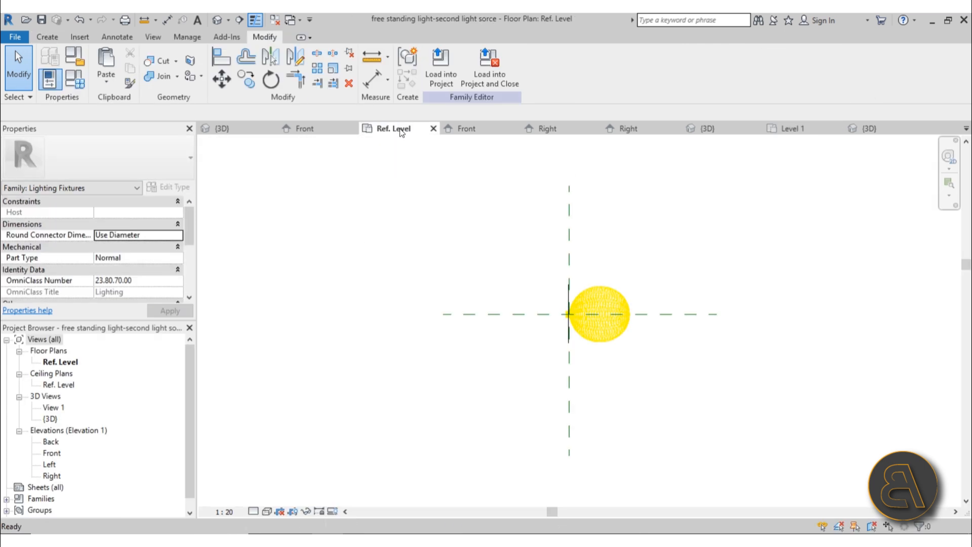
pyautogui.click(322, 129)
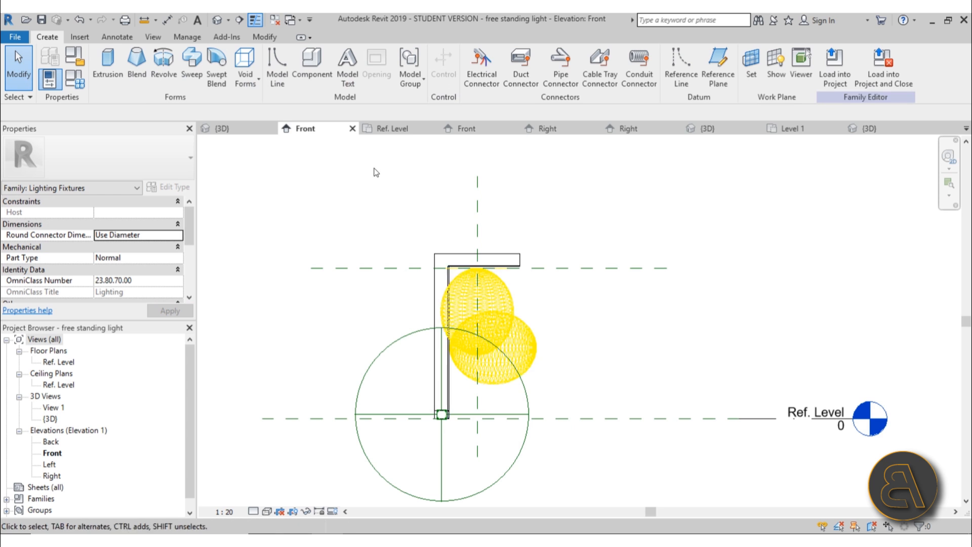
pyautogui.click(832, 84)
pyautogui.click(404, 221)
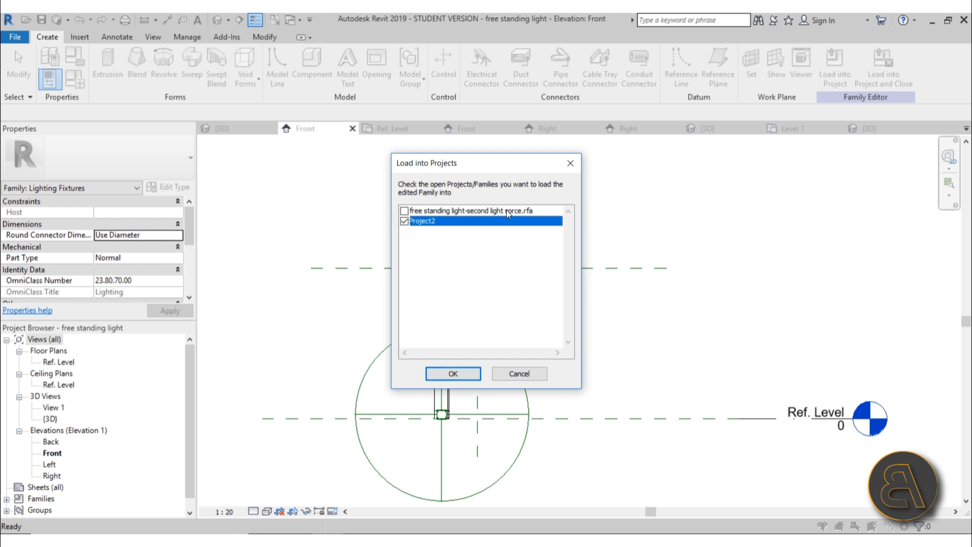
pyautogui.click(446, 374)
# Place one free standing light inside the room on Level 1, centrally near the upper wall in plan
pyautogui.scroll(3, 440, 254)
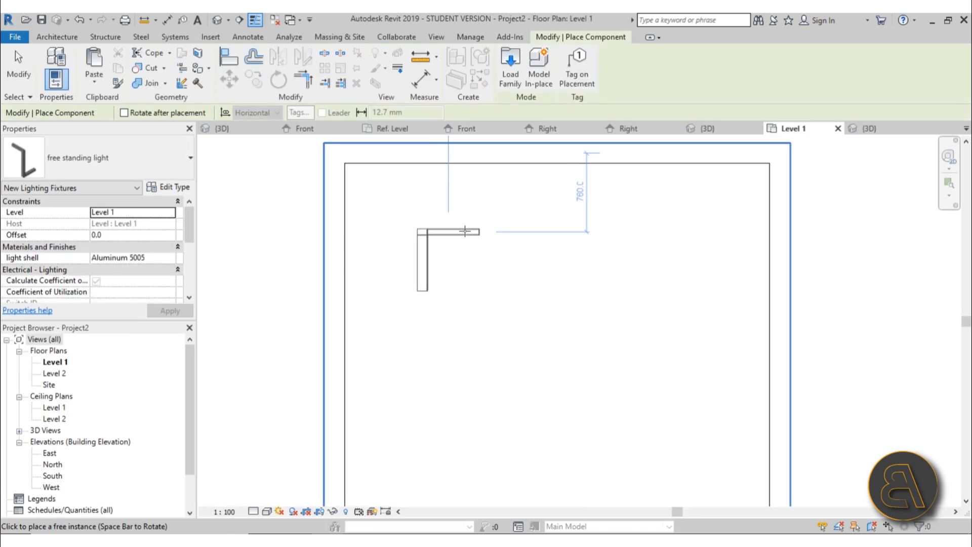
pyautogui.click(556, 210)
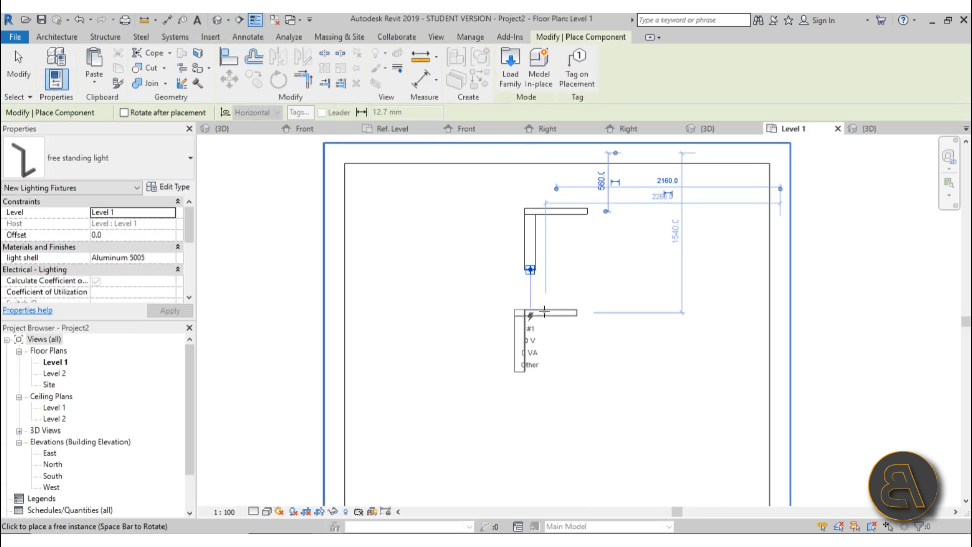
pyautogui.press('Escape')
pyautogui.press('Escape')
# In the free standing light family's Front elevation, associate the electrical connector's Apparent Load Phase 1 with the Apparent Load parameter
pyautogui.click(531, 233)
pyautogui.scroll(5, 559, 287)
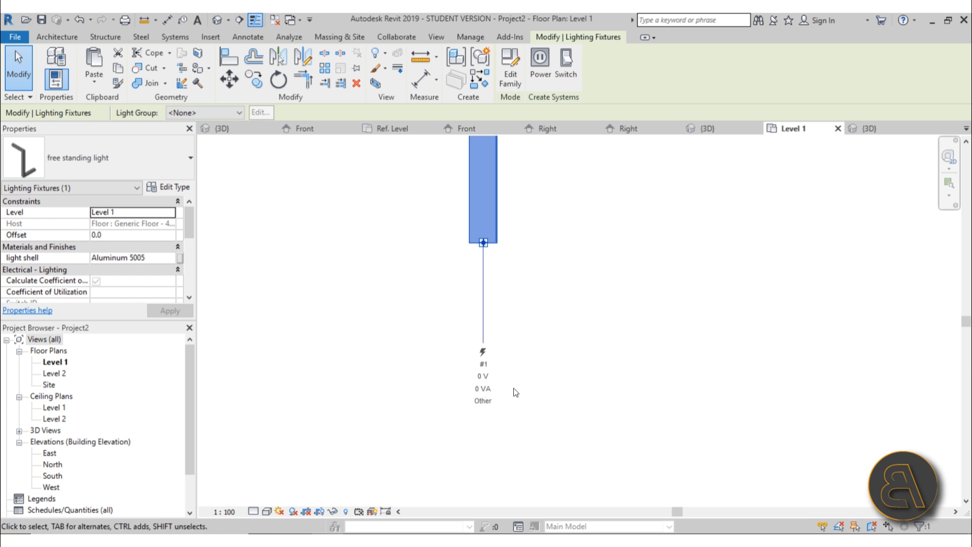
pyautogui.click(552, 126)
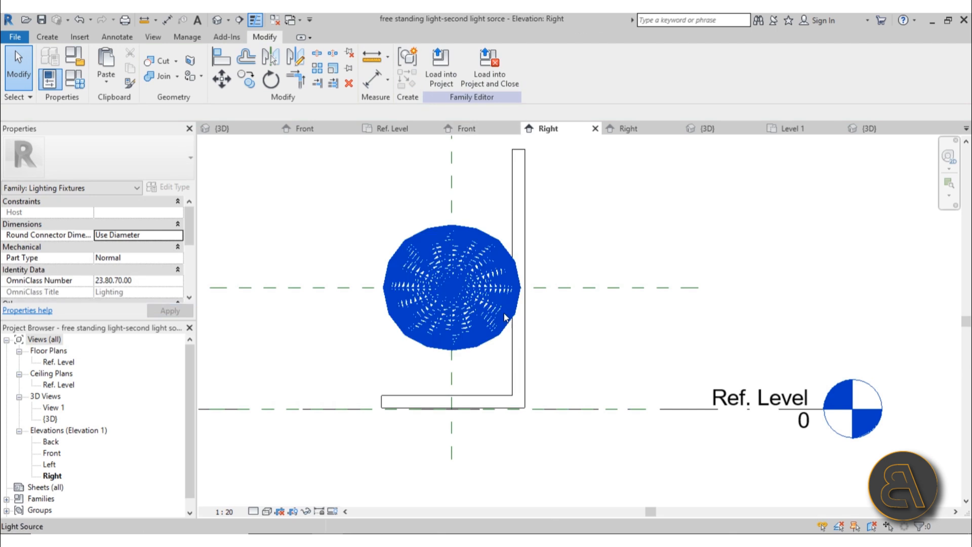
pyautogui.click(216, 21)
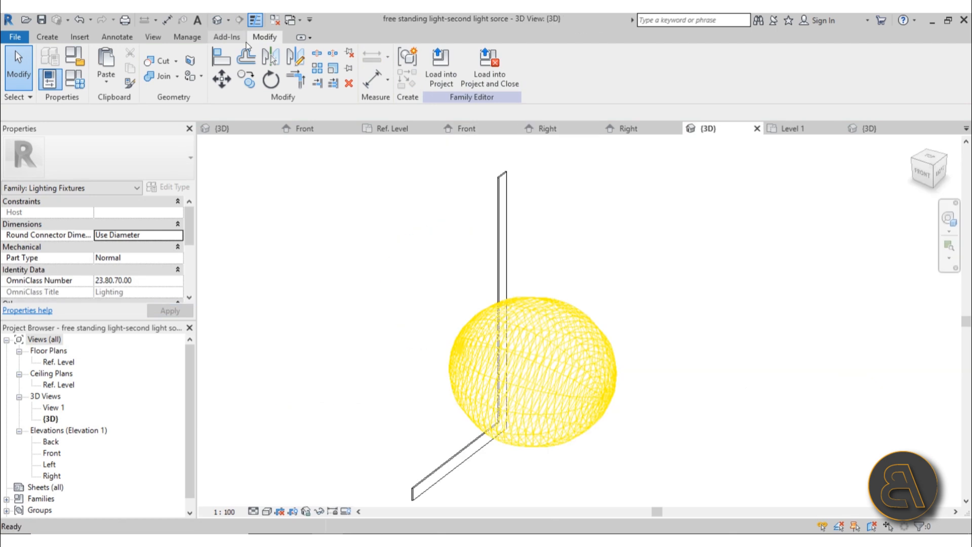
pyautogui.click(296, 127)
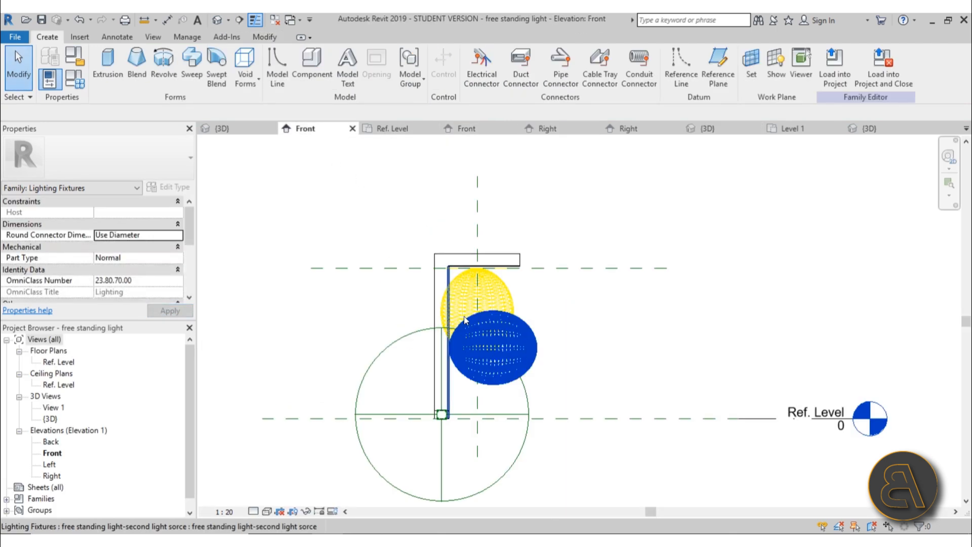
pyautogui.click(400, 345)
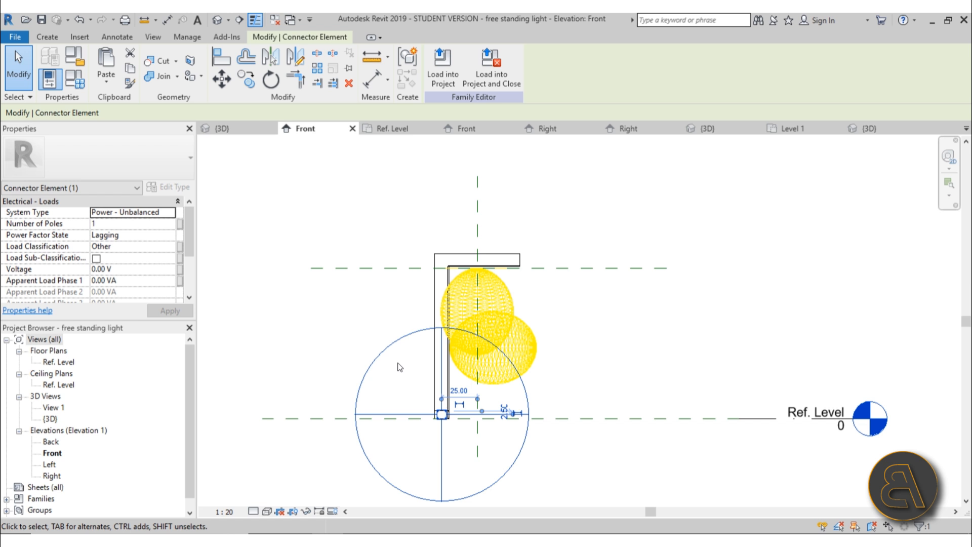
pyautogui.click(181, 281)
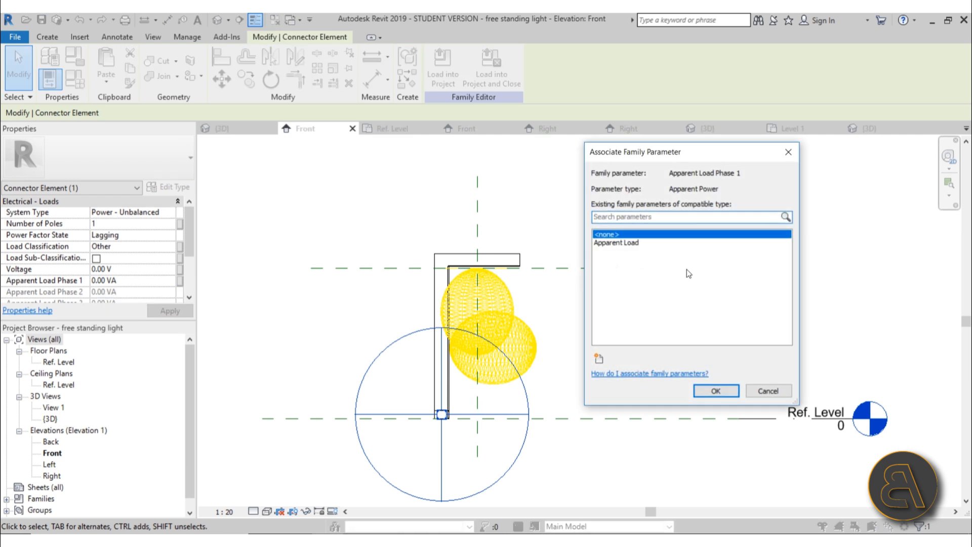
pyautogui.click(631, 243)
pyautogui.click(725, 389)
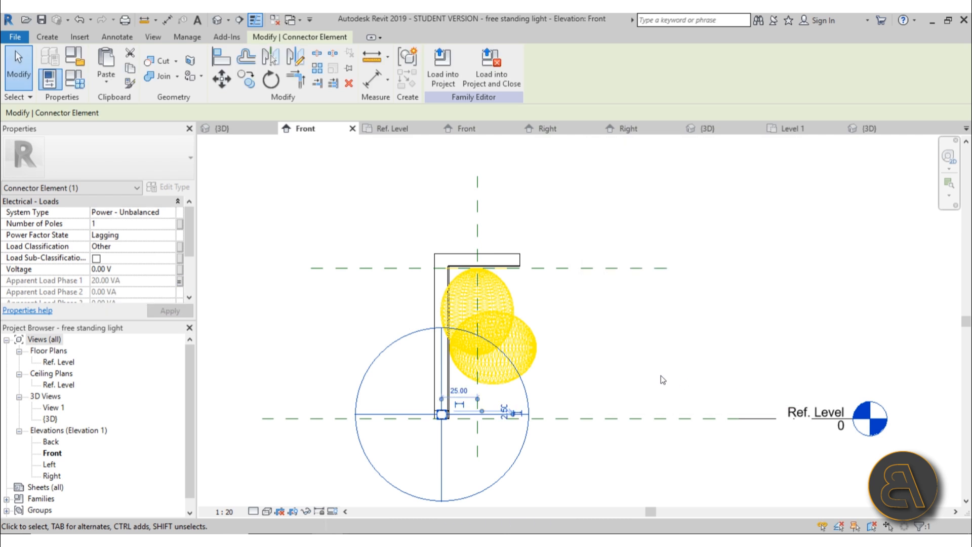
pyautogui.click(661, 375)
pyautogui.click(380, 352)
pyautogui.click(347, 326)
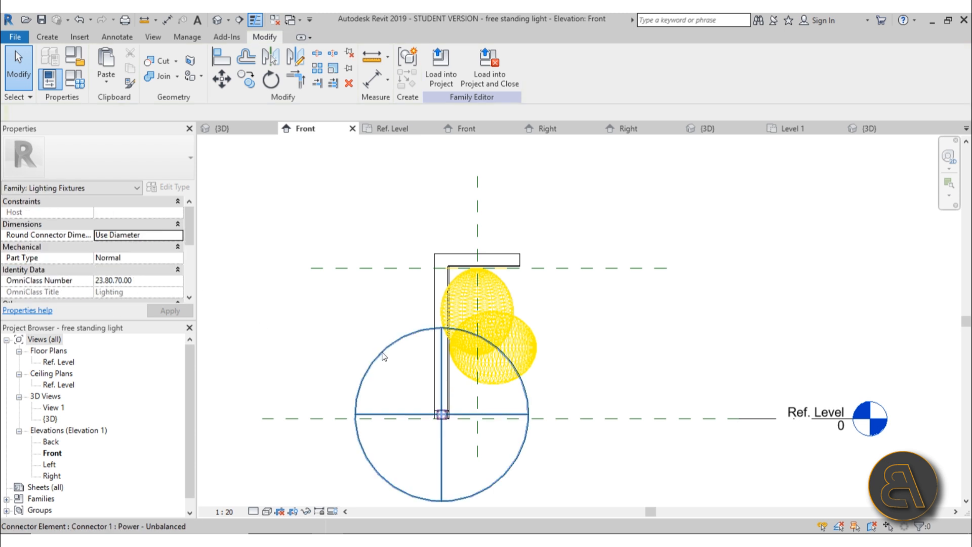
# Create a perspective camera view on Project2's Level 1 plan from inside the room, aimed past the light beyond the upper wall
pyautogui.click(787, 129)
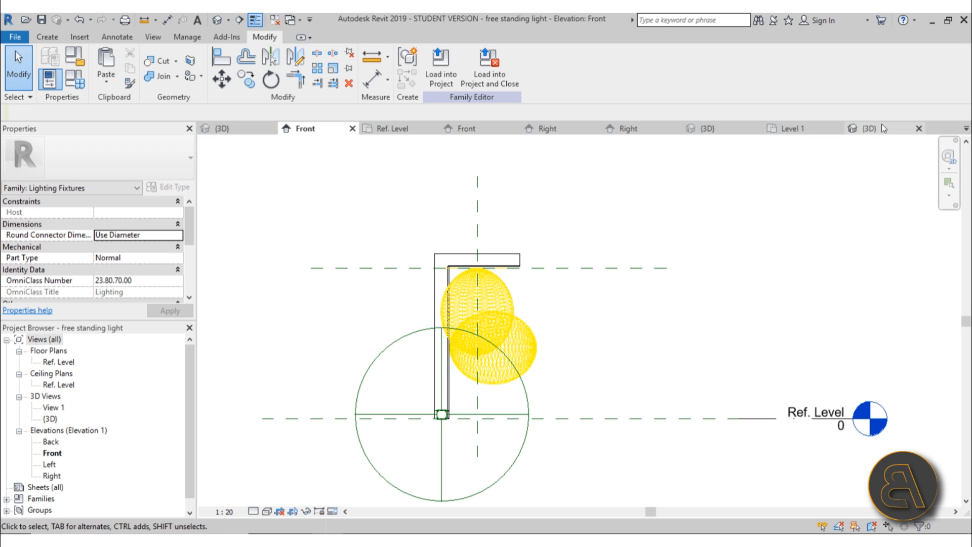
pyautogui.scroll(-4, 476, 344)
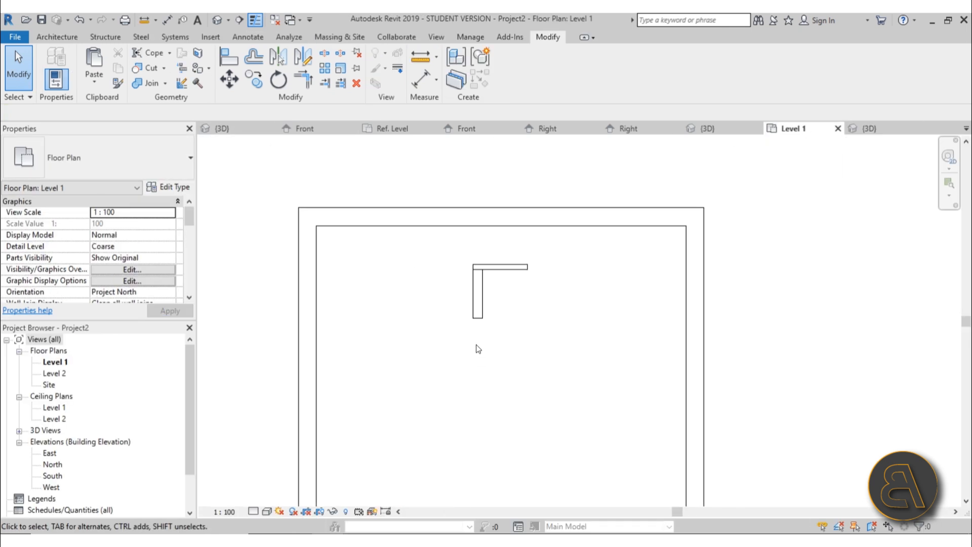
pyautogui.scroll(-1, 479, 286)
pyautogui.moveTo(493, 332); pyautogui.dragTo(449, 290, button='middle')
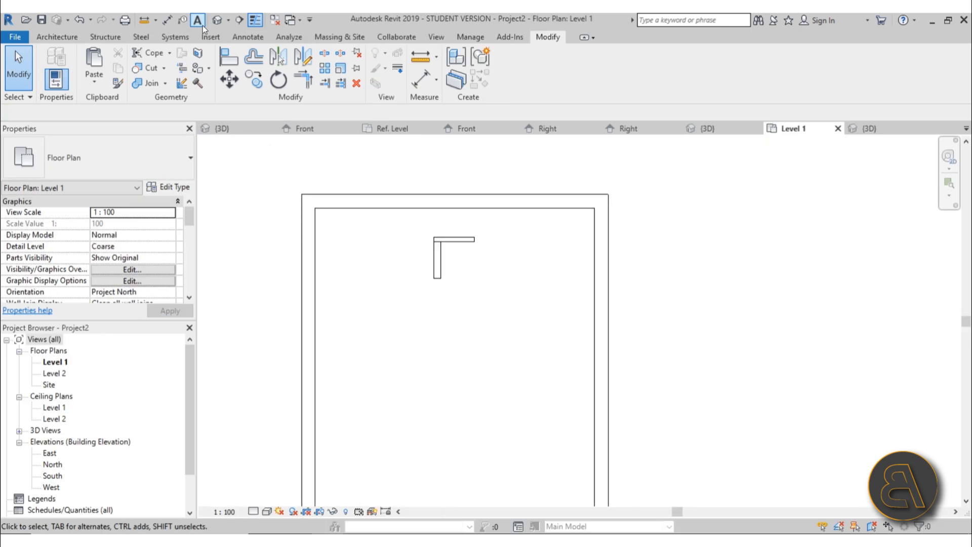
pyautogui.click(227, 22)
pyautogui.click(183, 48)
pyautogui.scroll(-2, 476, 290)
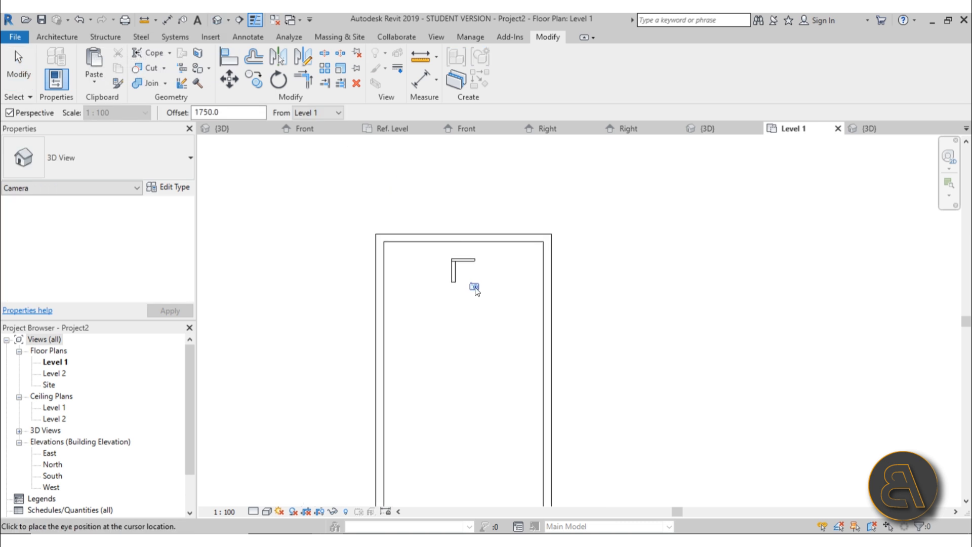
pyautogui.click(501, 432)
pyautogui.click(442, 165)
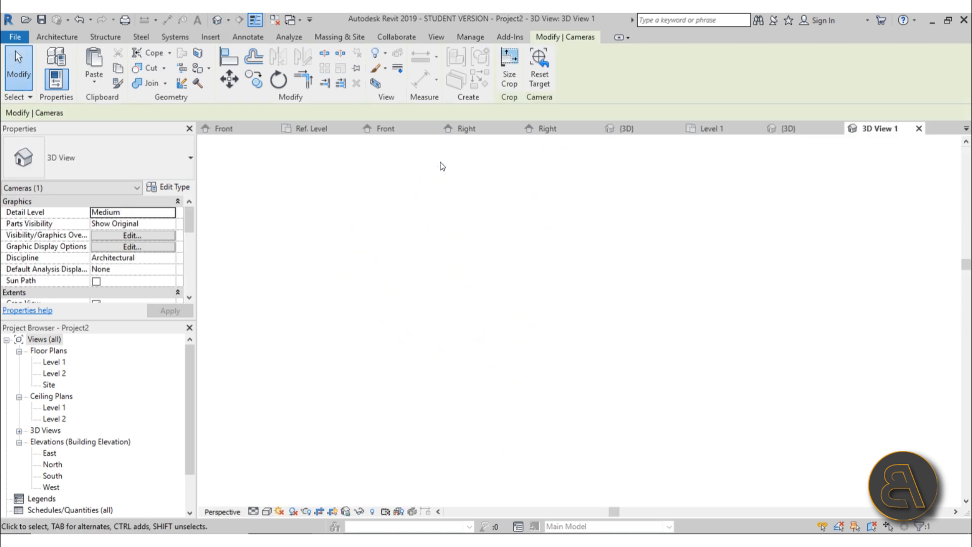
# Tilt the camera view downward with the SteeringWheels Look tool so the light sits higher in the frame with more floor
pyautogui.moveTo(499, 294); pyautogui.dragTo(420, 207, button='middle')
pyautogui.moveTo(489, 222); pyautogui.dragTo(465, 272, button='middle')
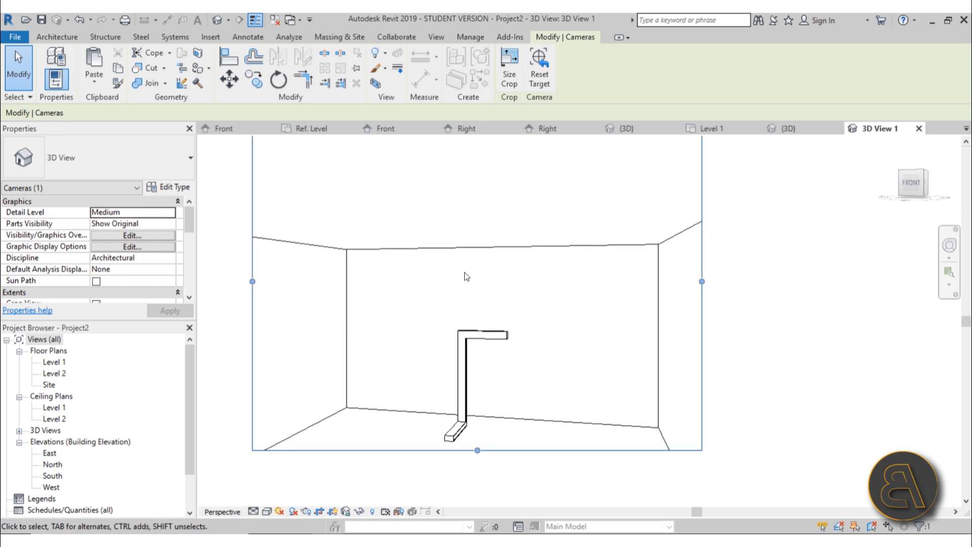
pyautogui.scroll(1, 464, 271)
pyautogui.click(948, 245)
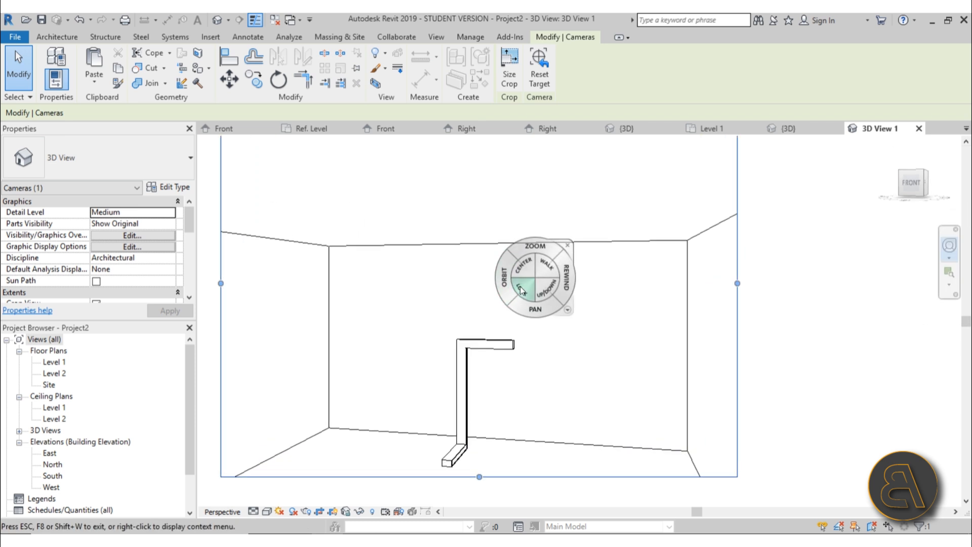
pyautogui.moveTo(520, 287); pyautogui.dragTo(527, 315)
pyautogui.press('Escape')
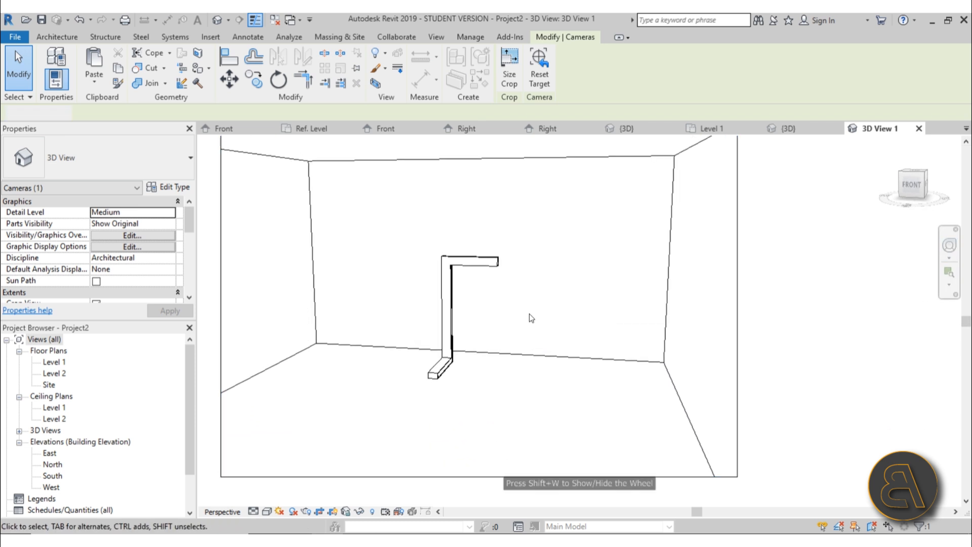
pyautogui.moveTo(557, 276); pyautogui.dragTo(512, 317, button='middle')
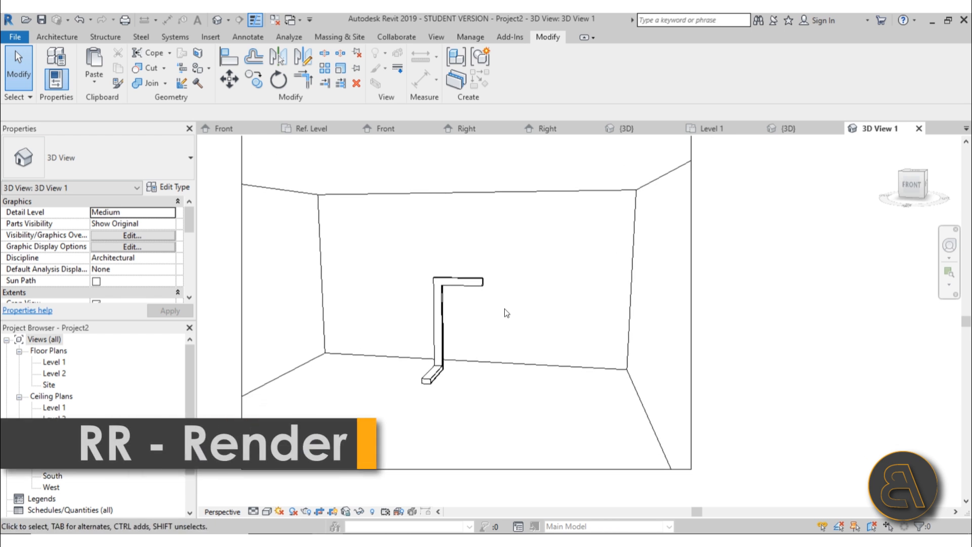
# Start the Rendering settings for the camera view with Medium quality and a printer resolution of 150 DPI
pyautogui.press('r')
pyautogui.press('r')
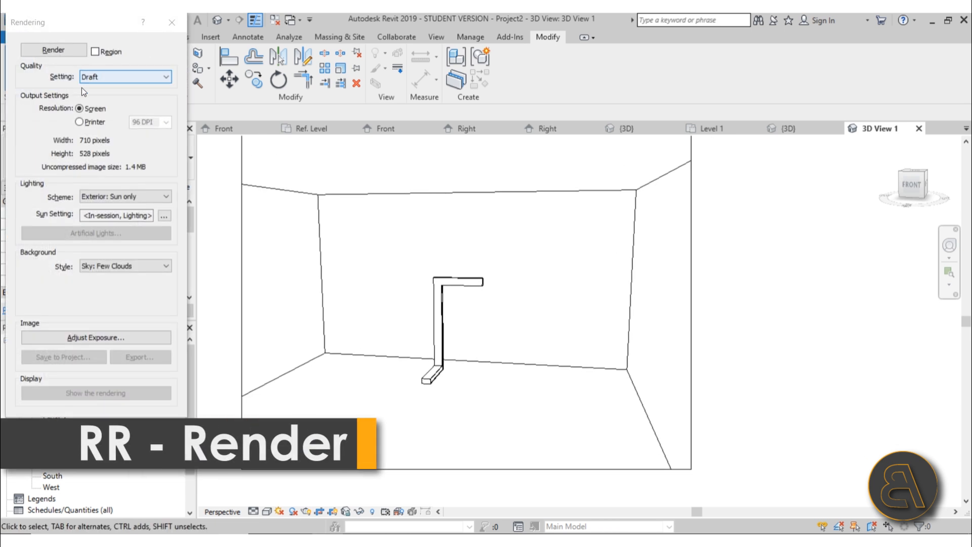
pyautogui.click(97, 80)
pyautogui.click(97, 80)
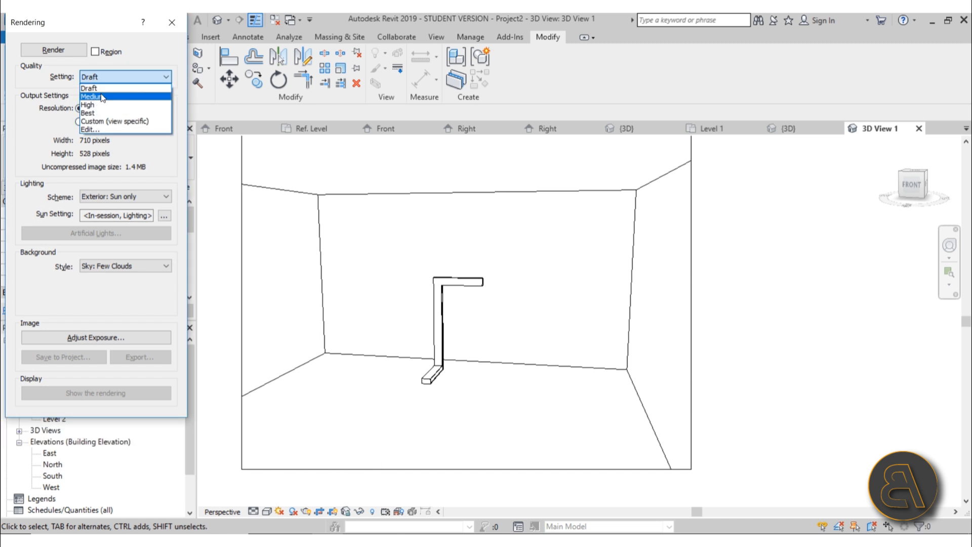
pyautogui.click(101, 96)
pyautogui.click(96, 78)
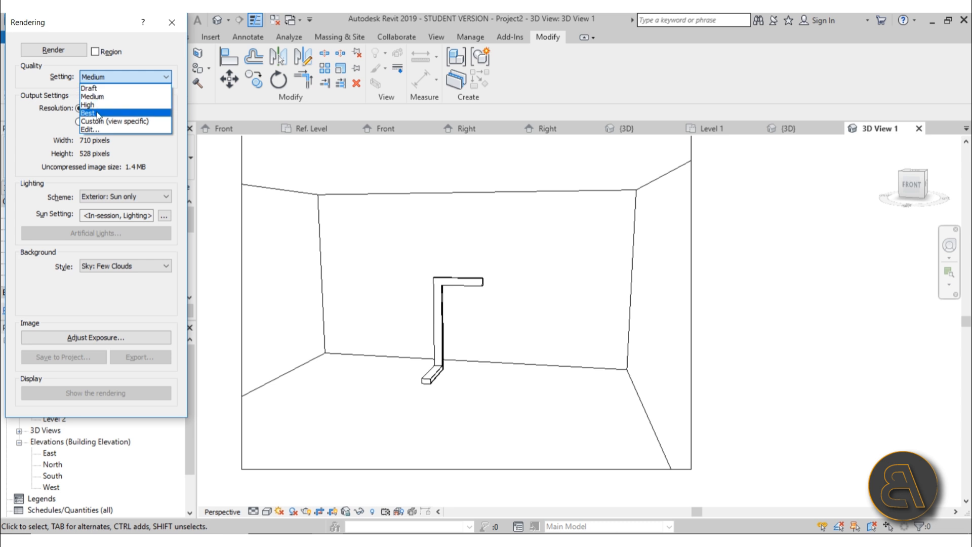
pyautogui.click(99, 96)
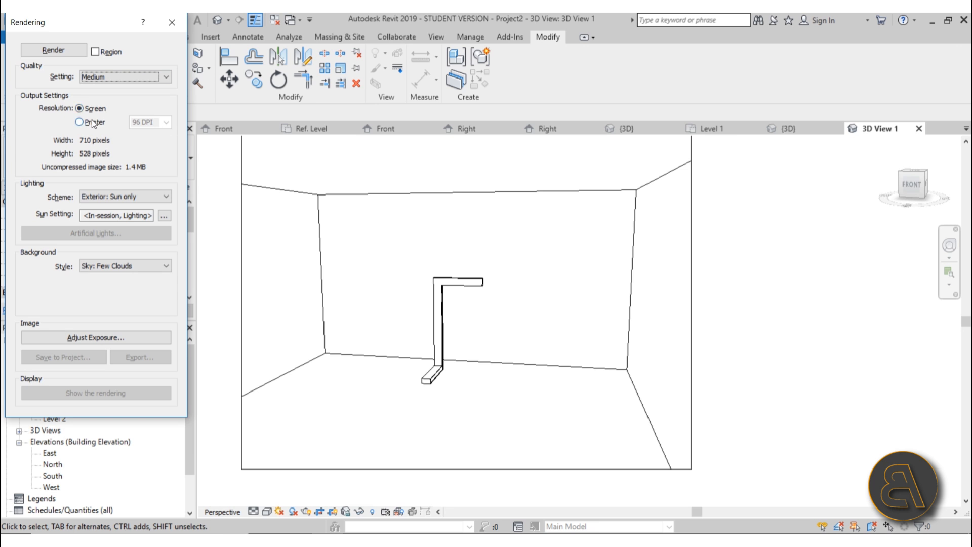
pyautogui.click(91, 122)
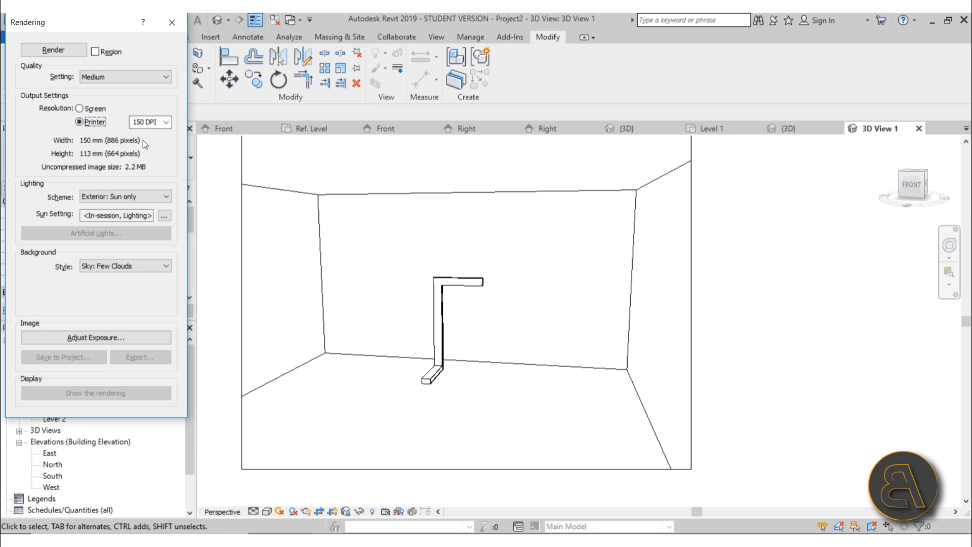
# Set the lighting scheme to Interior: Artificial only and dim the ungrouped free standing light to 0.5
pyautogui.click(123, 196)
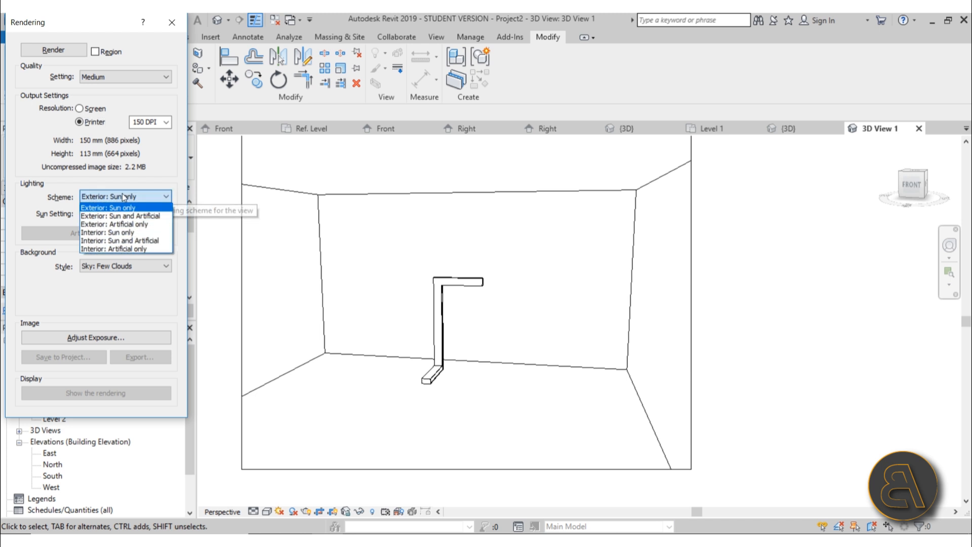
pyautogui.click(117, 248)
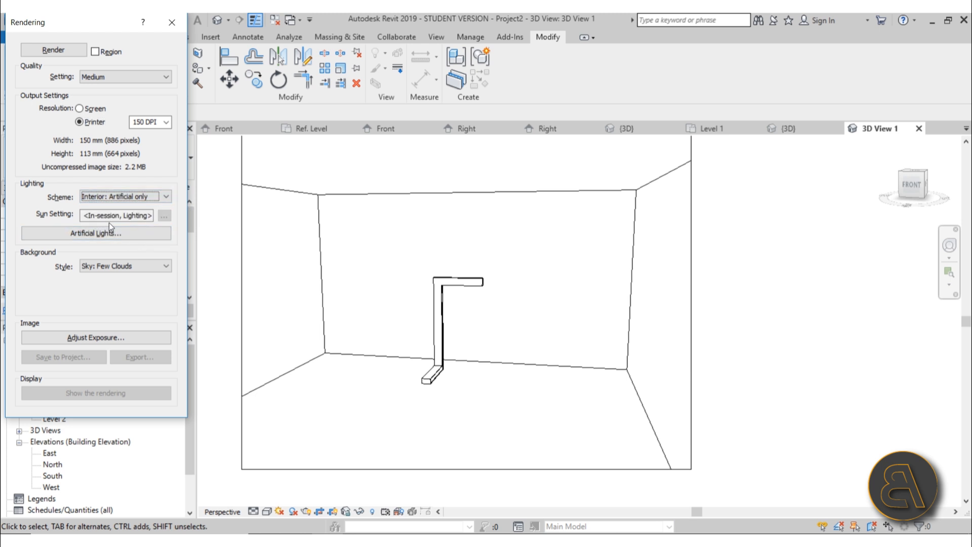
pyautogui.click(130, 232)
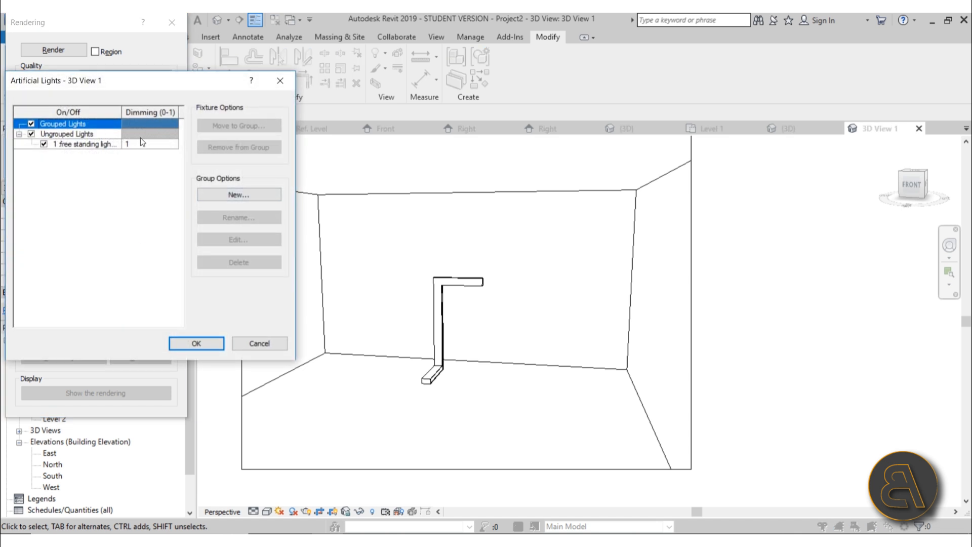
pyautogui.click(130, 145)
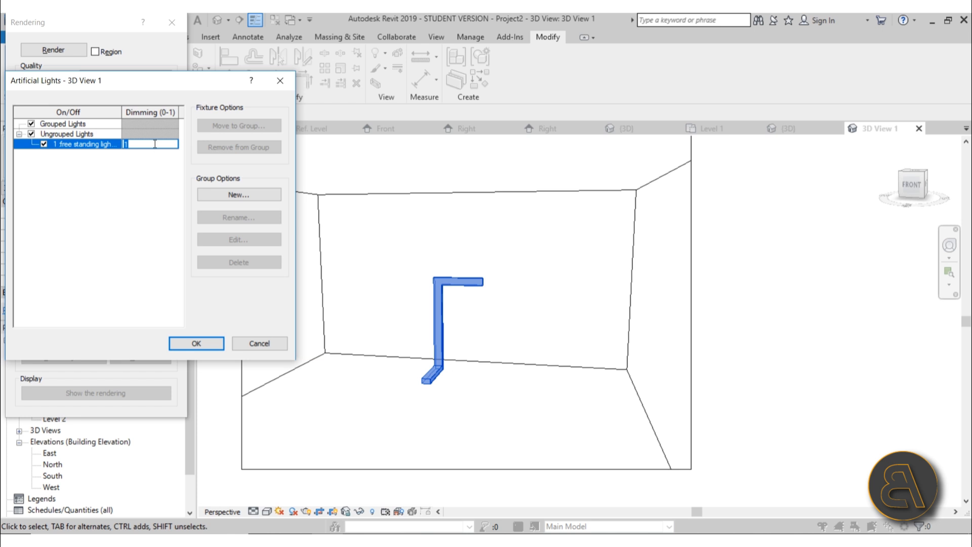
pyautogui.write('.5')
pyautogui.click(211, 344)
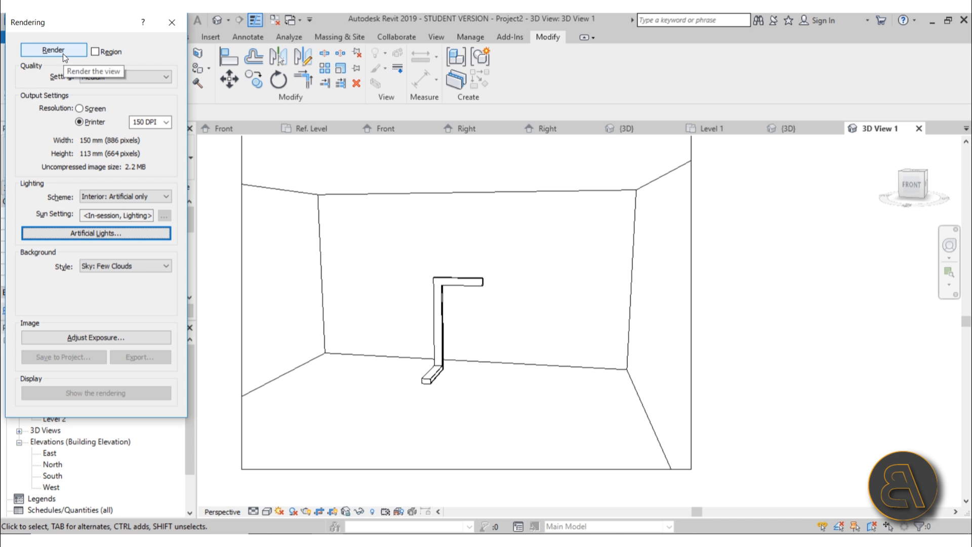
# Render the camera view and darken the image by setting its exposure value to about 11.33
pyautogui.click(63, 54)
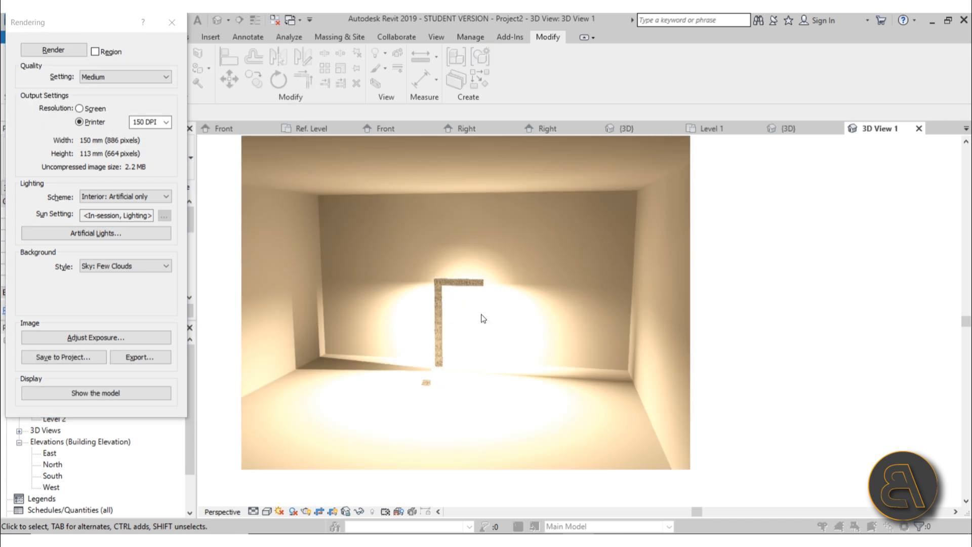
pyautogui.click(80, 338)
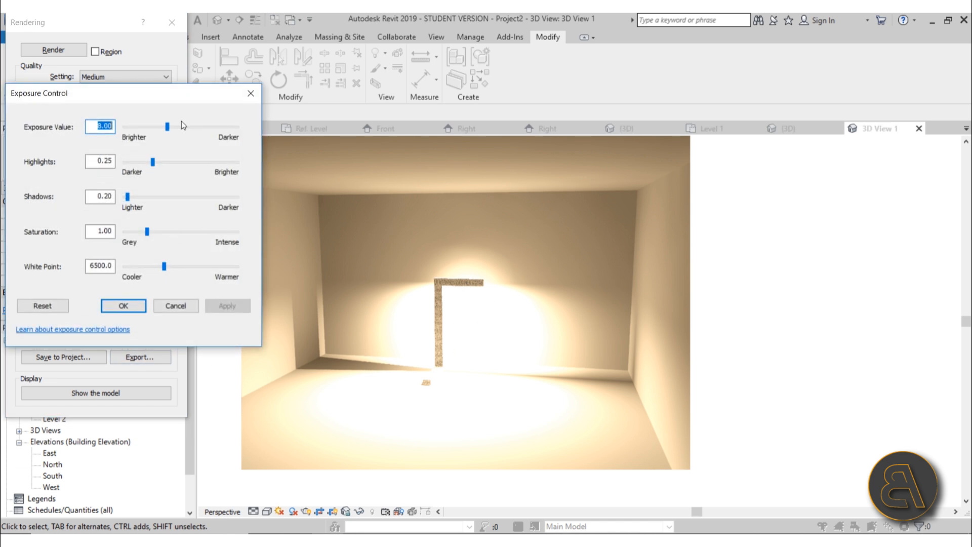
pyautogui.moveTo(168, 126)
pyautogui.mouseDown()
pyautogui.moveTo(190, 133)
pyautogui.moveTo(182, 129)
pyautogui.mouseUp()
pyautogui.click(242, 306)
pyautogui.click(241, 313)
pyautogui.click(229, 307)
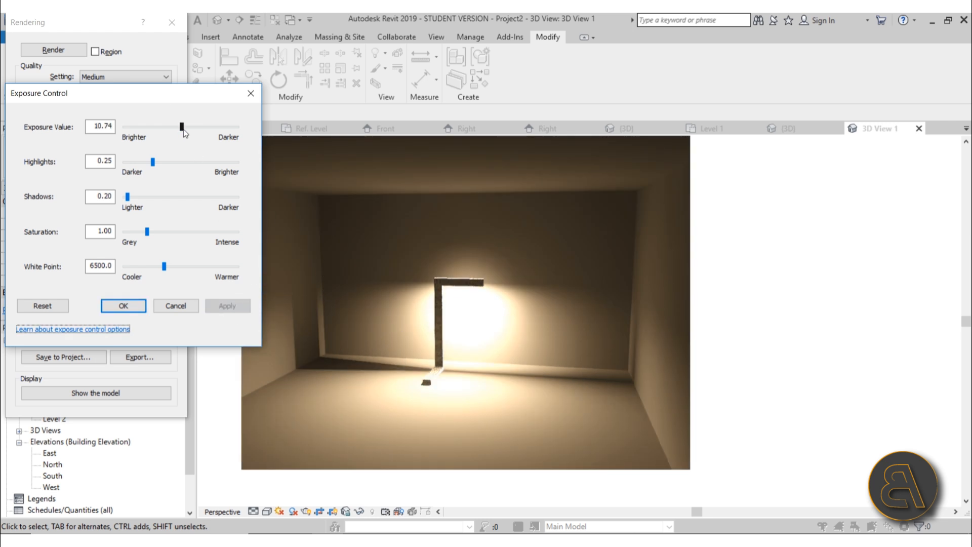
pyautogui.moveTo(183, 130); pyautogui.dragTo(184, 129)
pyautogui.click(243, 309)
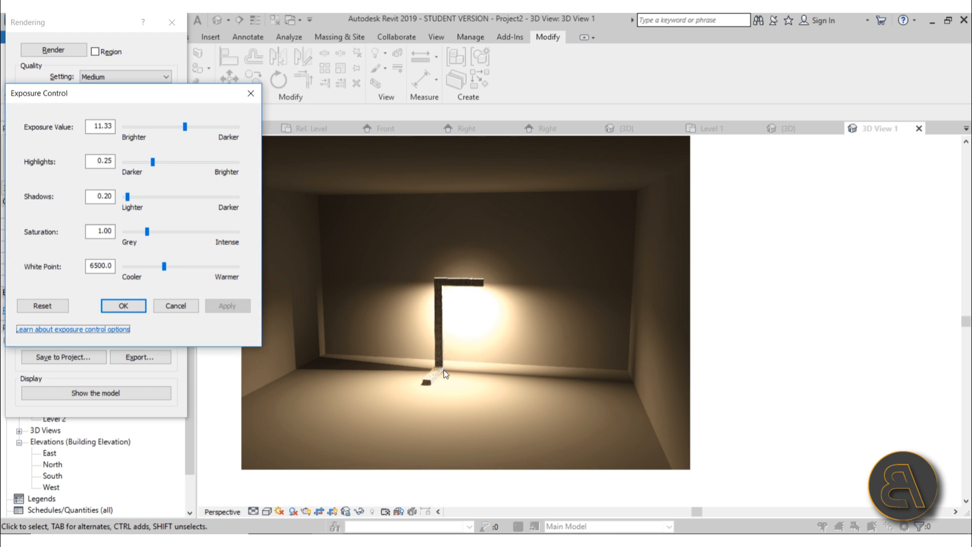
pyautogui.click(138, 307)
# Examine the rendered light up close, from the glow on the wall to the base's surfaces on the floor
pyautogui.scroll(5, 486, 392)
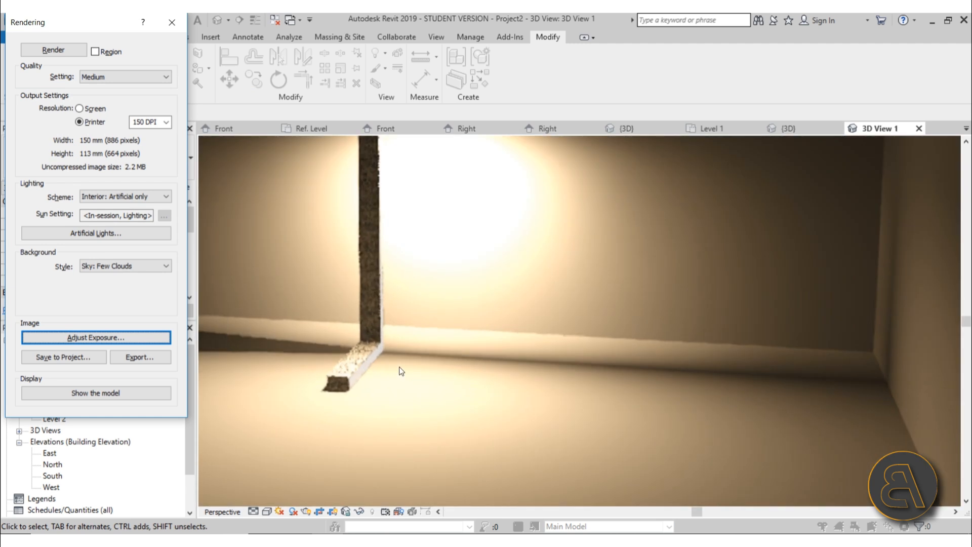
pyautogui.scroll(2, 343, 400)
pyautogui.scroll(-2, 353, 396)
pyautogui.moveTo(471, 302); pyautogui.dragTo(432, 476, button='middle')
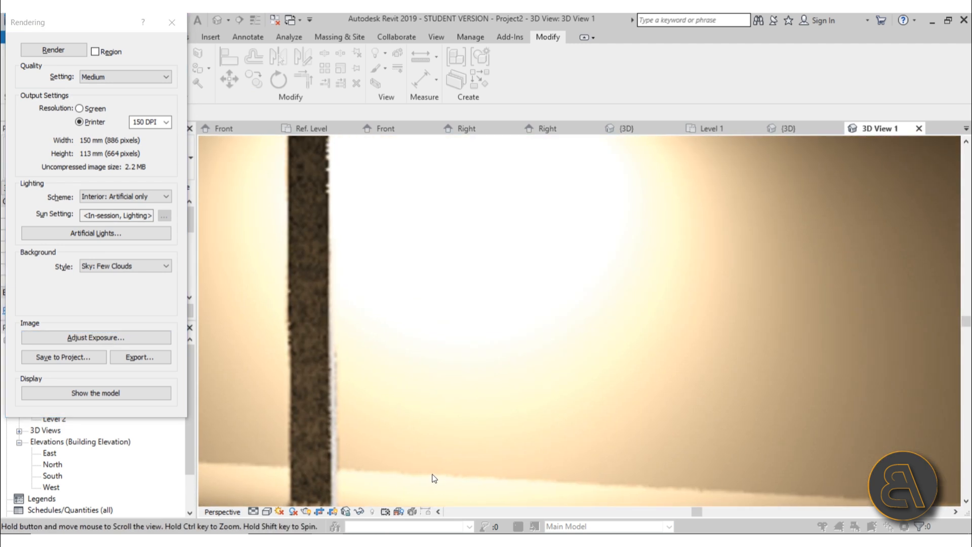
pyautogui.scroll(-1, 418, 376)
pyautogui.scroll(8, 417, 378)
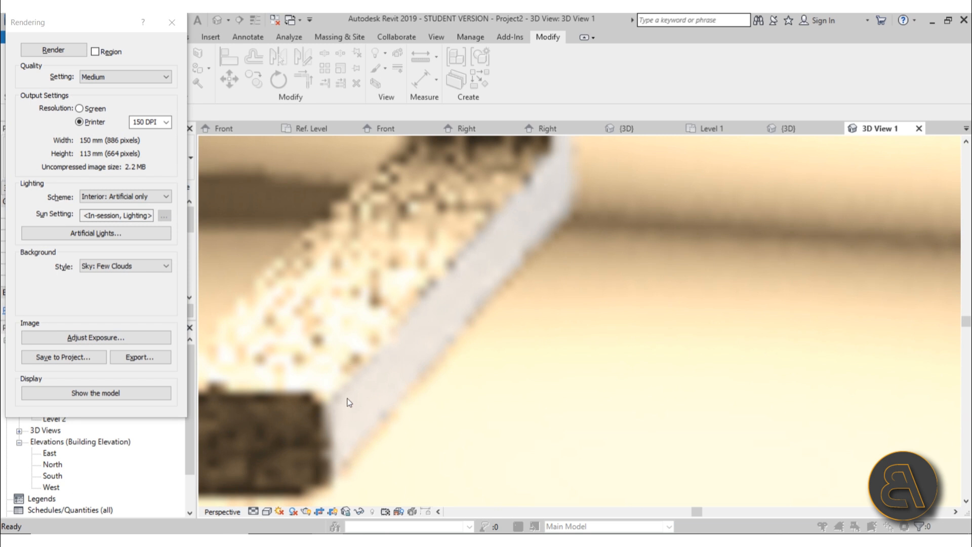
pyautogui.scroll(-3, 375, 430)
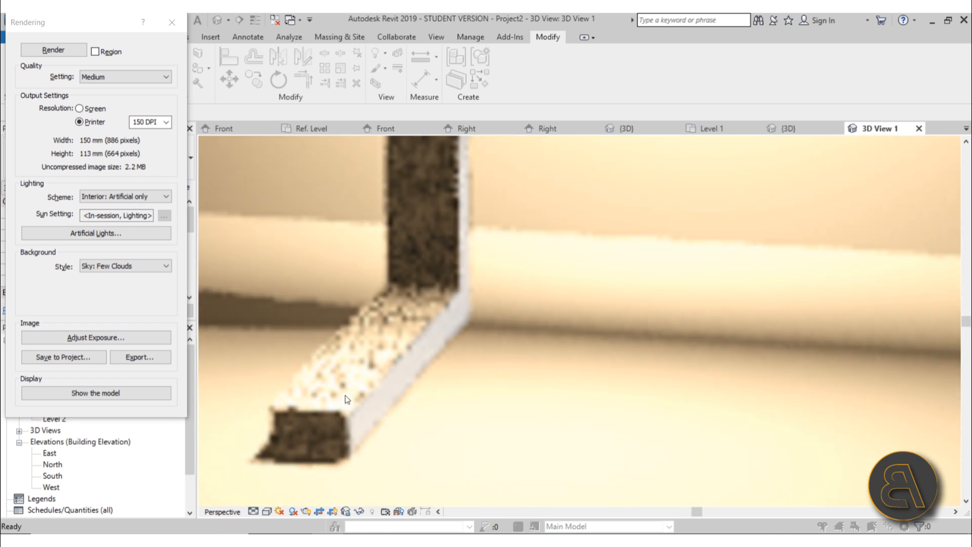
pyautogui.scroll(-5, 450, 331)
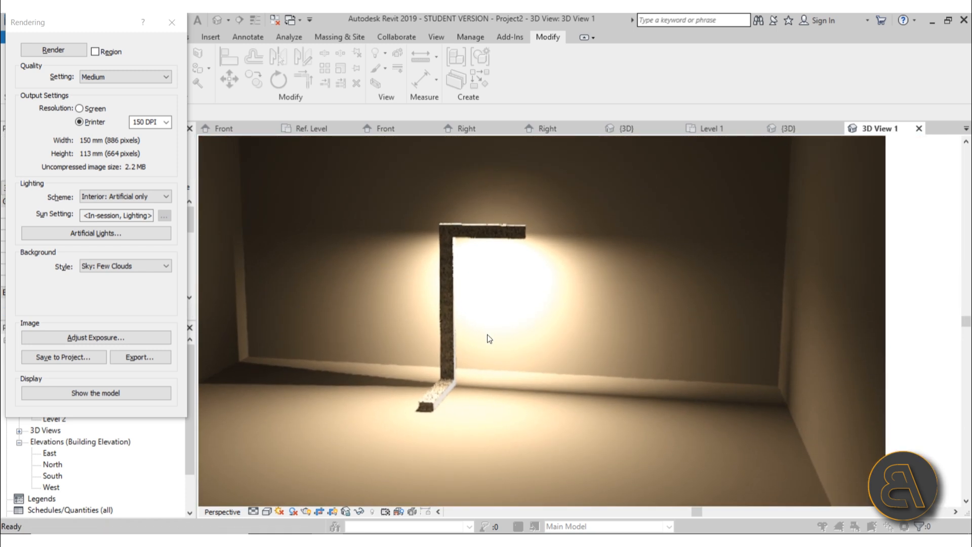
pyautogui.moveTo(490, 348); pyautogui.dragTo(490, 352, button='middle')
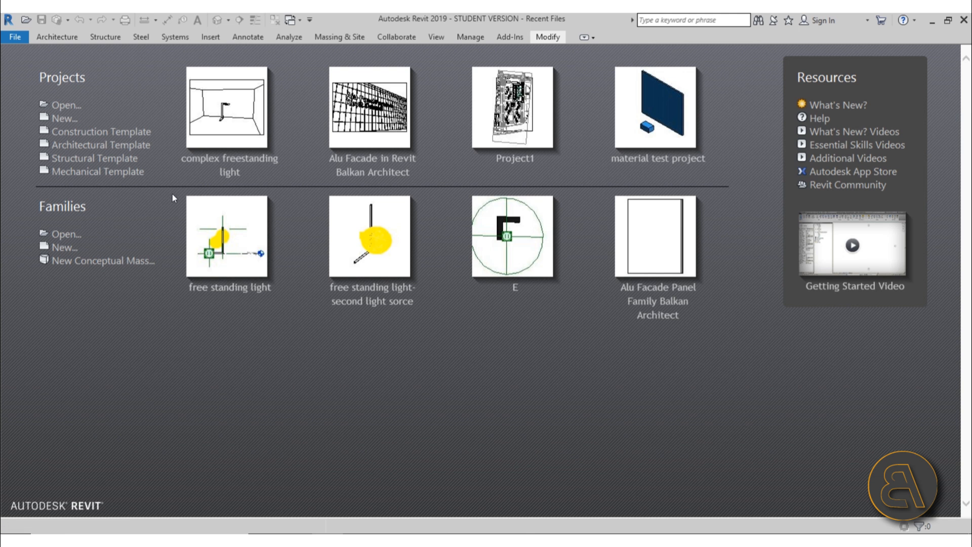
# Create a new family from the Metric Generic Model line based template
pyautogui.click(61, 249)
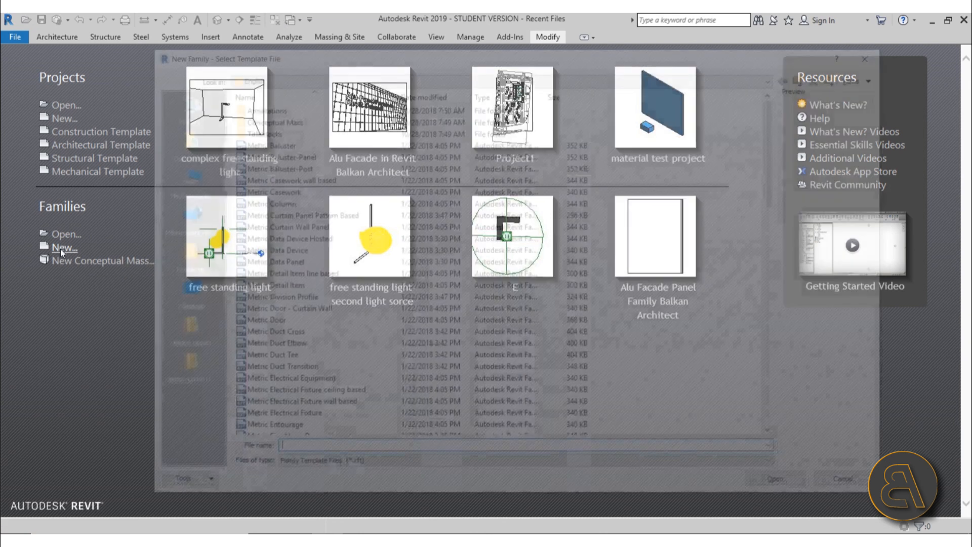
pyautogui.scroll(-5, 344, 282)
pyautogui.scroll(-2, 344, 282)
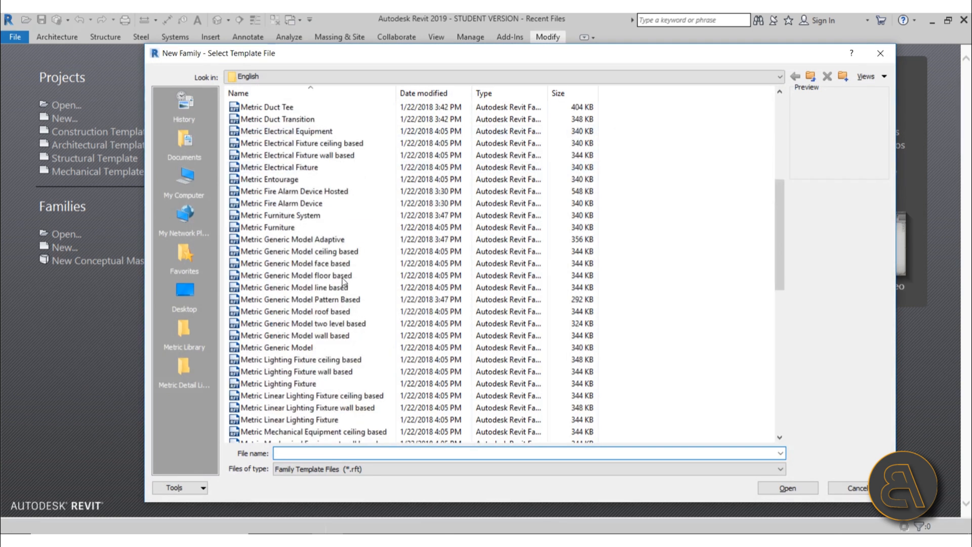
pyautogui.scroll(-1, 344, 282)
pyautogui.scroll(1, 342, 282)
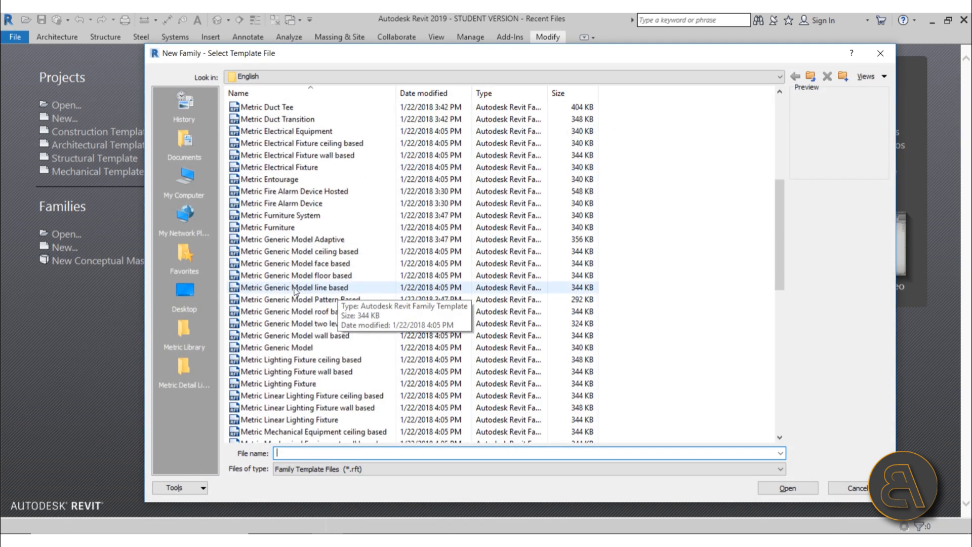
pyautogui.click(338, 288)
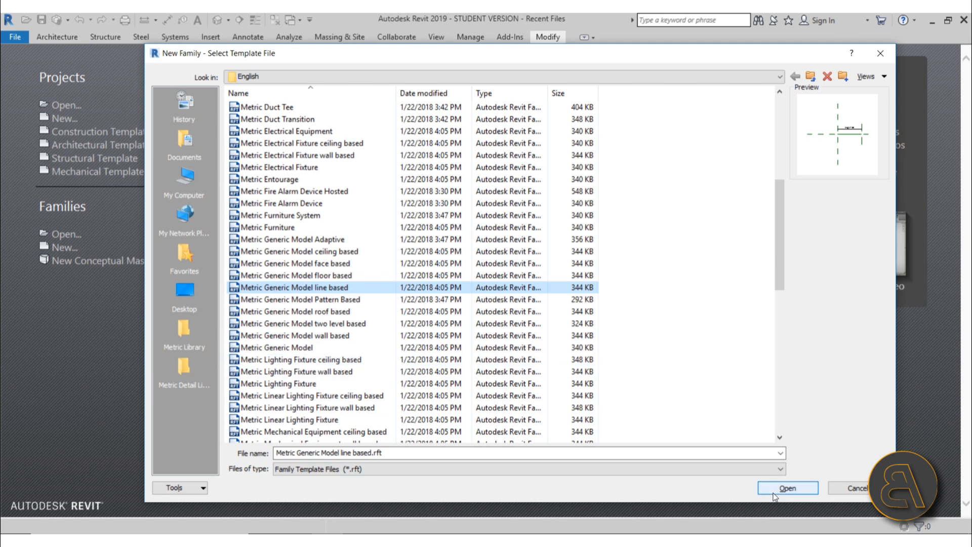
pyautogui.click(788, 488)
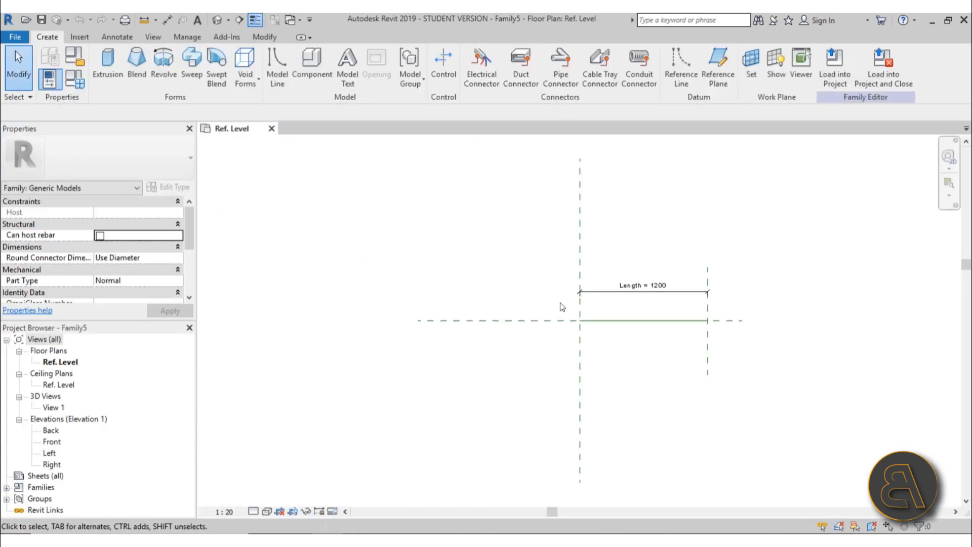
# Inspect the template's left and right reference planes and the reference line between them in plan
pyautogui.moveTo(560, 304); pyautogui.dragTo(451, 299, button='middle')
pyautogui.scroll(4, 446, 304)
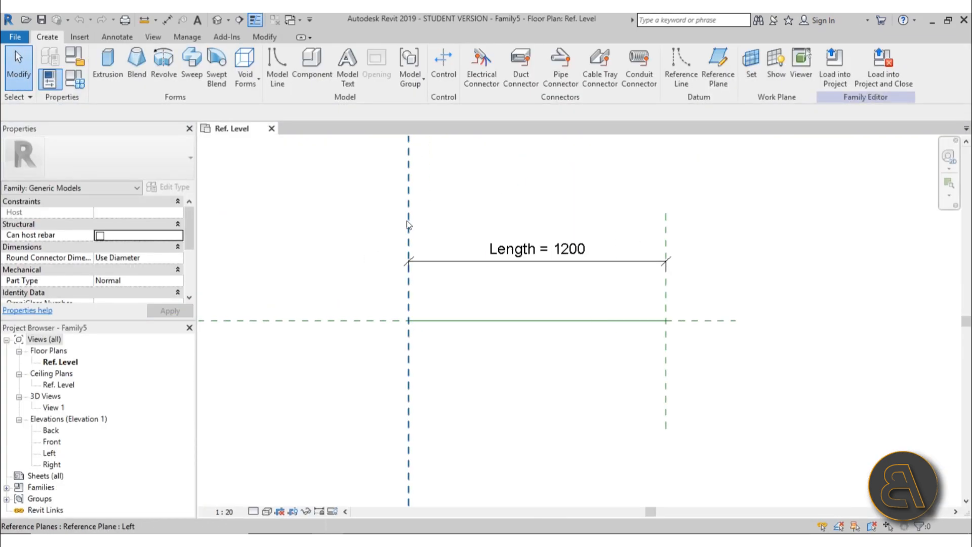
pyautogui.click(409, 306)
pyautogui.click(667, 231)
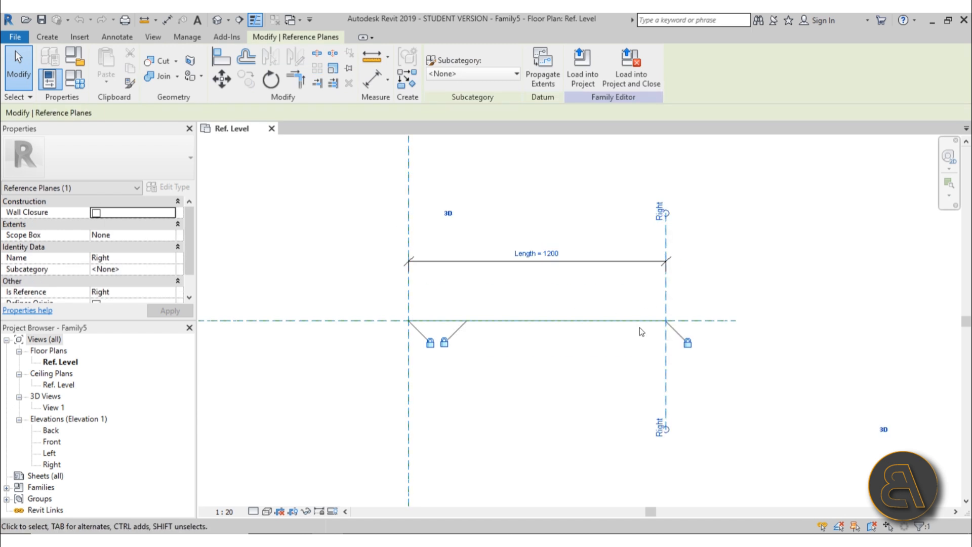
pyautogui.click(543, 321)
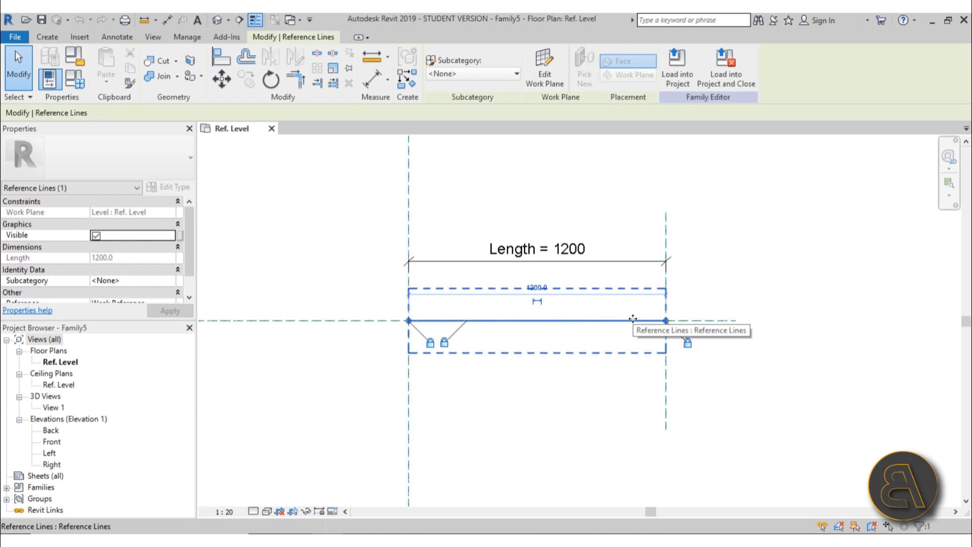
# Examine the reference line in 3D and review the family's Length parameter without changing it
pyautogui.click(217, 20)
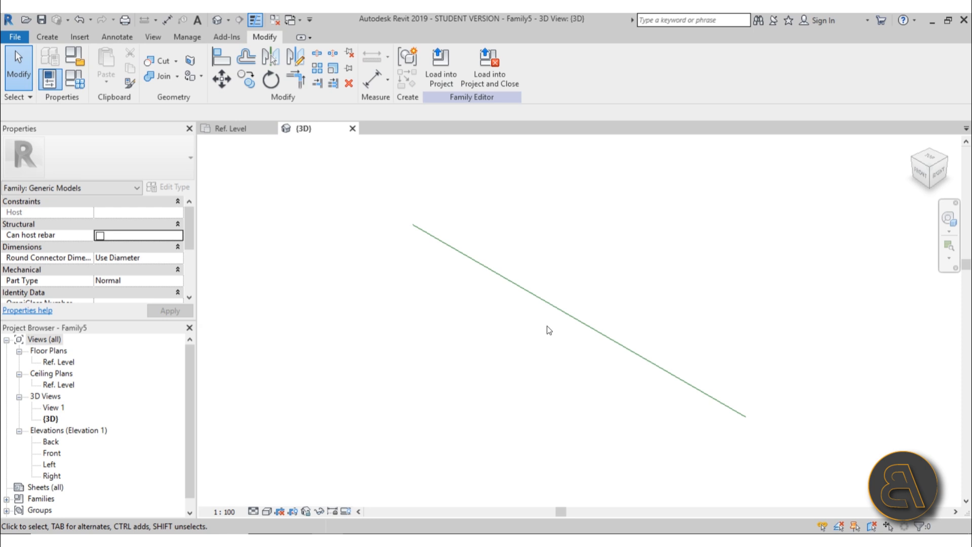
pyautogui.click(586, 322)
pyautogui.click(470, 368)
pyautogui.click(74, 85)
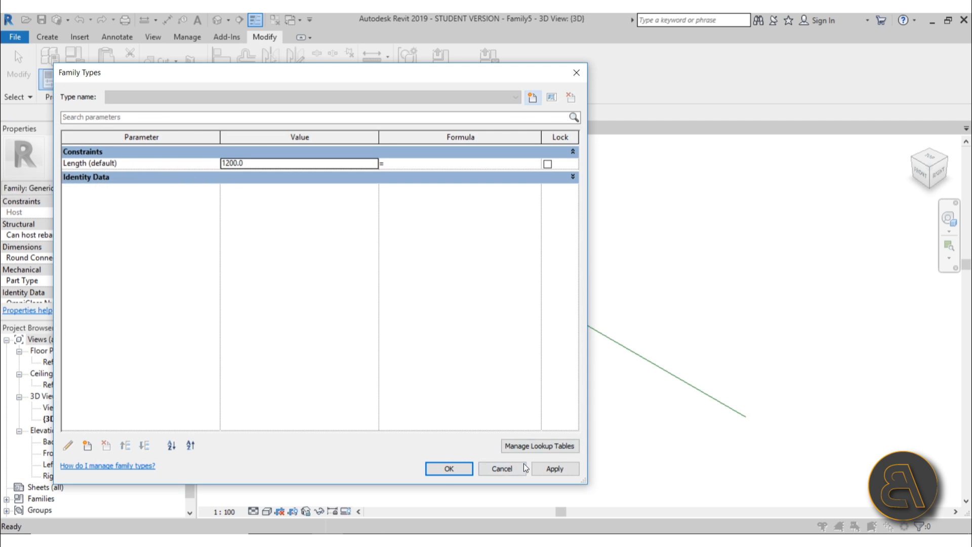
pyautogui.click(486, 472)
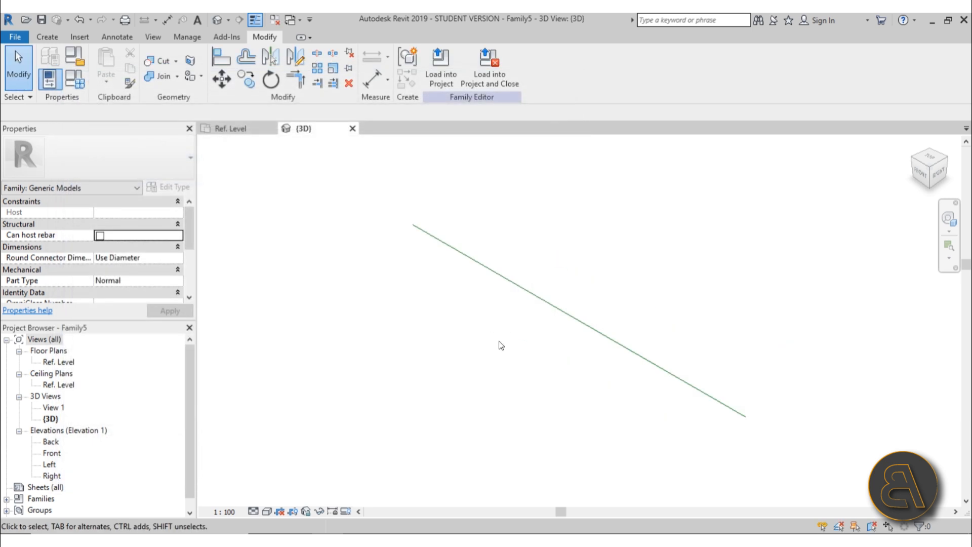
# Start an extrusion on the Ref. Level plan and sketch a rectangle about 1200 by 29 mm along the reference line
pyautogui.click(63, 364)
pyautogui.doubleClick(63, 364)
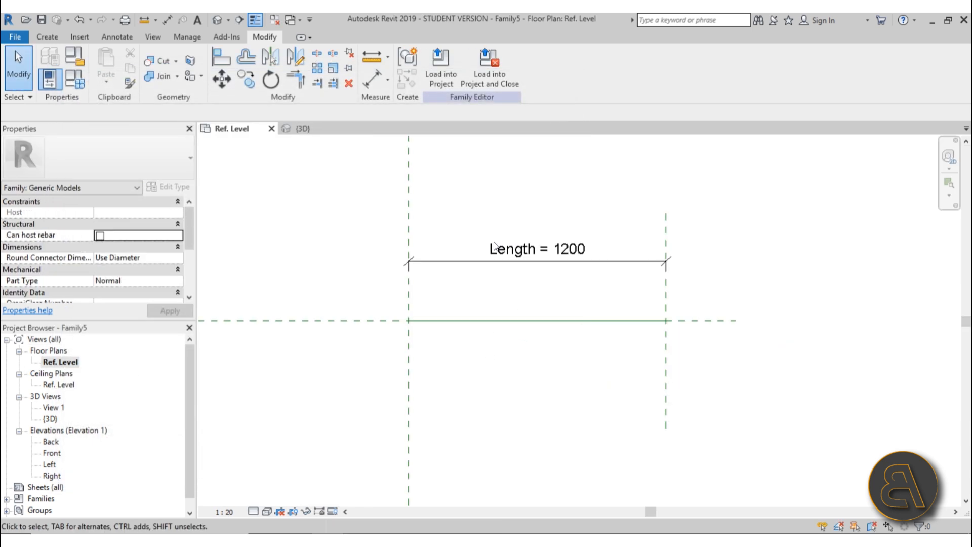
pyautogui.click(98, 74)
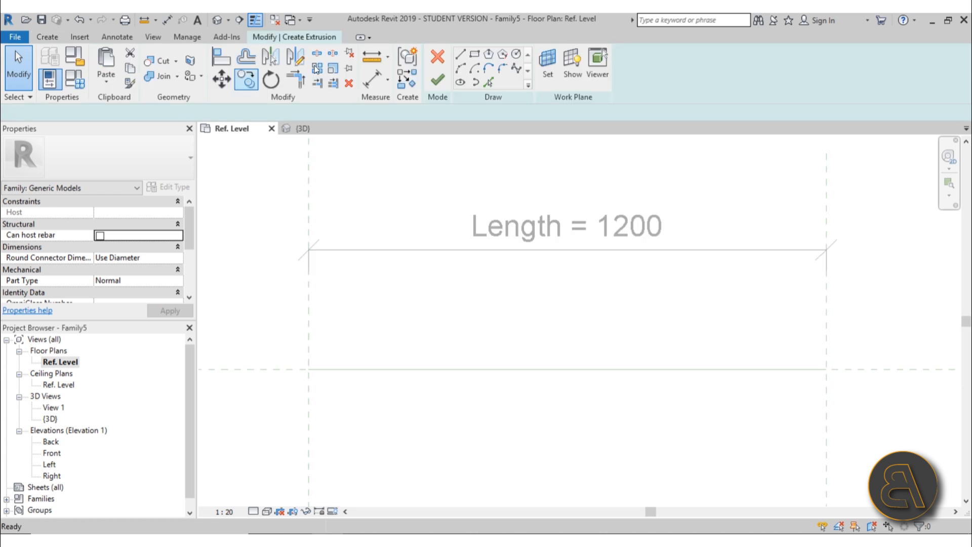
pyautogui.click(478, 56)
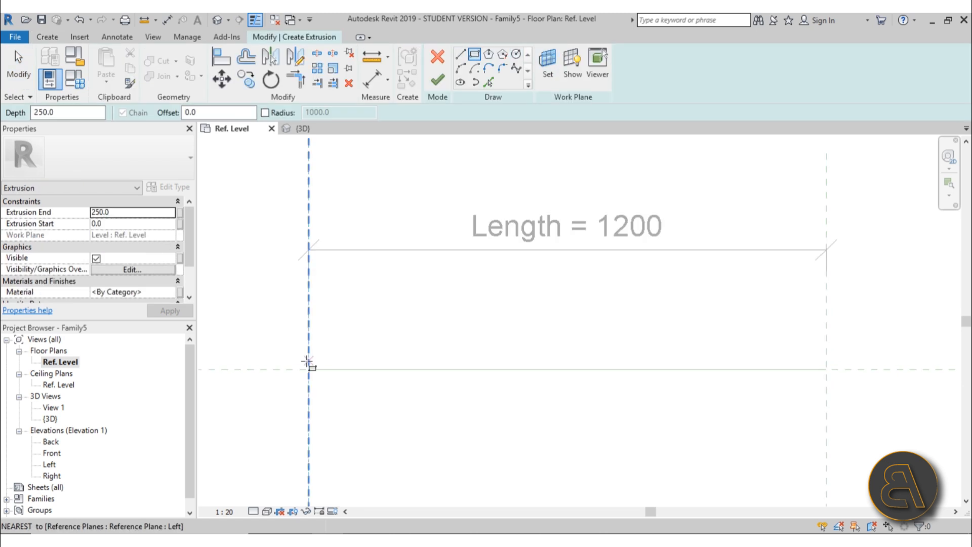
pyautogui.click(310, 369)
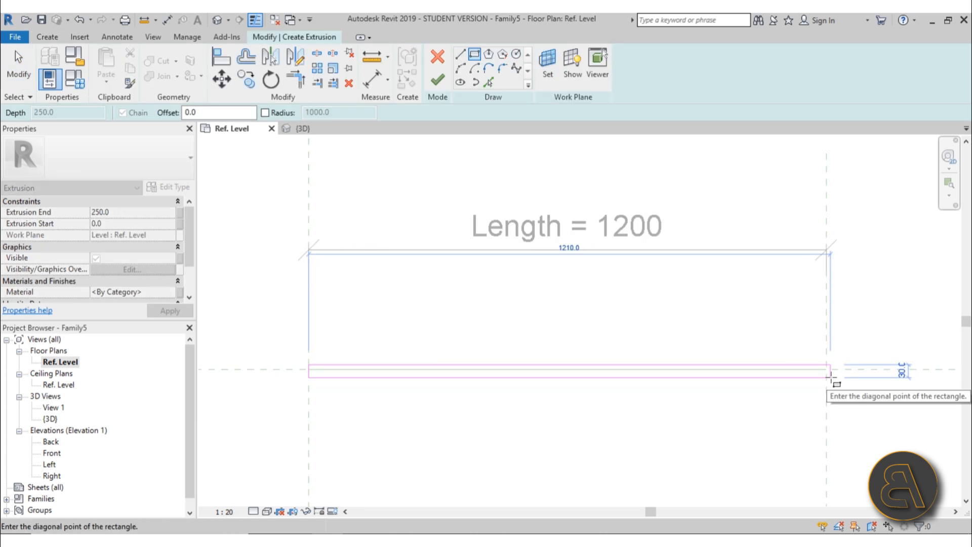
pyautogui.click(826, 377)
pyautogui.click(19, 66)
# Lock the rectangle's short ends to the left and right reference planes and finish the extrusion sketch
pyautogui.scroll(5, 311, 354)
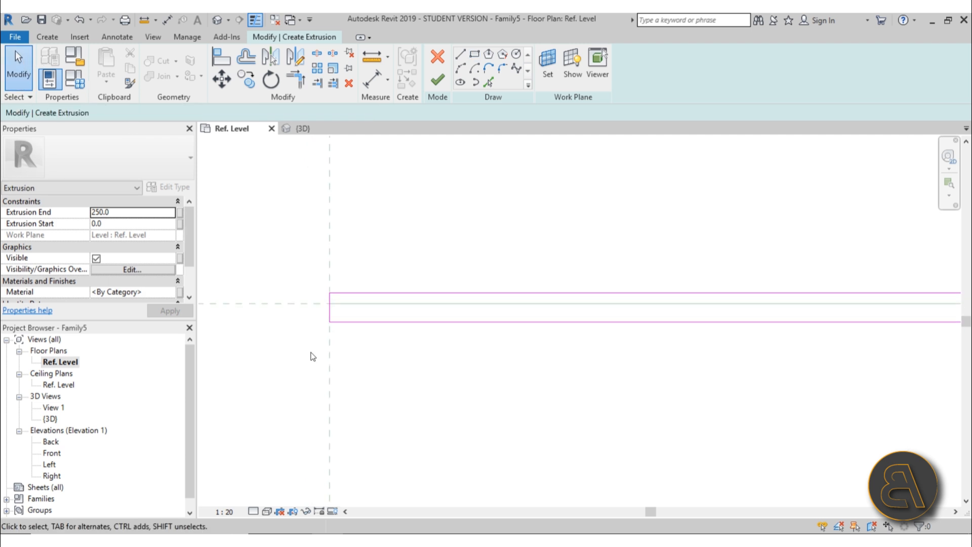
pyautogui.click(333, 310)
pyautogui.moveTo(333, 307); pyautogui.dragTo(333, 307)
pyautogui.click(354, 341)
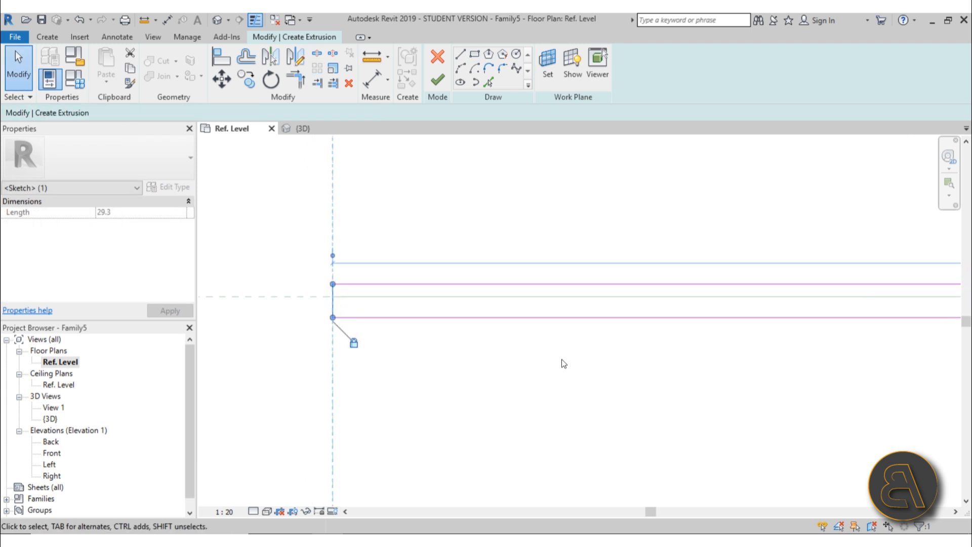
pyautogui.scroll(-3, 562, 361)
pyautogui.moveTo(653, 364); pyautogui.dragTo(216, 313, button='middle')
pyautogui.scroll(3, 658, 293)
pyautogui.moveTo(616, 282); pyautogui.dragTo(617, 281)
pyautogui.click(593, 258)
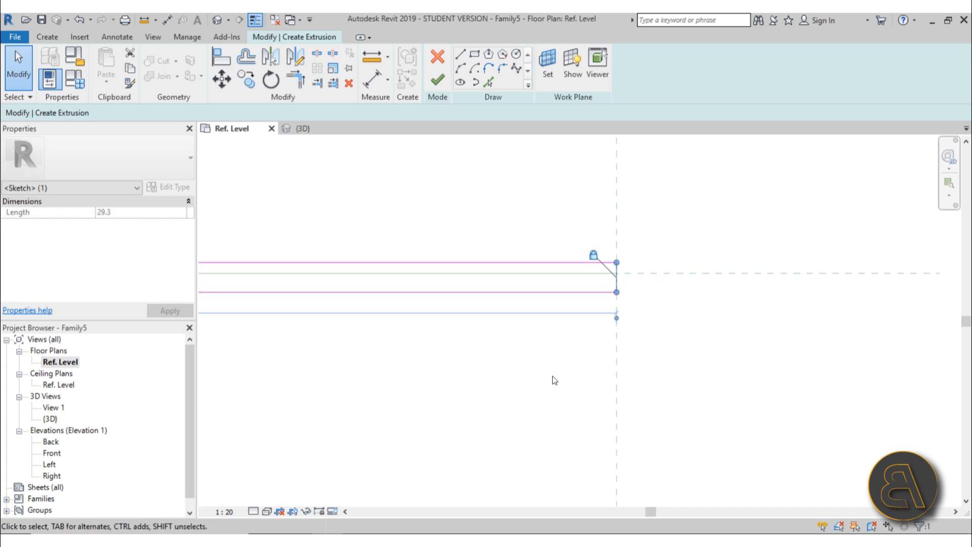
pyautogui.click(553, 376)
pyautogui.scroll(-6, 617, 271)
pyautogui.click(437, 79)
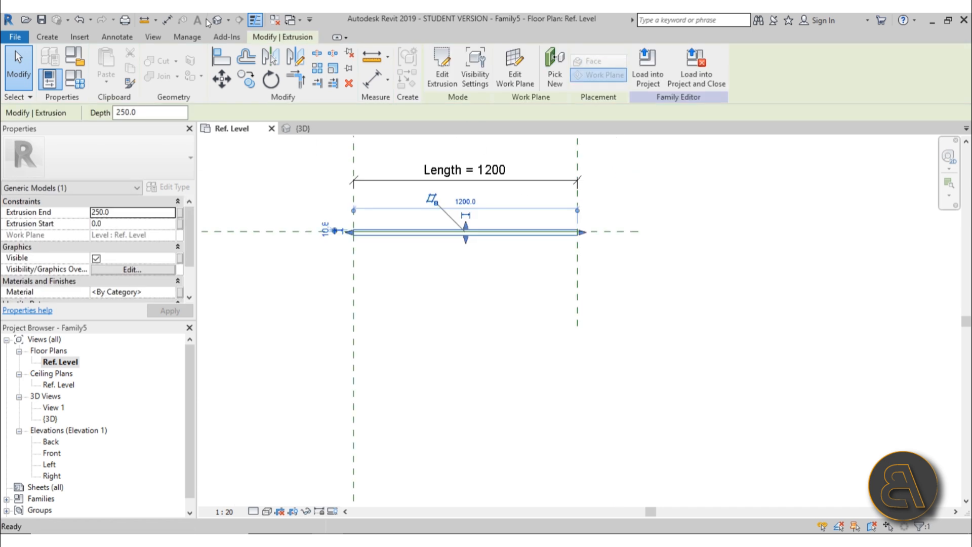
# Lower the extrusion's top face in the 3D view to a depth of about 43.3 mm
pyautogui.click(217, 20)
pyautogui.click(463, 223)
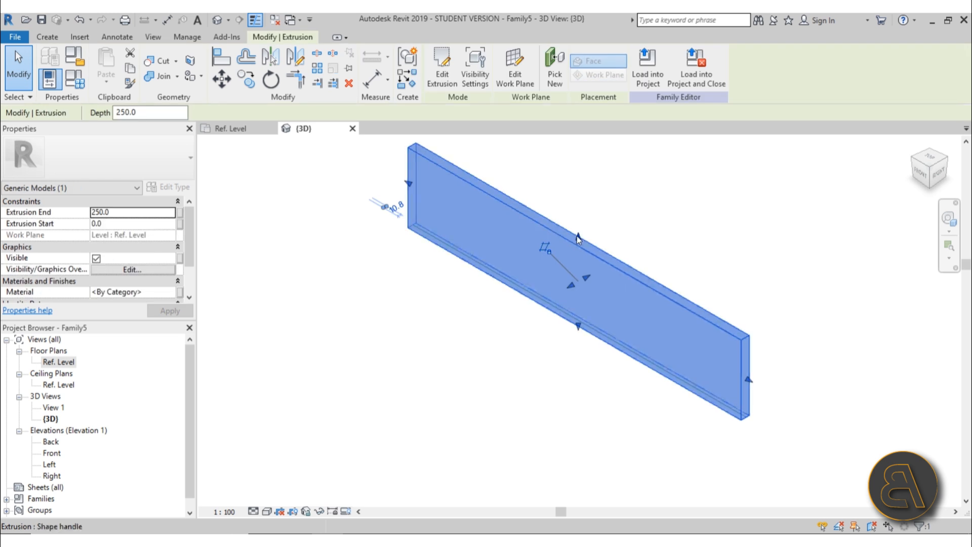
pyautogui.moveTo(575, 303); pyautogui.dragTo(575, 310)
pyautogui.click(627, 265)
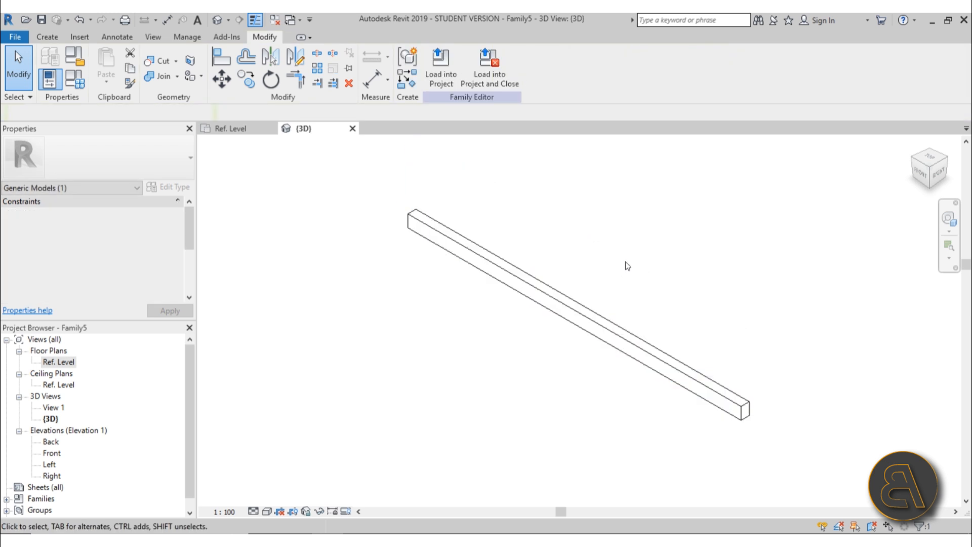
pyautogui.click(461, 237)
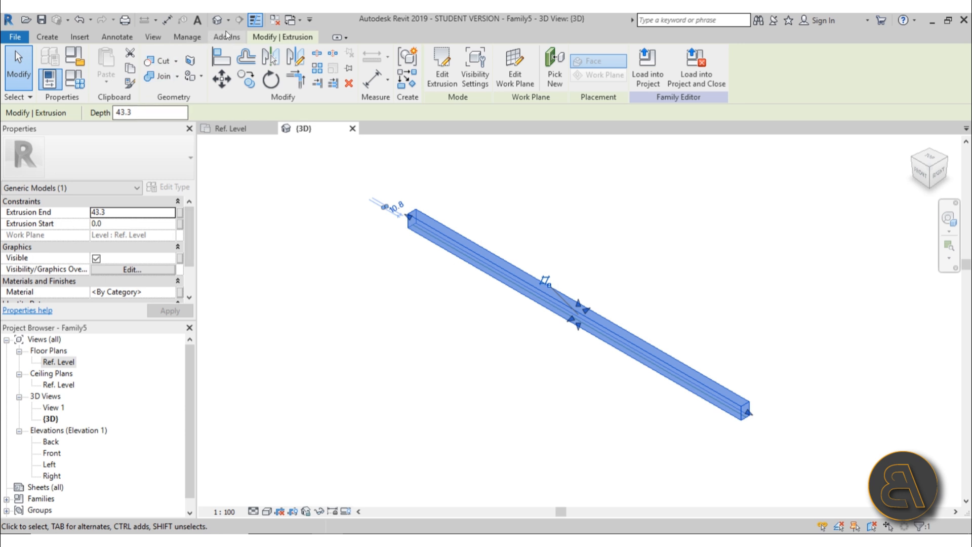
# Return to the Ref. Level plan and deselect the extrusion
pyautogui.click(61, 362)
pyautogui.doubleClick(60, 362)
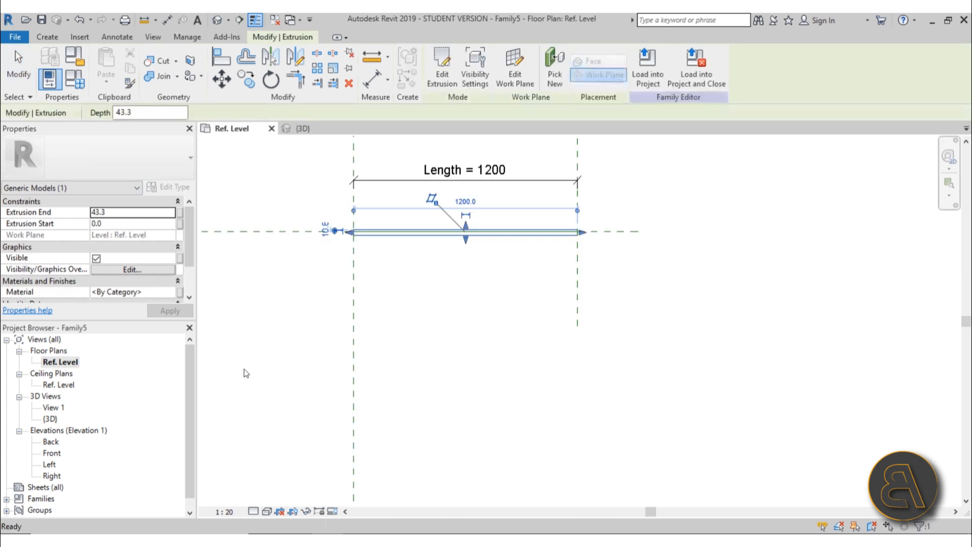
pyautogui.click(492, 314)
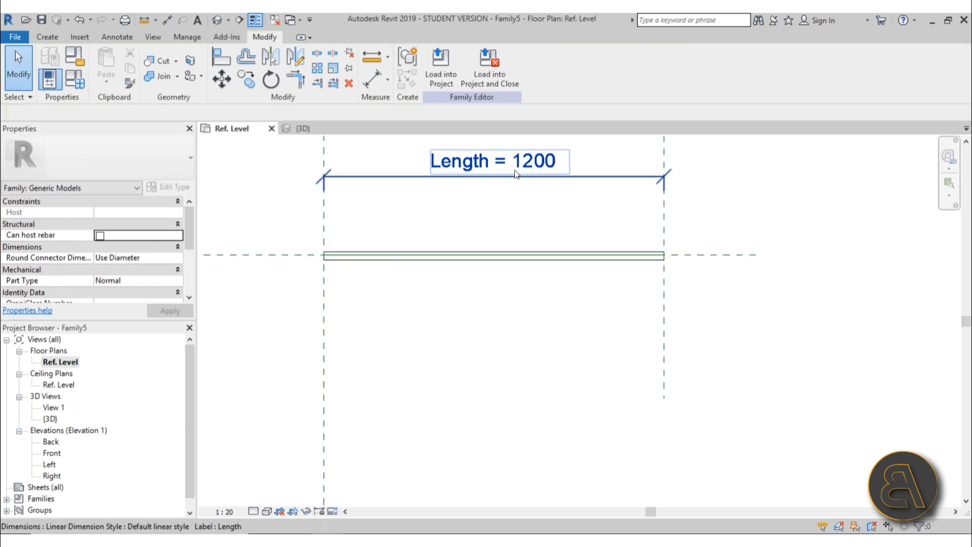
pyautogui.moveTo(518, 319); pyautogui.dragTo(500, 345, button='middle')
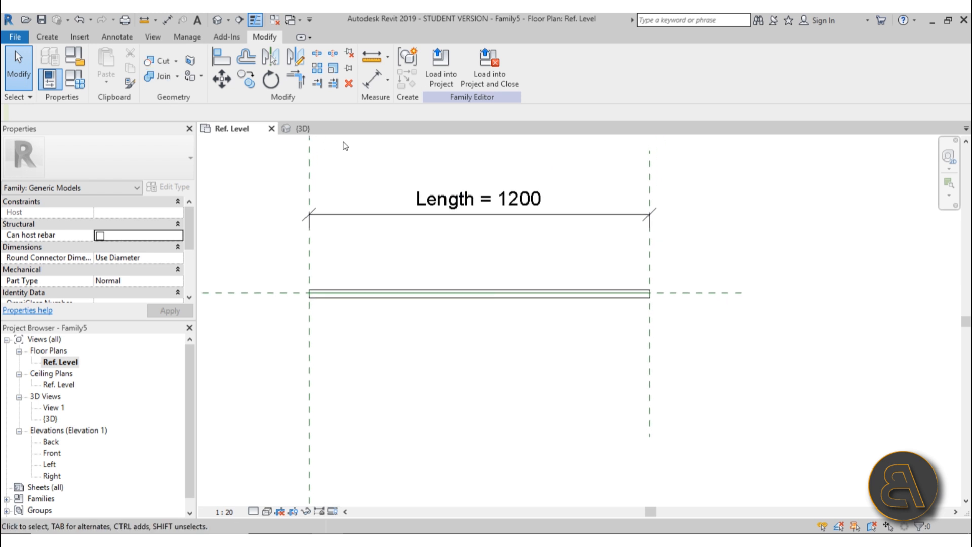
# Create a new project from the Architectural Template
pyautogui.click(20, 38)
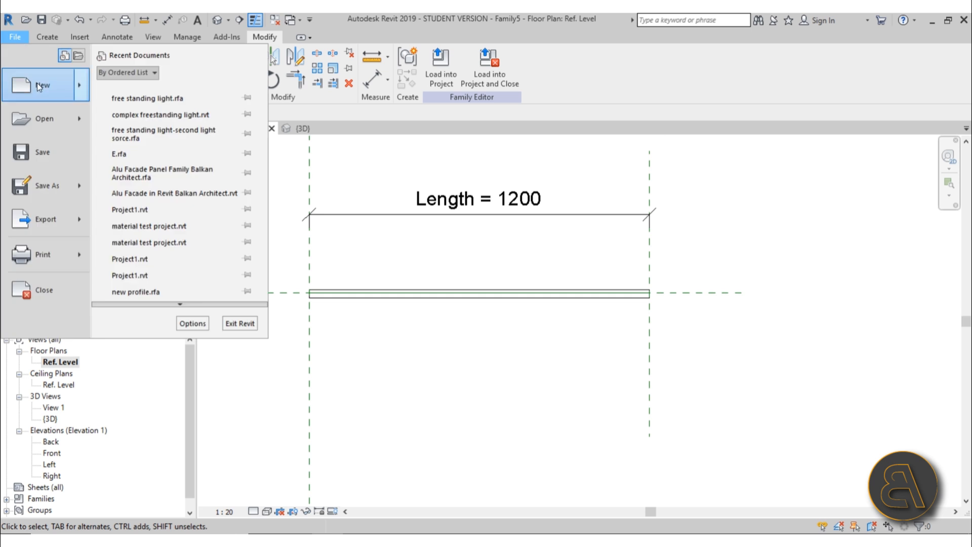
pyautogui.moveTo(41, 90)
pyautogui.click(136, 94)
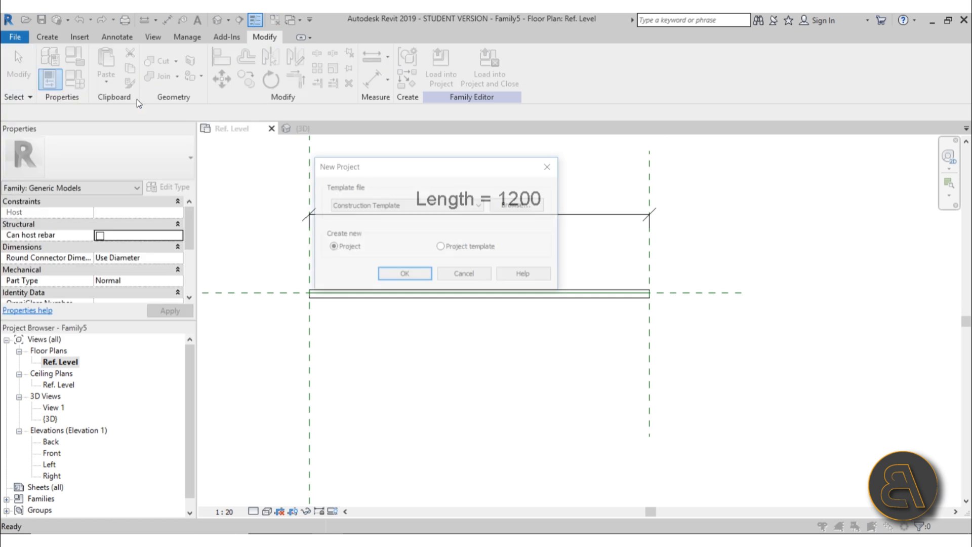
pyautogui.click(398, 211)
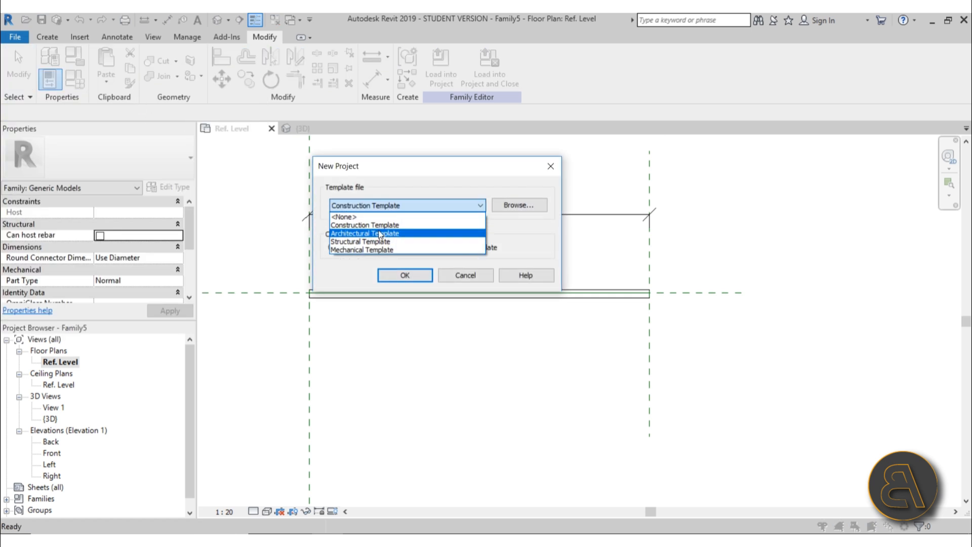
pyautogui.click(384, 229)
pyautogui.click(405, 275)
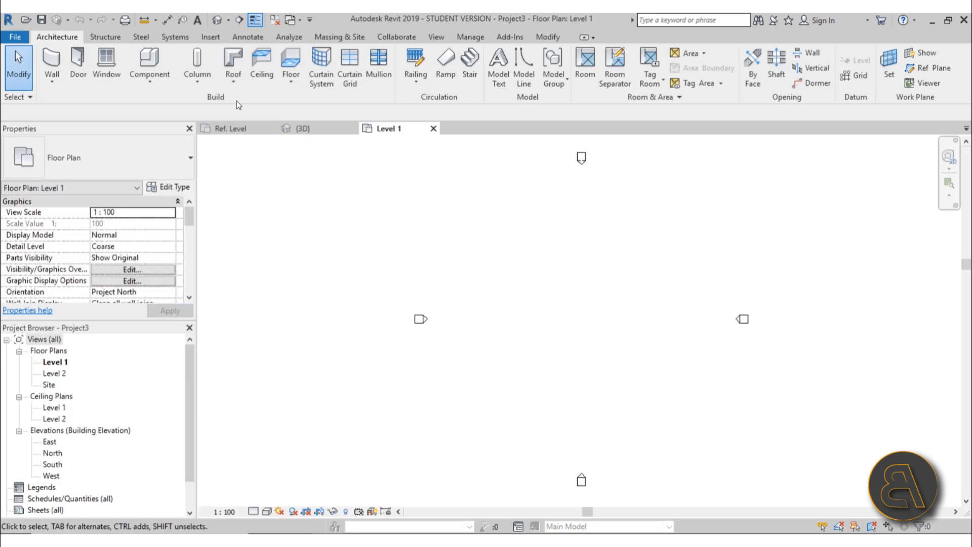
# Draw one straight horizontal Generic - 200mm wall between the elevation markers on the Level 1 plan
pyautogui.click(53, 63)
pyautogui.click(528, 325)
pyautogui.click(629, 325)
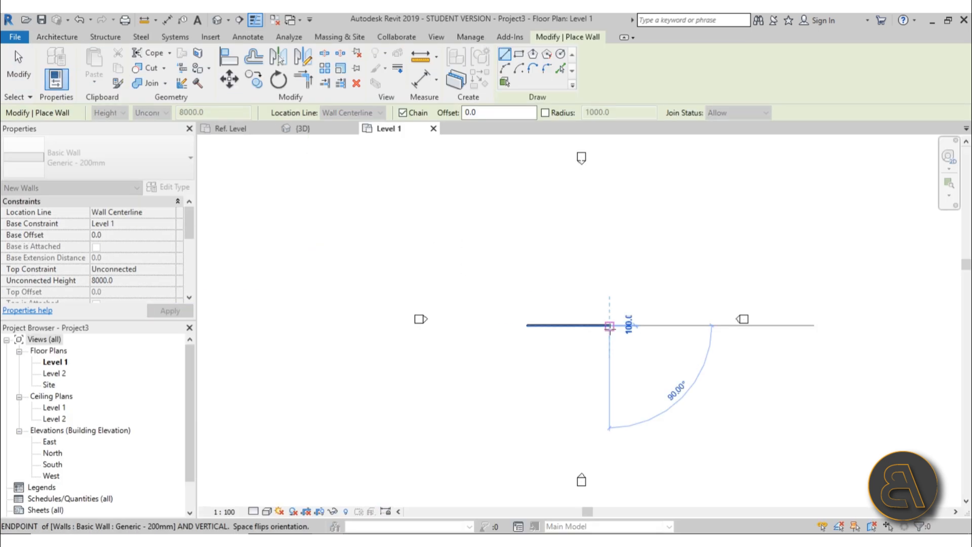
pyautogui.press('Escape')
pyautogui.press('Escape')
pyautogui.scroll(3, 606, 326)
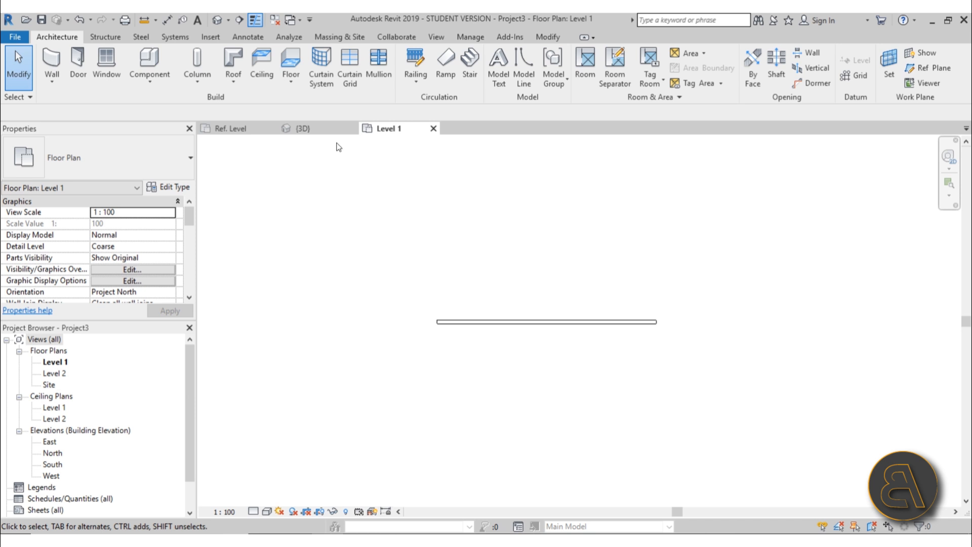
# Load the line-based family from its 3D view into the new project and open the project's default 3D view
pyautogui.click(306, 128)
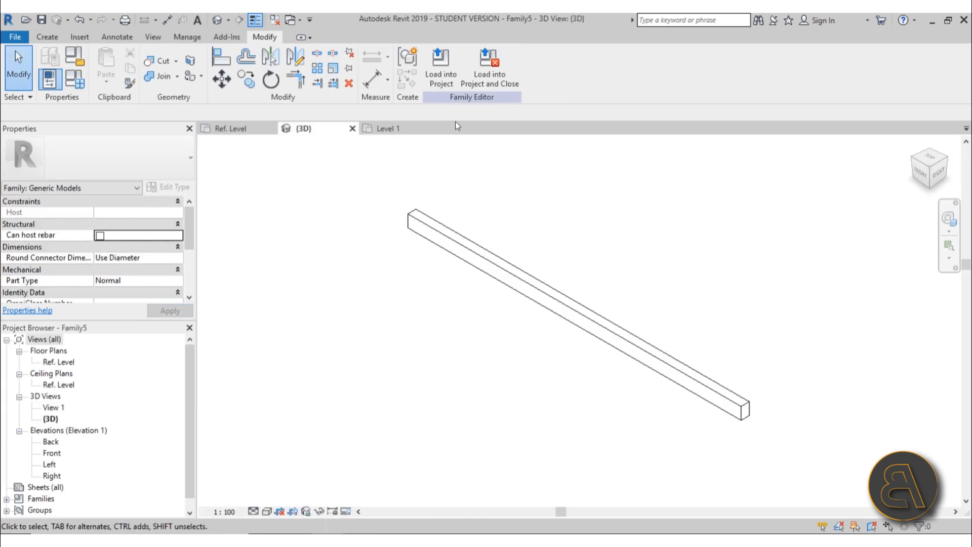
pyautogui.click(444, 74)
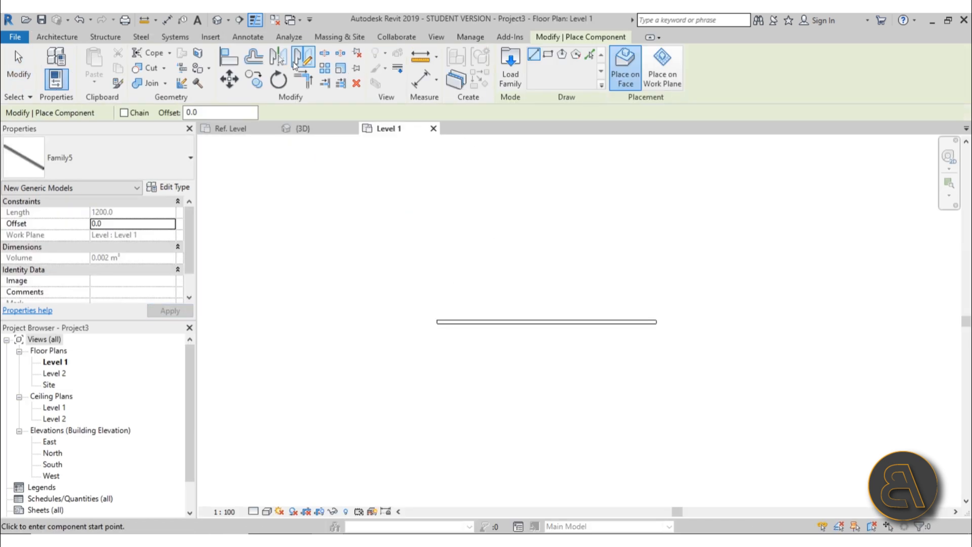
pyautogui.click(219, 21)
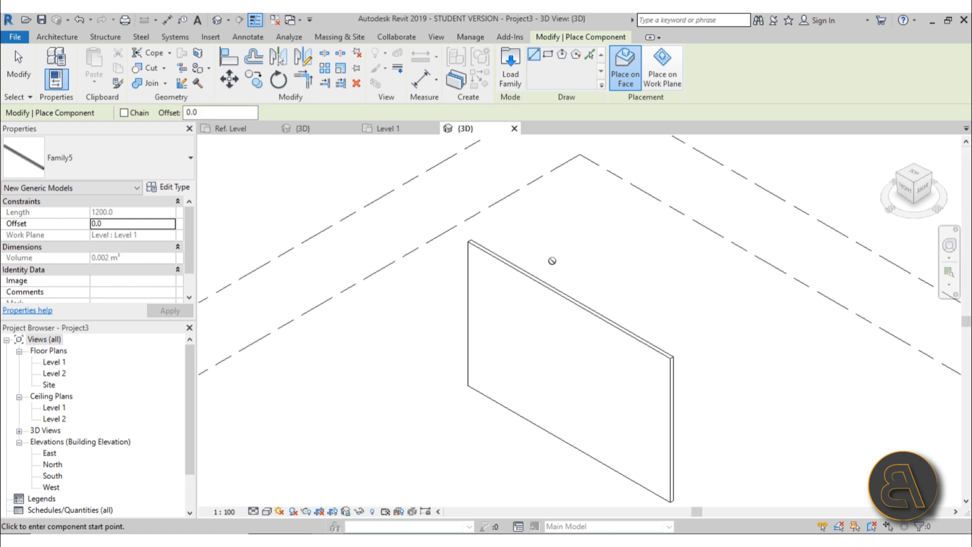
# Place the line-based family diagonally on the wall's face, about 3800 mm long, and inspect how it sits on the wall
pyautogui.click(511, 268)
pyautogui.scroll(2, 498, 302)
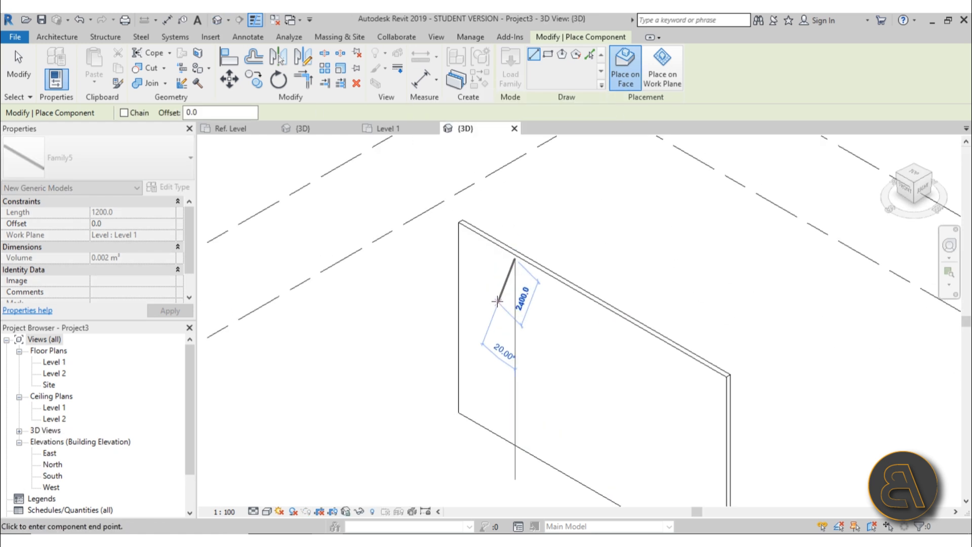
pyautogui.click(583, 361)
pyautogui.scroll(5, 473, 235)
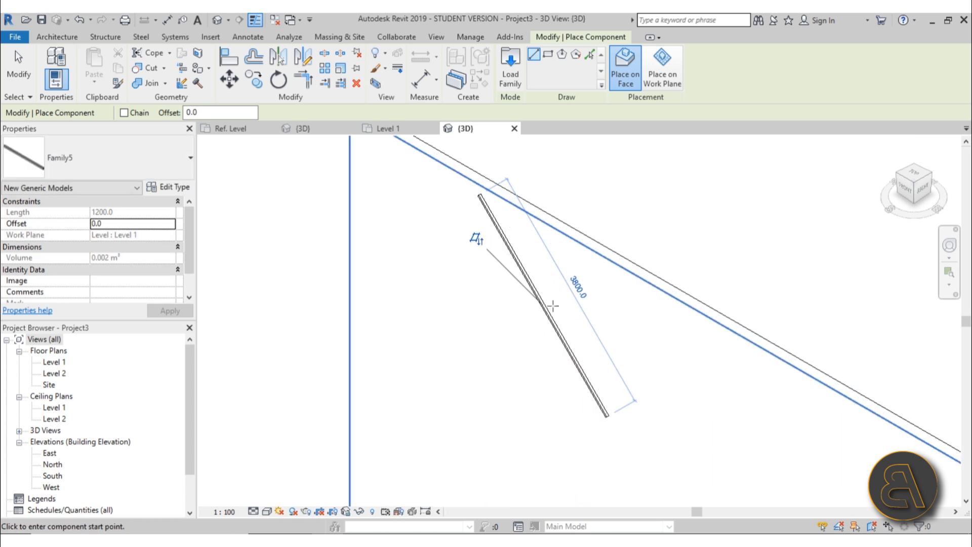
pyautogui.scroll(3, 515, 223)
pyautogui.scroll(-3, 496, 176)
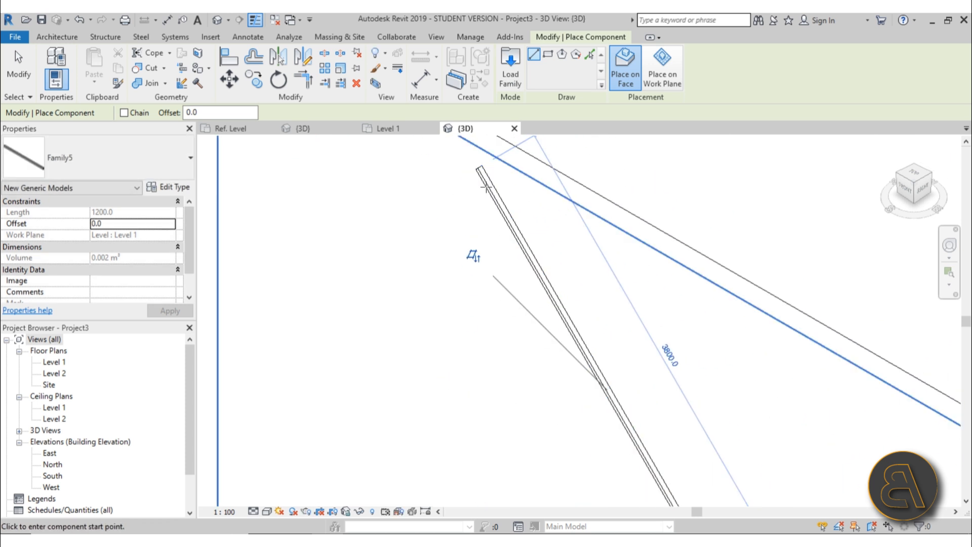
pyautogui.scroll(2, 479, 176)
pyautogui.scroll(-2, 498, 158)
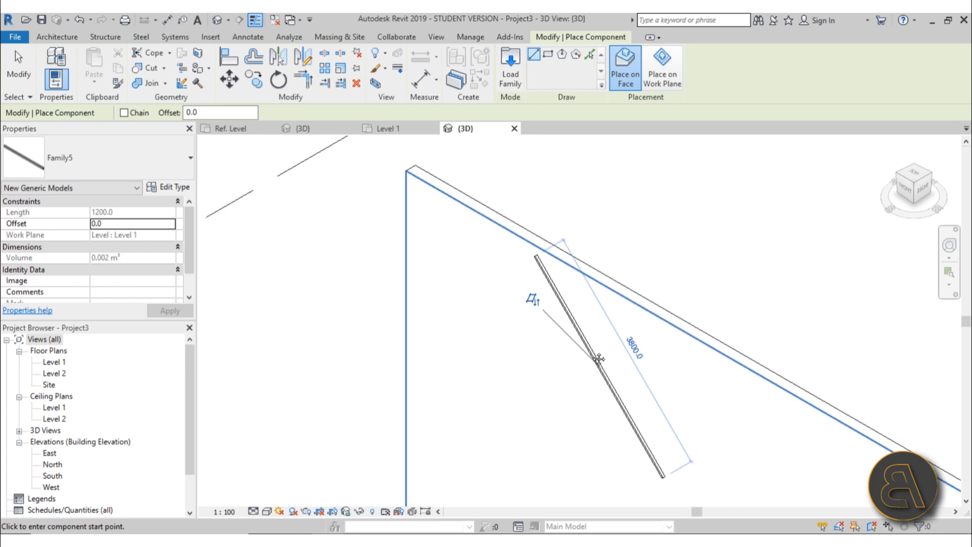
pyautogui.scroll(-4, 501, 284)
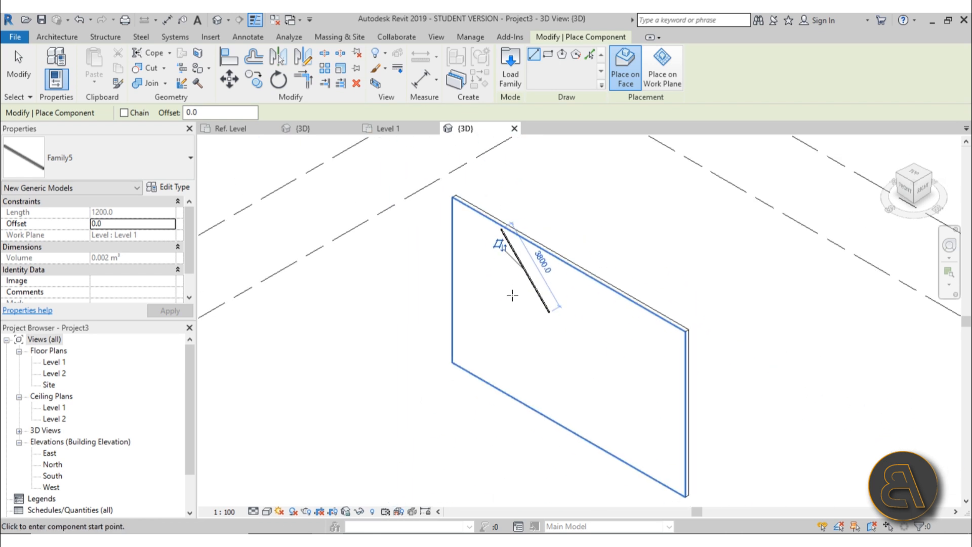
# Start a sketched 600 x 1200mm grid ceiling on Level 1 and draw a rectangular boundary alongside the wall
pyautogui.click(76, 37)
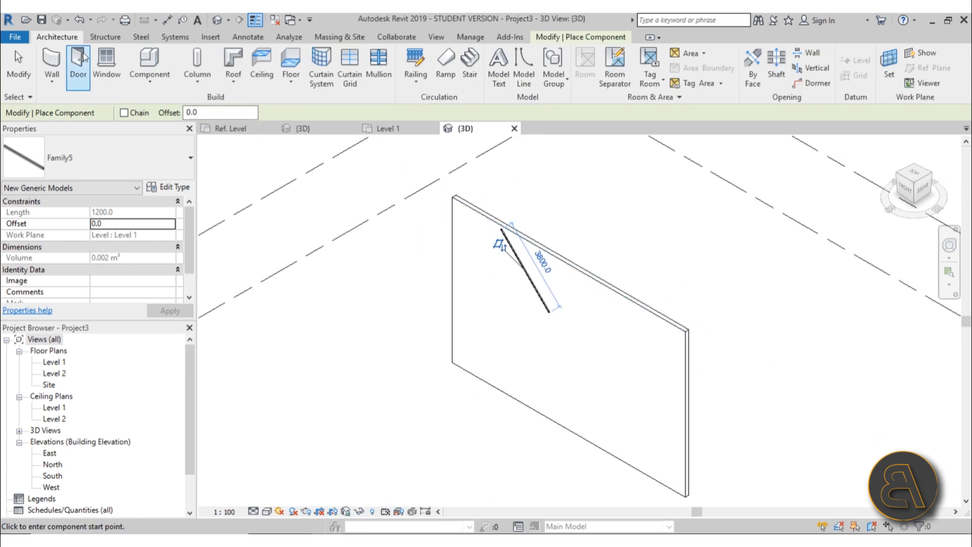
pyautogui.click(259, 60)
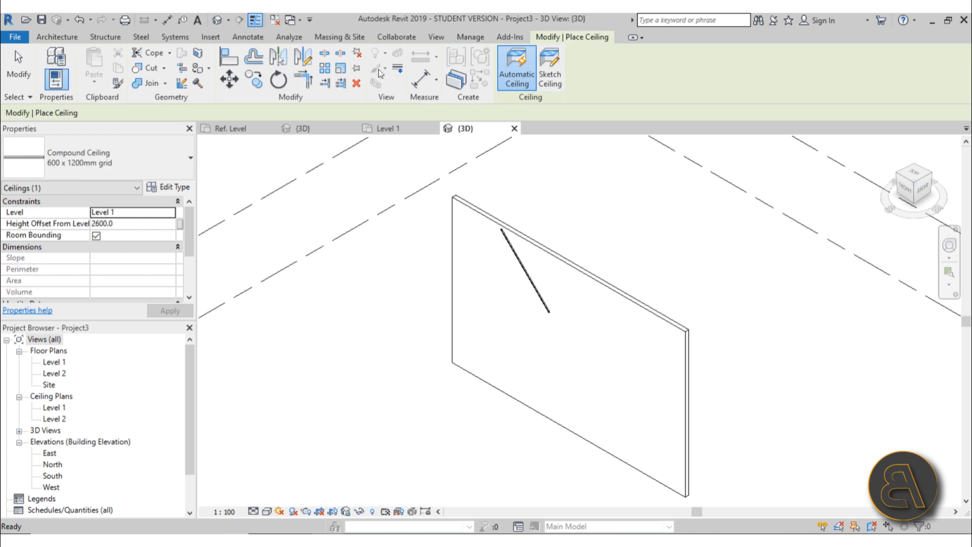
pyautogui.click(543, 77)
pyautogui.click(614, 53)
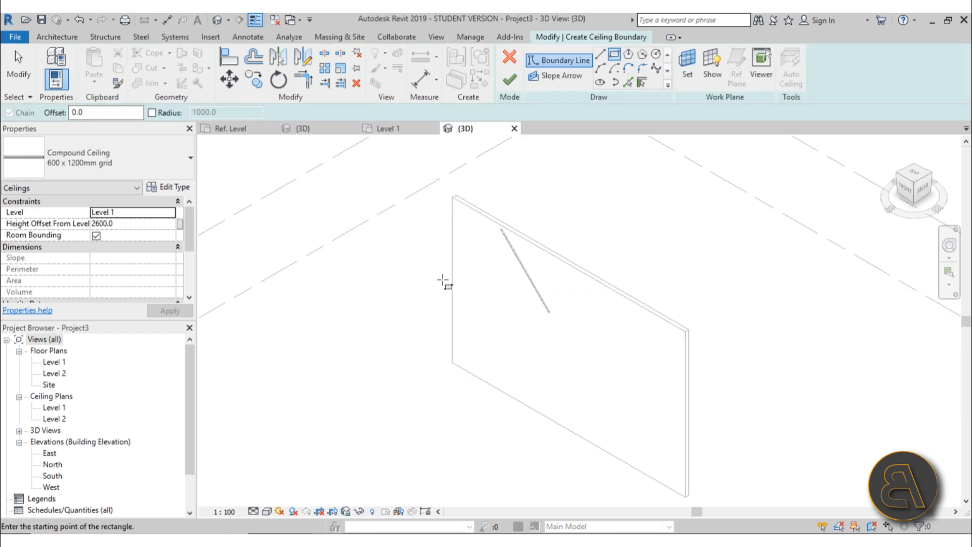
pyautogui.click(426, 290)
pyautogui.click(587, 496)
pyautogui.press('Escape')
pyautogui.press('Escape')
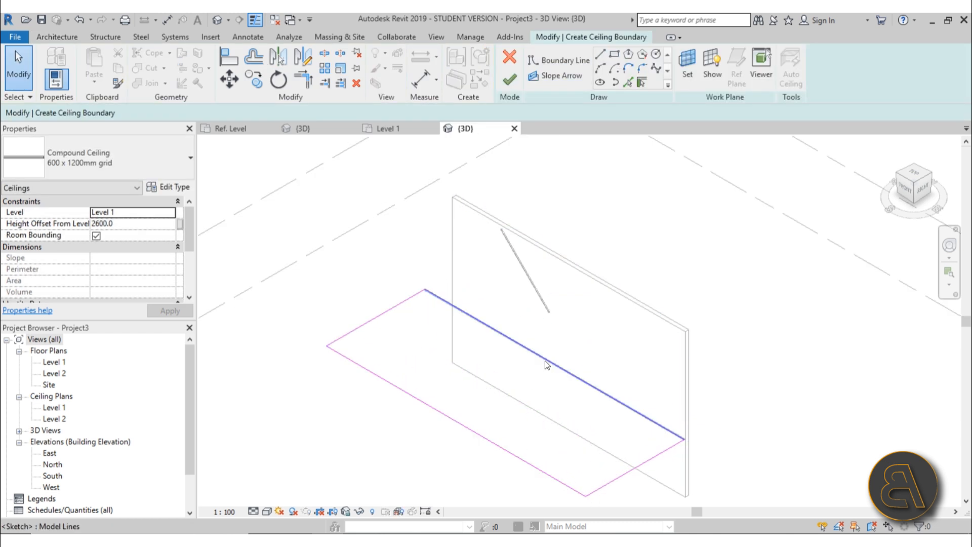
# Adjust the long edge of the ceiling boundary nearest the wall and finish the ceiling sketch
pyautogui.click(570, 348)
pyautogui.moveTo(566, 351); pyautogui.dragTo(527, 374)
pyautogui.click(503, 81)
pyautogui.click(649, 275)
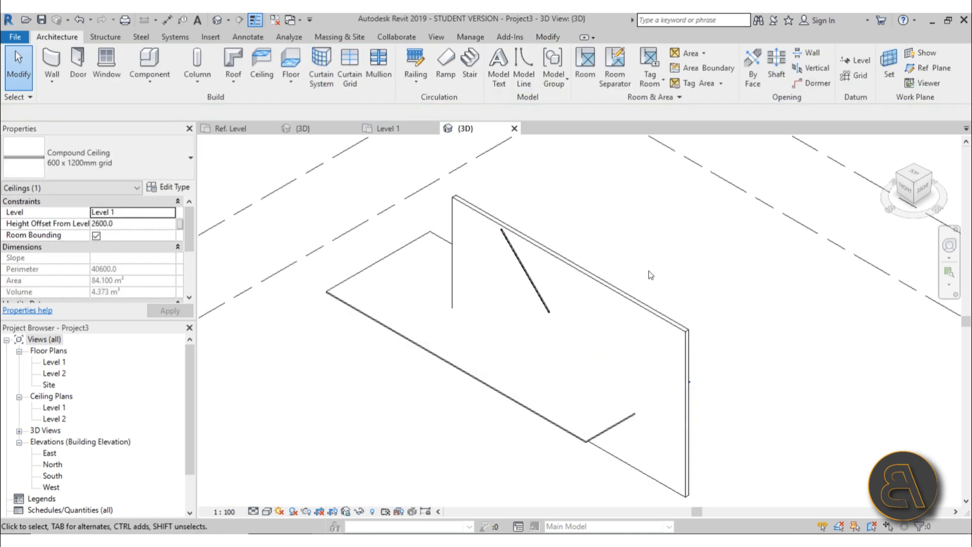
# Place a second instance of the line-based family diagonally on the underside of the ceiling
pyautogui.keyDown('shift'); pyautogui.moveTo(649, 276); pyautogui.dragTo(557, 329, button='middle'); pyautogui.keyUp('shift')
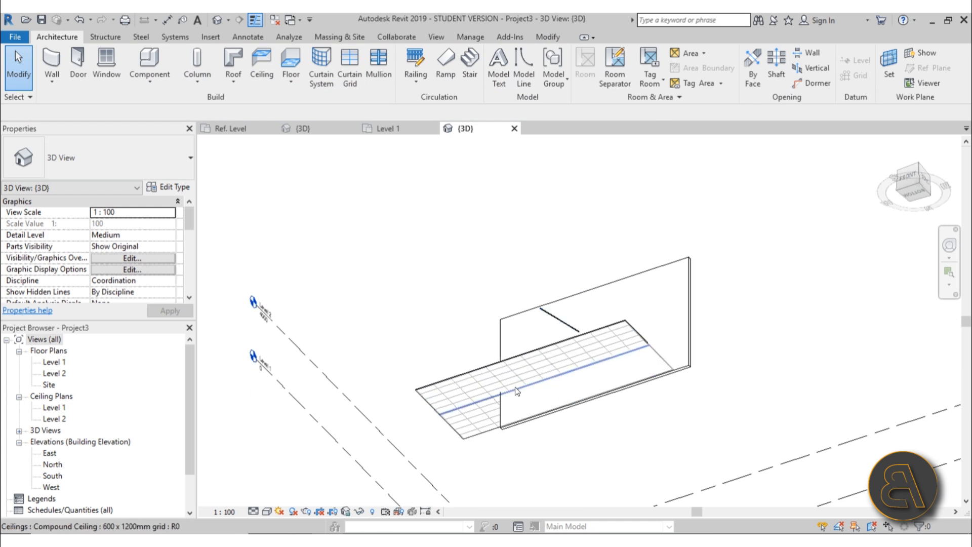
pyautogui.scroll(6, 514, 355)
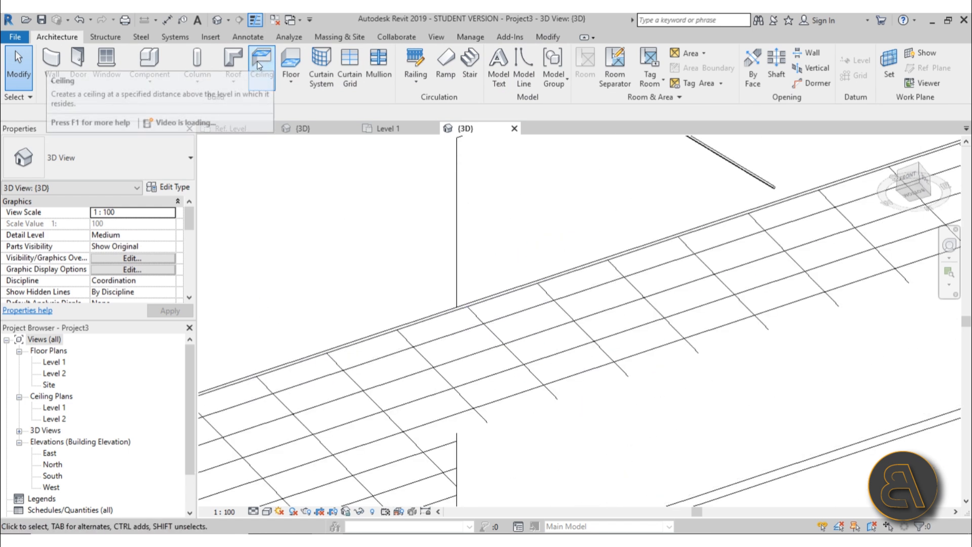
pyautogui.click(149, 58)
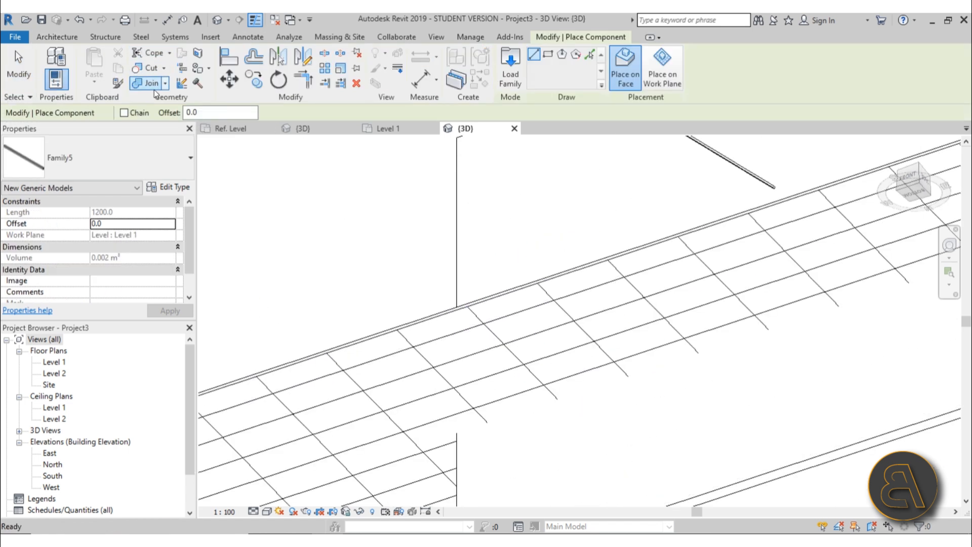
pyautogui.click(594, 275)
pyautogui.click(459, 383)
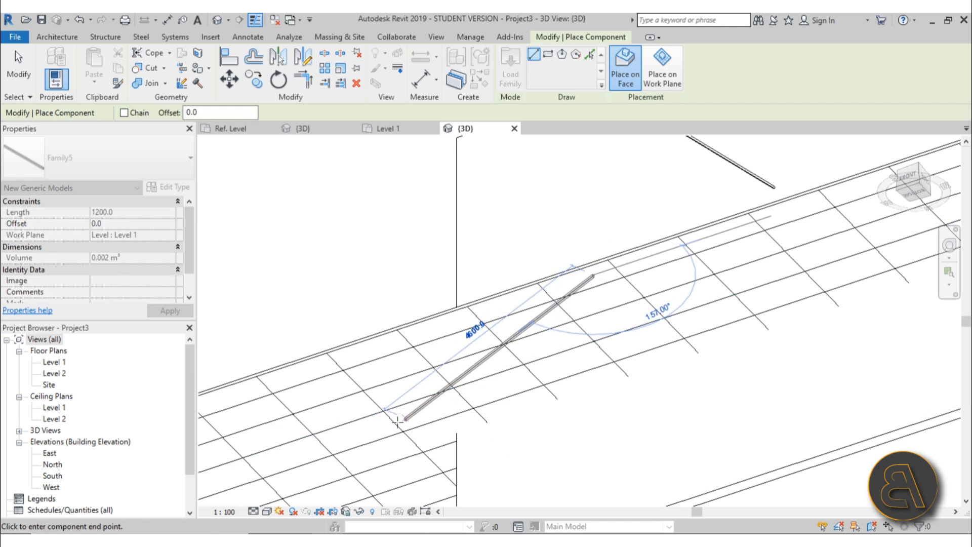
pyautogui.scroll(4, 431, 405)
pyautogui.press('Escape')
pyautogui.press('Escape')
pyautogui.scroll(-3, 404, 430)
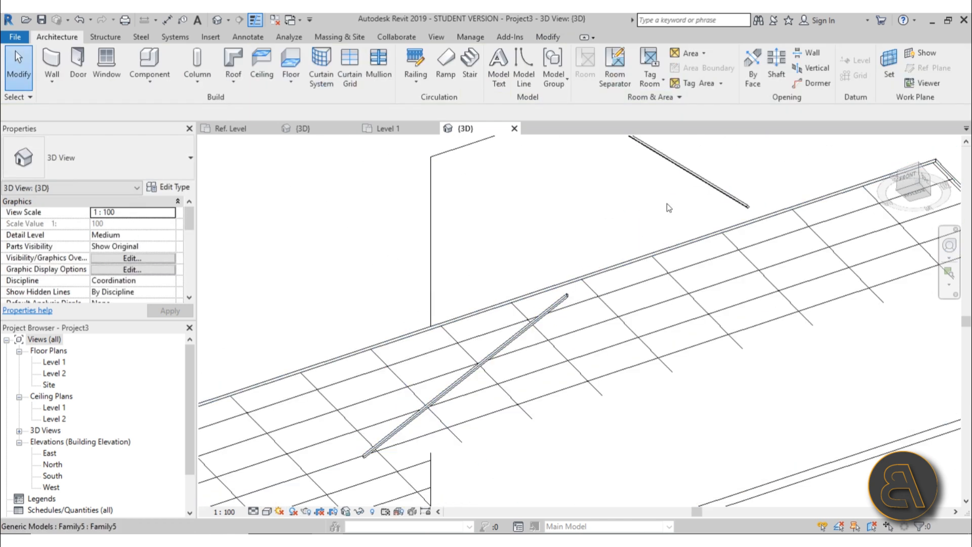
# Delete the wall, the gridded ceiling surface and both line-shaped family instances from the project's 3D view
pyautogui.click(559, 300)
pyautogui.press('Escape')
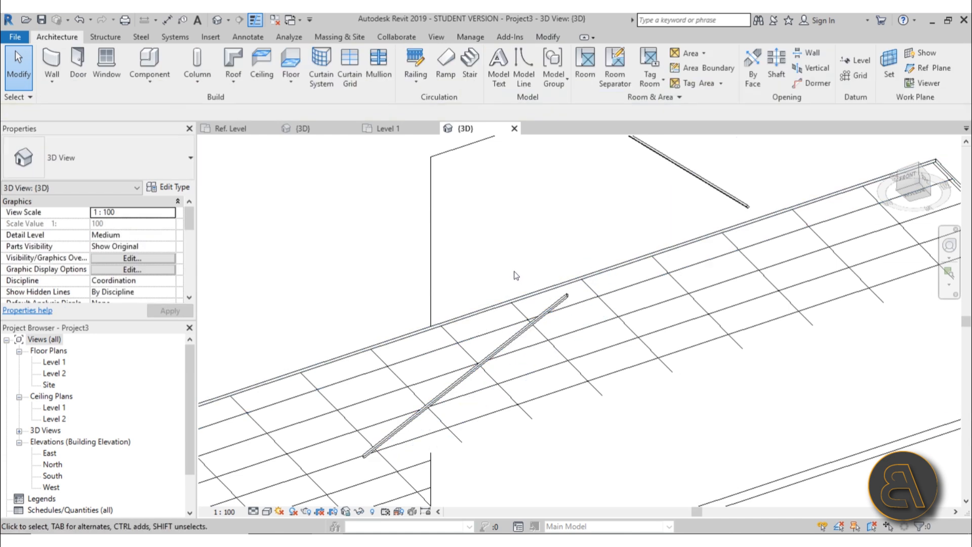
pyautogui.scroll(-4, 520, 244)
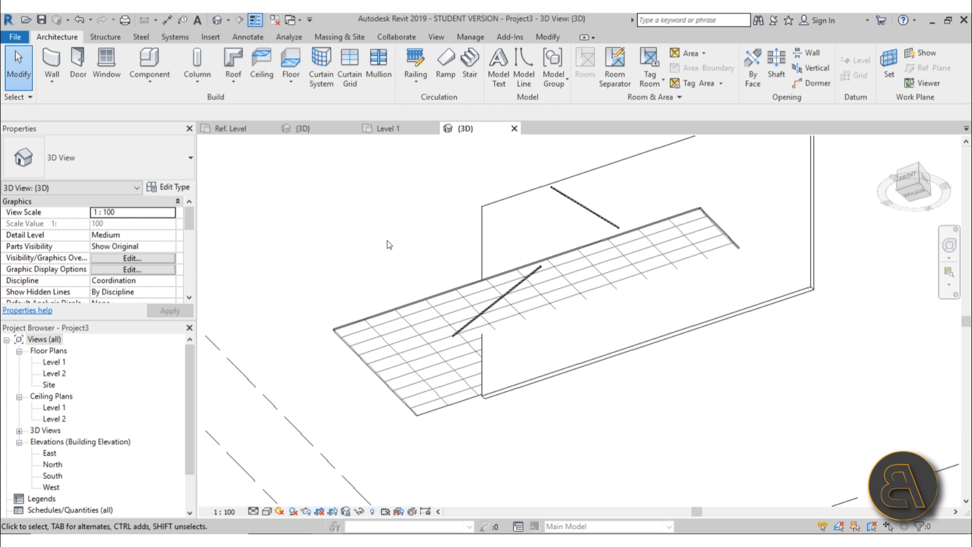
pyautogui.scroll(-4, 389, 245)
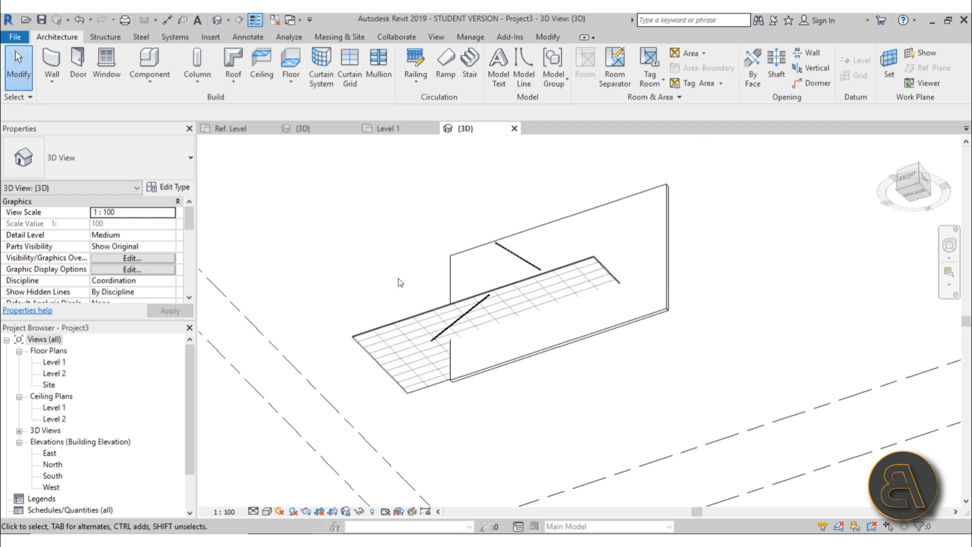
pyautogui.moveTo(300, 200); pyautogui.dragTo(439, 234)
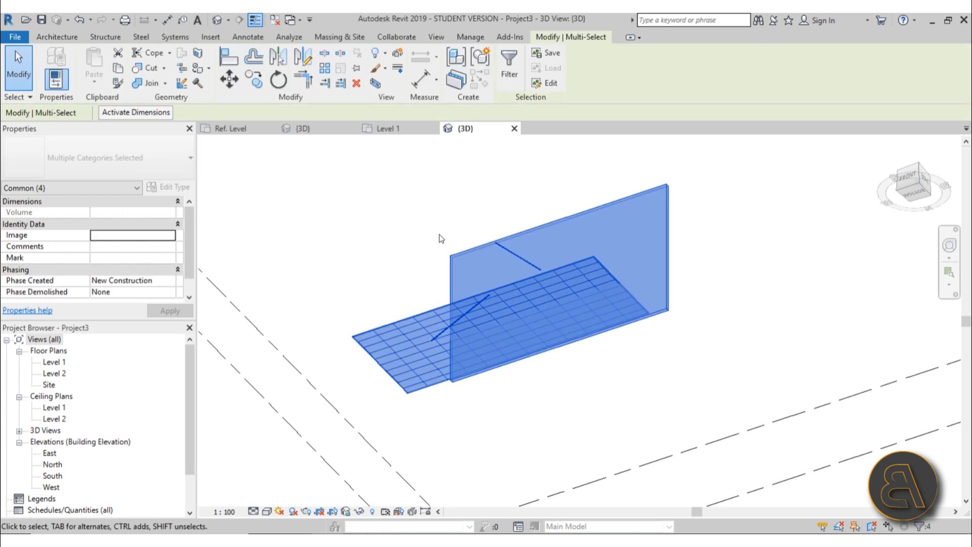
pyautogui.press('Delete')
# Delete the long bar between the reference planes in the generic model family's Ref. Level plan
pyautogui.click(324, 131)
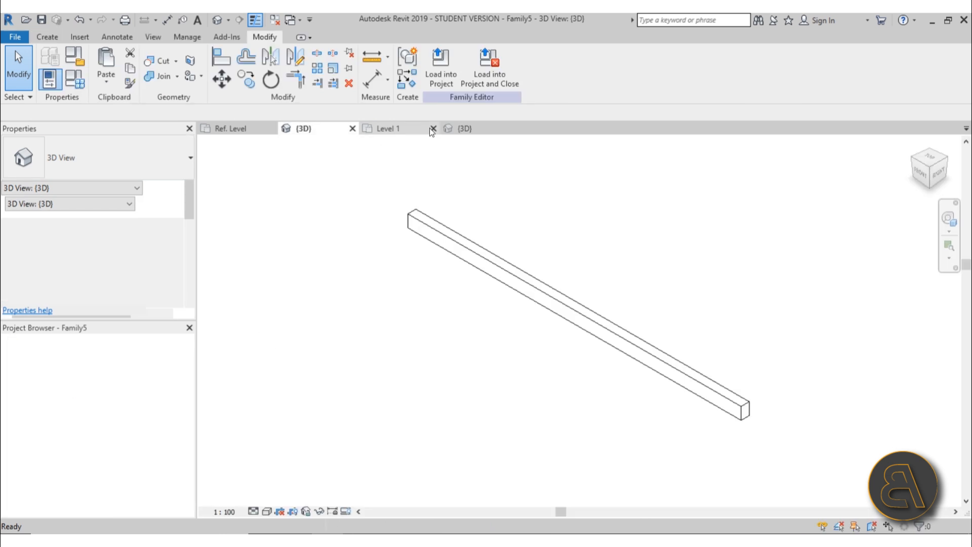
pyautogui.click(248, 131)
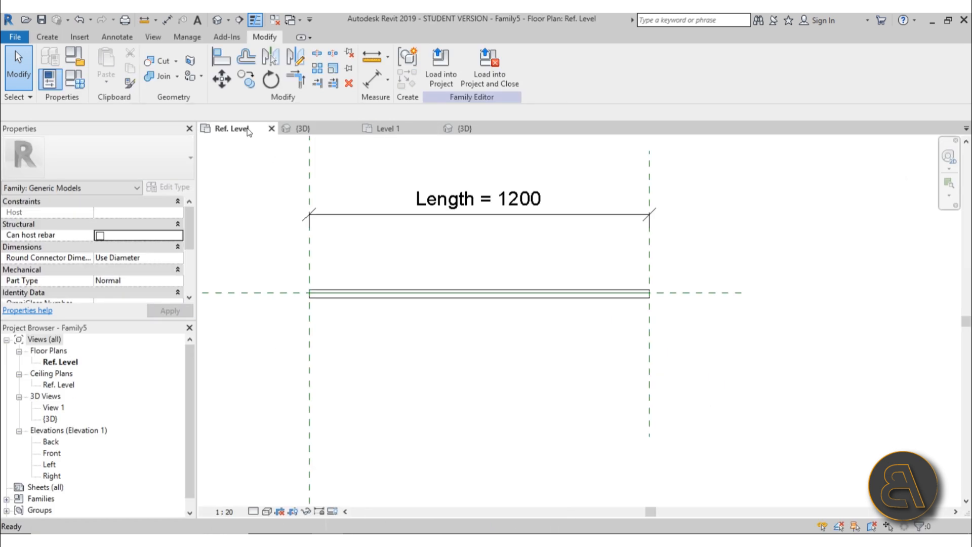
pyautogui.click(410, 287)
pyautogui.press('Delete')
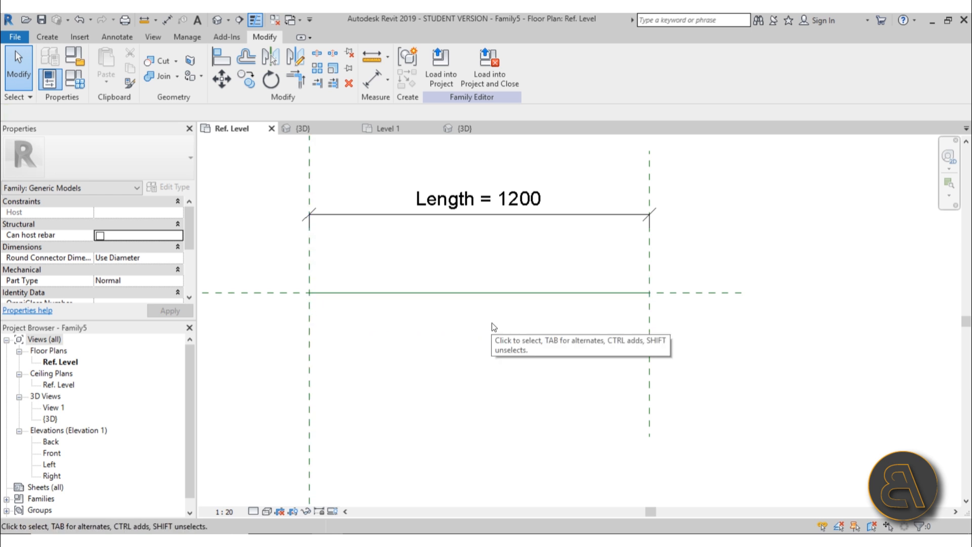
# Create a new family from the Metric Lighting Fixture template
pyautogui.click(16, 36)
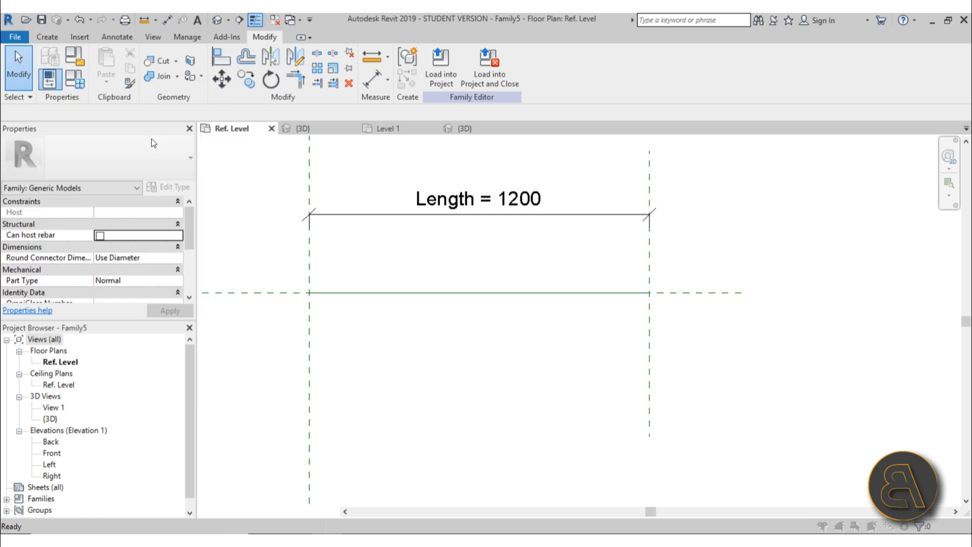
pyautogui.click(568, 328)
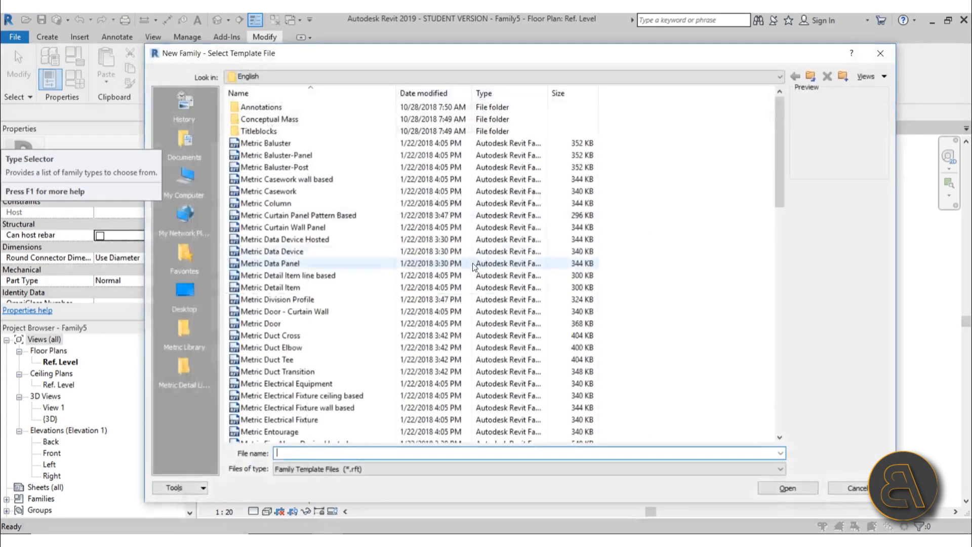
pyautogui.scroll(-9, 345, 252)
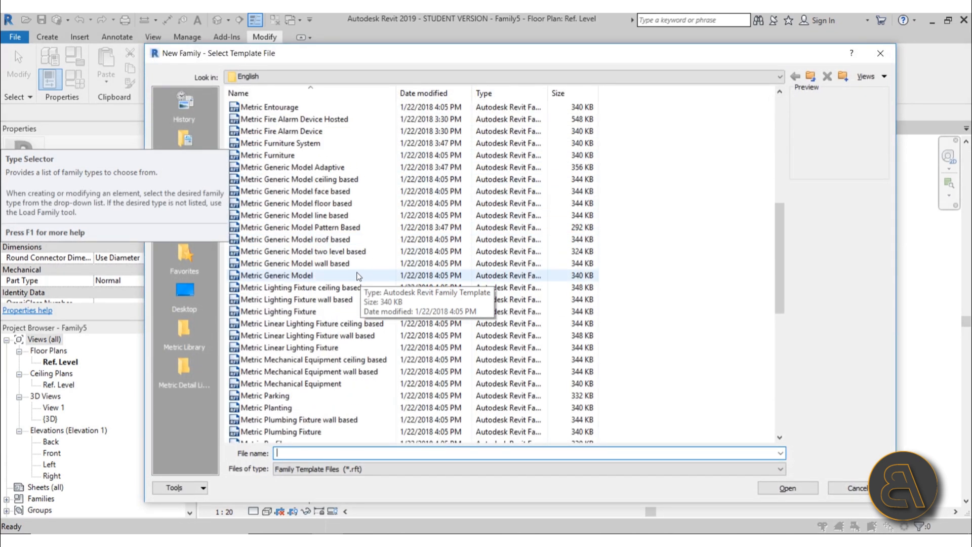
pyautogui.click(309, 316)
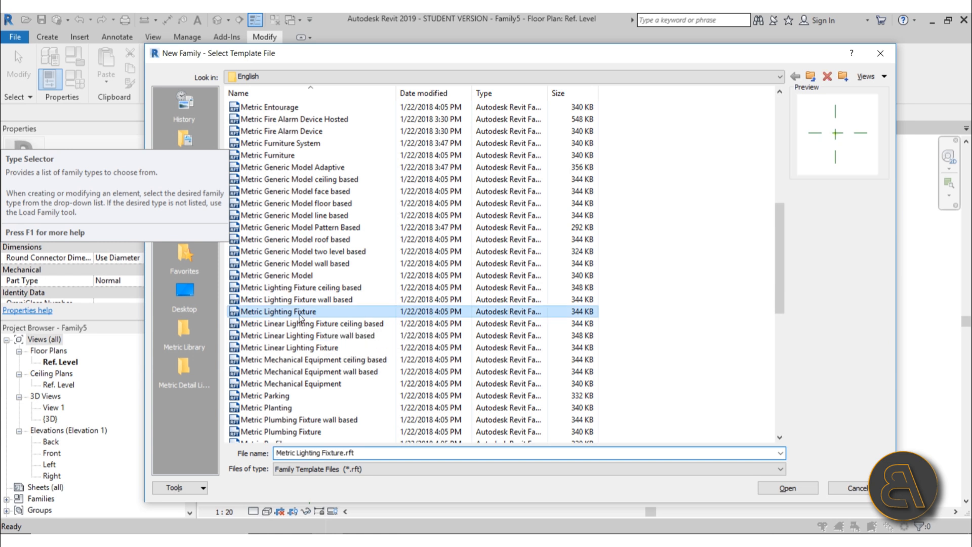
pyautogui.click(809, 493)
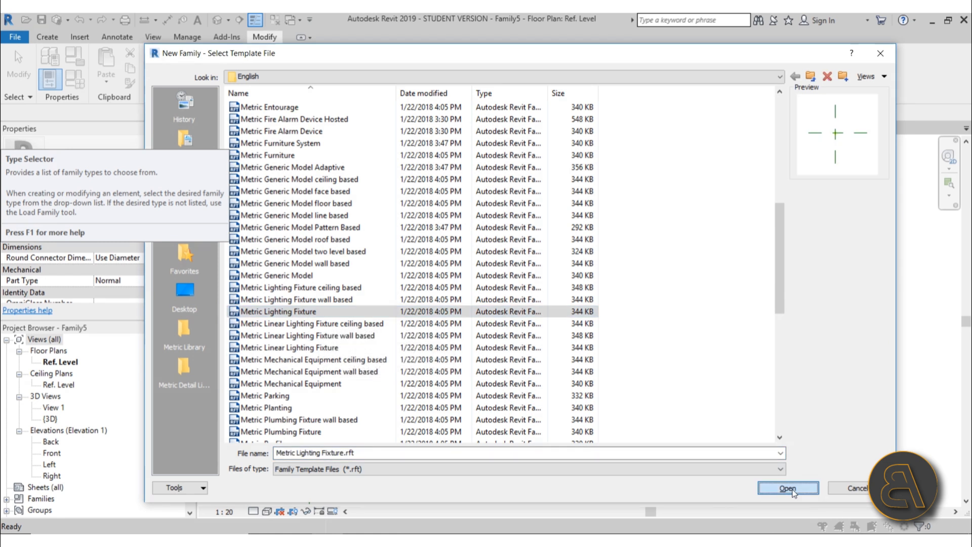
# Define the light source as emitting from a point with a photometric web light distribution
pyautogui.scroll(3, 565, 315)
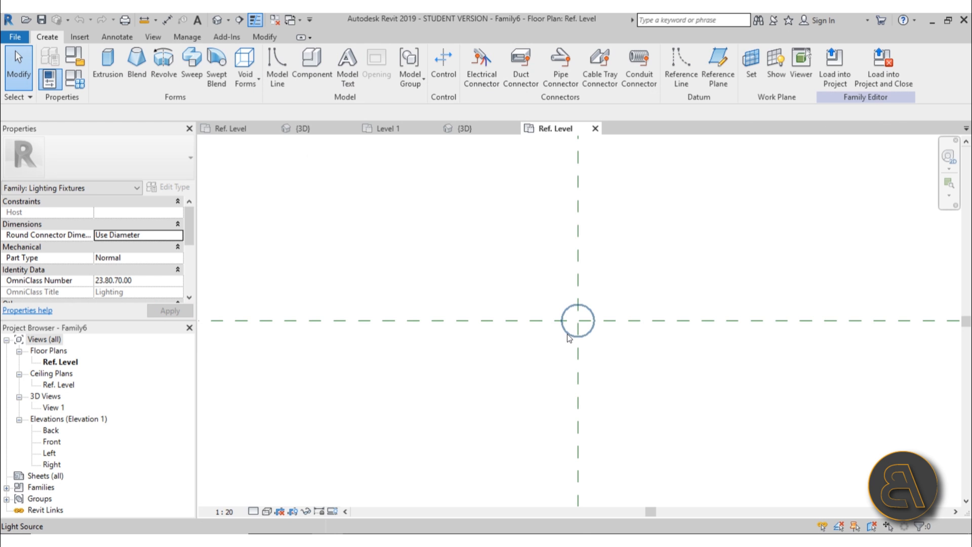
pyautogui.scroll(2, 559, 345)
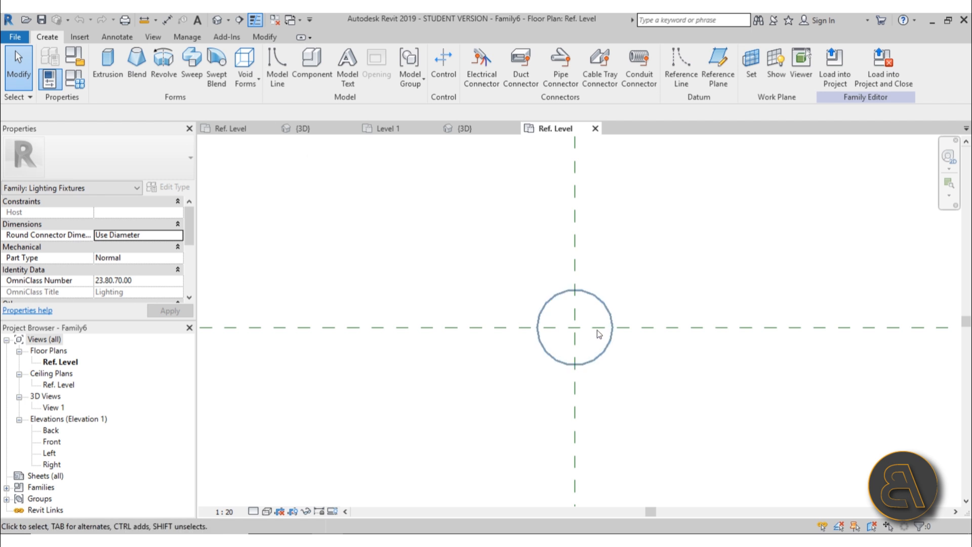
pyautogui.click(587, 298)
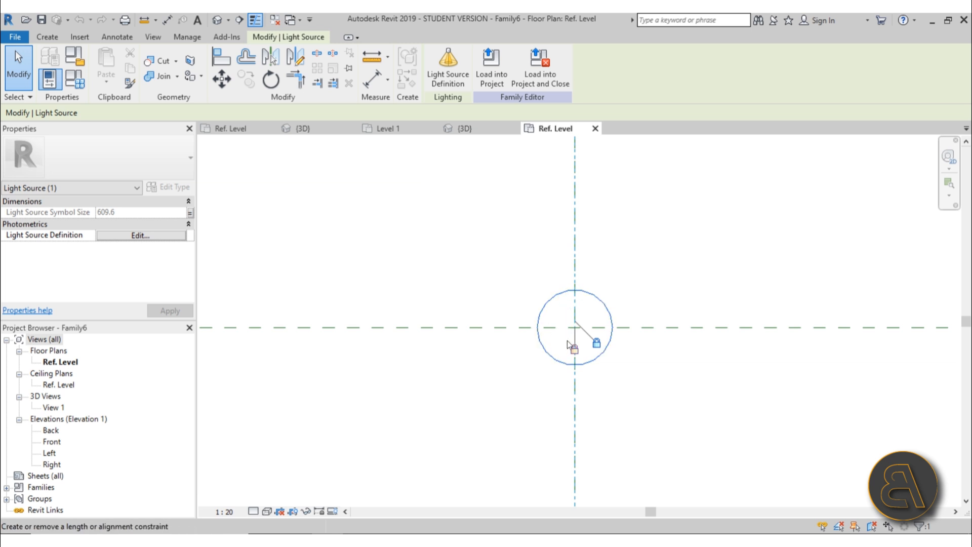
pyautogui.scroll(3, 569, 344)
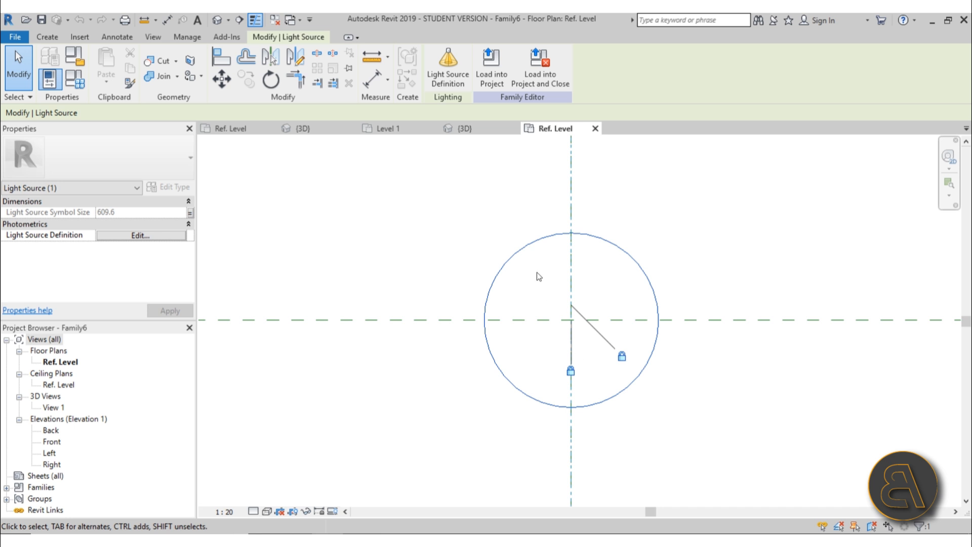
pyautogui.scroll(-3, 536, 272)
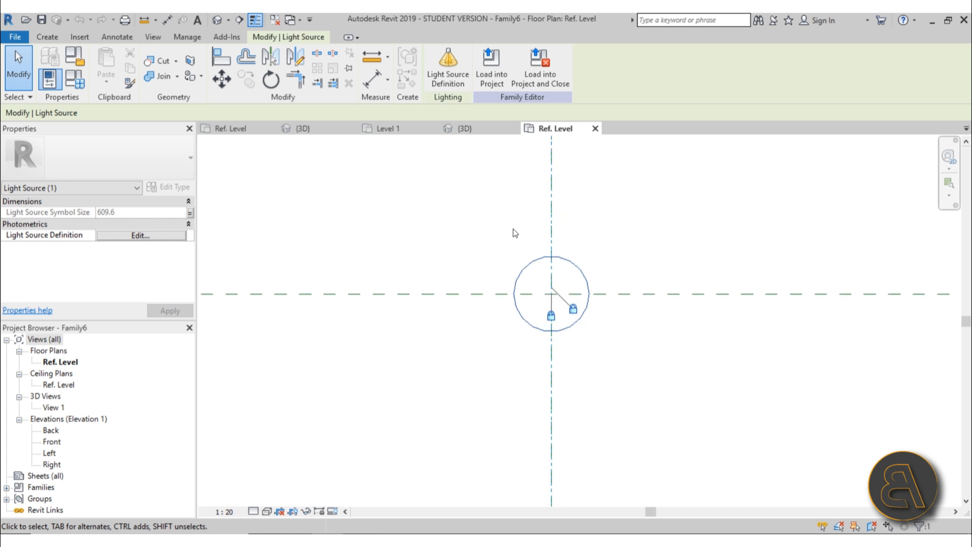
pyautogui.click(446, 81)
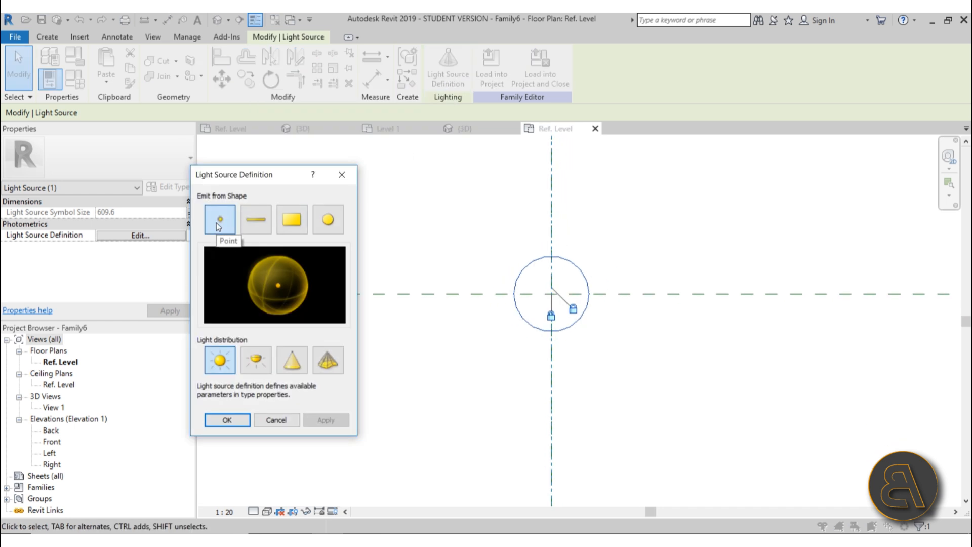
pyautogui.click(330, 366)
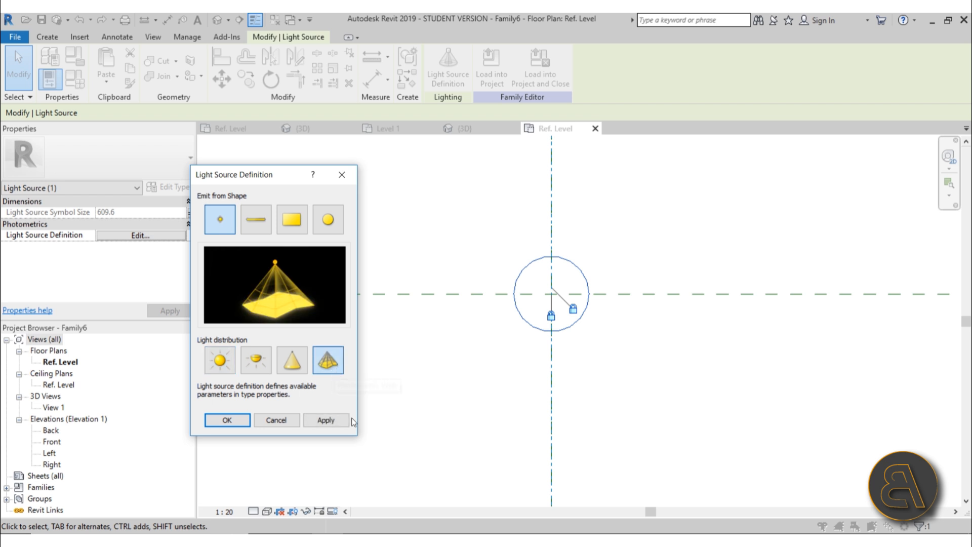
pyautogui.click(332, 422)
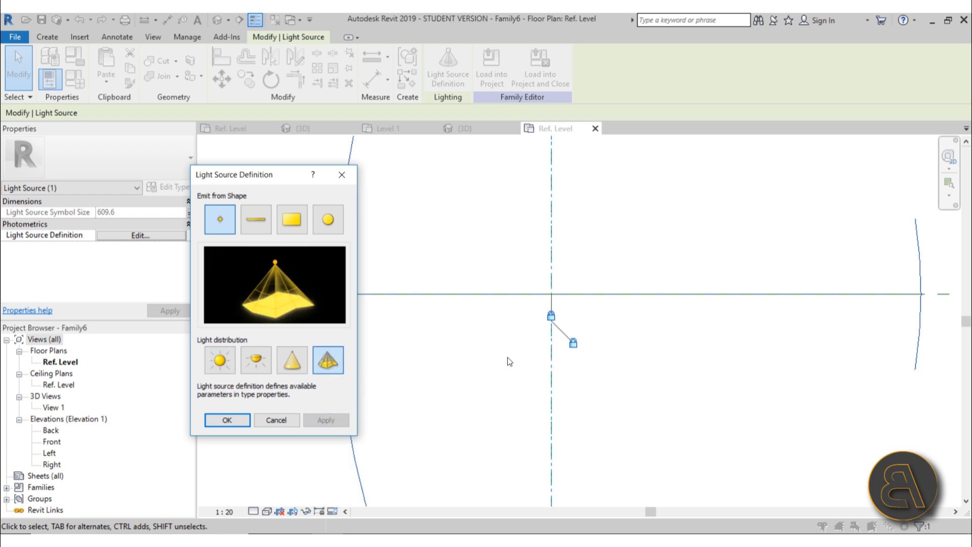
pyautogui.click(227, 419)
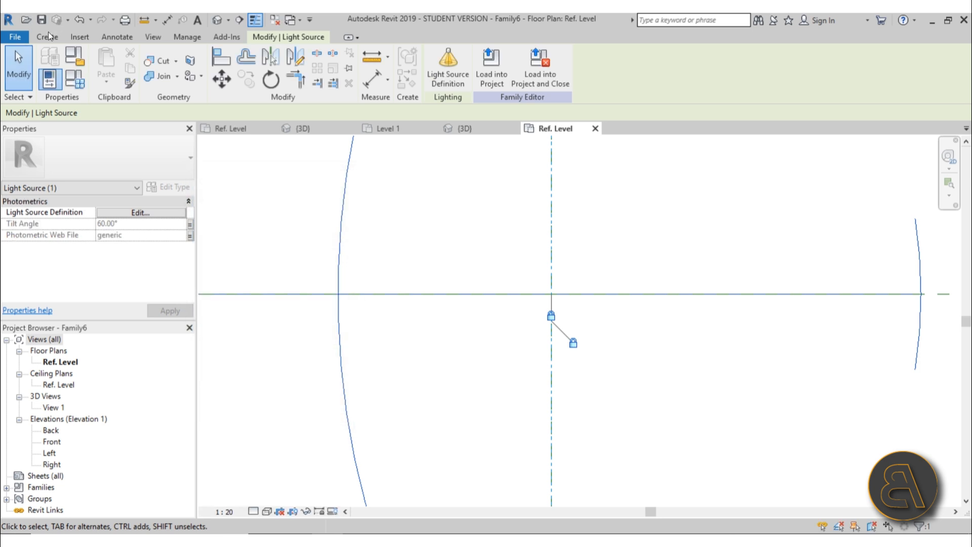
# Set the family's initial color temperature to 4000 K and the tilt angle to 90°
pyautogui.click(76, 79)
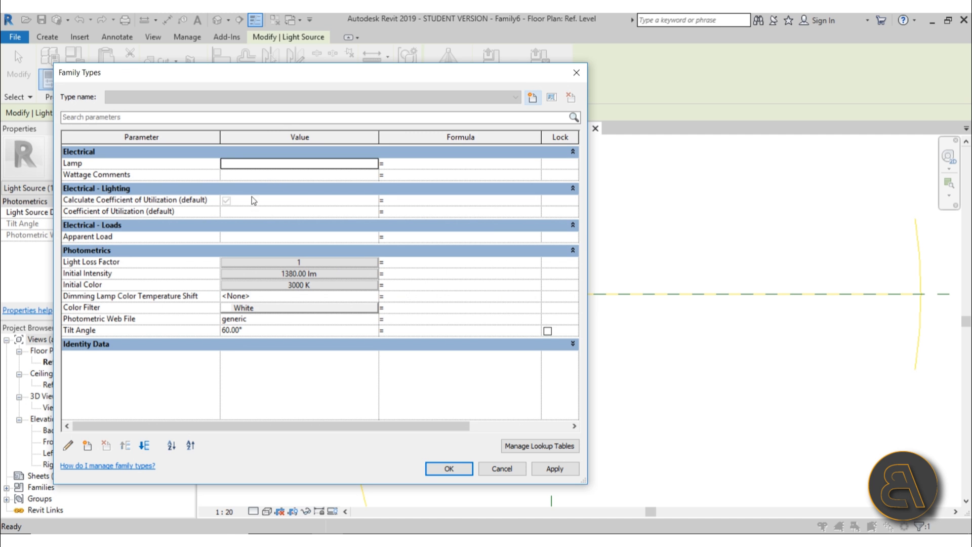
pyautogui.click(289, 286)
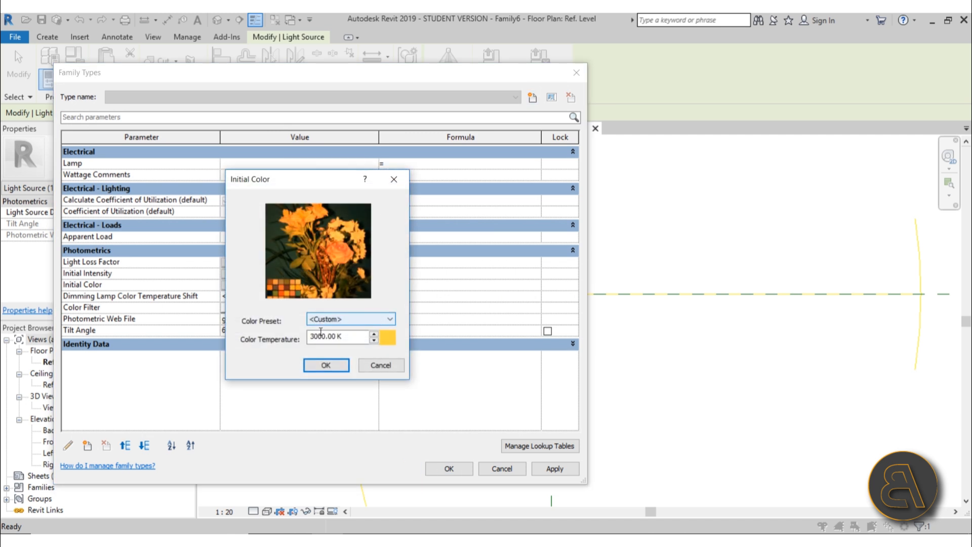
pyautogui.moveTo(315, 336); pyautogui.dragTo(302, 340)
pyautogui.write('4')
pyautogui.press('Return')
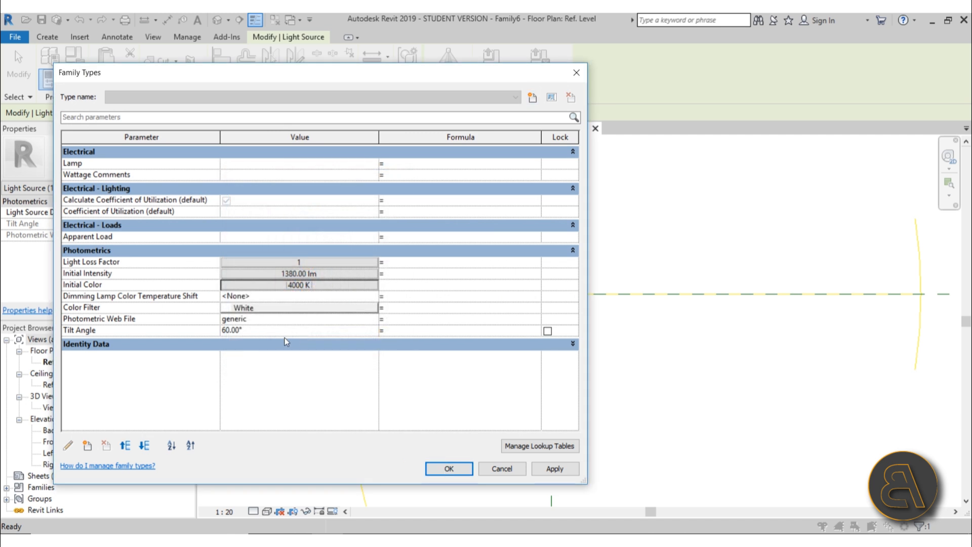
pyautogui.click(293, 330)
pyautogui.write('90')
pyautogui.click(553, 469)
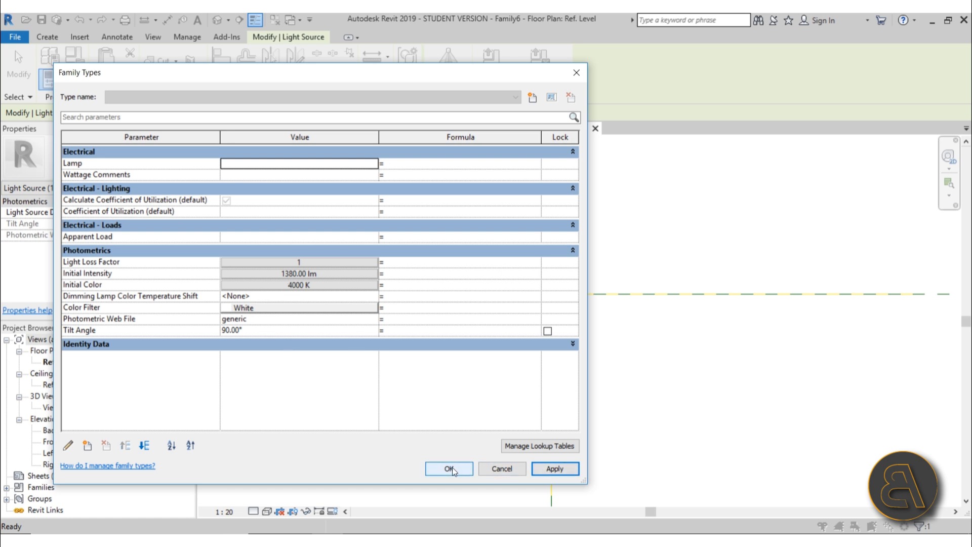
pyautogui.click(449, 467)
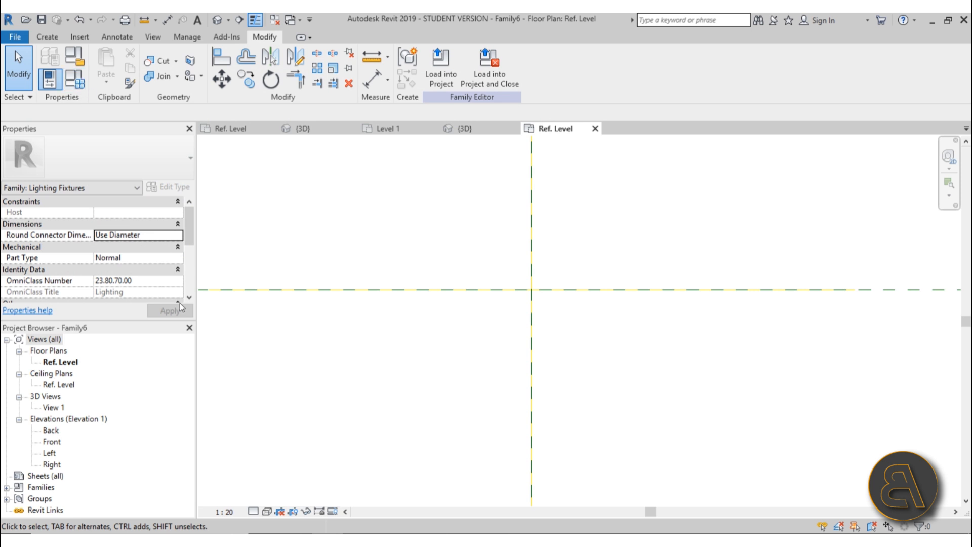
# In the Front elevation, assign 1x41T12.ies as the light source's photometric web file through the family types
pyautogui.doubleClick(48, 442)
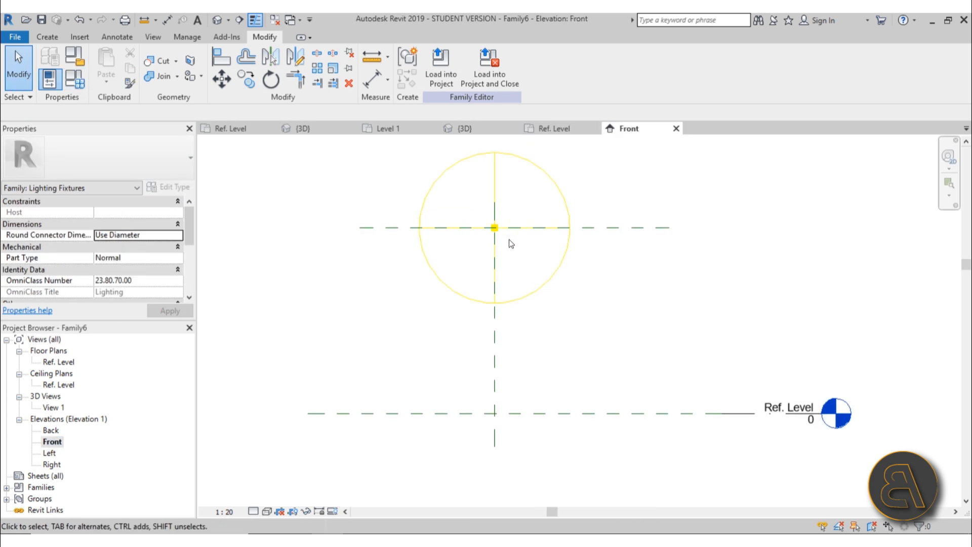
pyautogui.click(554, 259)
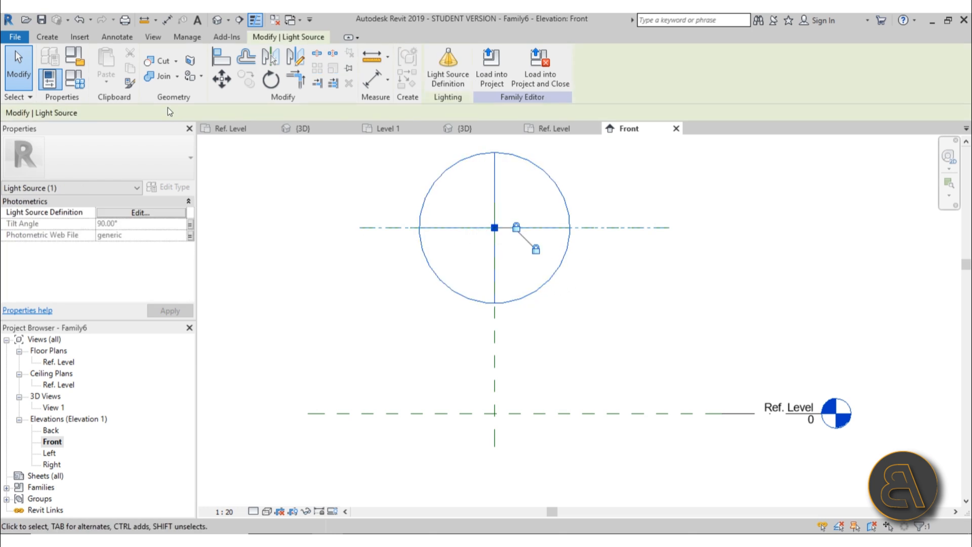
pyautogui.click(77, 85)
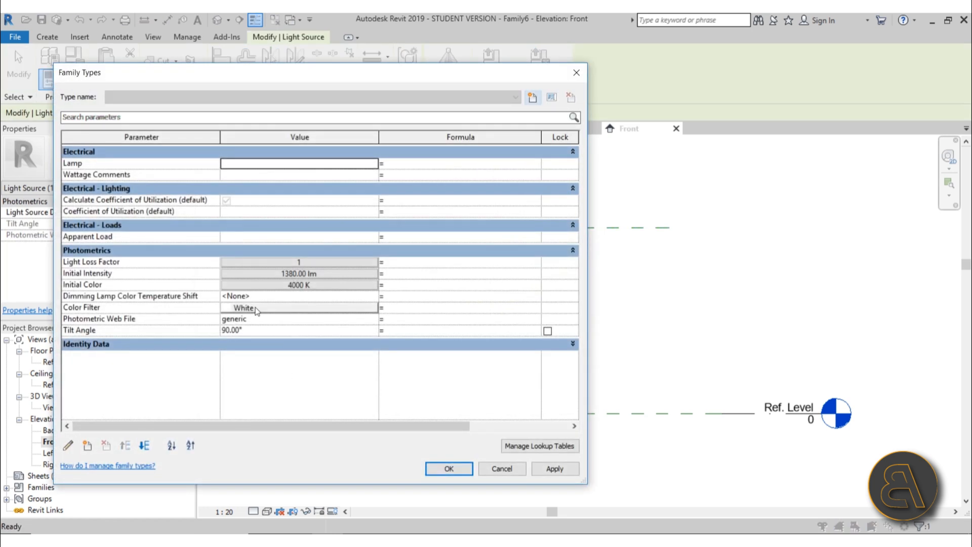
pyautogui.click(371, 318)
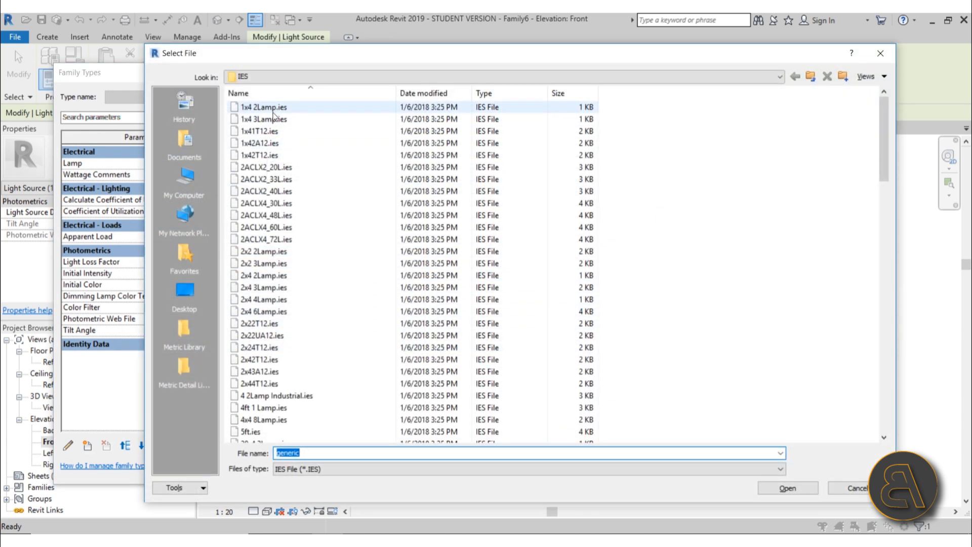
pyautogui.click(260, 146)
pyautogui.click(274, 131)
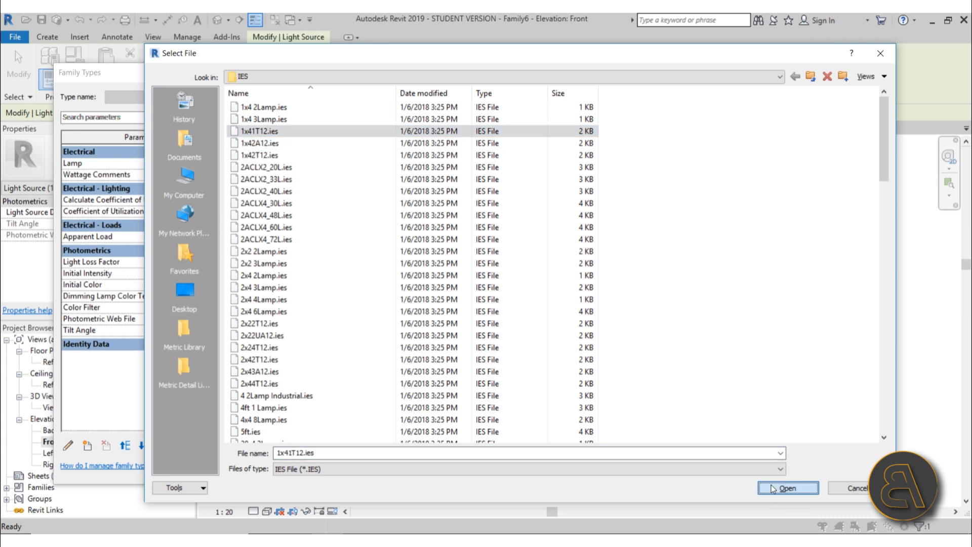
pyautogui.click(773, 489)
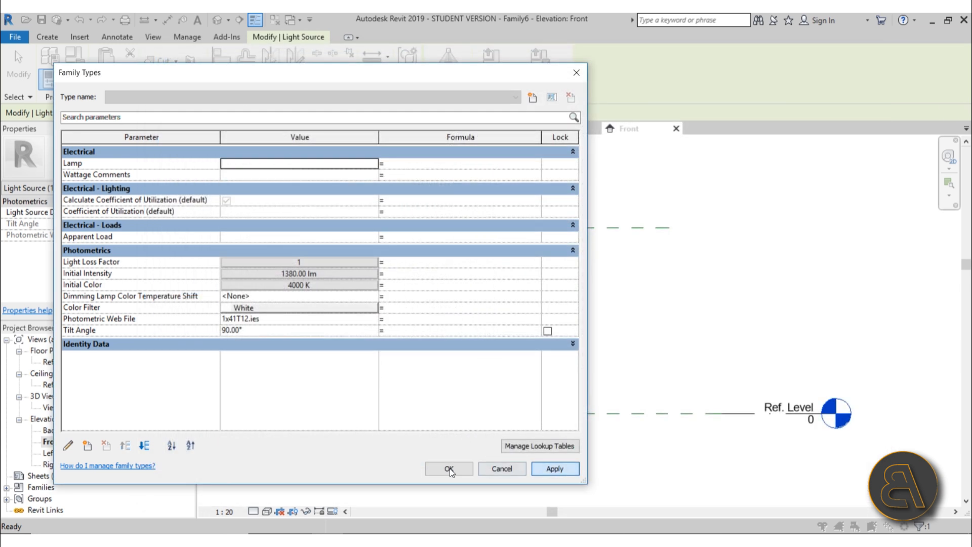
pyautogui.click(449, 468)
# Set the family's tilt angle to -90° in the family types
pyautogui.click(525, 292)
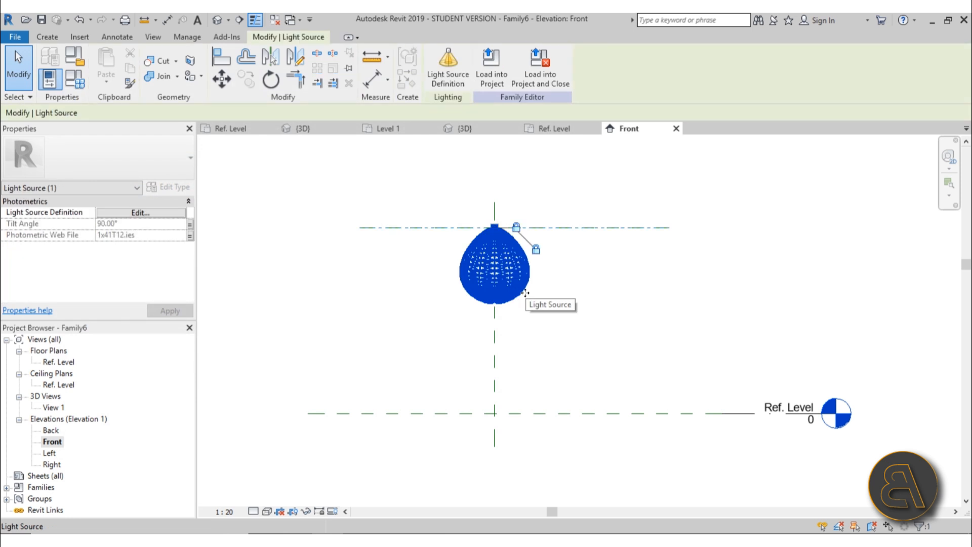
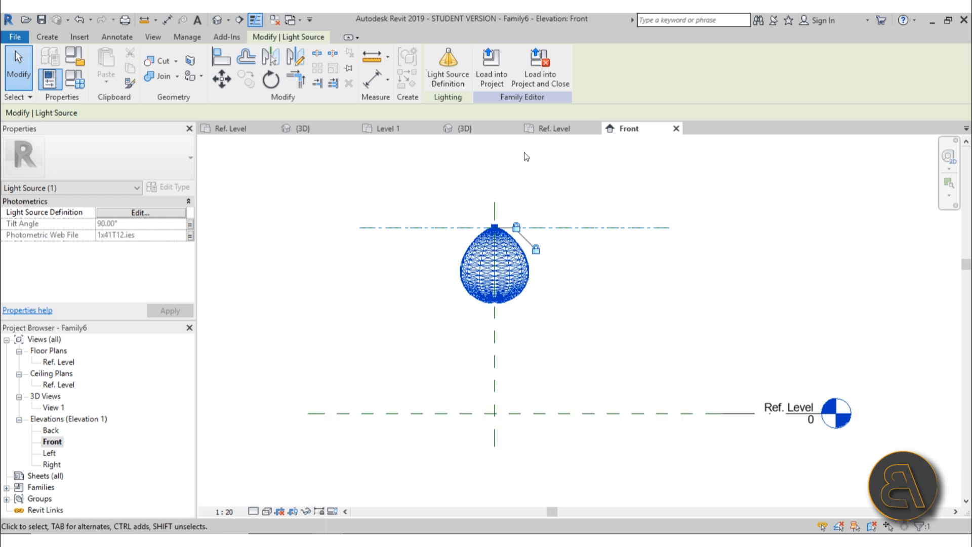
pyautogui.click(75, 88)
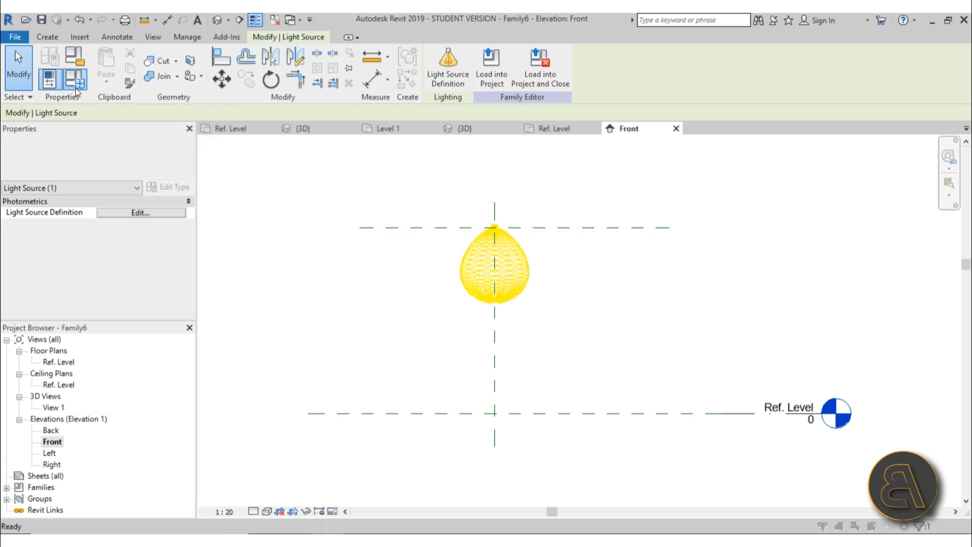
pyautogui.click(251, 331)
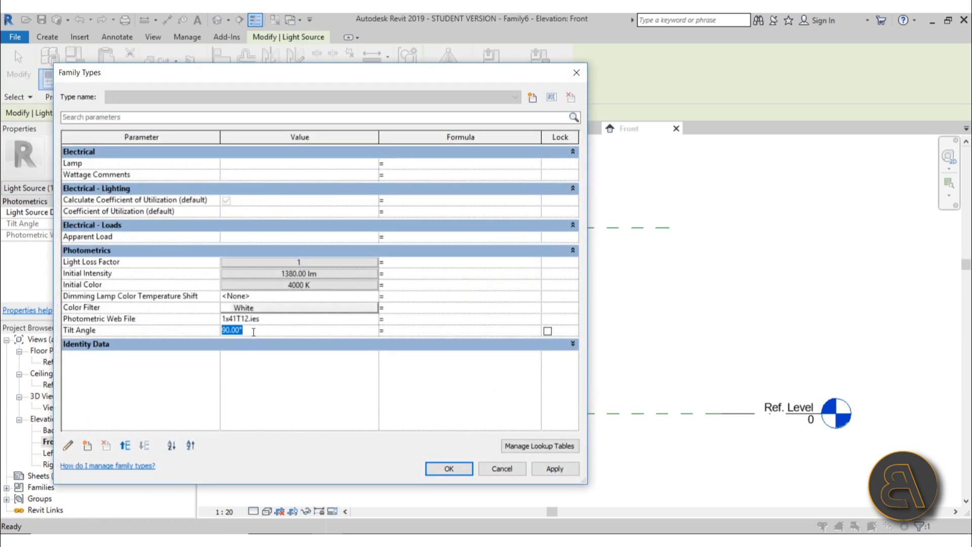
pyautogui.write('-90')
pyautogui.press('Tab')
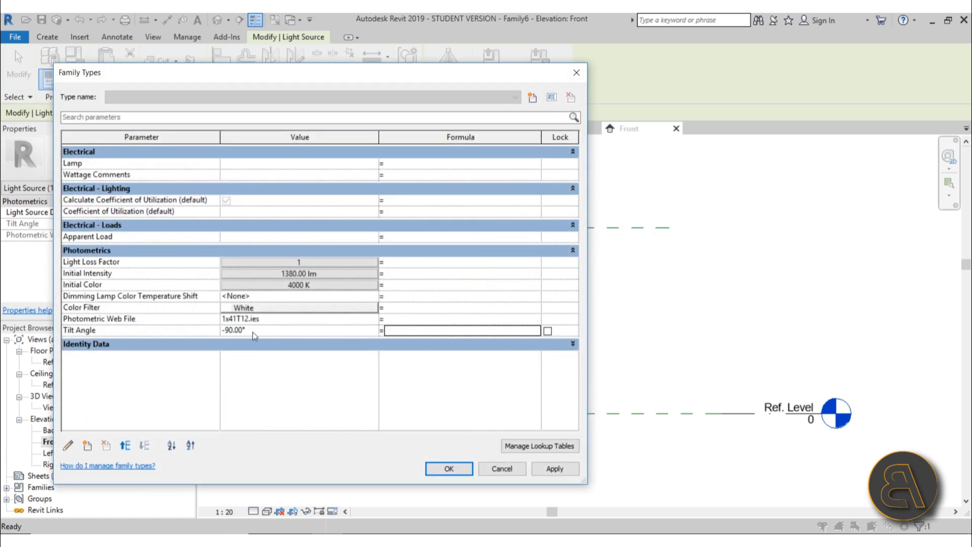
pyautogui.click(449, 468)
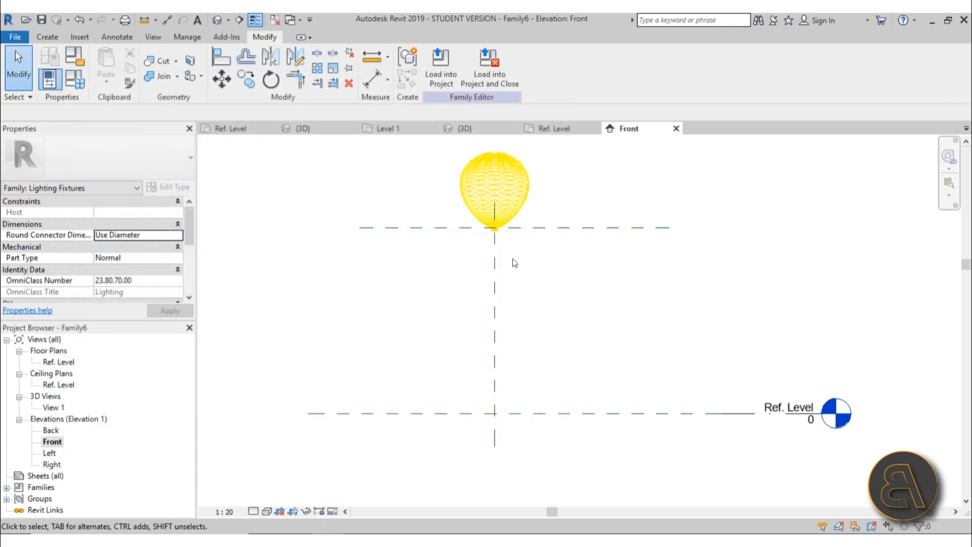
# Move the Light Source Elevation reference plane down to just above the Ref. Level in the Front elevation
pyautogui.click(542, 228)
pyautogui.moveTo(542, 228); pyautogui.dragTo(541, 384)
pyautogui.click(600, 398)
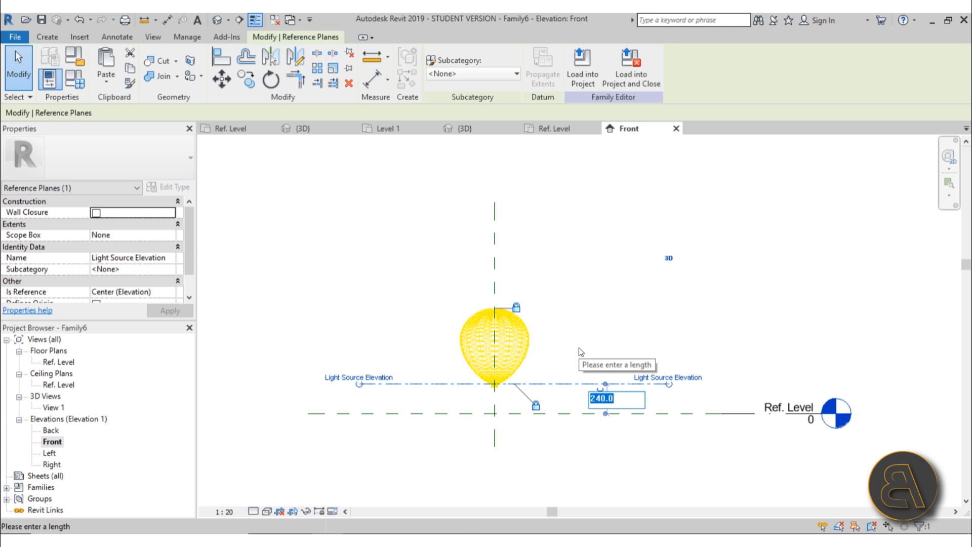
pyautogui.write('0')
pyautogui.press('Return')
pyautogui.click(546, 405)
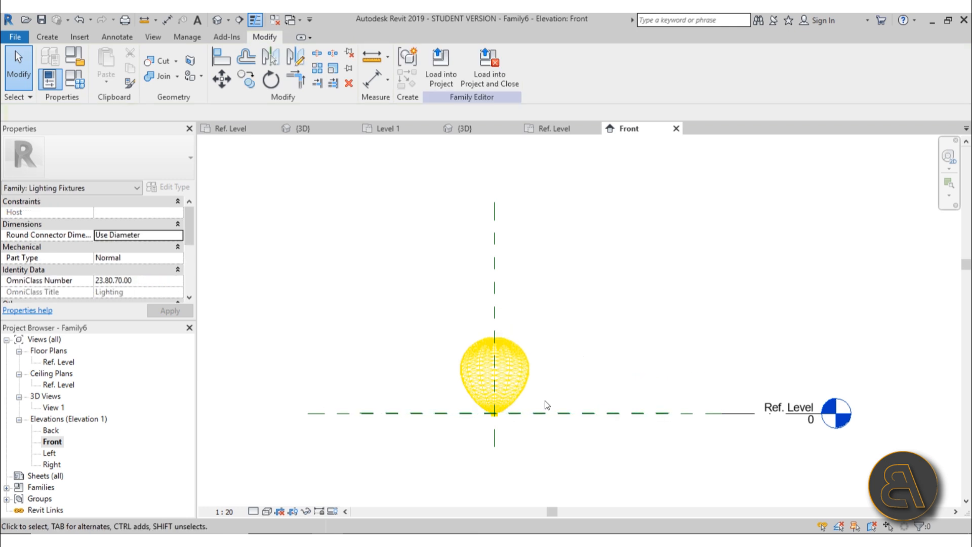
pyautogui.scroll(10, 494, 420)
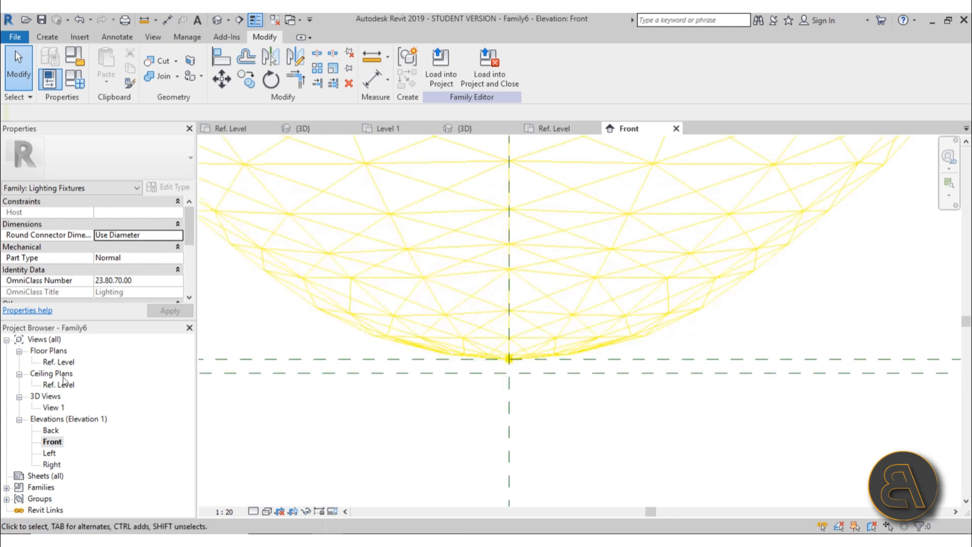
# In the Ref. Level floor plan, start an extrusion and sketch a circle of about 4.1 mm radius centred on the light source
pyautogui.doubleClick(58, 362)
pyautogui.scroll(5, 546, 283)
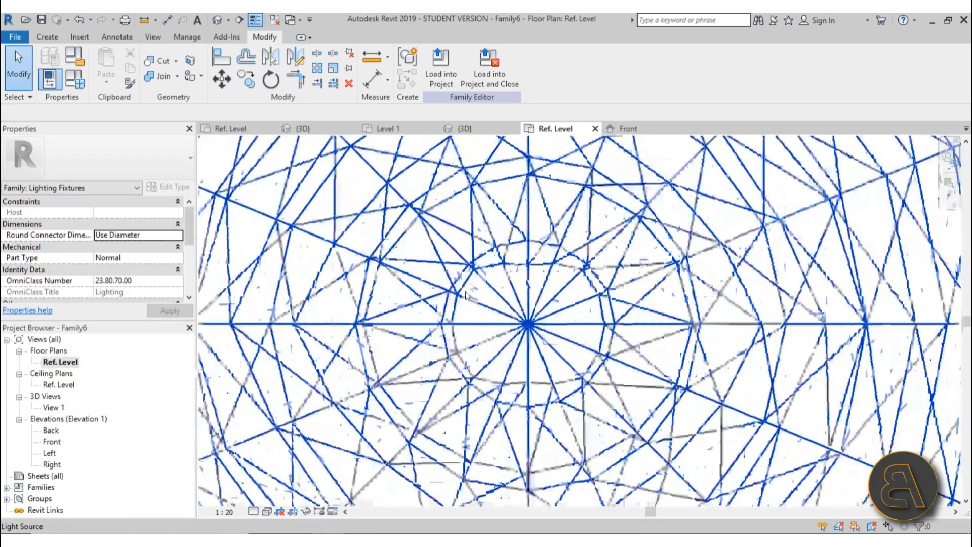
pyautogui.click(49, 33)
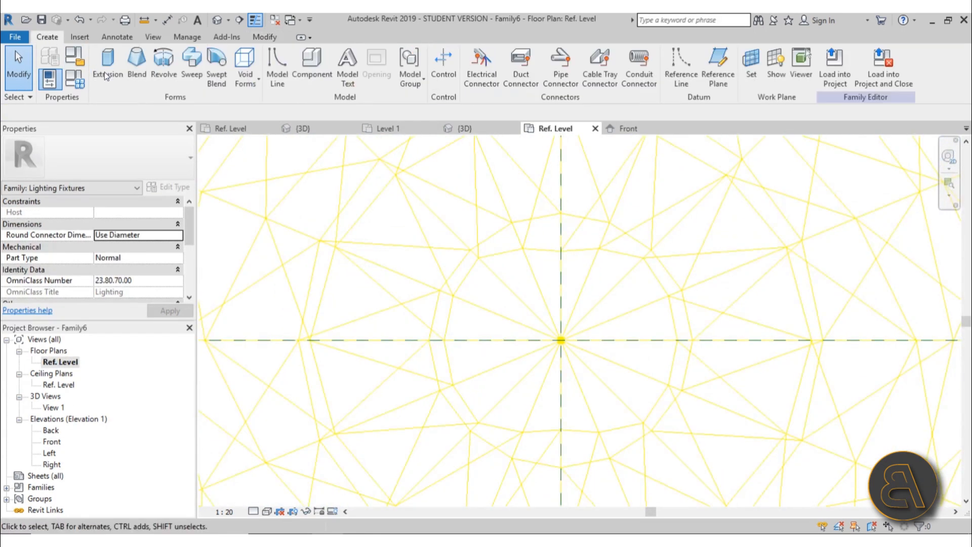
pyautogui.click(113, 70)
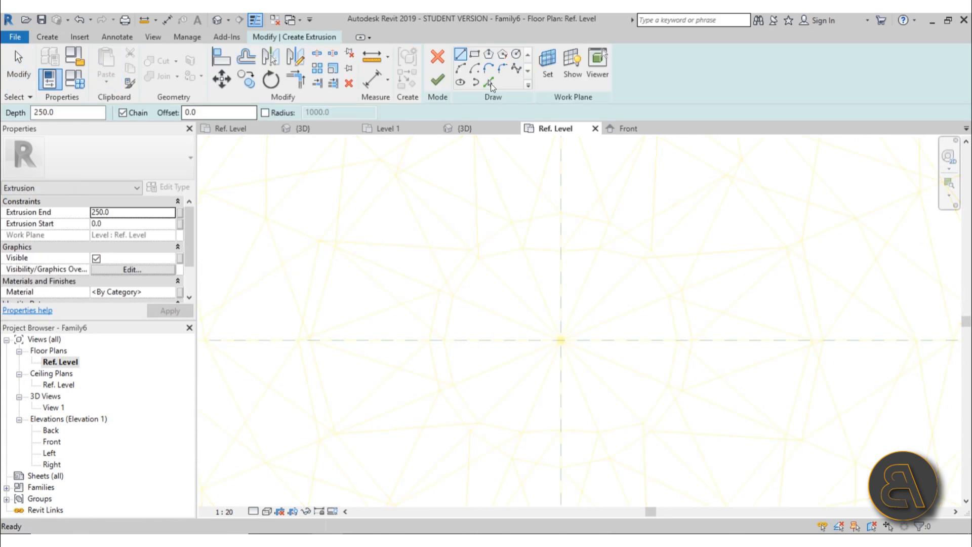
pyautogui.click(515, 54)
pyautogui.click(560, 340)
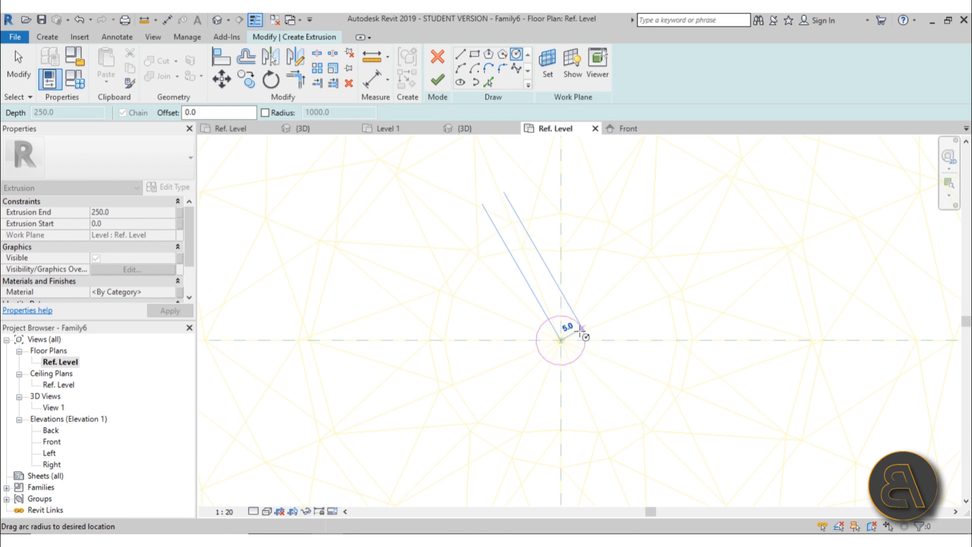
pyautogui.click(581, 333)
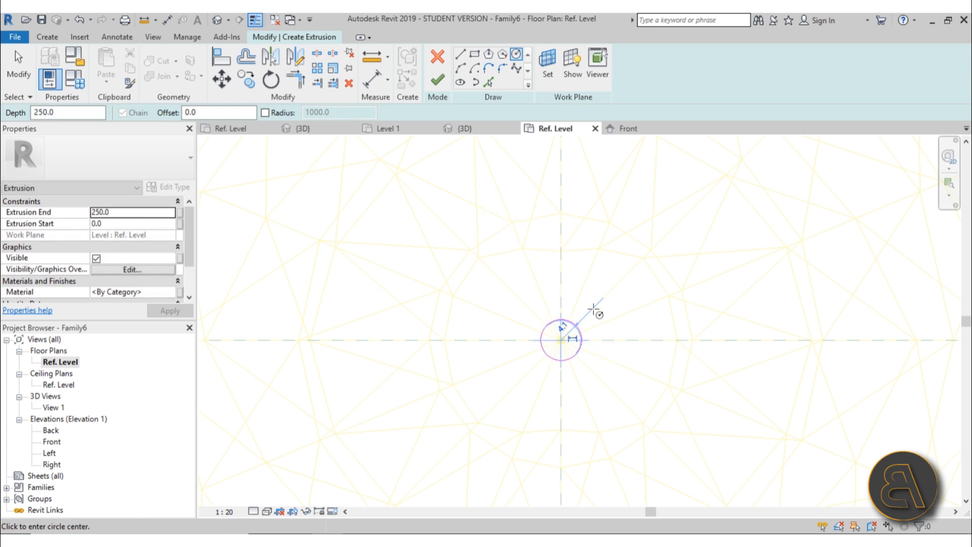
# Set the sketched circle's radius to 3 mm and finish the extrusion
pyautogui.click(564, 324)
pyautogui.write('3')
pyautogui.press('Return')
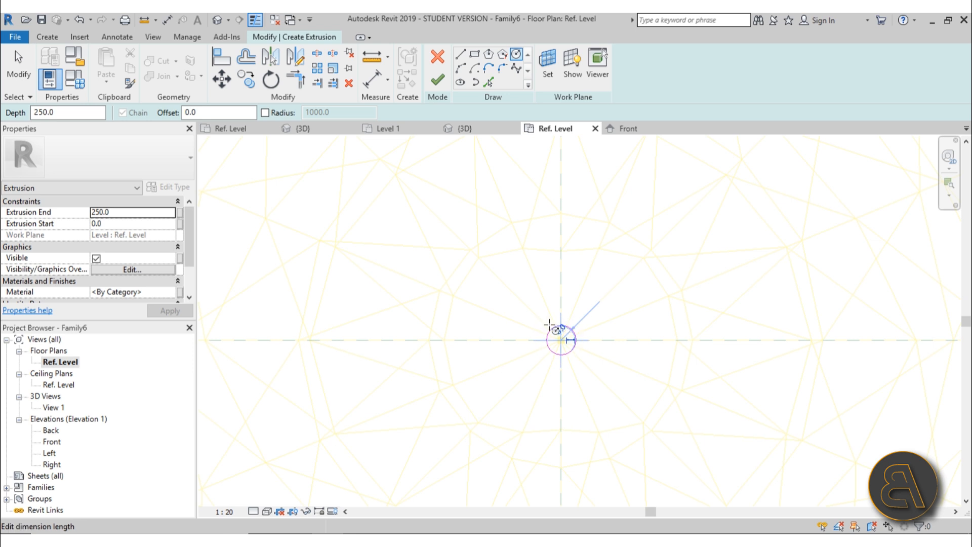
pyautogui.click(439, 80)
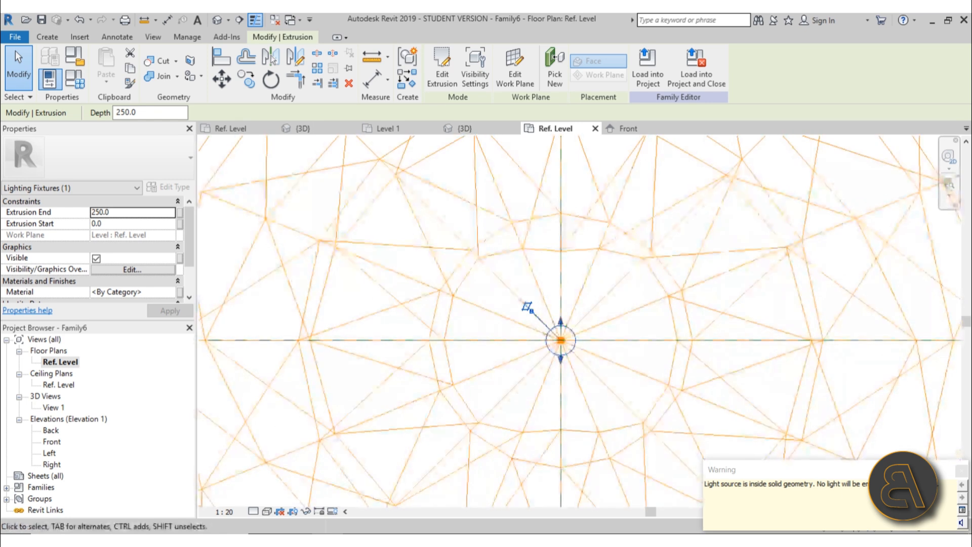
# In the Front elevation, set the cylinder's Extrusion End to 2 mm so its top sits below the light source
pyautogui.doubleClick(51, 441)
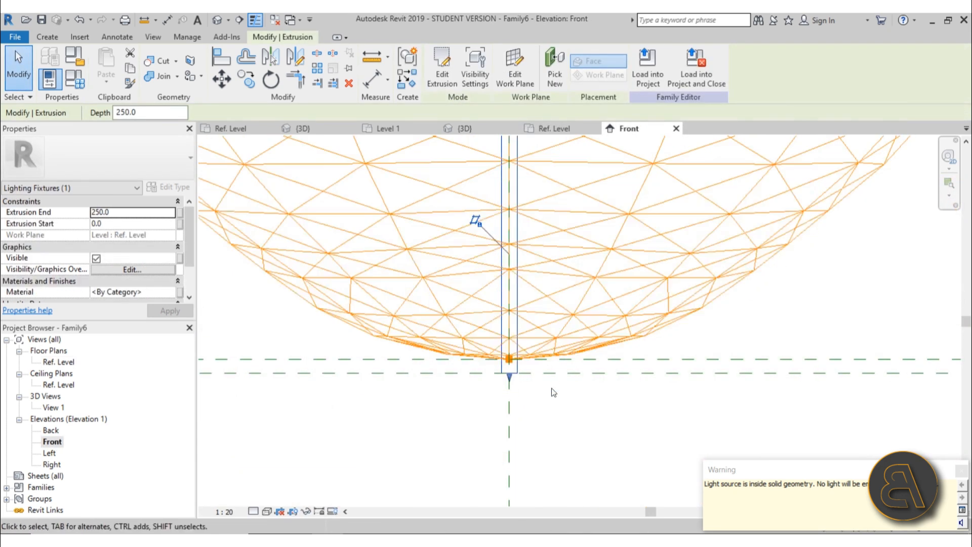
pyautogui.click(557, 400)
pyautogui.click(532, 385)
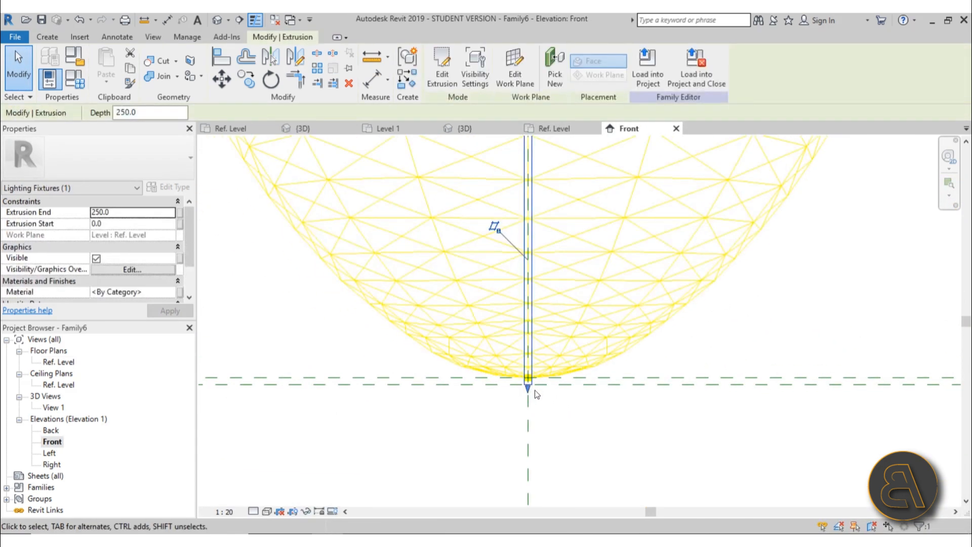
pyautogui.scroll(5, 536, 409)
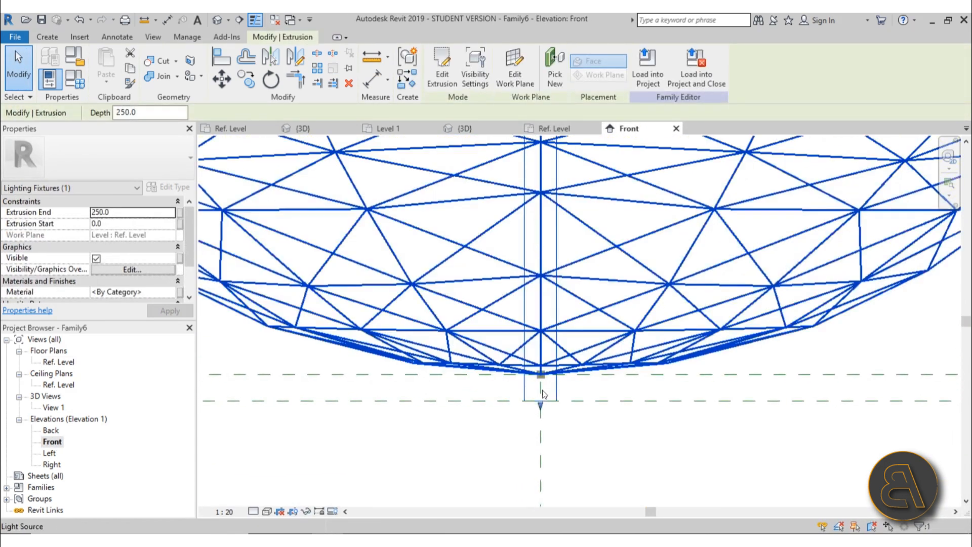
pyautogui.scroll(3, 542, 376)
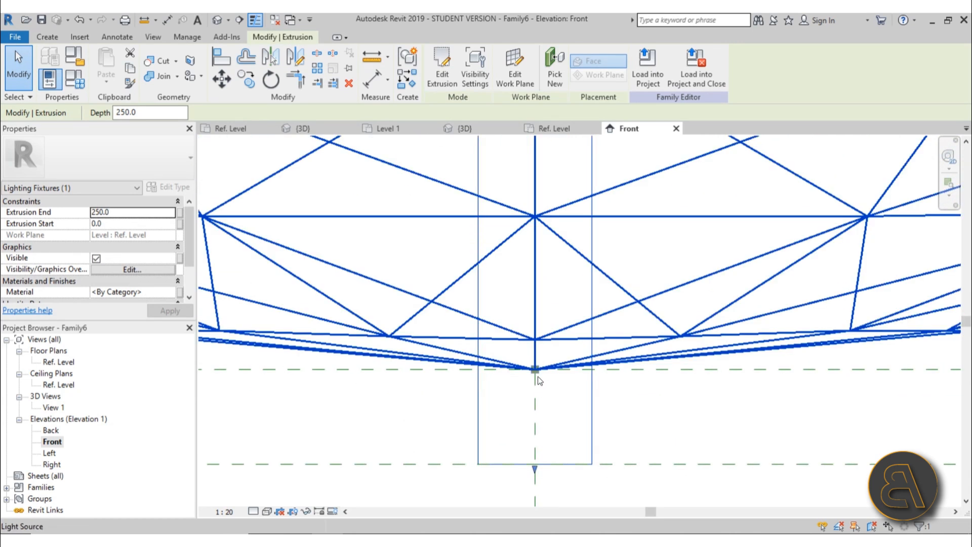
pyautogui.scroll(-1, 579, 404)
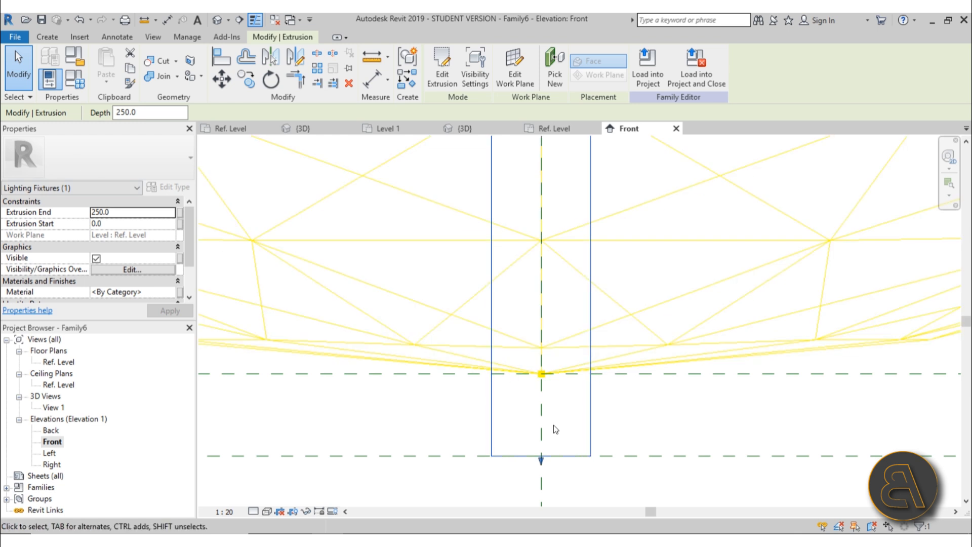
pyautogui.click(145, 213)
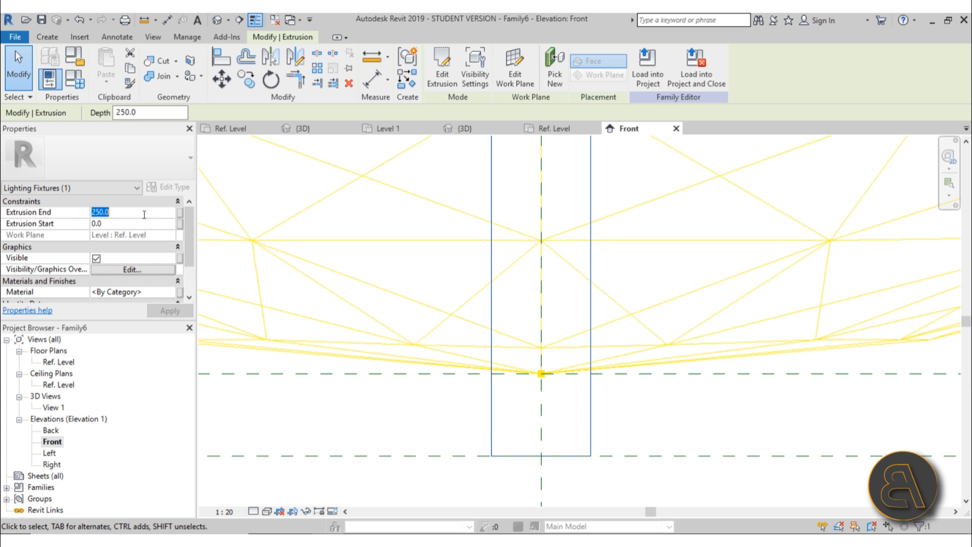
pyautogui.write('2')
pyautogui.press('Return')
pyautogui.click(624, 445)
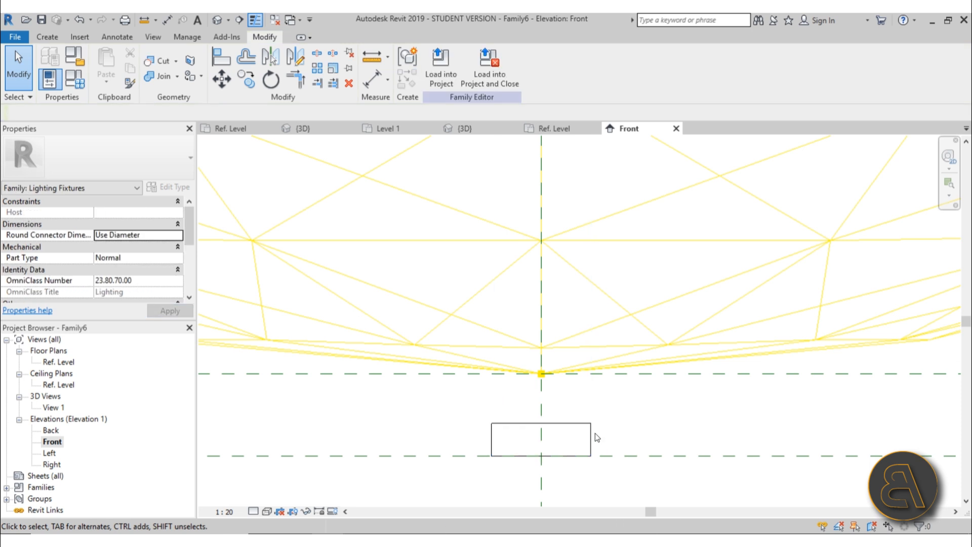
# Examine the short extrusion's position relative to the light source and the two horizontal reference planes in the Front elevation
pyautogui.click(582, 429)
pyautogui.click(677, 418)
pyautogui.scroll(-5, 648, 395)
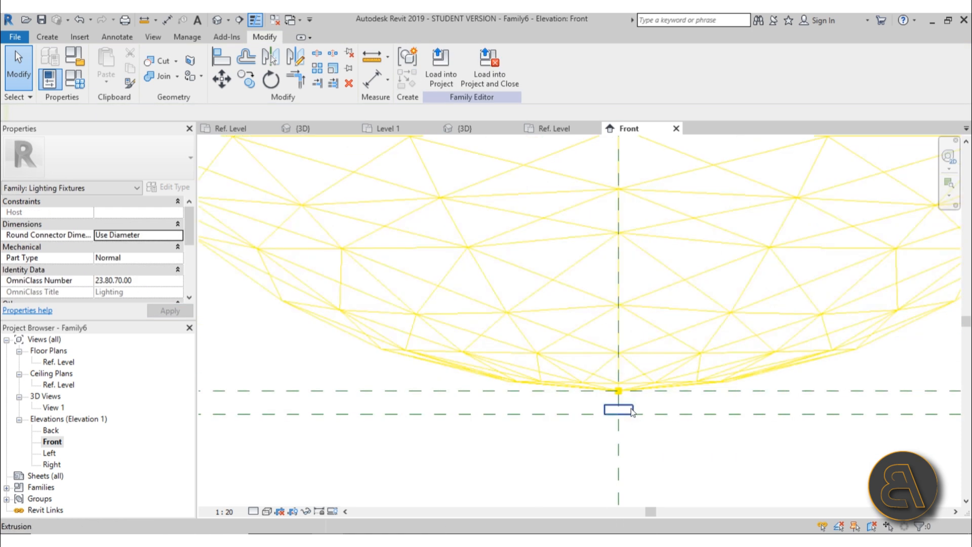
pyautogui.click(631, 408)
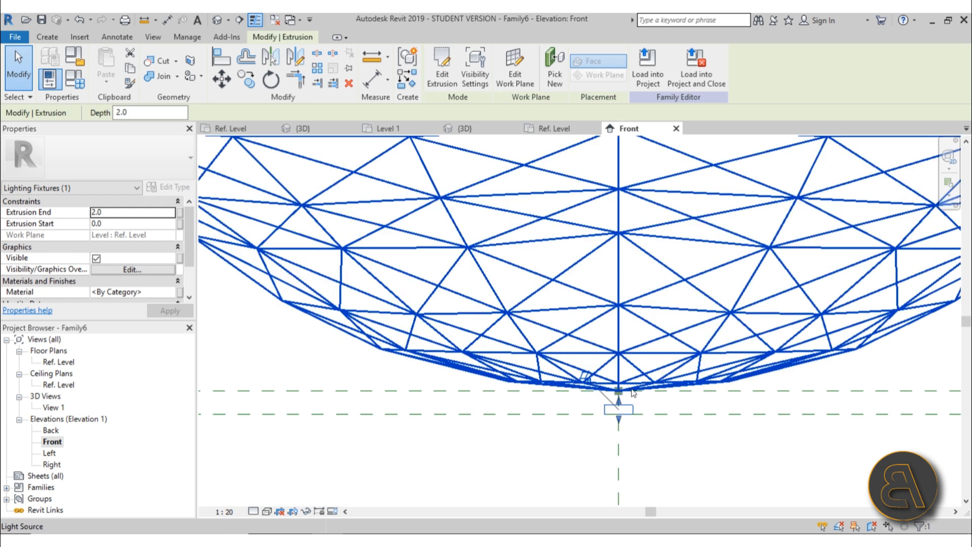
pyautogui.scroll(-5, 564, 434)
pyautogui.scroll(-5, 722, 474)
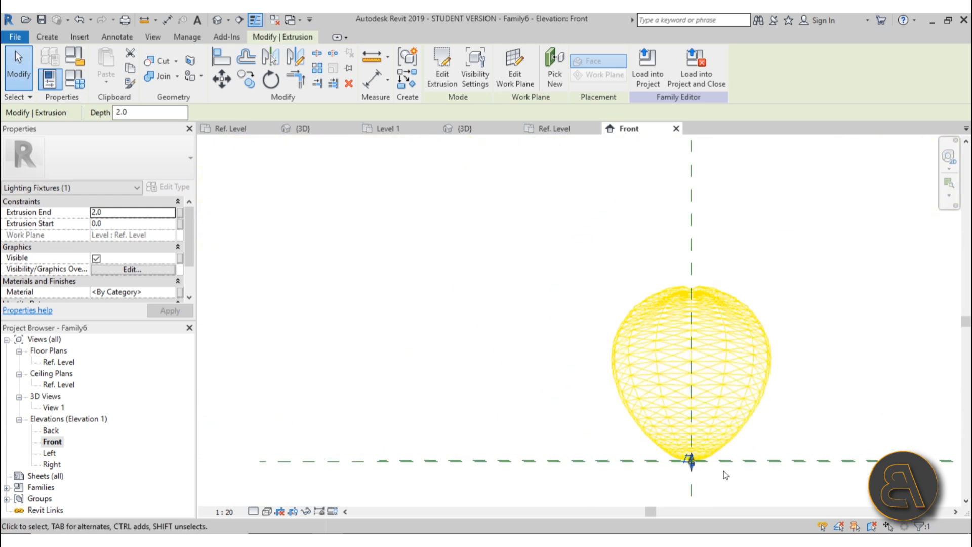
pyautogui.moveTo(724, 469); pyautogui.dragTo(497, 393, button='middle')
pyautogui.scroll(5, 465, 379)
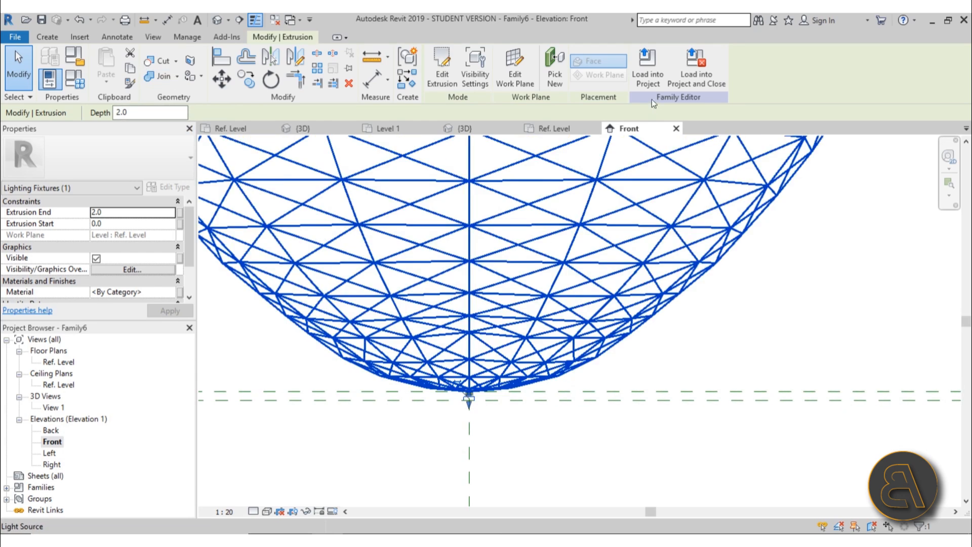
# Save the lighting fixture family to the Desktop as 1 LED
pyautogui.click(43, 21)
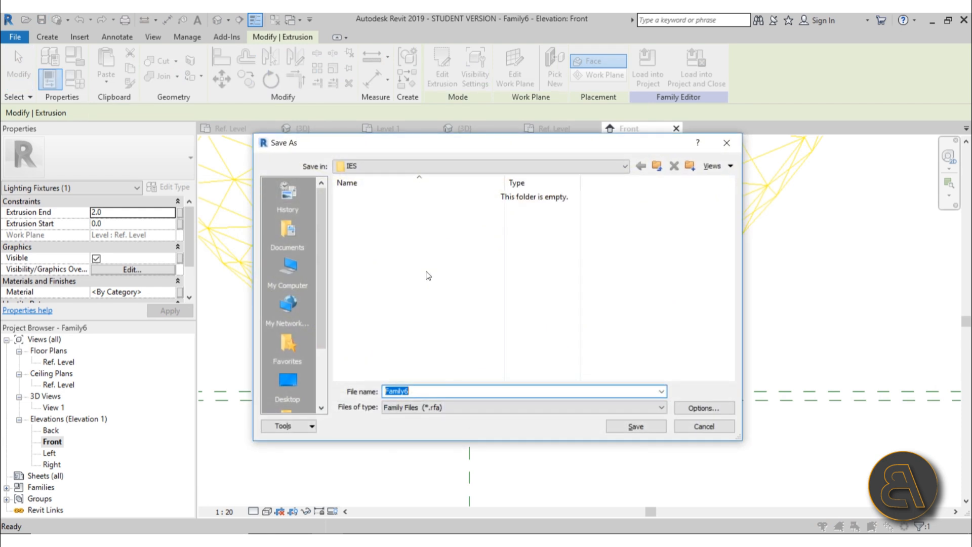
pyautogui.click(292, 390)
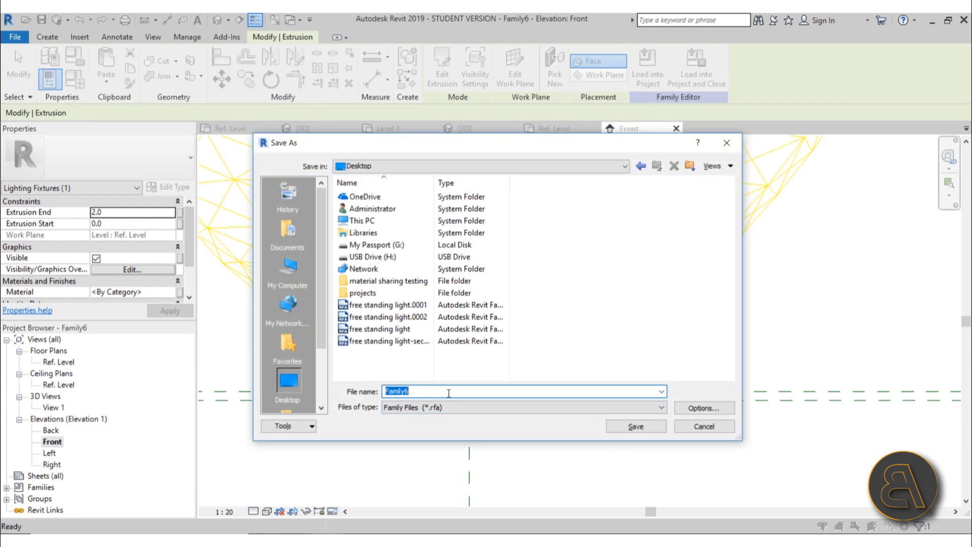
pyautogui.write('1 LED')
pyautogui.press('Return')
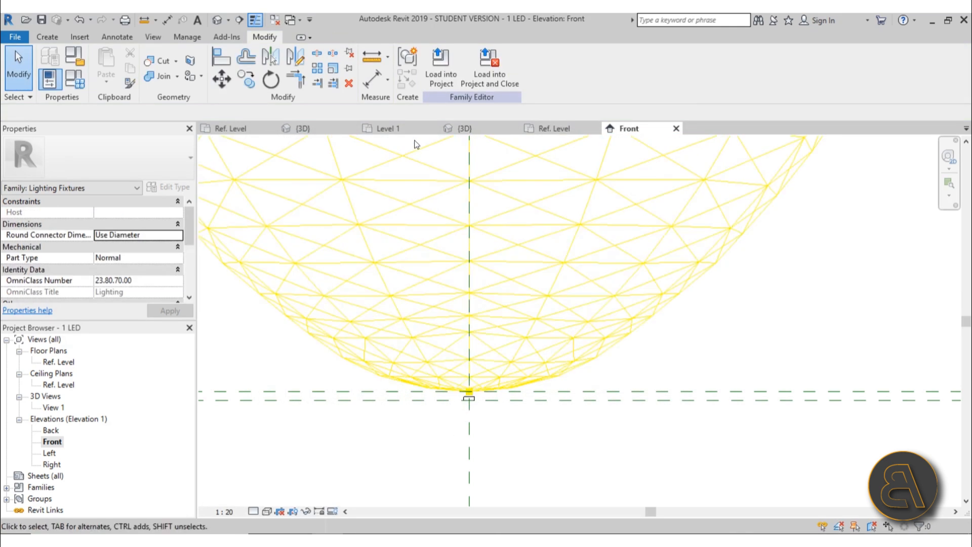
# Load the 1 LED family into Family5 only, leaving Project3 out
pyautogui.click(442, 75)
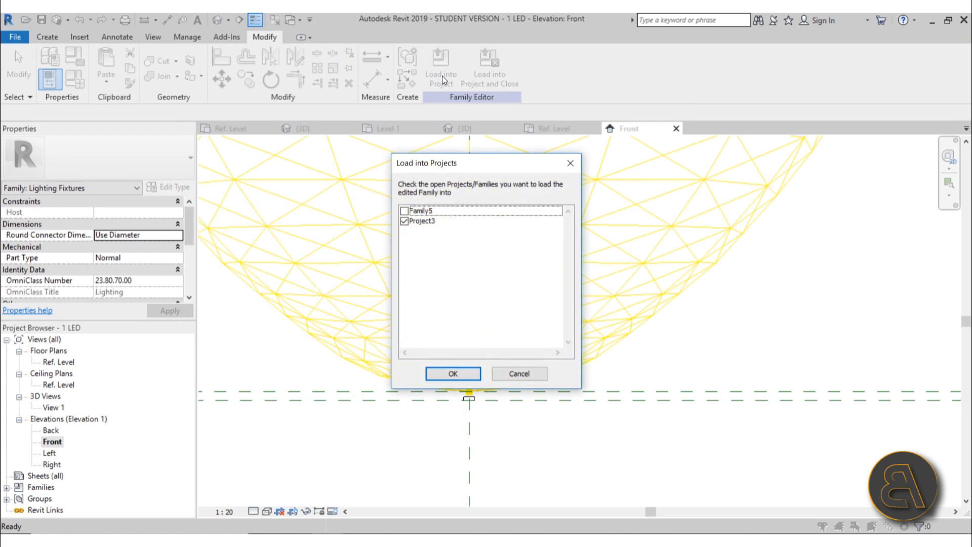
pyautogui.click(404, 211)
pyautogui.click(404, 222)
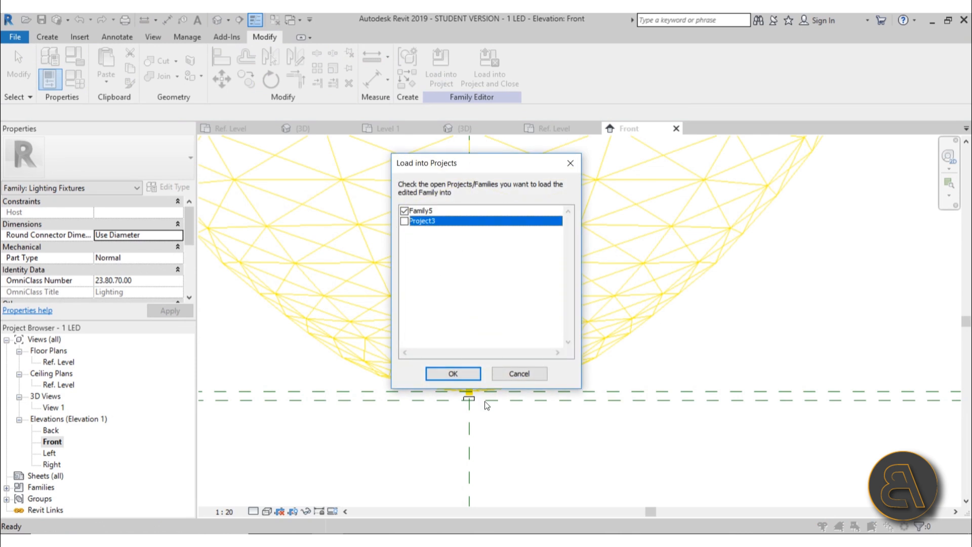
pyautogui.click(452, 373)
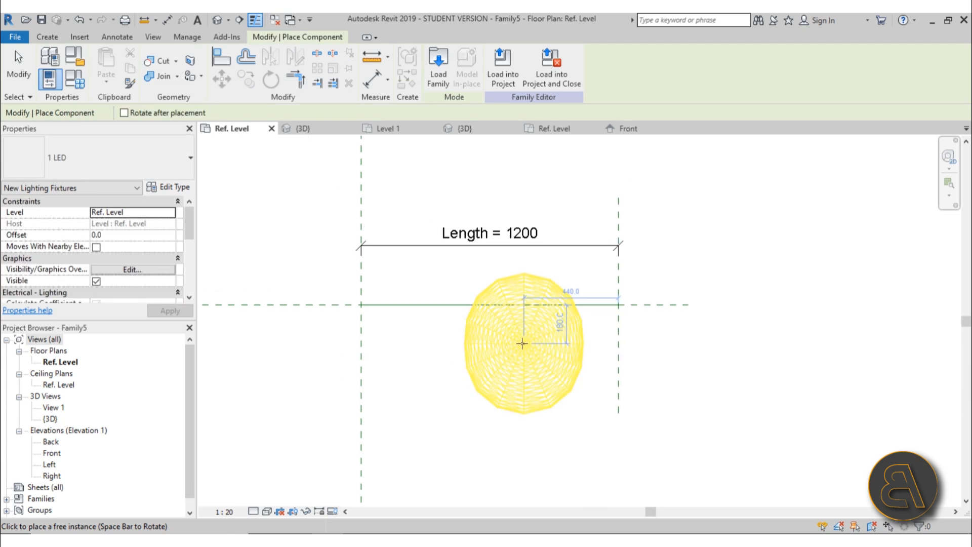
# Place one 1 LED instance on the horizontal reference line, just inside the left end of the Length dimension
pyautogui.scroll(6, 369, 276)
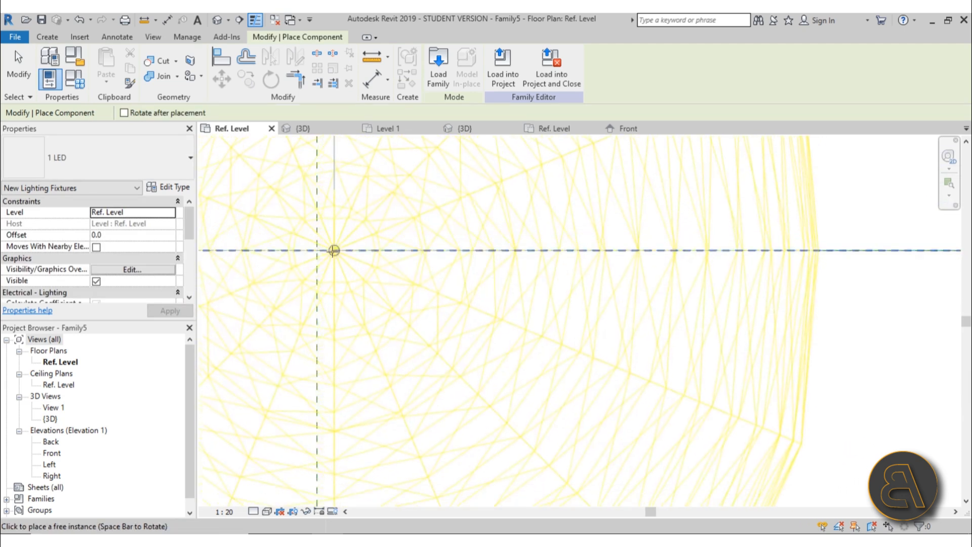
pyautogui.click(334, 250)
pyautogui.press('Escape')
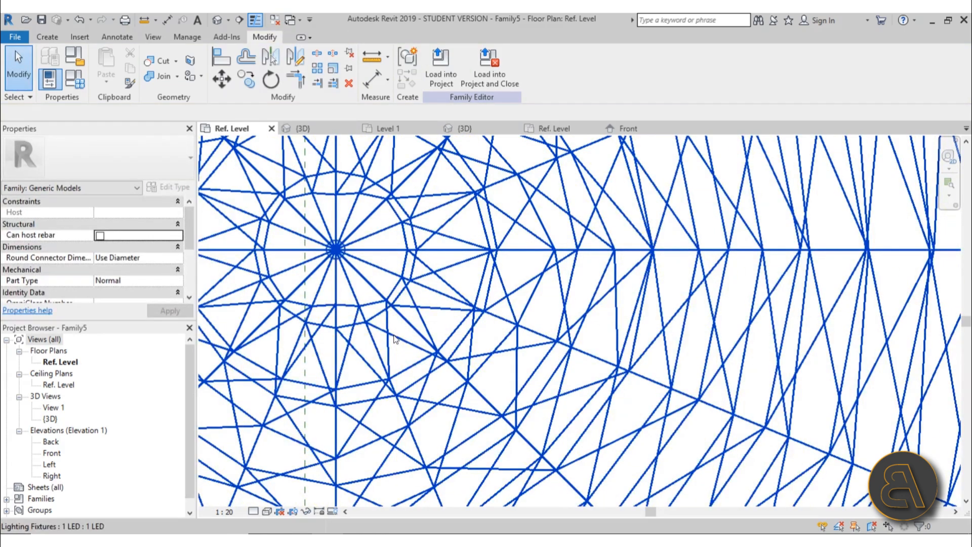
# Try a different visual style for the Ref. Level plan around the placed 1 LED instance
pyautogui.click(362, 314)
pyautogui.scroll(-3, 469, 330)
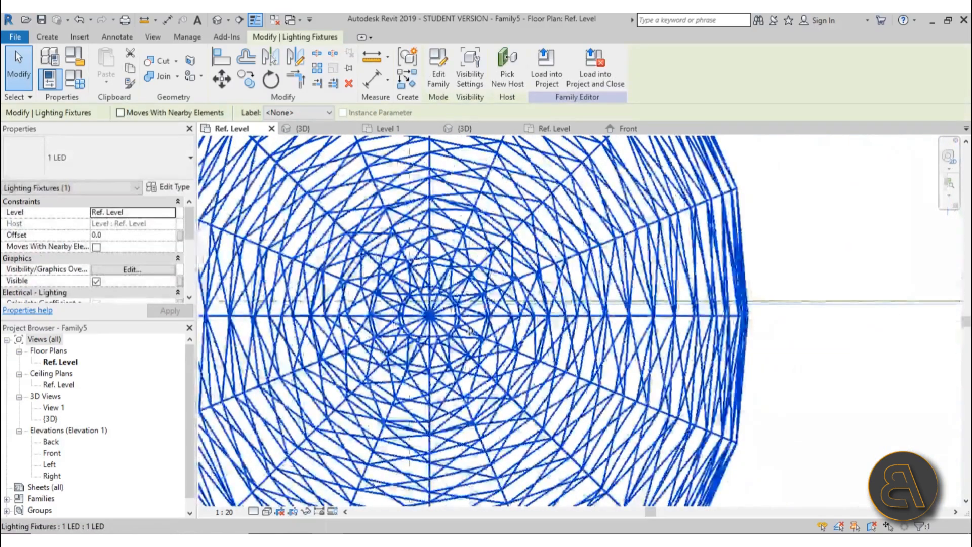
pyautogui.scroll(-3, 469, 330)
pyautogui.click(667, 411)
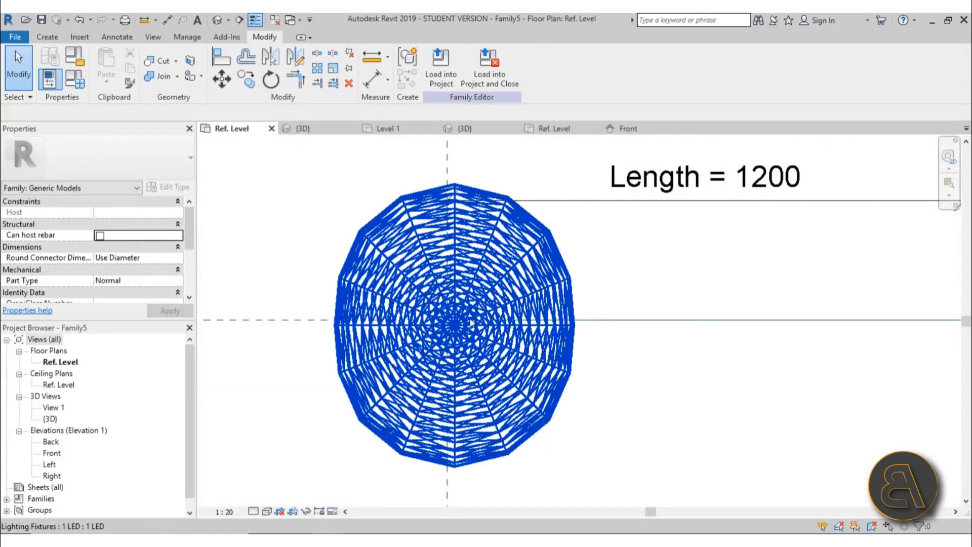
pyautogui.scroll(3, 469, 324)
pyautogui.scroll(2, 426, 317)
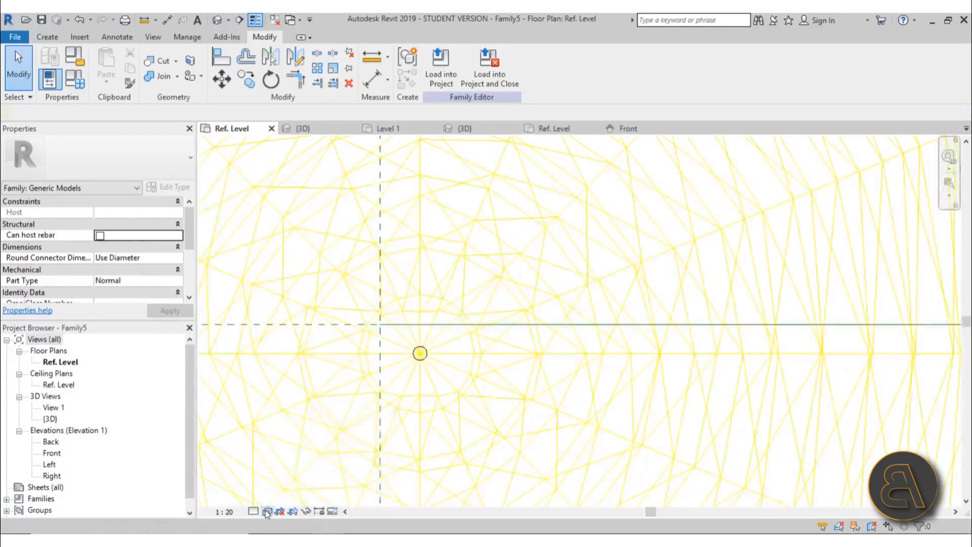
pyautogui.click(267, 511)
pyautogui.click(296, 447)
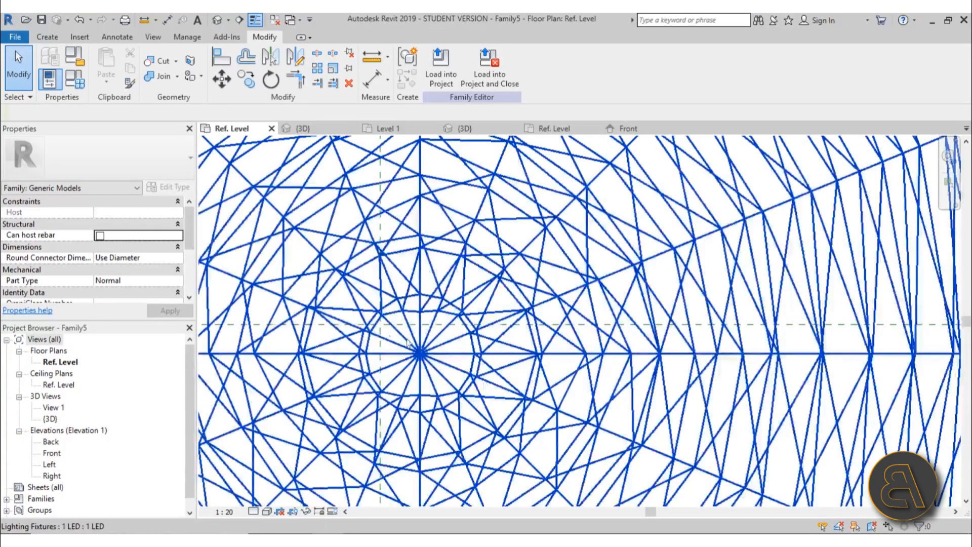
# Restore the Ref. Level plan's previous visual style so the fixture's small circular body is drawn
pyautogui.scroll(-4, 426, 334)
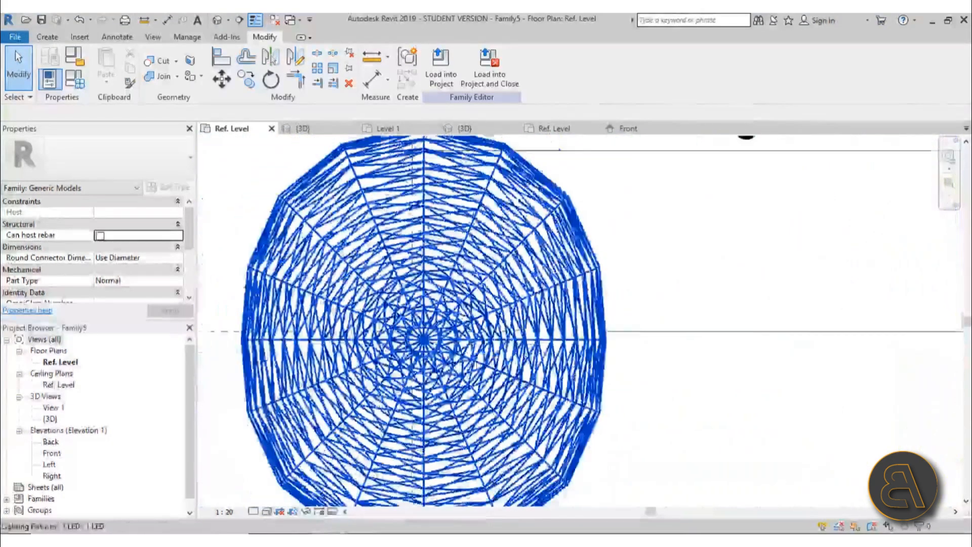
pyautogui.scroll(4, 427, 333)
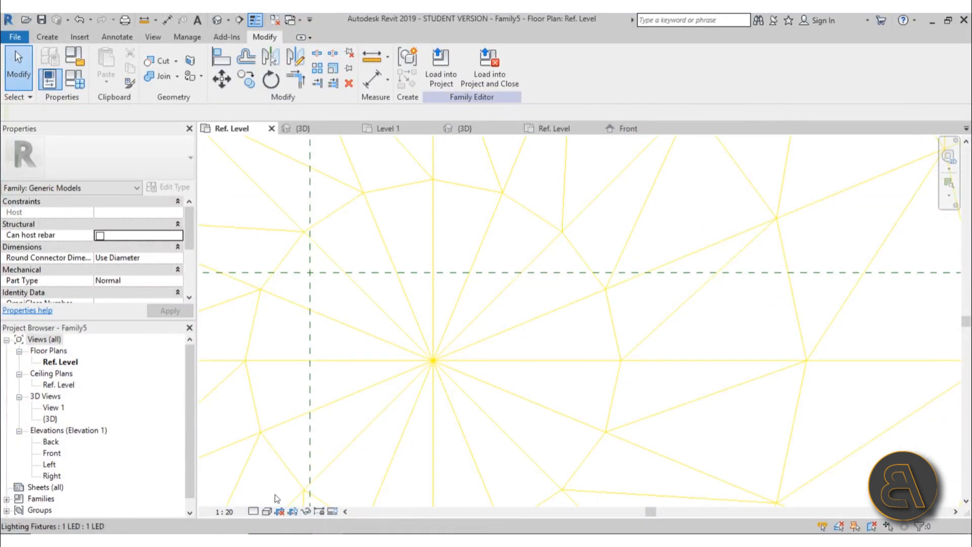
pyautogui.click(433, 391)
pyautogui.scroll(3, 441, 349)
pyautogui.press('Escape')
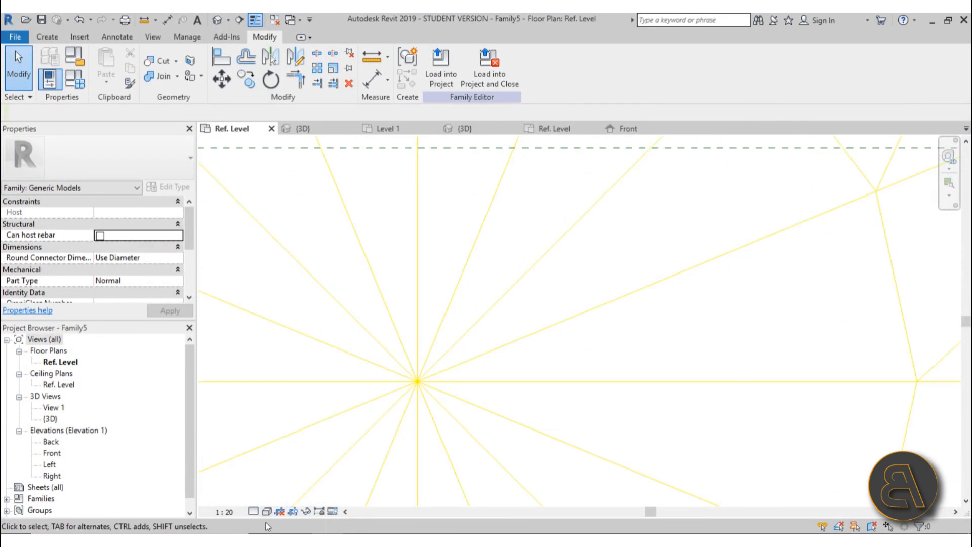
pyautogui.click(267, 511)
pyautogui.click(293, 436)
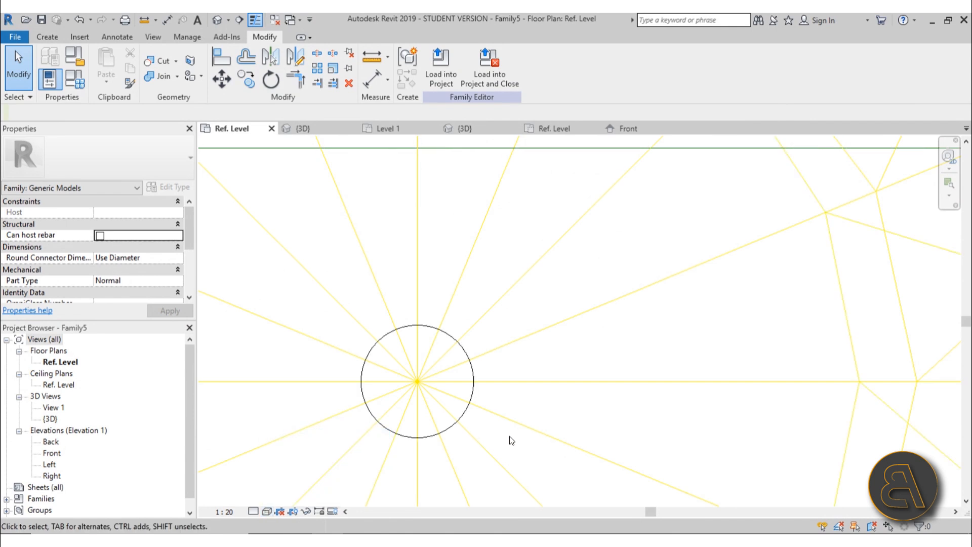
pyautogui.scroll(-5, 503, 402)
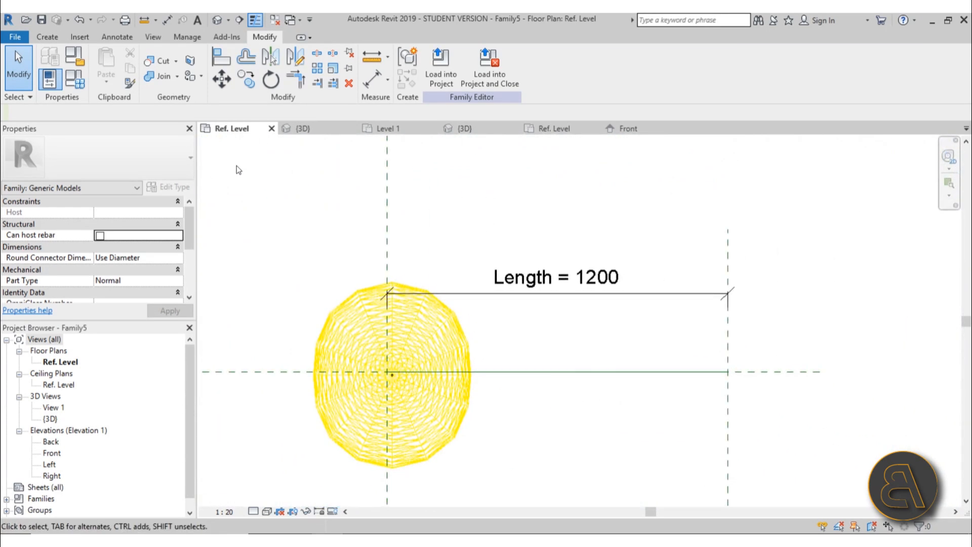
# Save the host family to the Desktop as LED strip
pyautogui.click(42, 20)
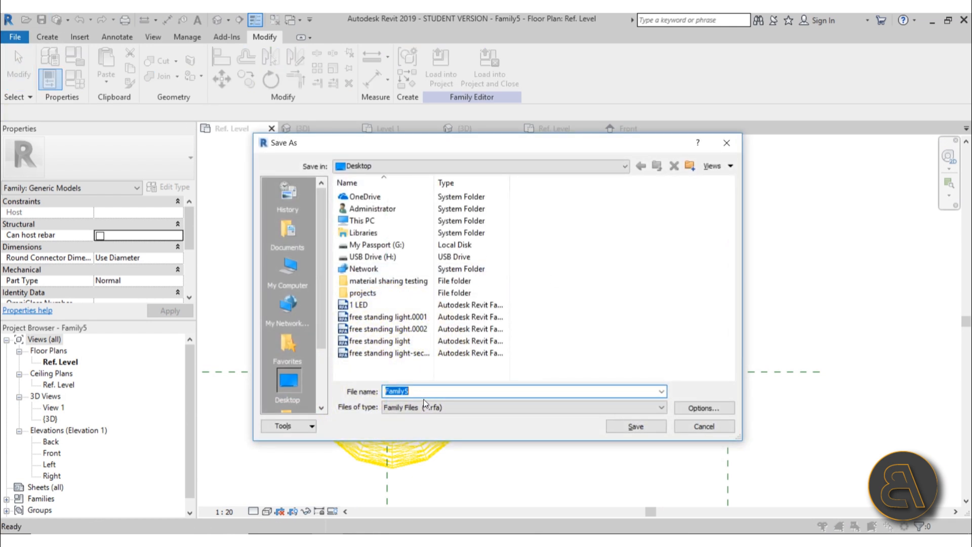
pyautogui.write('LED strip')
pyautogui.press('Return')
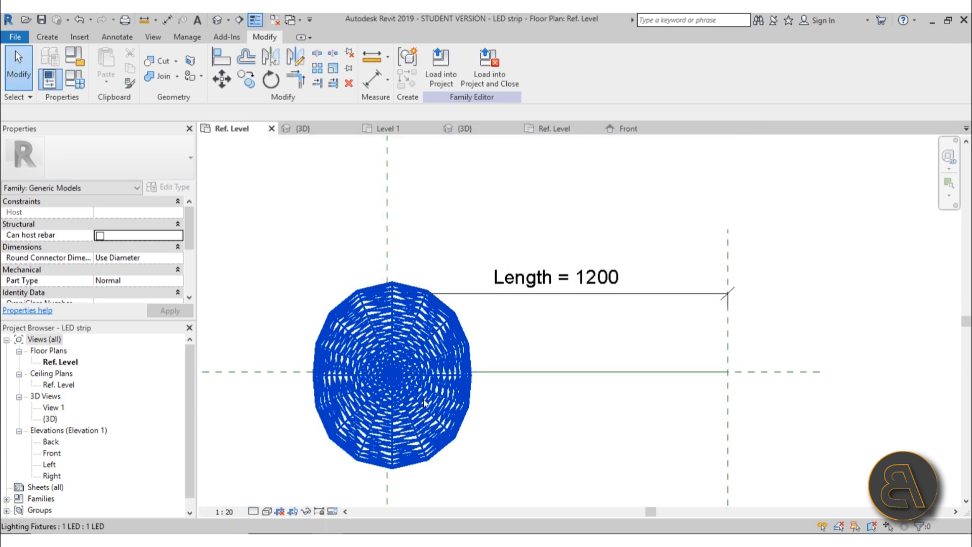
# Align the 1 LED fixture's horizontal centre axis to the horizontal reference line and lock the alignment
pyautogui.scroll(5, 395, 394)
pyautogui.scroll(5, 394, 394)
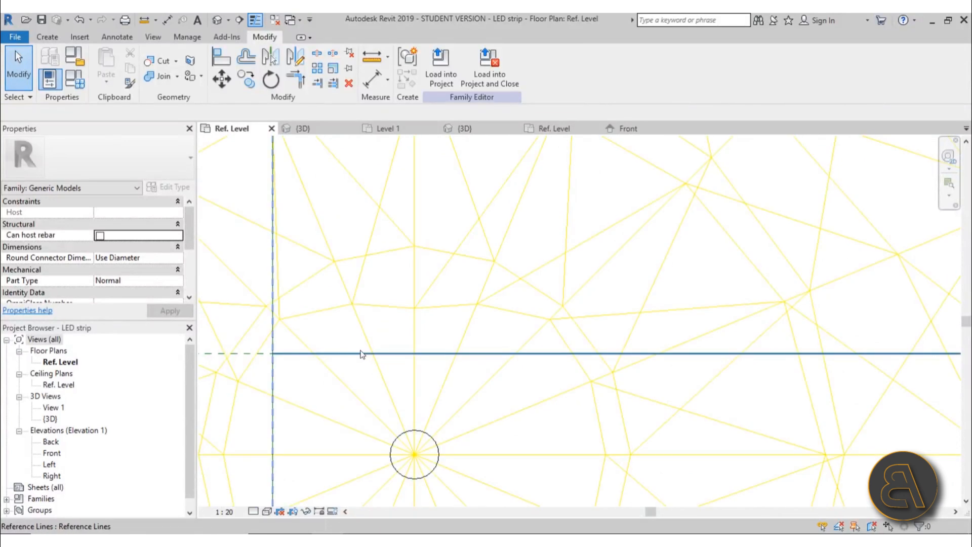
pyautogui.scroll(-4, 367, 354)
pyautogui.scroll(-1, 355, 353)
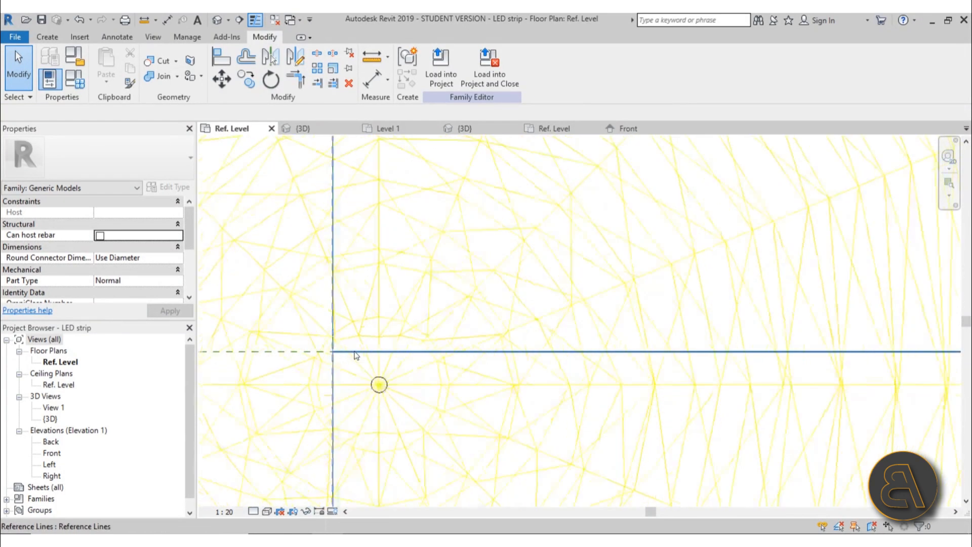
pyautogui.scroll(2, 355, 354)
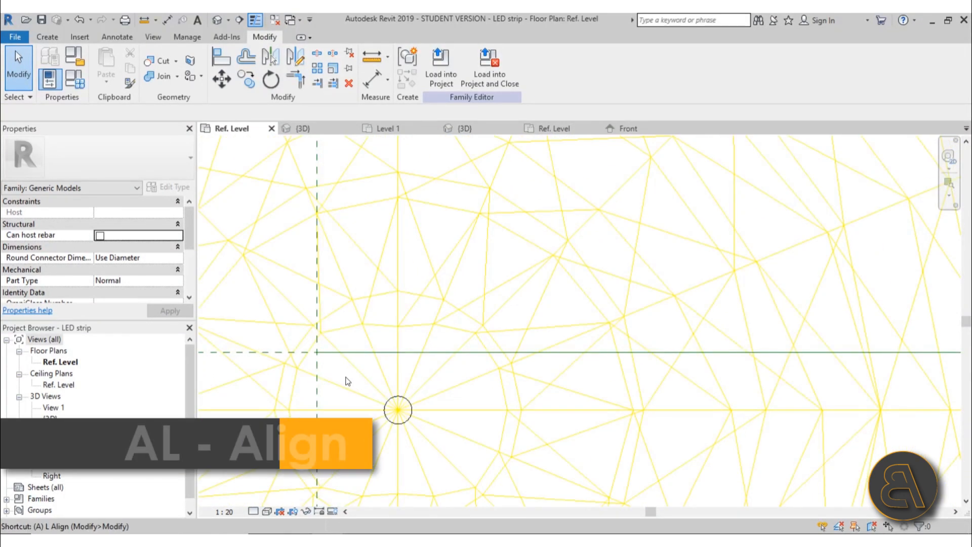
pyautogui.press('a')
pyautogui.press('l')
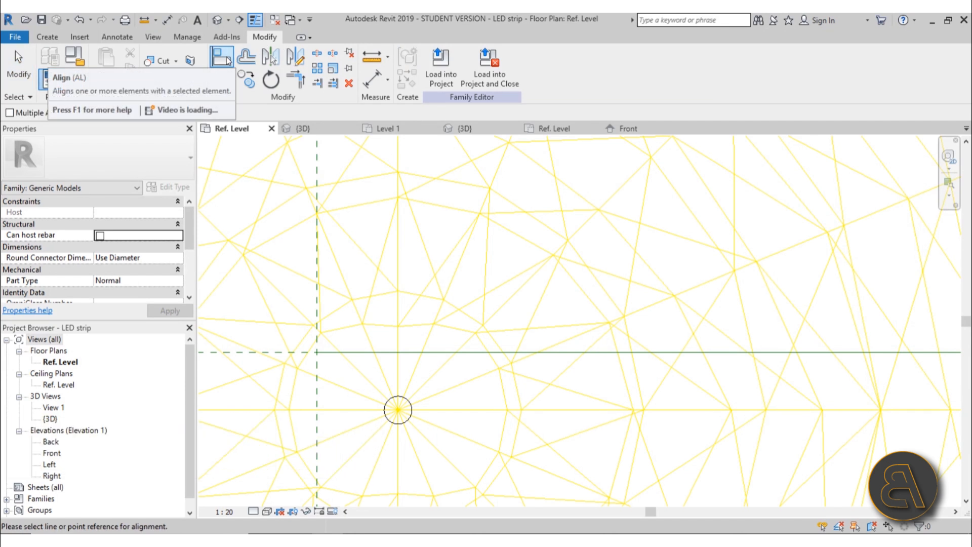
pyautogui.click(376, 352)
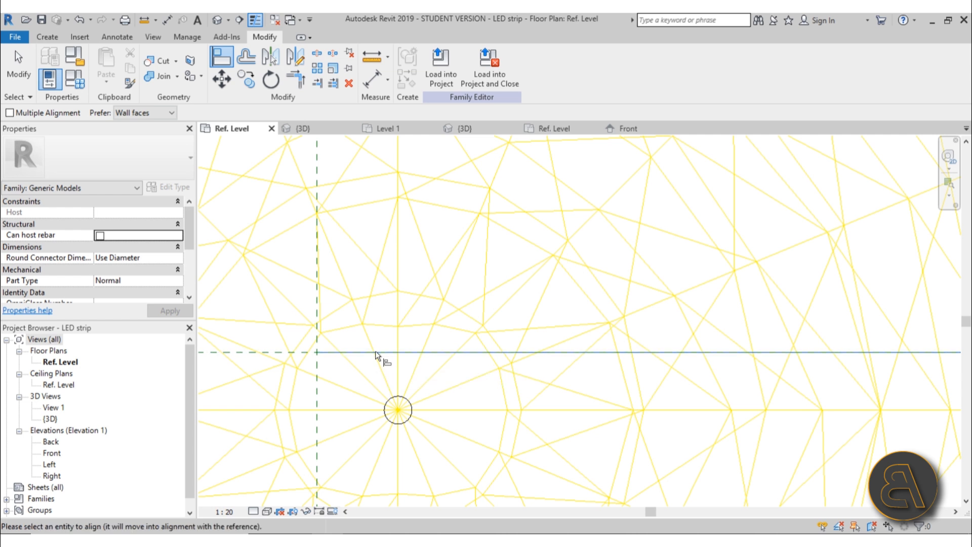
pyautogui.click(405, 409)
pyautogui.click(619, 380)
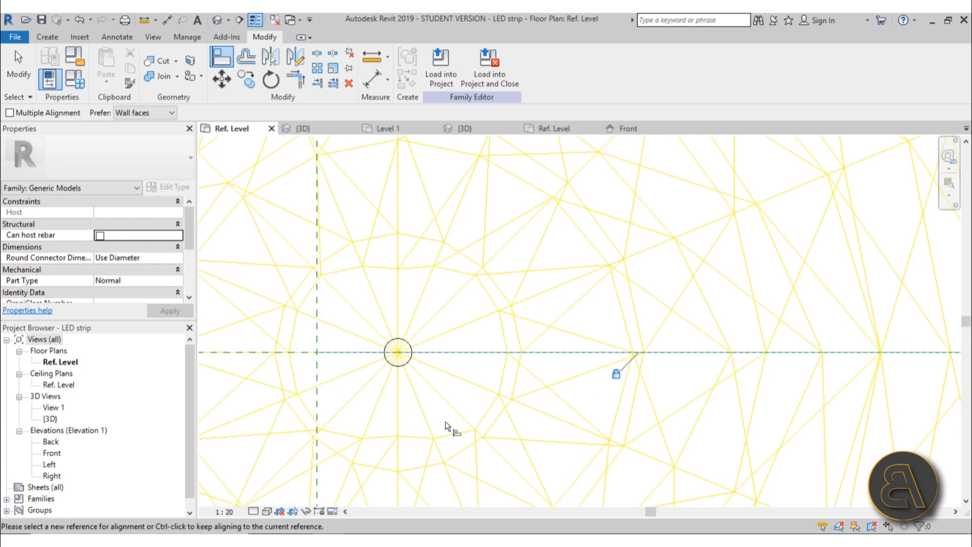
# Align the fixture's left/right centre axis to the vertical reference plane at the Length dimension's left end and lock it
pyautogui.scroll(-7, 385, 376)
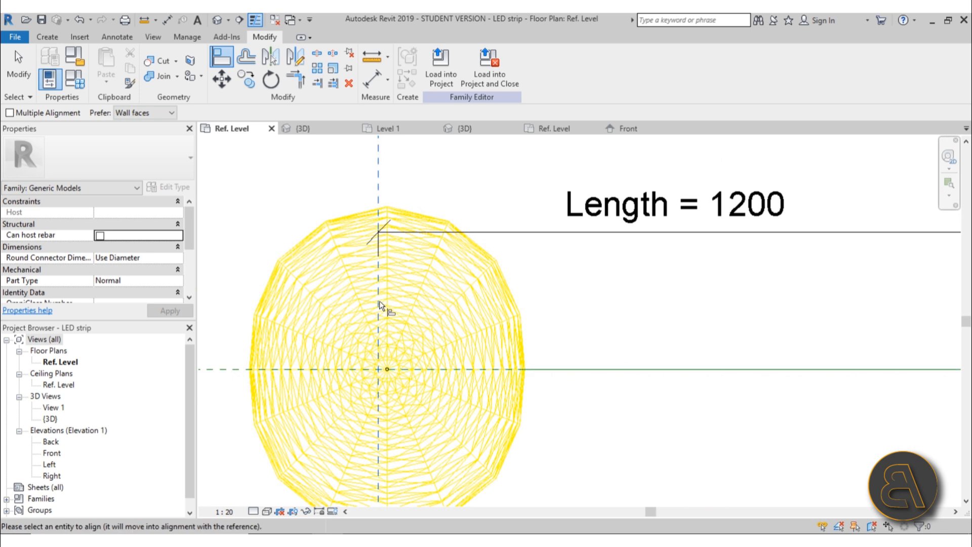
pyautogui.scroll(6, 390, 373)
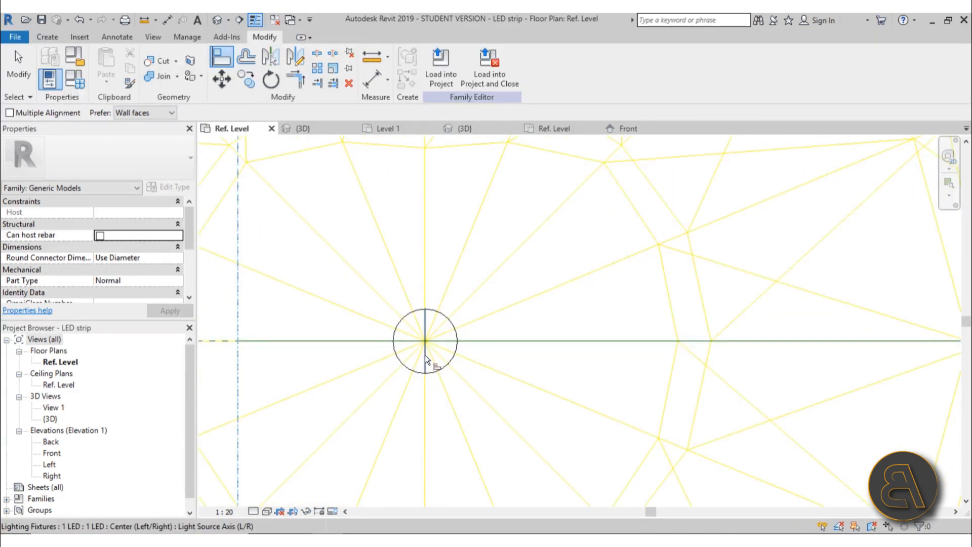
pyautogui.click(424, 354)
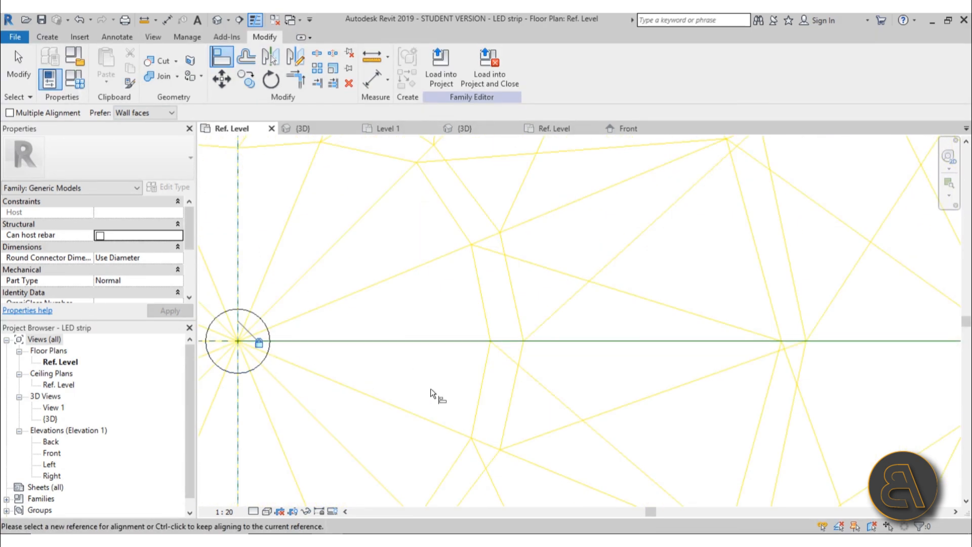
pyautogui.scroll(-5, 420, 364)
pyautogui.click(387, 360)
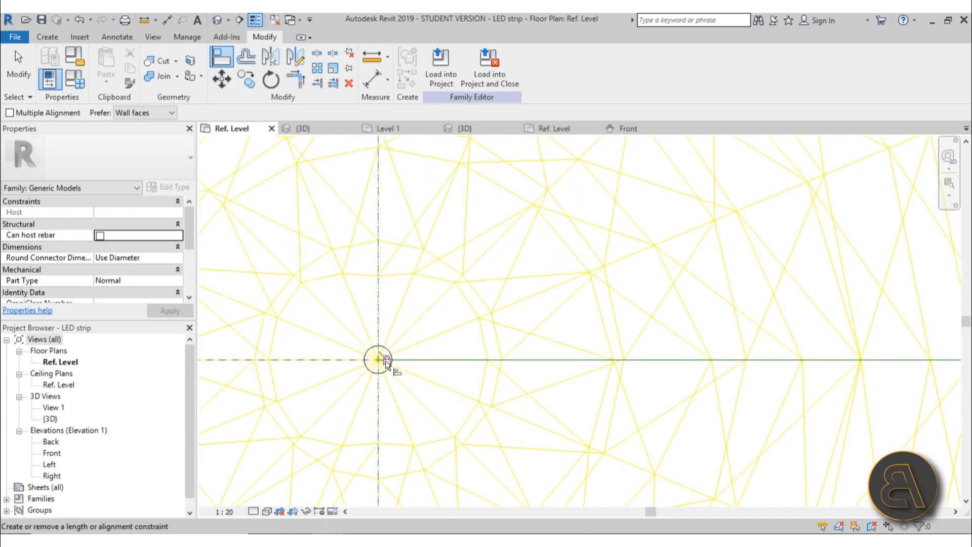
pyautogui.scroll(-5, 405, 389)
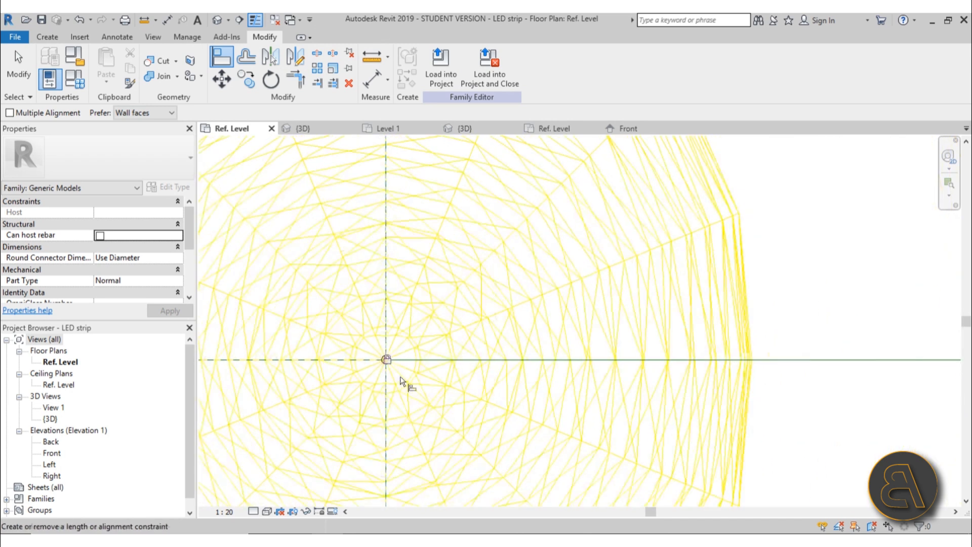
pyautogui.press('Escape')
pyautogui.press('Escape')
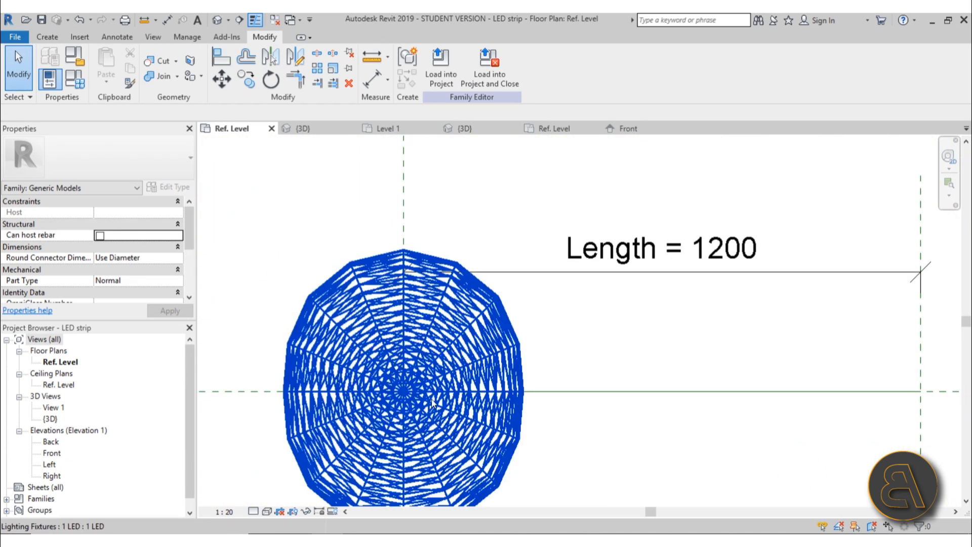
# Examine the fixture body's height relative to the Ref. Level and the reference line in the Front elevation
pyautogui.doubleClick(50, 453)
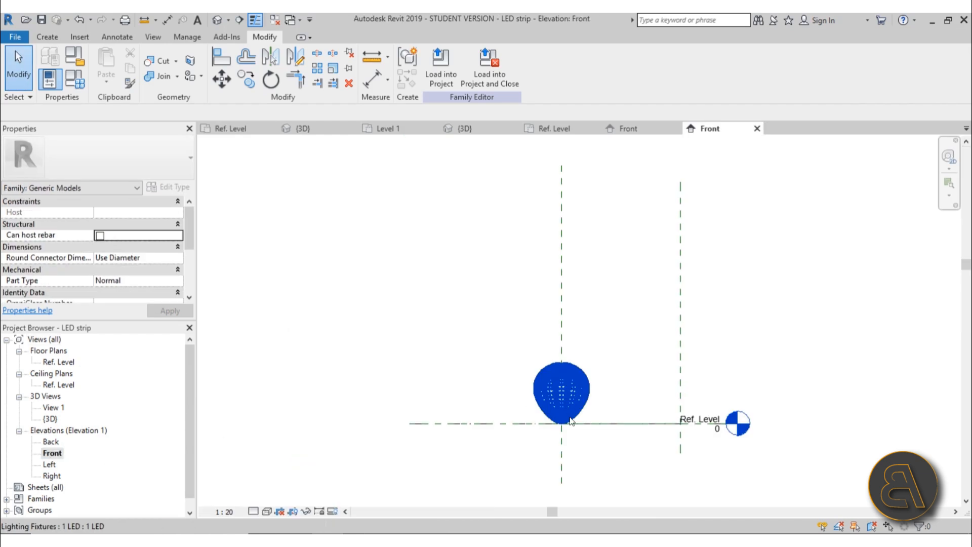
pyautogui.scroll(6, 559, 445)
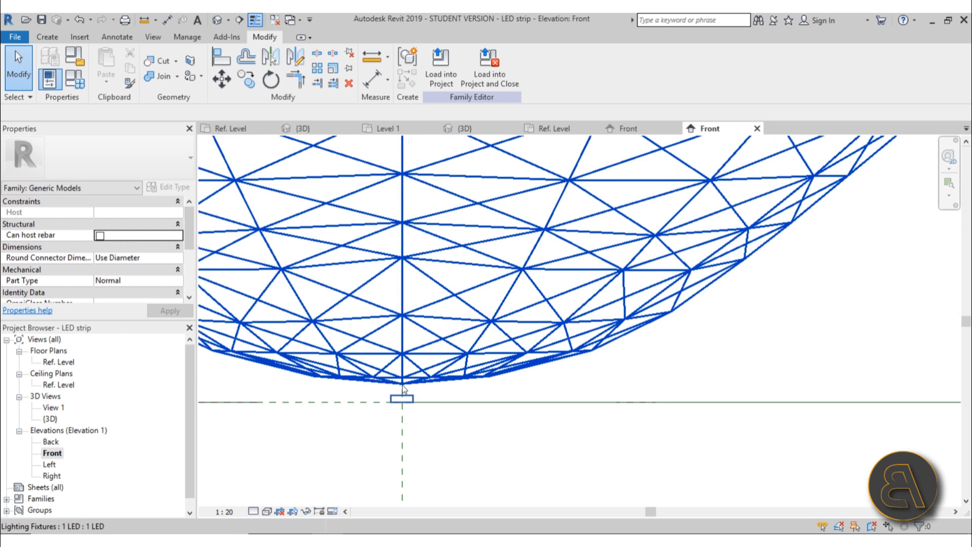
pyautogui.scroll(1, 397, 405)
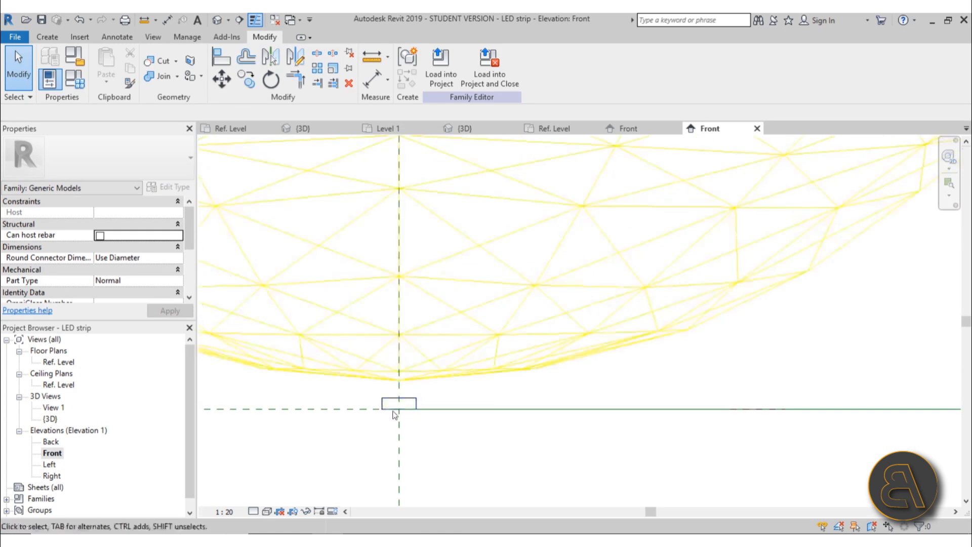
pyautogui.scroll(1, 324, 419)
pyautogui.scroll(1, 310, 413)
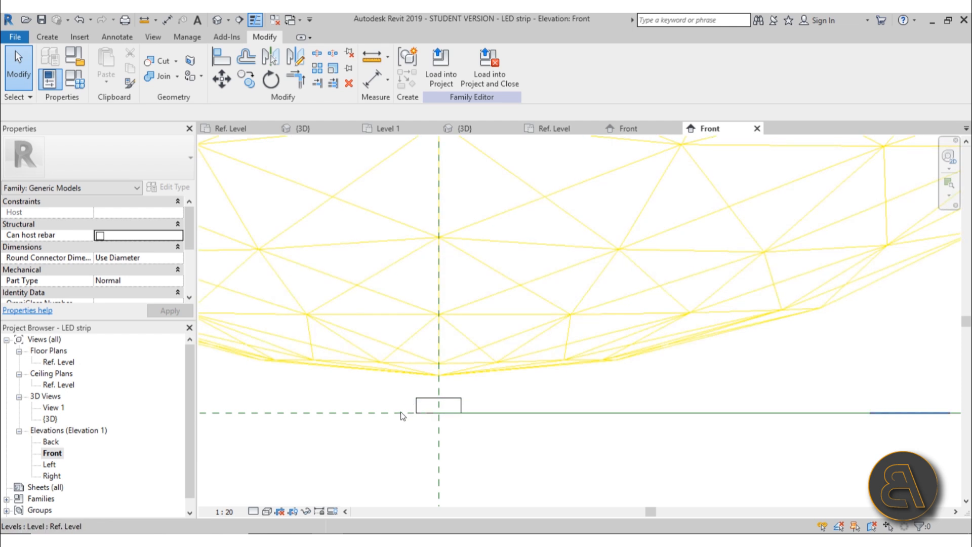
pyautogui.scroll(-3, 463, 437)
pyautogui.scroll(-5, 463, 438)
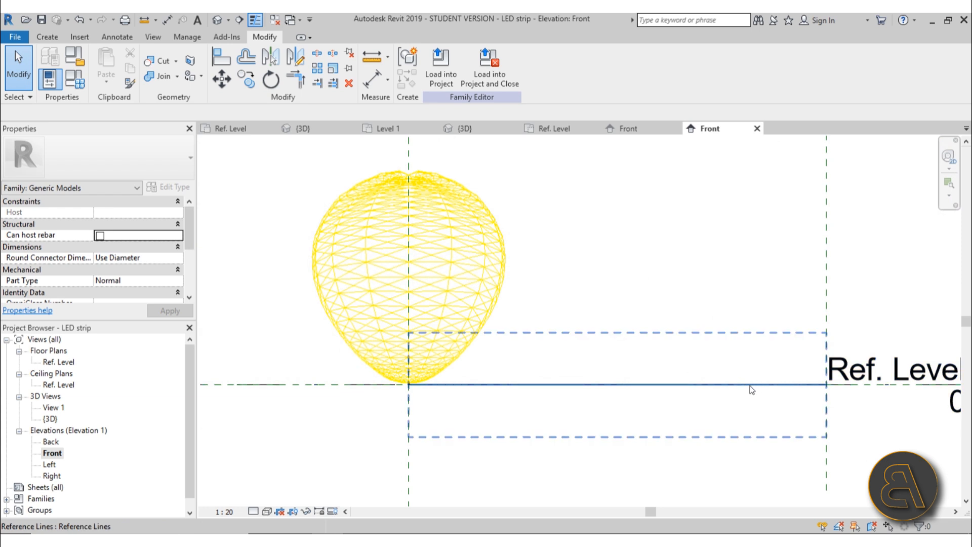
# Set up a linear array of the 1 LED fixture in the Ref. Level plan with 10 grouped items, spaced by the last one
pyautogui.doubleClick(58, 361)
pyautogui.click(377, 415)
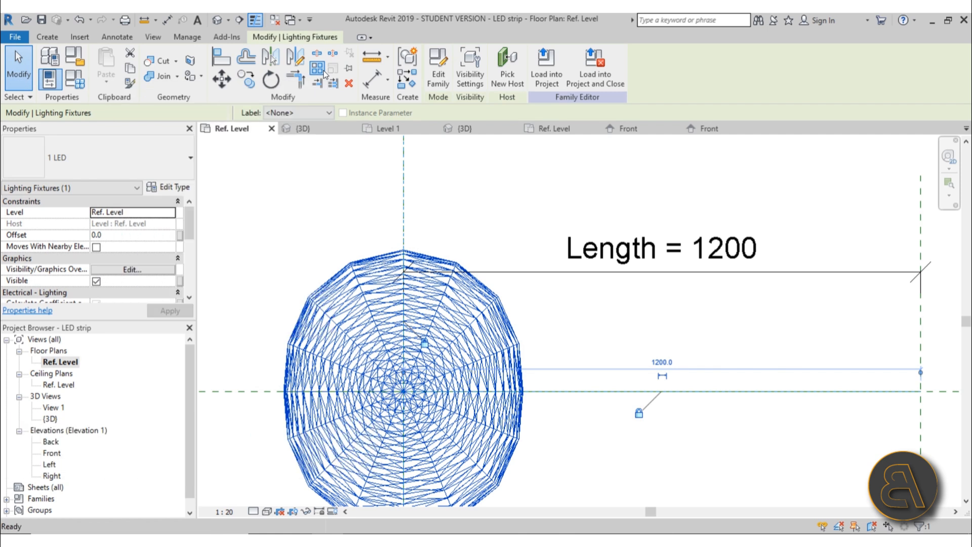
pyautogui.click(323, 72)
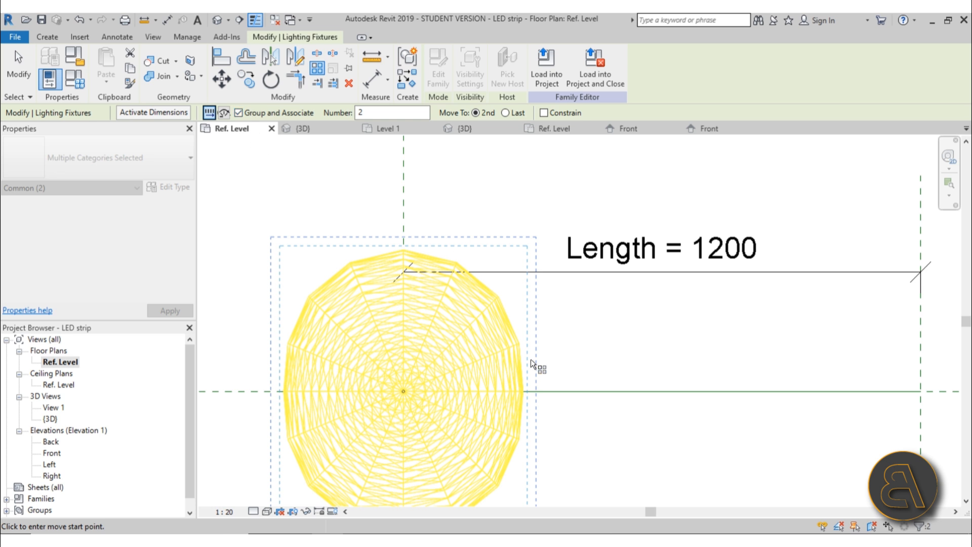
pyautogui.scroll(-1, 433, 375)
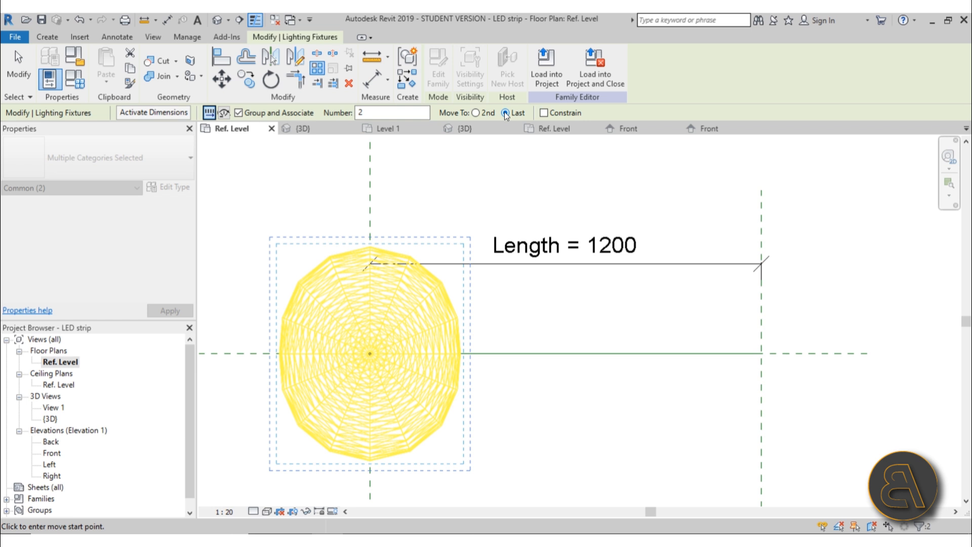
pyautogui.doubleClick(393, 113)
pyautogui.write('10')
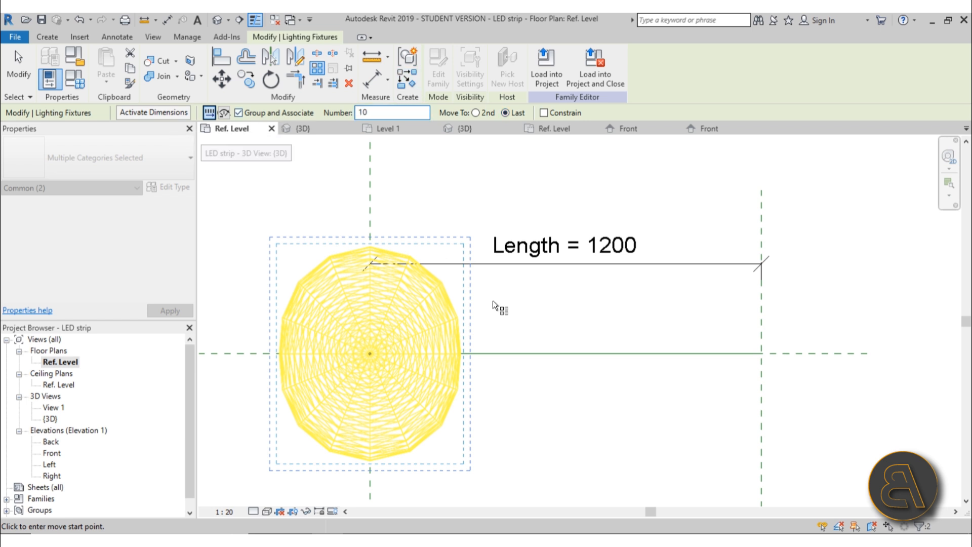
# Place the 10-item array from the first fixture's centre along the horizontal reference line to just short of the Length dimension's far reference plane
pyautogui.scroll(5, 389, 362)
pyautogui.scroll(2, 345, 346)
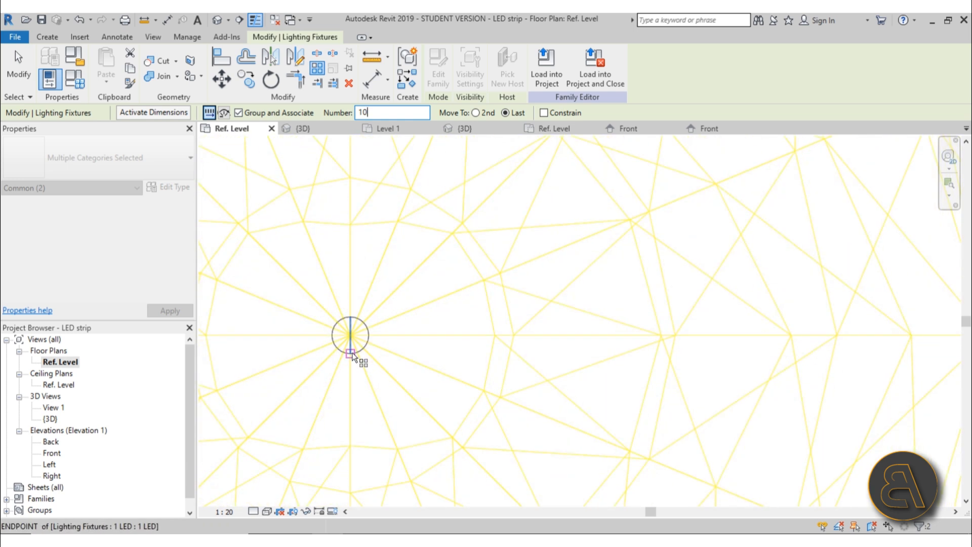
pyautogui.click(357, 337)
pyautogui.scroll(-3, 417, 388)
pyautogui.scroll(-8, 416, 389)
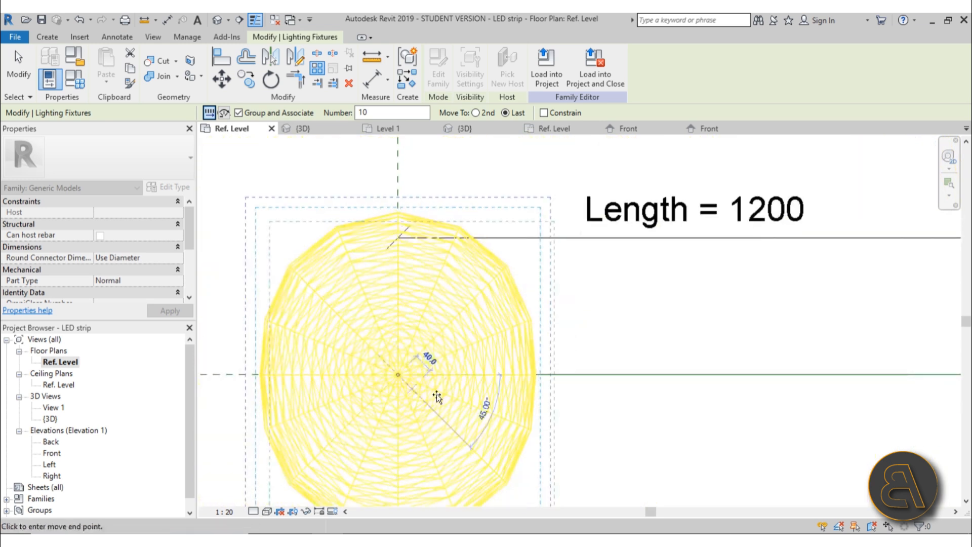
pyautogui.moveTo(567, 421); pyautogui.dragTo(286, 376, button='middle')
pyautogui.scroll(4, 455, 356)
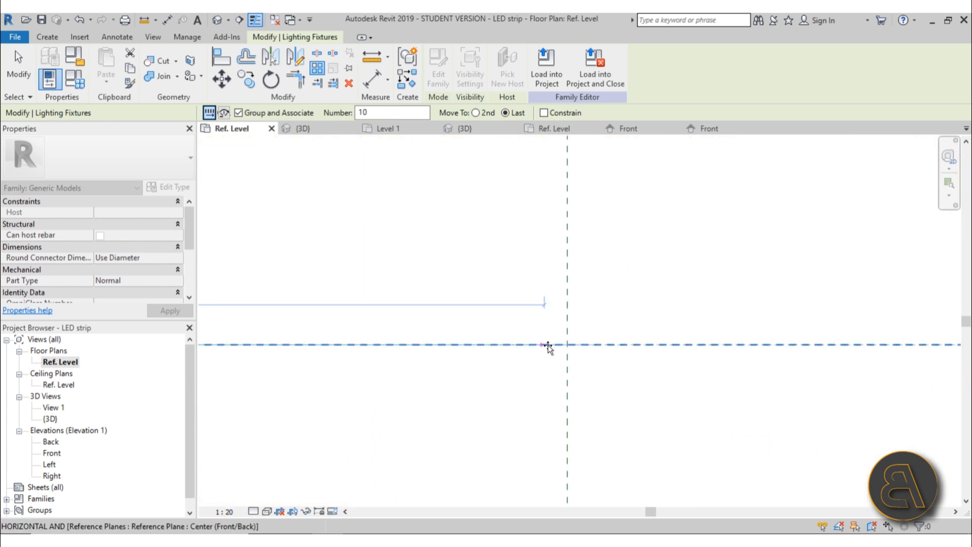
pyautogui.click(538, 344)
pyautogui.scroll(-5, 524, 403)
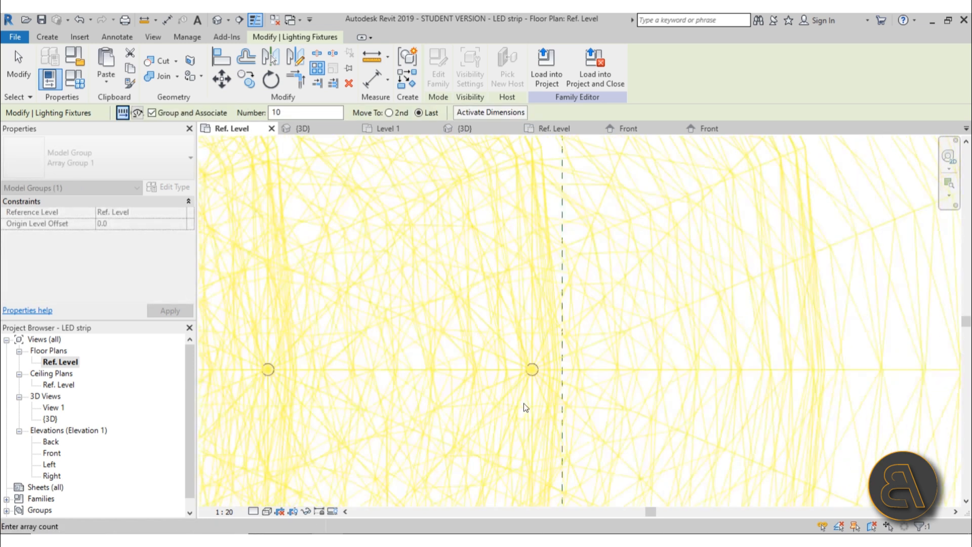
pyautogui.scroll(2, 516, 412)
pyautogui.scroll(-3, 516, 411)
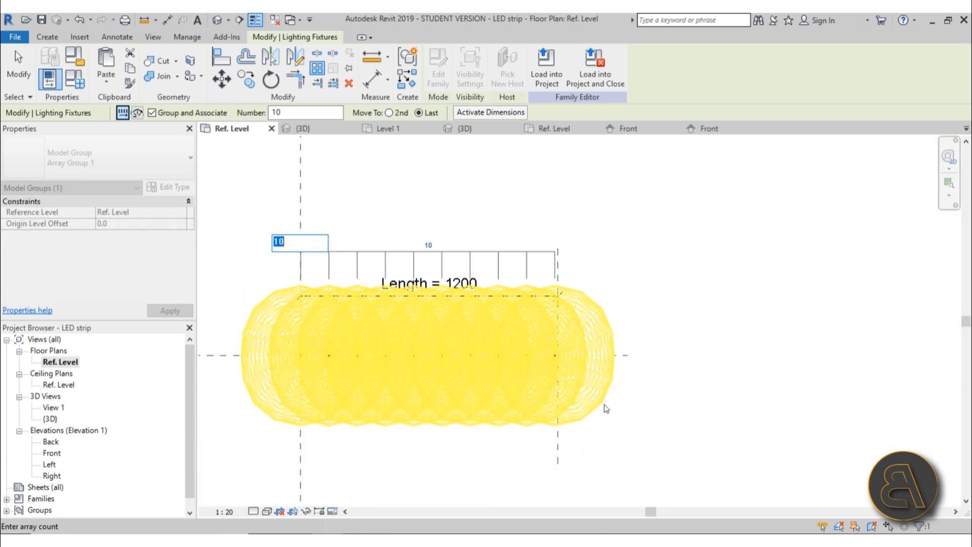
pyautogui.scroll(8, 542, 333)
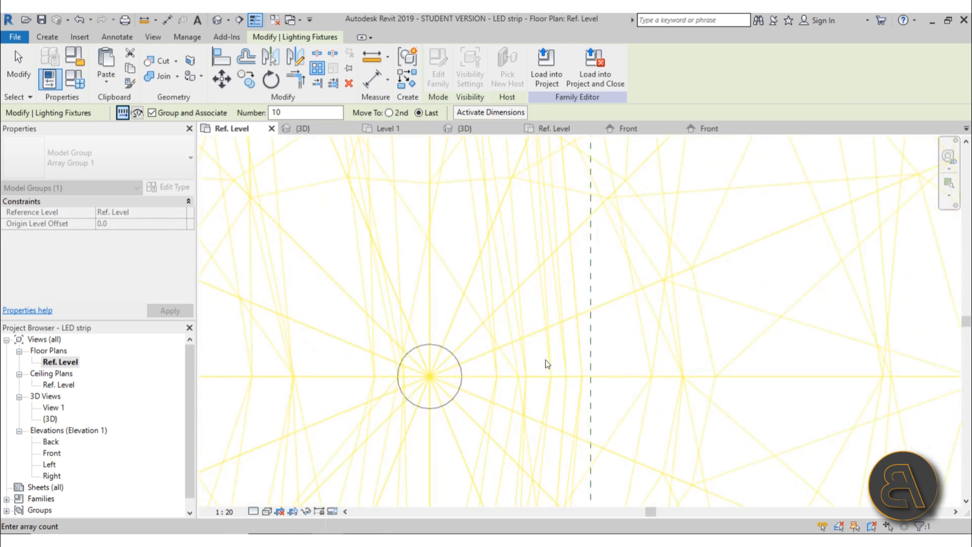
pyautogui.click(545, 360)
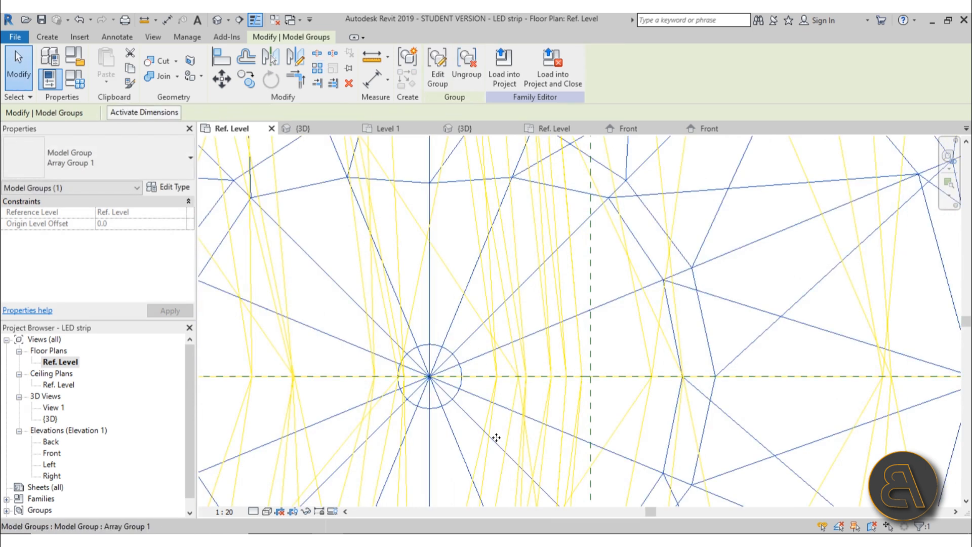
pyautogui.press('Escape')
# Align the last arrayed fixture's front/back centre axis to the horizontal reference line and lock the alignment
pyautogui.press('a')
pyautogui.press('l')
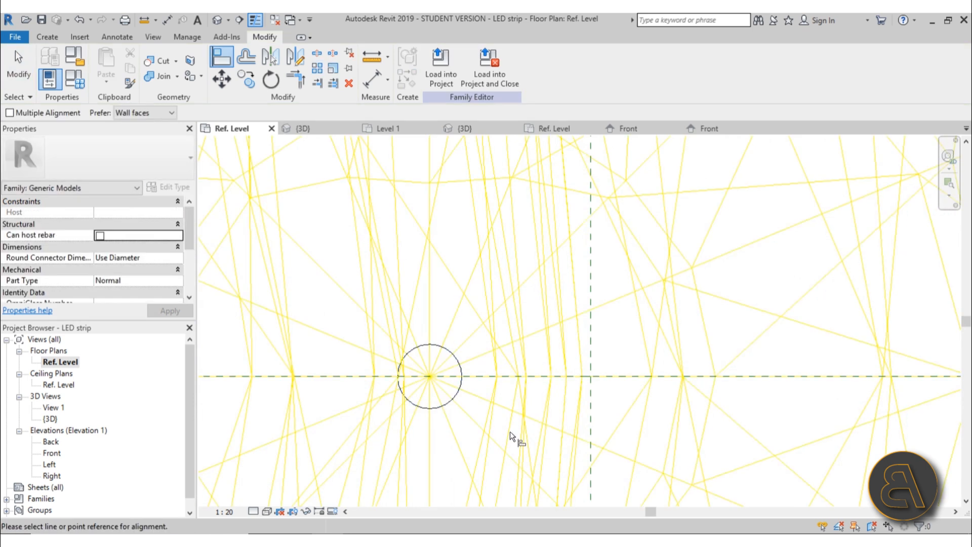
pyautogui.scroll(-5, 509, 423)
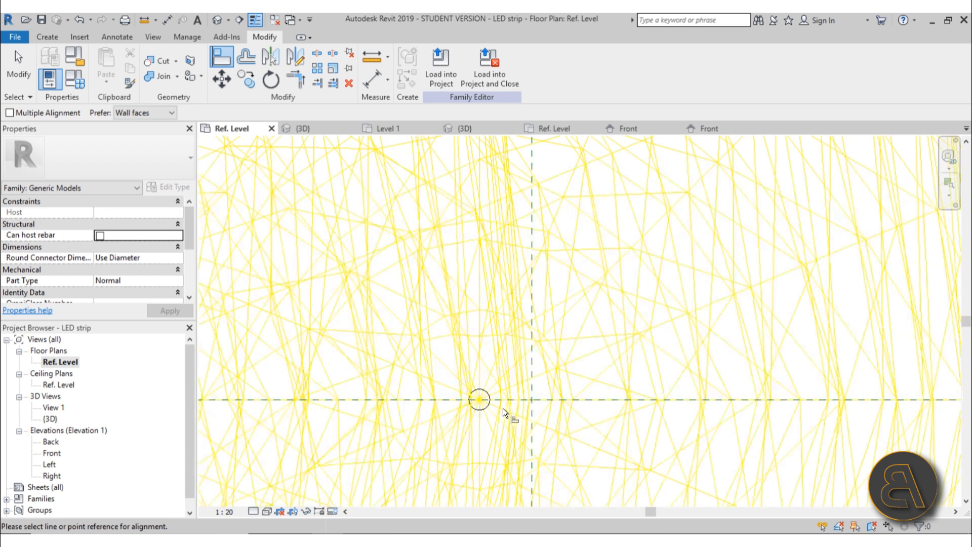
pyautogui.click(420, 400)
pyautogui.scroll(3, 488, 399)
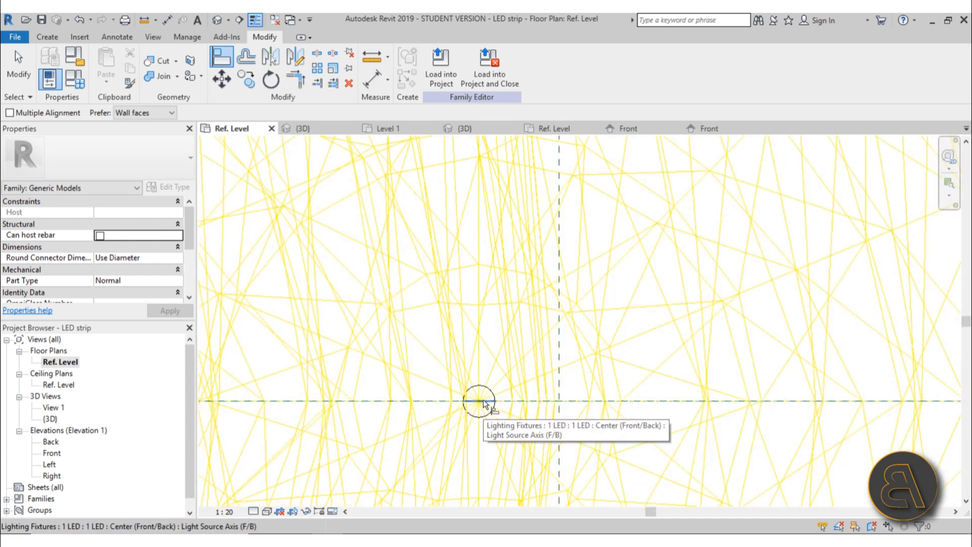
pyautogui.click(357, 423)
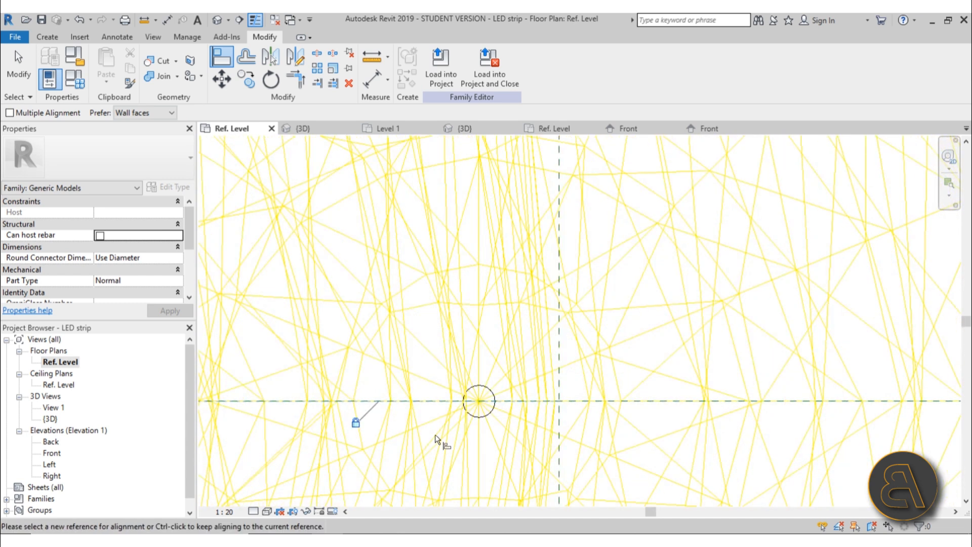
# Align the last fixture's left/right centre axis to the vertical reference plane at the far end of the Length dimension and lock it
pyautogui.click(560, 344)
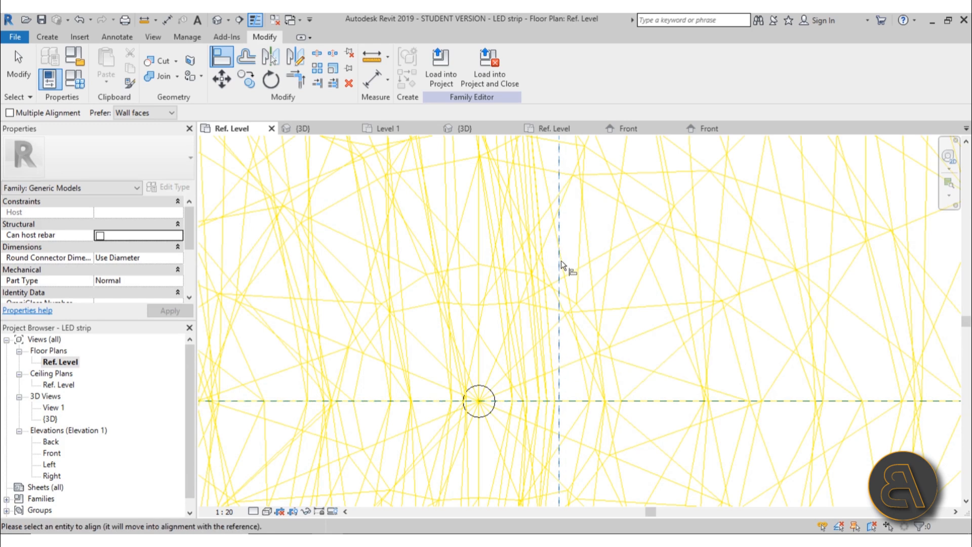
pyautogui.click(481, 406)
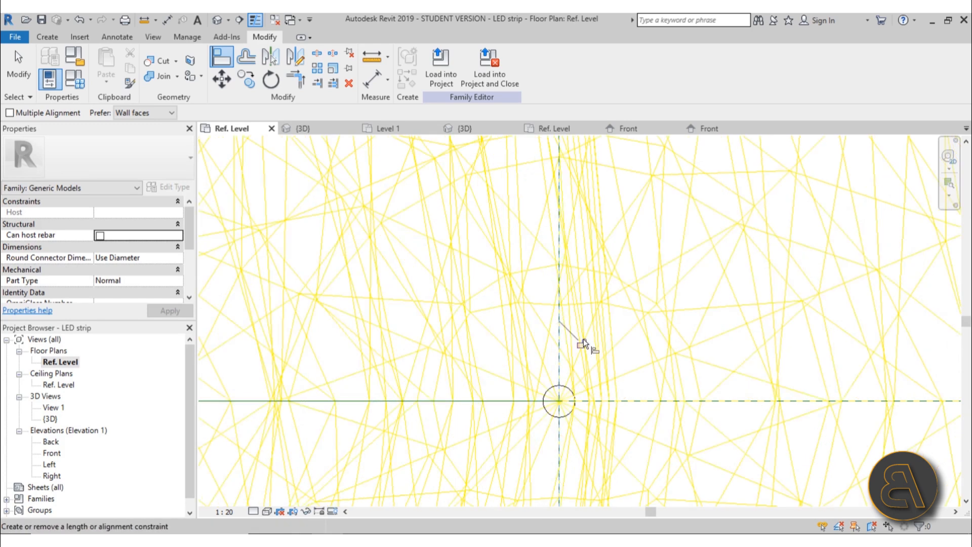
pyautogui.scroll(-3, 625, 331)
pyautogui.scroll(-4, 629, 330)
pyautogui.press('Escape')
pyautogui.press('Escape')
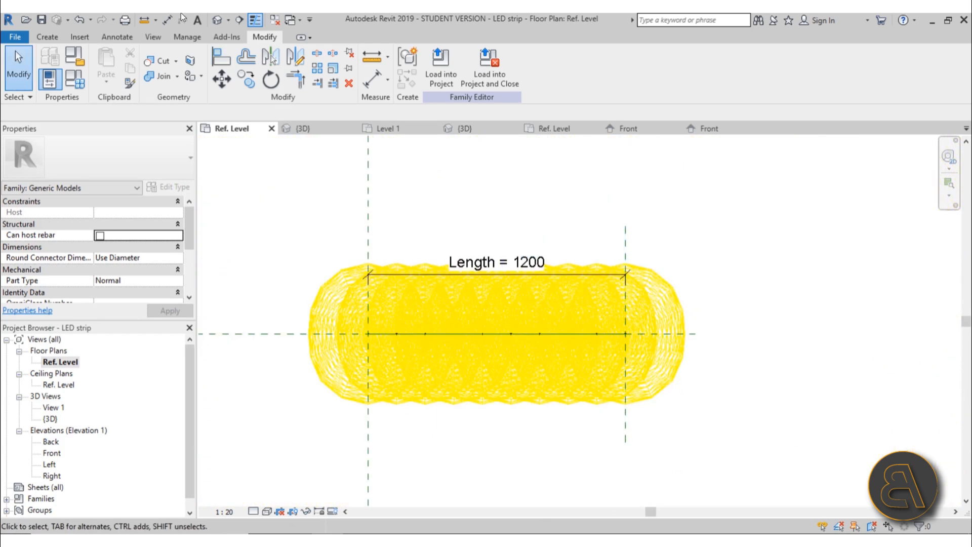
# Inspect the arrayed LED fixtures along the reference line in the 3D view from several angles
pyautogui.click(216, 21)
pyautogui.keyDown('shift'); pyautogui.moveTo(594, 399); pyautogui.dragTo(669, 363, button='middle'); pyautogui.keyUp('shift')
pyautogui.scroll(5, 495, 332)
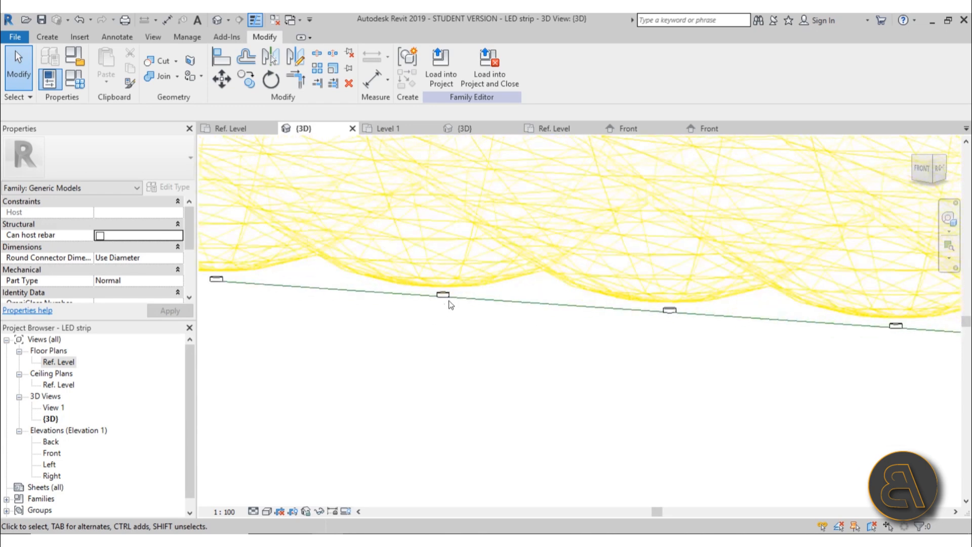
pyautogui.keyDown('shift'); pyautogui.moveTo(449, 306); pyautogui.dragTo(532, 423, button='middle'); pyautogui.keyUp('shift')
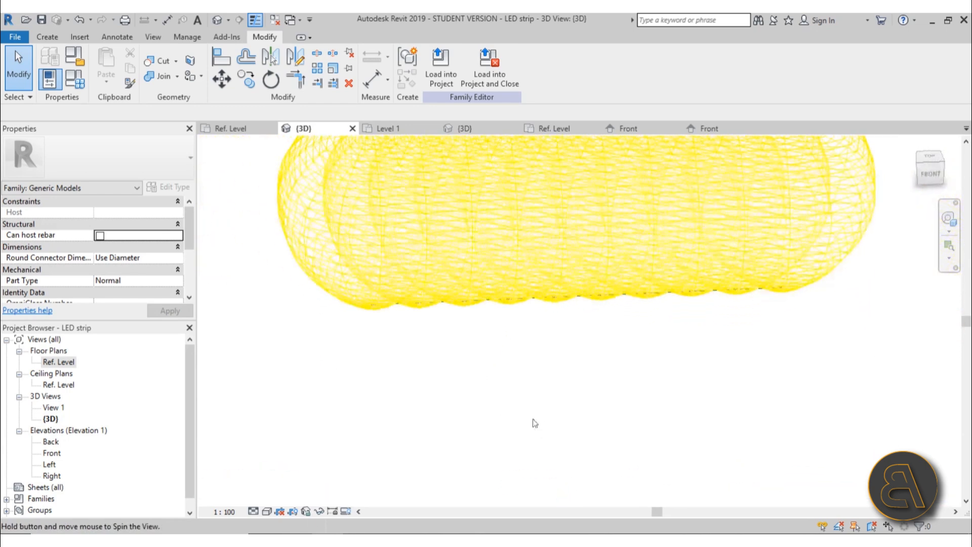
pyautogui.keyDown('shift'); pyautogui.moveTo(430, 307); pyautogui.dragTo(481, 341, button='middle'); pyautogui.keyUp('shift')
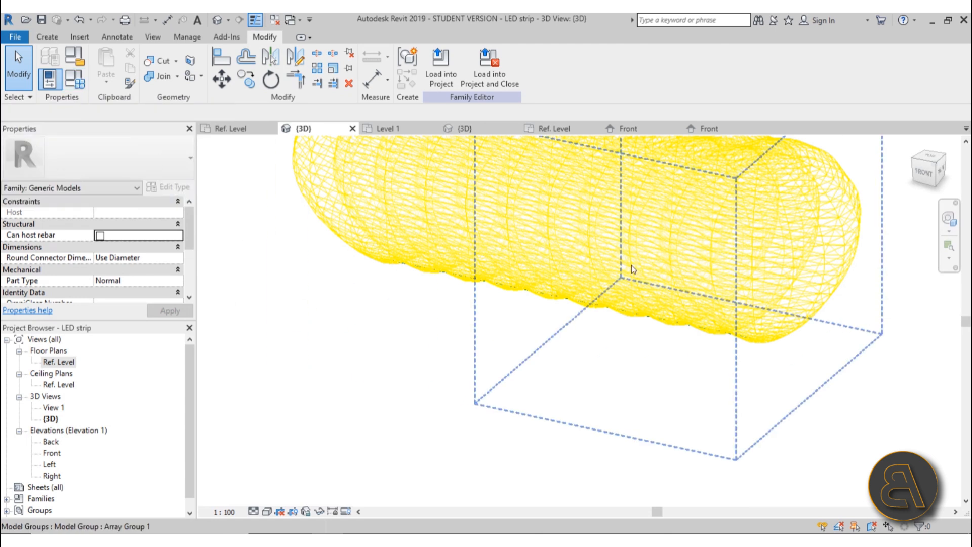
# Label the array count with a new instance family parameter named "Numbere of lights", grouped under Other
pyautogui.click(618, 285)
pyautogui.scroll(-5, 572, 357)
pyautogui.keyDown('shift'); pyautogui.moveTo(572, 357); pyautogui.dragTo(566, 496, button='middle'); pyautogui.keyUp('shift')
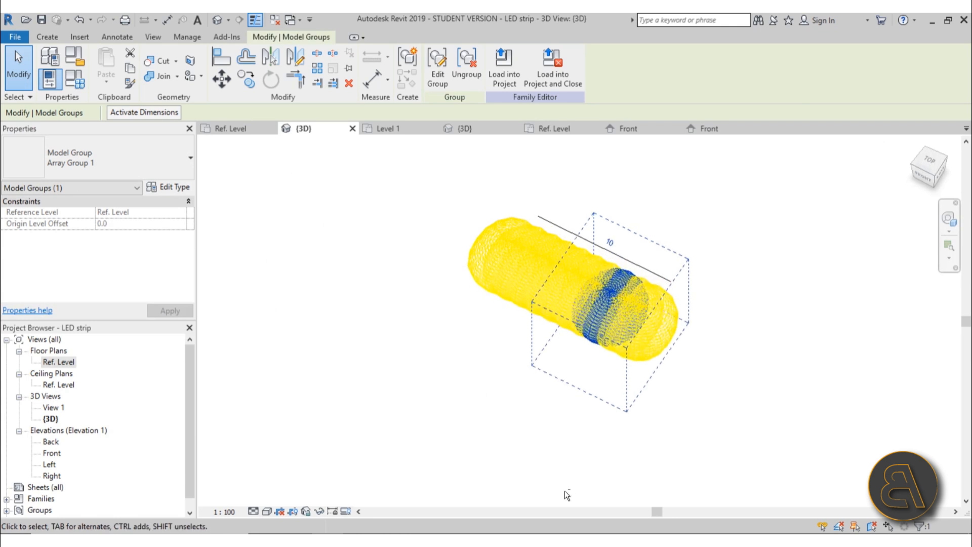
pyautogui.scroll(6, 630, 221)
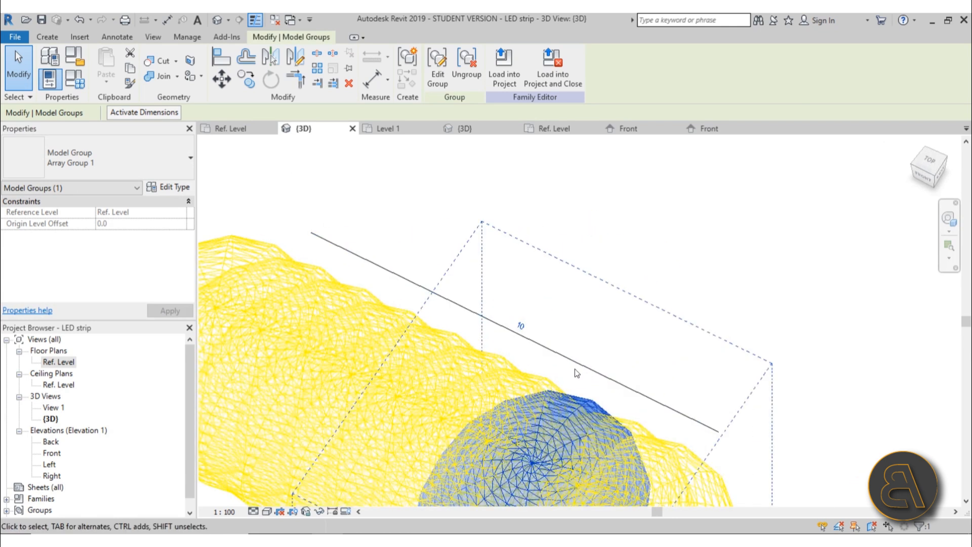
pyautogui.click(533, 343)
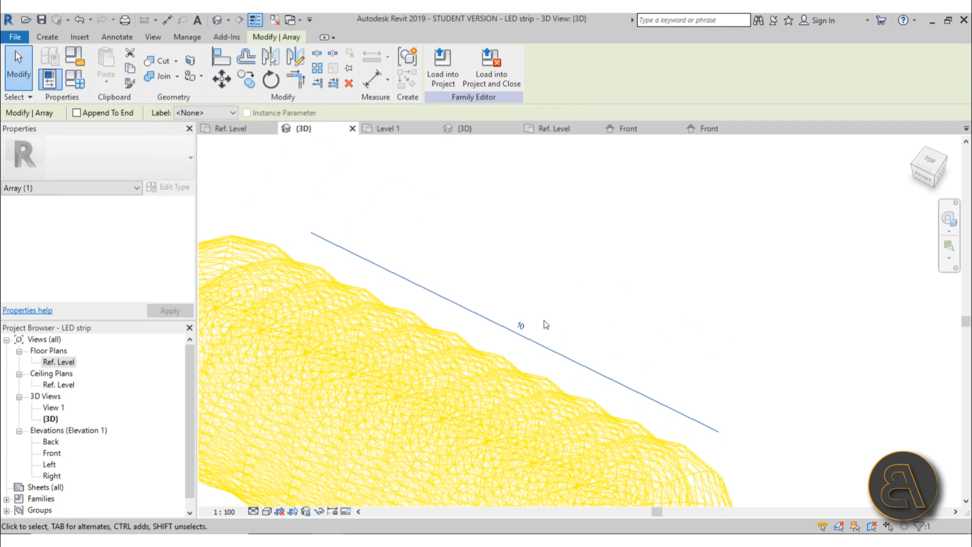
pyautogui.click(211, 113)
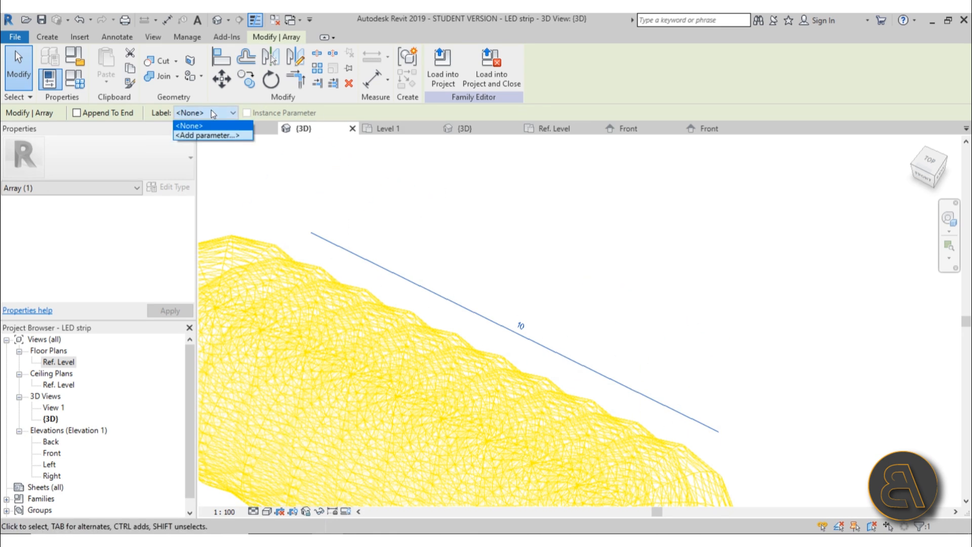
pyautogui.click(202, 135)
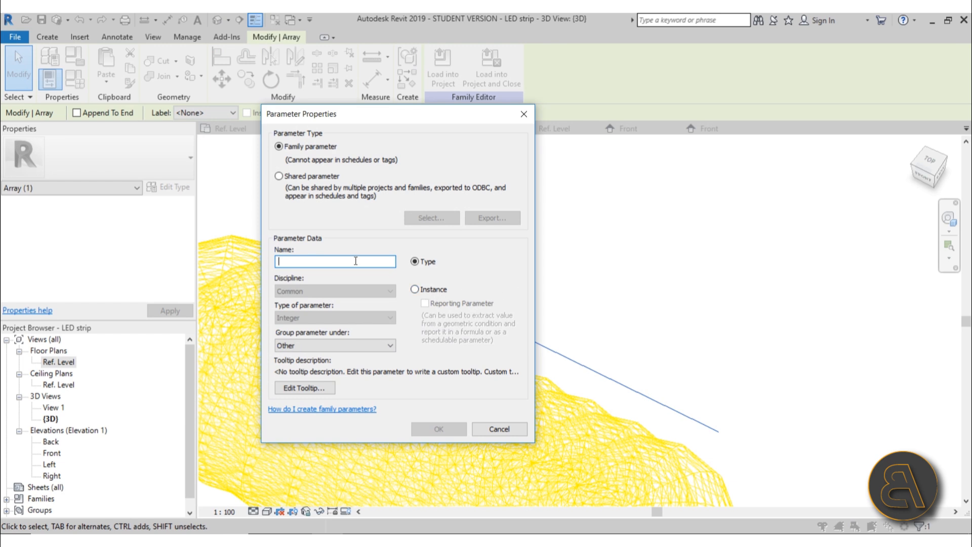
pyautogui.write('Num')
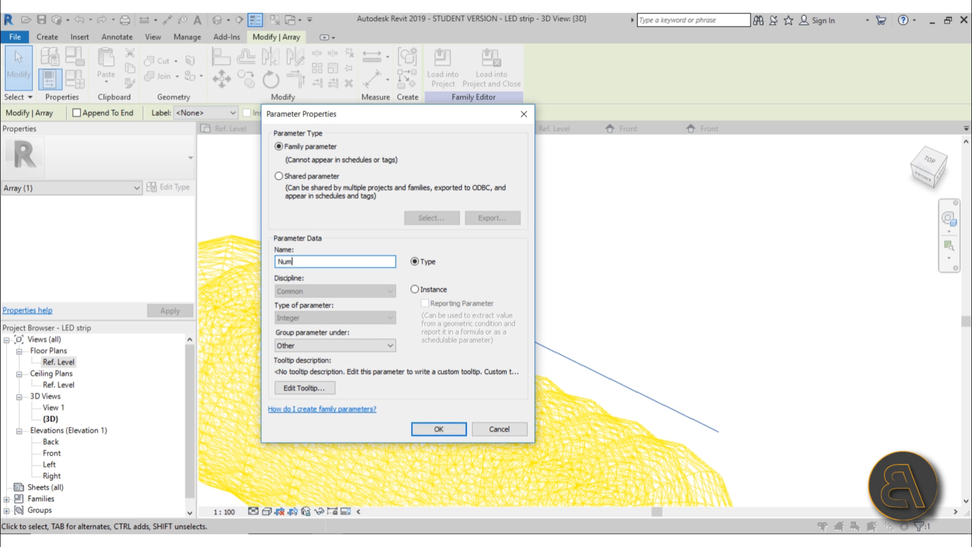
pyautogui.write('bere of lights')
pyautogui.click(413, 290)
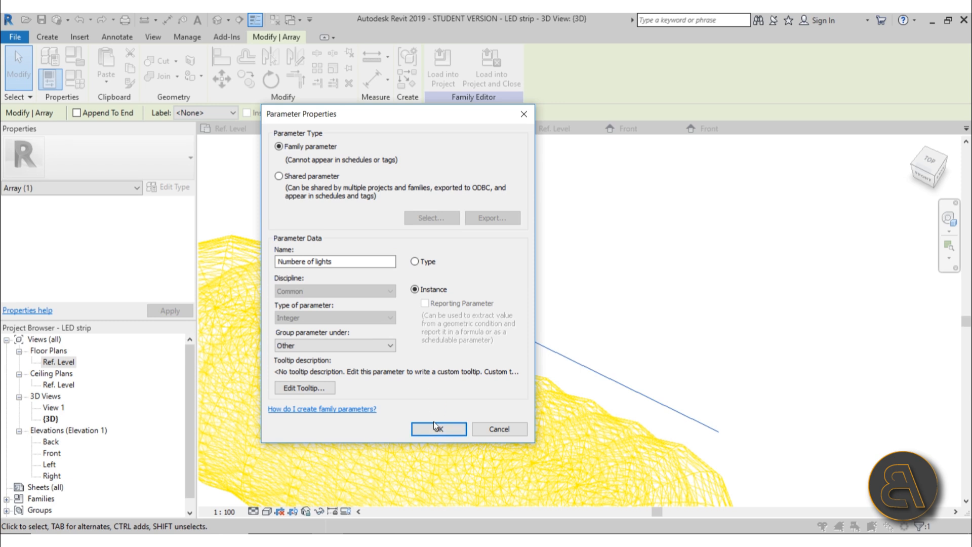
pyautogui.click(434, 424)
pyautogui.scroll(-4, 585, 286)
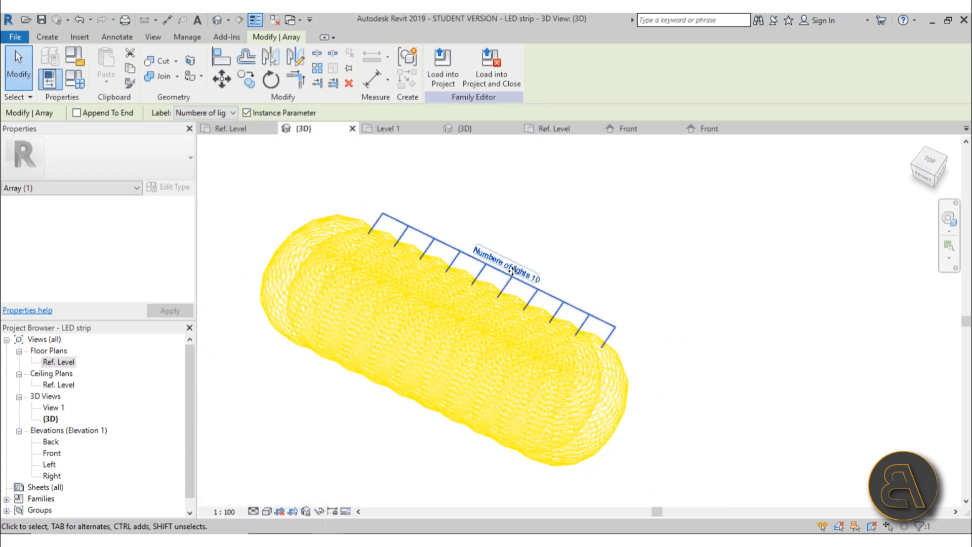
# Set the Numbere of lights formula to Length / 100 mm in the family types and apply it
pyautogui.click(74, 84)
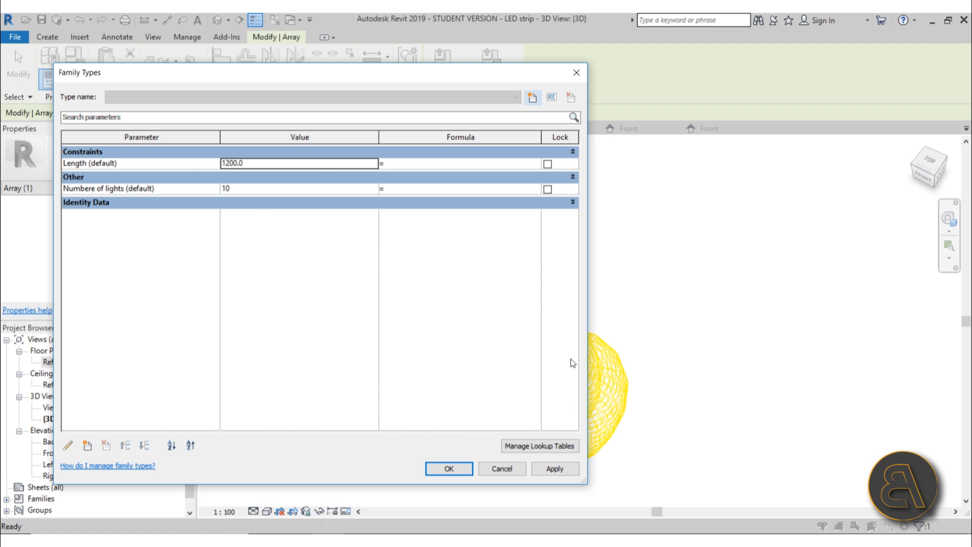
pyautogui.click(426, 189)
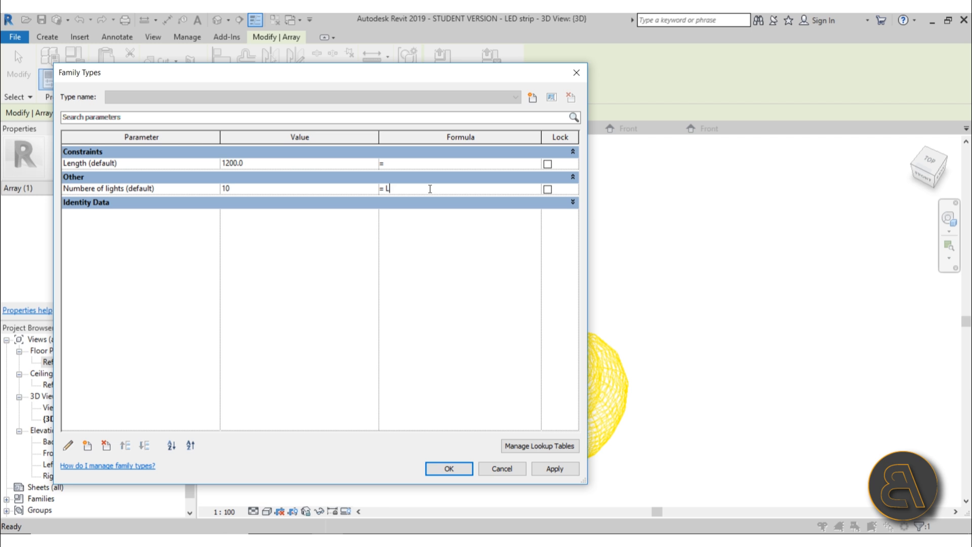
pyautogui.write('ength')
pyautogui.write('/ 100')
pyautogui.click(563, 470)
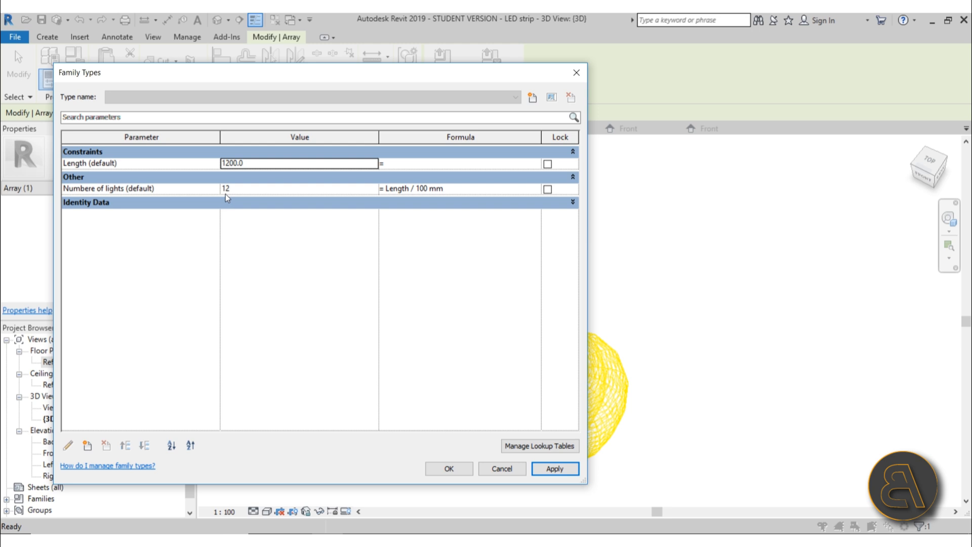
pyautogui.click(448, 468)
# Check the spacing of the formula-driven fixtures along the strip in the 3D view
pyautogui.scroll(-4, 530, 195)
pyautogui.keyDown('shift'); pyautogui.moveTo(546, 326); pyautogui.dragTo(561, 118, button='middle'); pyautogui.keyUp('shift')
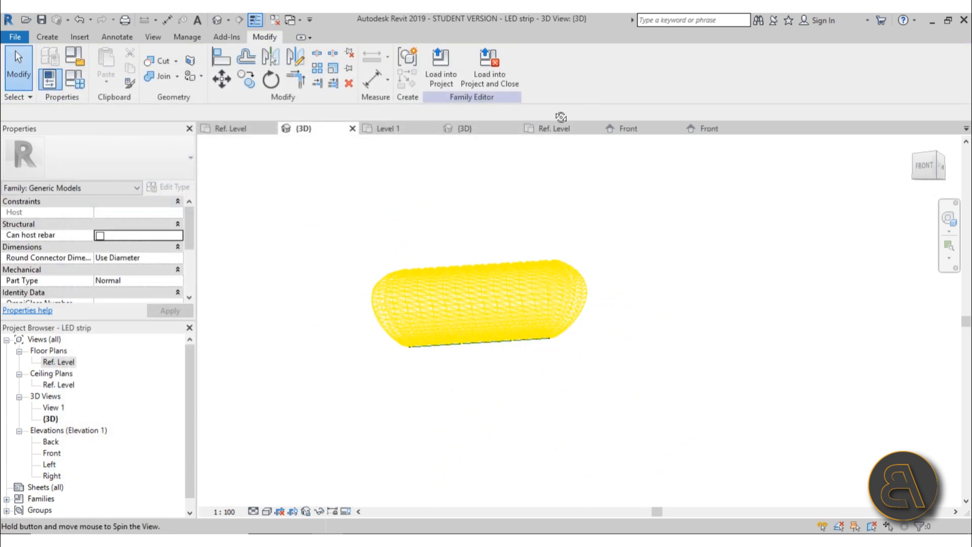
pyautogui.scroll(5, 431, 375)
pyautogui.scroll(4, 433, 331)
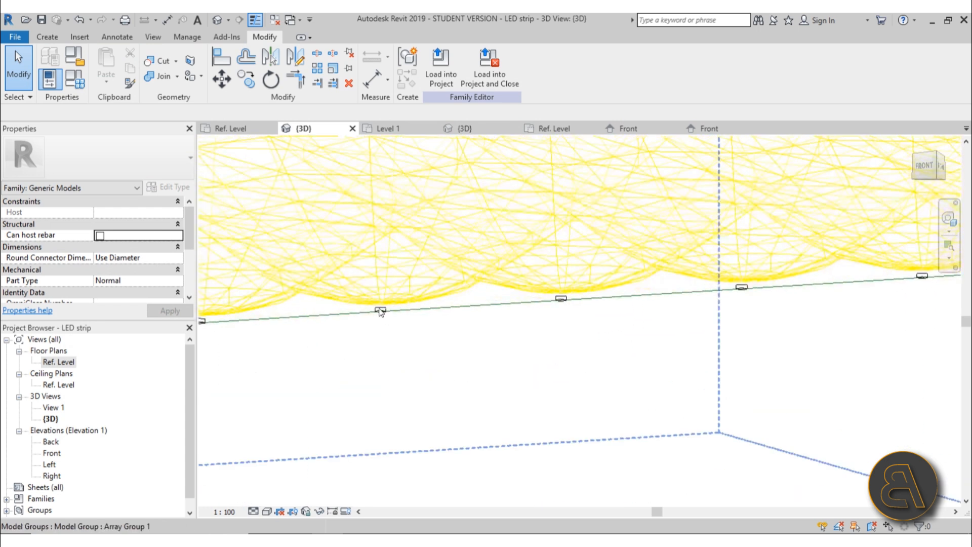
pyautogui.scroll(-8, 381, 312)
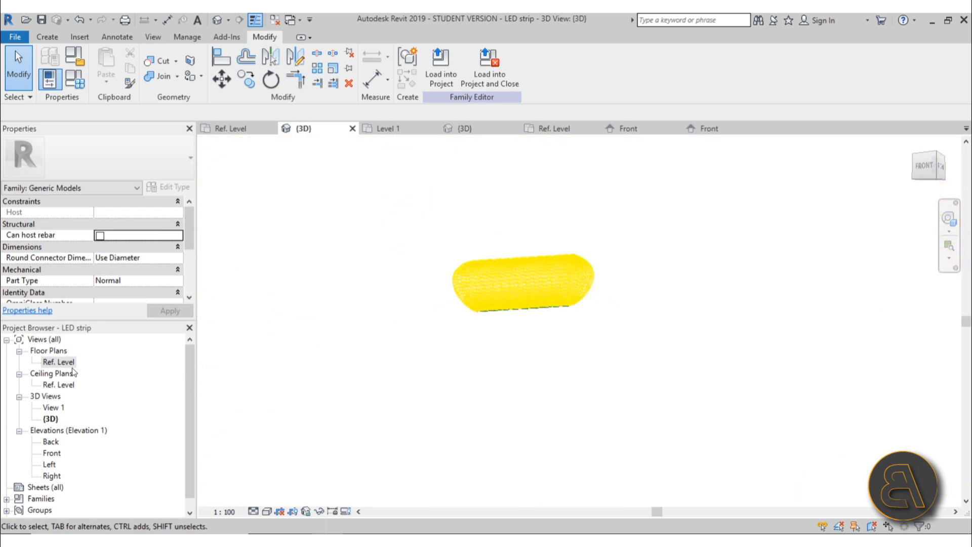
# Move the Right reference plane outward in the Ref. Level plan to a Length of 2200 mm and open the family types to check the light count
pyautogui.doubleClick(70, 362)
pyautogui.scroll(-4, 517, 347)
pyautogui.click(555, 369)
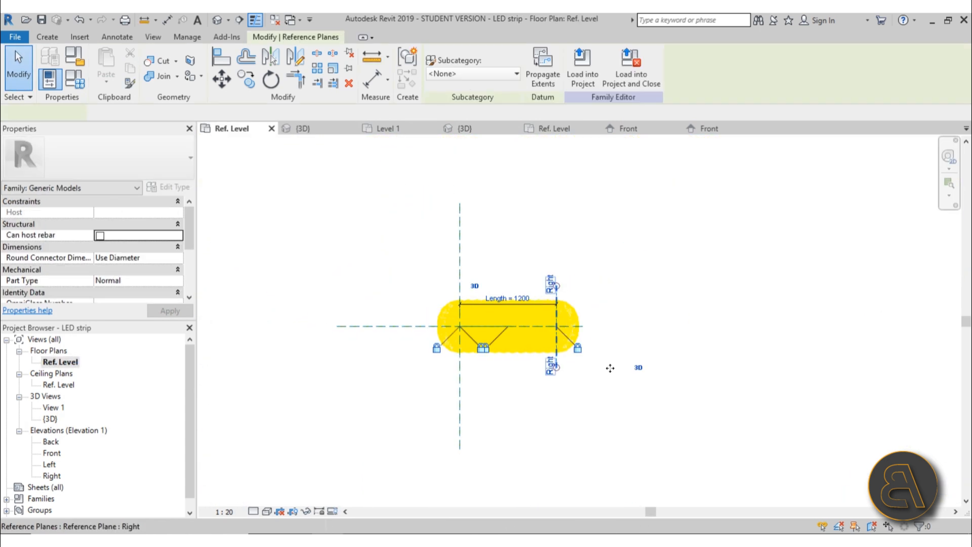
pyautogui.moveTo(636, 371); pyautogui.dragTo(636, 371)
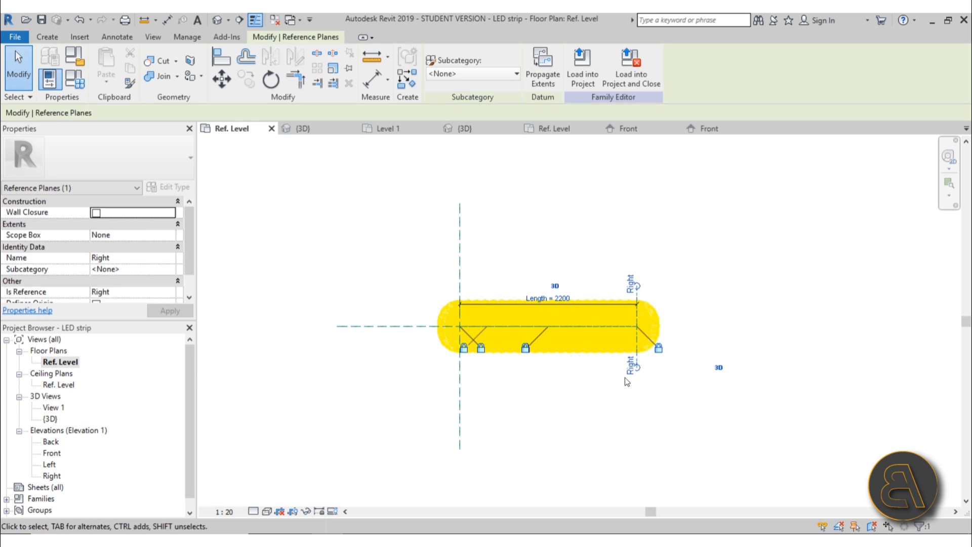
pyautogui.scroll(2, 575, 330)
pyautogui.scroll(2, 575, 330)
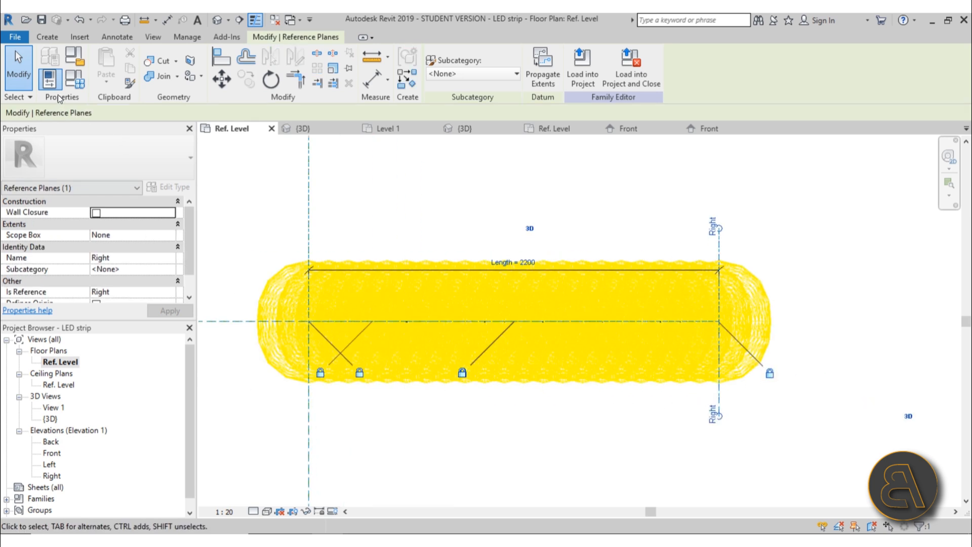
pyautogui.click(79, 83)
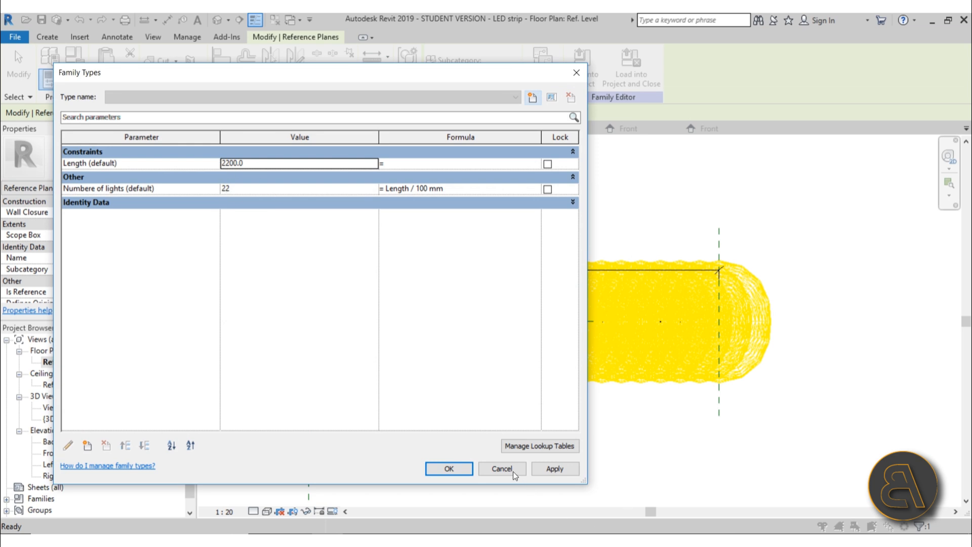
# Close the family types and place a Power - Unbalanced electrical connector on the flat face of the strip's first LED in the 3D view
pyautogui.click(464, 471)
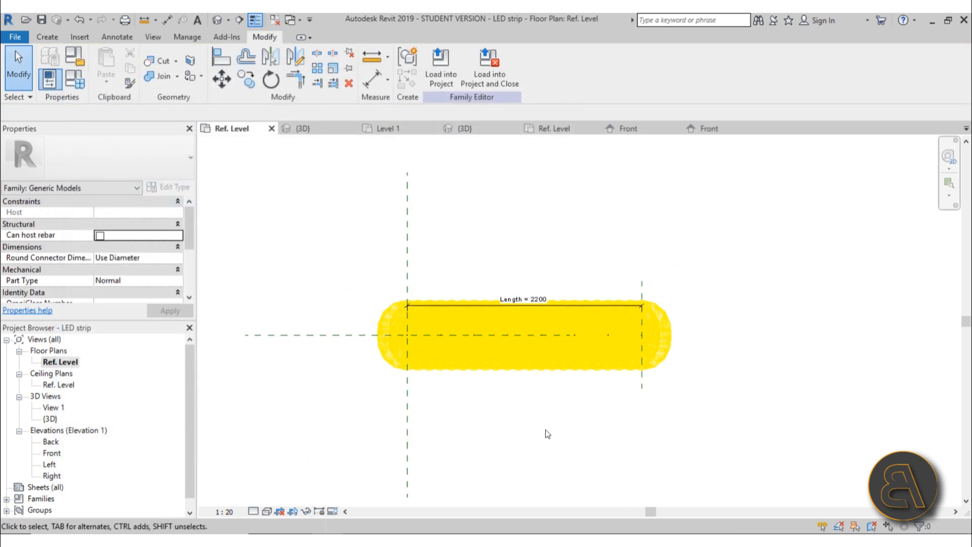
pyautogui.moveTo(545, 429); pyautogui.dragTo(535, 418, button='middle')
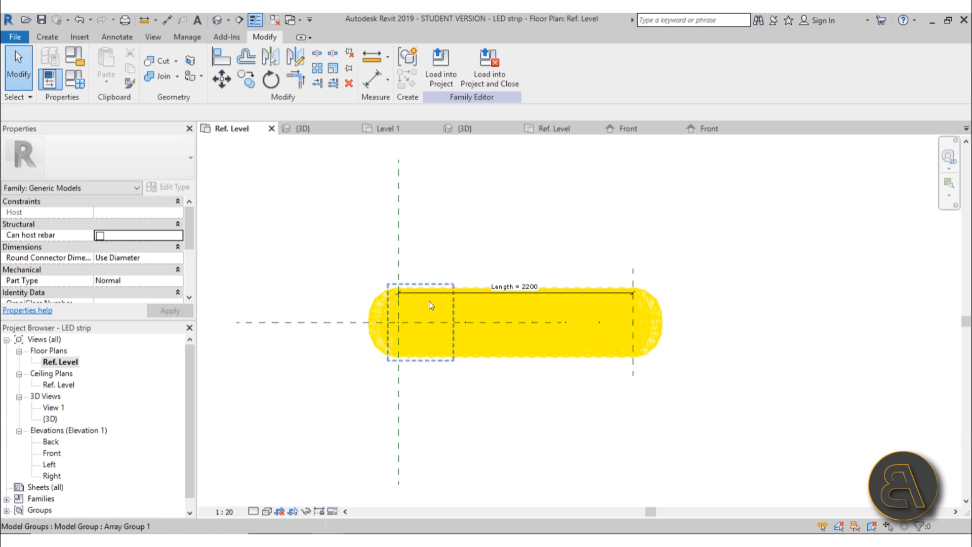
pyautogui.click(57, 39)
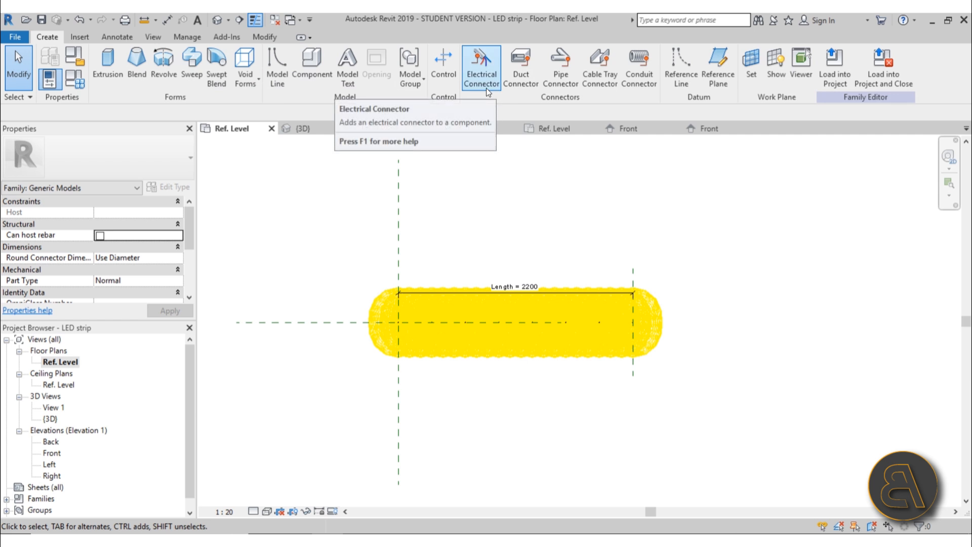
pyautogui.click(217, 23)
pyautogui.keyDown('shift'); pyautogui.moveTo(508, 458); pyautogui.dragTo(547, 438, button='middle'); pyautogui.keyUp('shift')
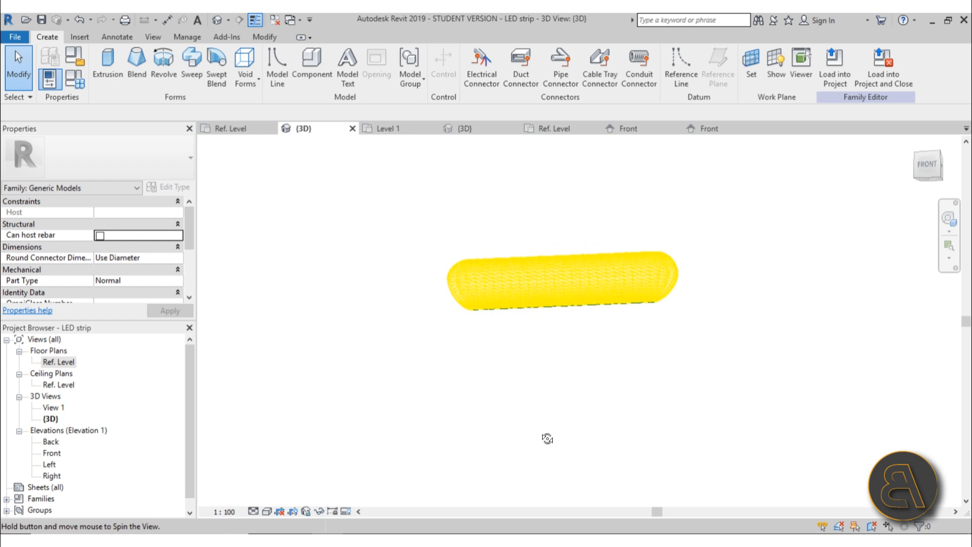
pyautogui.keyDown('shift'); pyautogui.moveTo(451, 304); pyautogui.dragTo(480, 285, button='middle'); pyautogui.keyUp('shift')
pyautogui.scroll(3, 479, 285)
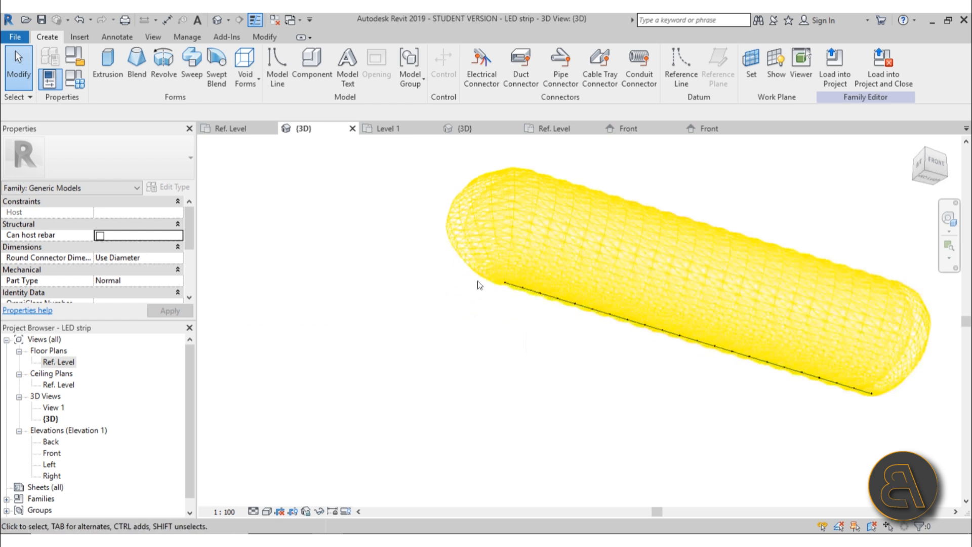
pyautogui.scroll(10, 527, 289)
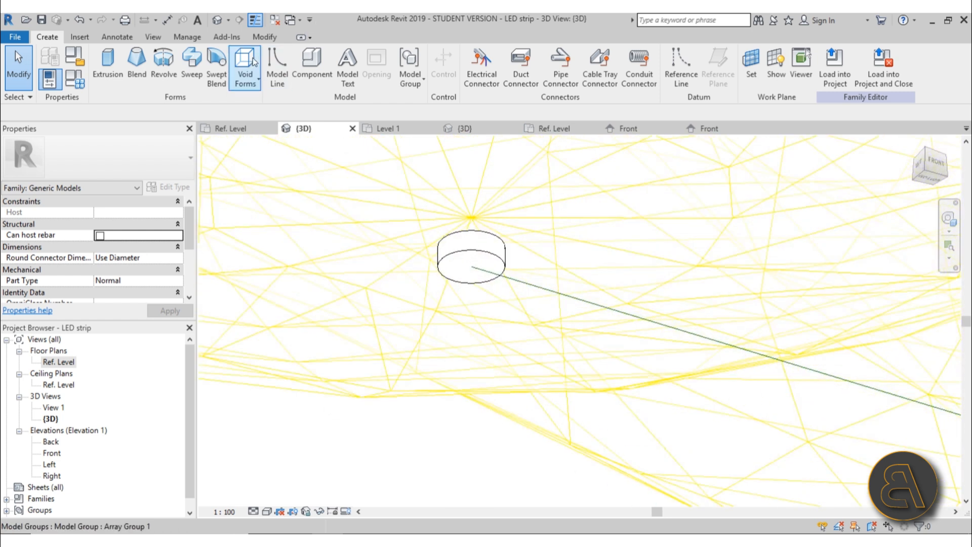
pyautogui.click(481, 63)
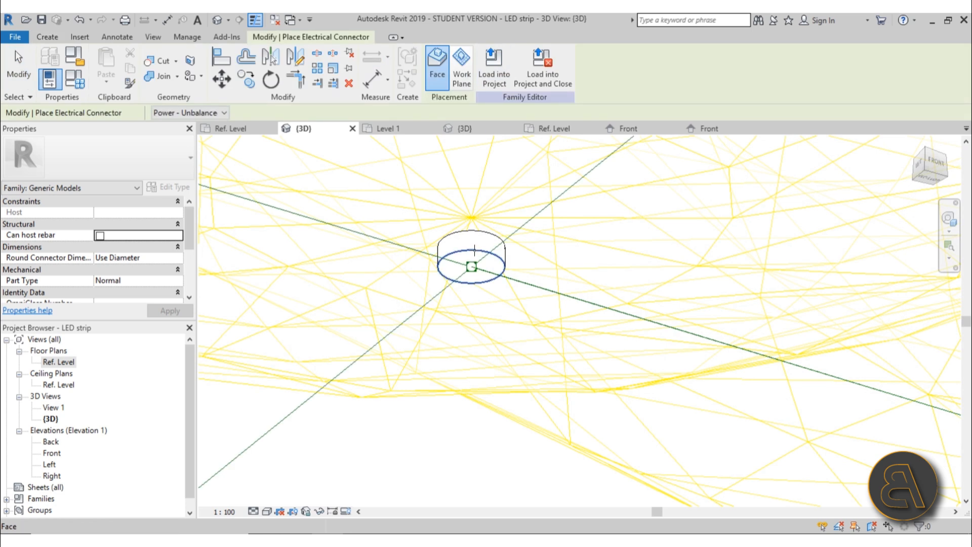
pyautogui.click(466, 253)
pyautogui.scroll(-12, 443, 199)
pyautogui.press('Escape')
# Associate the connector's Apparent Load Phase 1 with a new instance family parameter named "Apparent load", grouped under Electrical - Loads
pyautogui.click(371, 266)
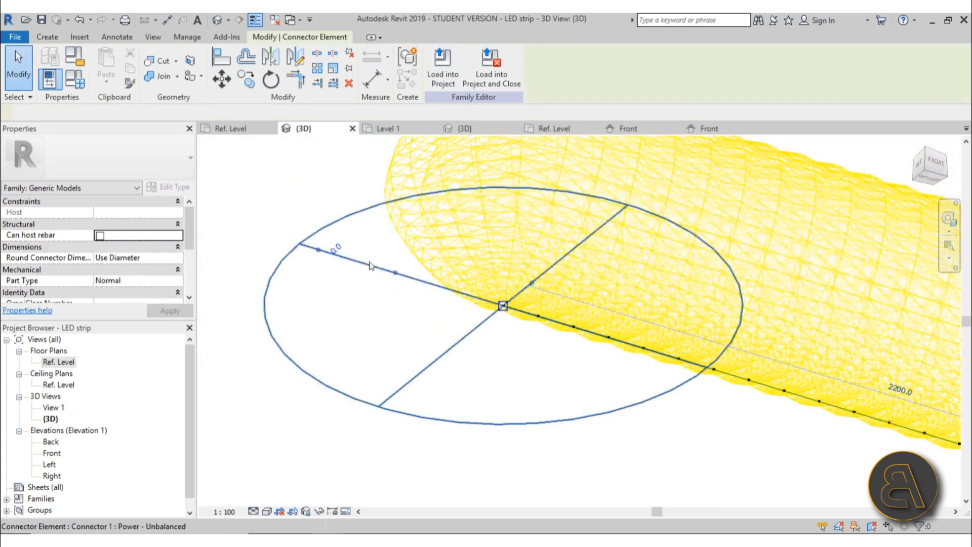
pyautogui.click(371, 266)
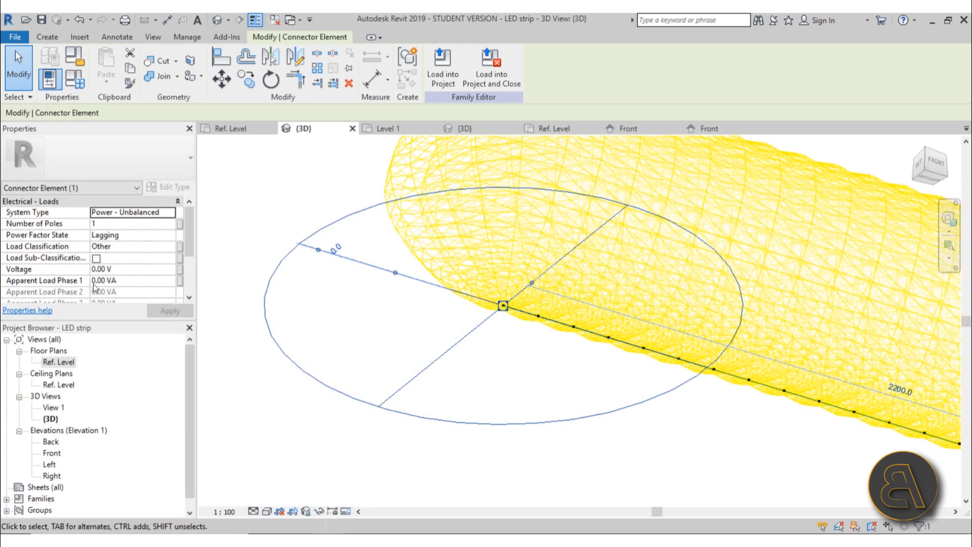
pyautogui.scroll(4, 420, 291)
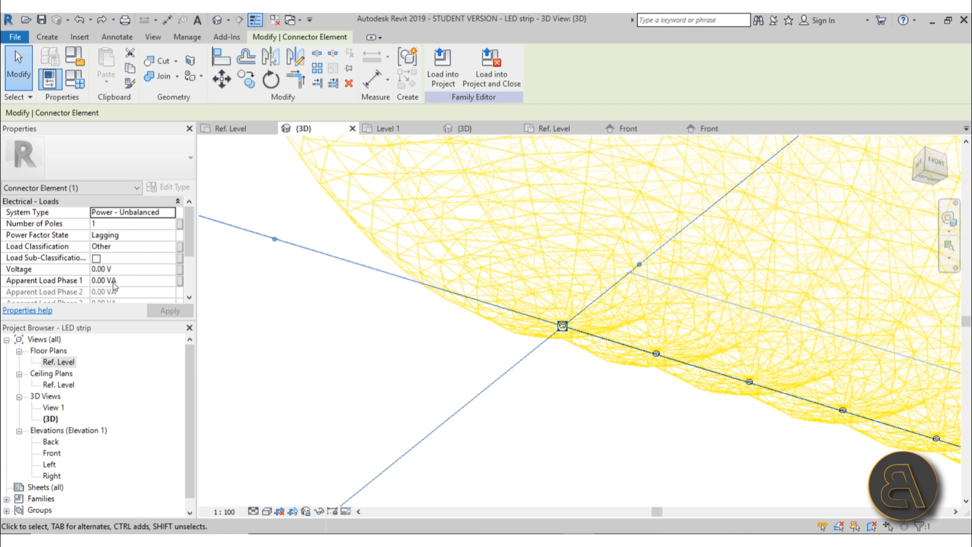
pyautogui.click(180, 280)
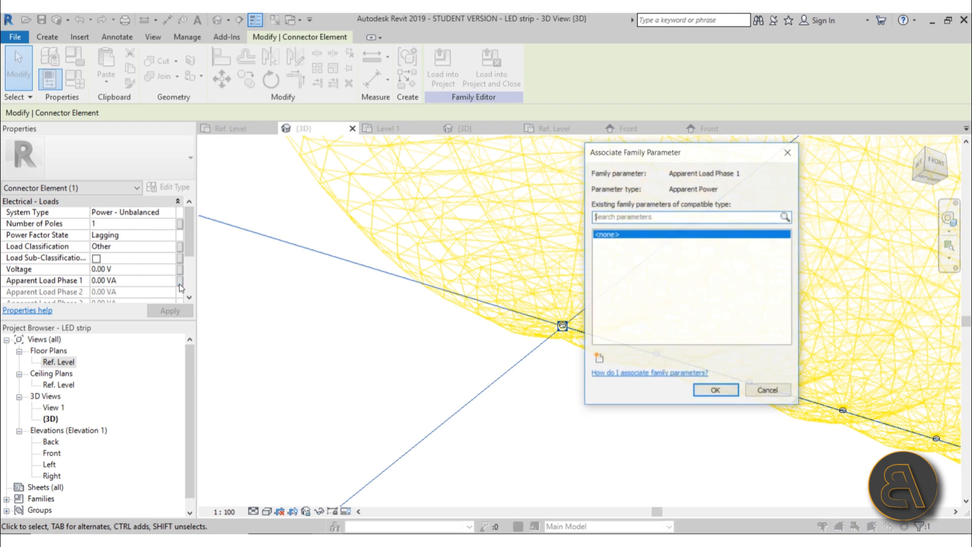
pyautogui.moveTo(667, 150); pyautogui.dragTo(439, 149)
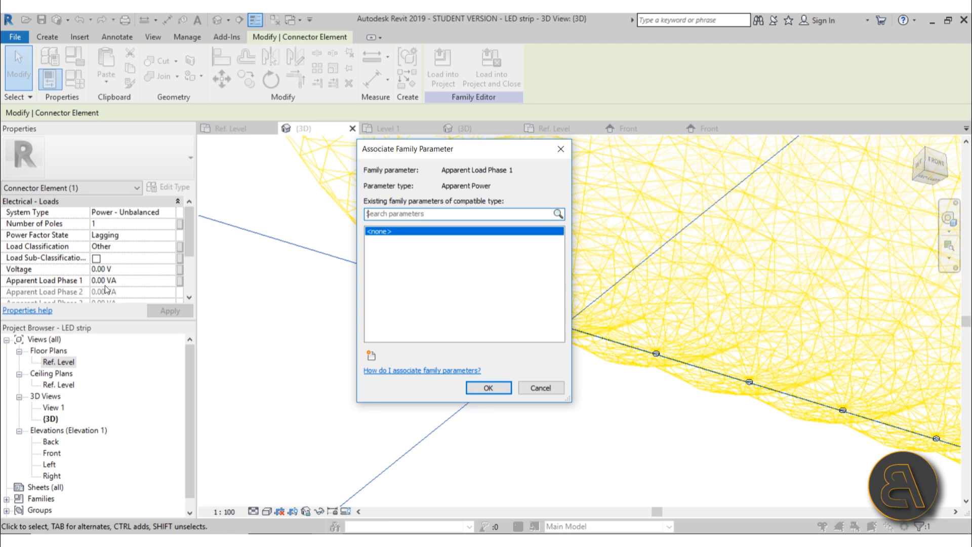
pyautogui.click(371, 355)
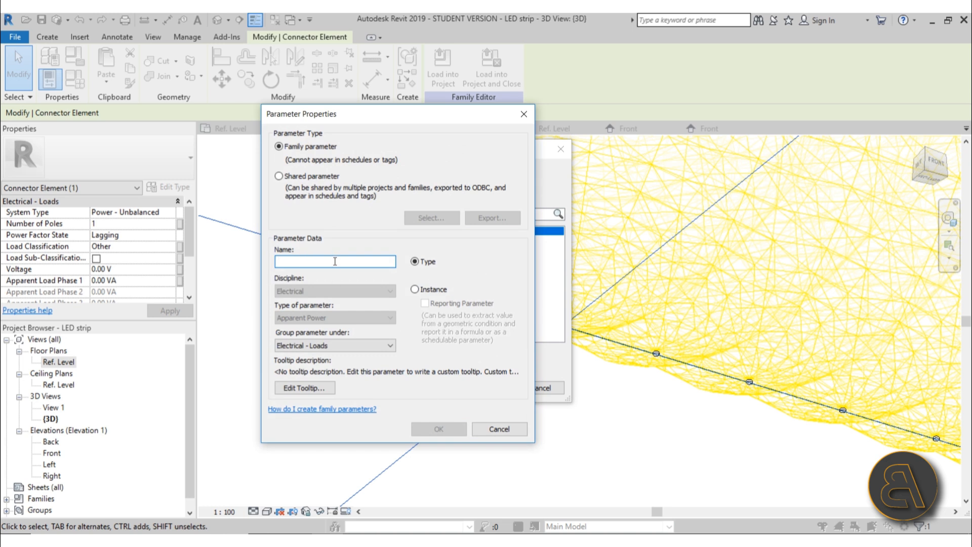
pyautogui.write('Appa')
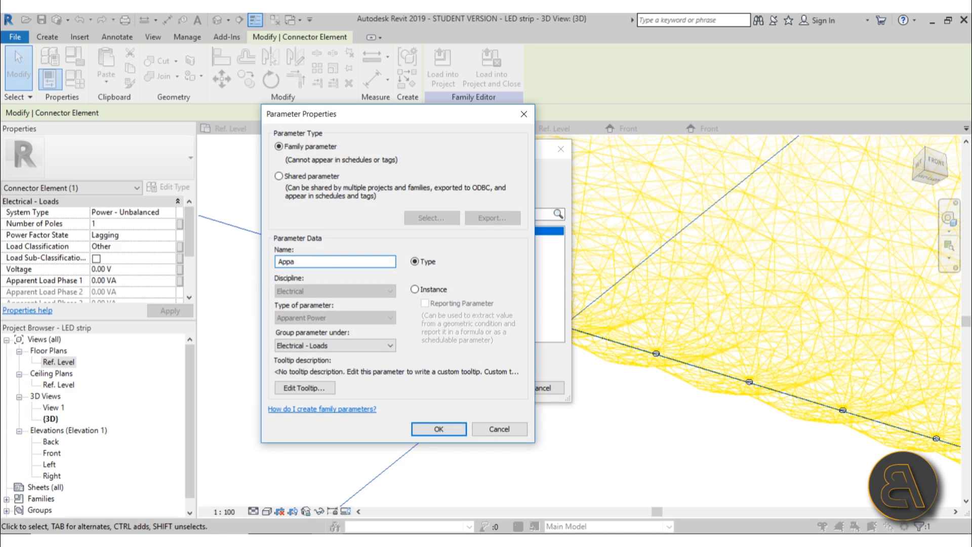
pyautogui.write('rent load')
pyautogui.click(433, 288)
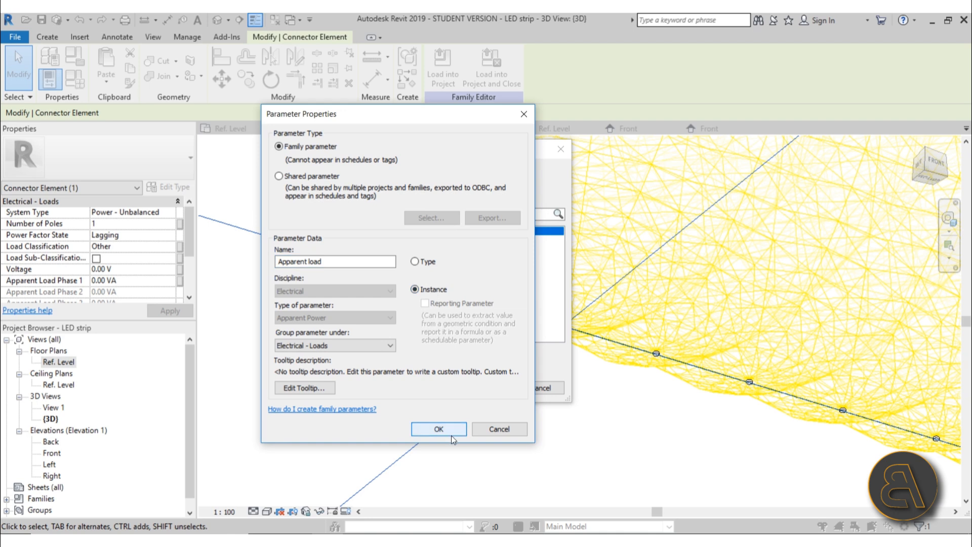
pyautogui.click(449, 431)
pyautogui.click(505, 388)
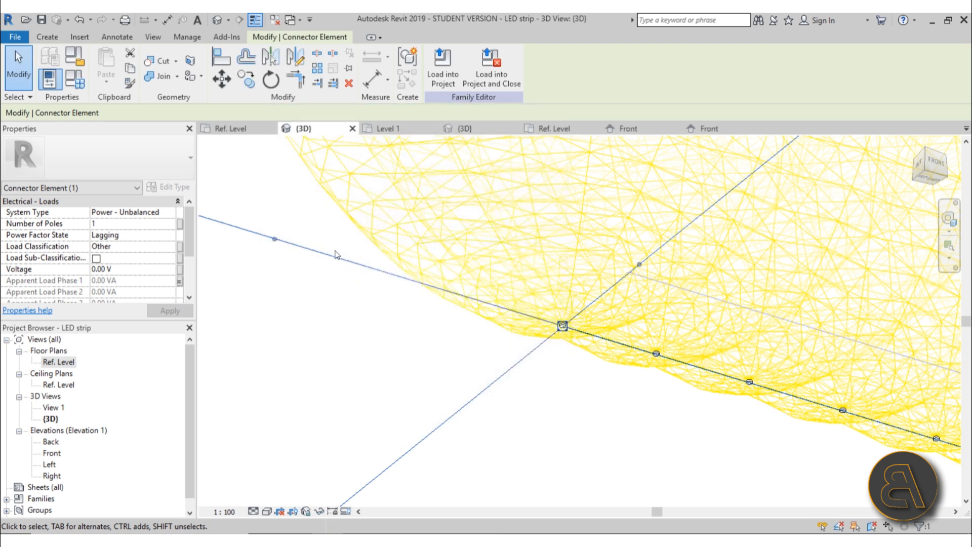
# Set the Apparent load formula to Numbere of lights * 5 VA in the family types and apply it
pyautogui.click(75, 79)
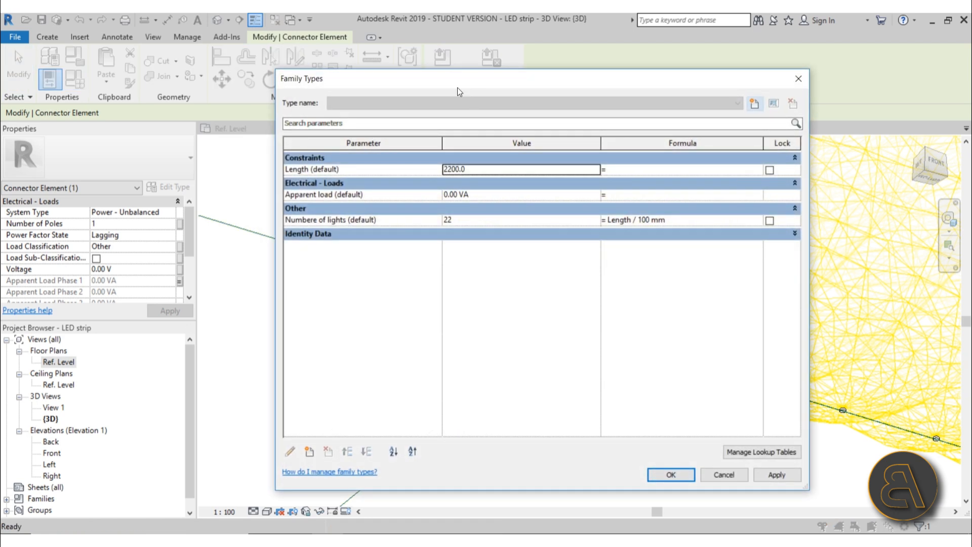
pyautogui.moveTo(457, 87); pyautogui.dragTo(447, 104)
pyautogui.click(336, 236)
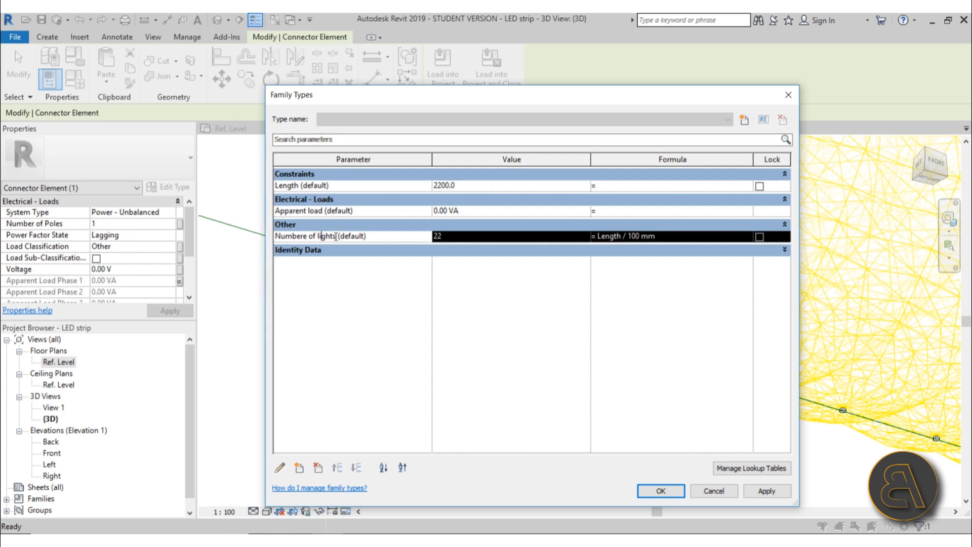
pyautogui.moveTo(336, 236); pyautogui.dragTo(272, 238)
pyautogui.hotkey('ctrl', 'c')
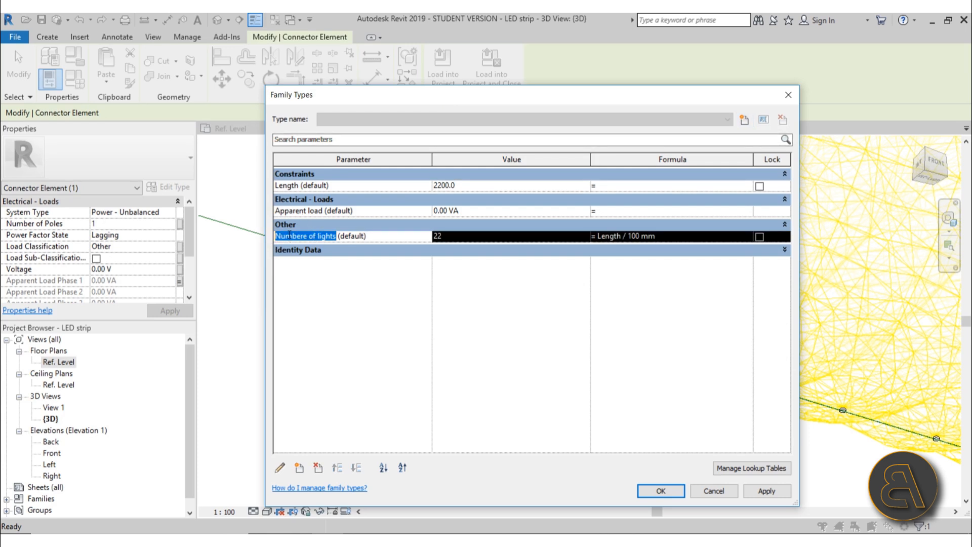
pyautogui.click(631, 212)
pyautogui.hotkey('ctrl', 'v')
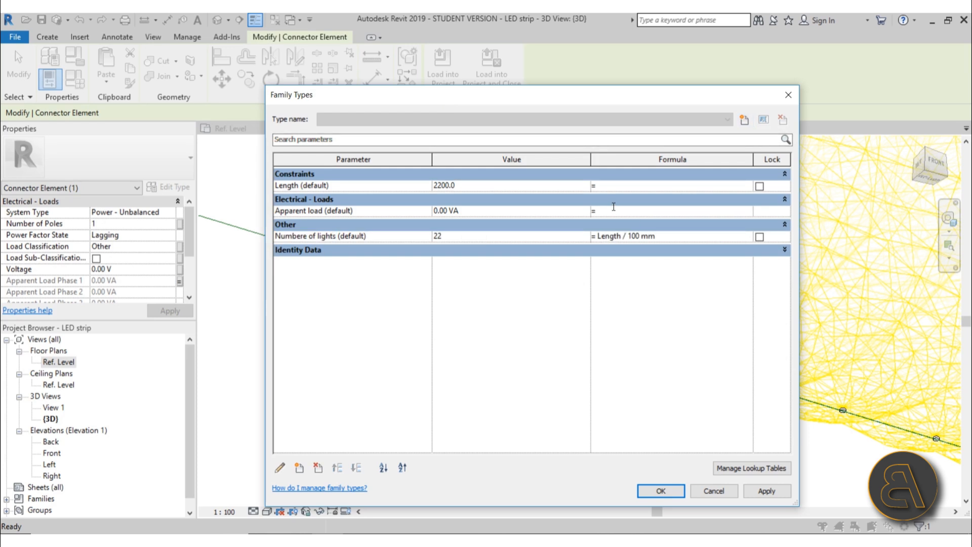
pyautogui.write('* 5 VA')
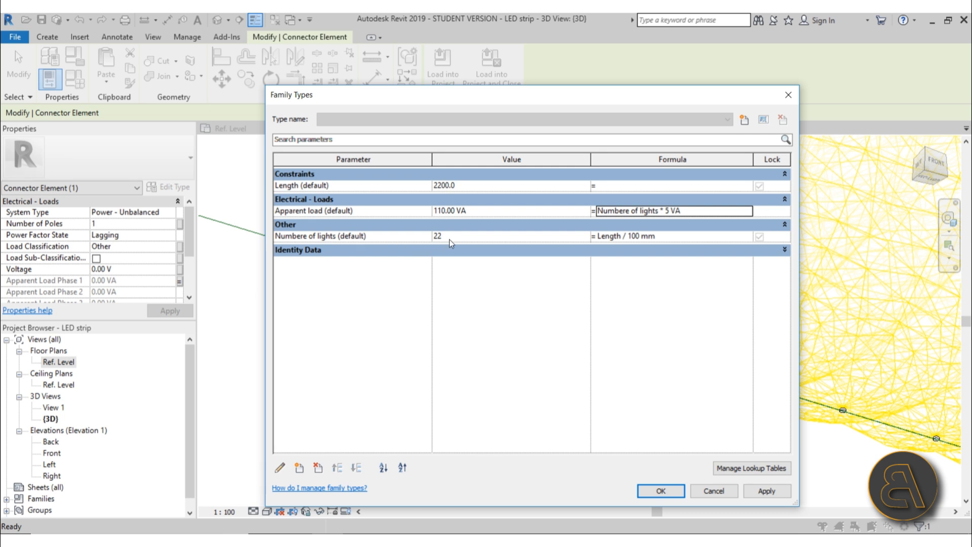
pyautogui.click(767, 492)
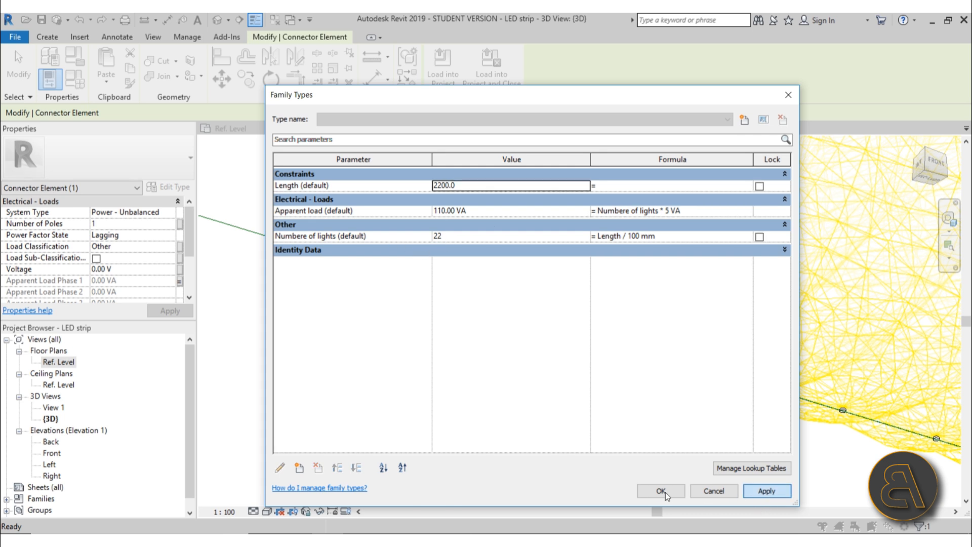
pyautogui.click(664, 491)
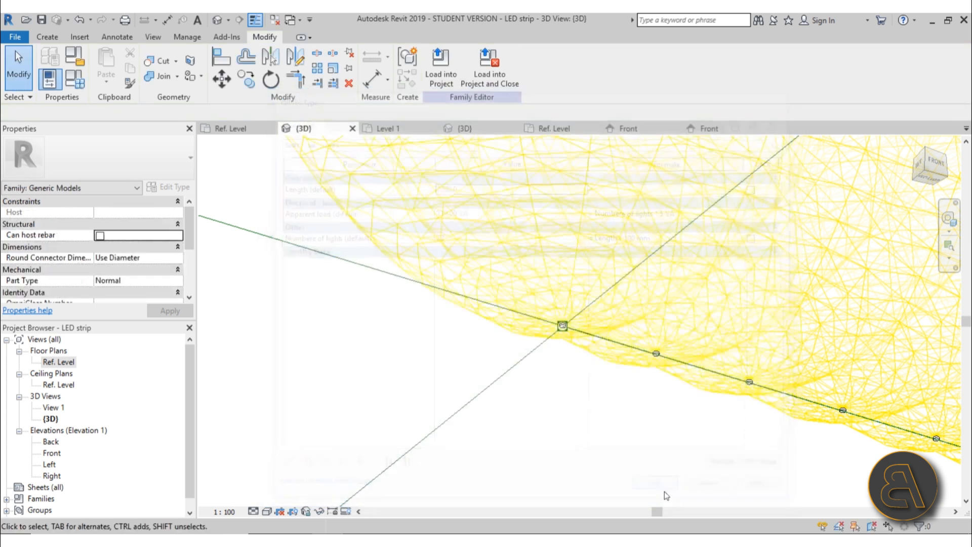
# Check the connector's Apparent Load Phase 1 value driven by the formula
pyautogui.click(381, 272)
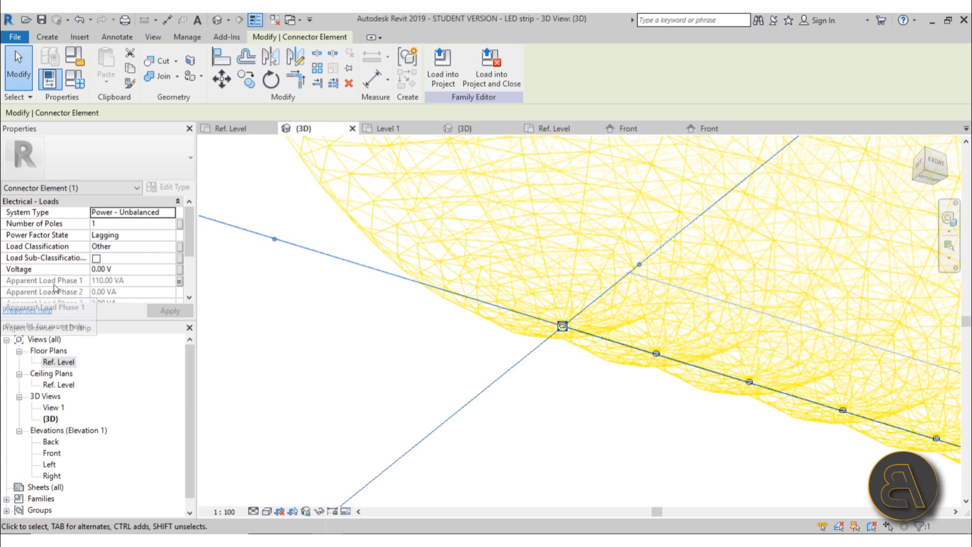
pyautogui.scroll(-5, 324, 318)
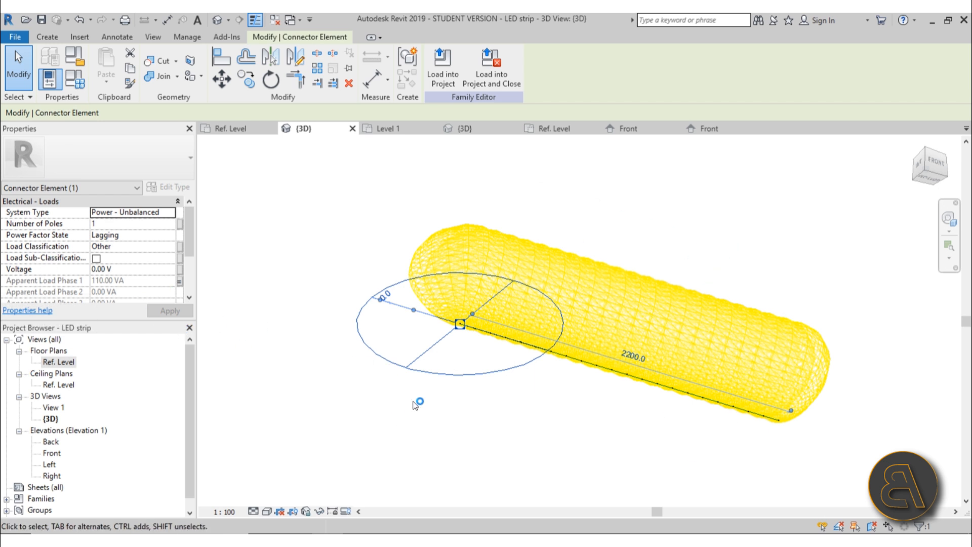
pyautogui.click(431, 394)
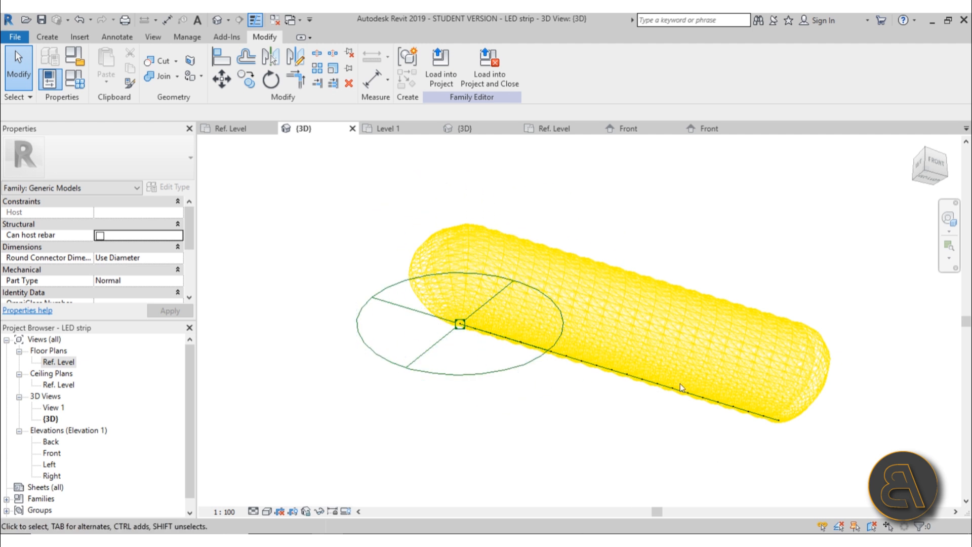
# Create a new project, choosing a different template file from the Construction Template
pyautogui.click(17, 37)
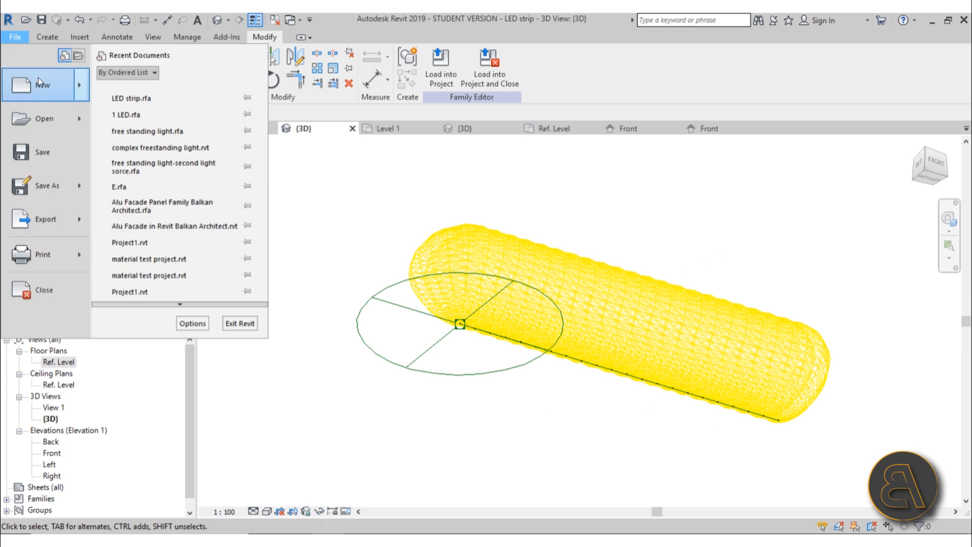
pyautogui.moveTo(30, 85)
pyautogui.click(148, 99)
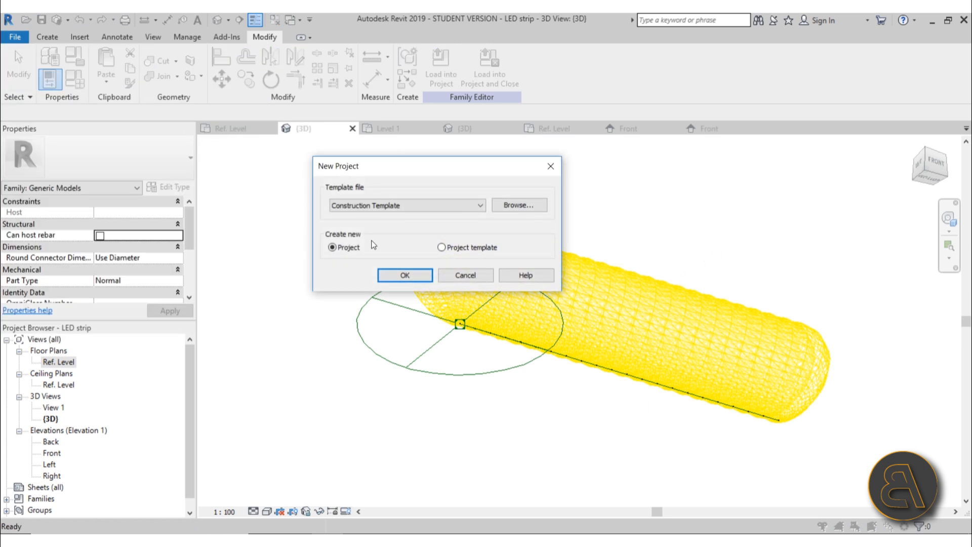
pyautogui.click(354, 207)
pyautogui.click(366, 226)
pyautogui.click(395, 275)
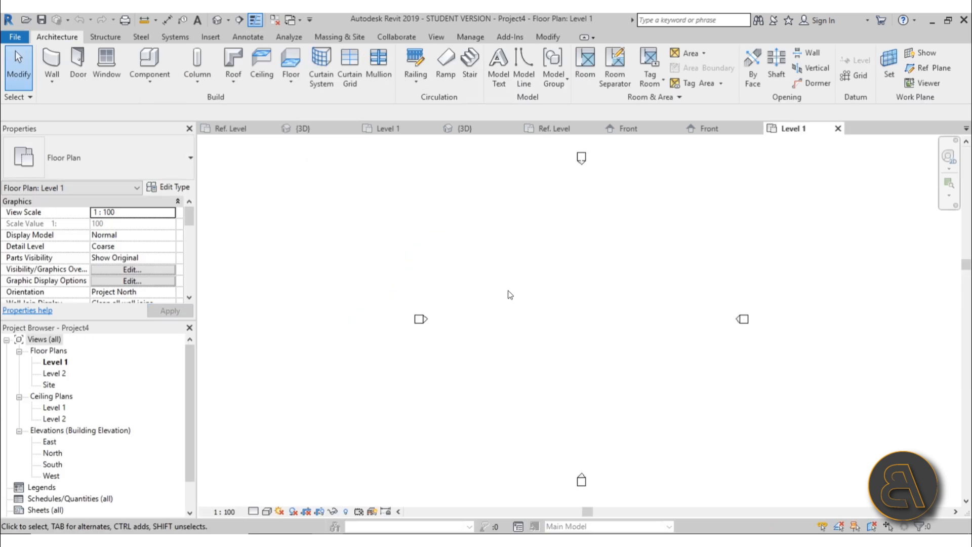
# Draw a rectangular room of Generic - 200mm walls on Level 1, about 8000 mm along its longer side
pyautogui.moveTo(563, 310); pyautogui.dragTo(523, 315, button='middle')
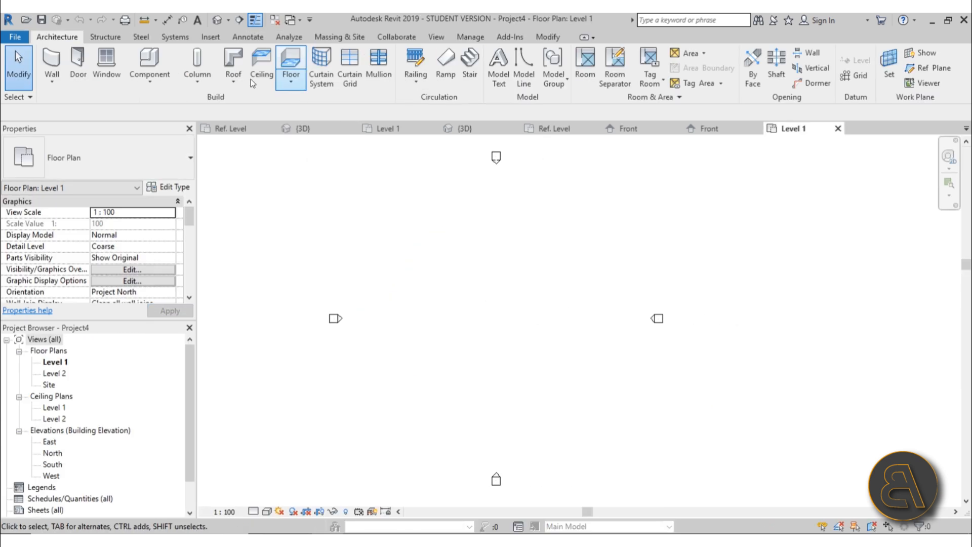
pyautogui.click(52, 62)
pyautogui.scroll(1, 535, 281)
pyautogui.click(519, 54)
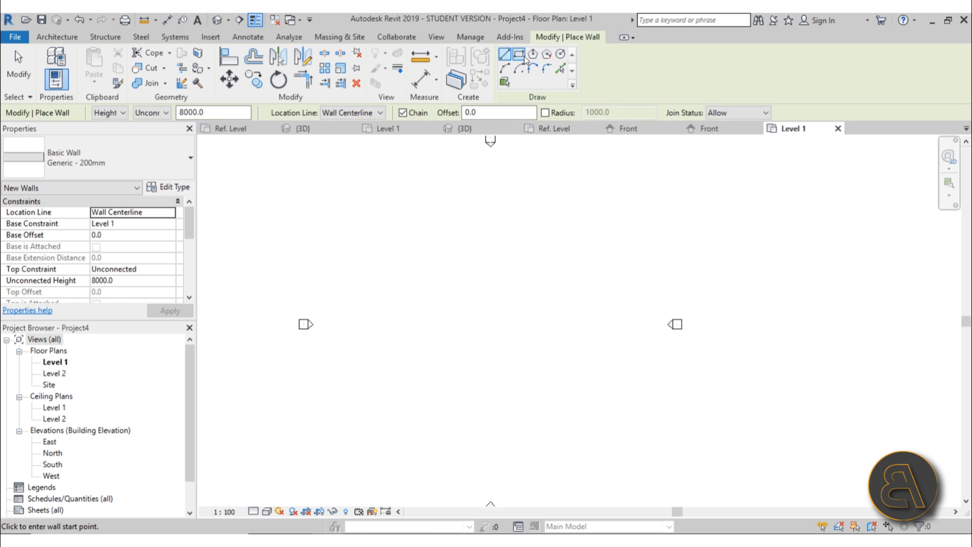
pyautogui.click(456, 290)
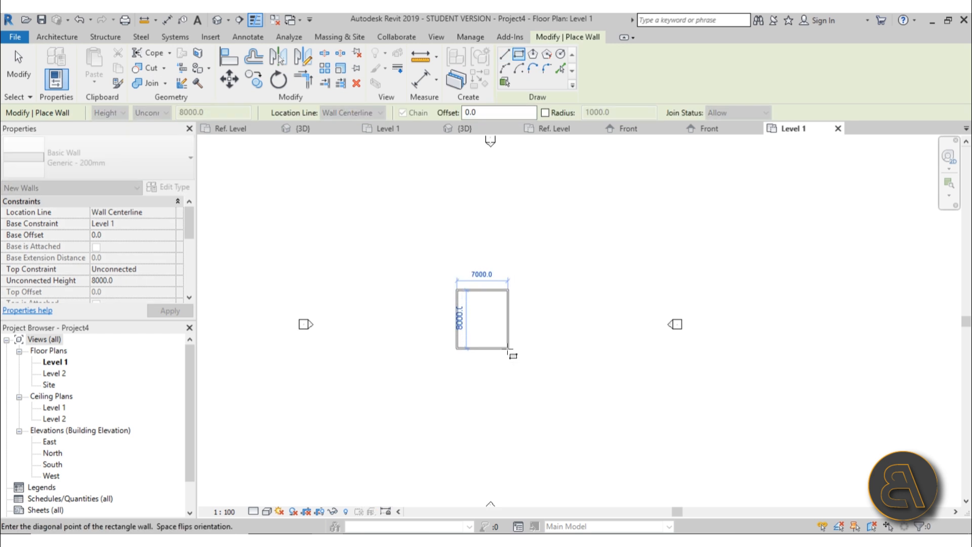
pyautogui.click(502, 349)
pyautogui.scroll(5, 498, 299)
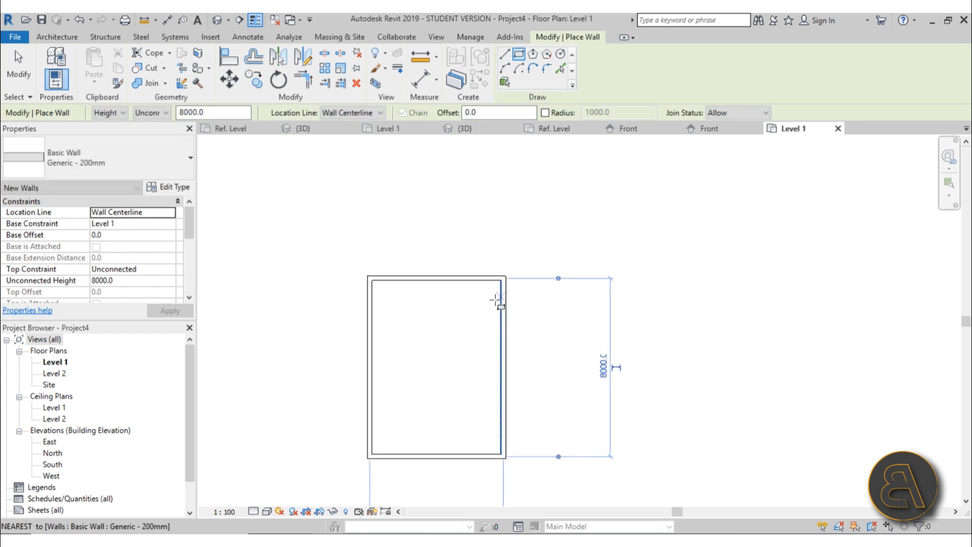
pyautogui.click(26, 81)
# Create a Generic Floor - 400mm on Level 1 with a rectangular boundary along the room's outer wall faces
pyautogui.scroll(-3, 390, 267)
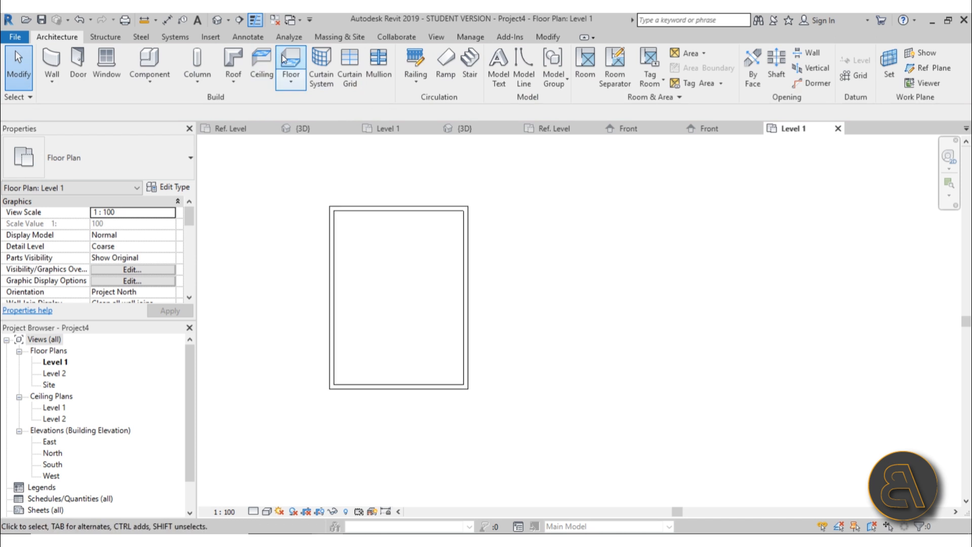
pyautogui.click(292, 58)
pyautogui.click(615, 54)
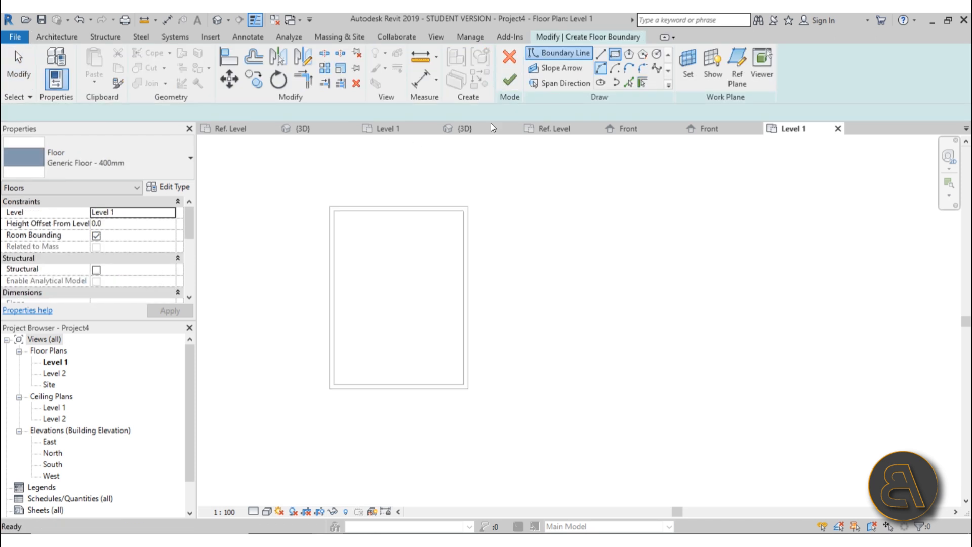
pyautogui.click(330, 205)
pyautogui.click(467, 388)
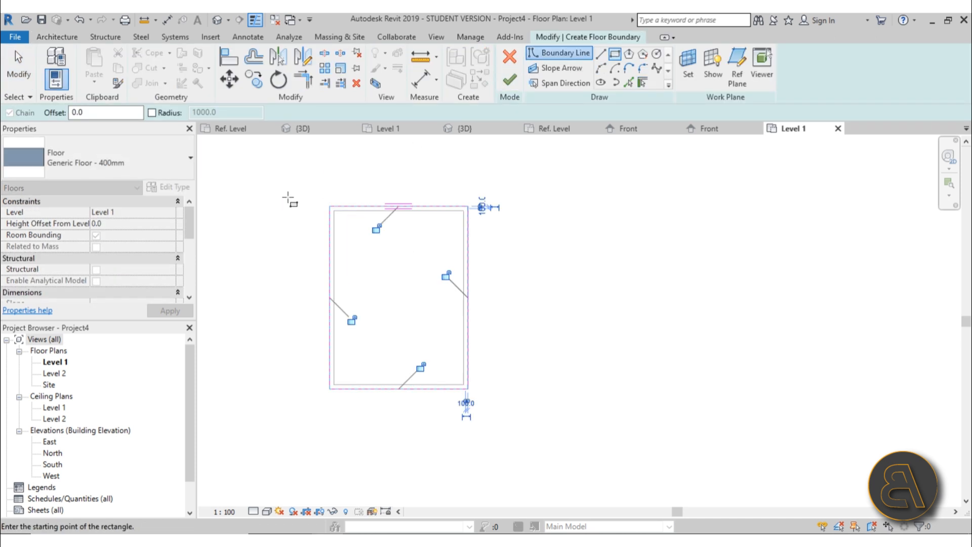
pyautogui.click(506, 81)
pyautogui.click(381, 241)
# Place an automatic Generic basic ceiling in the room on the Level 1 ceiling plan, 2600 mm above the level
pyautogui.scroll(2, 381, 241)
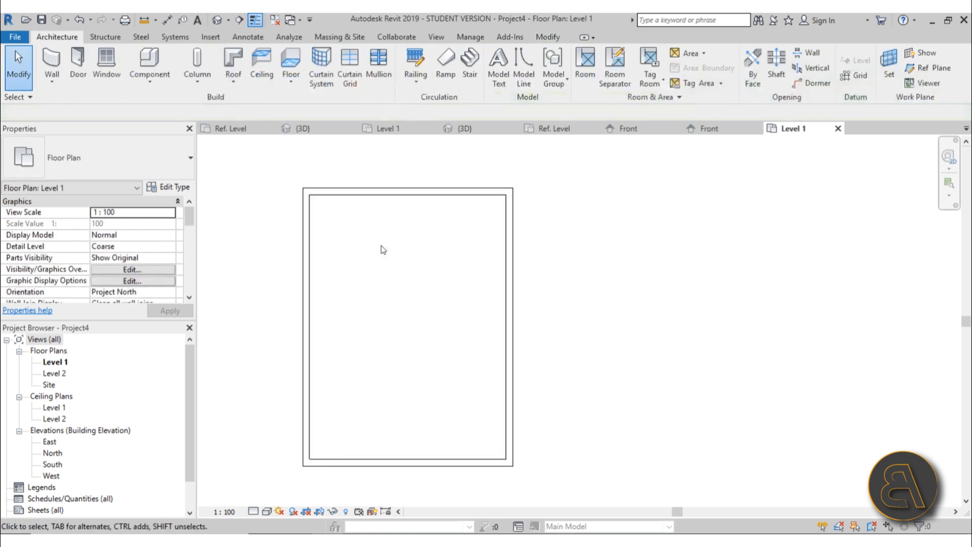
pyautogui.moveTo(381, 249); pyautogui.dragTo(395, 259, button='middle')
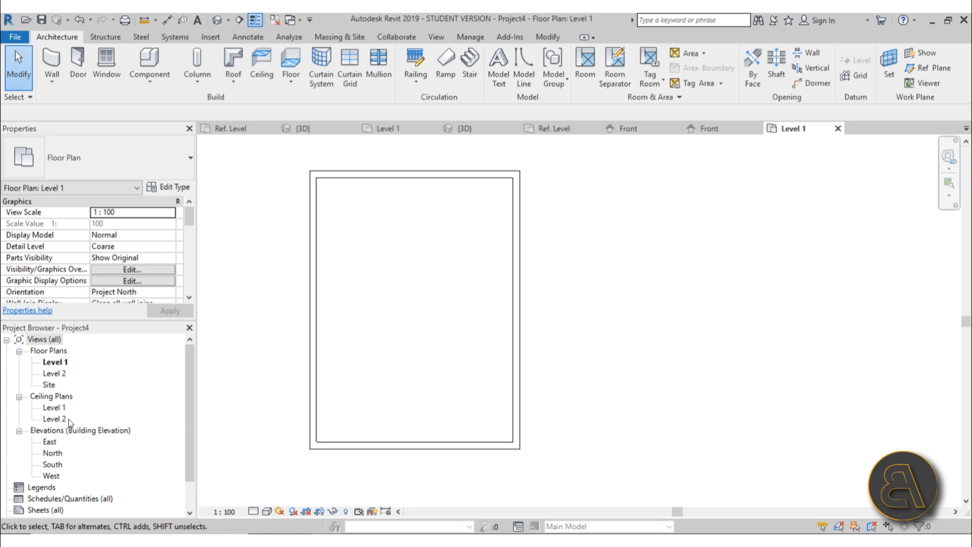
pyautogui.doubleClick(54, 407)
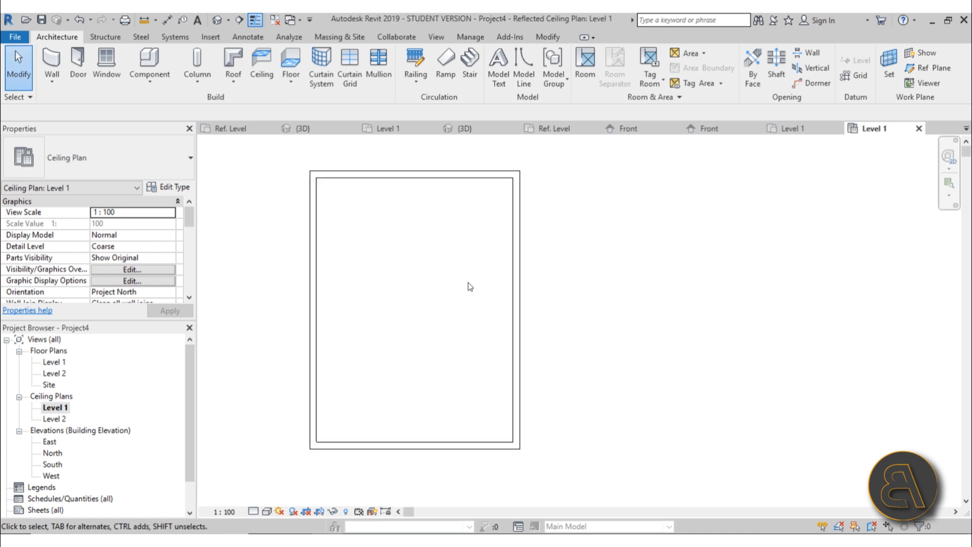
pyautogui.click(262, 63)
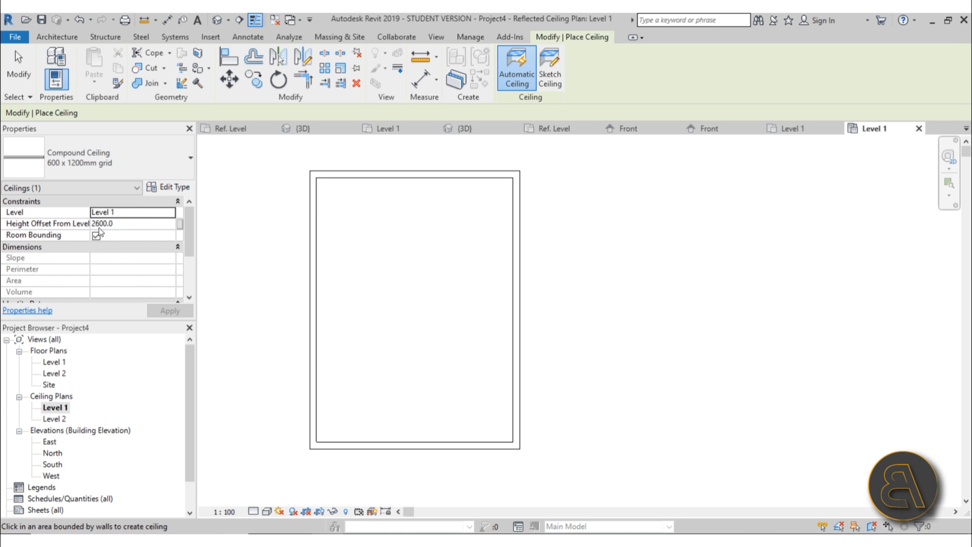
pyautogui.click(104, 175)
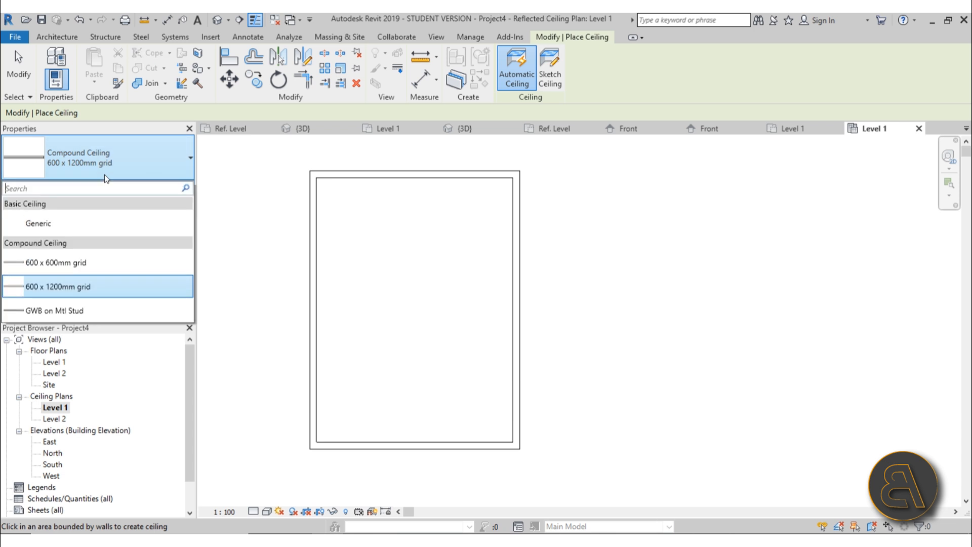
pyautogui.click(65, 225)
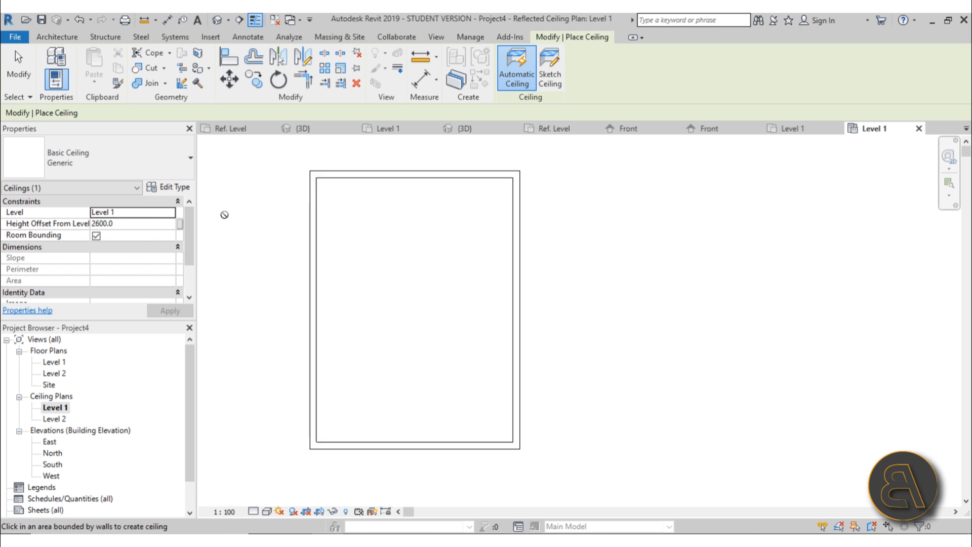
# Sketch a second Generic ceiling 2500 mm above Level 1, bounded by the inner wall faces and a rectangle offset 300 mm inward
pyautogui.click(549, 71)
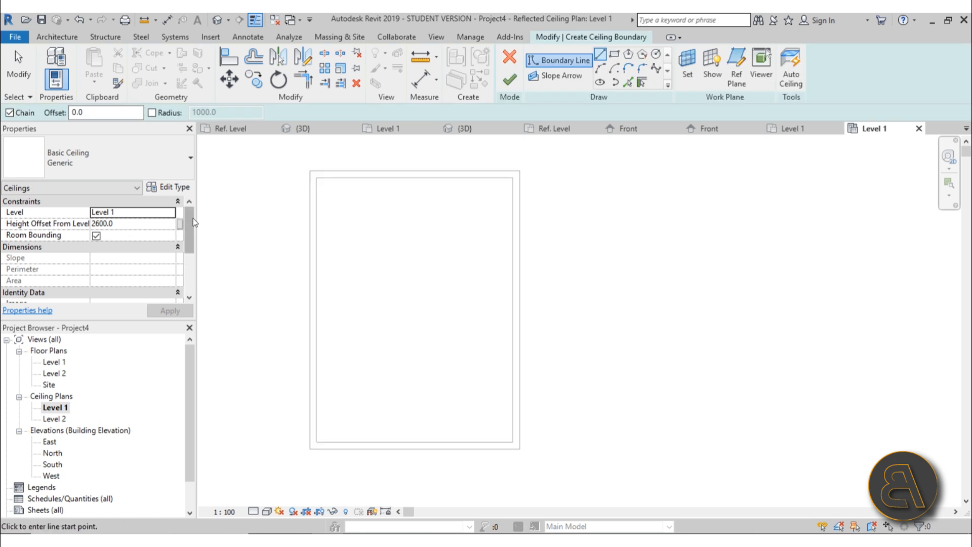
pyautogui.click(148, 224)
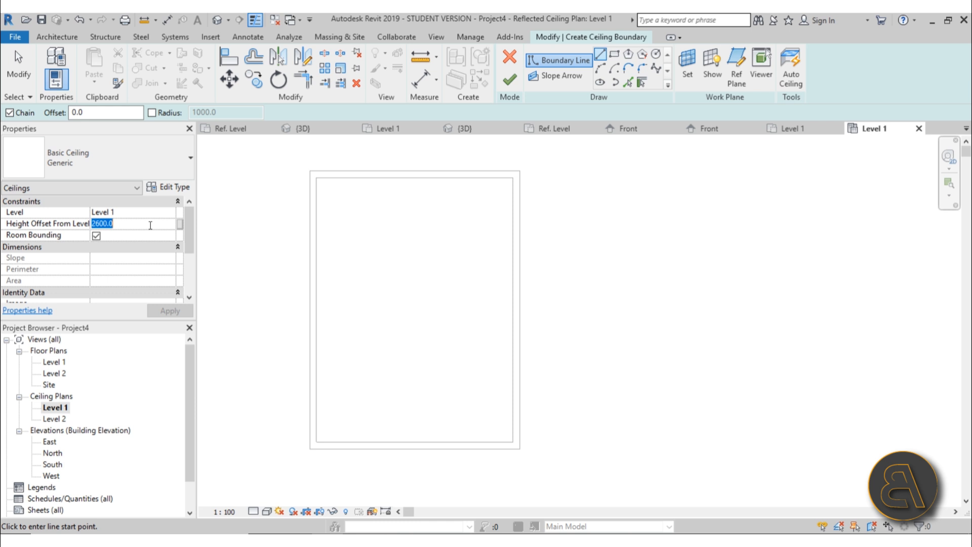
pyautogui.write('2500')
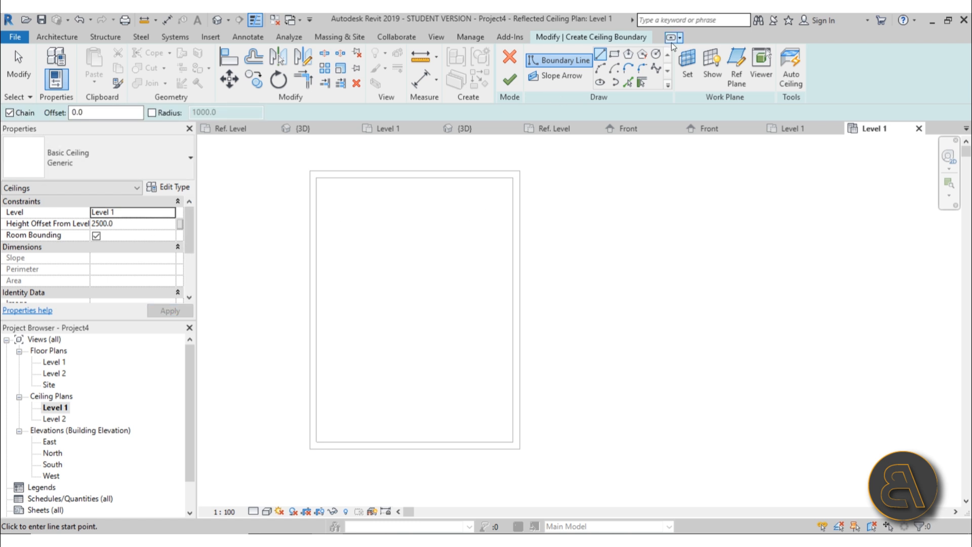
pyautogui.click(614, 54)
pyautogui.click(316, 180)
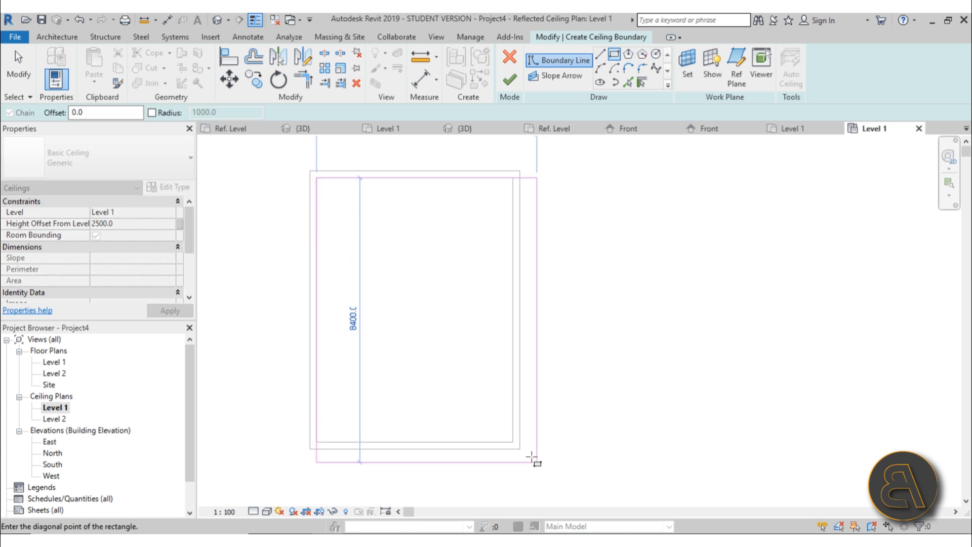
pyautogui.click(513, 442)
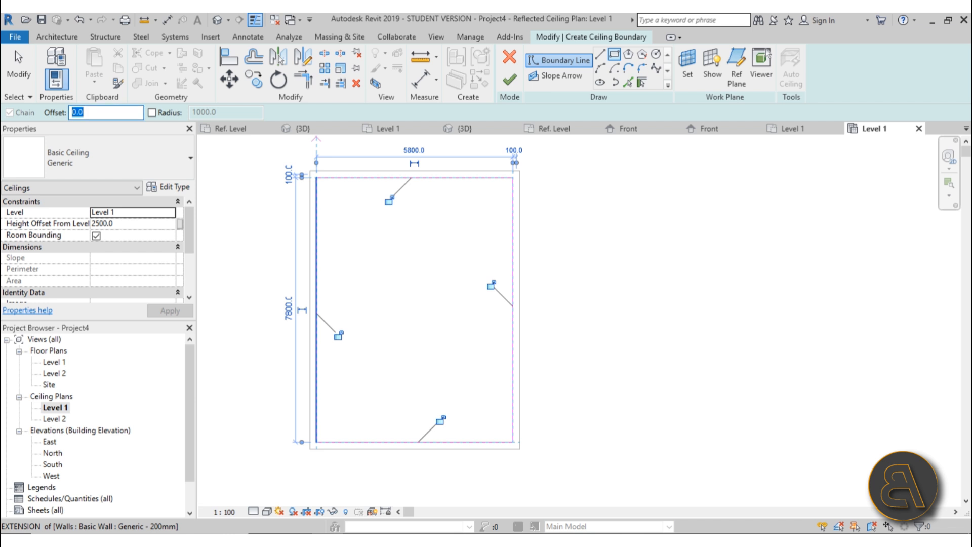
pyautogui.hotkey('ctrl', 'z')
pyautogui.click(316, 177)
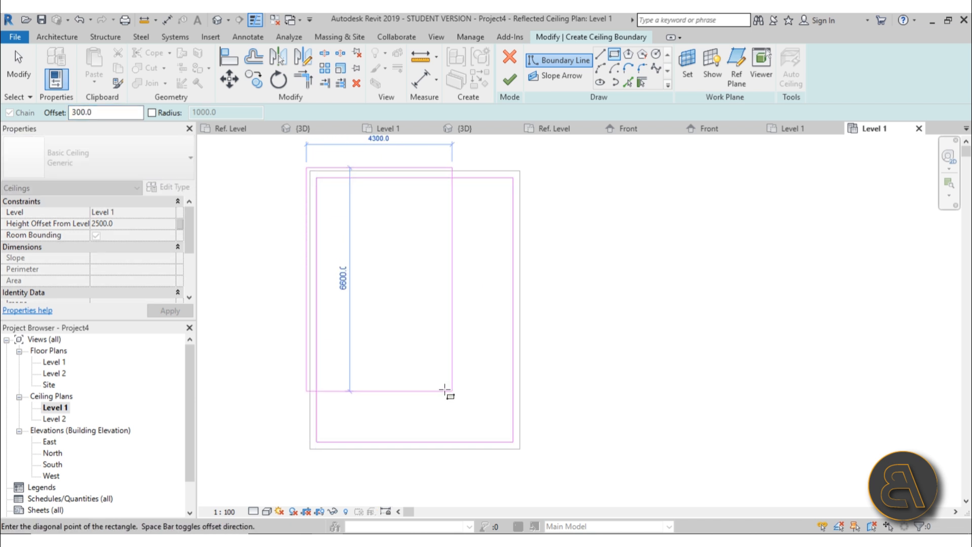
pyautogui.click(513, 441)
pyautogui.click(512, 82)
pyautogui.click(591, 275)
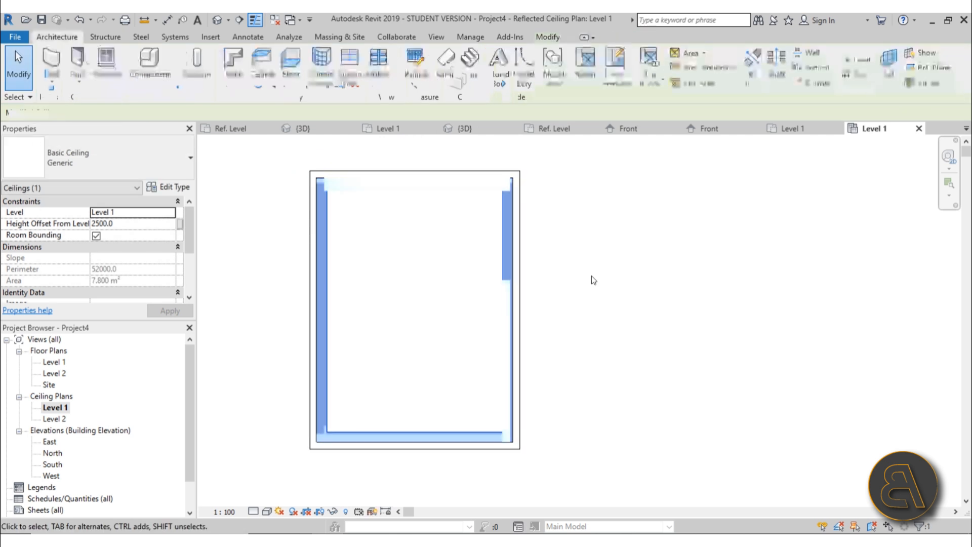
# Cut a building section widthwise across the upper part of the room and open its view
pyautogui.click(241, 19)
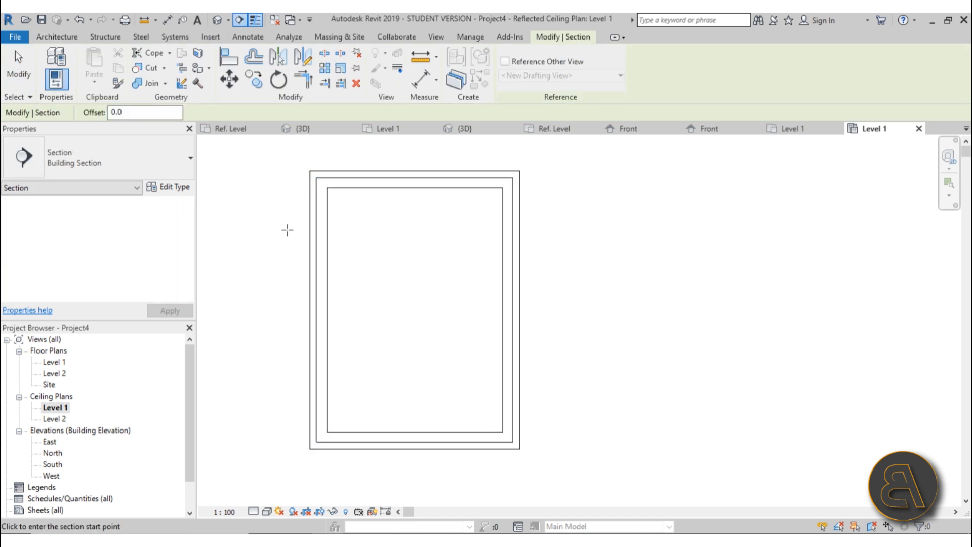
pyautogui.click(284, 229)
pyautogui.click(556, 230)
pyautogui.doubleClick(267, 211)
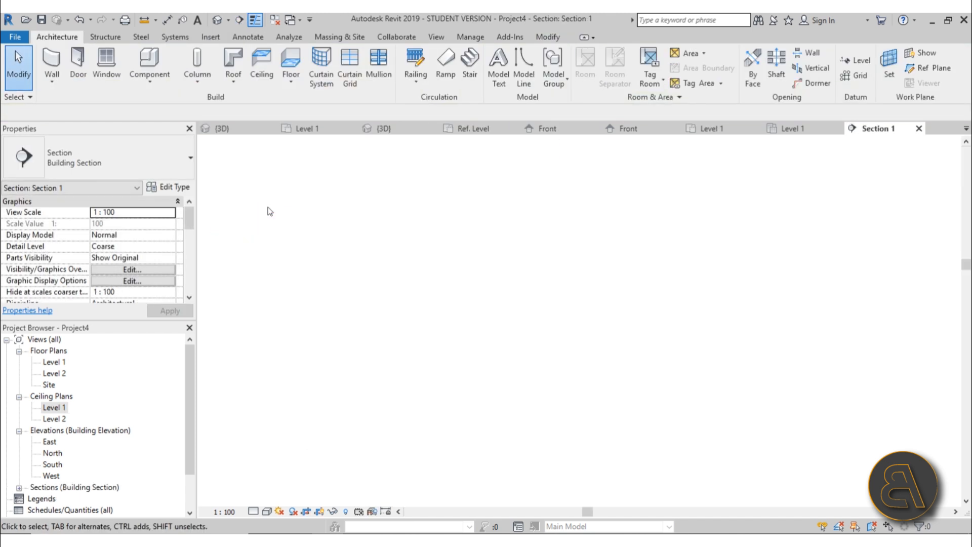
# Set the section view's detail level to Fine
pyautogui.scroll(4, 524, 373)
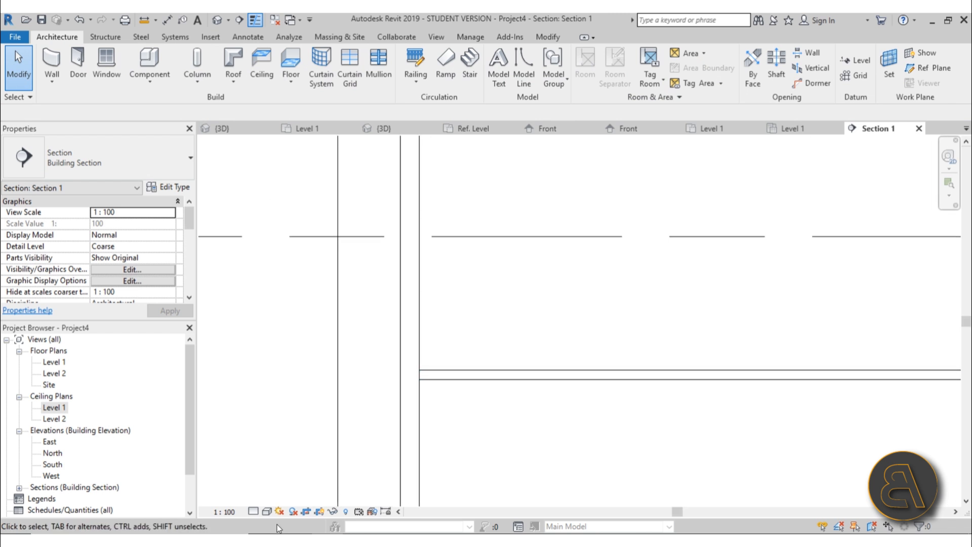
pyautogui.click(254, 511)
pyautogui.click(270, 498)
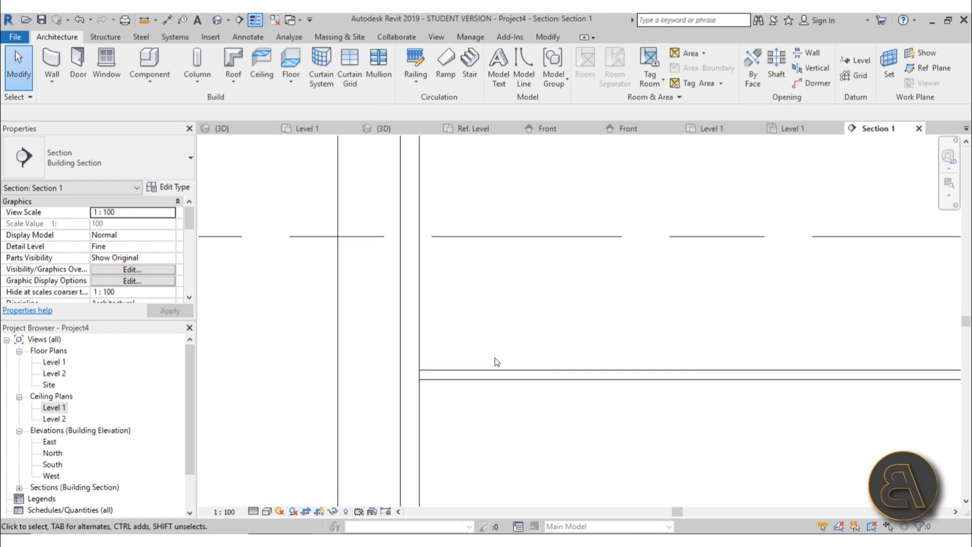
# Change both ceilings in the section to the GWB on Mtl Stud compound type
pyautogui.click(469, 383)
pyautogui.scroll(-2, 354, 264)
pyautogui.click(424, 336)
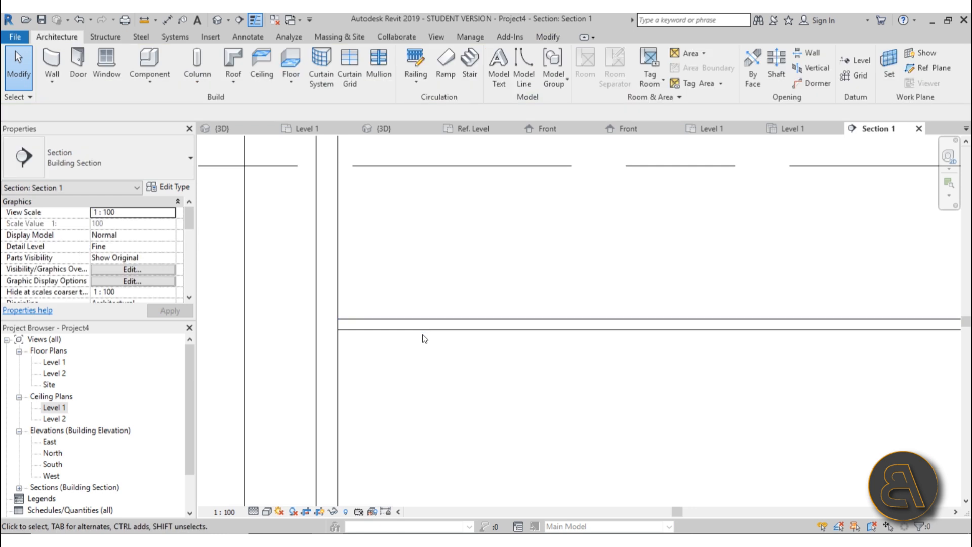
pyautogui.moveTo(408, 278); pyautogui.dragTo(417, 296)
pyautogui.click(155, 175)
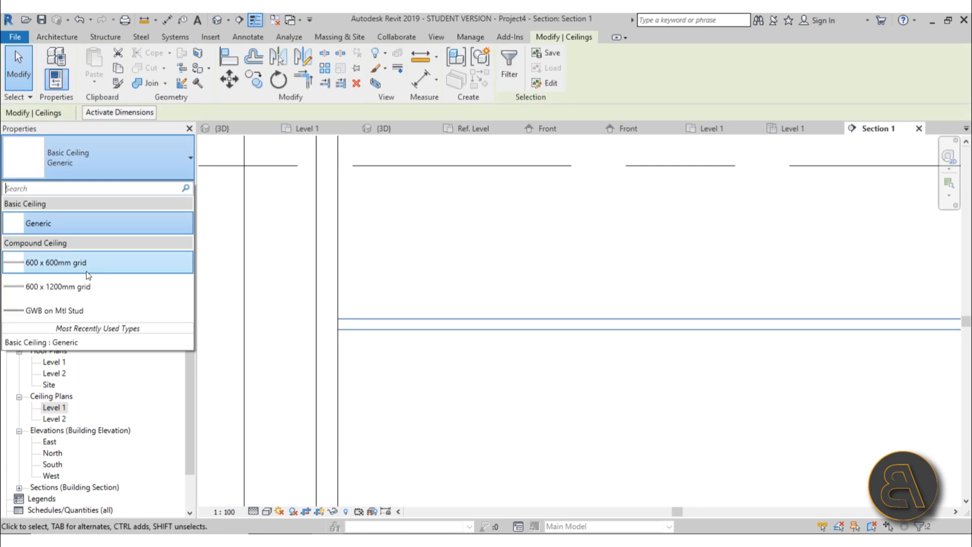
pyautogui.click(117, 307)
pyautogui.click(471, 276)
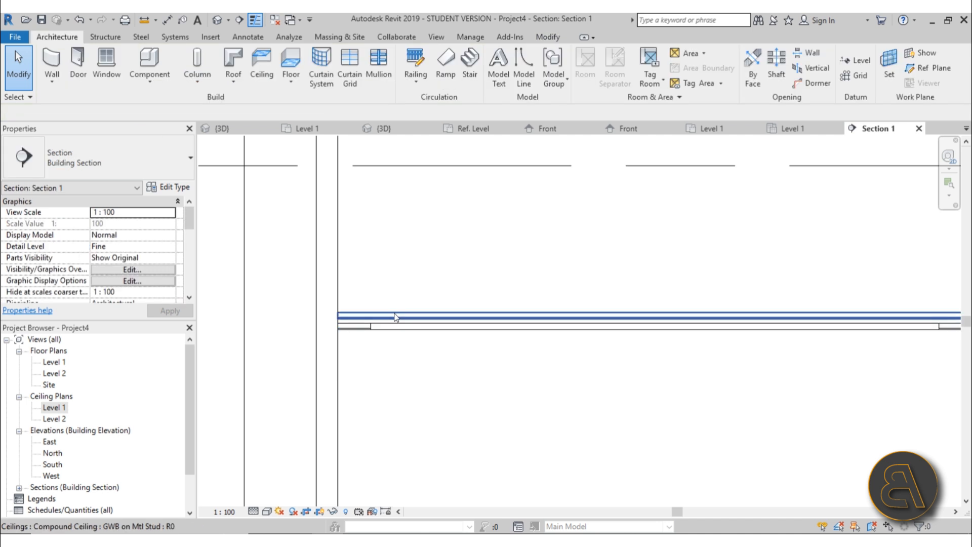
# Select both the upper ceiling and the lower ring ceiling and change their type to 600 x 600mm grid
pyautogui.click(389, 329)
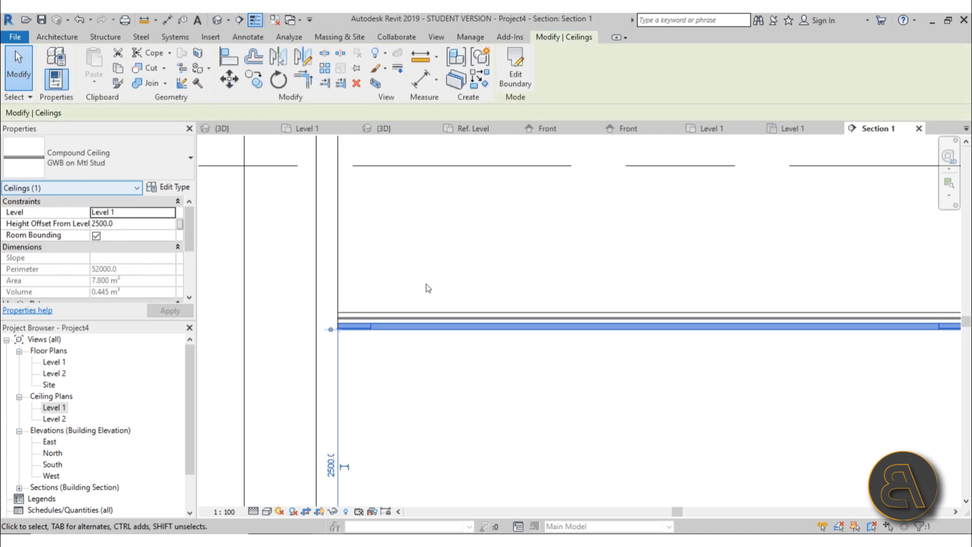
pyautogui.keyDown('ctrl'); pyautogui.click(481, 316); pyautogui.keyUp('ctrl')
pyautogui.click(119, 153)
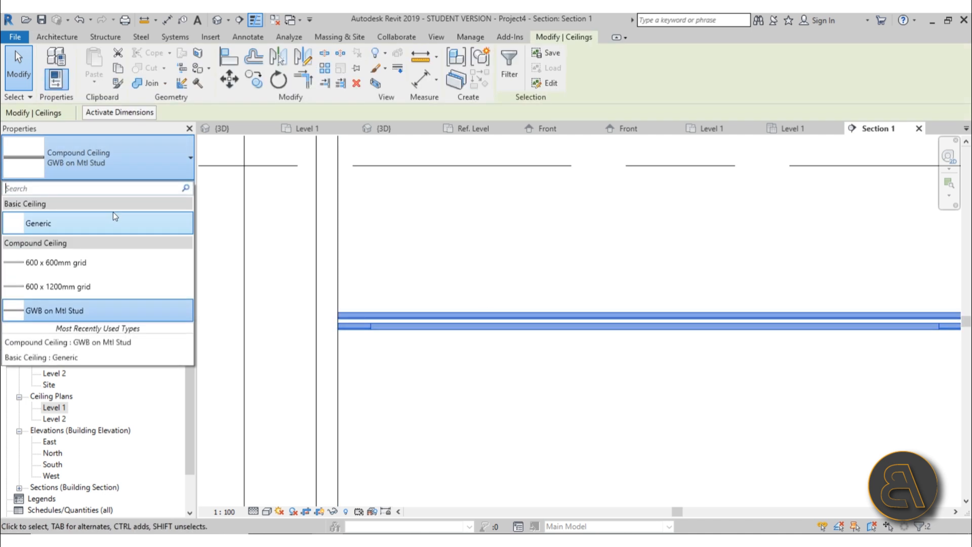
pyautogui.click(96, 262)
pyautogui.click(431, 309)
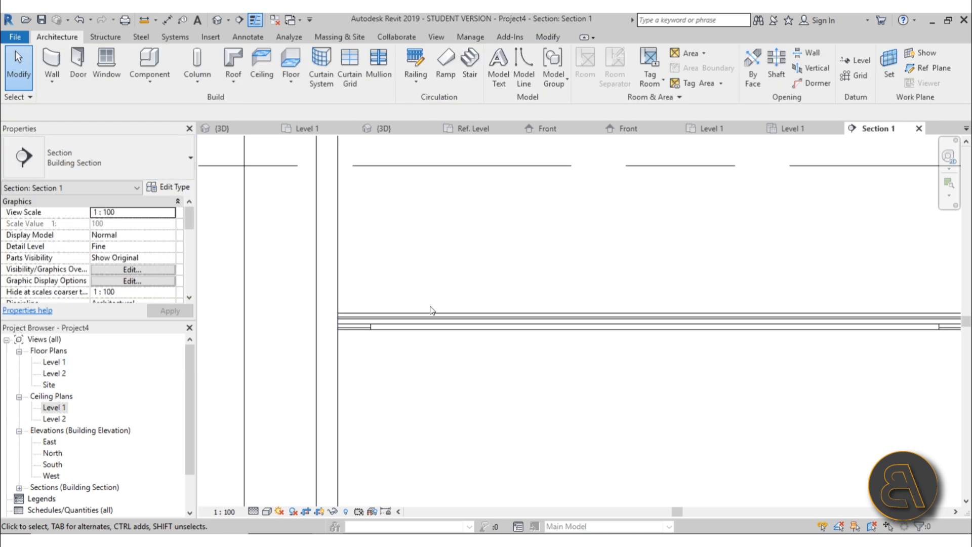
# Set the lower ring ceiling's height offset from Level 1 to 2450 mm
pyautogui.click(400, 328)
pyautogui.moveTo(404, 348); pyautogui.dragTo(319, 268, button='middle')
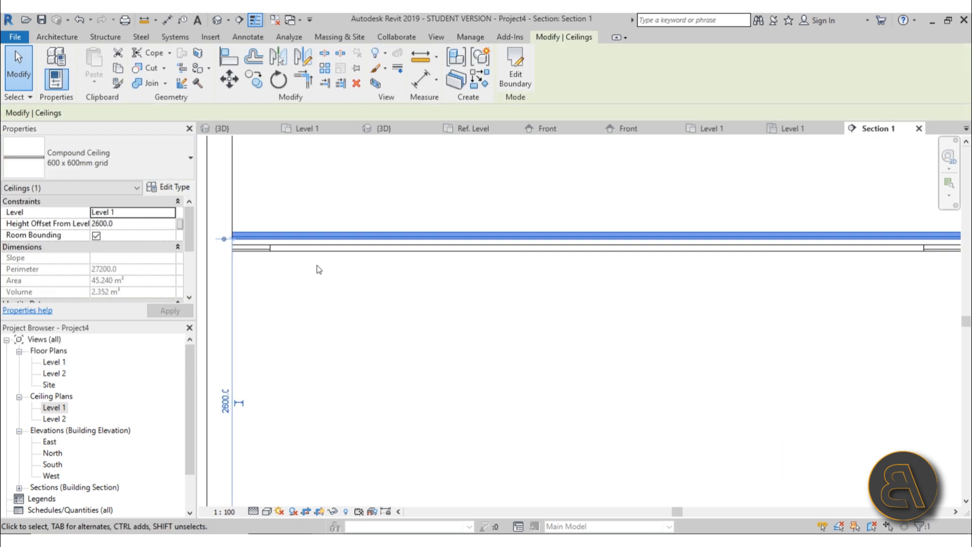
pyautogui.click(307, 242)
pyautogui.click(124, 224)
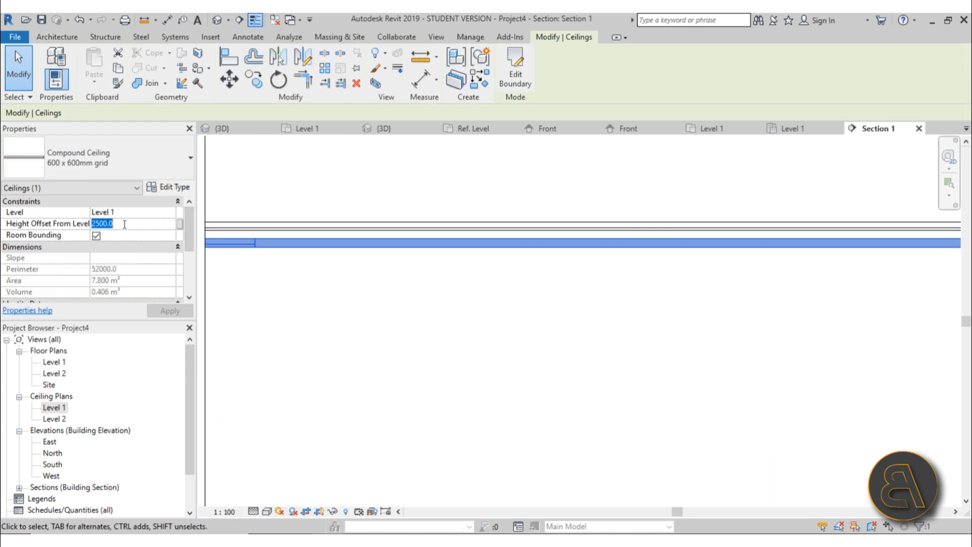
pyautogui.click(97, 224)
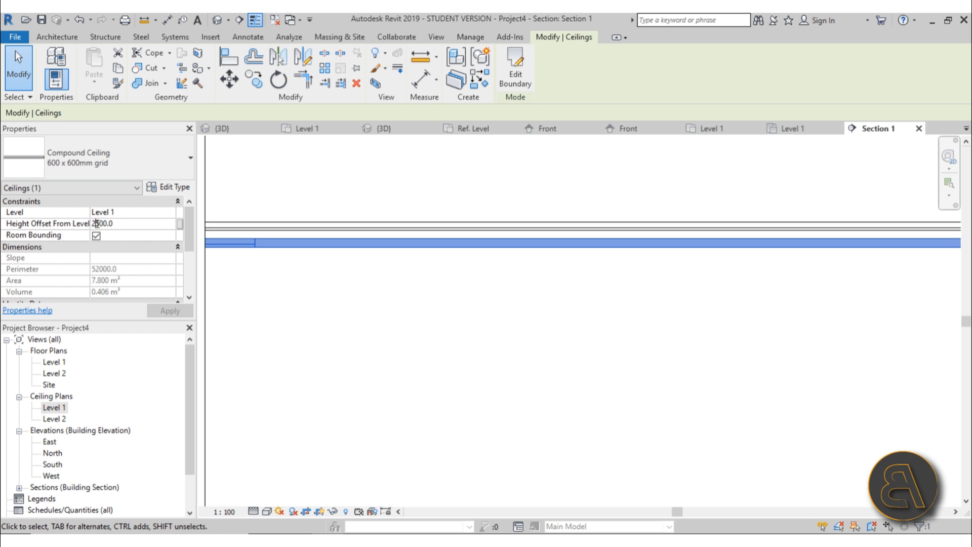
pyautogui.write('45')
pyautogui.click(512, 323)
# Turn off thin line display in the section and inspect the edges of the two ceilings at the wall
pyautogui.scroll(-2, 582, 249)
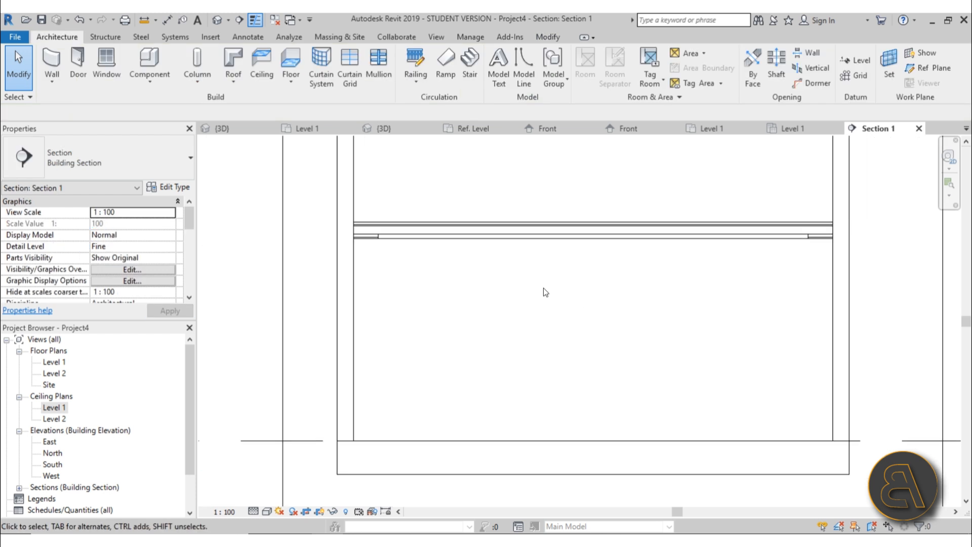
pyautogui.scroll(5, 347, 214)
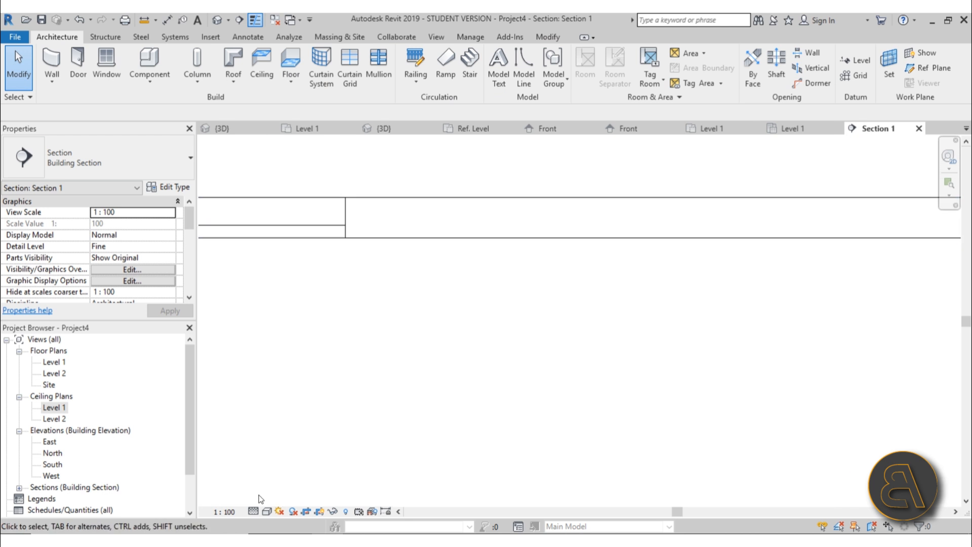
pyautogui.click(255, 24)
pyautogui.scroll(-4, 423, 347)
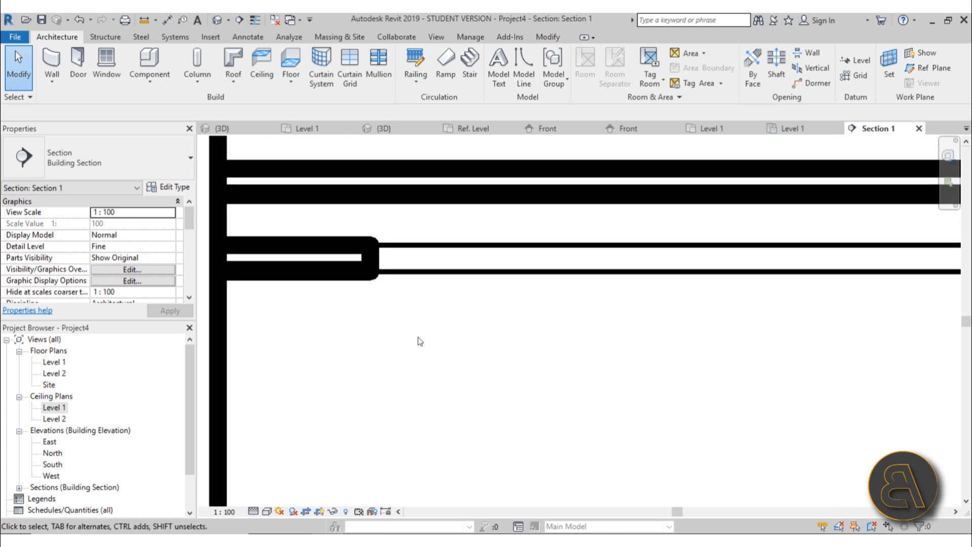
pyautogui.moveTo(634, 364); pyautogui.dragTo(522, 325, button='middle')
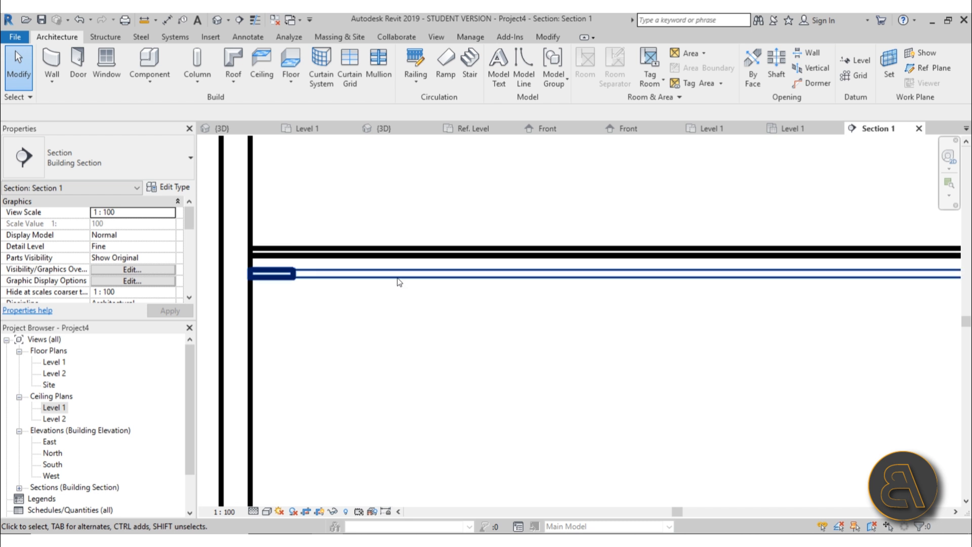
pyautogui.scroll(3, 283, 268)
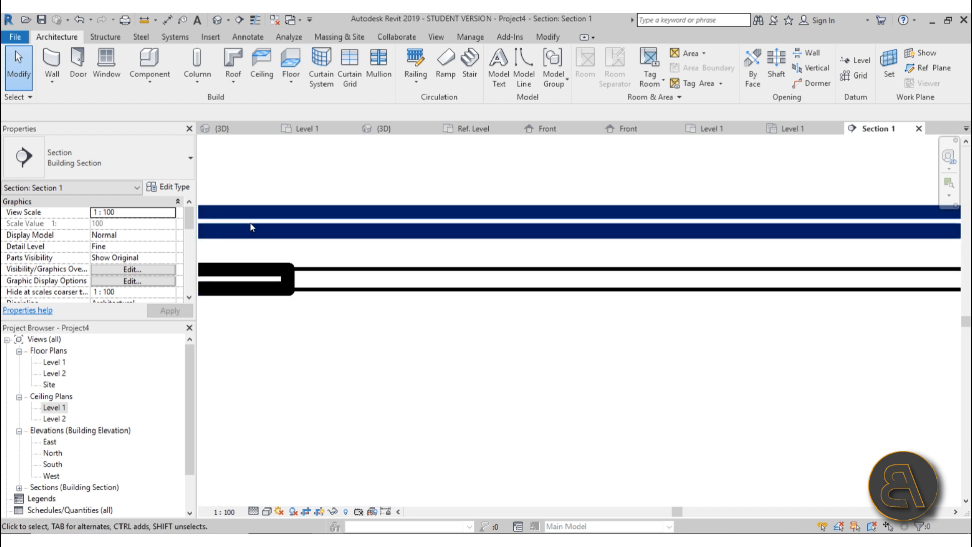
pyautogui.scroll(-3, 374, 282)
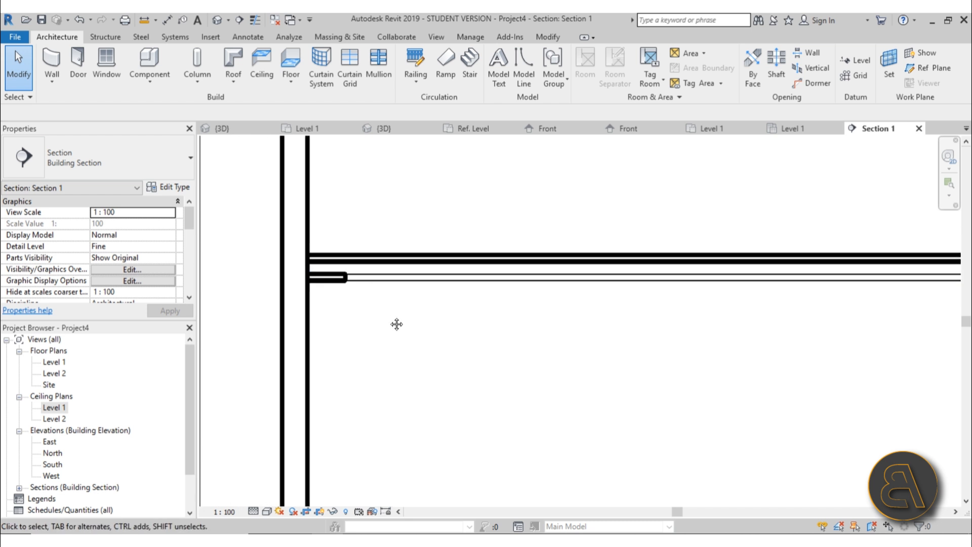
# In the Level 1 ceiling plan, start a wall and duplicate the Generic - 200mm type as Generic - 50mm
pyautogui.doubleClick(55, 408)
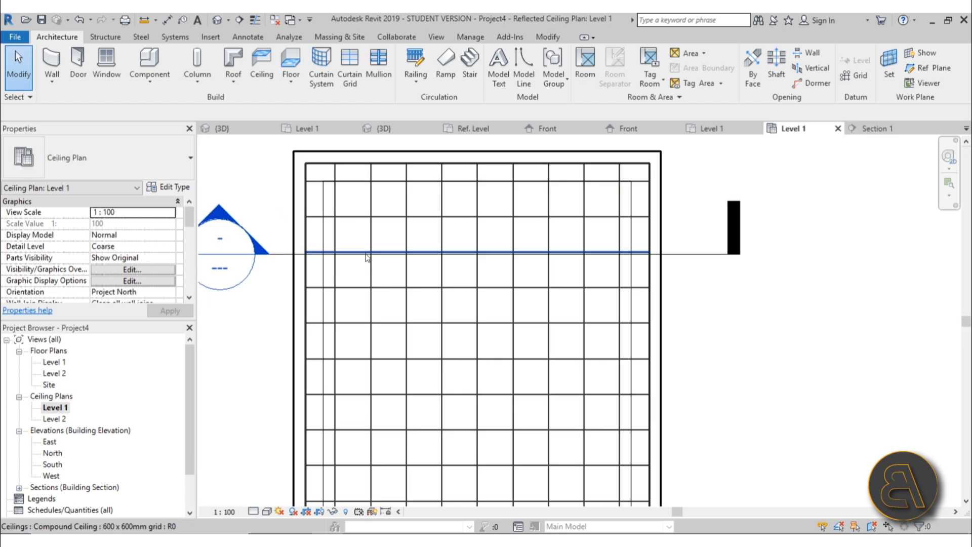
pyautogui.scroll(-1, 412, 191)
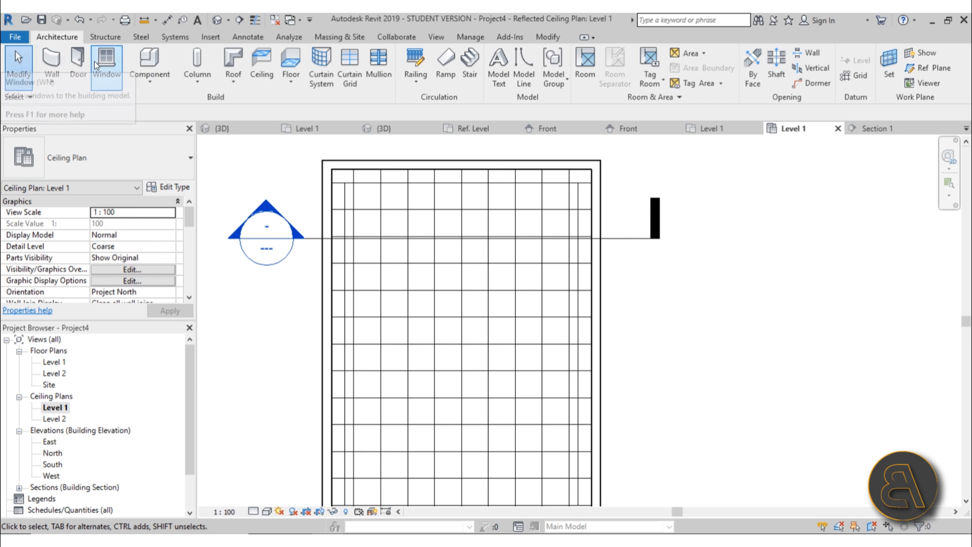
pyautogui.click(53, 58)
pyautogui.click(115, 168)
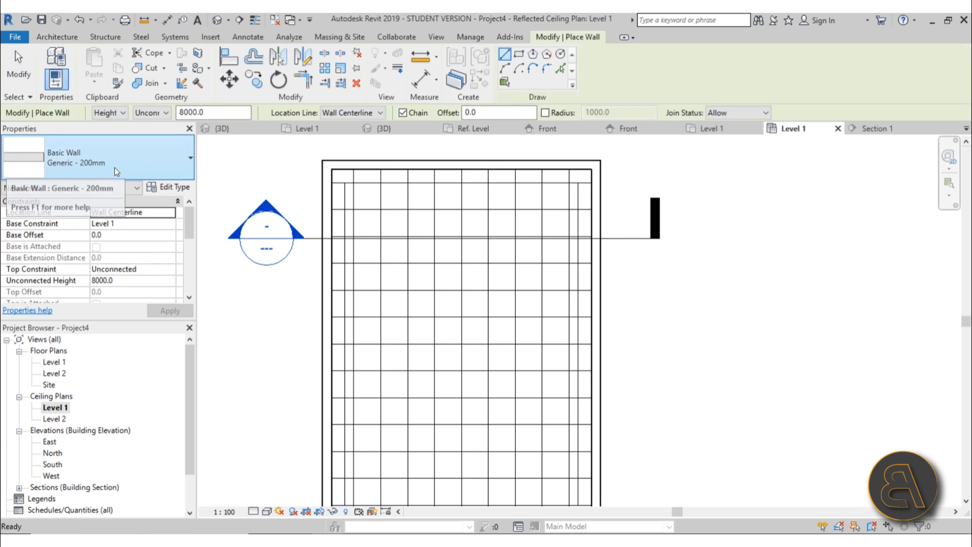
pyautogui.click(172, 187)
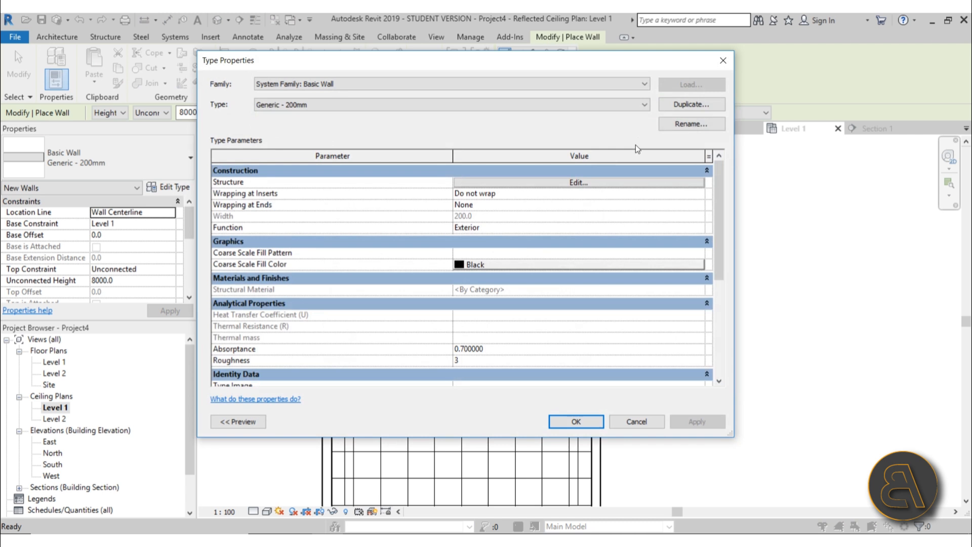
pyautogui.click(675, 104)
pyautogui.click(372, 248)
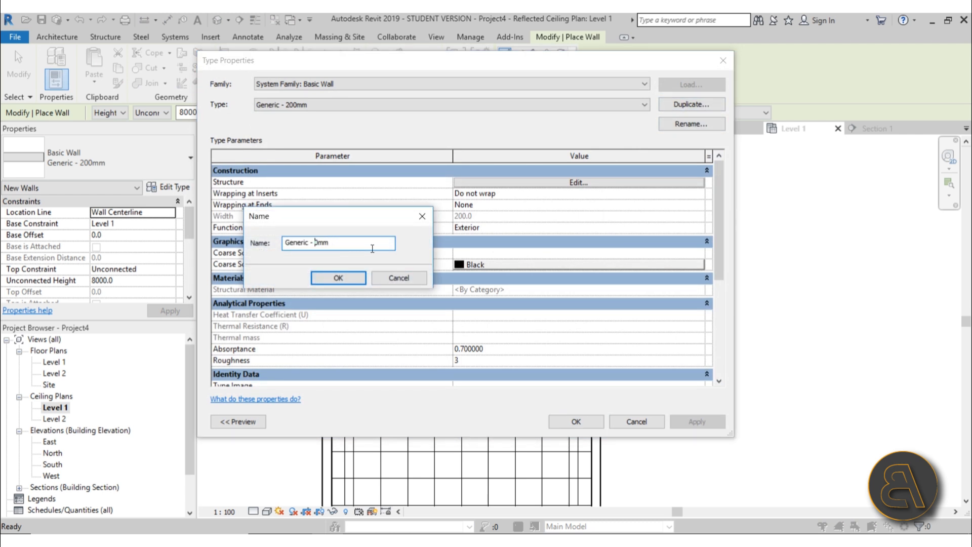
pyautogui.write('5')
pyautogui.press('Return')
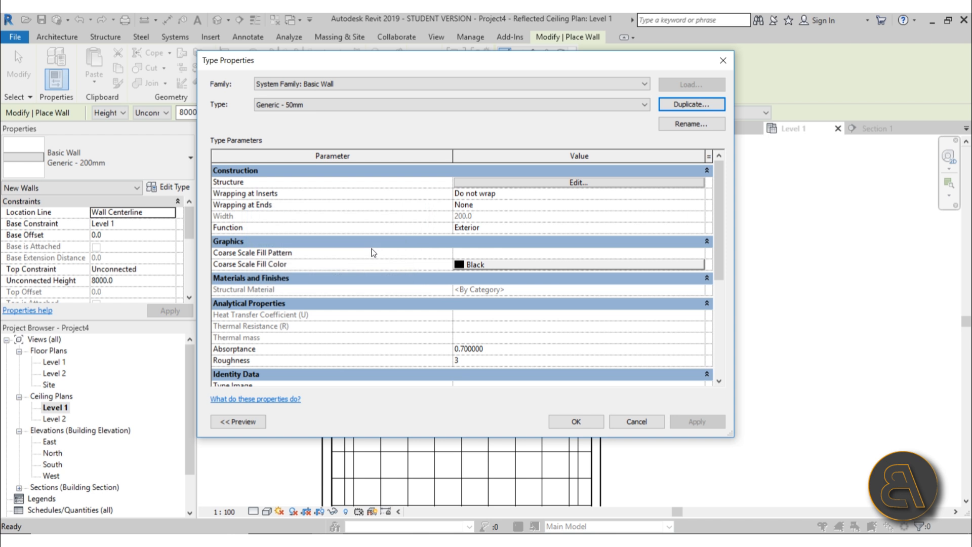
# Set the structure layer thickness of the Generic - 50mm wall type to 50 mm
pyautogui.click(508, 181)
pyautogui.click(496, 181)
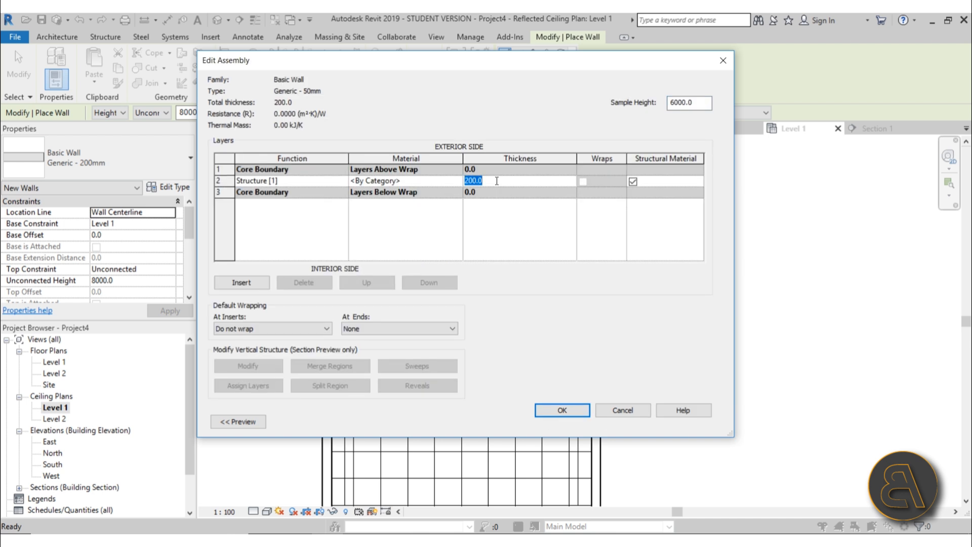
pyautogui.click(540, 408)
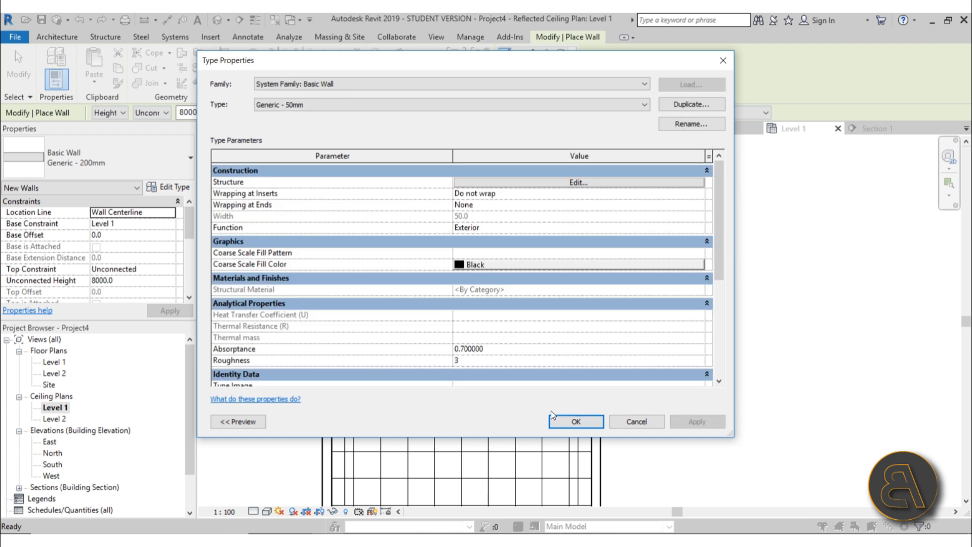
pyautogui.click(575, 421)
# Draw a rectangle of Generic - 50mm walls with a 50 mm offset from the ring ceiling's inner edge, using its opposite corners
pyautogui.scroll(3, 337, 157)
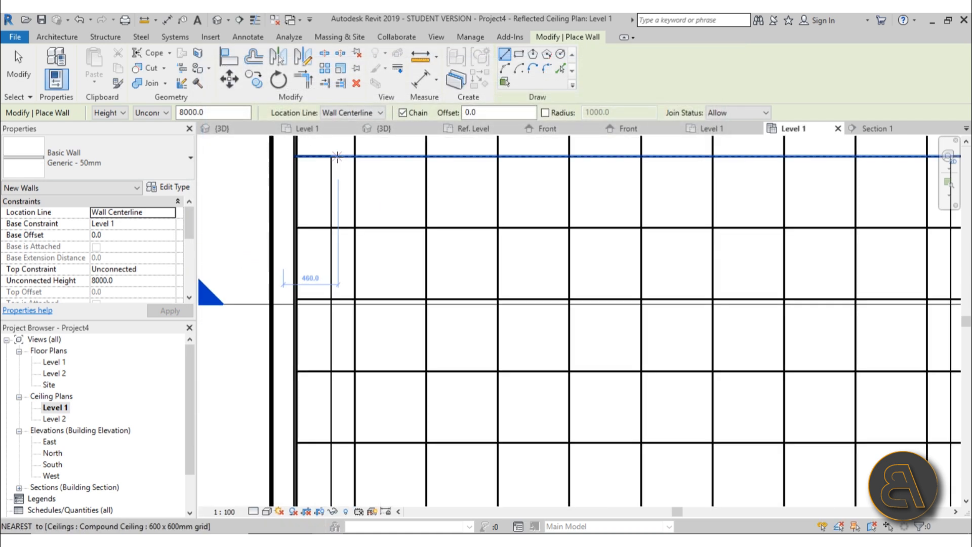
pyautogui.scroll(2, 337, 157)
pyautogui.click(519, 53)
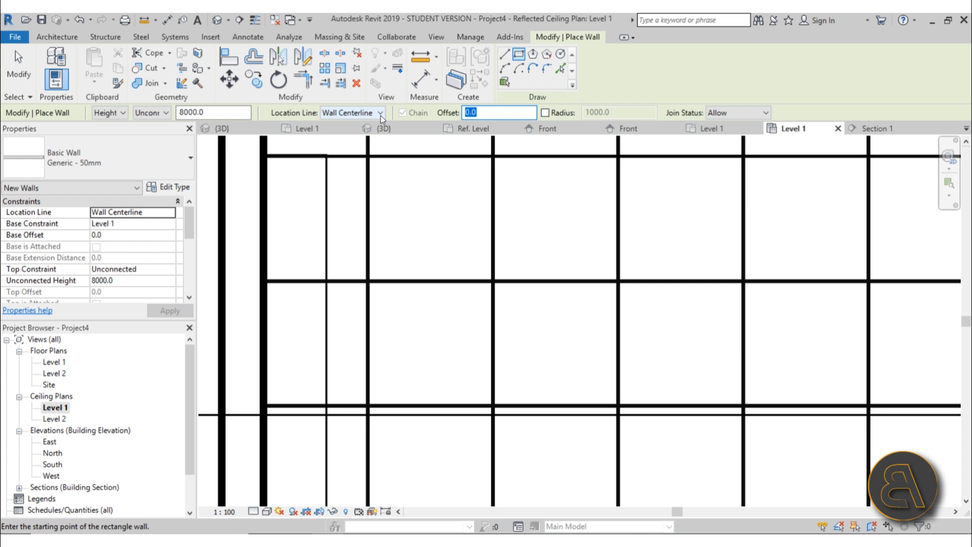
pyautogui.write('50')
pyautogui.scroll(3, 382, 248)
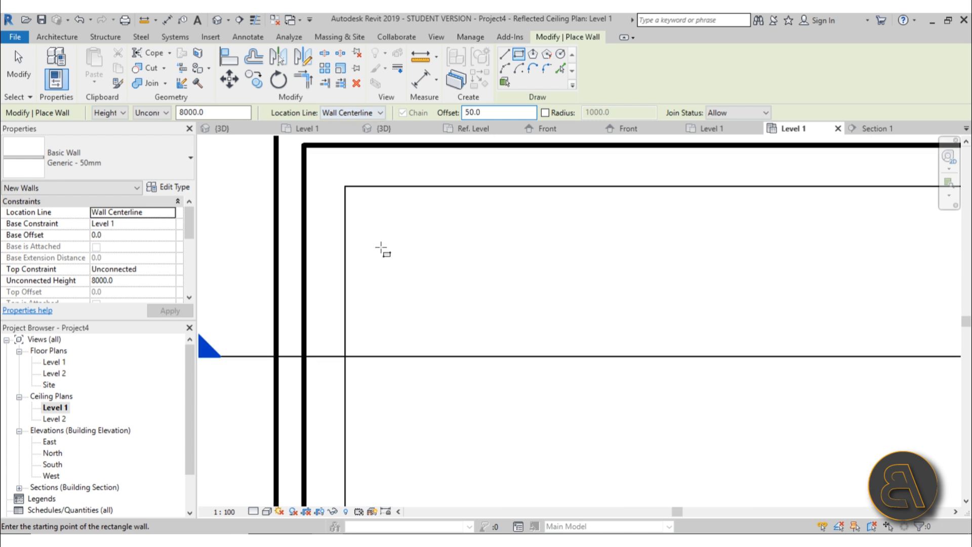
pyautogui.click(344, 200)
pyautogui.scroll(-5, 462, 304)
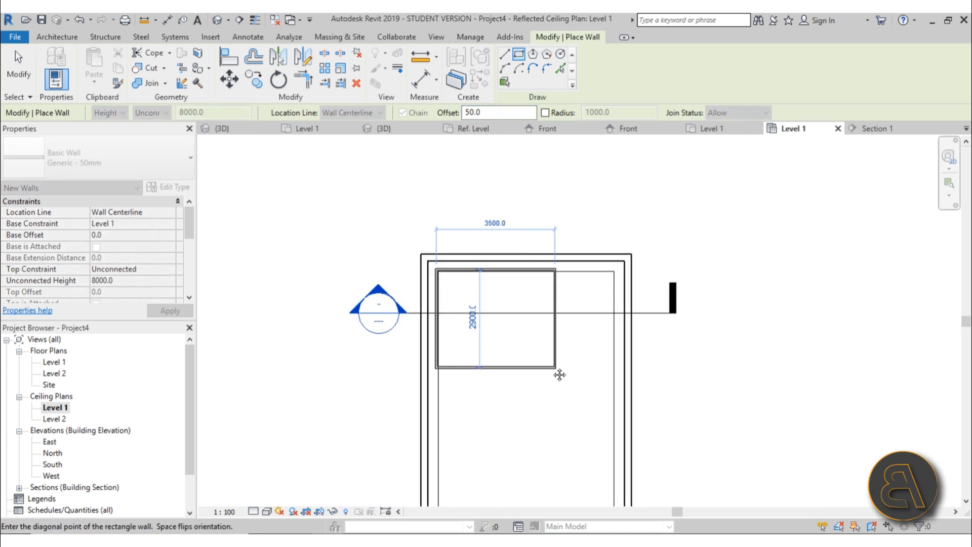
pyautogui.scroll(5, 480, 235)
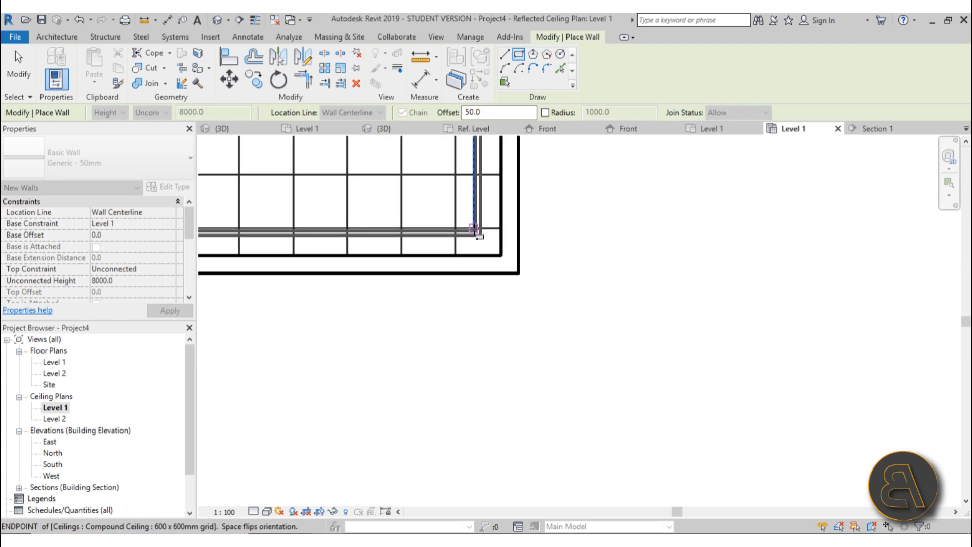
pyautogui.click(480, 235)
pyautogui.scroll(-6, 521, 332)
pyautogui.press('Escape')
pyautogui.press('Escape')
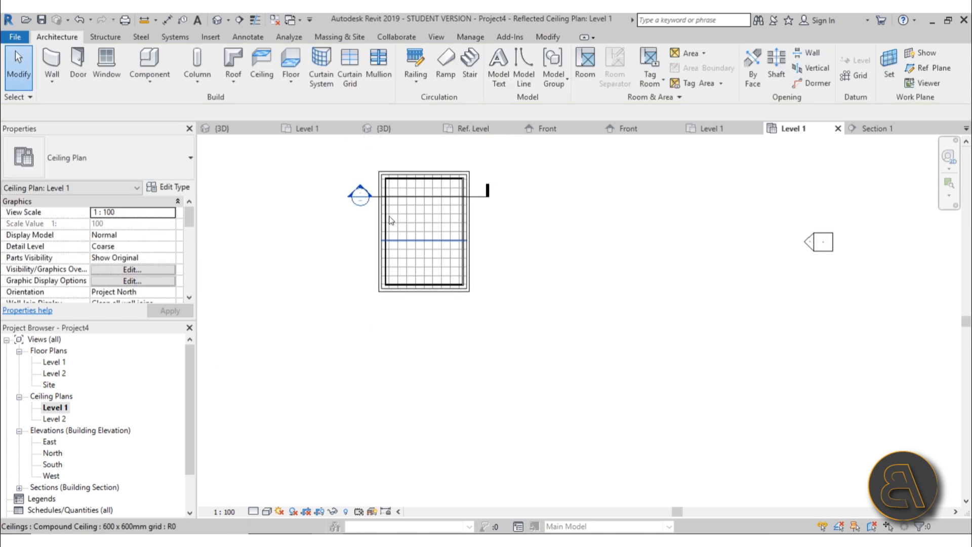
# In the section view, select the chain of Generic - 50mm walls and set their base offset to 2500 mm
pyautogui.doubleClick(360, 194)
pyautogui.scroll(-4, 387, 278)
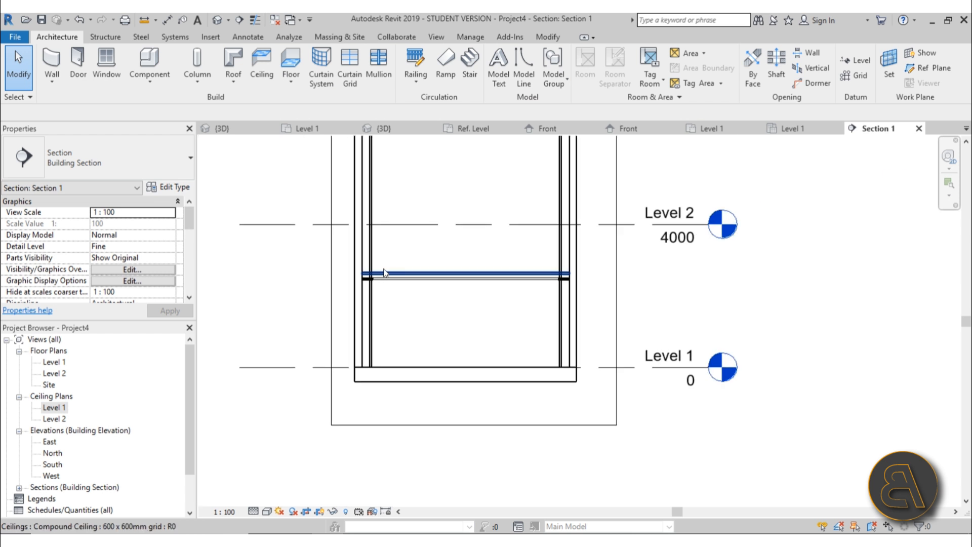
pyautogui.scroll(5, 548, 269)
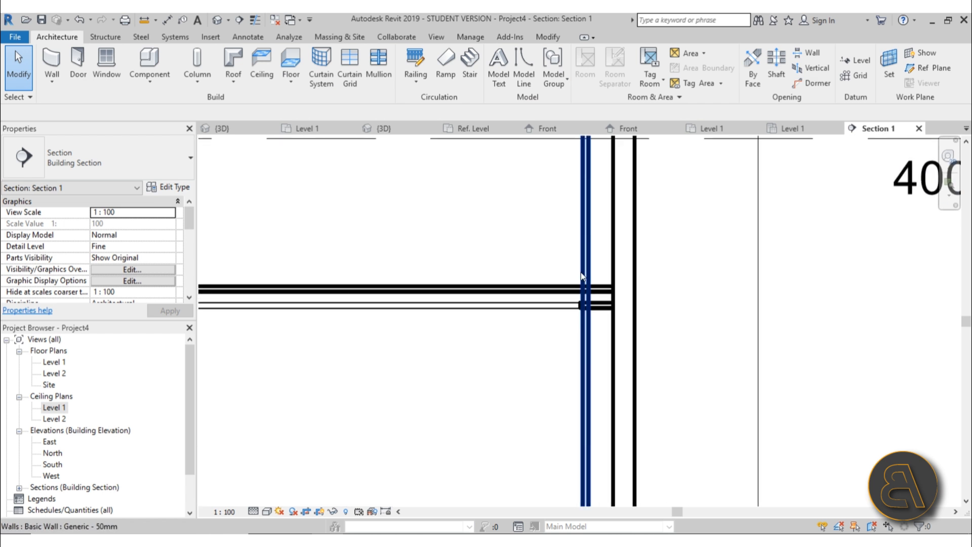
pyautogui.scroll(-5, 581, 272)
pyautogui.scroll(1, 490, 259)
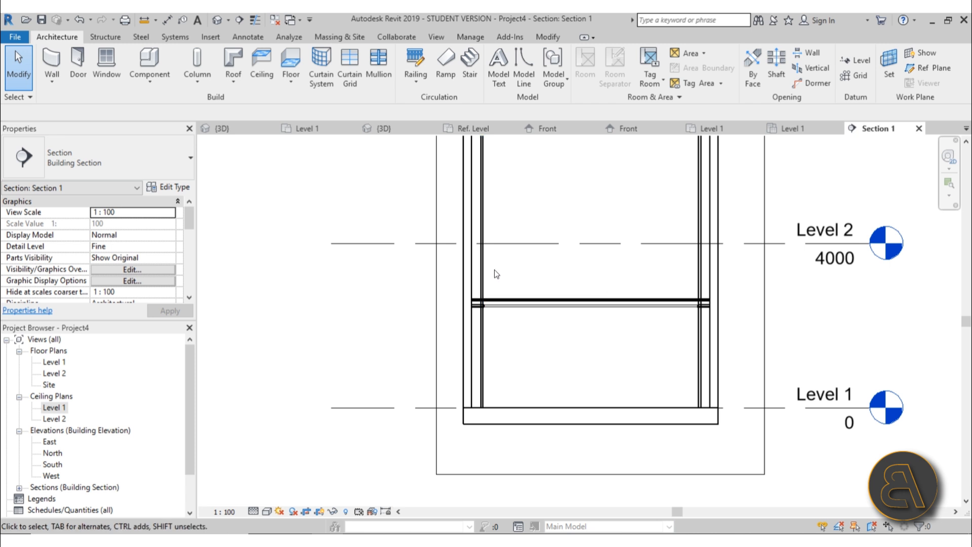
pyautogui.press('Tab')
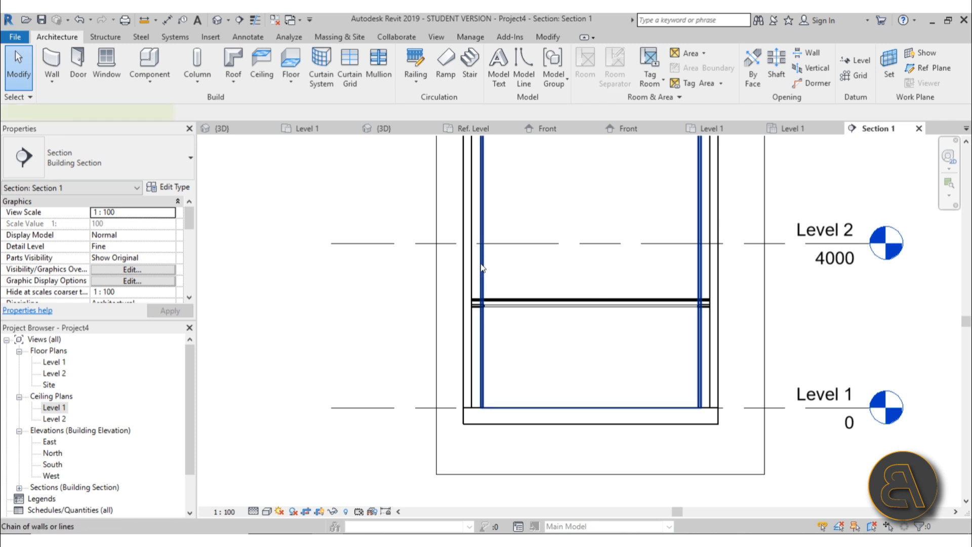
pyautogui.click(482, 268)
pyautogui.scroll(-3, 628, 283)
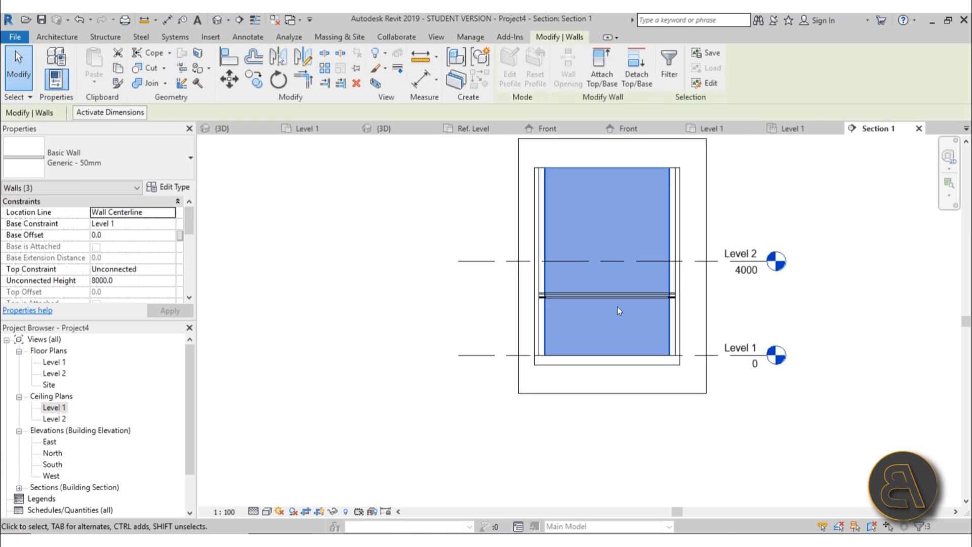
pyautogui.scroll(3, 594, 297)
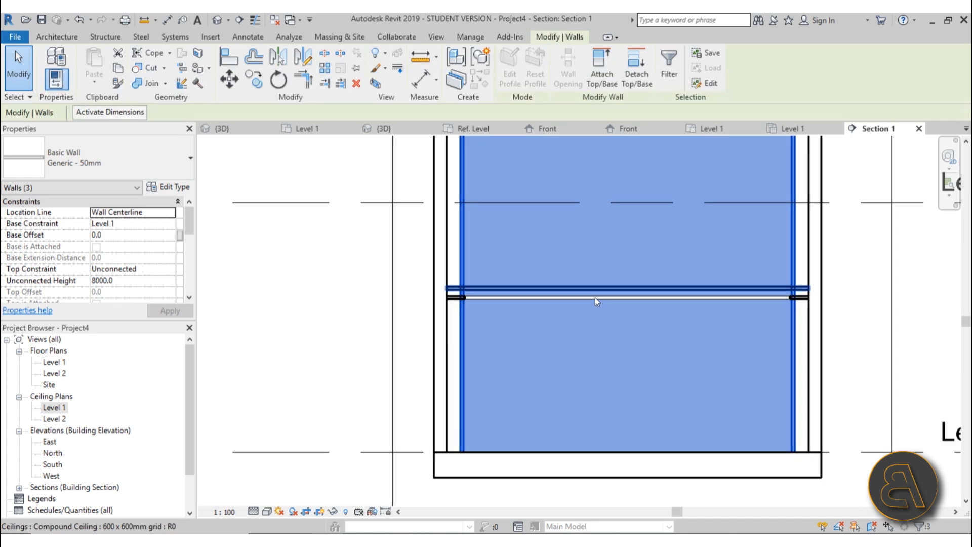
pyautogui.scroll(3, 487, 297)
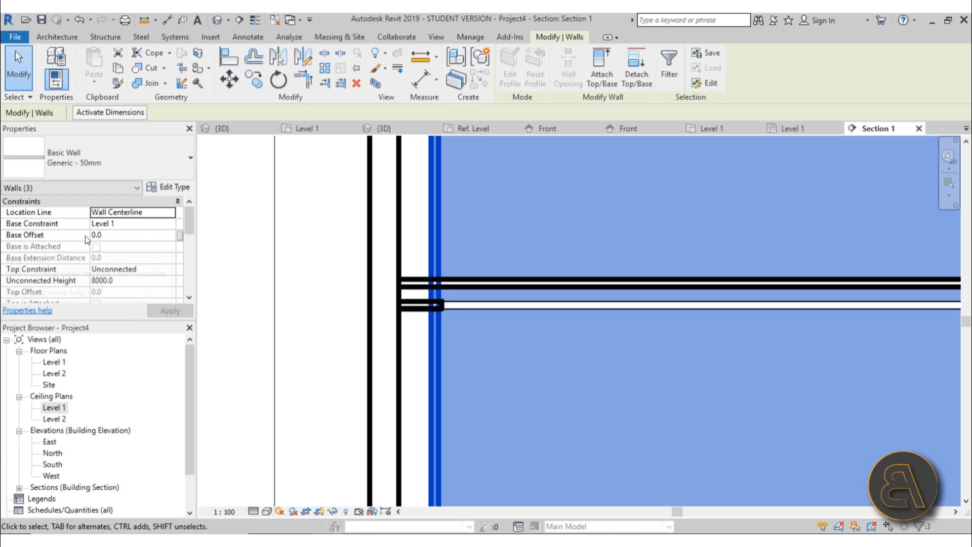
pyautogui.click(141, 235)
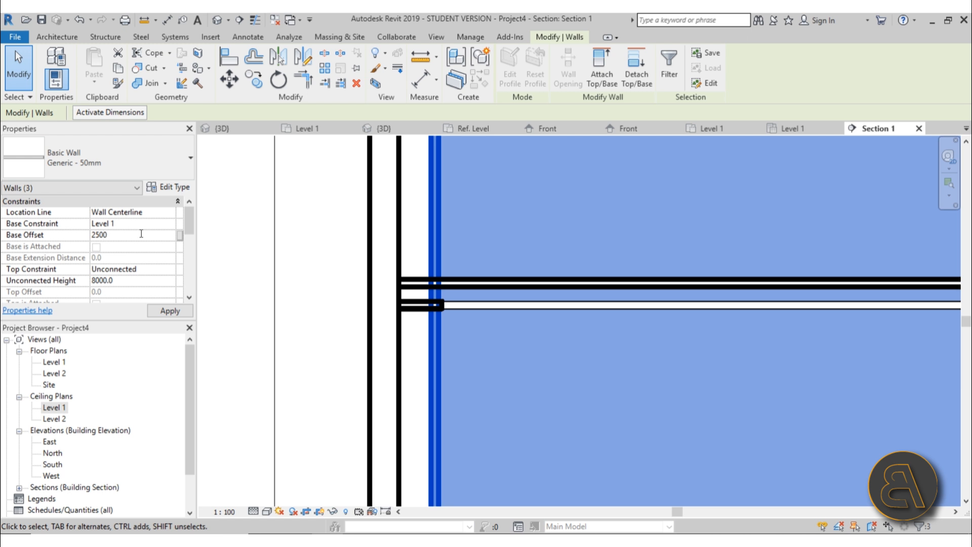
pyautogui.click(157, 310)
pyautogui.scroll(3, 439, 304)
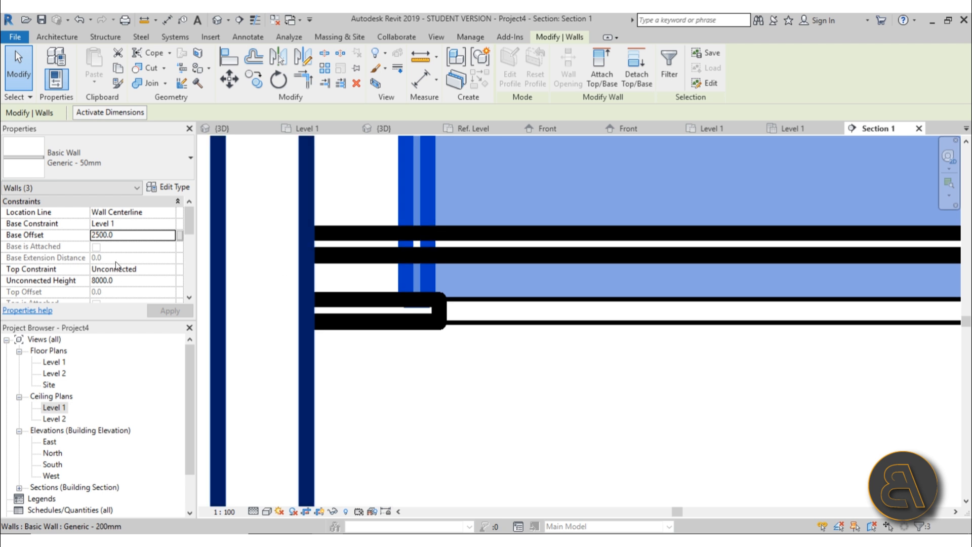
# Constrain the tops of the 50 mm walls up to Level 1, with a top offset reaching the upper ceiling's underside
pyautogui.click(136, 281)
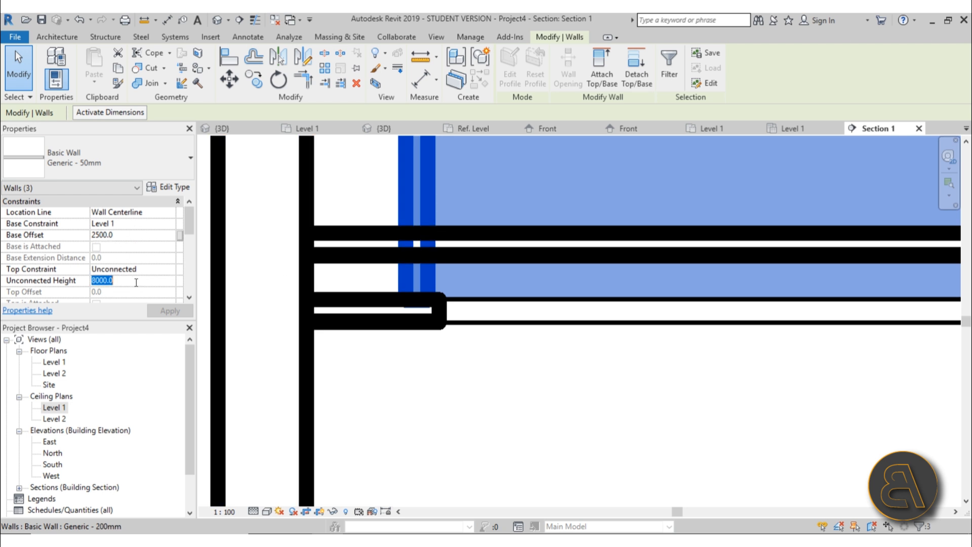
pyautogui.click(171, 271)
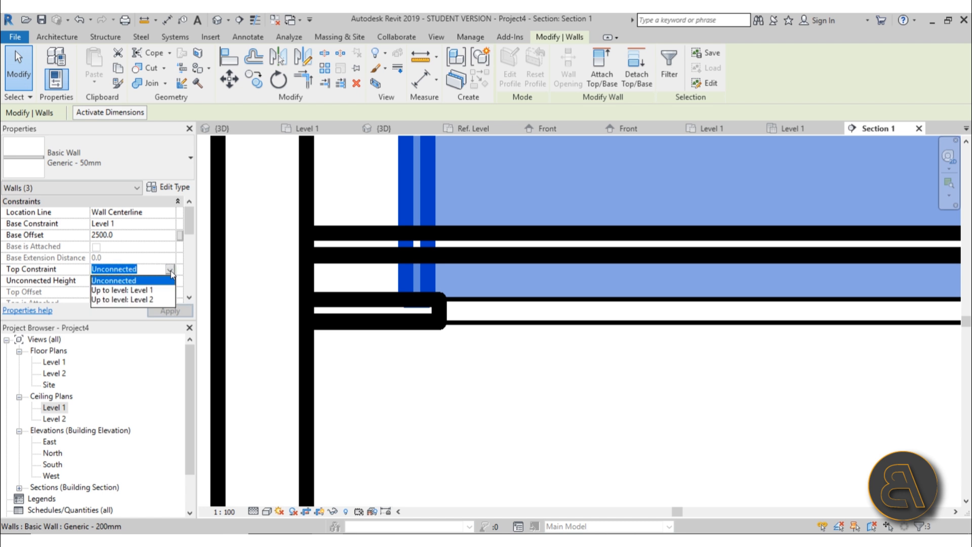
pyautogui.click(135, 287)
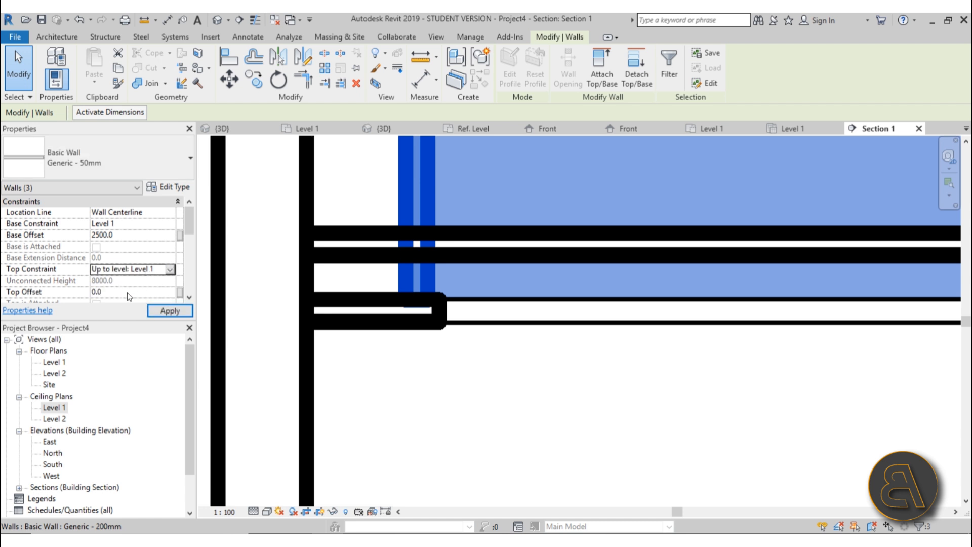
pyautogui.click(127, 292)
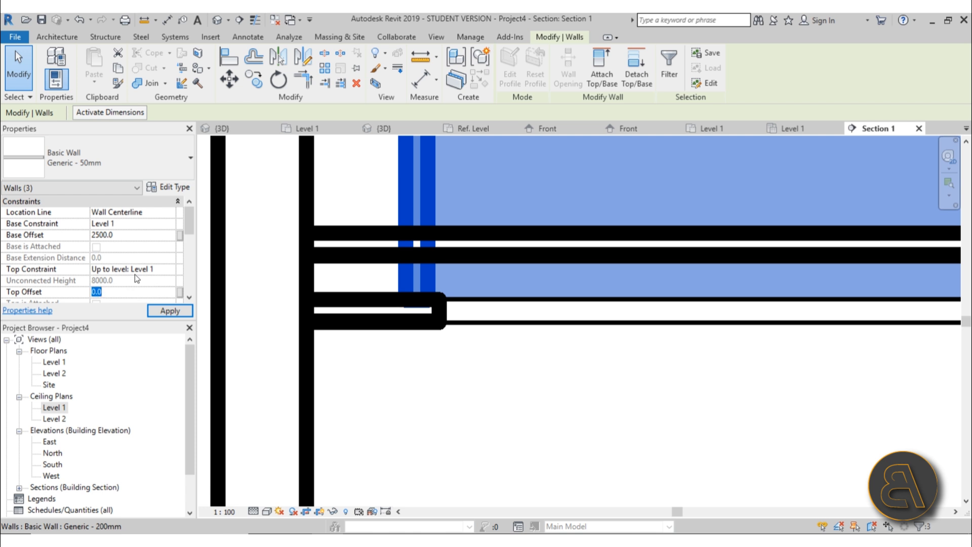
pyautogui.write('260')
pyautogui.click(454, 379)
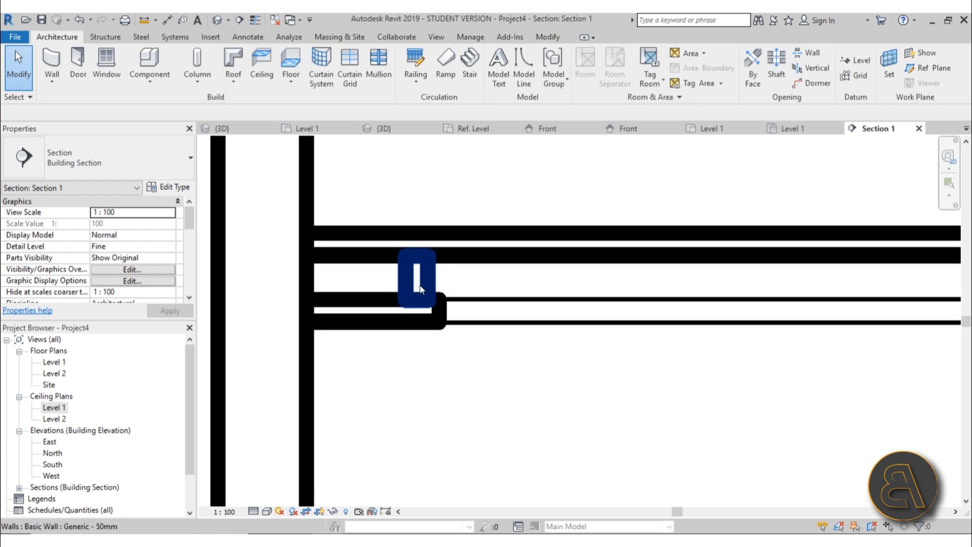
# Examine in the section how the short 50 mm walls sit between the lower ring ceiling and the upper ceiling
pyautogui.scroll(-4, 420, 289)
pyautogui.click(397, 278)
pyautogui.click(453, 365)
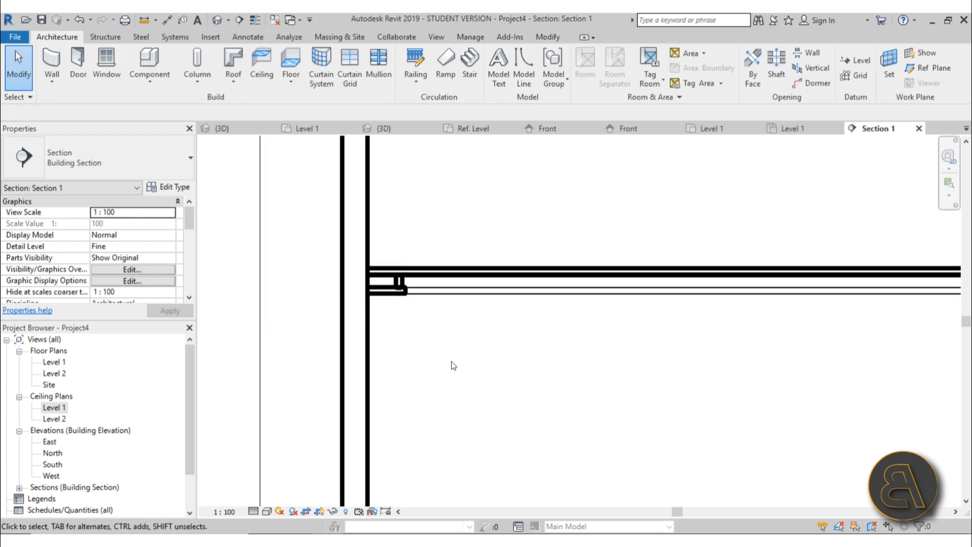
pyautogui.scroll(5, 407, 287)
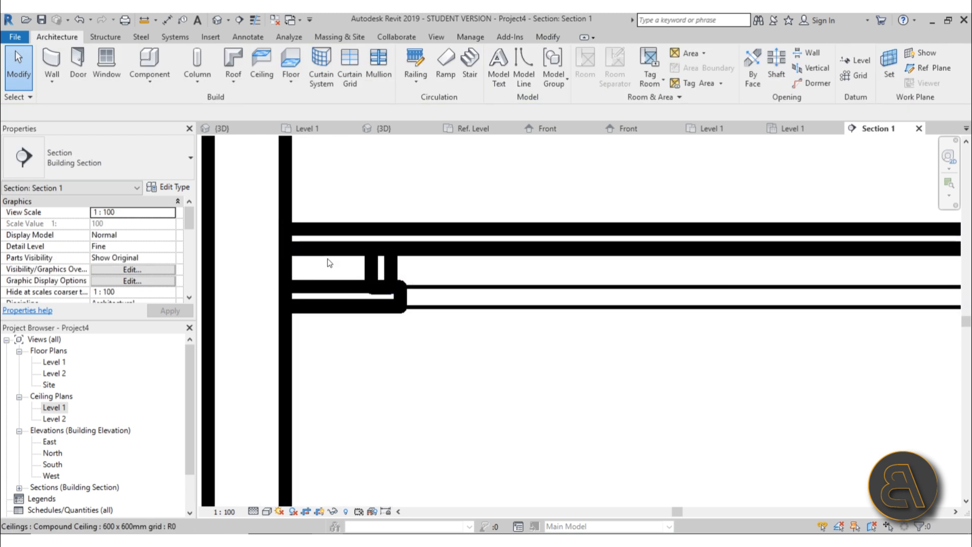
pyautogui.scroll(-5, 329, 263)
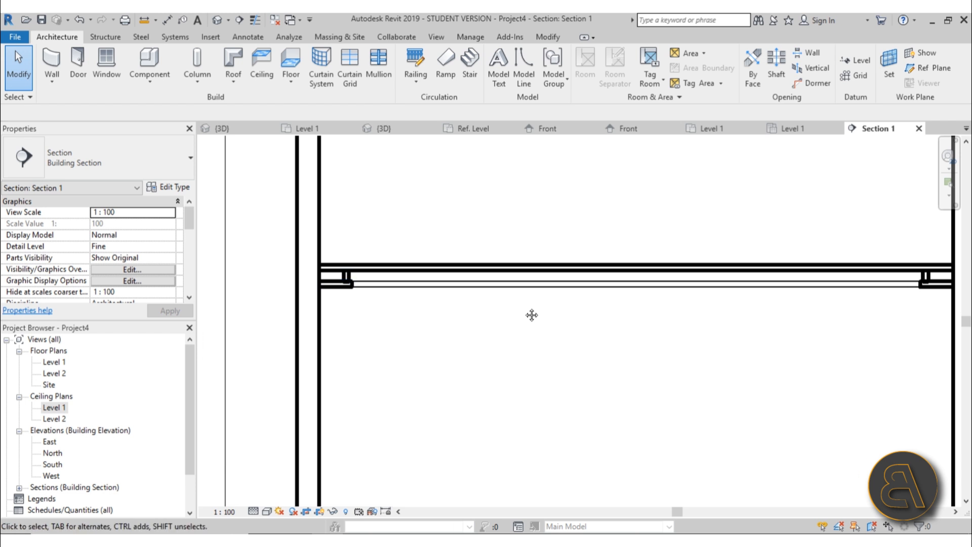
pyautogui.moveTo(531, 315); pyautogui.dragTo(430, 288, button='middle')
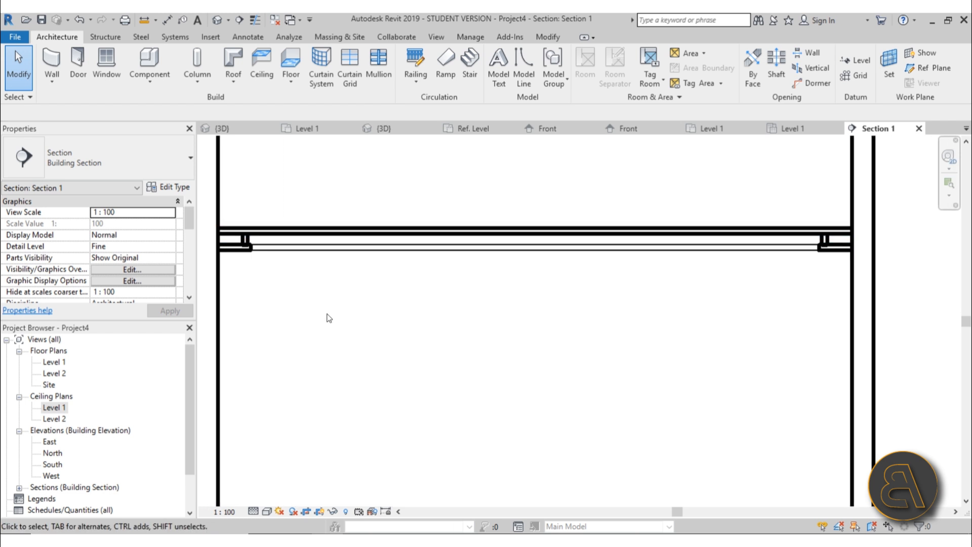
pyautogui.moveTo(332, 307); pyautogui.dragTo(335, 293, button='middle')
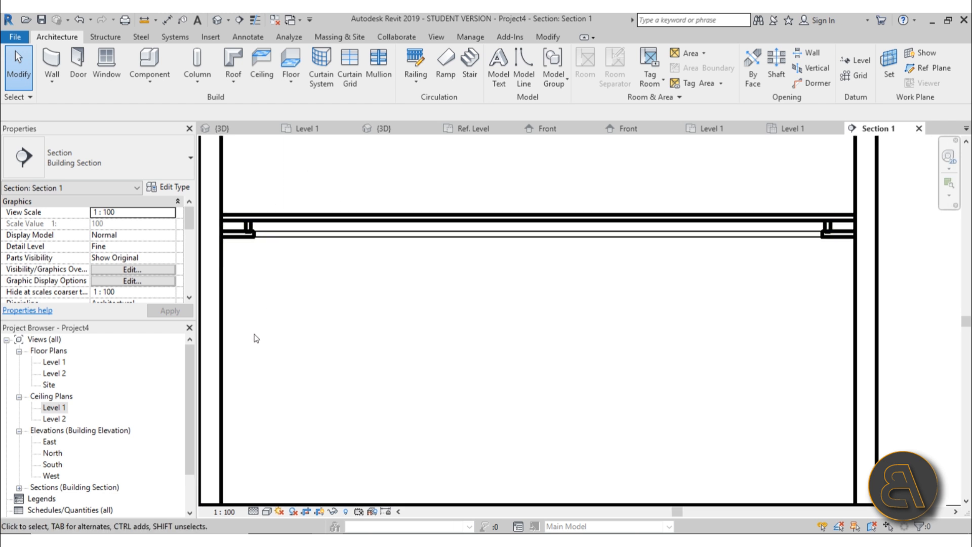
pyautogui.scroll(-3, 462, 301)
pyautogui.scroll(8, 375, 265)
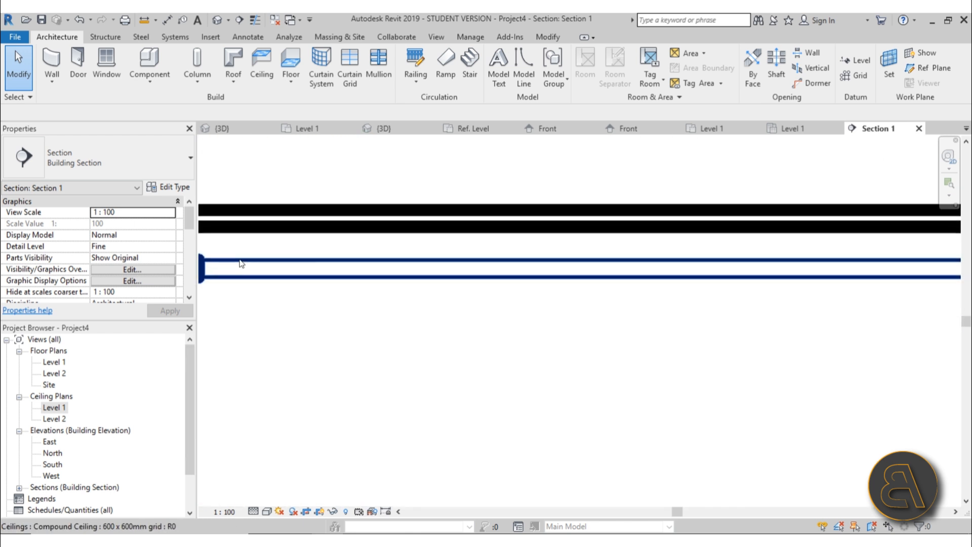
pyautogui.moveTo(314, 267); pyautogui.dragTo(381, 265, button='middle')
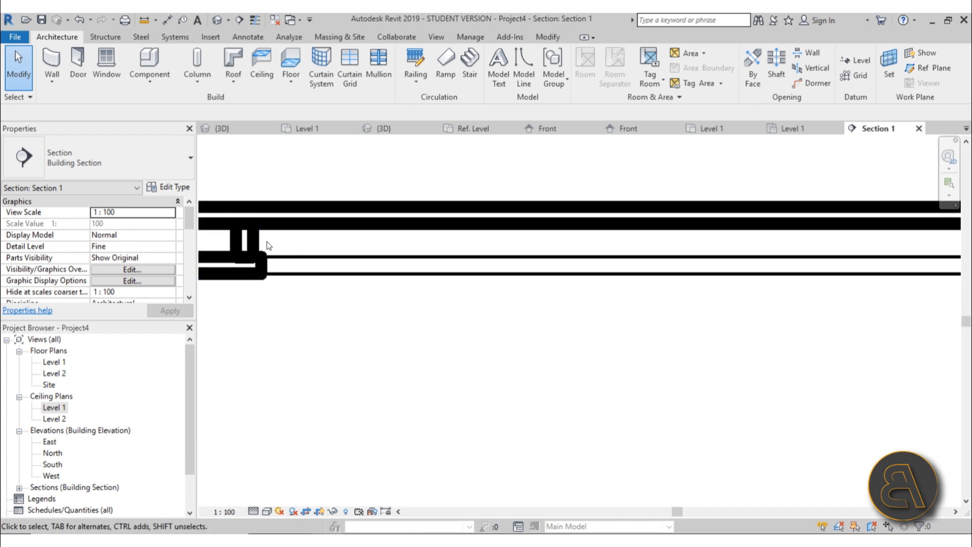
pyautogui.scroll(-3, 273, 246)
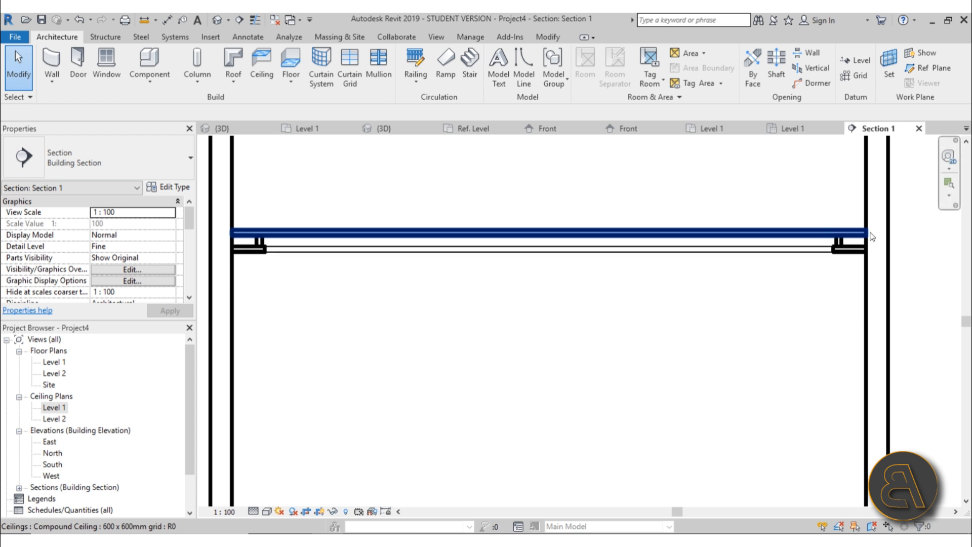
pyautogui.scroll(3, 835, 243)
pyautogui.scroll(-3, 810, 253)
pyautogui.scroll(-4, 534, 308)
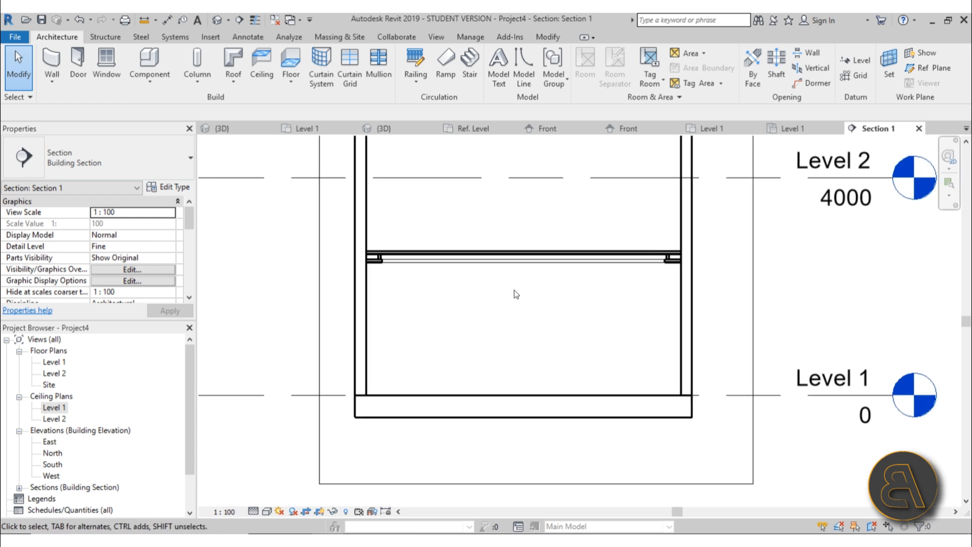
# Load the LED strip family into Project4 and leave the component placement that starts automatically
pyautogui.click(384, 128)
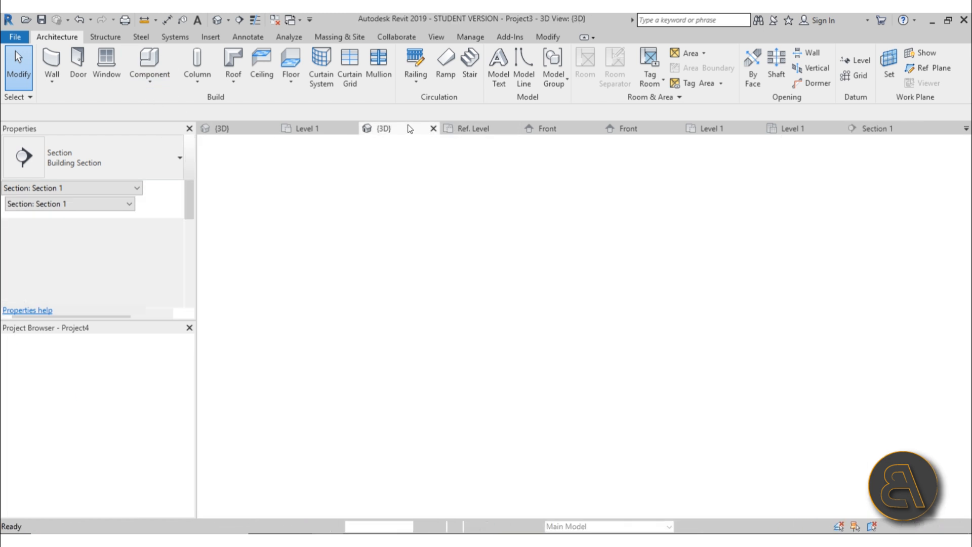
pyautogui.click(221, 128)
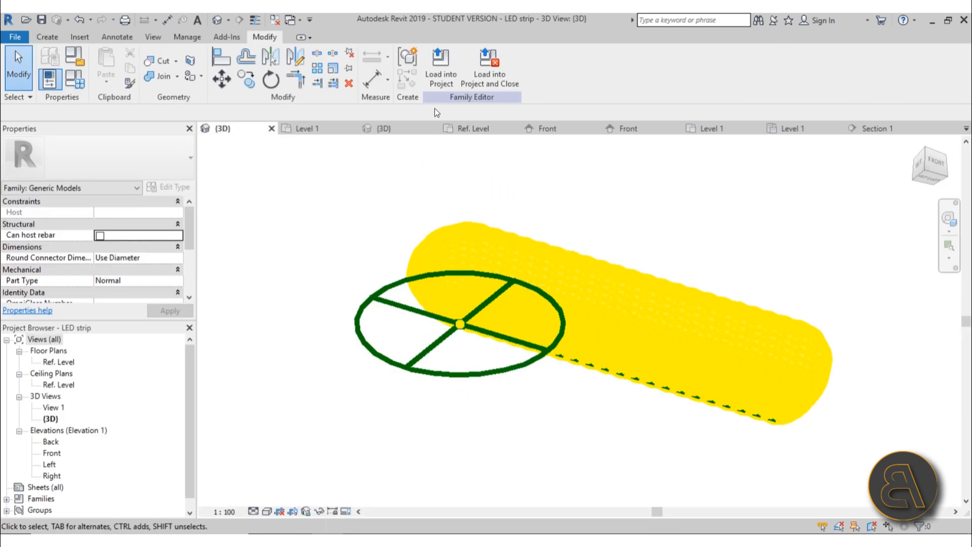
pyautogui.click(435, 83)
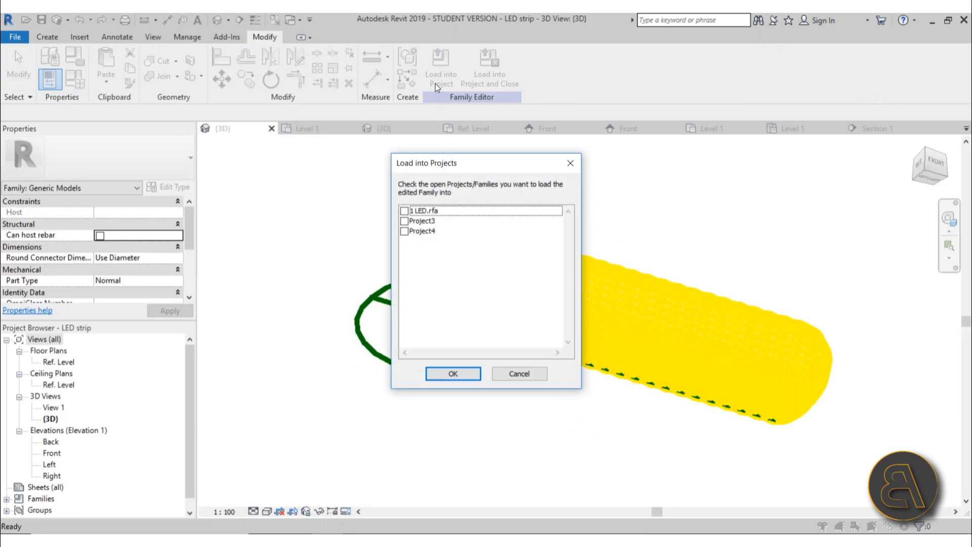
pyautogui.click(404, 231)
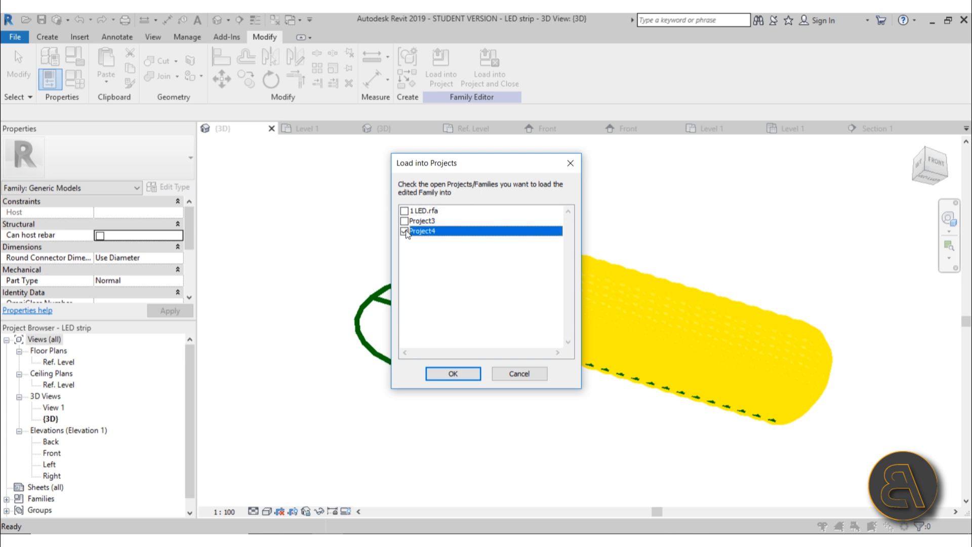
pyautogui.click(452, 373)
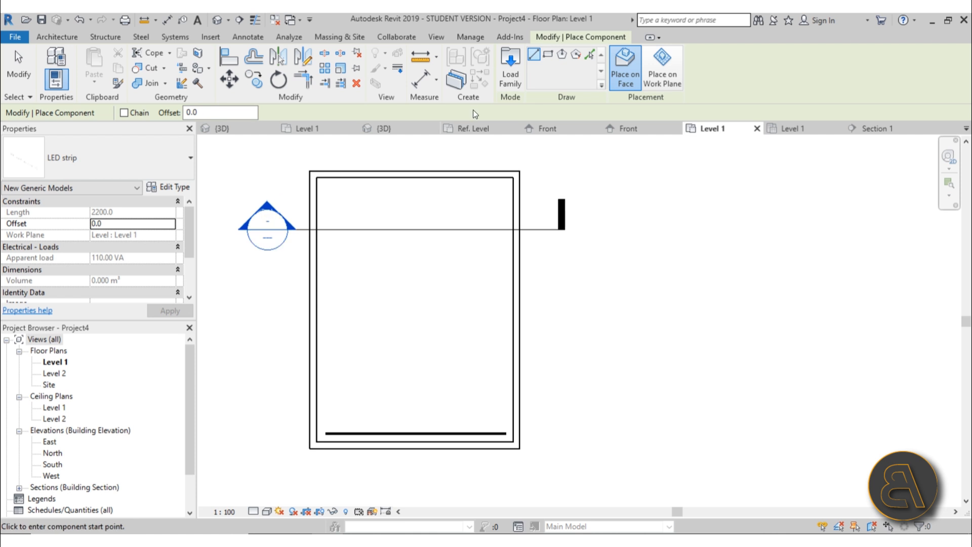
pyautogui.click(23, 71)
pyautogui.doubleClick(268, 210)
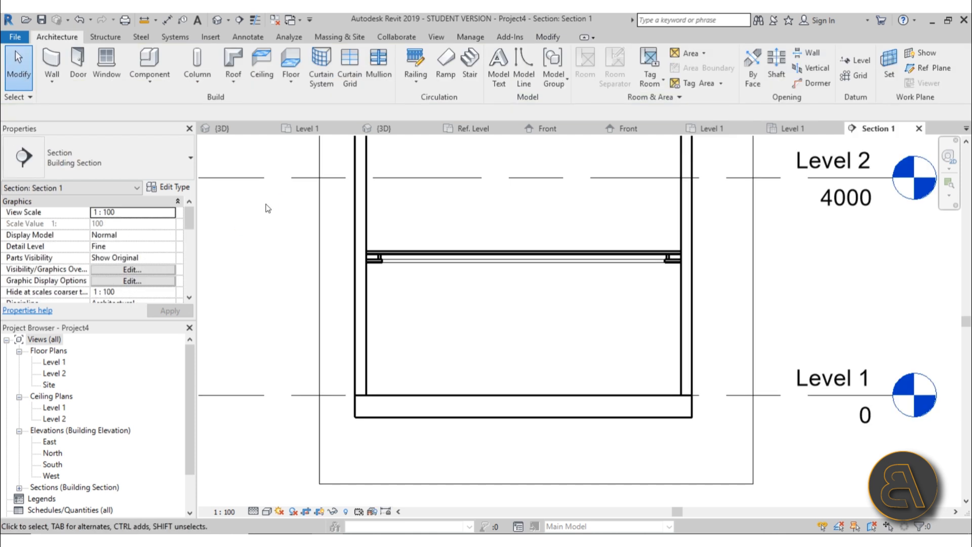
pyautogui.scroll(5, 402, 263)
pyautogui.scroll(-6, 377, 269)
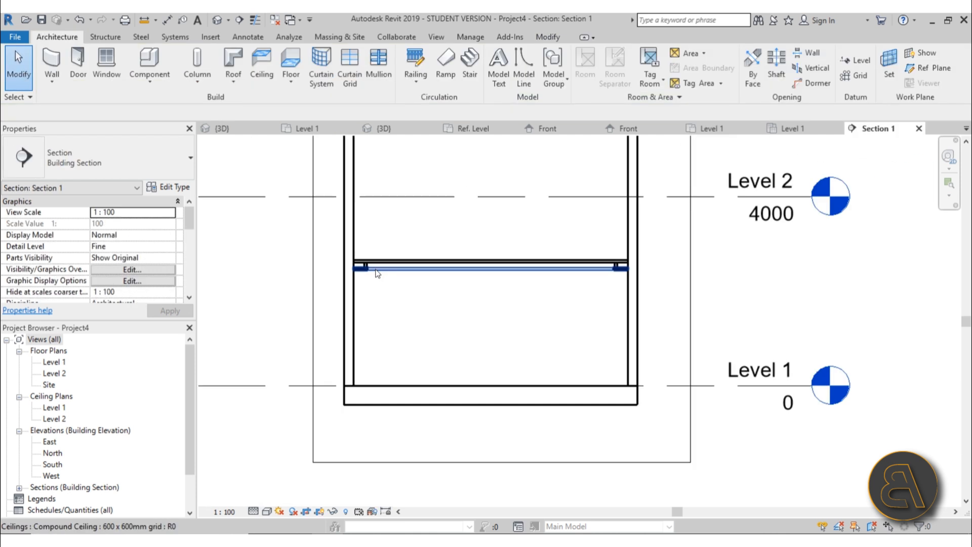
pyautogui.scroll(6, 367, 264)
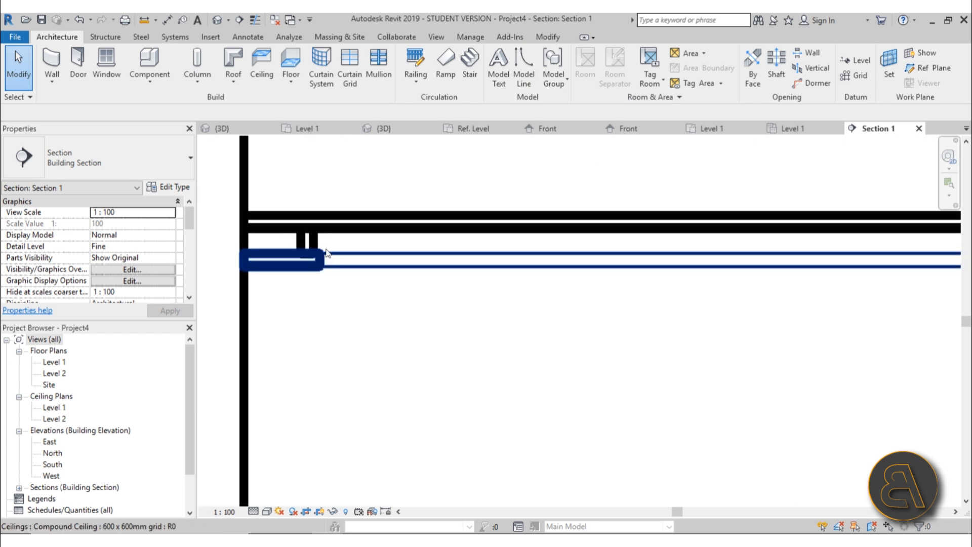
pyautogui.click(150, 62)
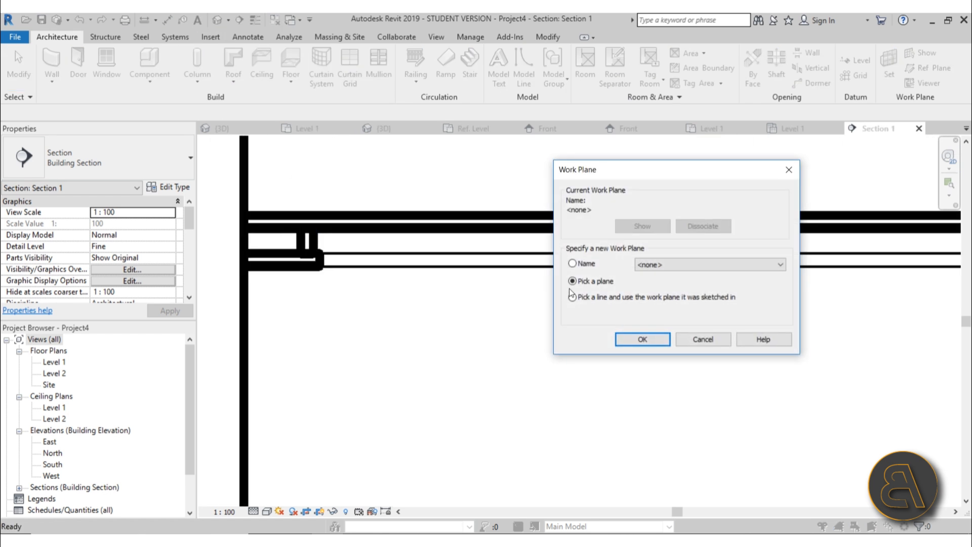
pyautogui.click(635, 337)
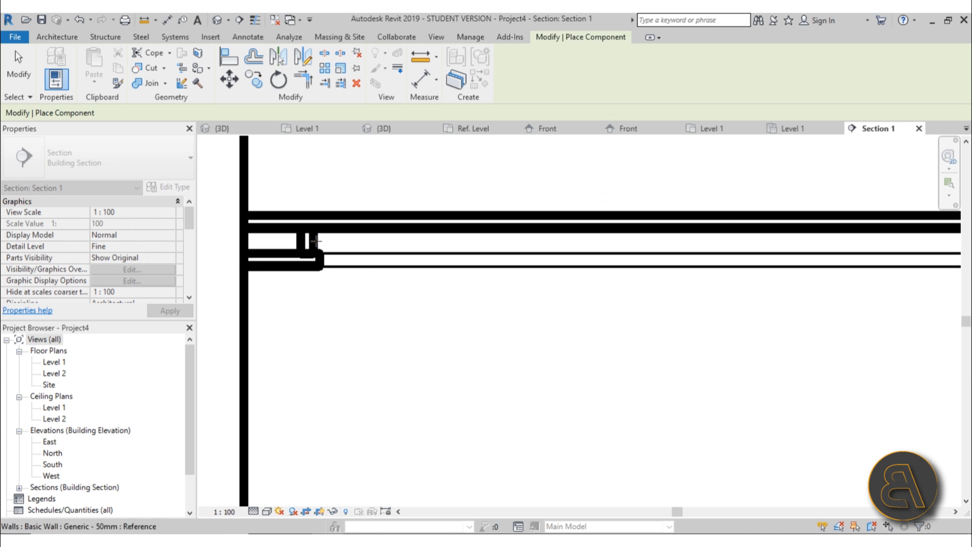
pyautogui.scroll(-4, 314, 241)
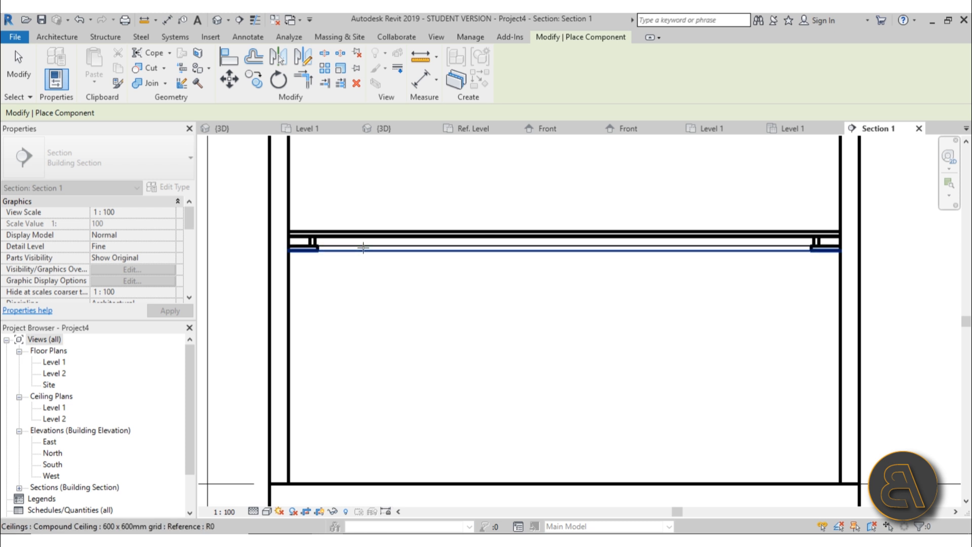
pyautogui.scroll(-1, 363, 248)
pyautogui.scroll(7, 361, 248)
pyautogui.press('Escape')
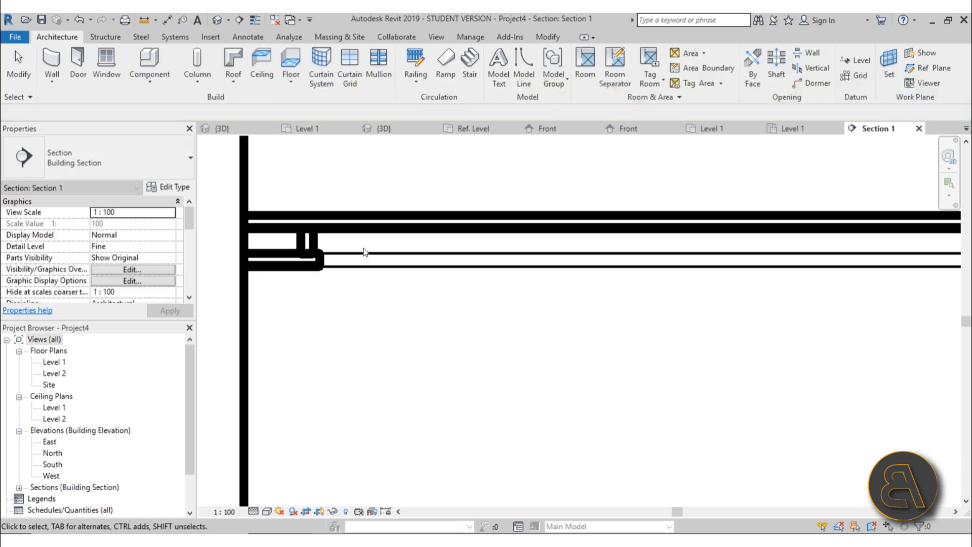
pyautogui.scroll(-5, 362, 251)
# In the Level 1 floor plan, adjust the section's far clip boundary so it lies just beyond the room's far wall
pyautogui.doubleClick(61, 363)
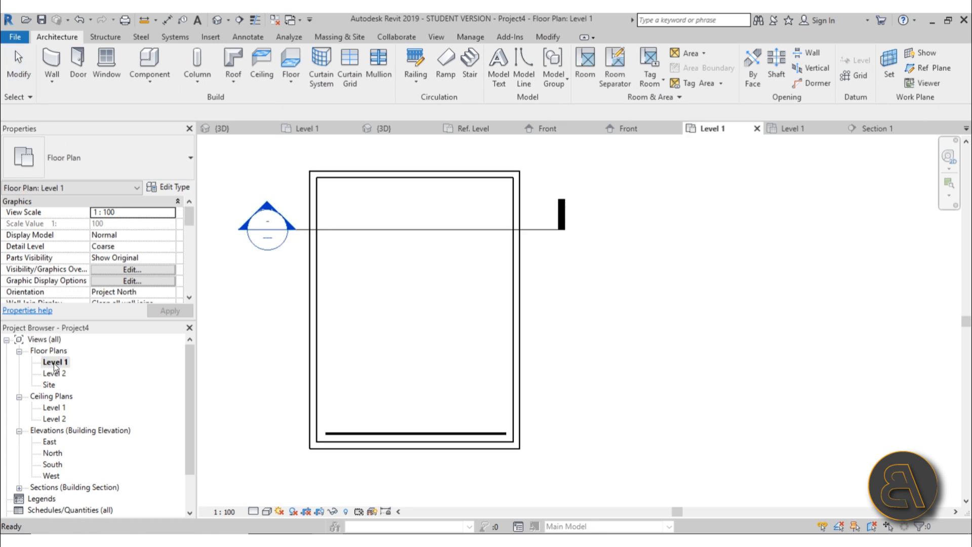
pyautogui.click(425, 231)
pyautogui.moveTo(427, 229); pyautogui.dragTo(433, 332, button='middle')
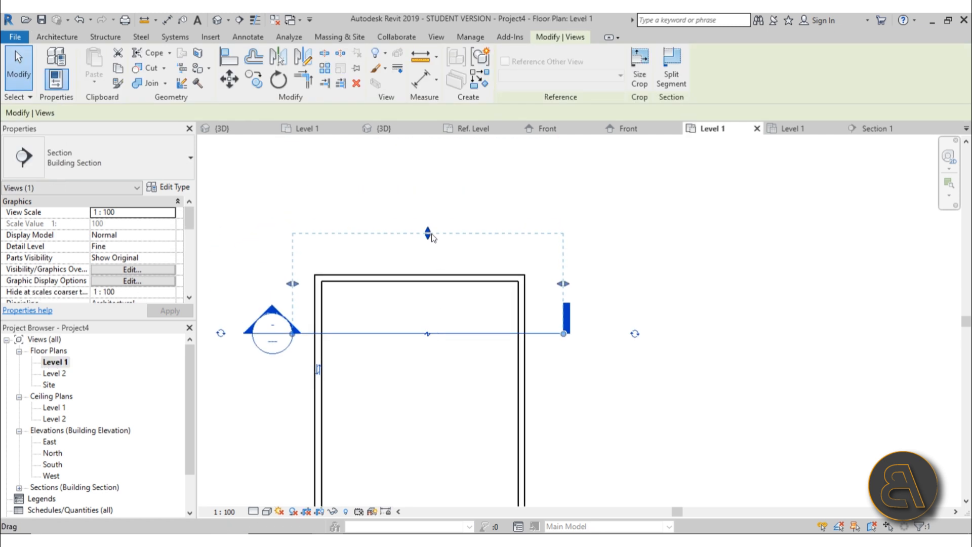
pyautogui.moveTo(429, 233); pyautogui.dragTo(427, 244)
pyautogui.scroll(-2, 421, 236)
pyautogui.click(399, 250)
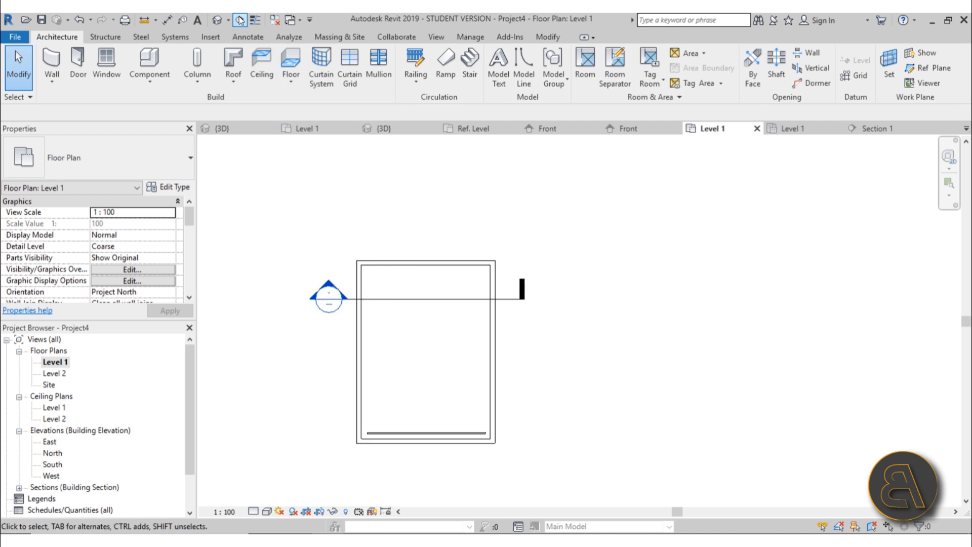
# In the 3D view, select the chain of Generic - 200mm room walls and set their unconnected height to 3000 mm
pyautogui.click(221, 22)
pyautogui.keyDown('shift'); pyautogui.moveTo(685, 419); pyautogui.dragTo(686, 397, button='middle'); pyautogui.keyUp('shift')
pyautogui.scroll(3, 617, 291)
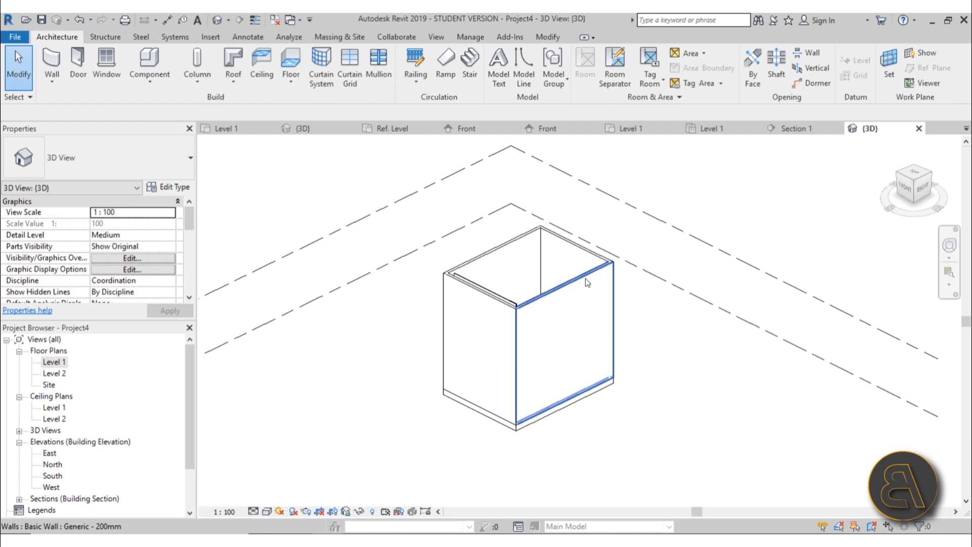
pyautogui.press('Tab')
pyautogui.click(585, 278)
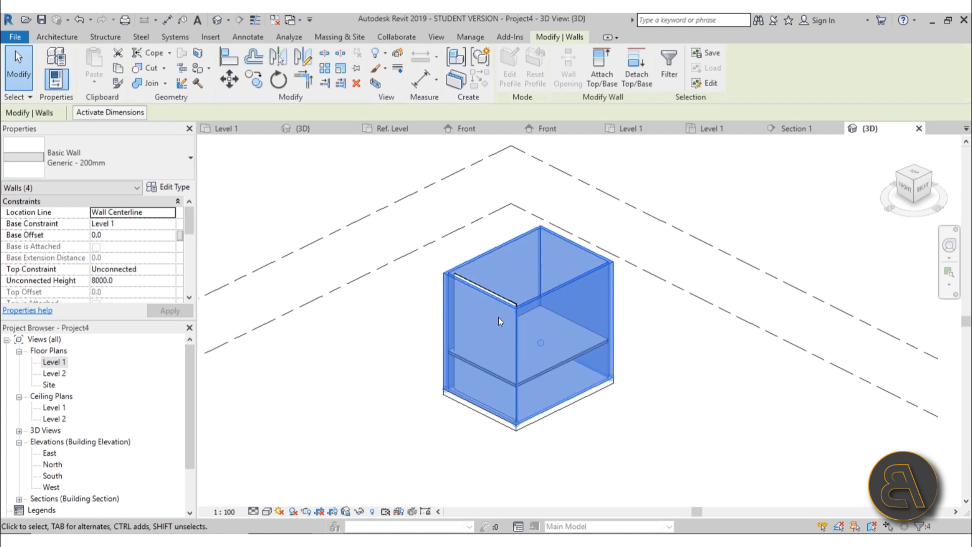
pyautogui.click(131, 280)
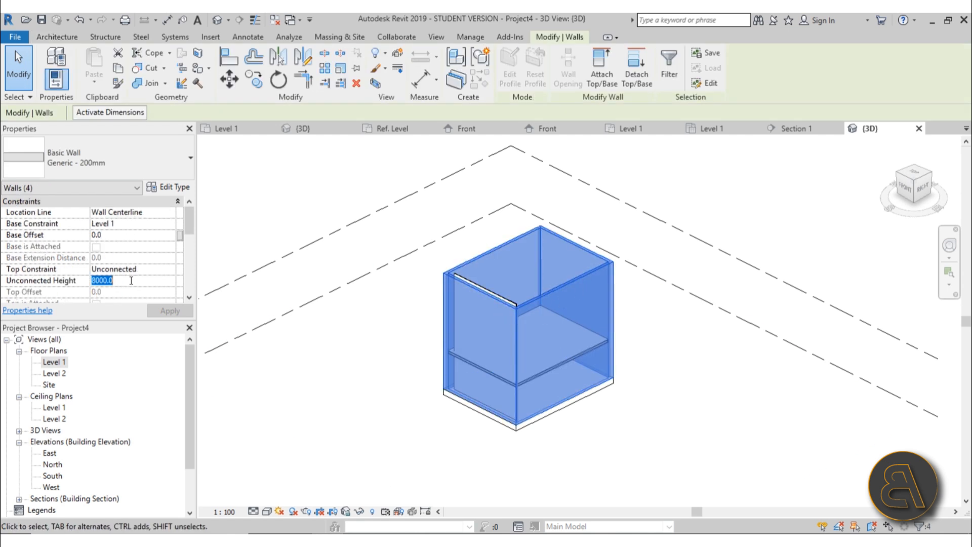
pyautogui.write('30')
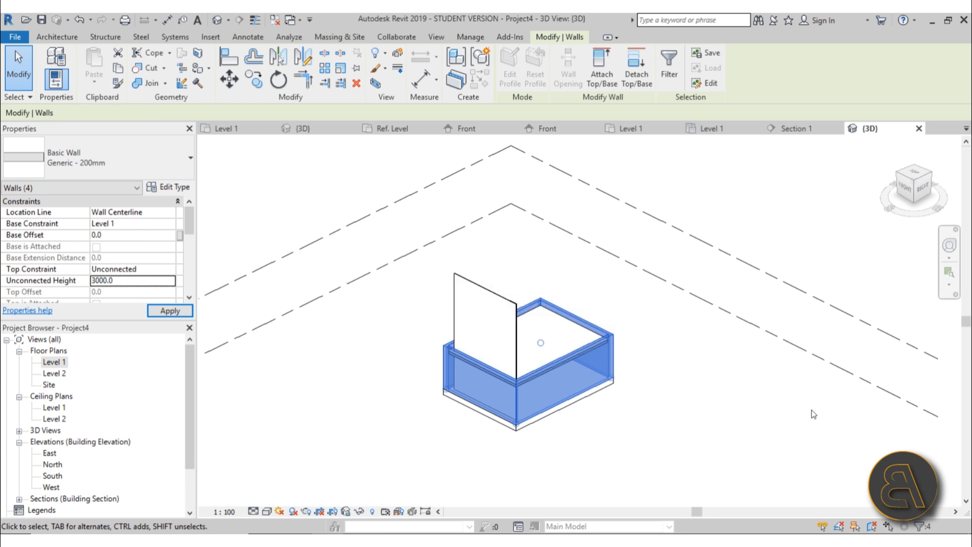
pyautogui.click(812, 414)
# Constrain the remaining tall Generic - 50mm wall up to Level 1, with base and top offsets matching the other cove walls
pyautogui.keyDown('shift'); pyautogui.moveTo(630, 434); pyautogui.dragTo(516, 317, button='middle'); pyautogui.keyUp('shift')
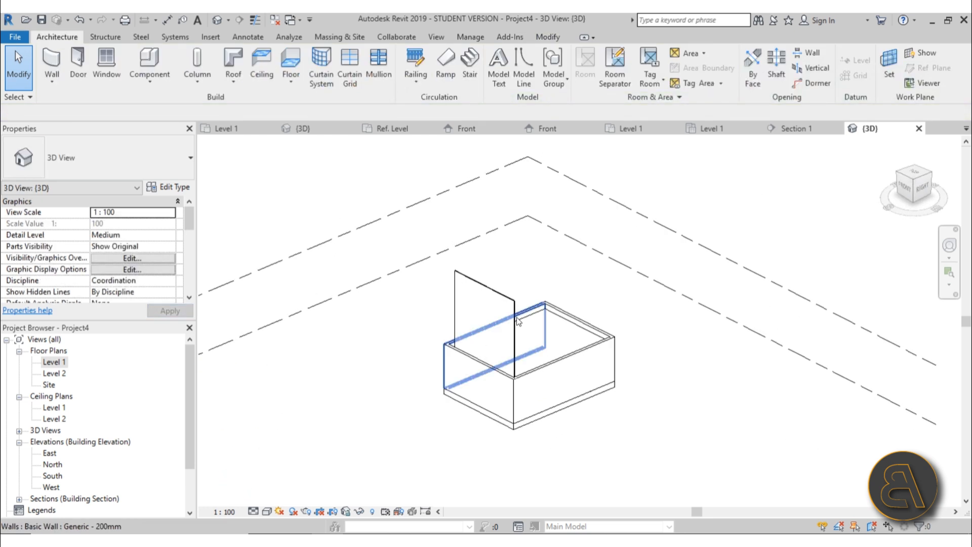
pyautogui.click(509, 298)
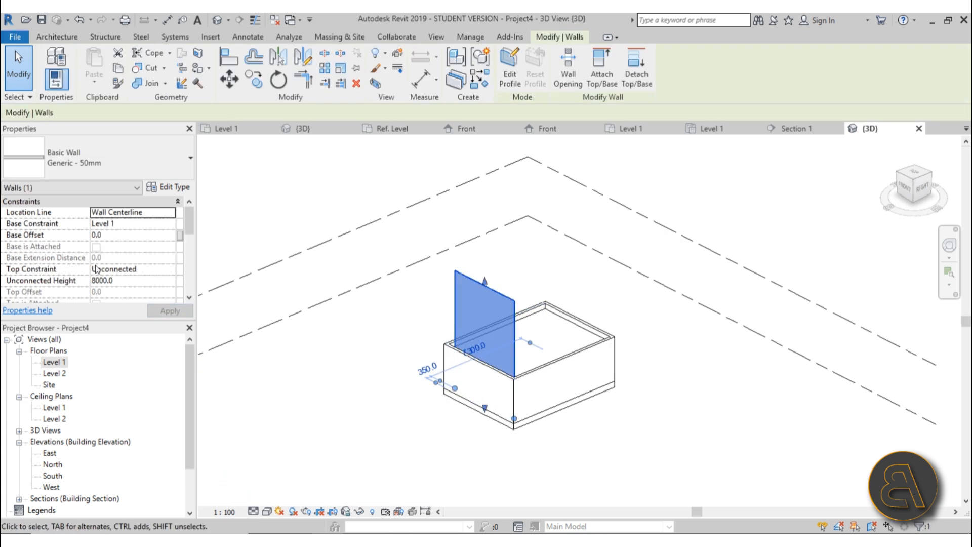
pyautogui.click(167, 271)
pyautogui.click(139, 291)
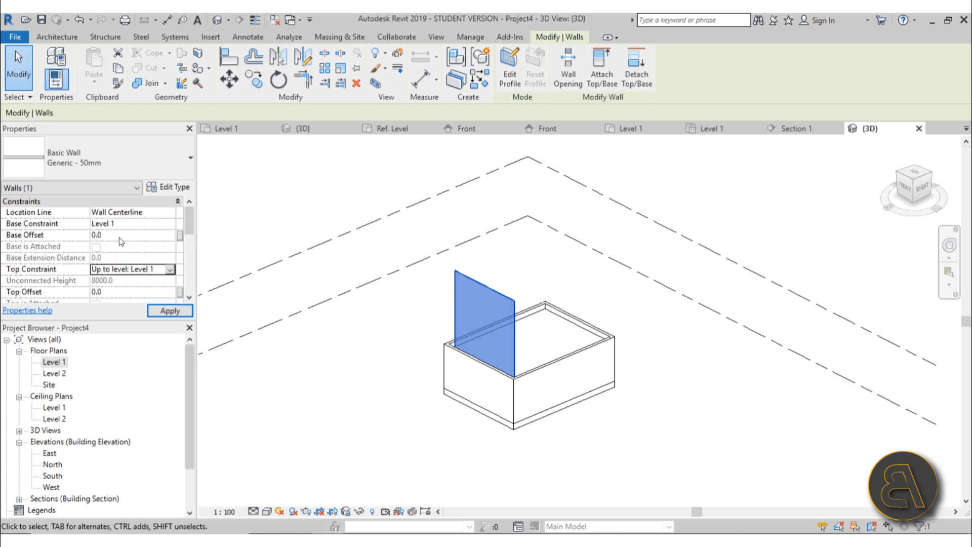
pyautogui.click(120, 237)
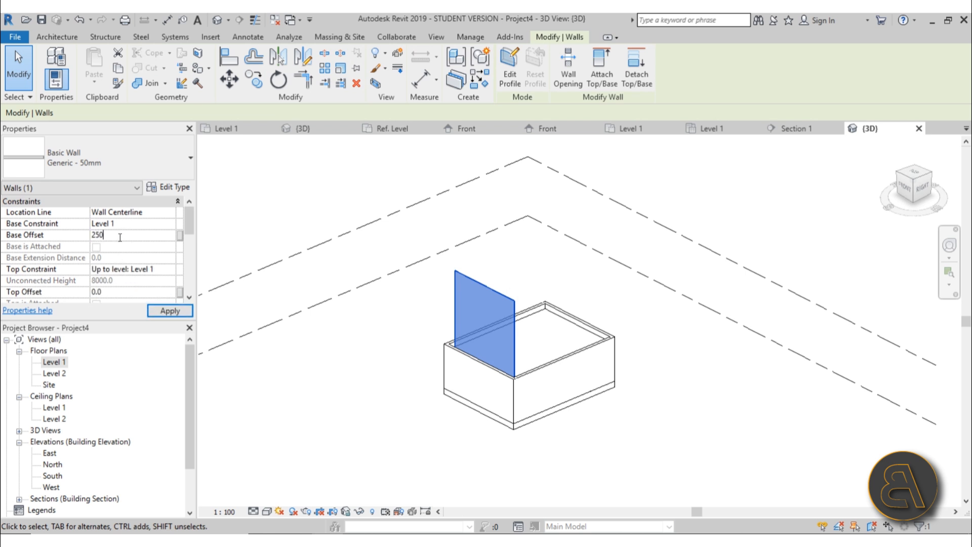
pyautogui.click(120, 289)
pyautogui.click(792, 448)
# Temporarily hide the Generic Floor - 400mm in the 3D view to expose the ceiling from below
pyautogui.scroll(3, 534, 323)
pyautogui.scroll(-5, 533, 323)
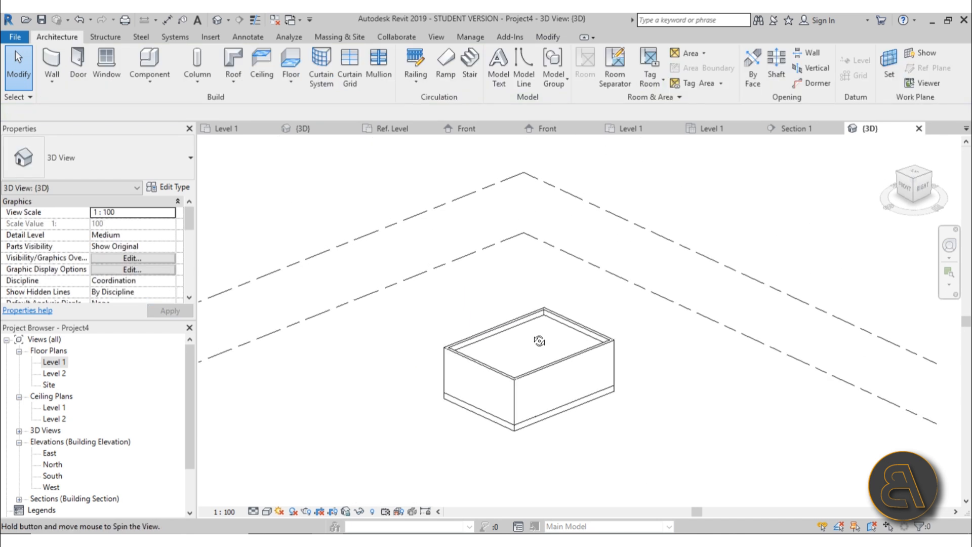
pyautogui.keyDown('shift'); pyautogui.moveTo(534, 323); pyautogui.dragTo(605, 377, button='middle'); pyautogui.keyUp('shift')
pyautogui.click(526, 387)
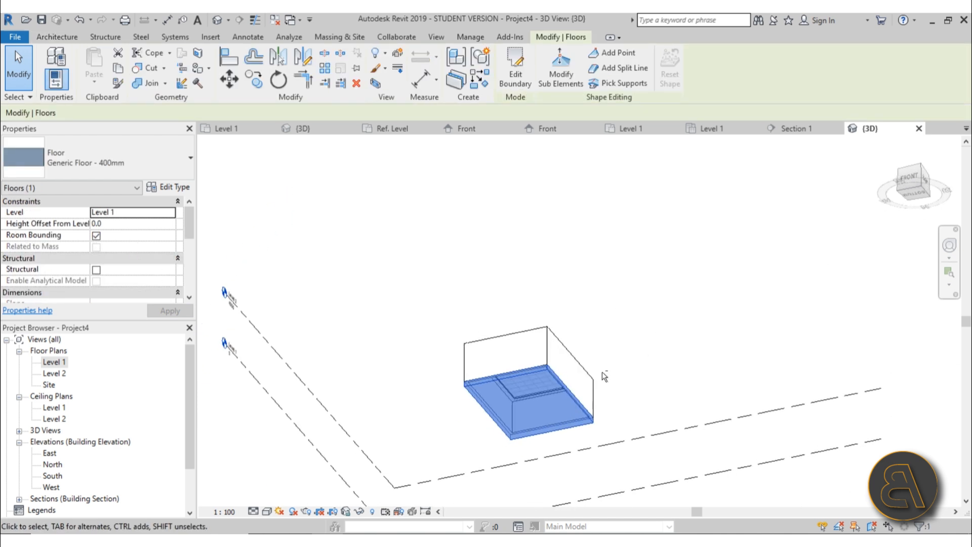
pyautogui.click(361, 512)
pyautogui.click(395, 454)
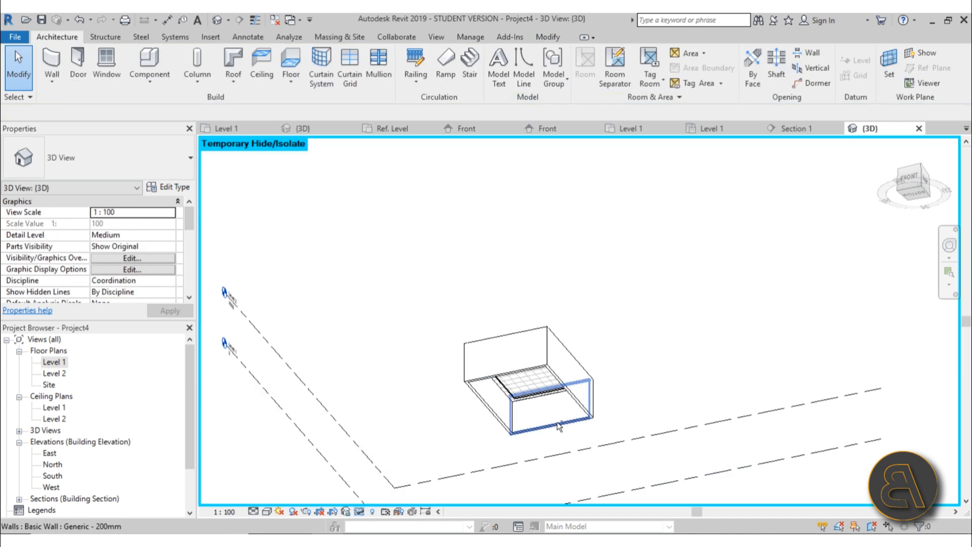
# Place an LED strip component on the face of the shorter Generic - 50mm cove wall, running from end to end
pyautogui.keyDown('shift'); pyautogui.moveTo(556, 421); pyautogui.dragTo(590, 459, button='middle'); pyautogui.keyUp('shift')
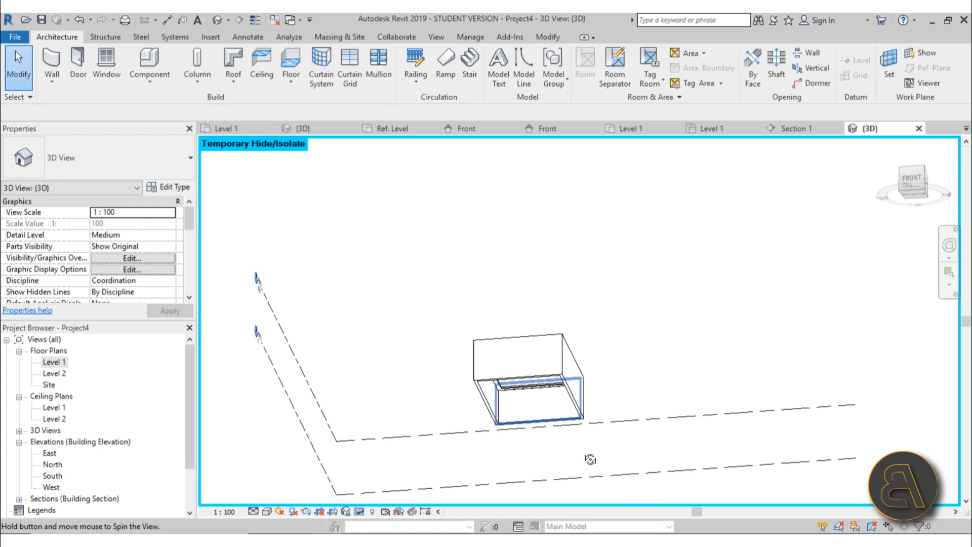
pyautogui.scroll(10, 502, 394)
pyautogui.keyDown('shift'); pyautogui.moveTo(517, 390); pyautogui.dragTo(508, 390, button='middle'); pyautogui.keyUp('shift')
pyautogui.moveTo(574, 377); pyautogui.dragTo(384, 315, button='middle')
pyautogui.scroll(-3, 387, 316)
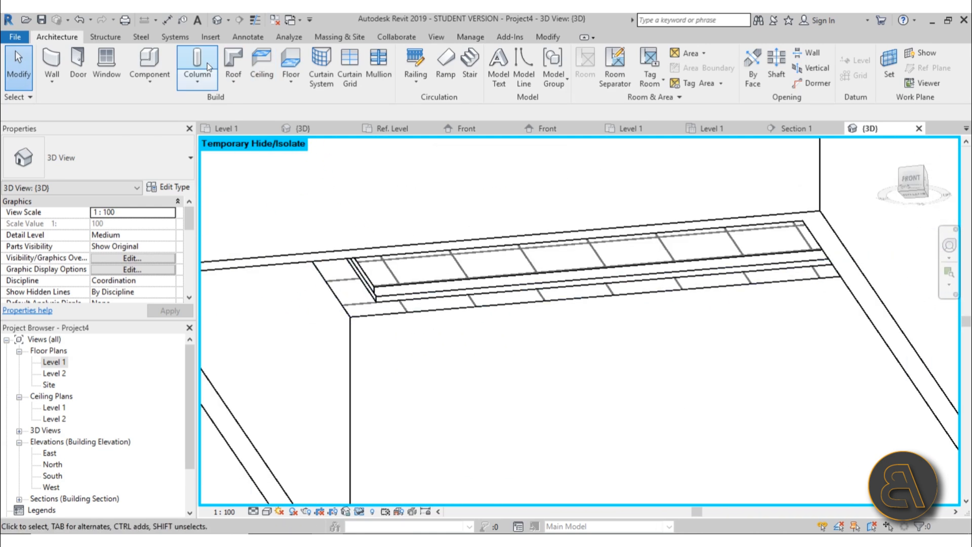
pyautogui.click(151, 58)
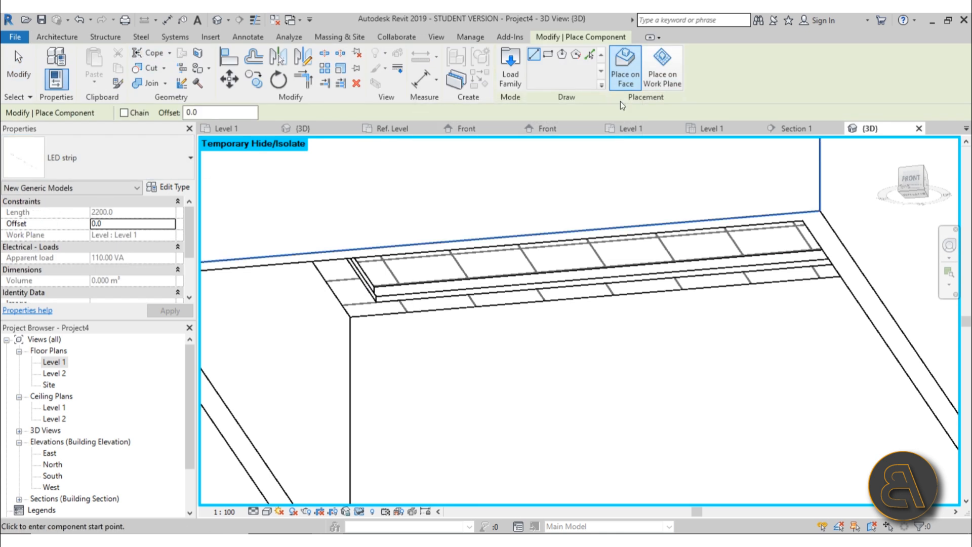
pyautogui.scroll(6, 374, 299)
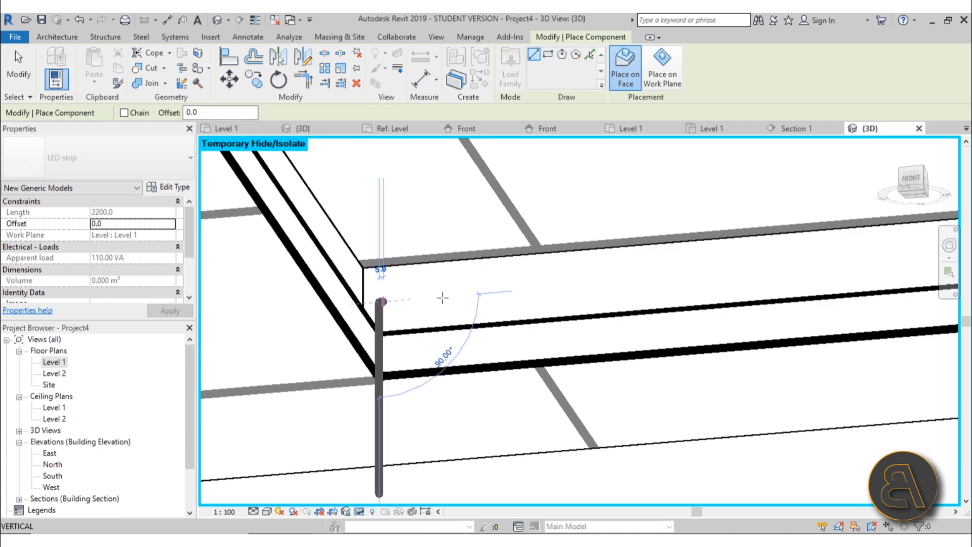
pyautogui.scroll(-4, 453, 293)
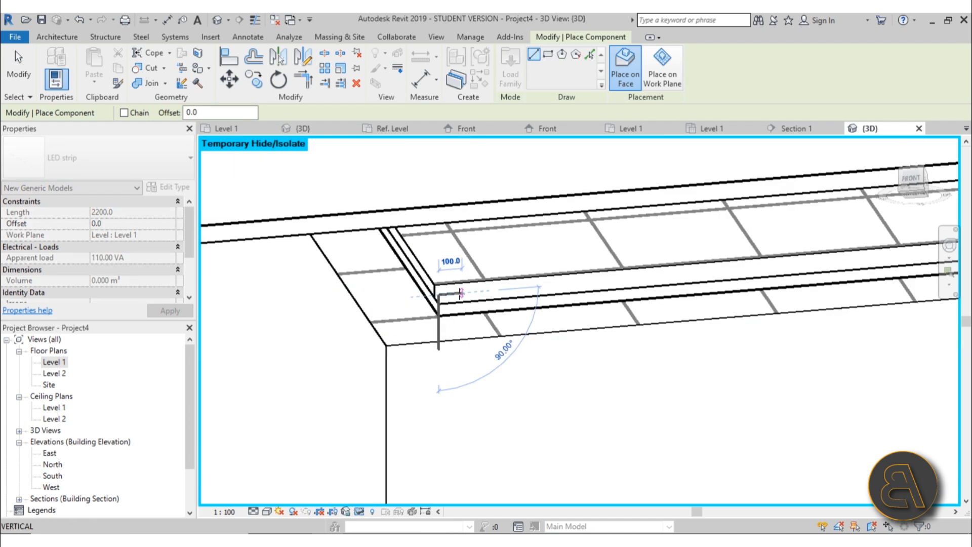
pyautogui.scroll(-3, 460, 292)
pyautogui.scroll(3, 476, 289)
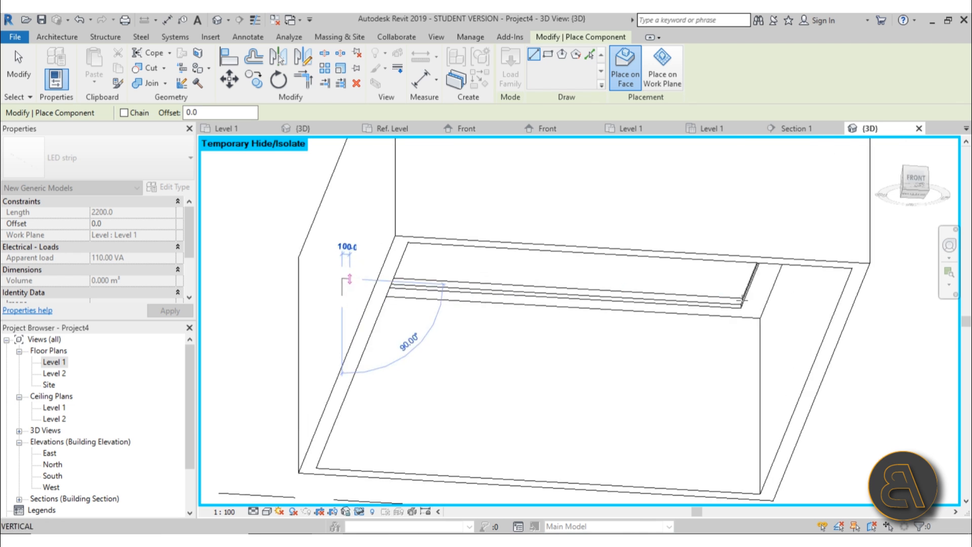
pyautogui.scroll(4, 745, 302)
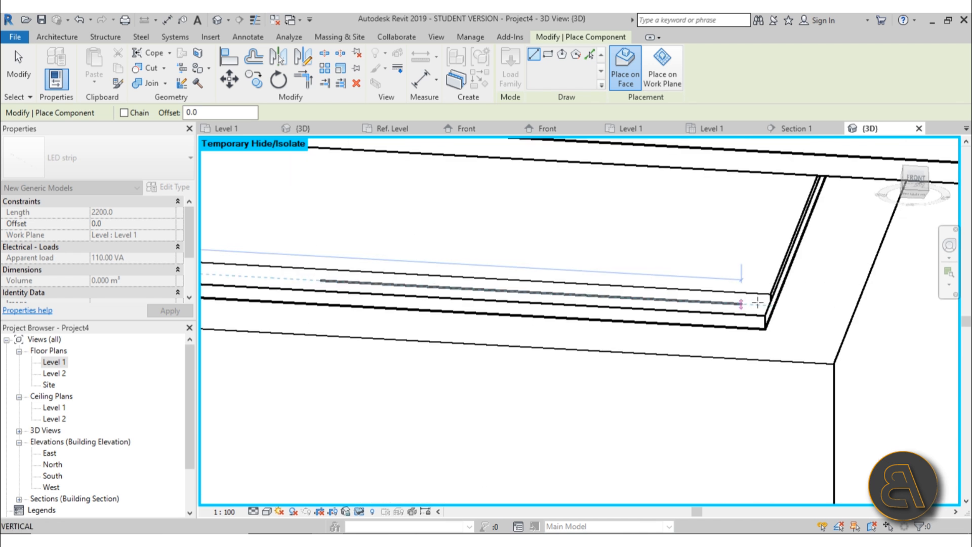
pyautogui.scroll(2, 757, 303)
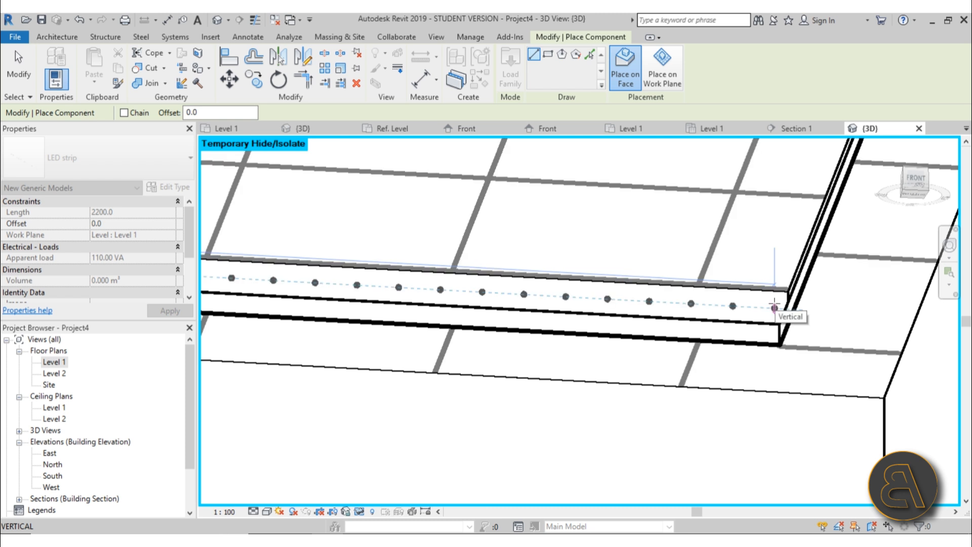
pyautogui.click(774, 304)
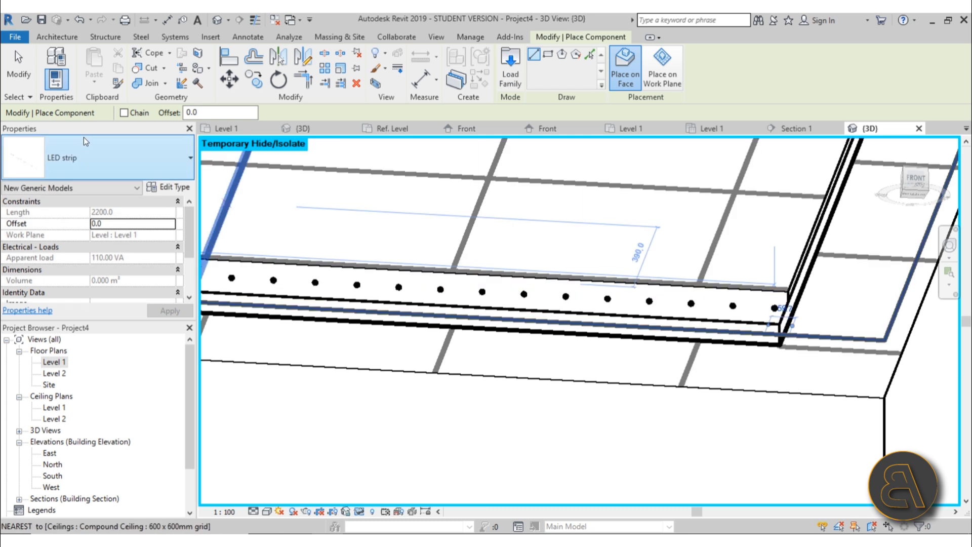
pyautogui.press('Escape')
pyautogui.press('Escape')
pyautogui.scroll(-5, 554, 266)
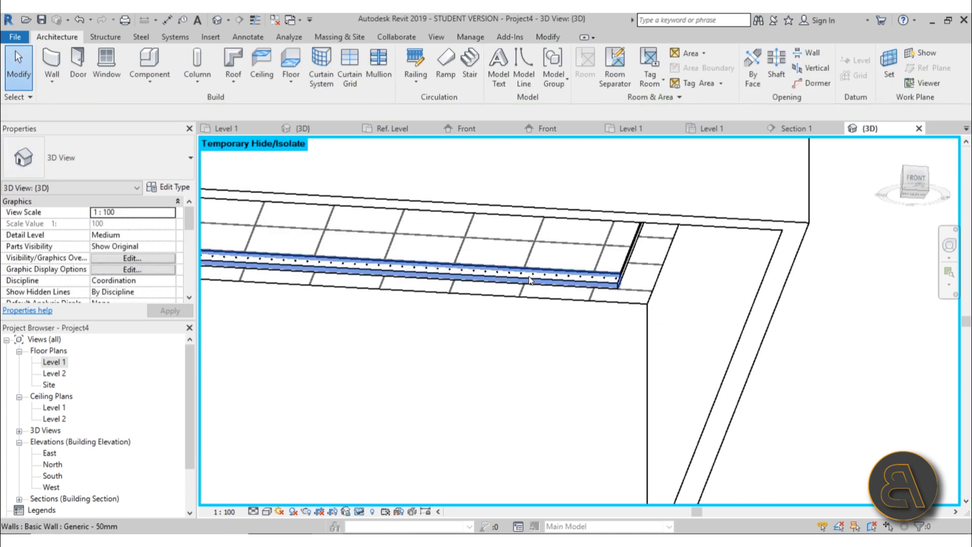
# Place a second LED strip on the face of the adjoining longer cove wall, from the shared corner to its far end
pyautogui.scroll(-5, 538, 285)
pyautogui.keyDown('shift'); pyautogui.moveTo(544, 314); pyautogui.dragTo(416, 304, button='middle'); pyautogui.keyUp('shift')
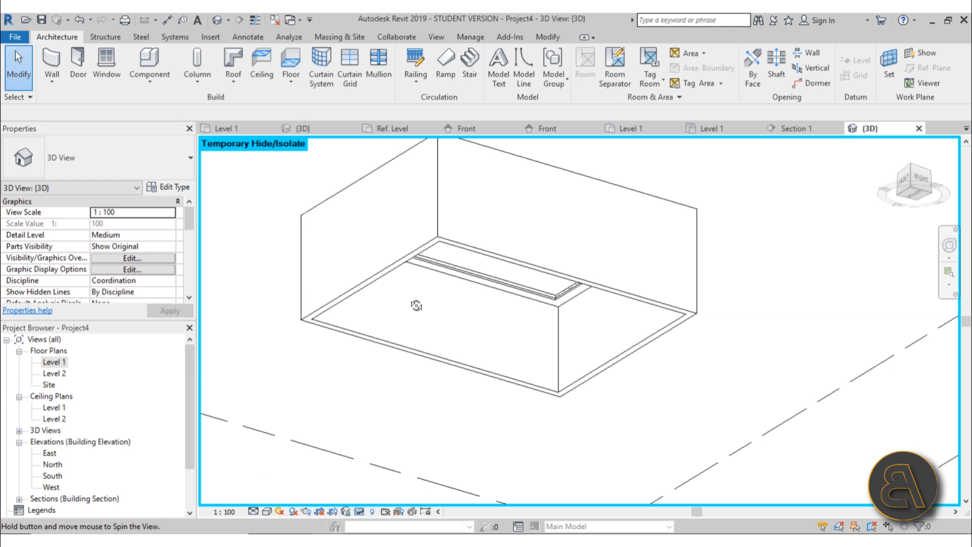
pyautogui.scroll(6, 543, 286)
pyautogui.scroll(-6, 548, 303)
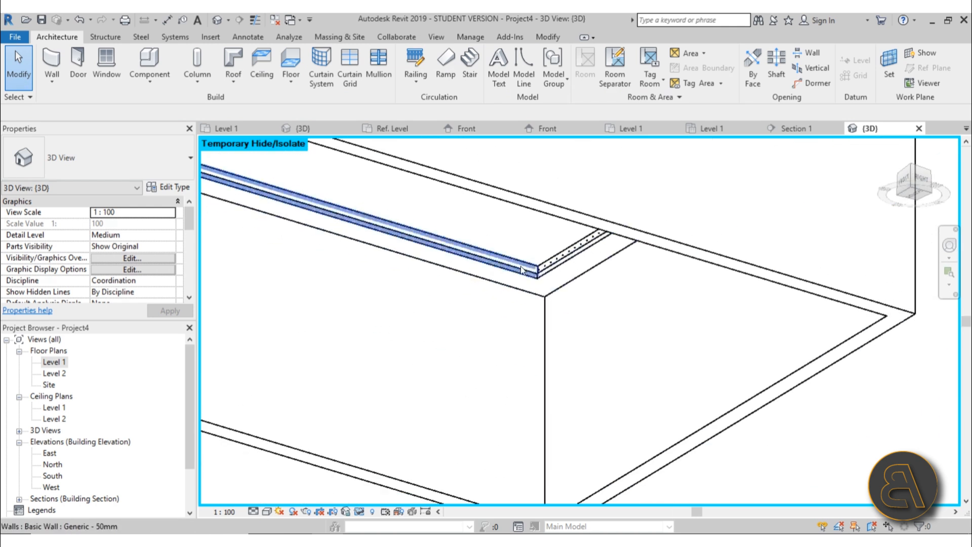
pyautogui.keyDown('shift'); pyautogui.moveTo(521, 306); pyautogui.dragTo(494, 297, button='middle'); pyautogui.keyUp('shift')
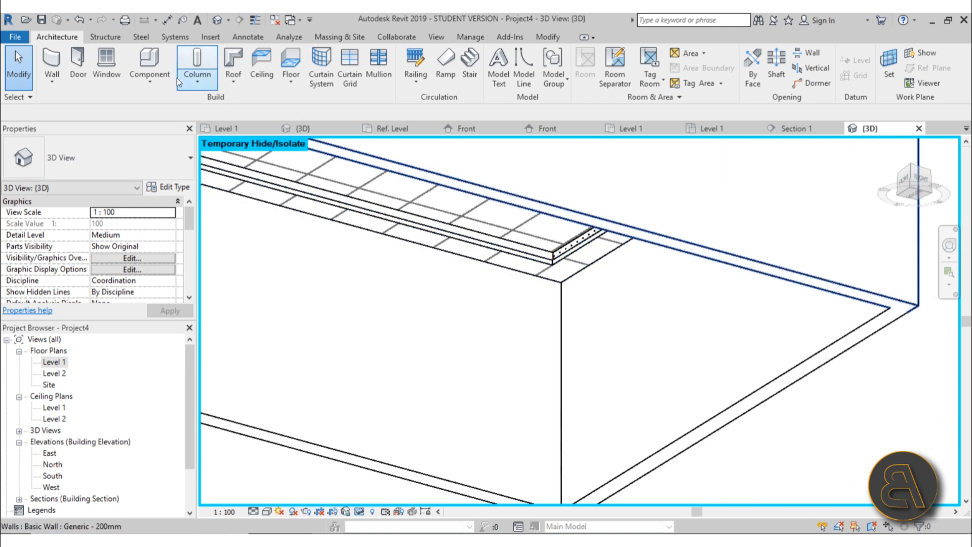
pyautogui.click(152, 64)
pyautogui.scroll(5, 534, 256)
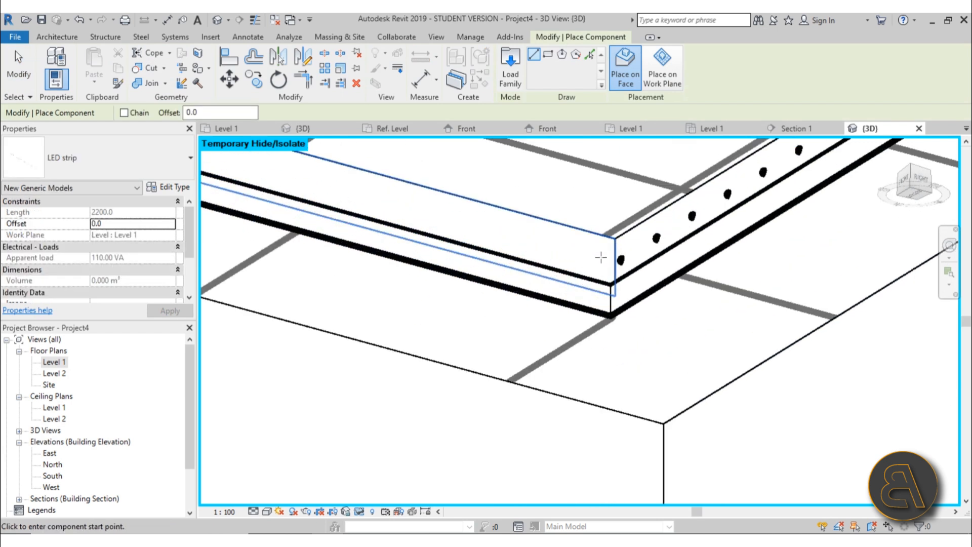
pyautogui.scroll(-6, 448, 226)
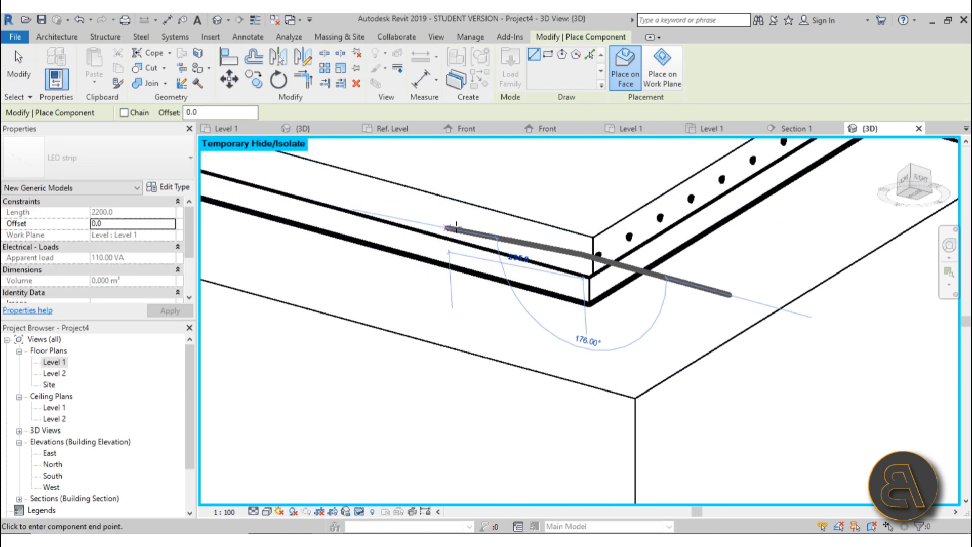
pyautogui.scroll(-3, 457, 226)
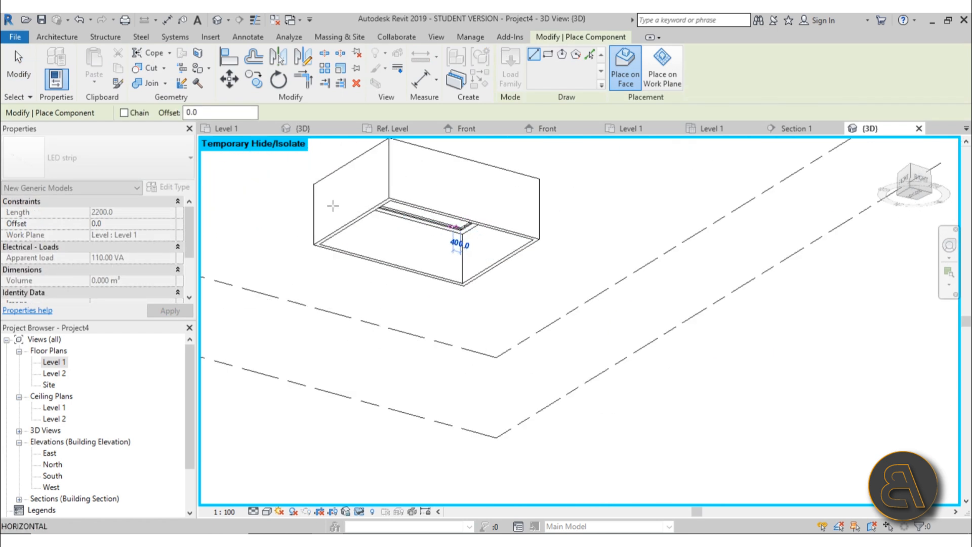
pyautogui.keyDown('shift'); pyautogui.moveTo(332, 205); pyautogui.dragTo(402, 236, button='middle'); pyautogui.keyUp('shift')
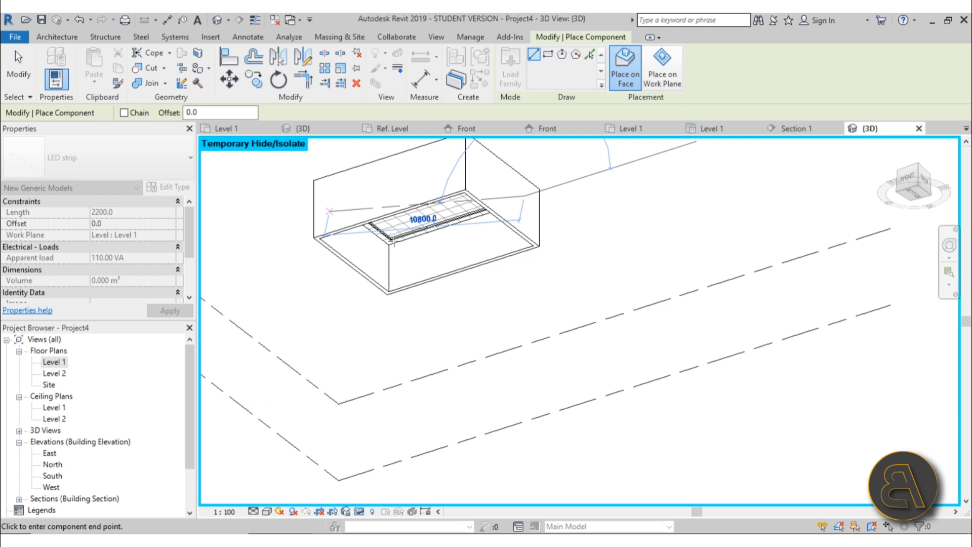
pyautogui.scroll(5, 393, 240)
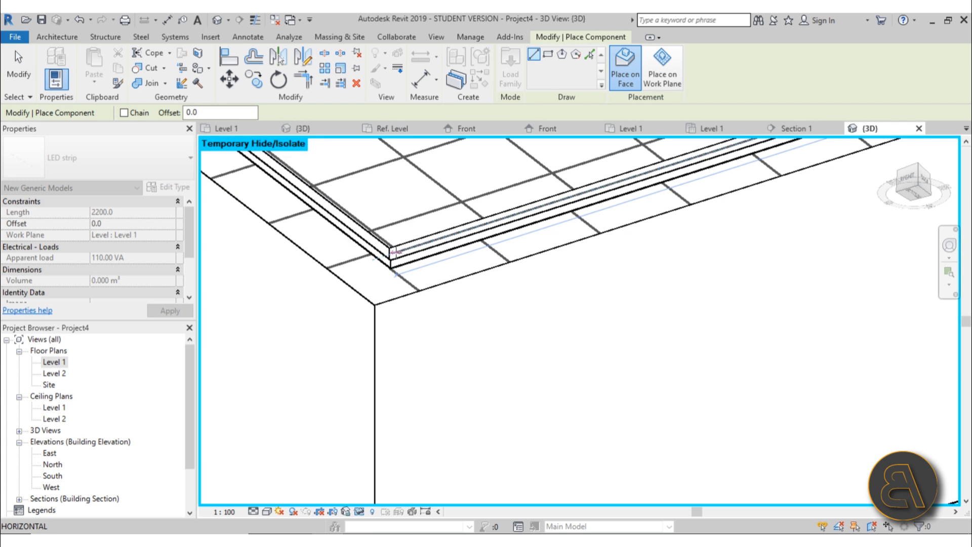
pyautogui.click(396, 252)
pyautogui.press('Escape')
pyautogui.press('Escape')
pyautogui.scroll(-4, 501, 304)
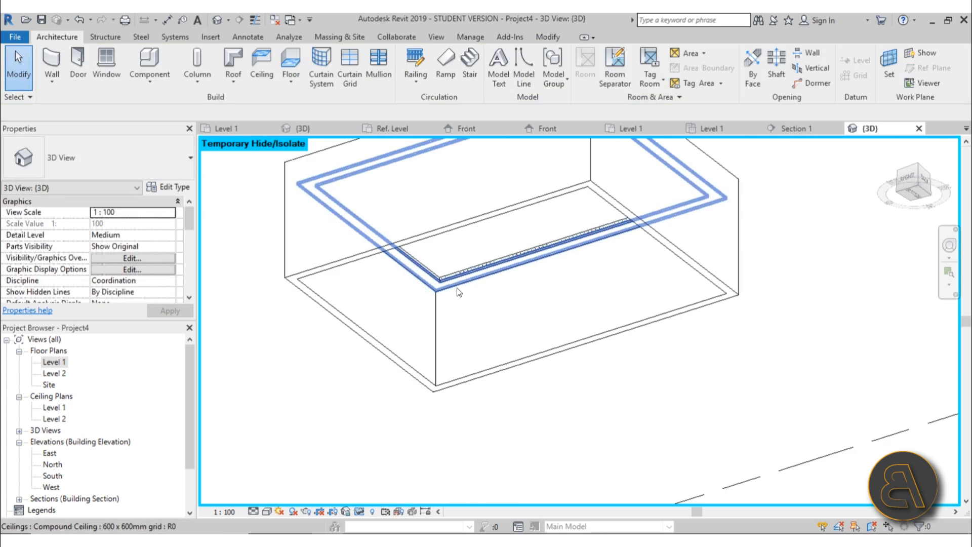
# In the Level 1 floor plan, place a perspective camera inside the room, aimed beyond the corner where the two LED strips meet
pyautogui.scroll(-1, 458, 292)
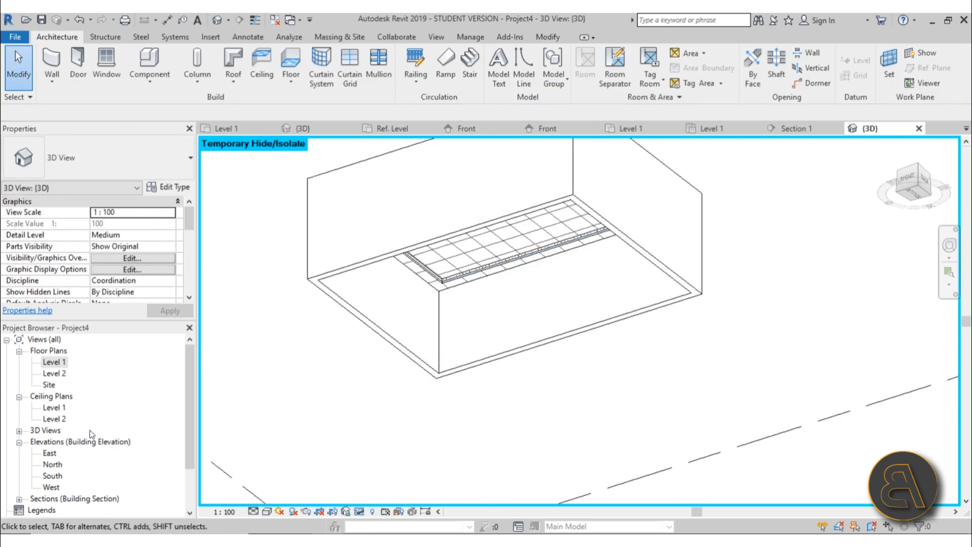
pyautogui.doubleClick(55, 363)
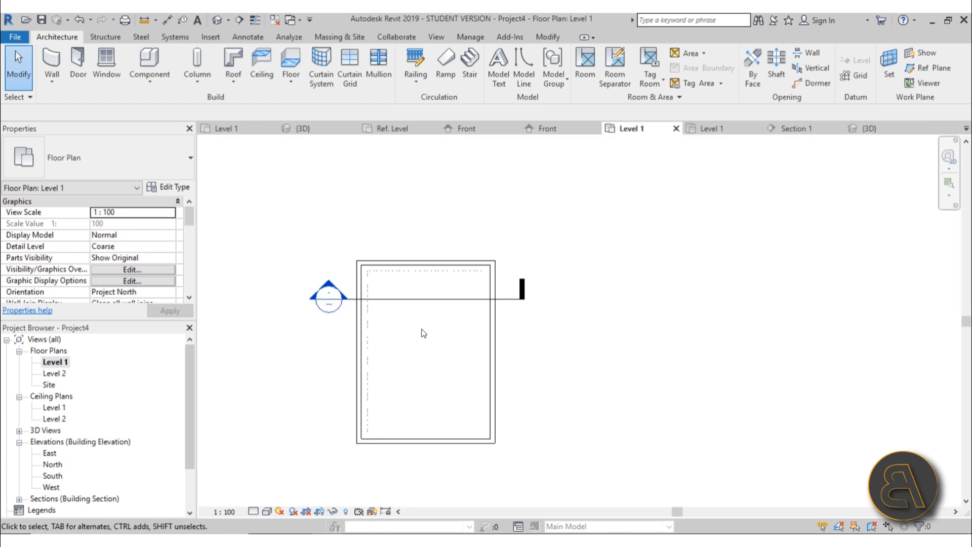
pyautogui.scroll(1, 412, 308)
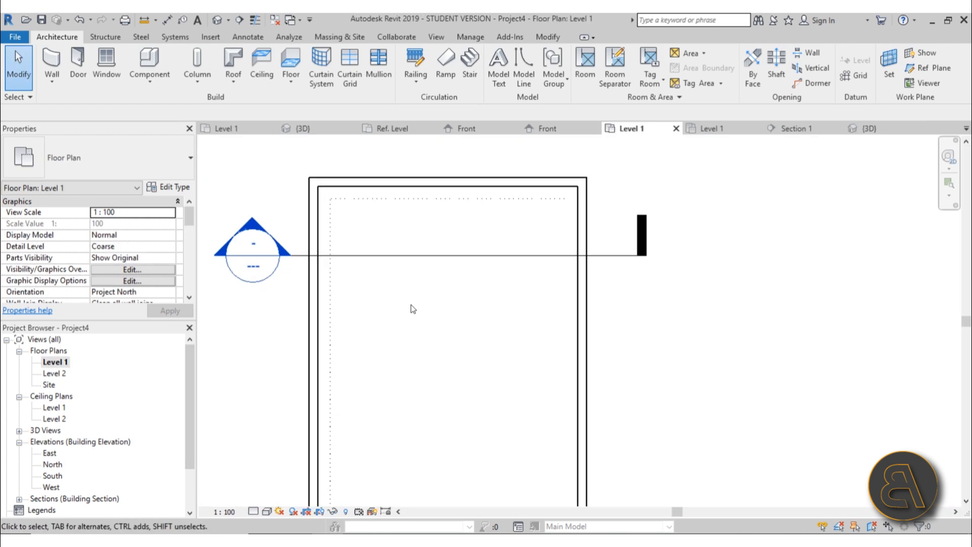
pyautogui.scroll(-2, 412, 308)
pyautogui.click(229, 20)
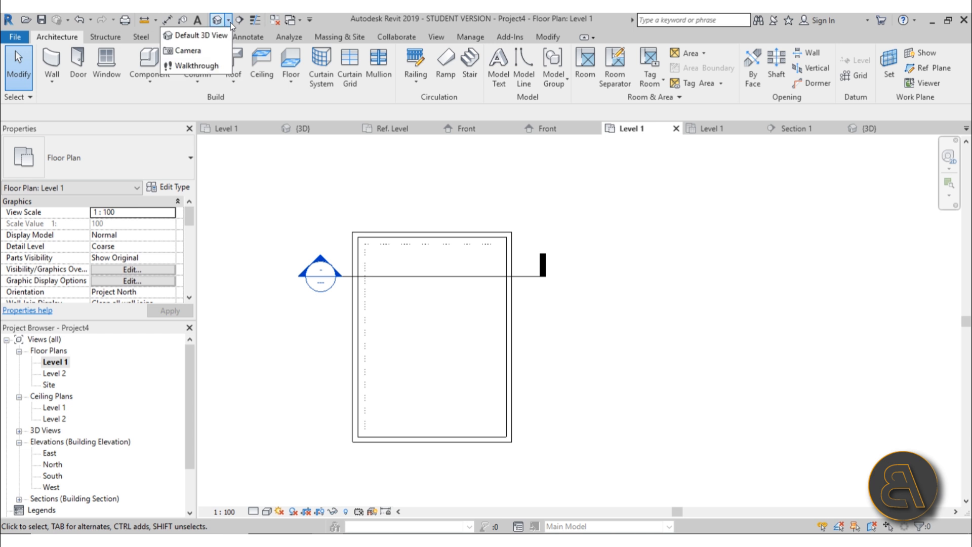
pyautogui.click(202, 50)
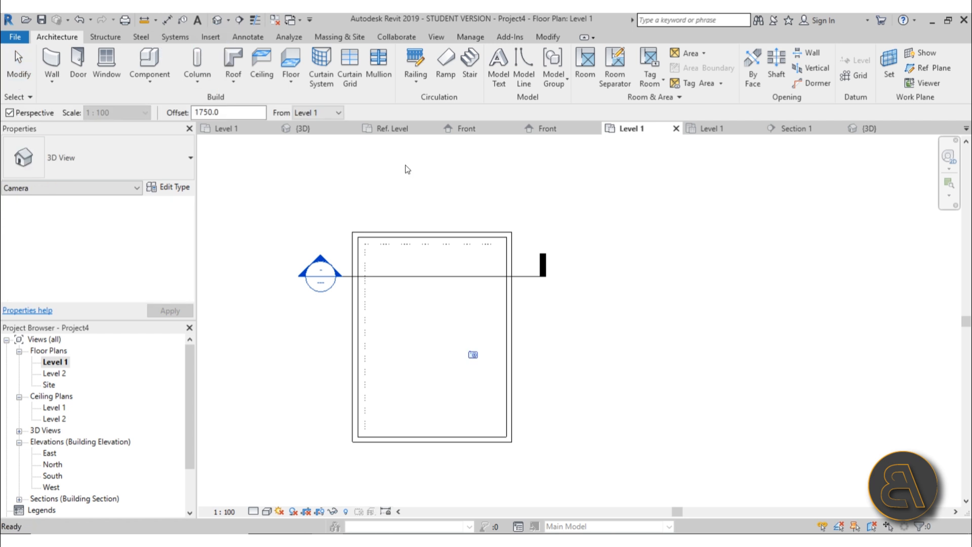
pyautogui.click(458, 359)
pyautogui.click(296, 160)
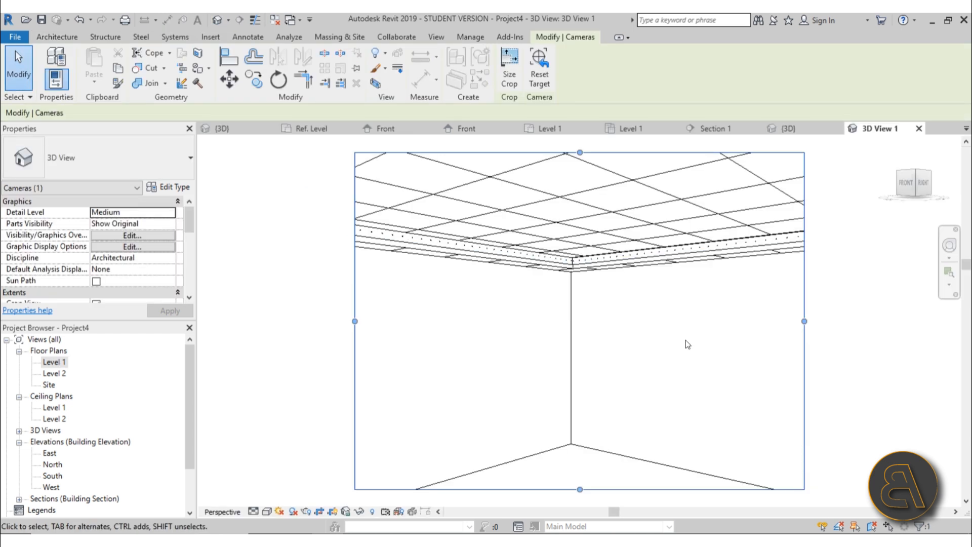
# Orbit the camera view so it looks up at the cove corner and both LED strips
pyautogui.keyDown('shift'); pyautogui.moveTo(569, 323); pyautogui.dragTo(579, 334, button='middle'); pyautogui.keyUp('shift')
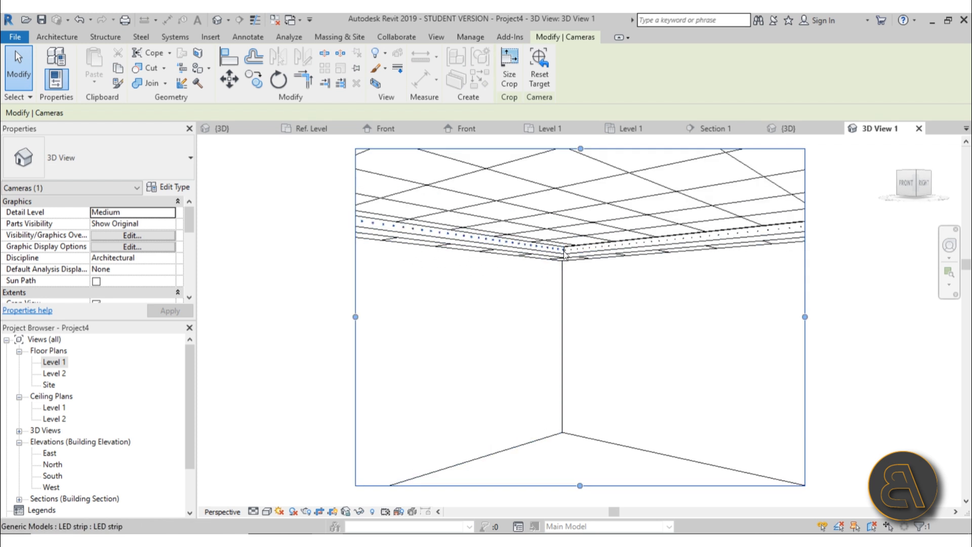
pyautogui.click(563, 251)
pyautogui.keyDown('shift'); pyautogui.moveTo(563, 252); pyautogui.dragTo(566, 247, button='middle'); pyautogui.keyUp('shift')
pyautogui.keyDown('shift'); pyautogui.moveTo(579, 363); pyautogui.dragTo(599, 345, button='middle'); pyautogui.keyUp('shift')
pyautogui.press('Escape')
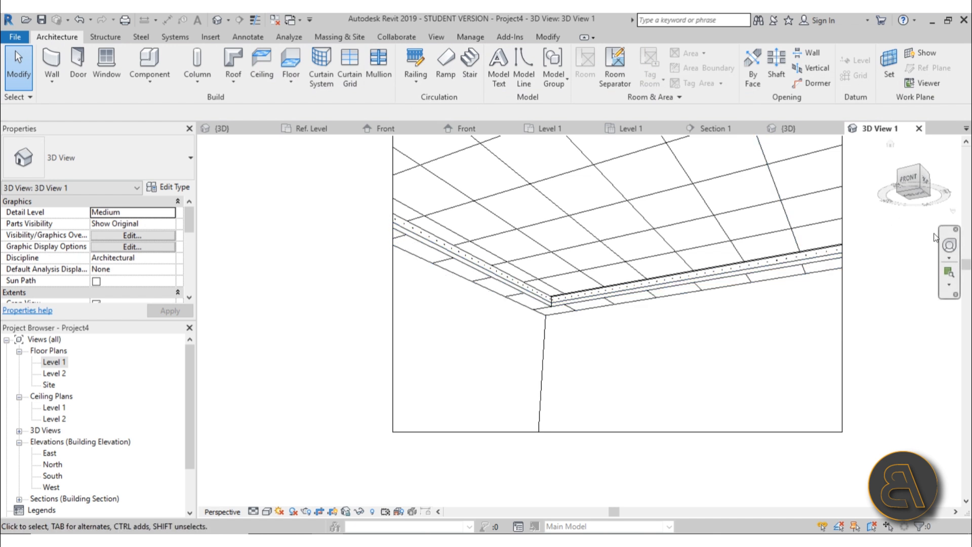
pyautogui.scroll(-2, 485, 347)
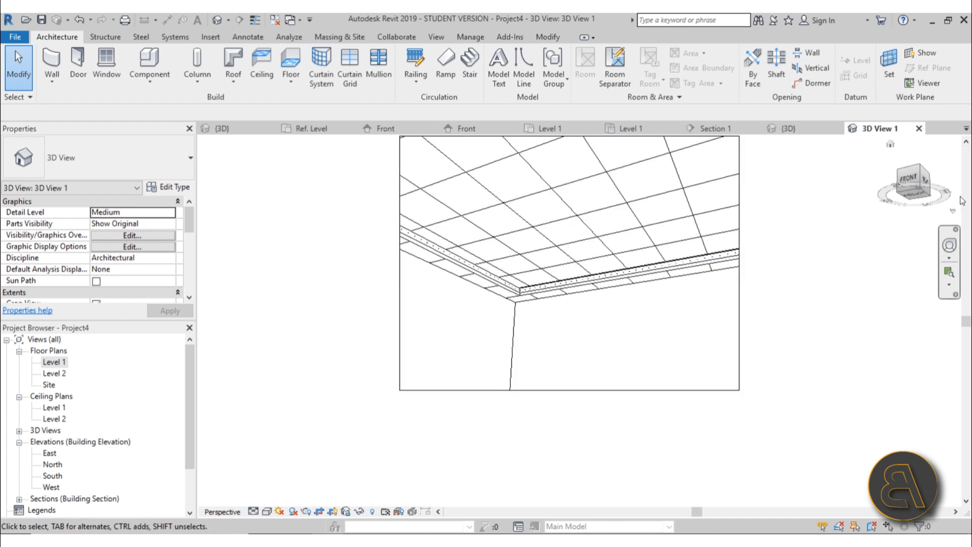
pyautogui.click(949, 245)
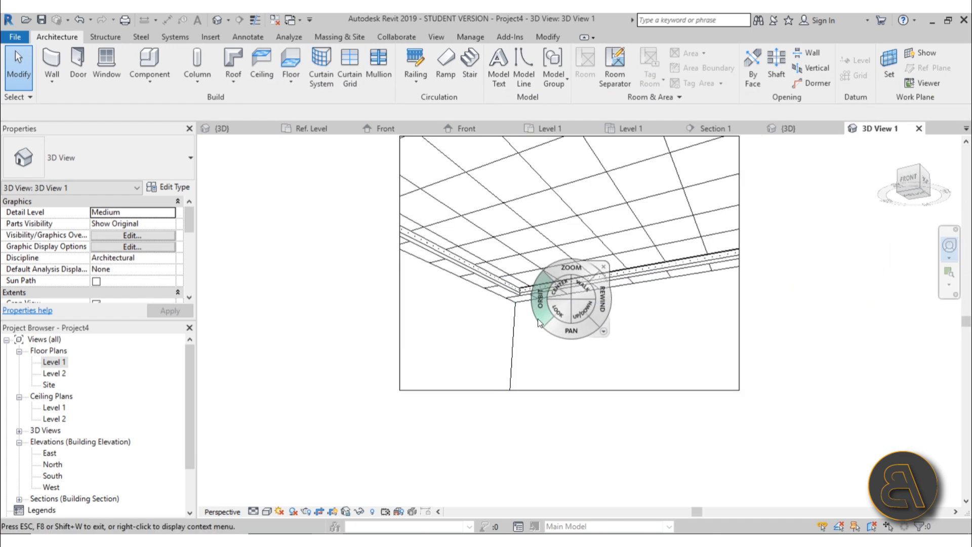
pyautogui.moveTo(543, 299); pyautogui.dragTo(550, 331)
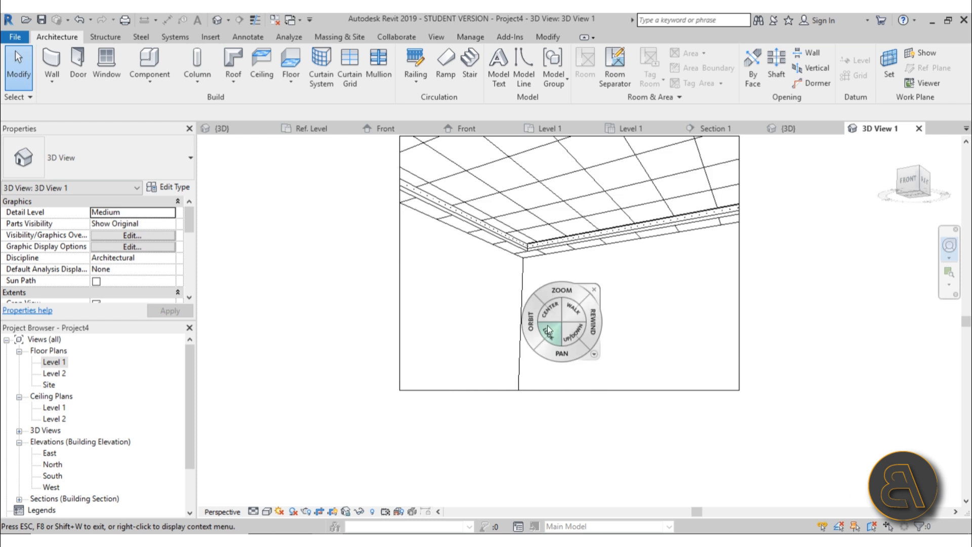
# Reduce the height of the camera view's crop region by moving its upper and lower edges inward
pyautogui.scroll(1, 589, 218)
pyautogui.click(622, 211)
pyautogui.scroll(-1, 533, 334)
pyautogui.moveTo(534, 338); pyautogui.dragTo(482, 371, button='middle')
pyautogui.click(466, 209)
pyautogui.moveTo(504, 209); pyautogui.dragTo(506, 254)
pyautogui.moveTo(504, 430); pyautogui.dragTo(503, 423)
# Examine the corner where the two LED strips meet and fine-tune the camera angle on the cove
pyautogui.scroll(4, 469, 298)
pyautogui.scroll(-2, 509, 339)
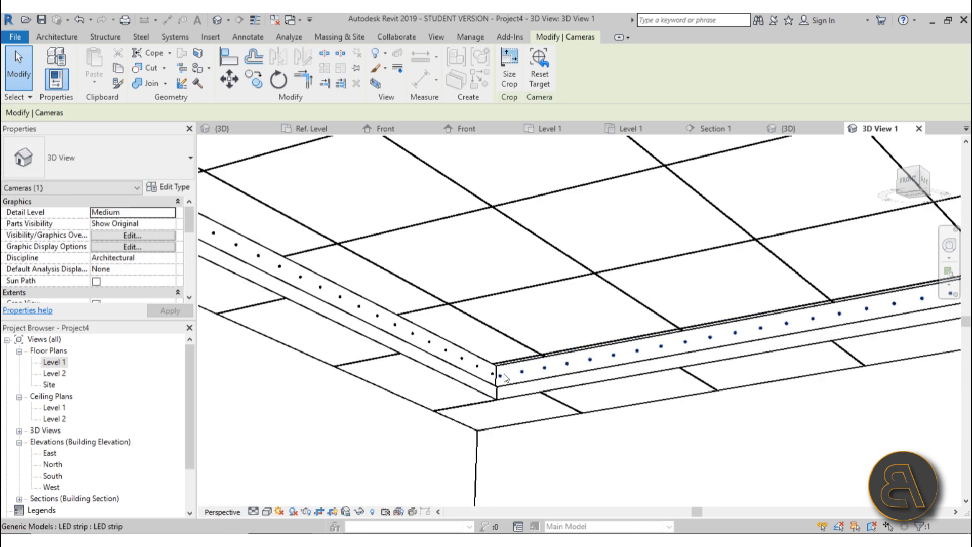
pyautogui.scroll(1, 524, 387)
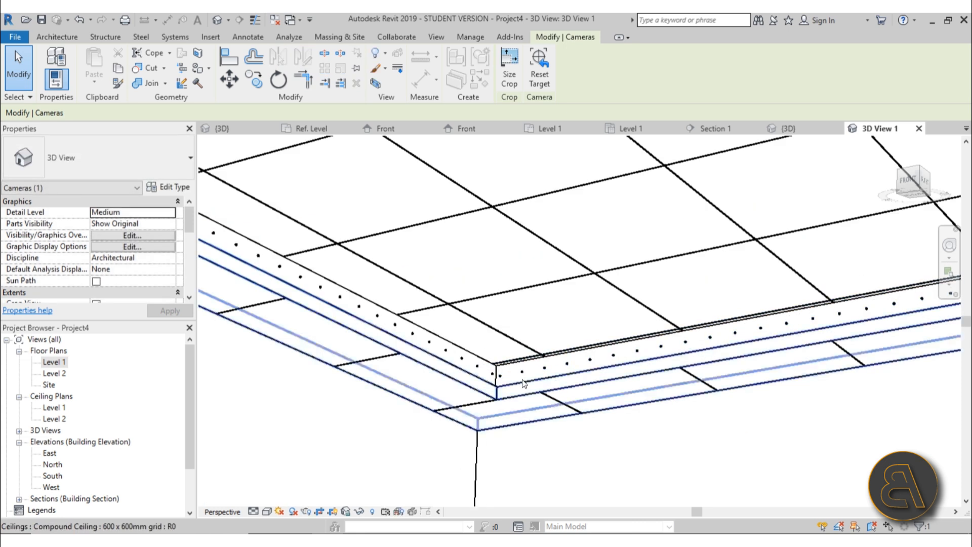
pyautogui.scroll(-3, 501, 303)
pyautogui.keyDown('shift'); pyautogui.moveTo(507, 307); pyautogui.dragTo(534, 310, button='middle'); pyautogui.keyUp('shift')
pyautogui.click(538, 370)
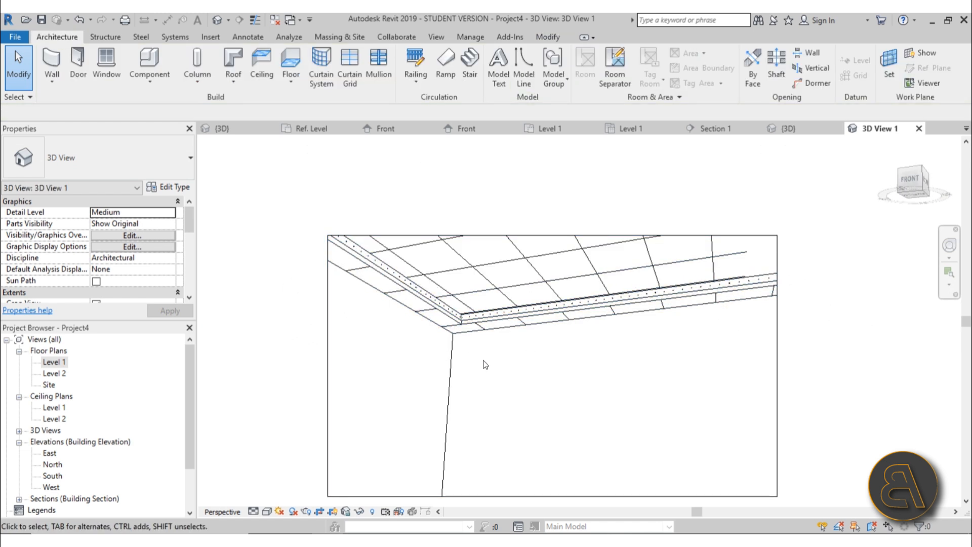
# Set the camera view's rendering quality to Medium and its lighting scheme to Interior: Artificial only
pyautogui.moveTo(509, 375); pyautogui.dragTo(513, 368, button='middle')
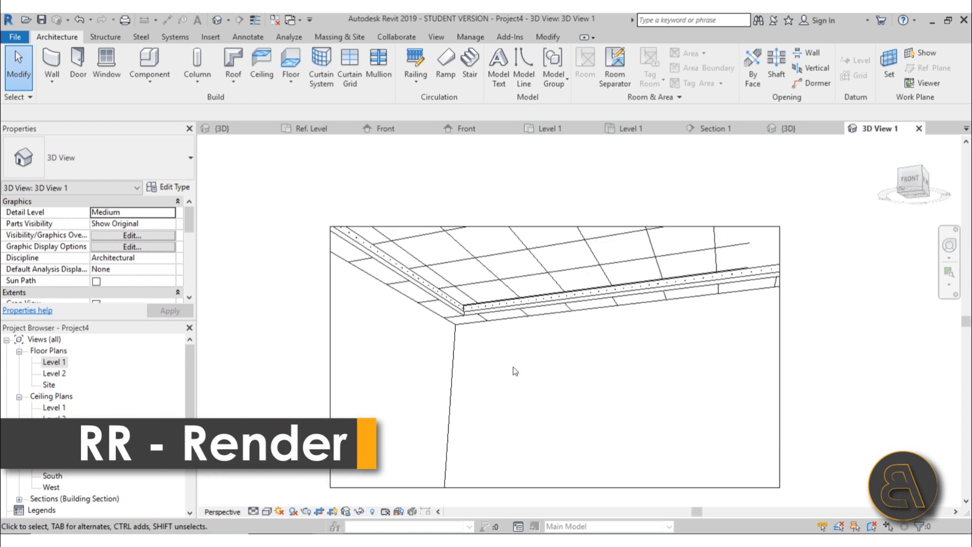
pyautogui.press('r')
pyautogui.press('r')
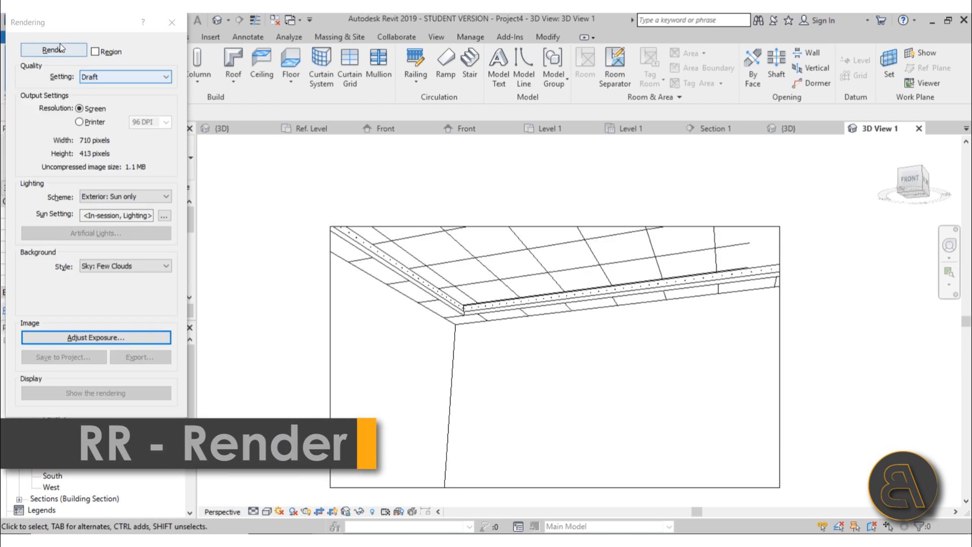
pyautogui.click(89, 77)
pyautogui.click(103, 96)
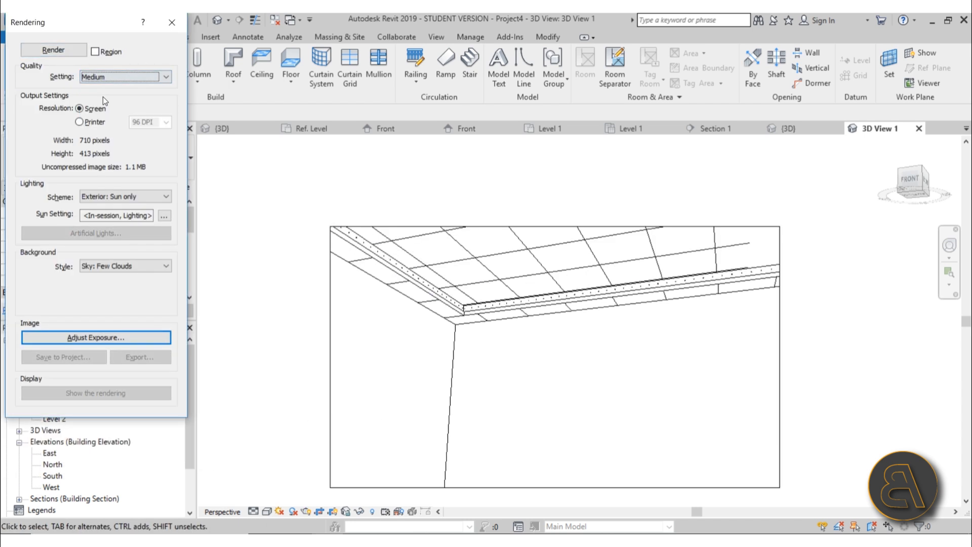
pyautogui.click(129, 196)
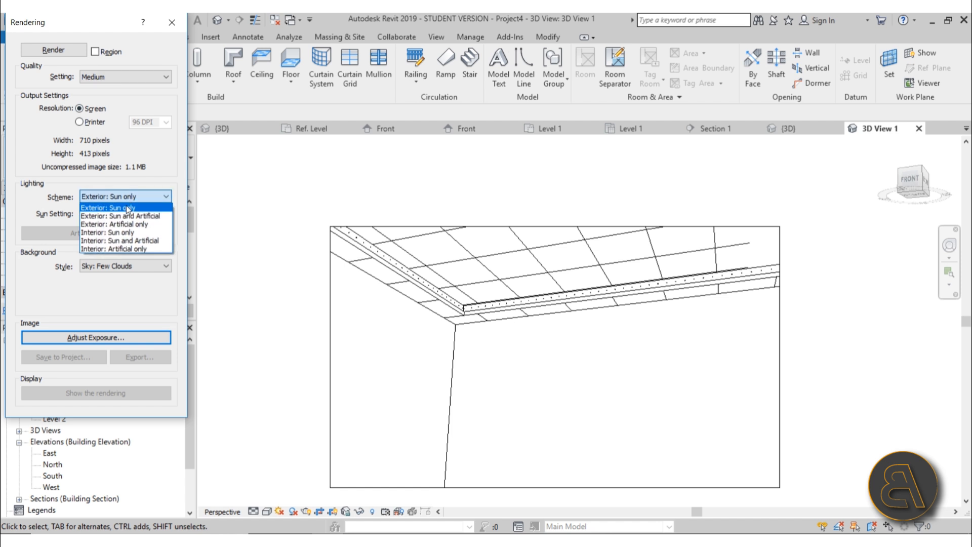
pyautogui.click(93, 249)
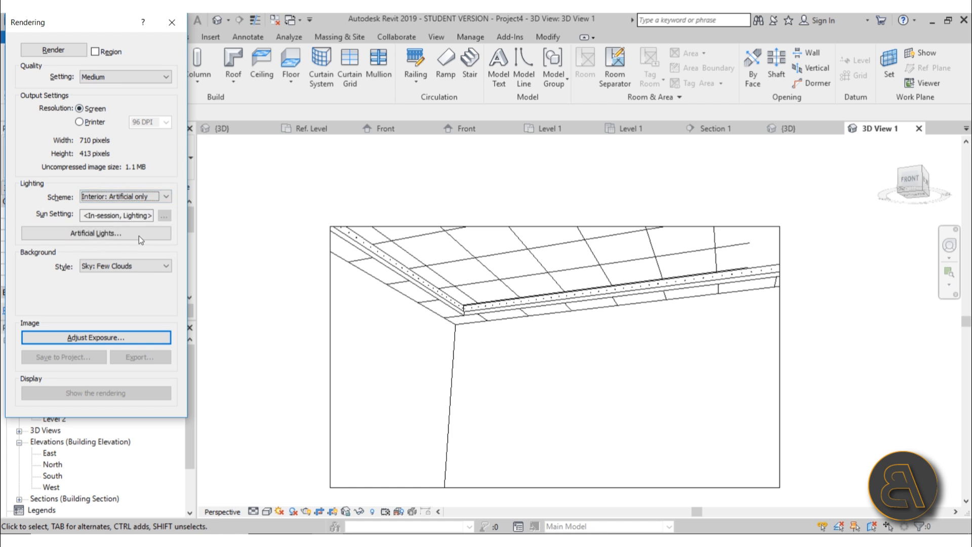
# Inspect the list of artificial lights available to the rendering, and leave the rendering settings
pyautogui.click(149, 229)
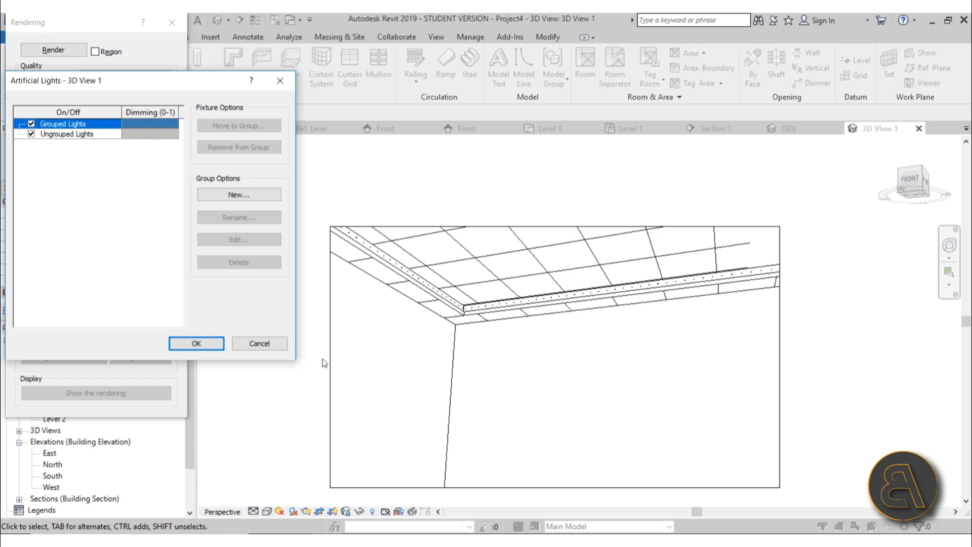
pyautogui.click(256, 344)
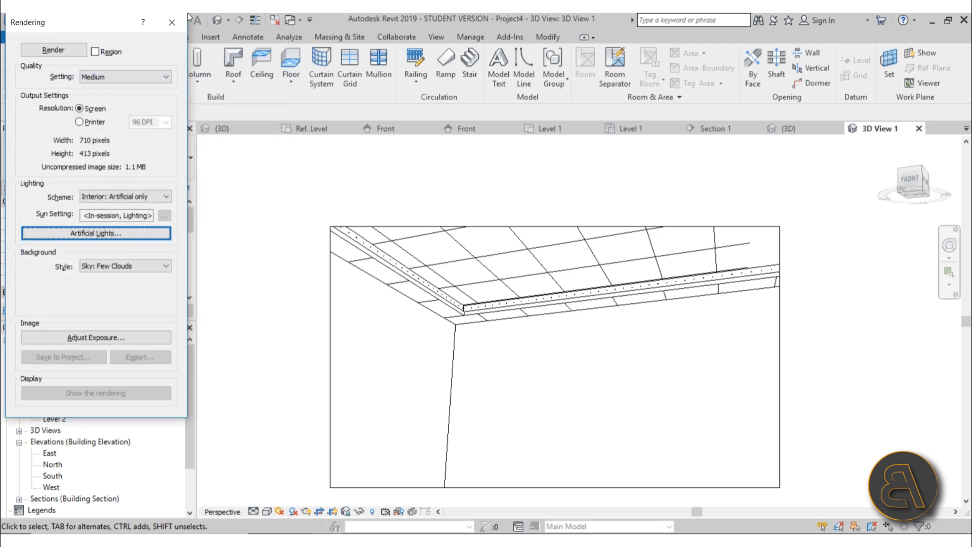
pyautogui.click(173, 24)
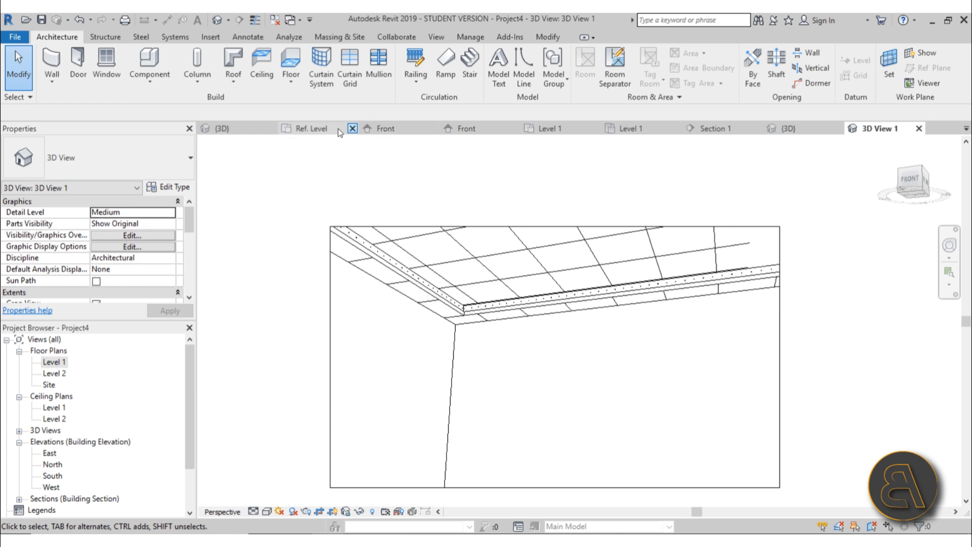
# Look through the open views and bring up the Front elevation of the LED strip family
pyautogui.click(245, 128)
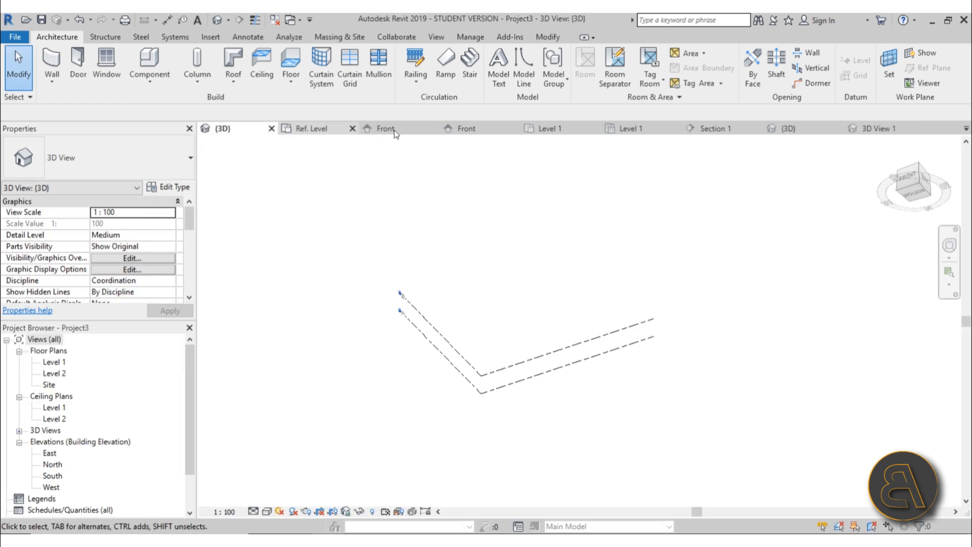
pyautogui.click(782, 128)
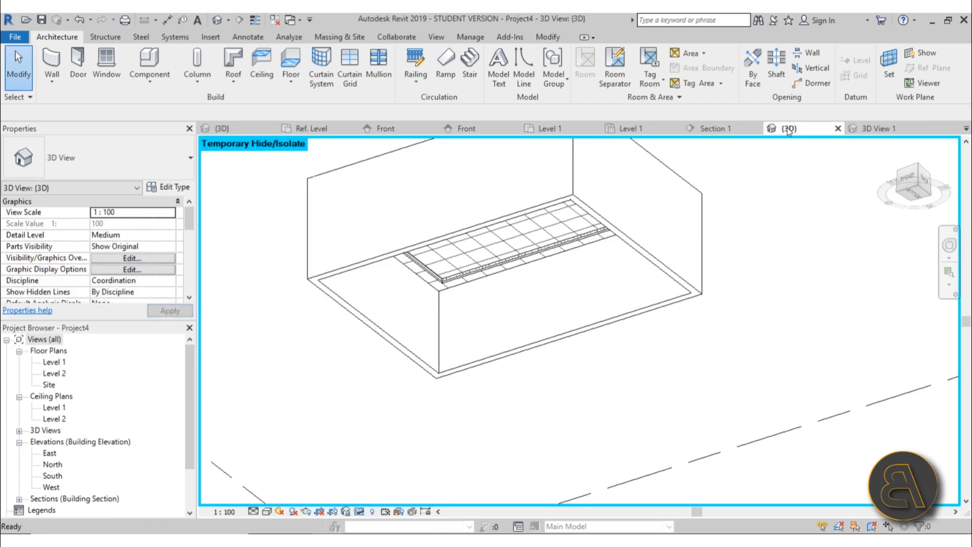
pyautogui.click(622, 128)
pyautogui.click(553, 127)
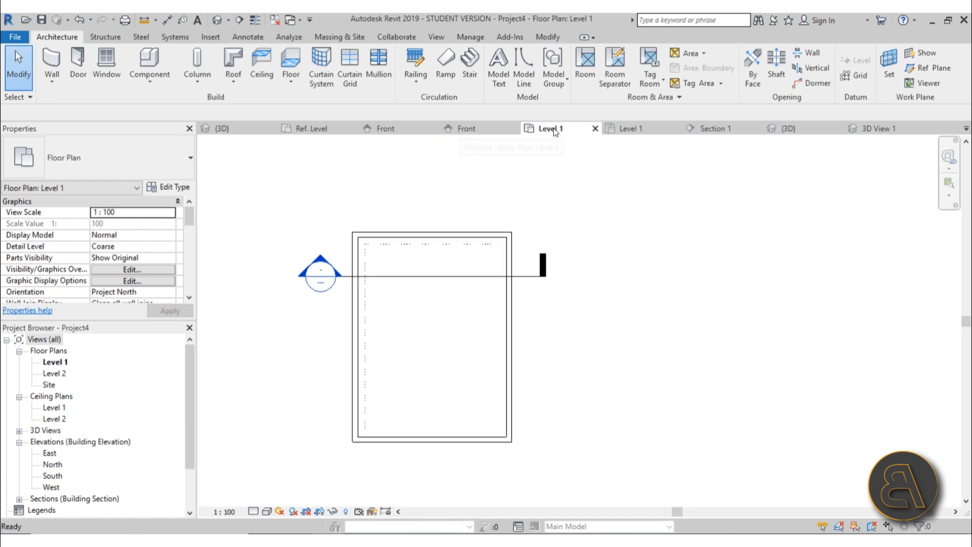
pyautogui.click(479, 128)
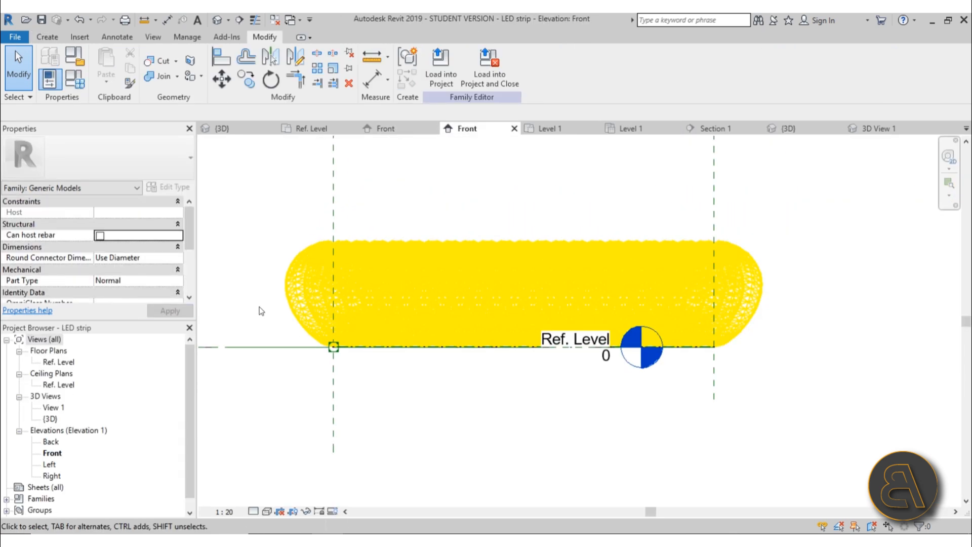
# Change the LED strip family's category to Lighting Fixtures and check the category settings
pyautogui.click(75, 58)
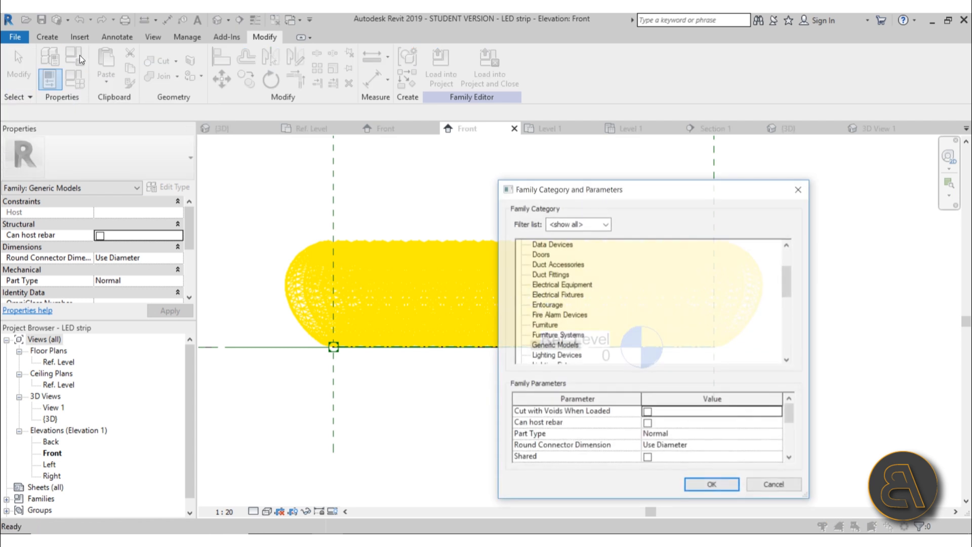
pyautogui.scroll(-1, 669, 302)
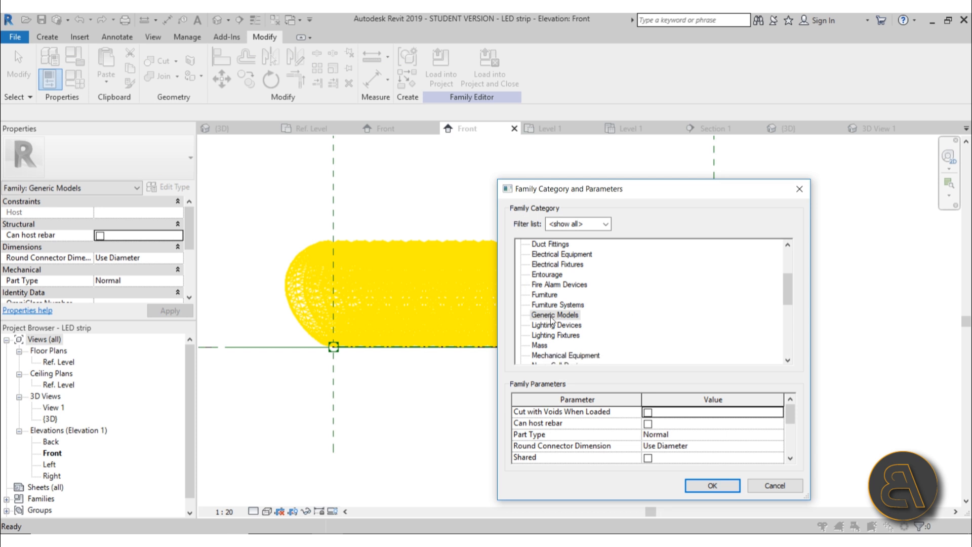
pyautogui.scroll(-1, 646, 283)
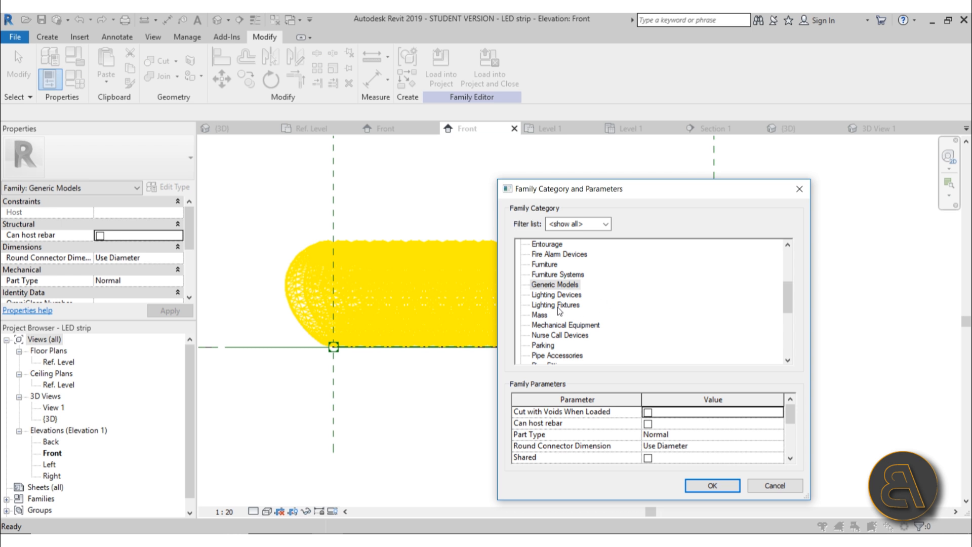
pyautogui.click(557, 306)
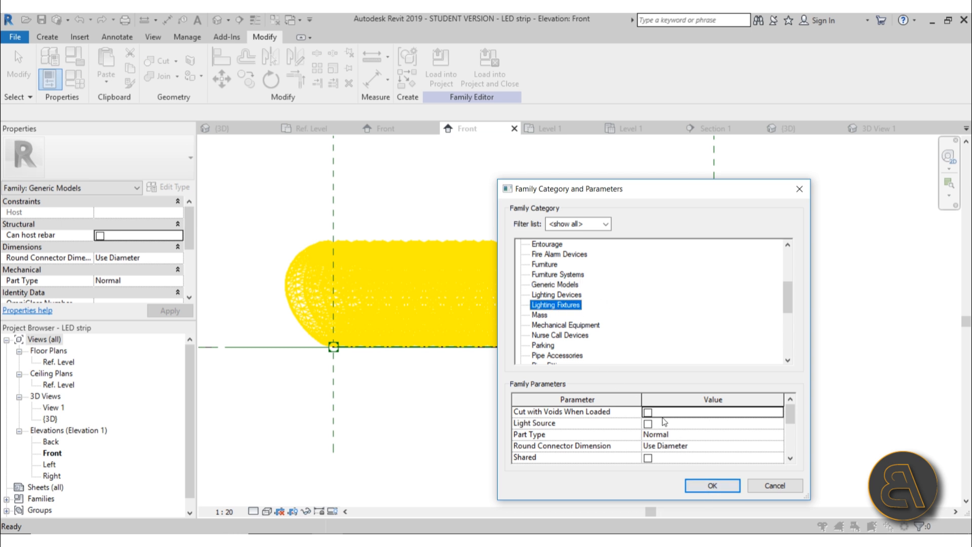
pyautogui.doubleClick(568, 305)
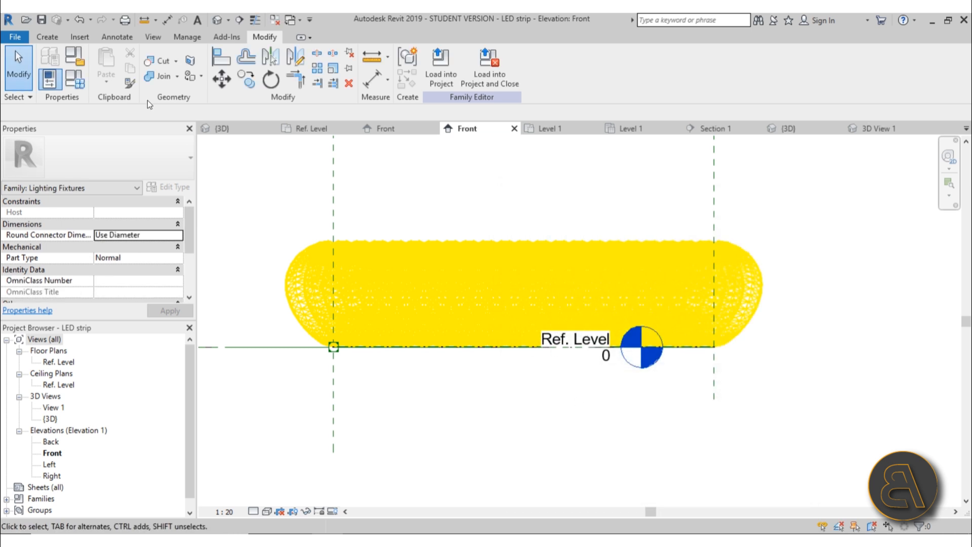
pyautogui.click(76, 58)
pyautogui.scroll(-1, 608, 303)
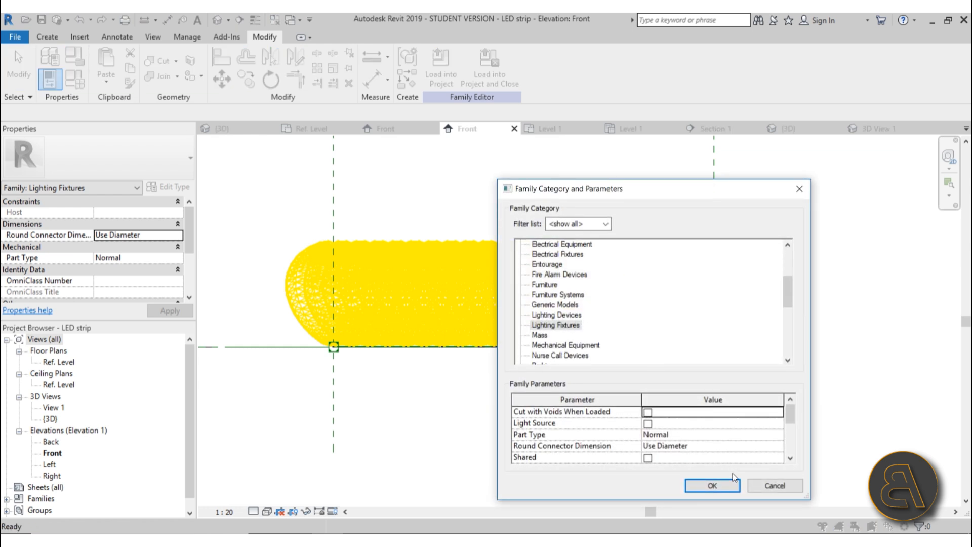
pyautogui.click(717, 484)
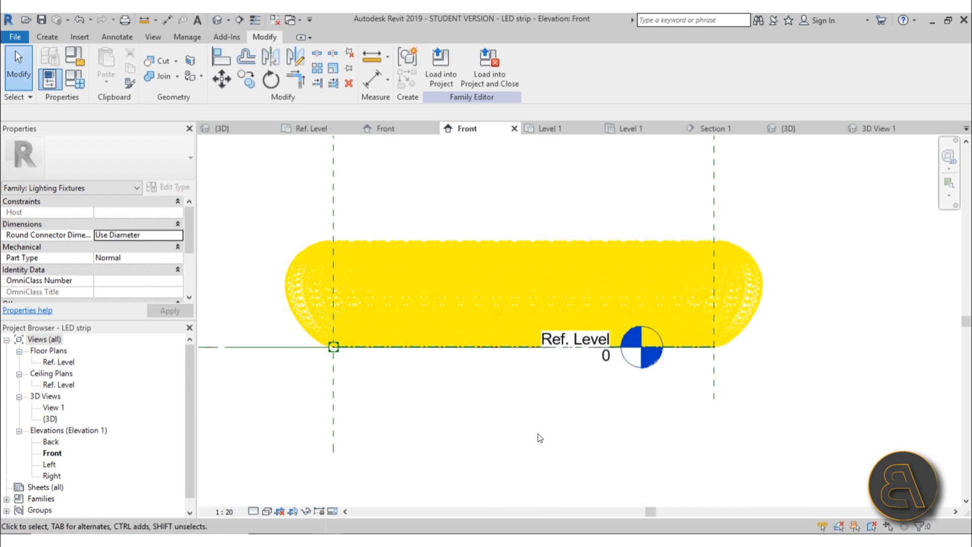
# Load the LED strip family into Project4, overwriting the existing version and its parameter values
pyautogui.click(445, 72)
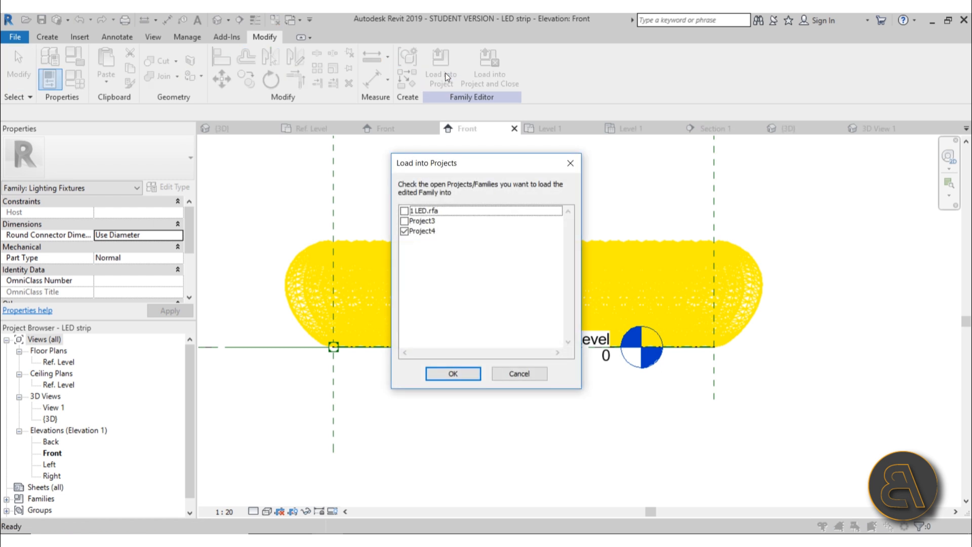
pyautogui.click(453, 374)
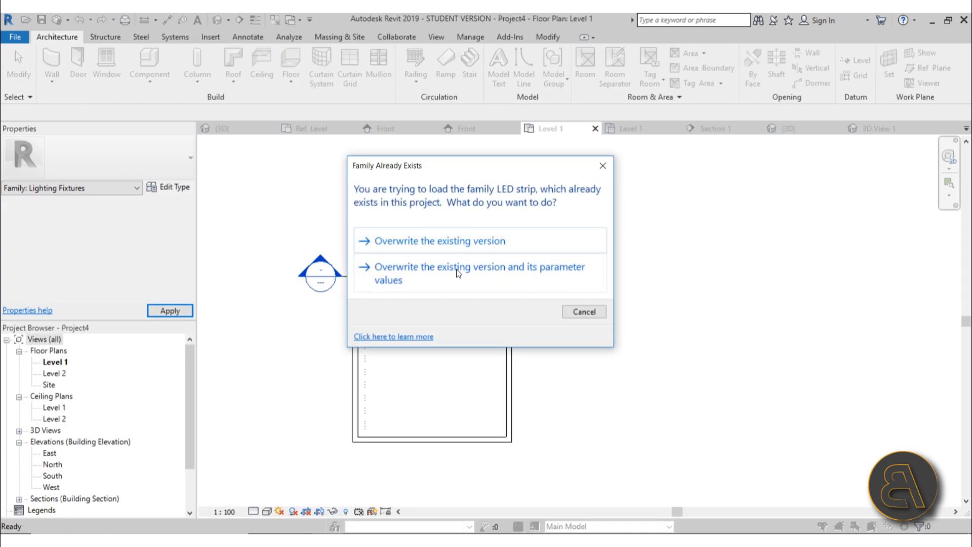
pyautogui.click(457, 272)
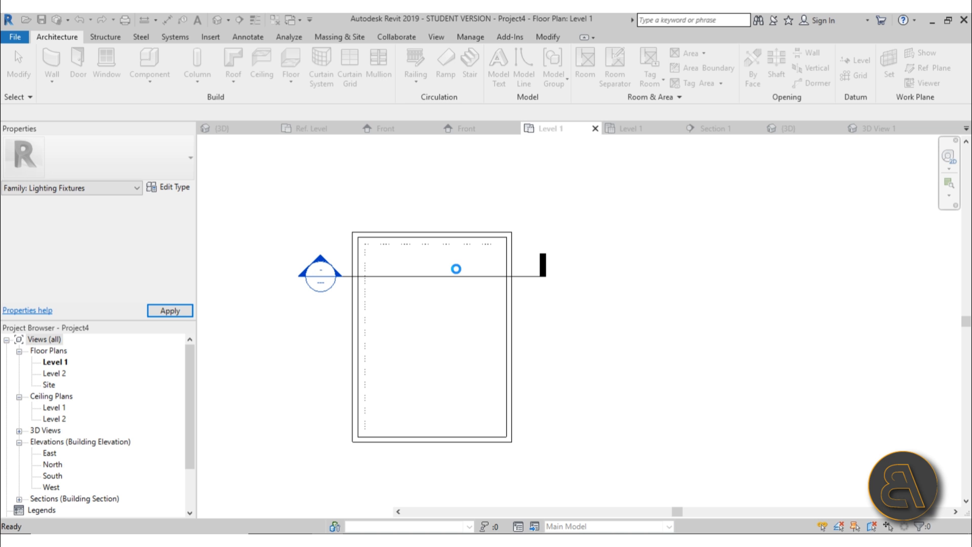
# Return to 3D View 1 and look through its rendering list of artificial lights
pyautogui.click(19, 430)
pyautogui.doubleClick(57, 441)
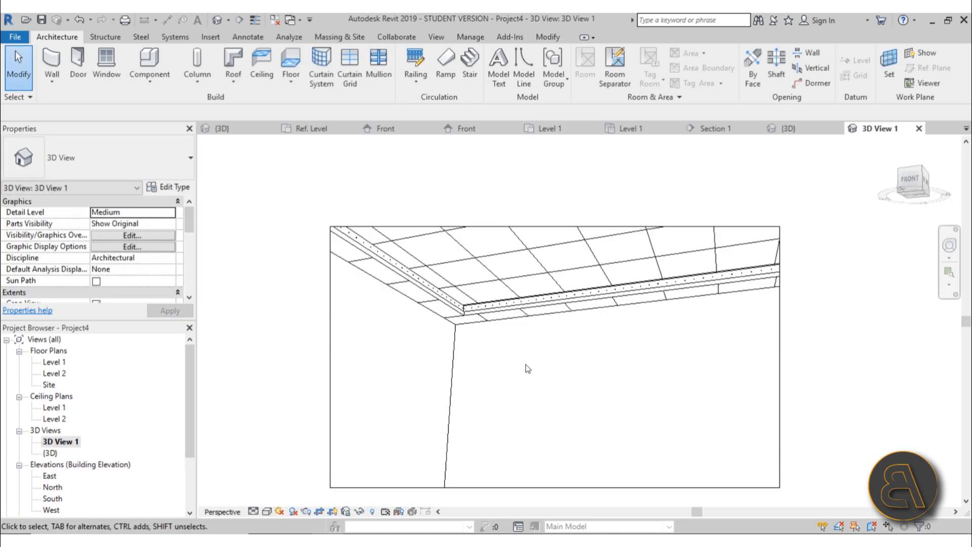
pyautogui.press('r')
pyautogui.press('r')
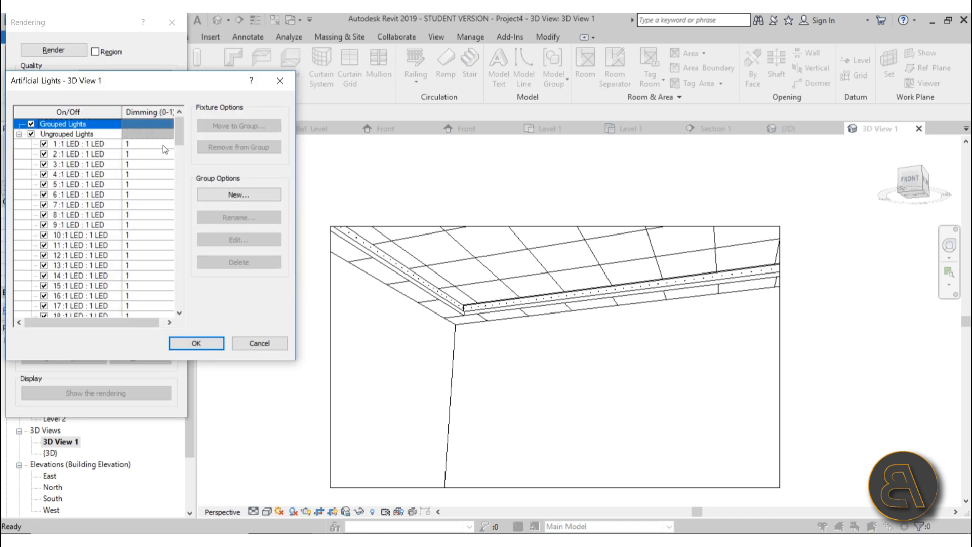
pyautogui.scroll(-4, 155, 163)
pyautogui.scroll(4, 152, 169)
# Set the dimming value of all ungrouped LEDs, 1 through 124, to 0.5 and close the rendering settings
pyautogui.click(89, 144)
pyautogui.click(93, 133)
pyautogui.click(104, 145)
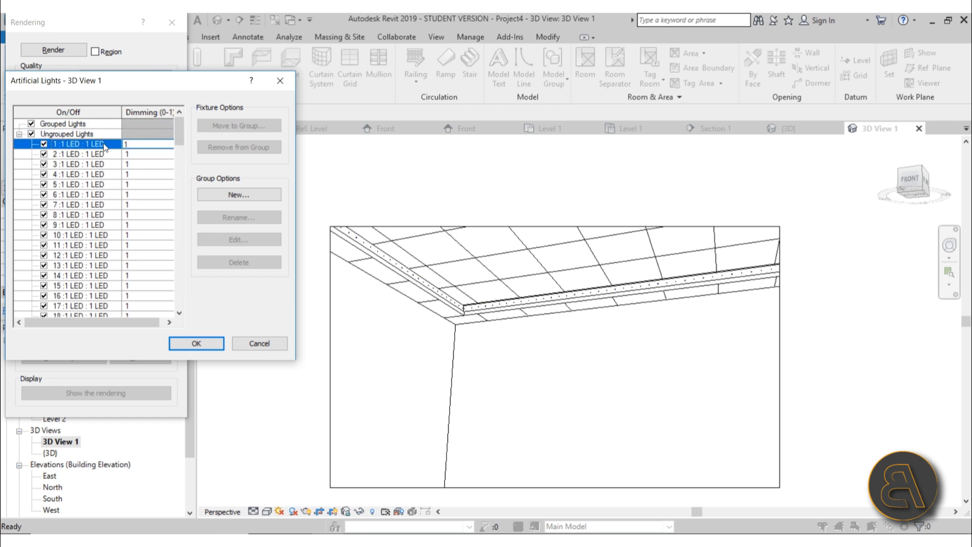
pyautogui.moveTo(181, 140); pyautogui.dragTo(194, 310)
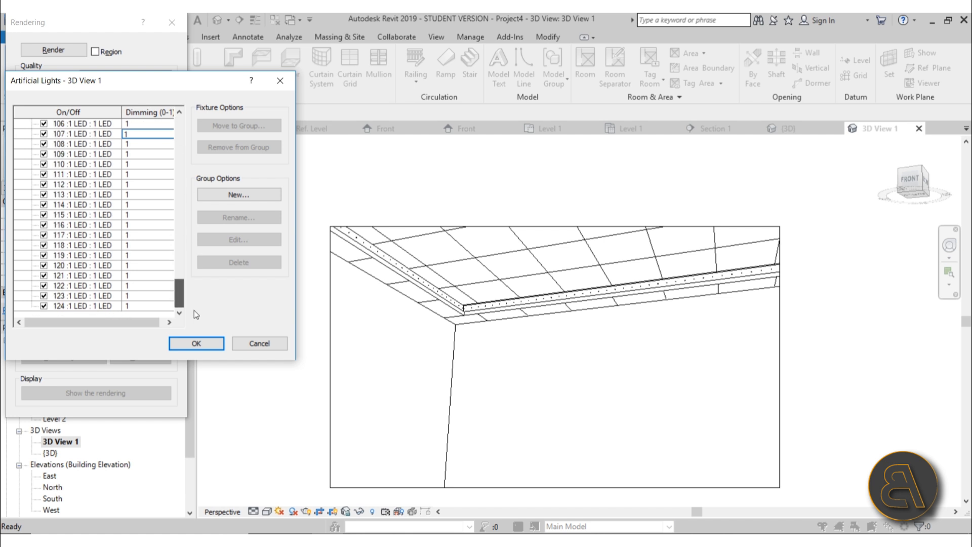
pyautogui.keyDown('shift'); pyautogui.click(103, 309); pyautogui.keyUp('shift')
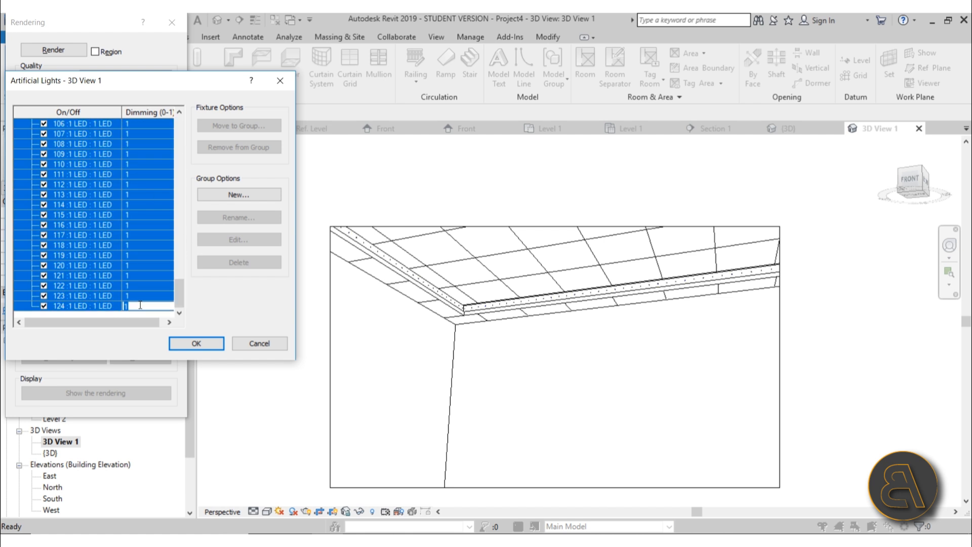
pyautogui.press('Return')
pyautogui.moveTo(179, 280); pyautogui.dragTo(175, 127)
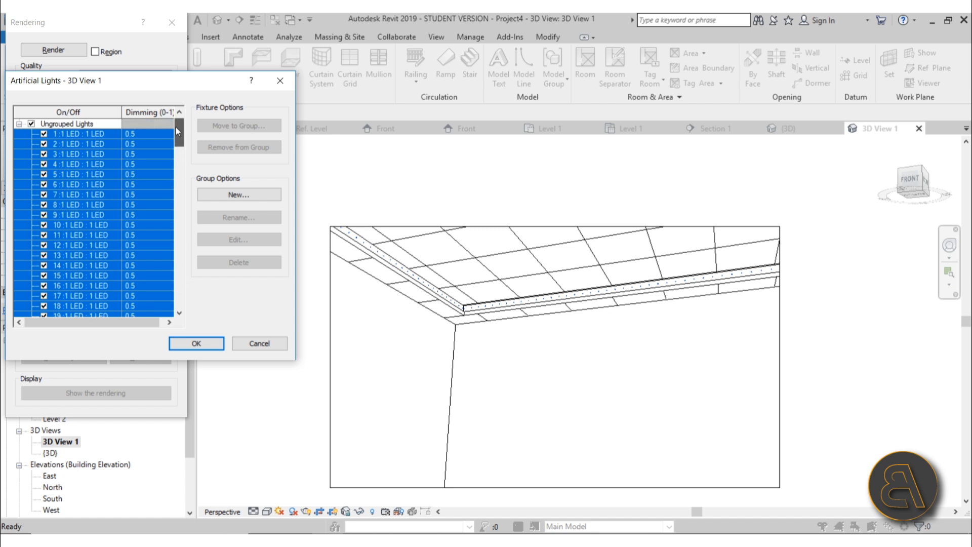
pyautogui.click(174, 343)
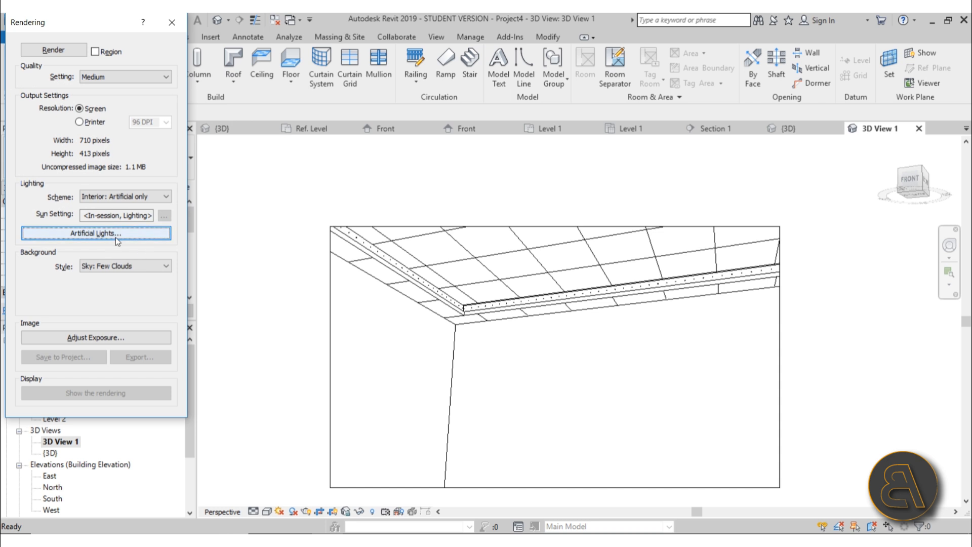
pyautogui.click(173, 22)
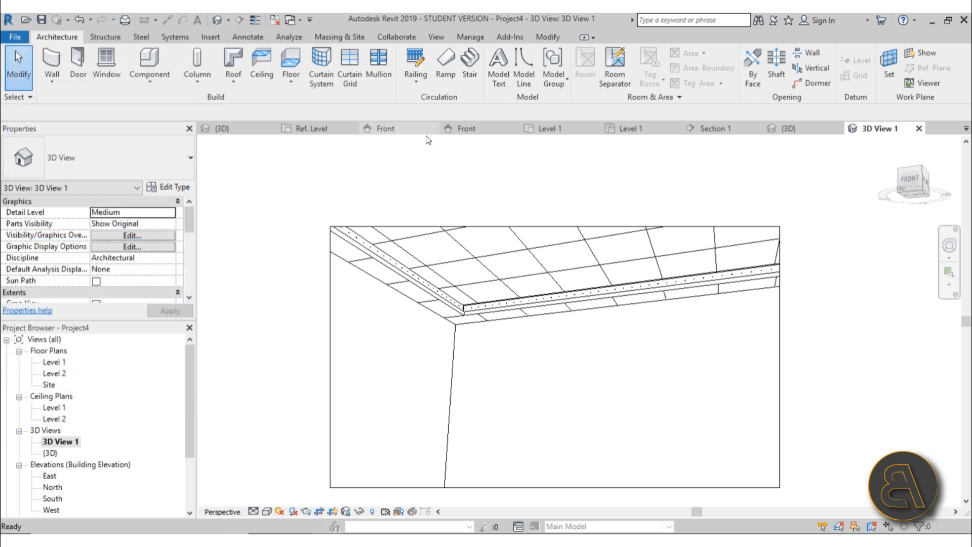
# Enable the Shared option in the LED strip family's properties and return to the 3D View 1 camera view
pyautogui.click(488, 128)
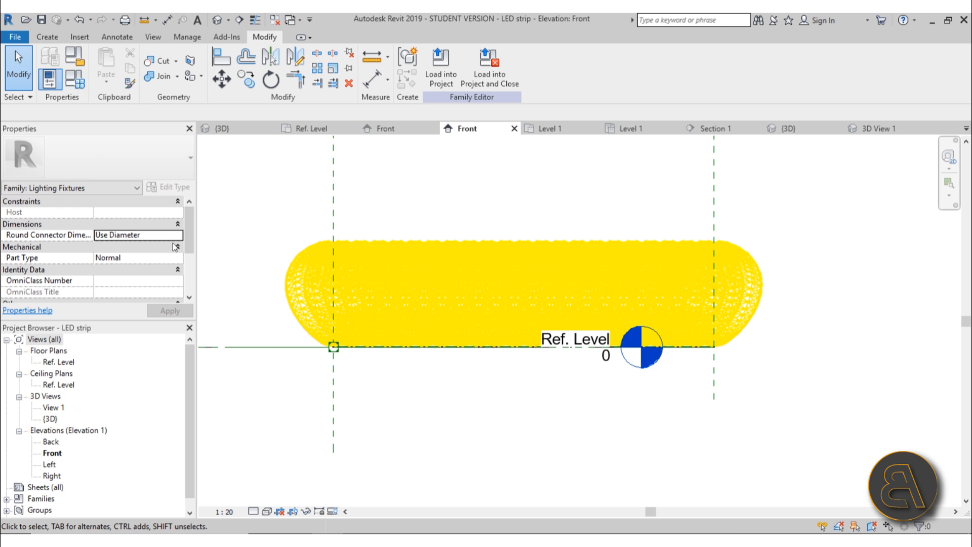
pyautogui.scroll(-3, 172, 247)
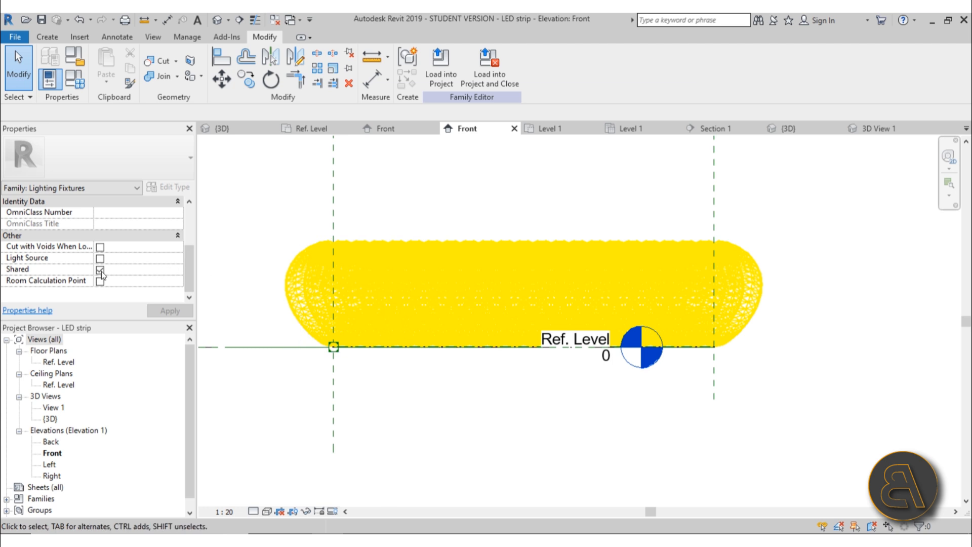
pyautogui.click(241, 131)
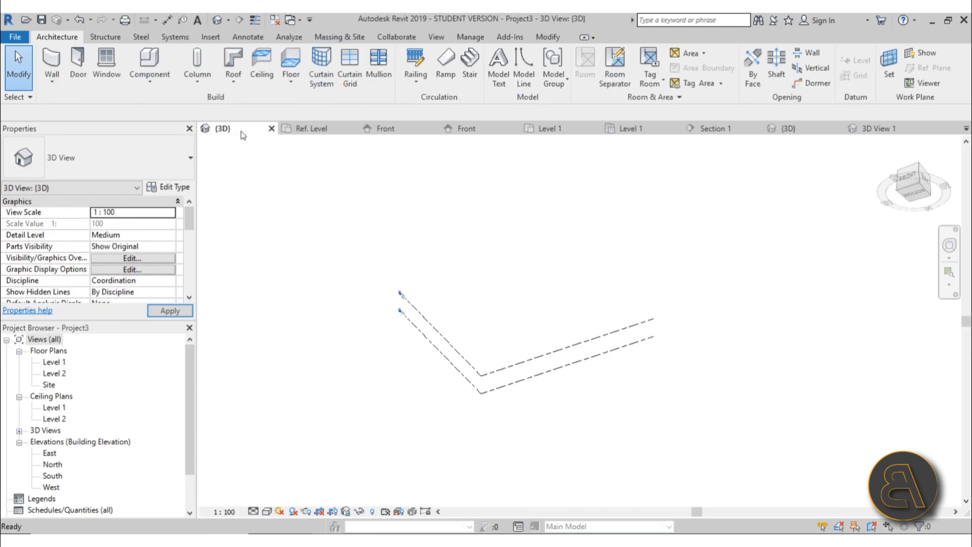
pyautogui.click(312, 130)
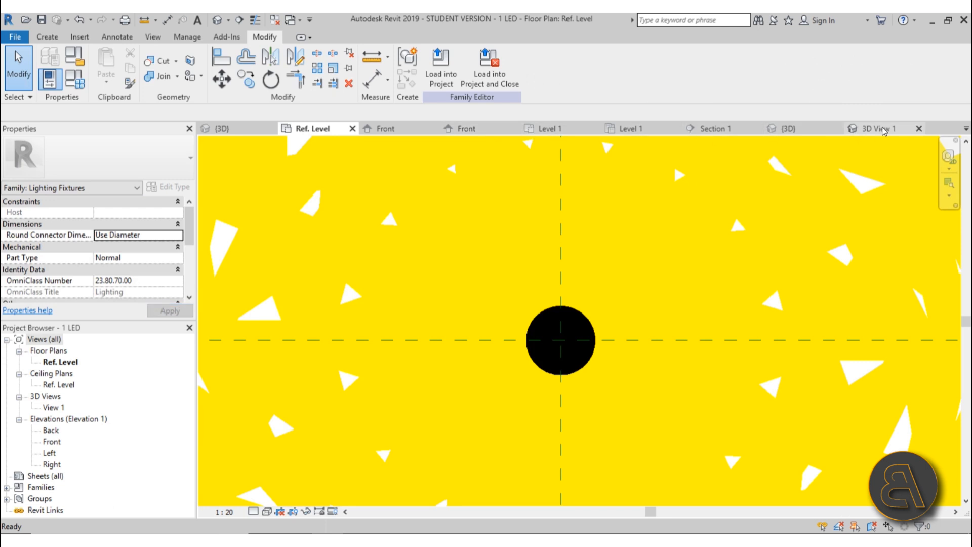
pyautogui.click(883, 130)
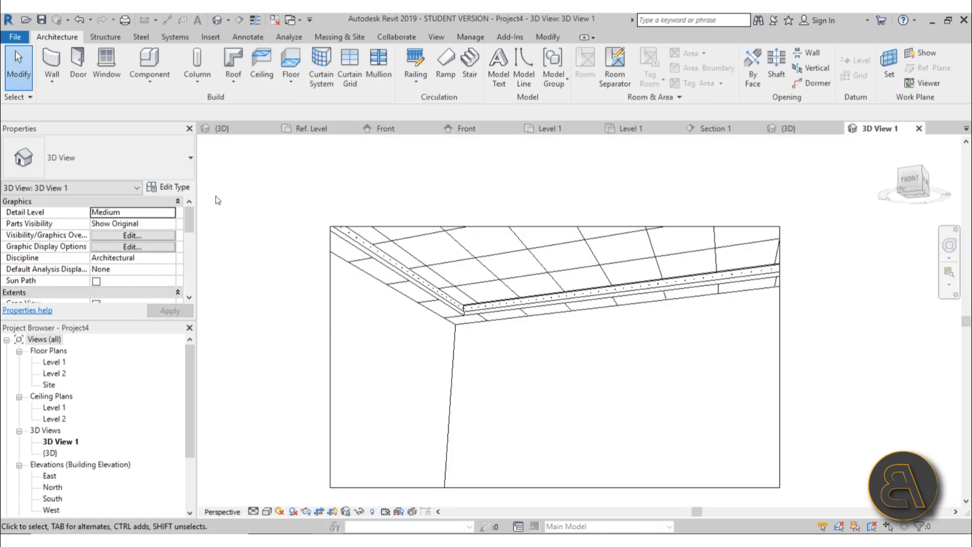
# Review the dimming values of the ungrouped LEDs in the 3D View 1 artificial lights list
pyautogui.press('r')
pyautogui.press('r')
pyautogui.click(117, 232)
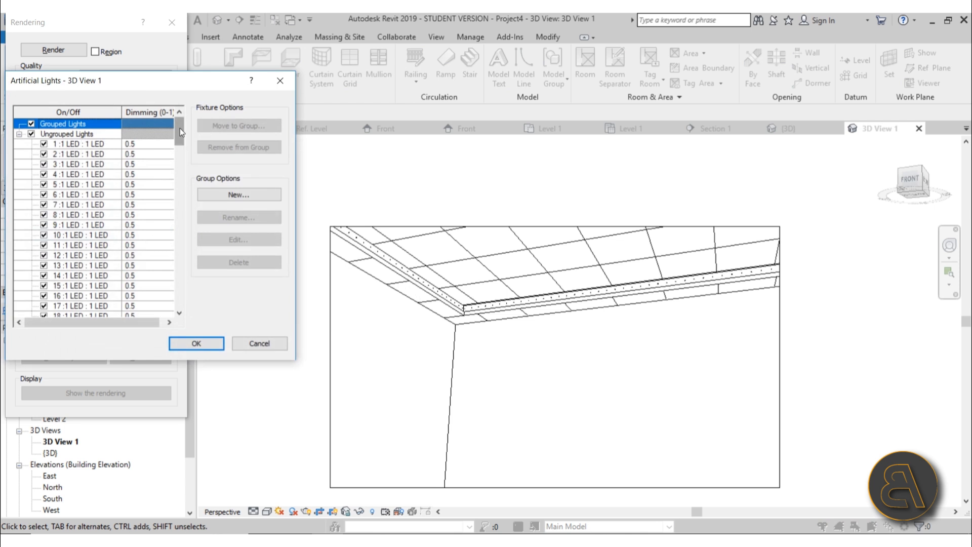
pyautogui.moveTo(180, 129)
pyautogui.mouseDown()
pyautogui.moveTo(183, 306)
pyautogui.moveTo(185, 124)
pyautogui.mouseUp()
pyautogui.scroll(-3, 81, 197)
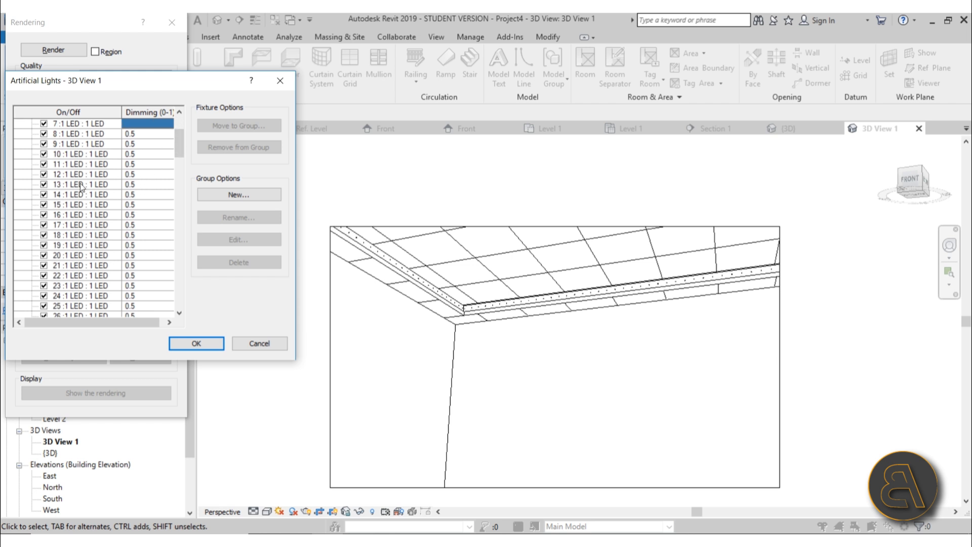
pyautogui.scroll(-9, 80, 186)
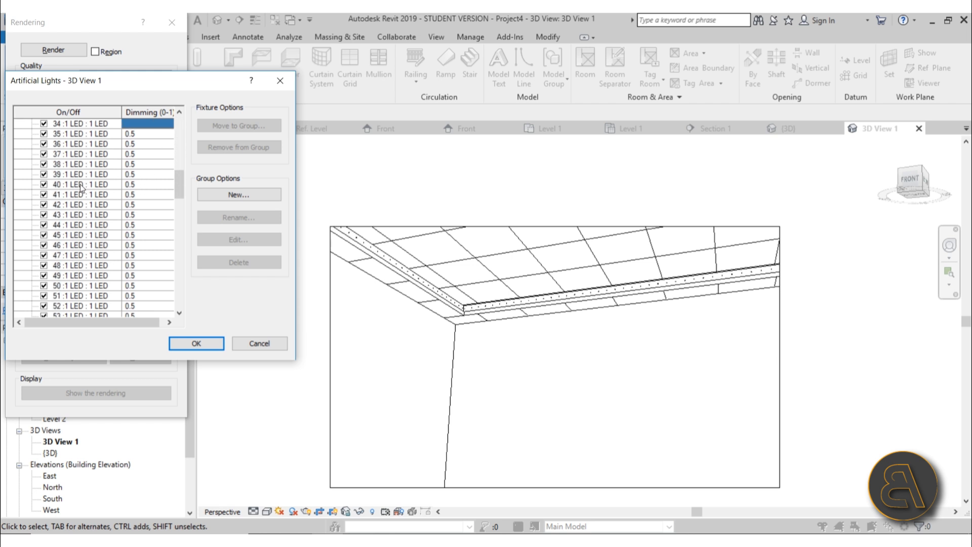
pyautogui.scroll(-7, 80, 184)
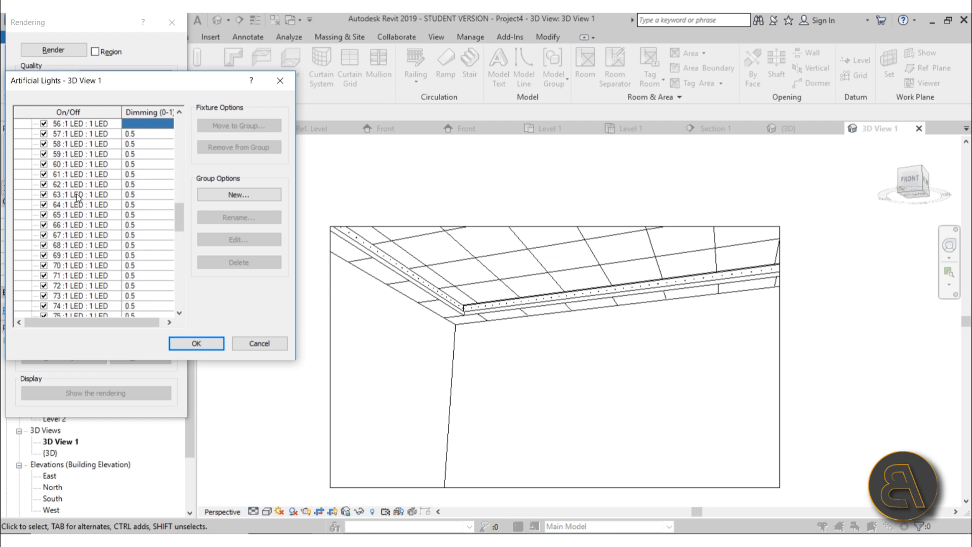
pyautogui.scroll(-1, 77, 196)
pyautogui.scroll(-2, 76, 194)
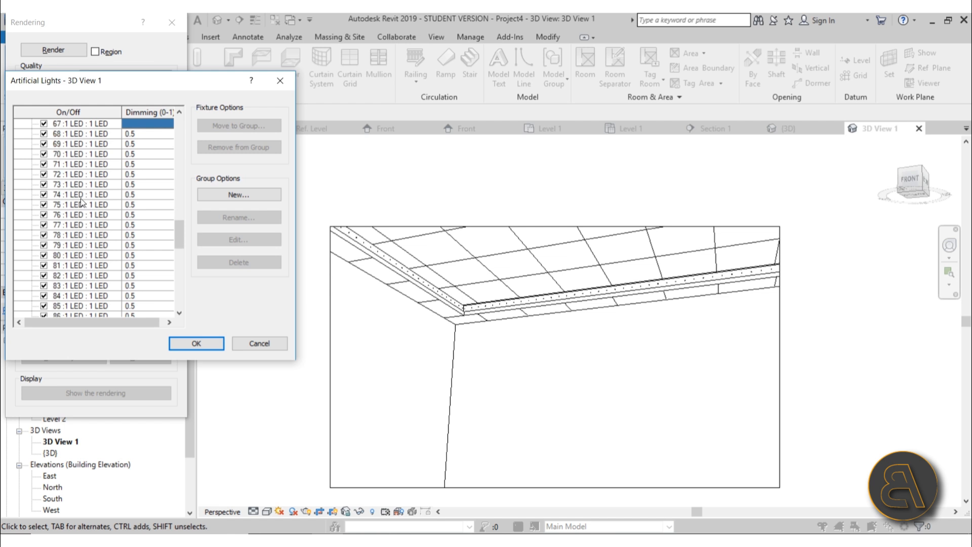
pyautogui.click(220, 344)
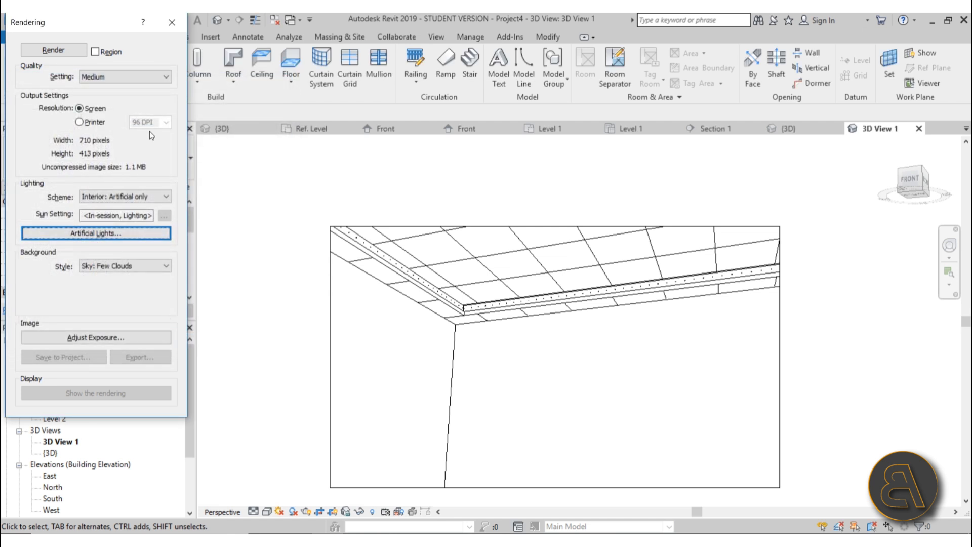
# Render 3D View 1, darken the image to an exposure value of 9.08, and close the rendering settings
pyautogui.click(49, 50)
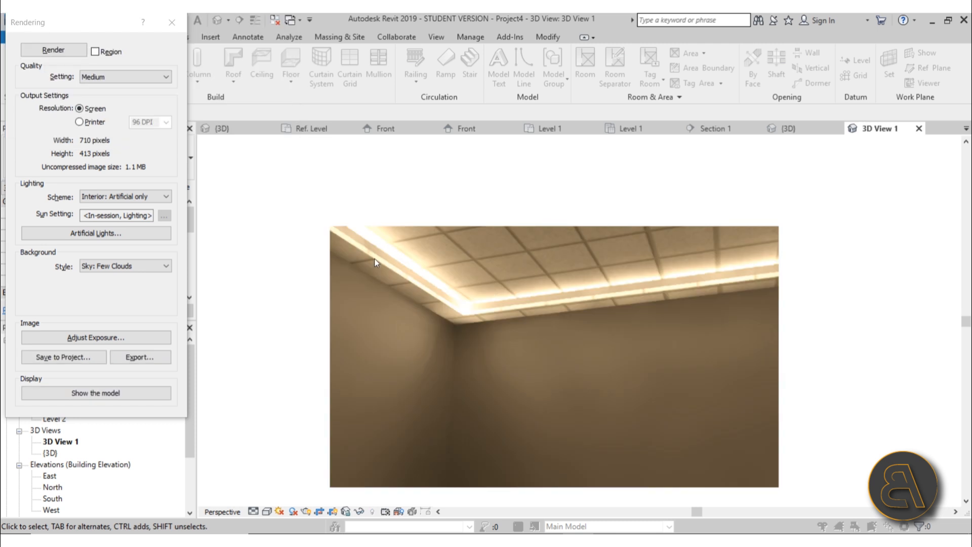
pyautogui.click(146, 336)
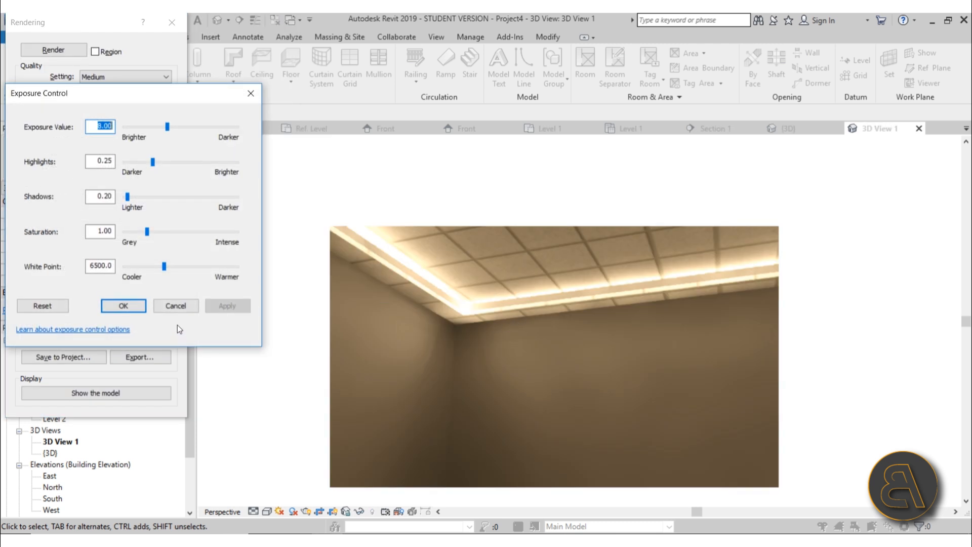
pyautogui.moveTo(167, 126); pyautogui.dragTo(173, 127)
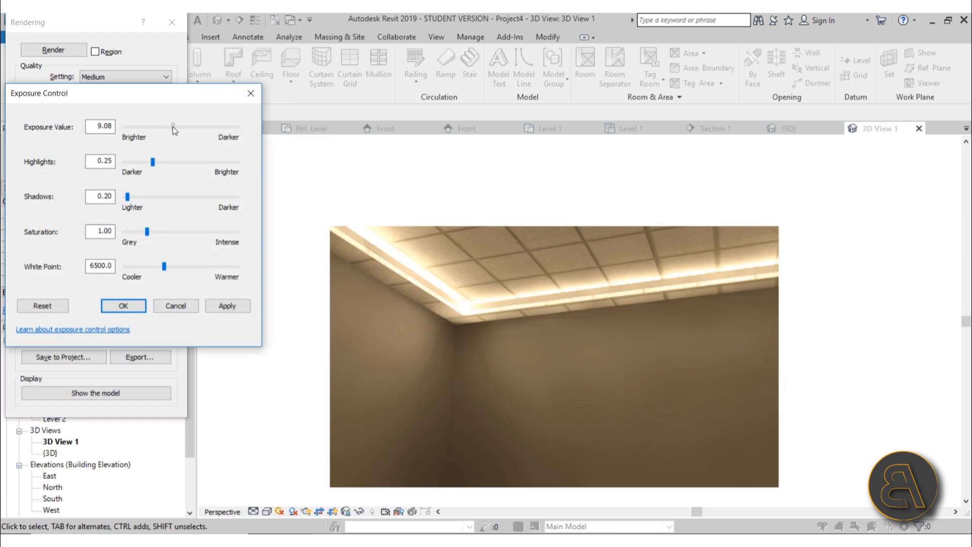
pyautogui.click(228, 309)
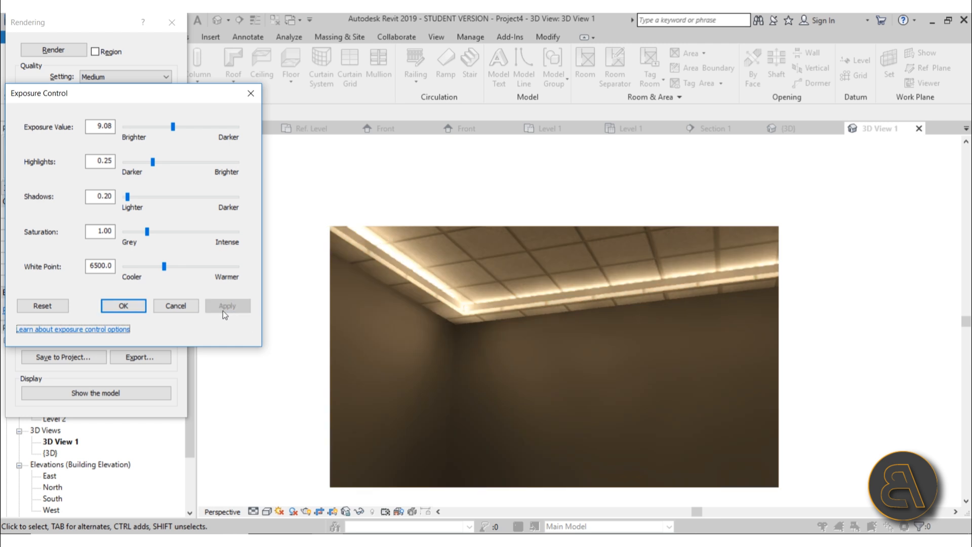
pyautogui.click(133, 306)
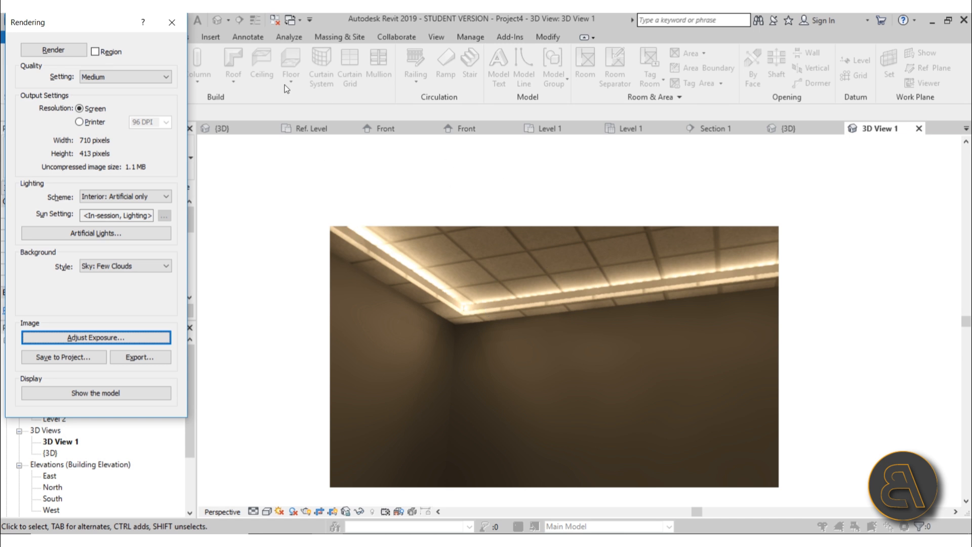
pyautogui.click(172, 22)
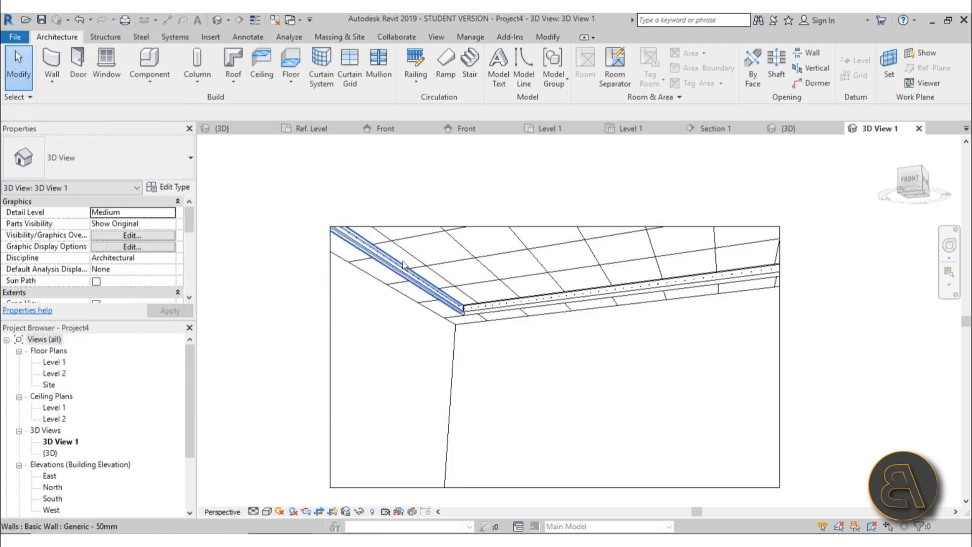
# Examine the apparent electrical load of each of the two LED strips meeting at the cove corner
pyautogui.scroll(3, 452, 298)
pyautogui.click(450, 306)
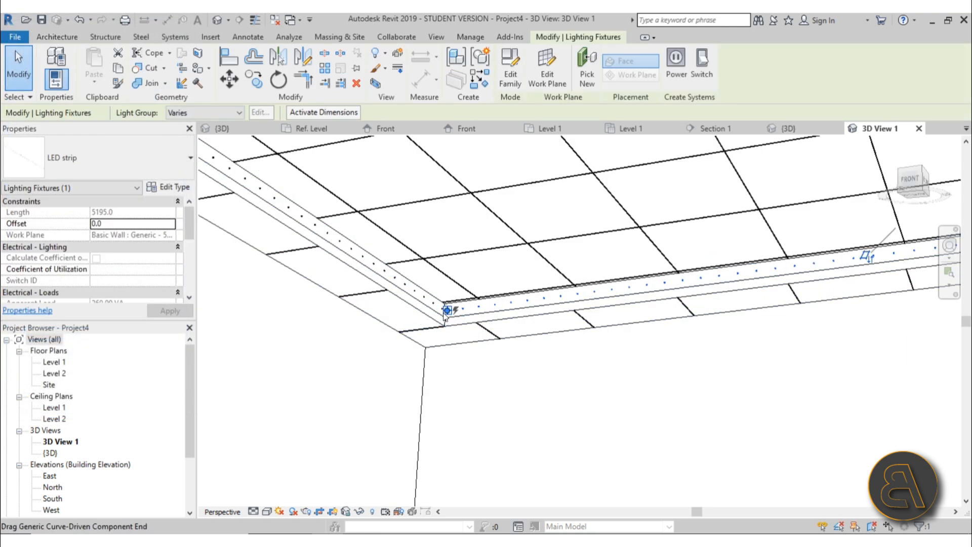
pyautogui.scroll(4, 448, 313)
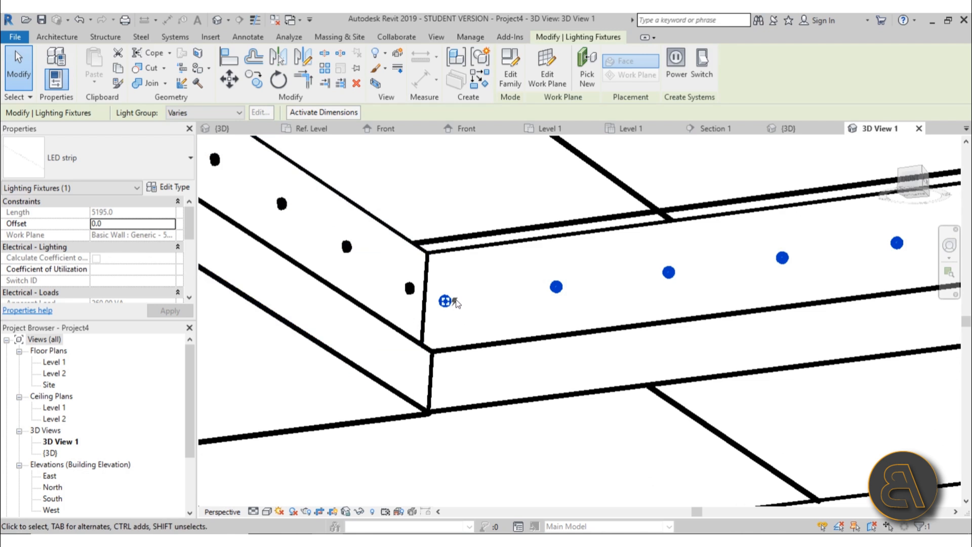
pyautogui.scroll(-2, 133, 244)
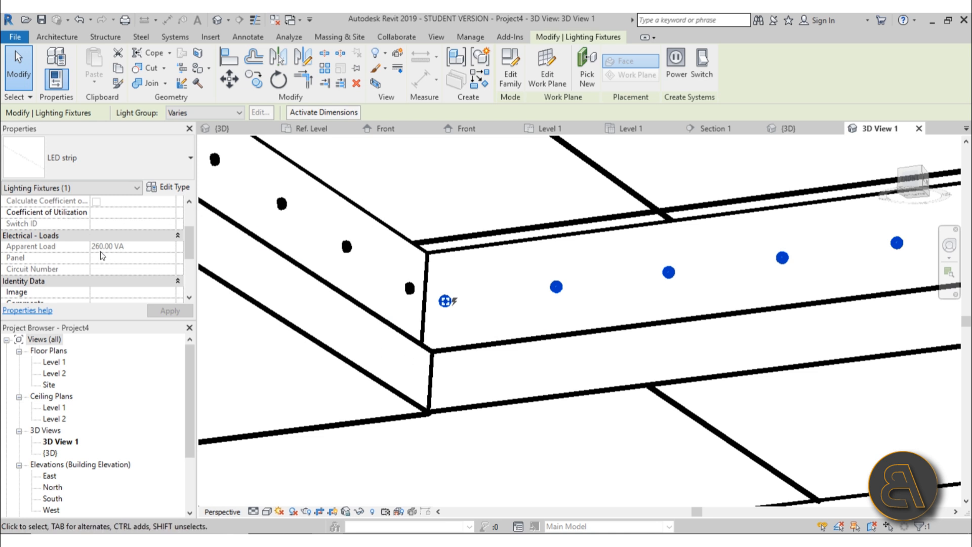
pyautogui.scroll(-5, 444, 303)
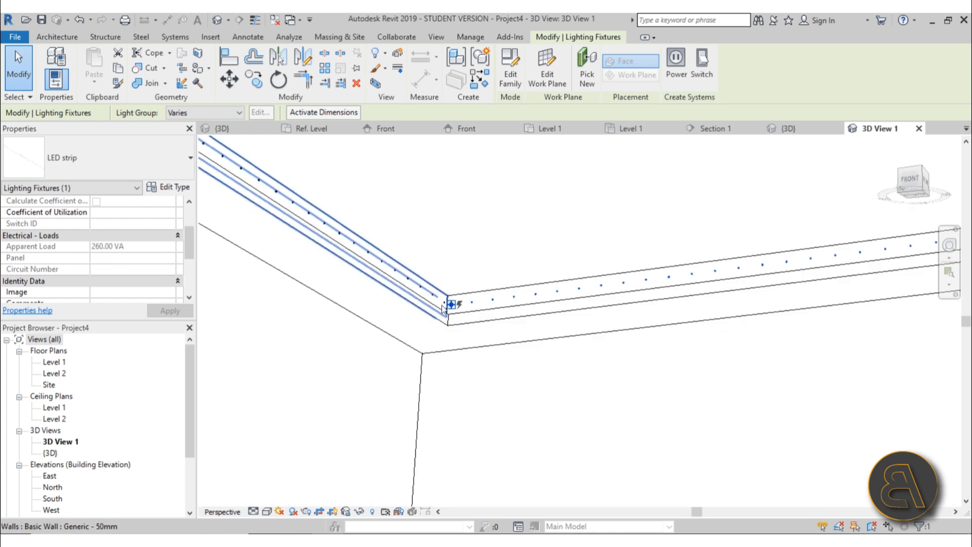
pyautogui.keyDown('shift'); pyautogui.moveTo(443, 310); pyautogui.dragTo(575, 329, button='middle'); pyautogui.keyUp('shift')
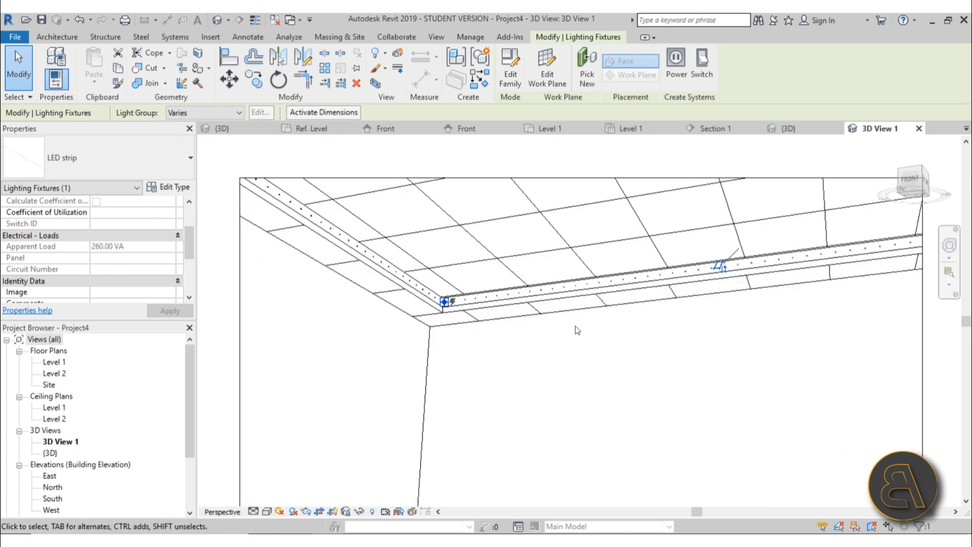
pyautogui.click(511, 363)
pyautogui.scroll(3, 451, 311)
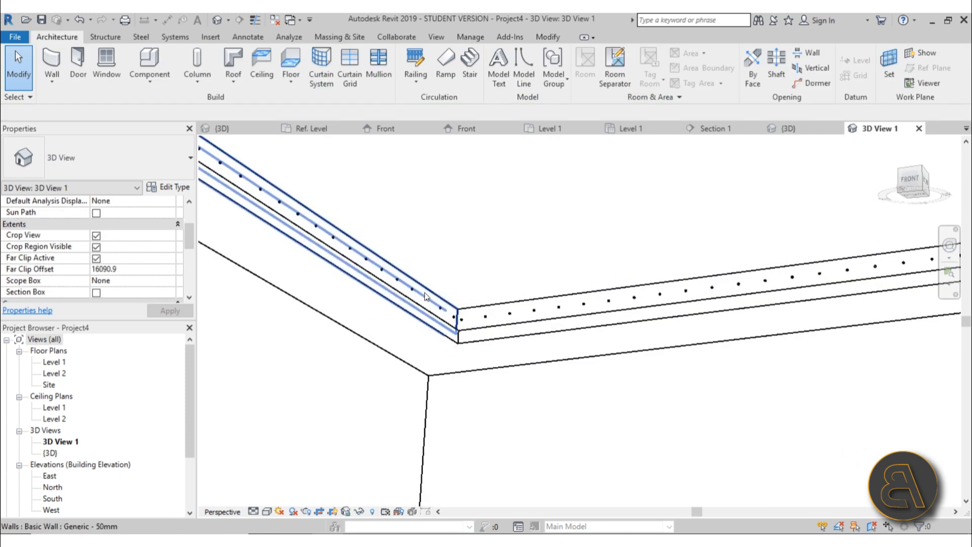
pyautogui.click(423, 299)
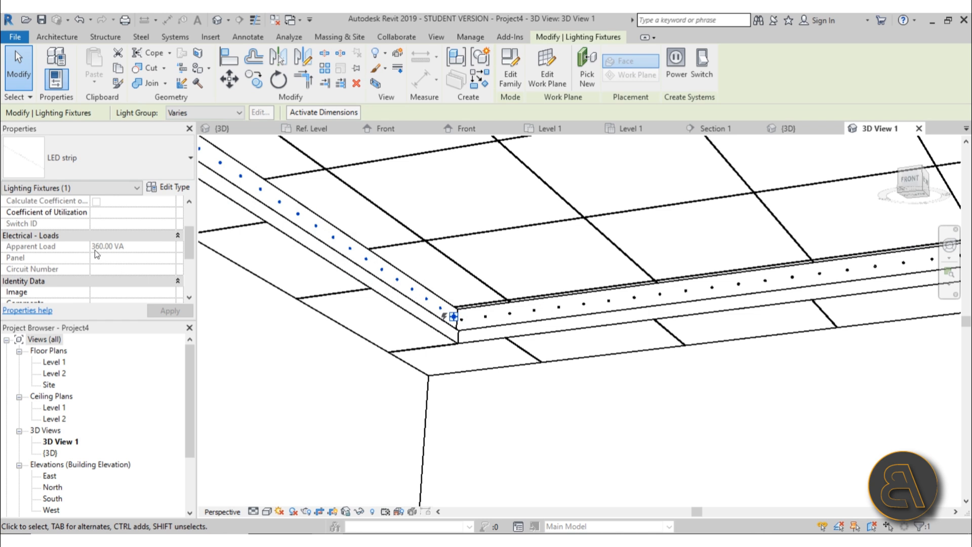
pyautogui.click(558, 413)
pyautogui.scroll(-4, 536, 376)
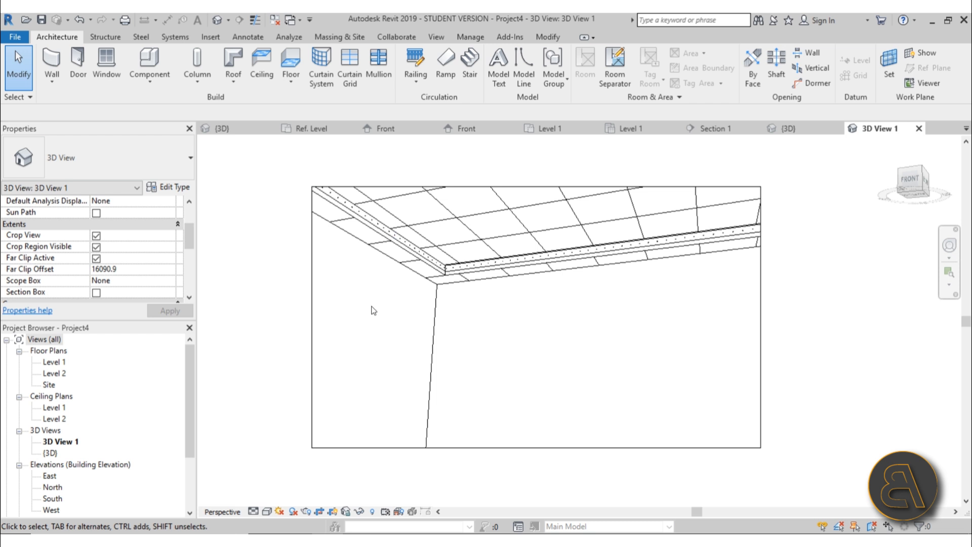
# Place another LED strip diagonally on the face of the room's back wall, below the ceiling cove
pyautogui.click(143, 64)
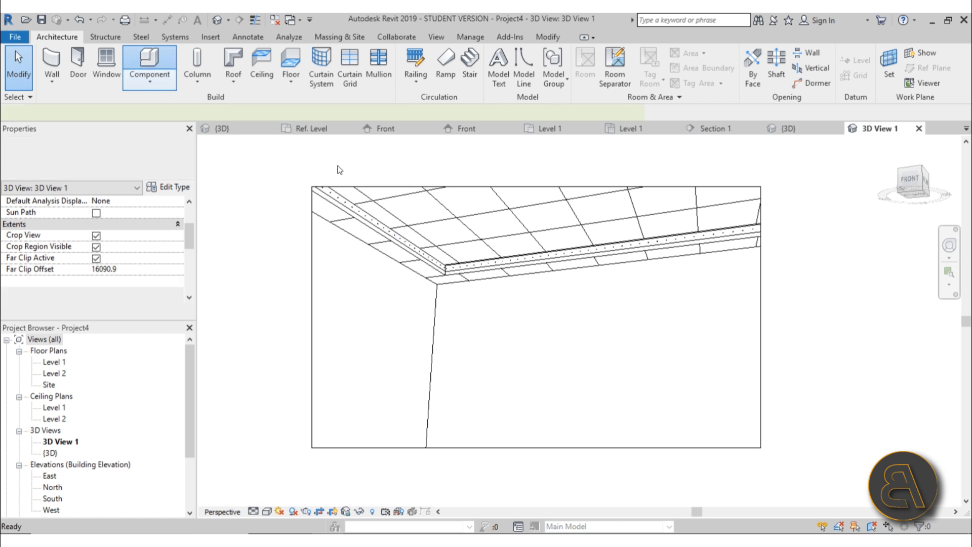
pyautogui.click(485, 309)
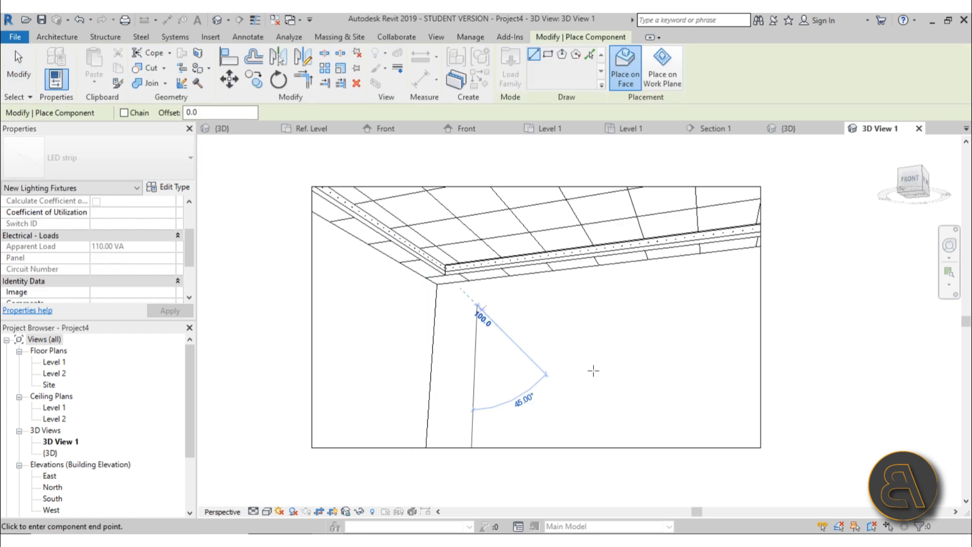
pyautogui.click(21, 65)
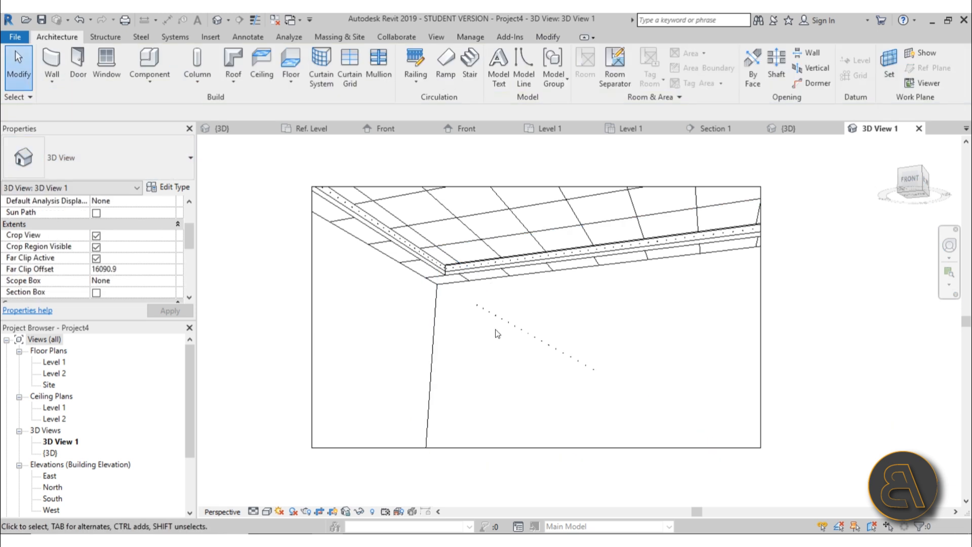
pyautogui.scroll(4, 495, 329)
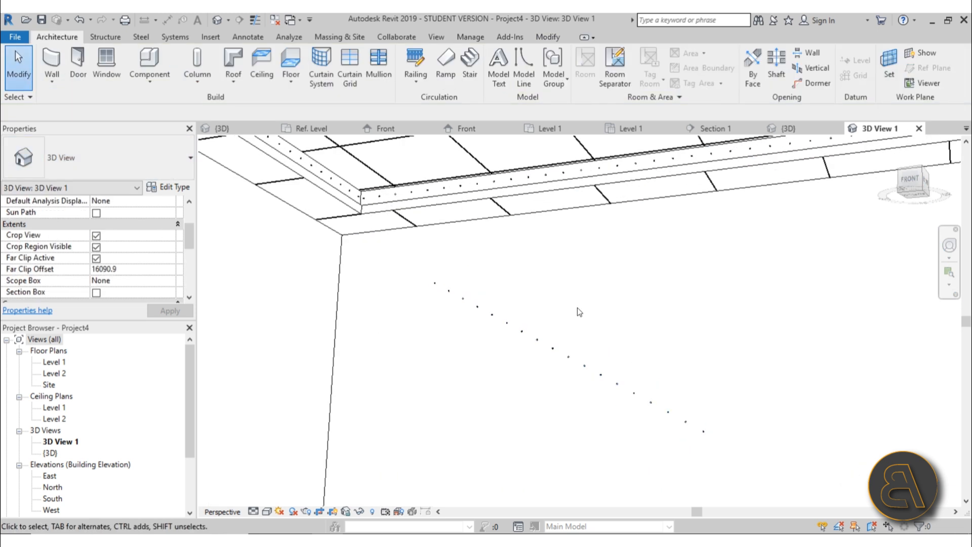
pyautogui.scroll(-3, 481, 277)
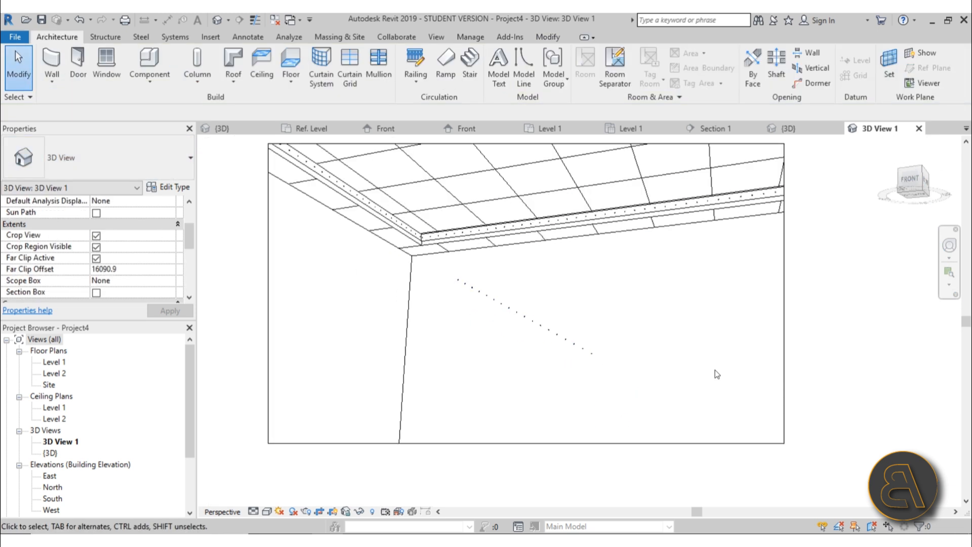